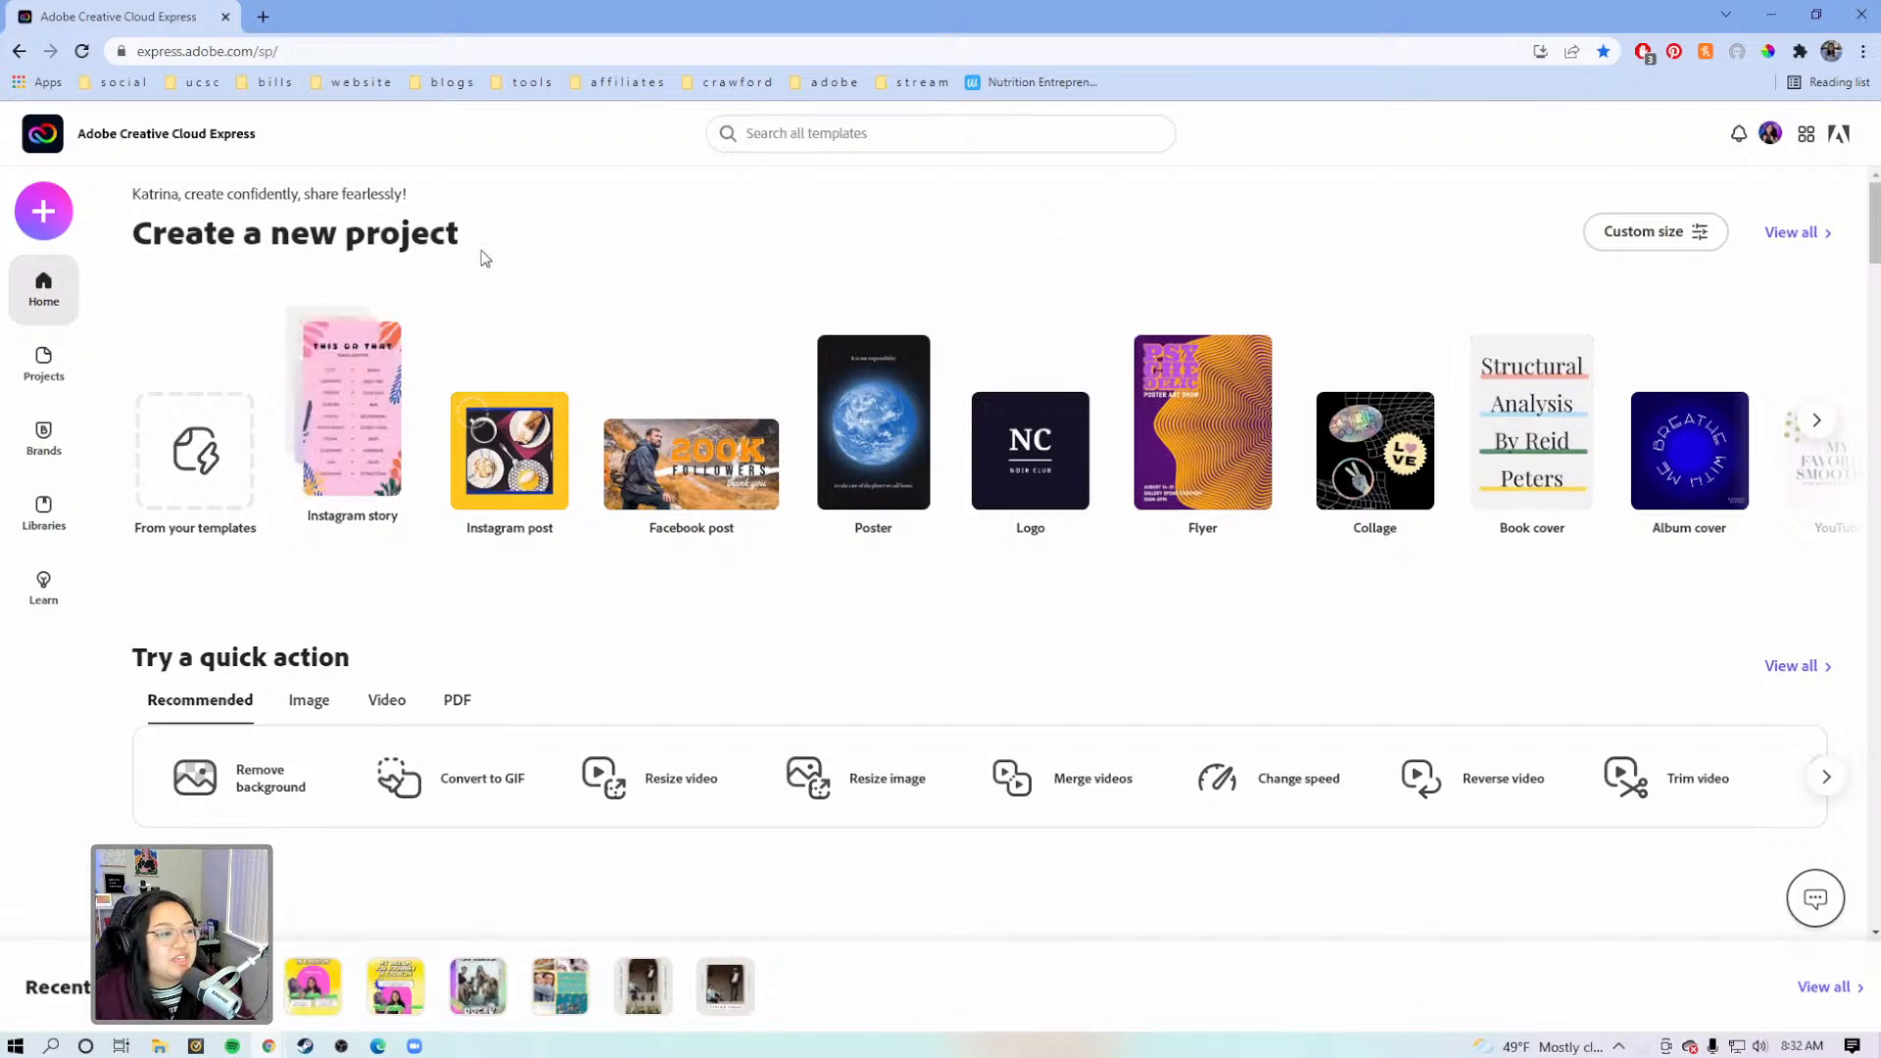
# Search all templates for "youtube thumbnails"
pyautogui.scroll(-5, 1333, 265)
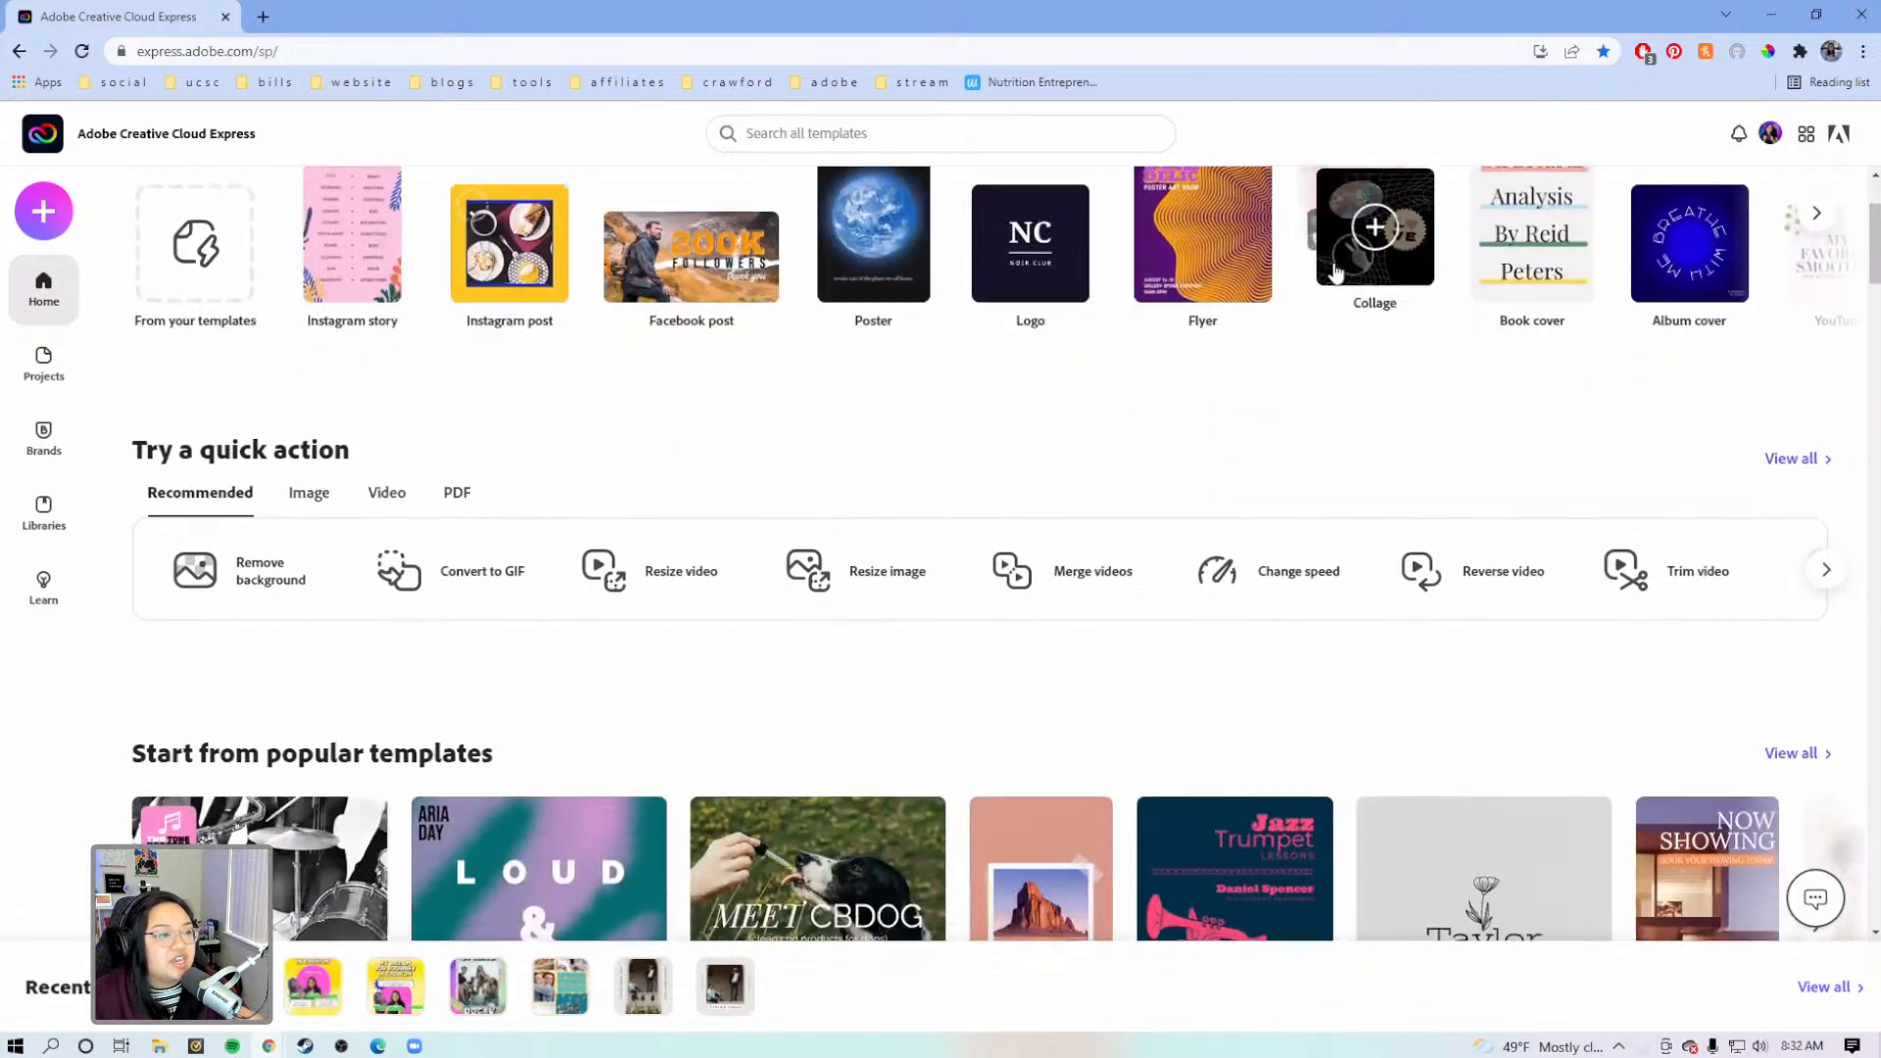
pyautogui.scroll(-8, 1338, 269)
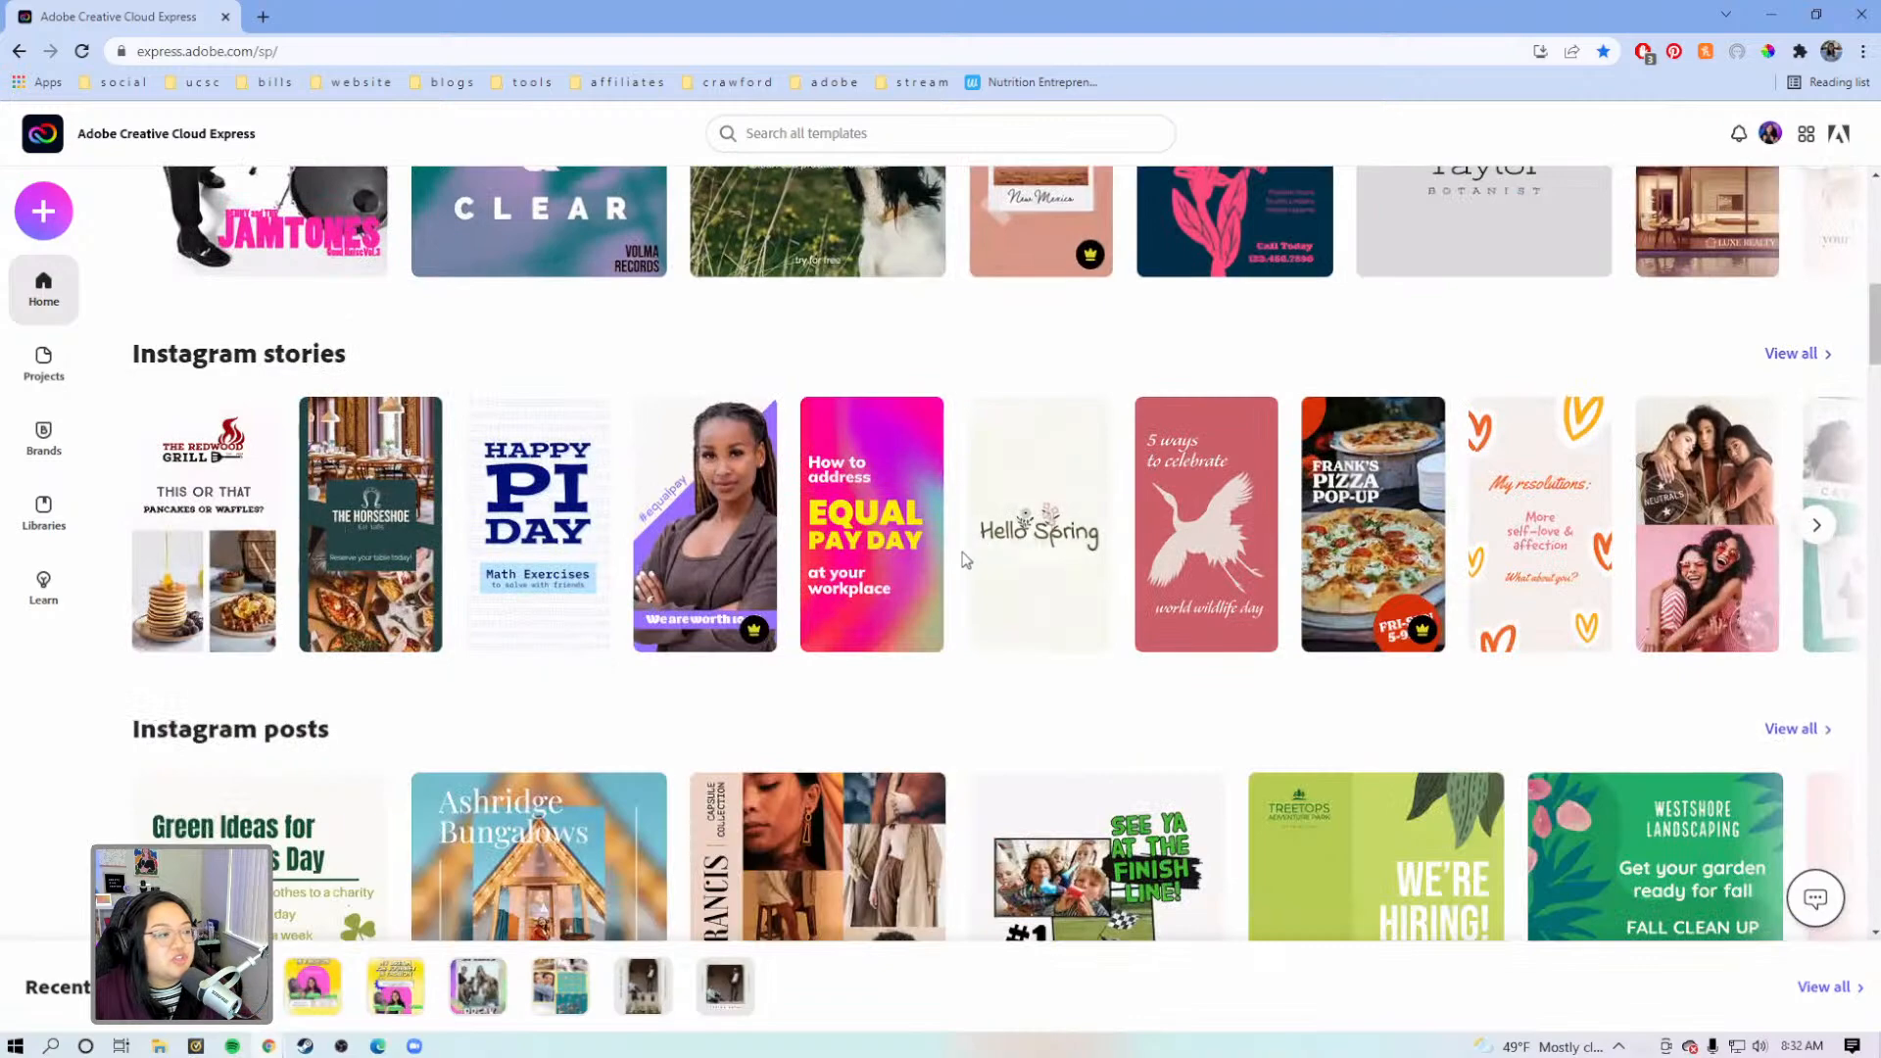
pyautogui.scroll(12, 965, 559)
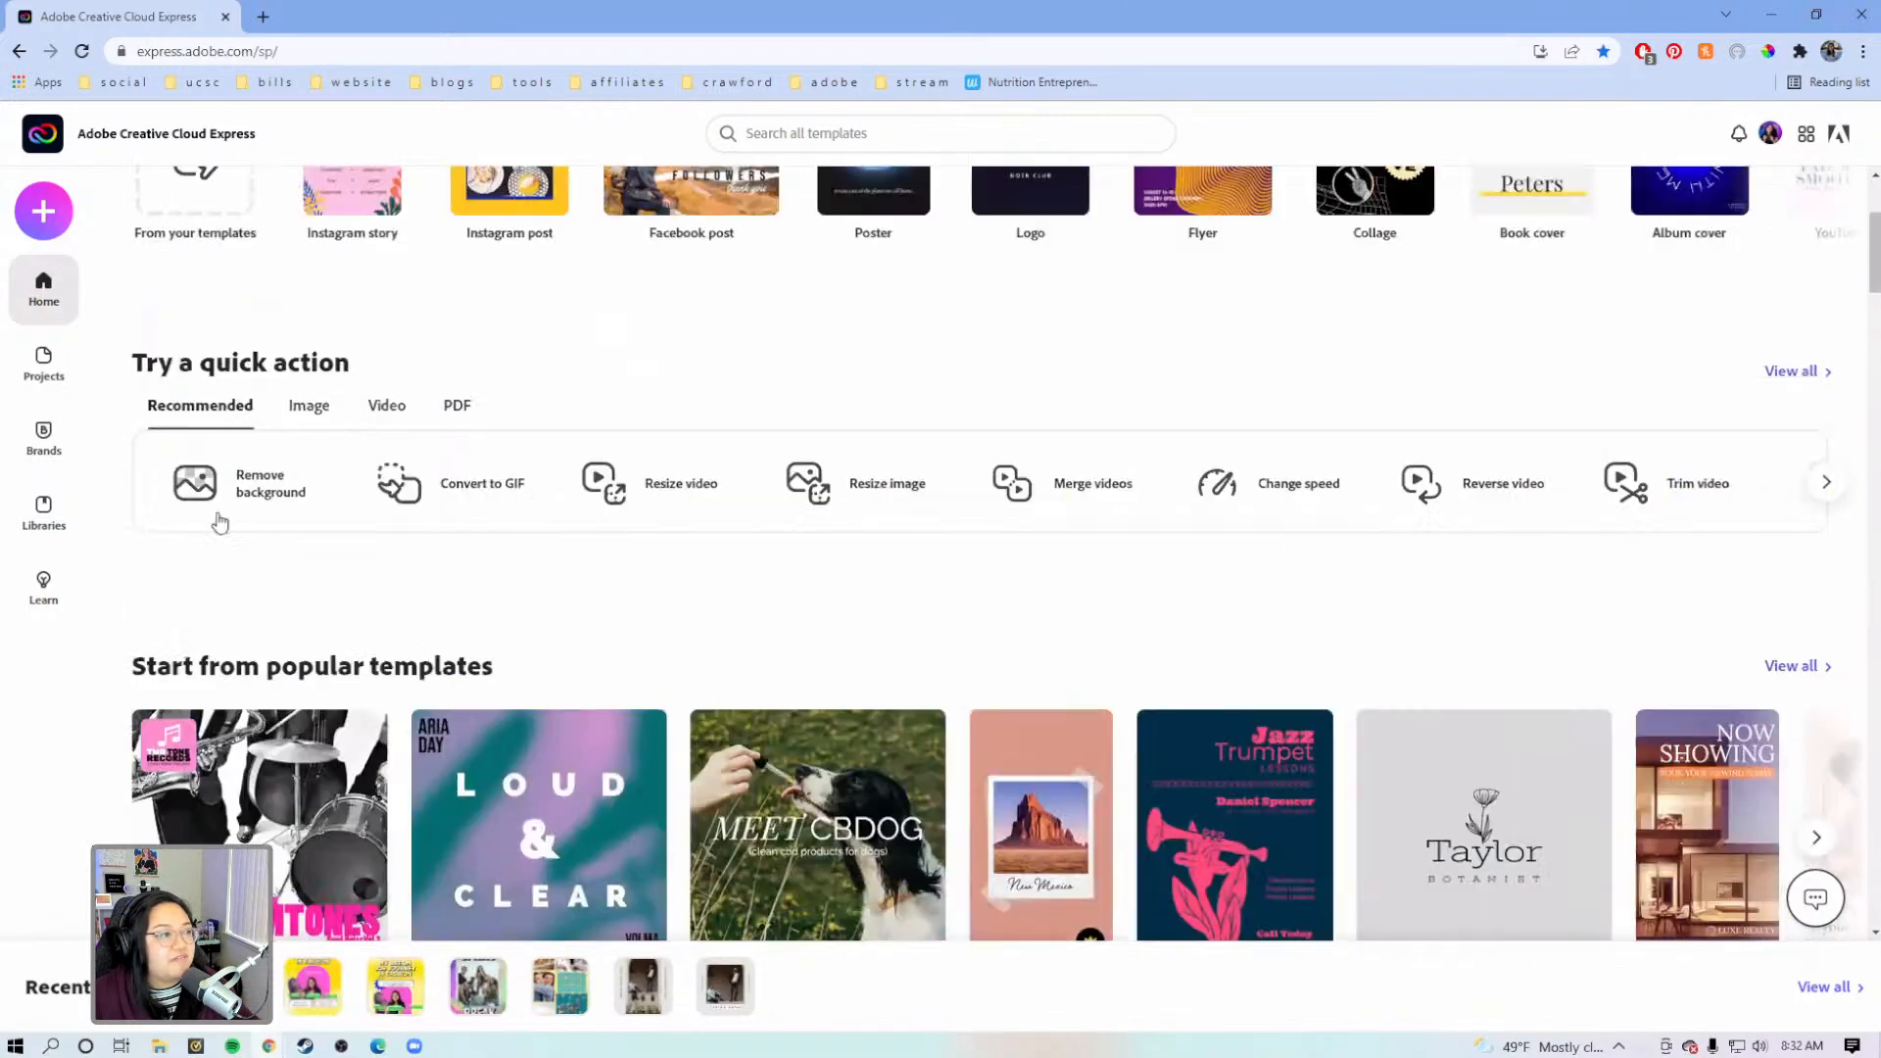
pyautogui.scroll(3, 1528, 504)
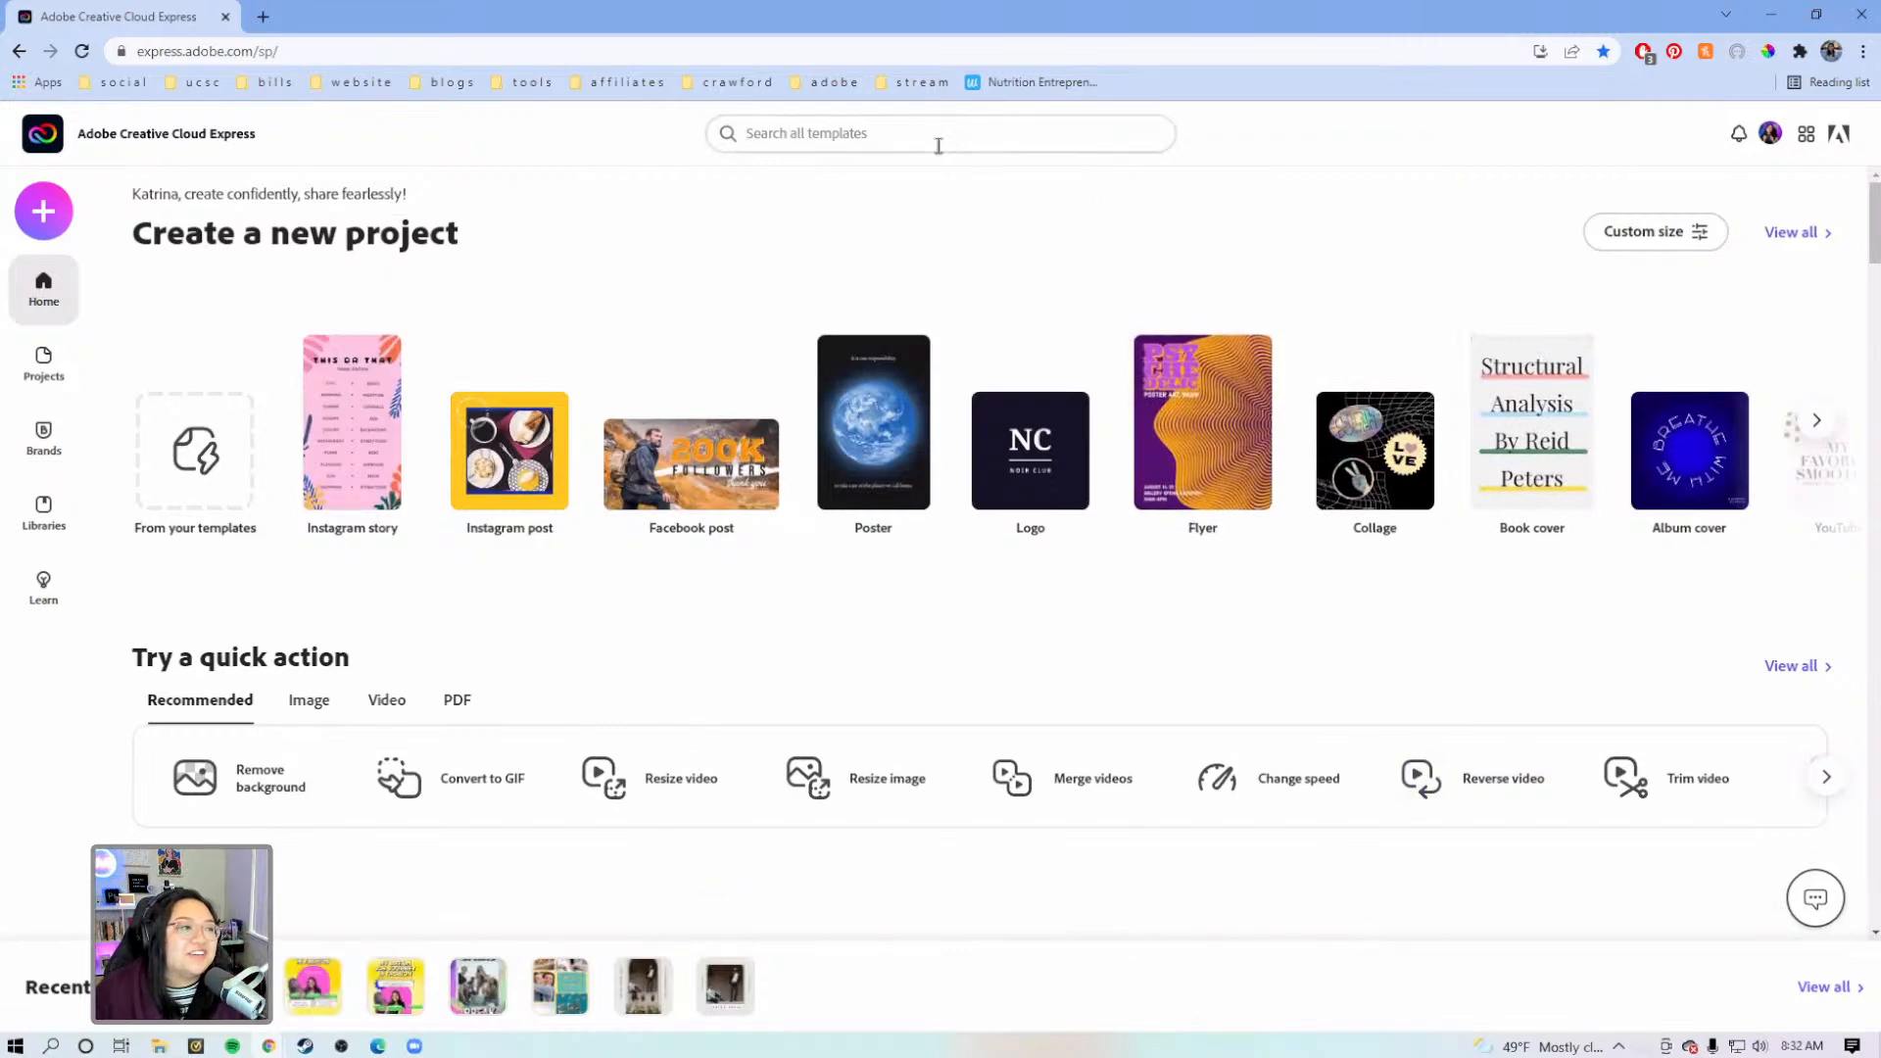
pyautogui.click(872, 136)
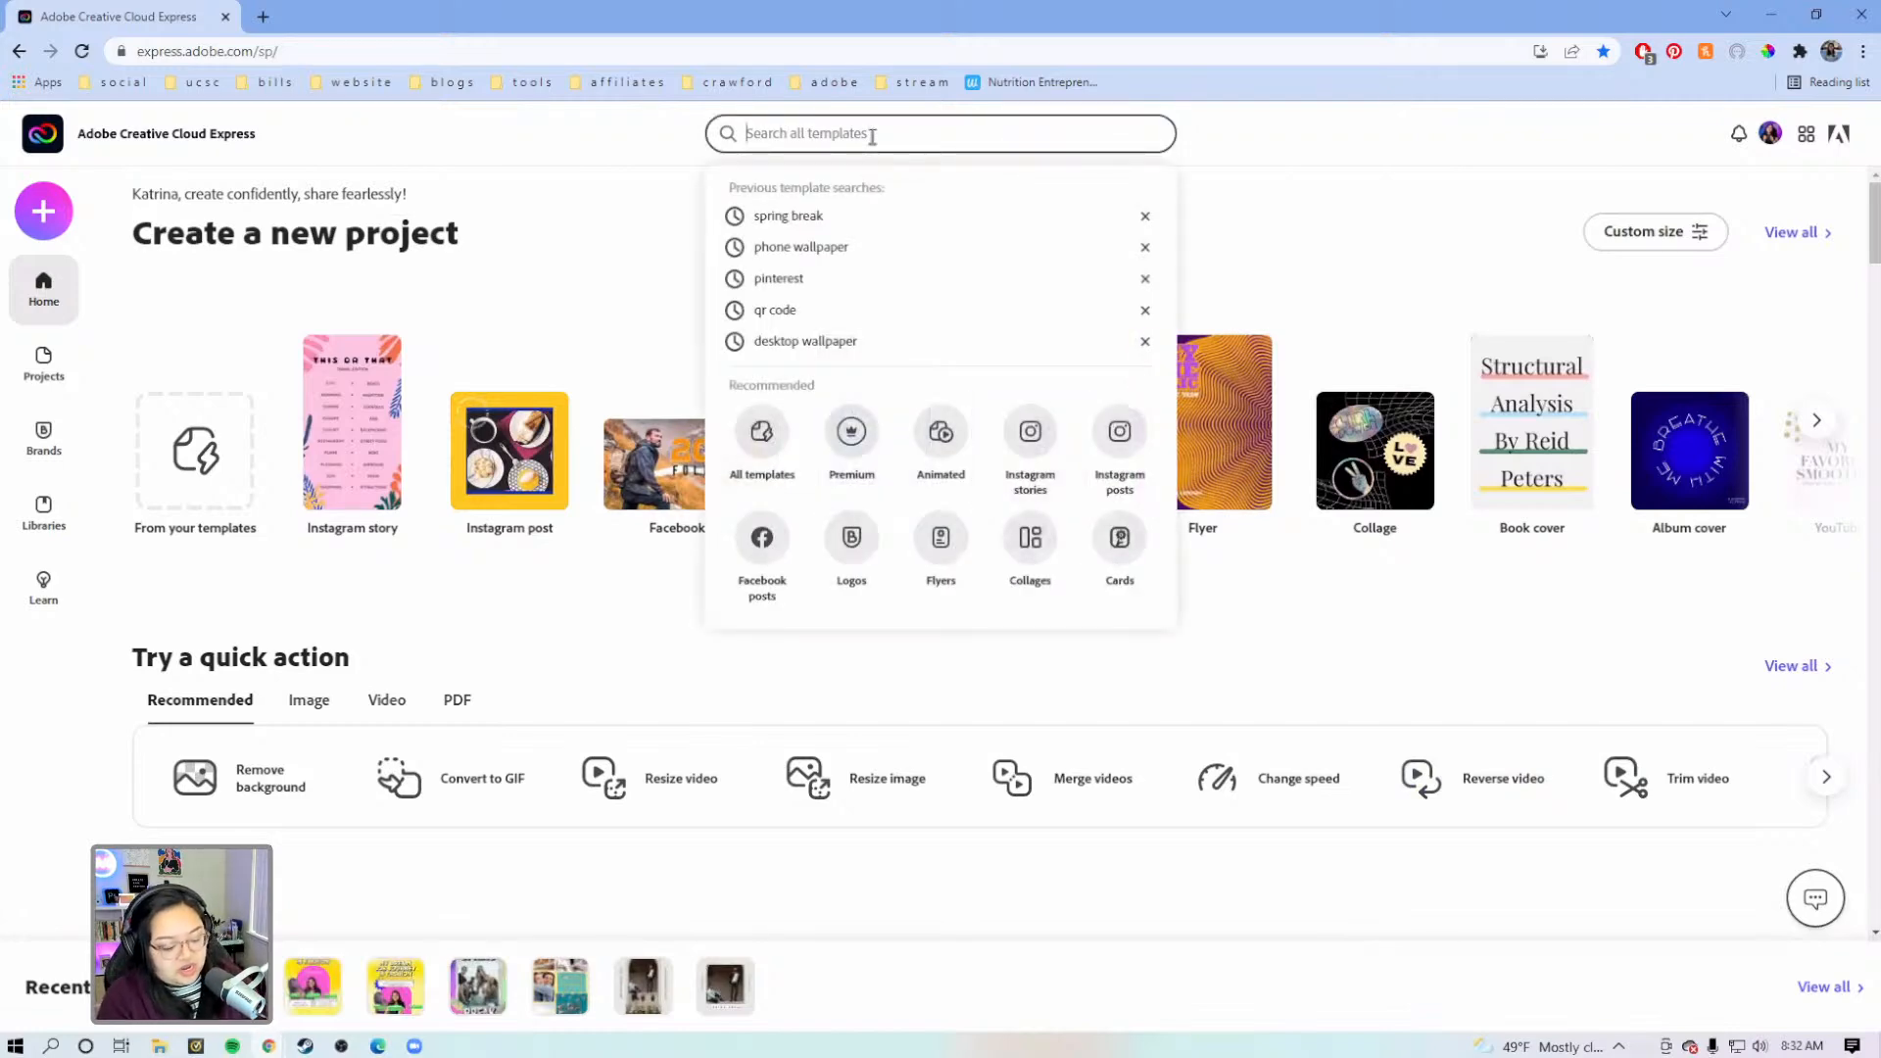
pyautogui.write('youtube thumbnails')
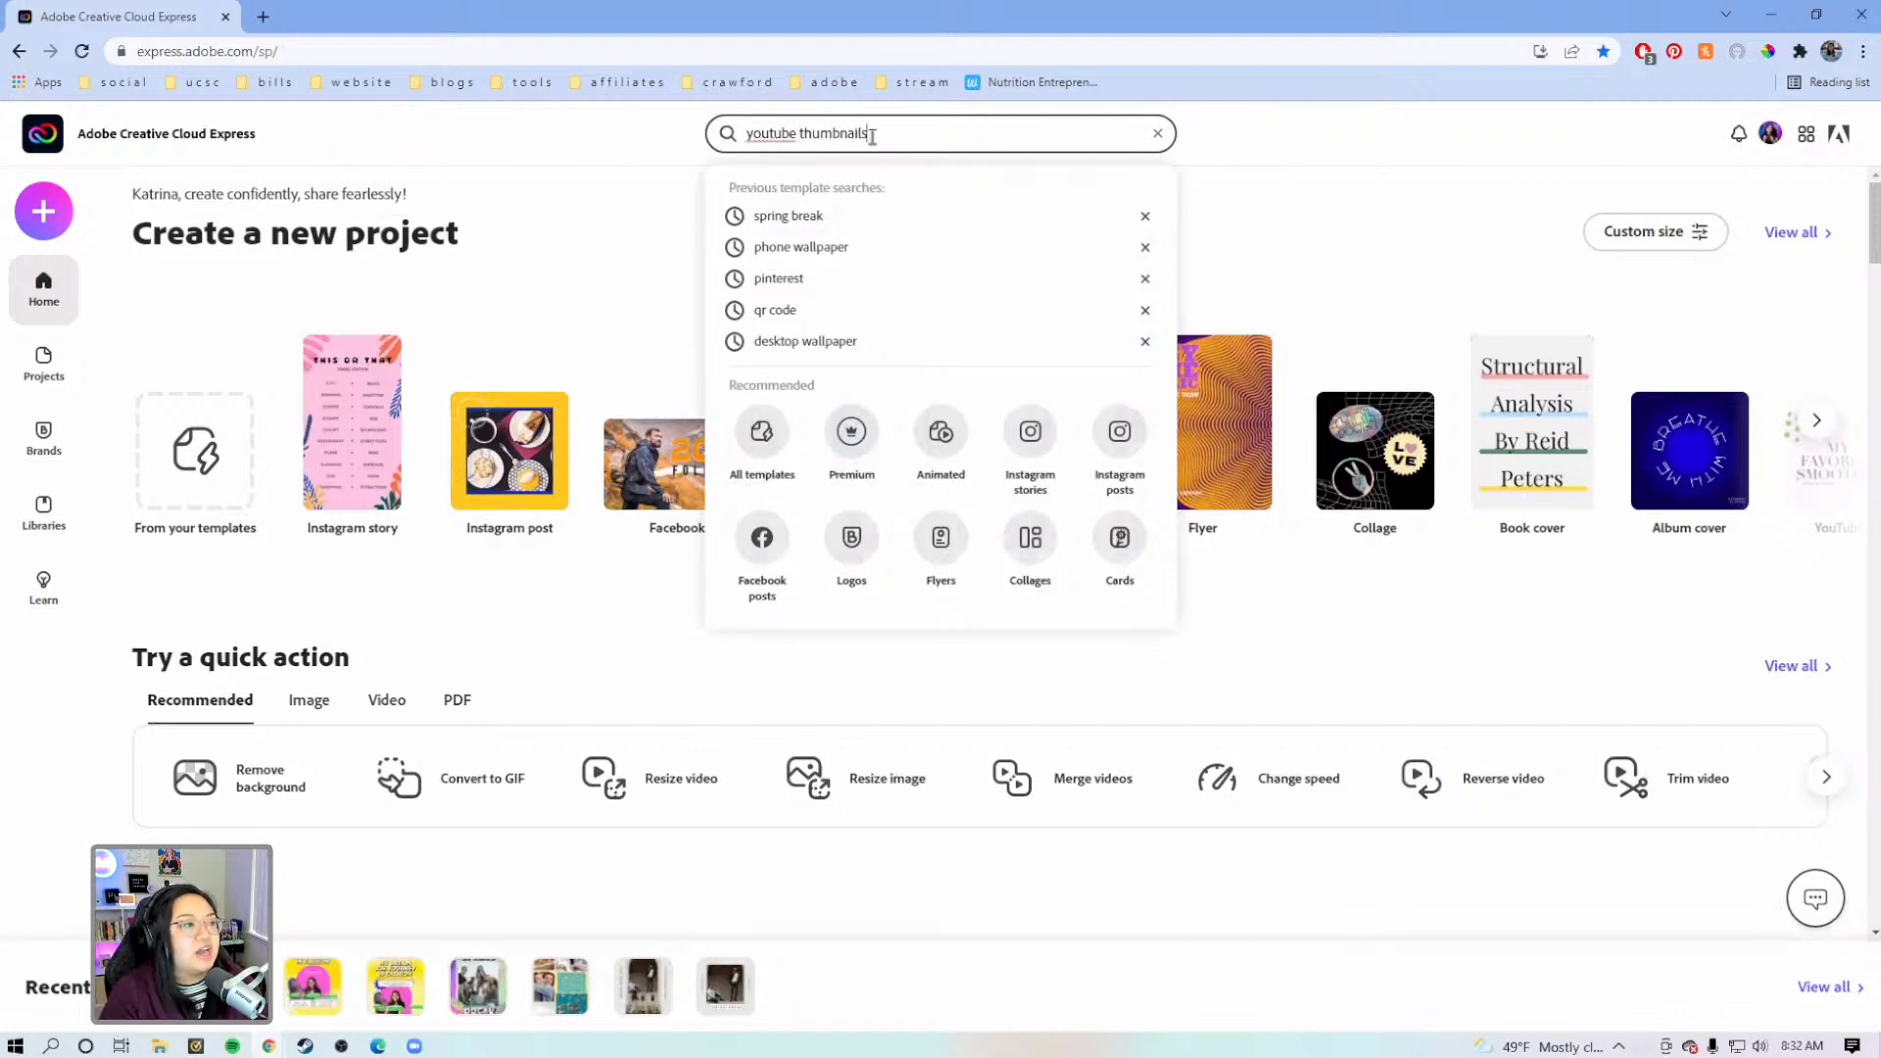
pyautogui.press('Return')
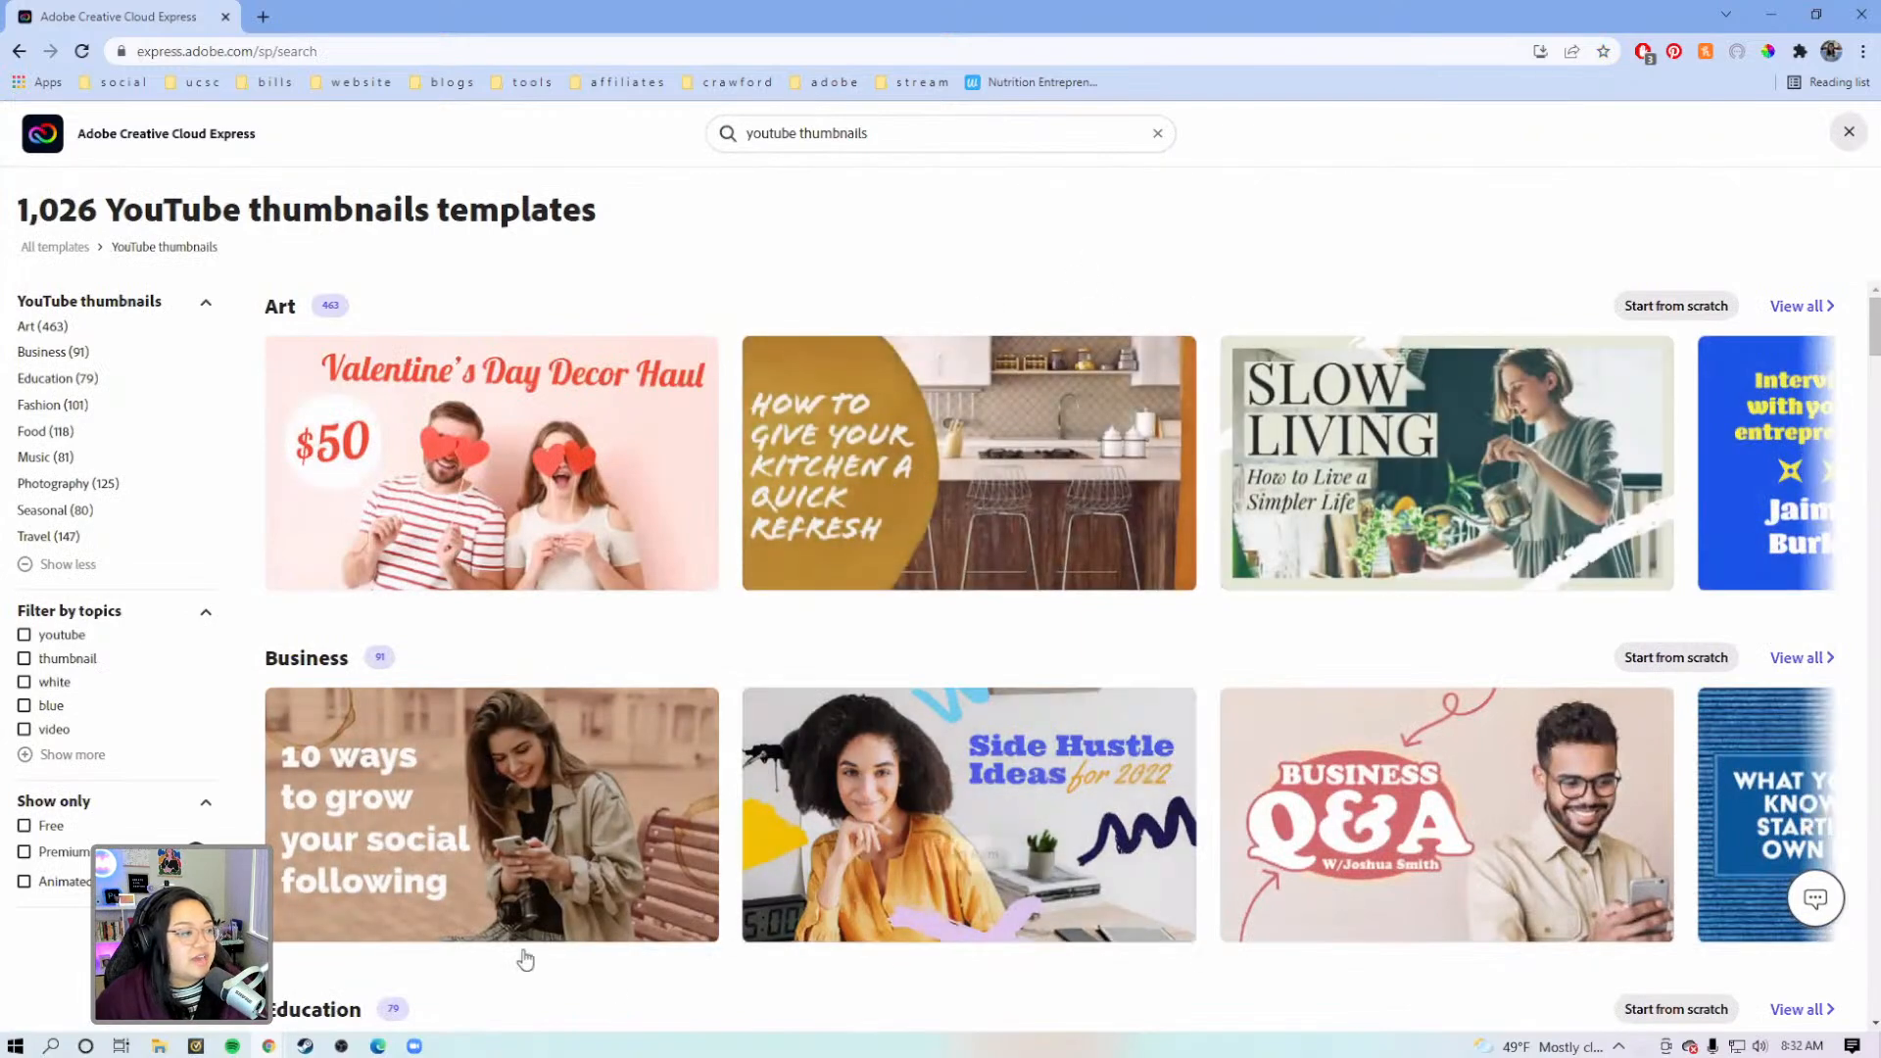
# Browse the YouTube thumbnail templates by category and in the full list for a suitable design
pyautogui.scroll(-1, 770, 694)
pyautogui.scroll(1, 209, 336)
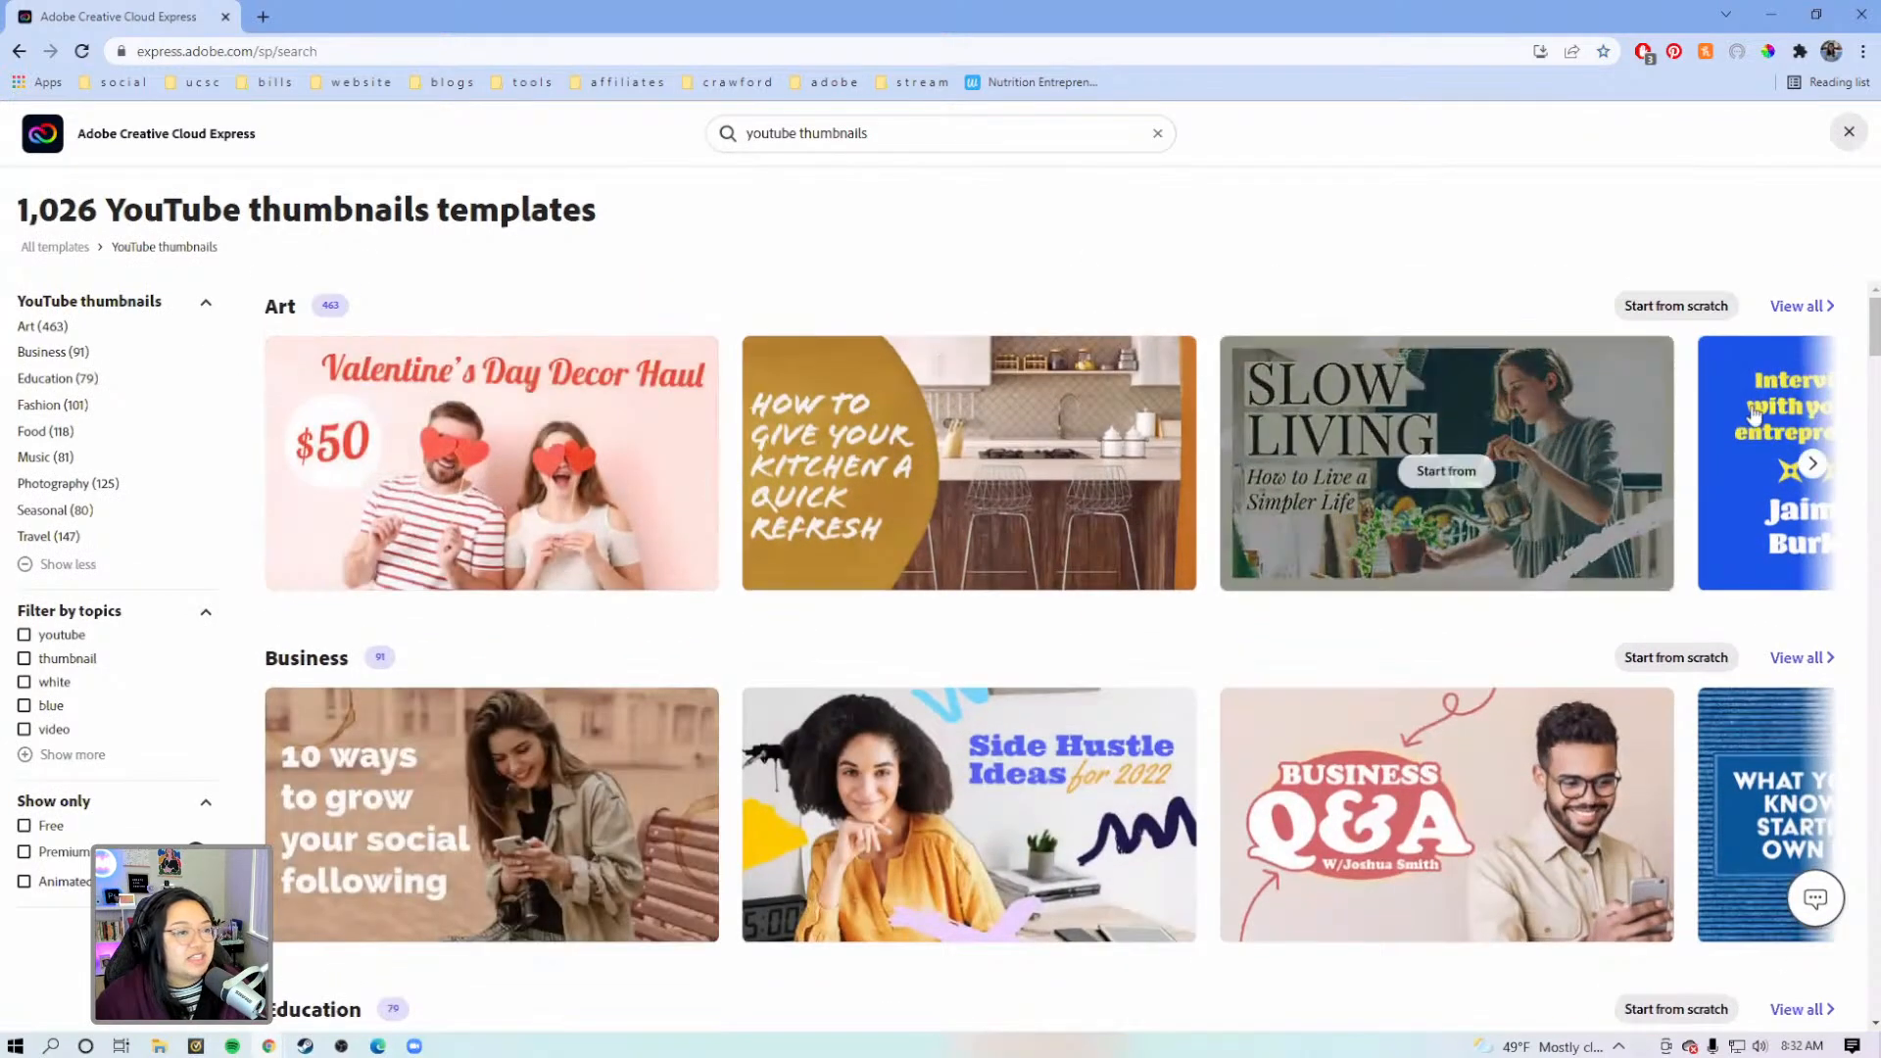
pyautogui.scroll(-6, 1639, 475)
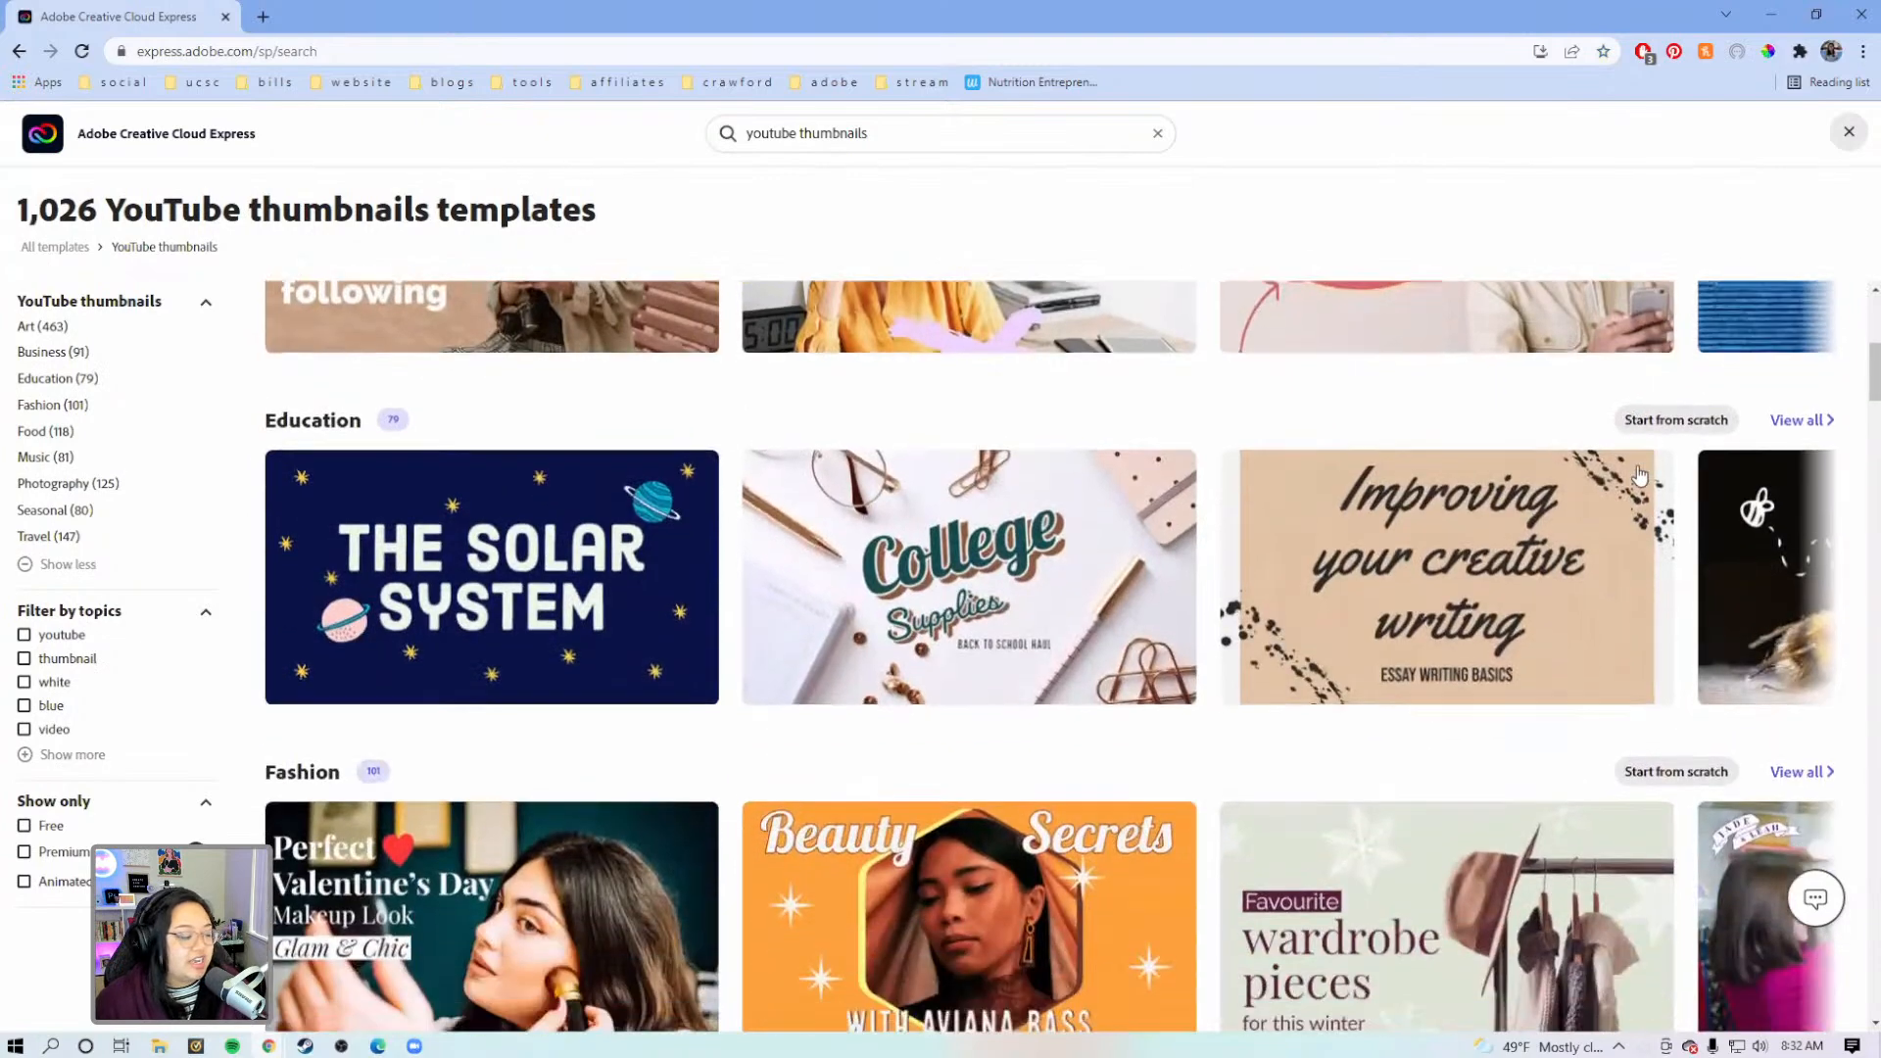
pyautogui.scroll(-8, 1639, 475)
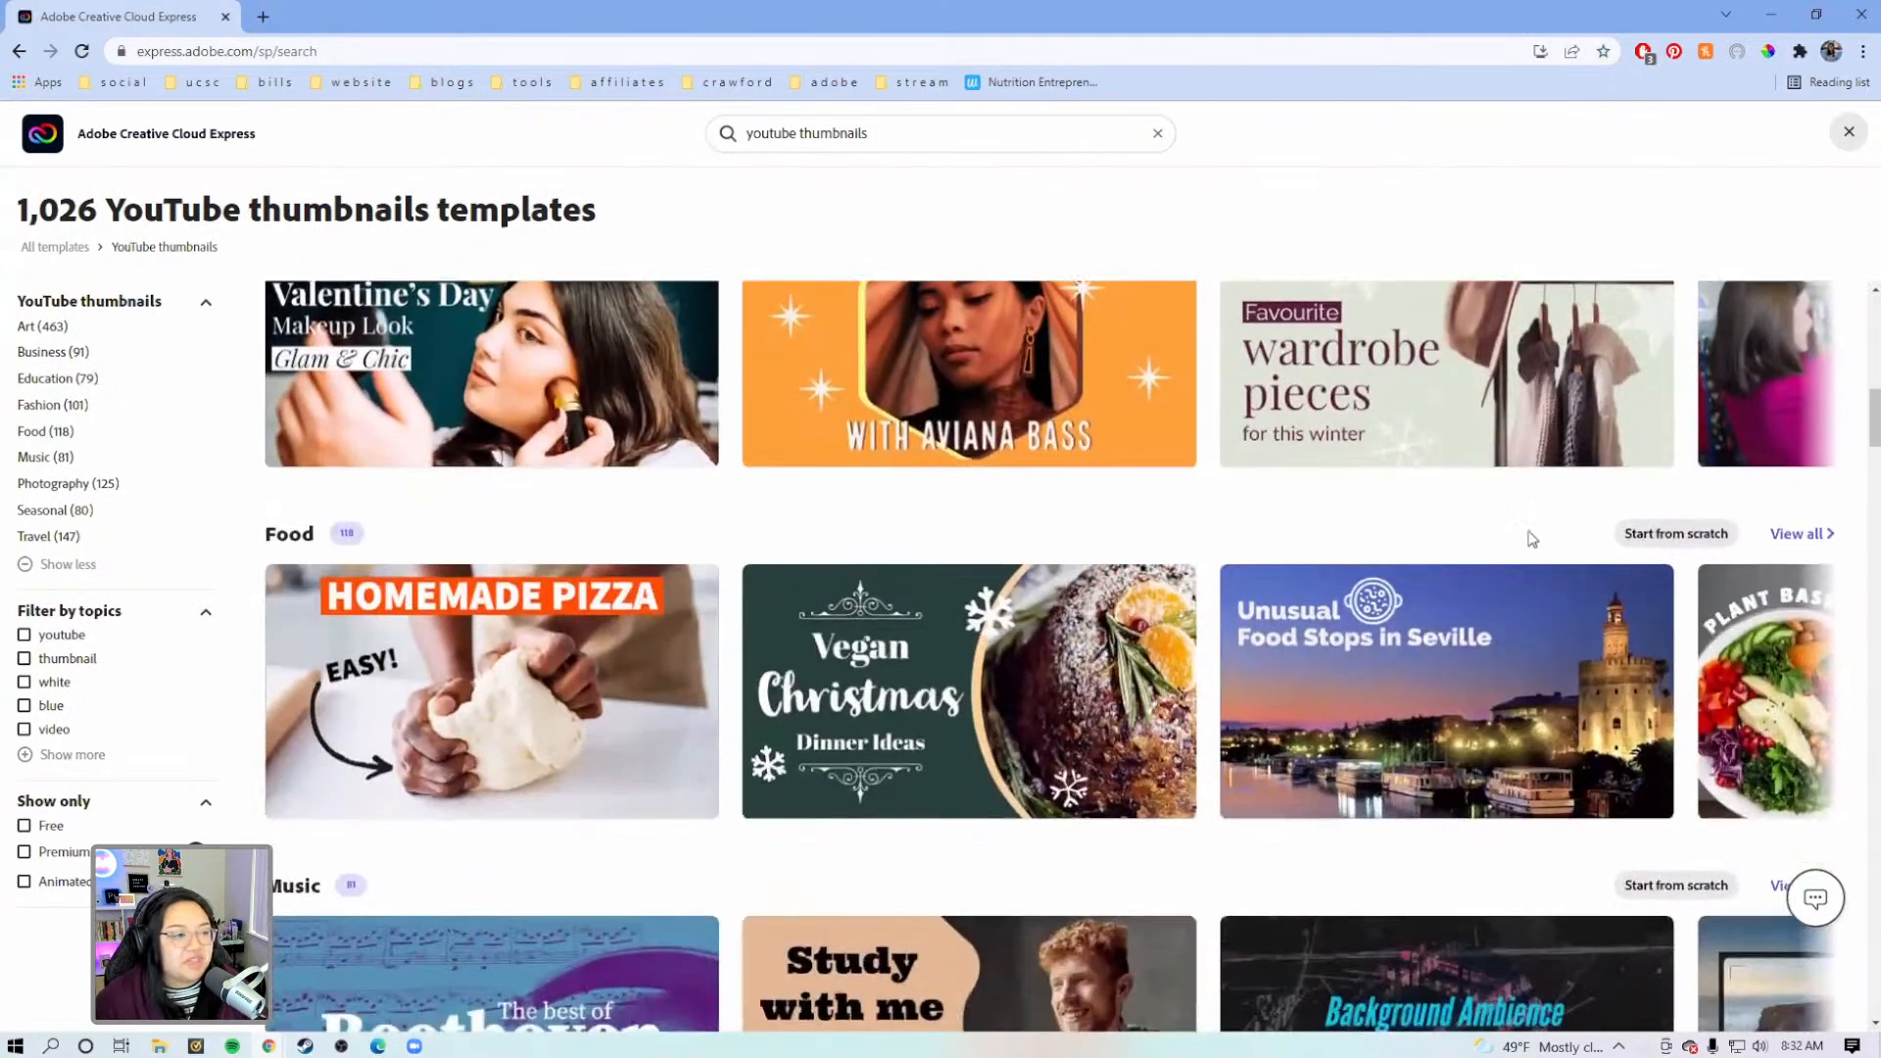
pyautogui.scroll(-5, 1403, 609)
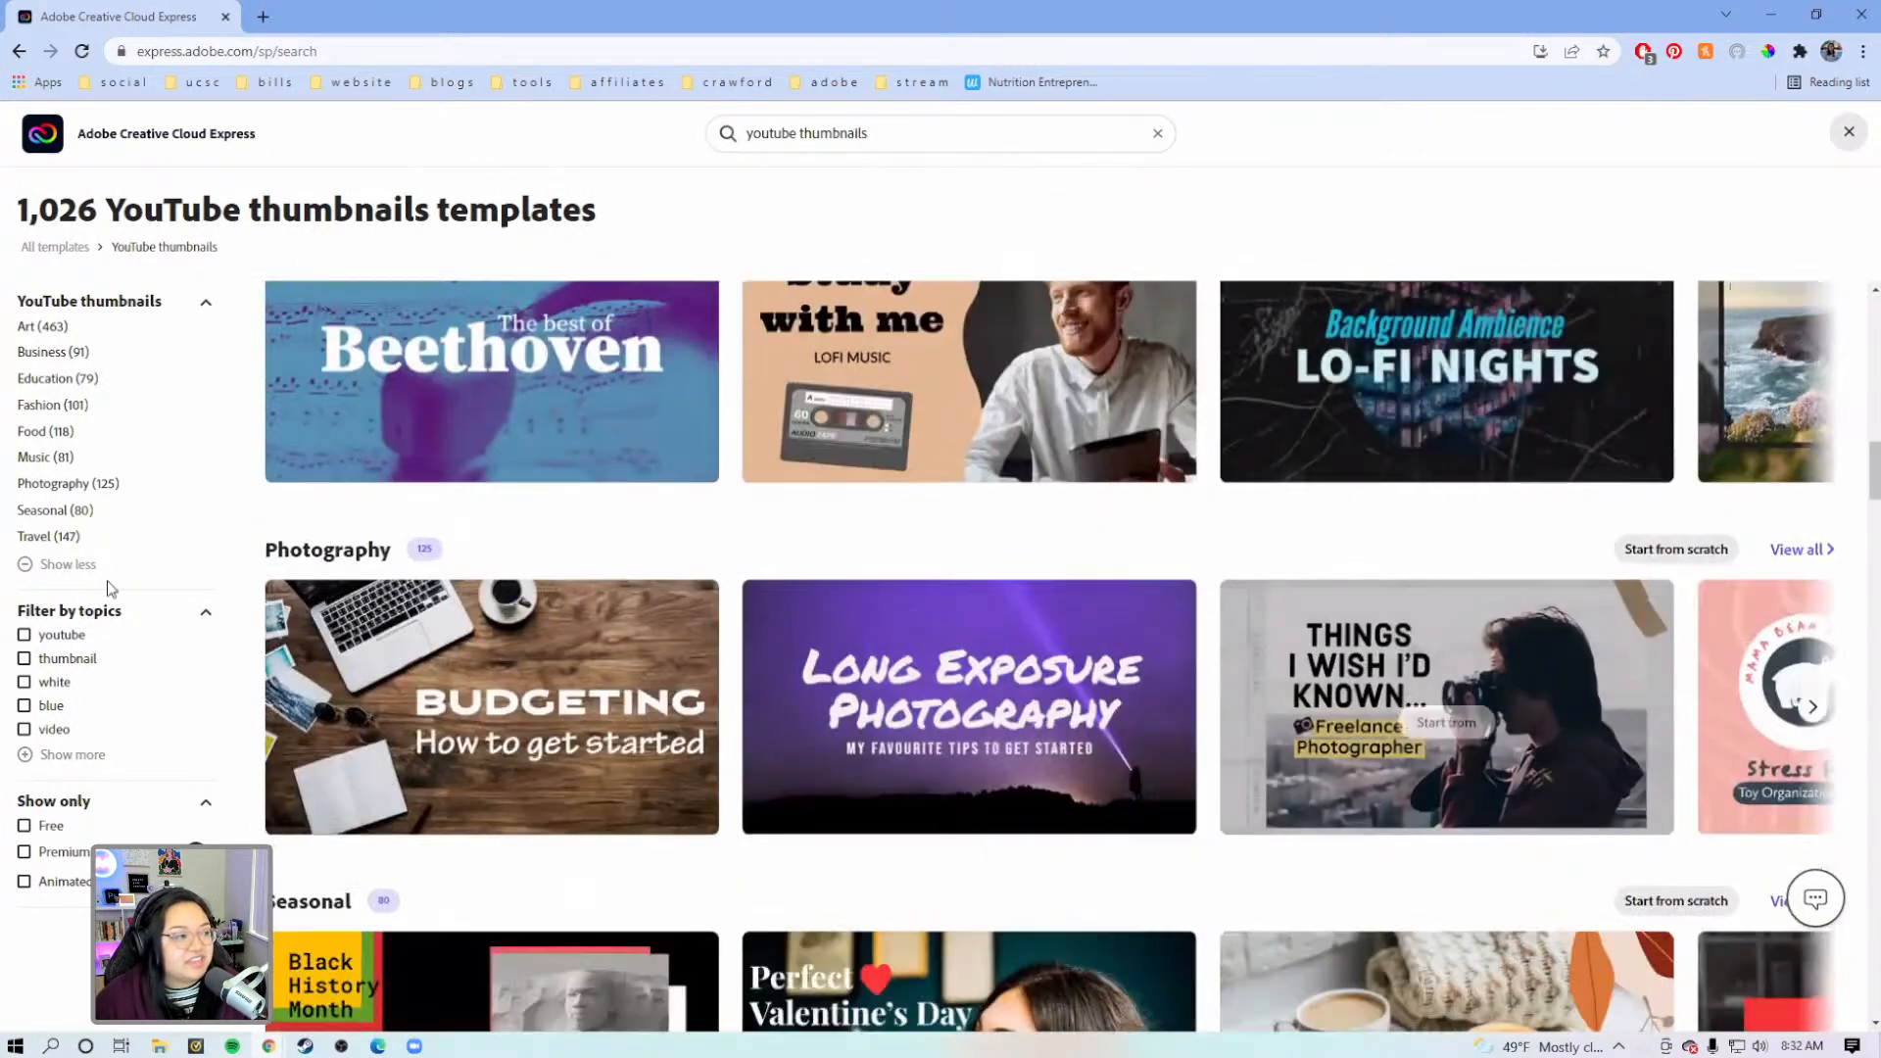
pyautogui.scroll(-10, 1469, 669)
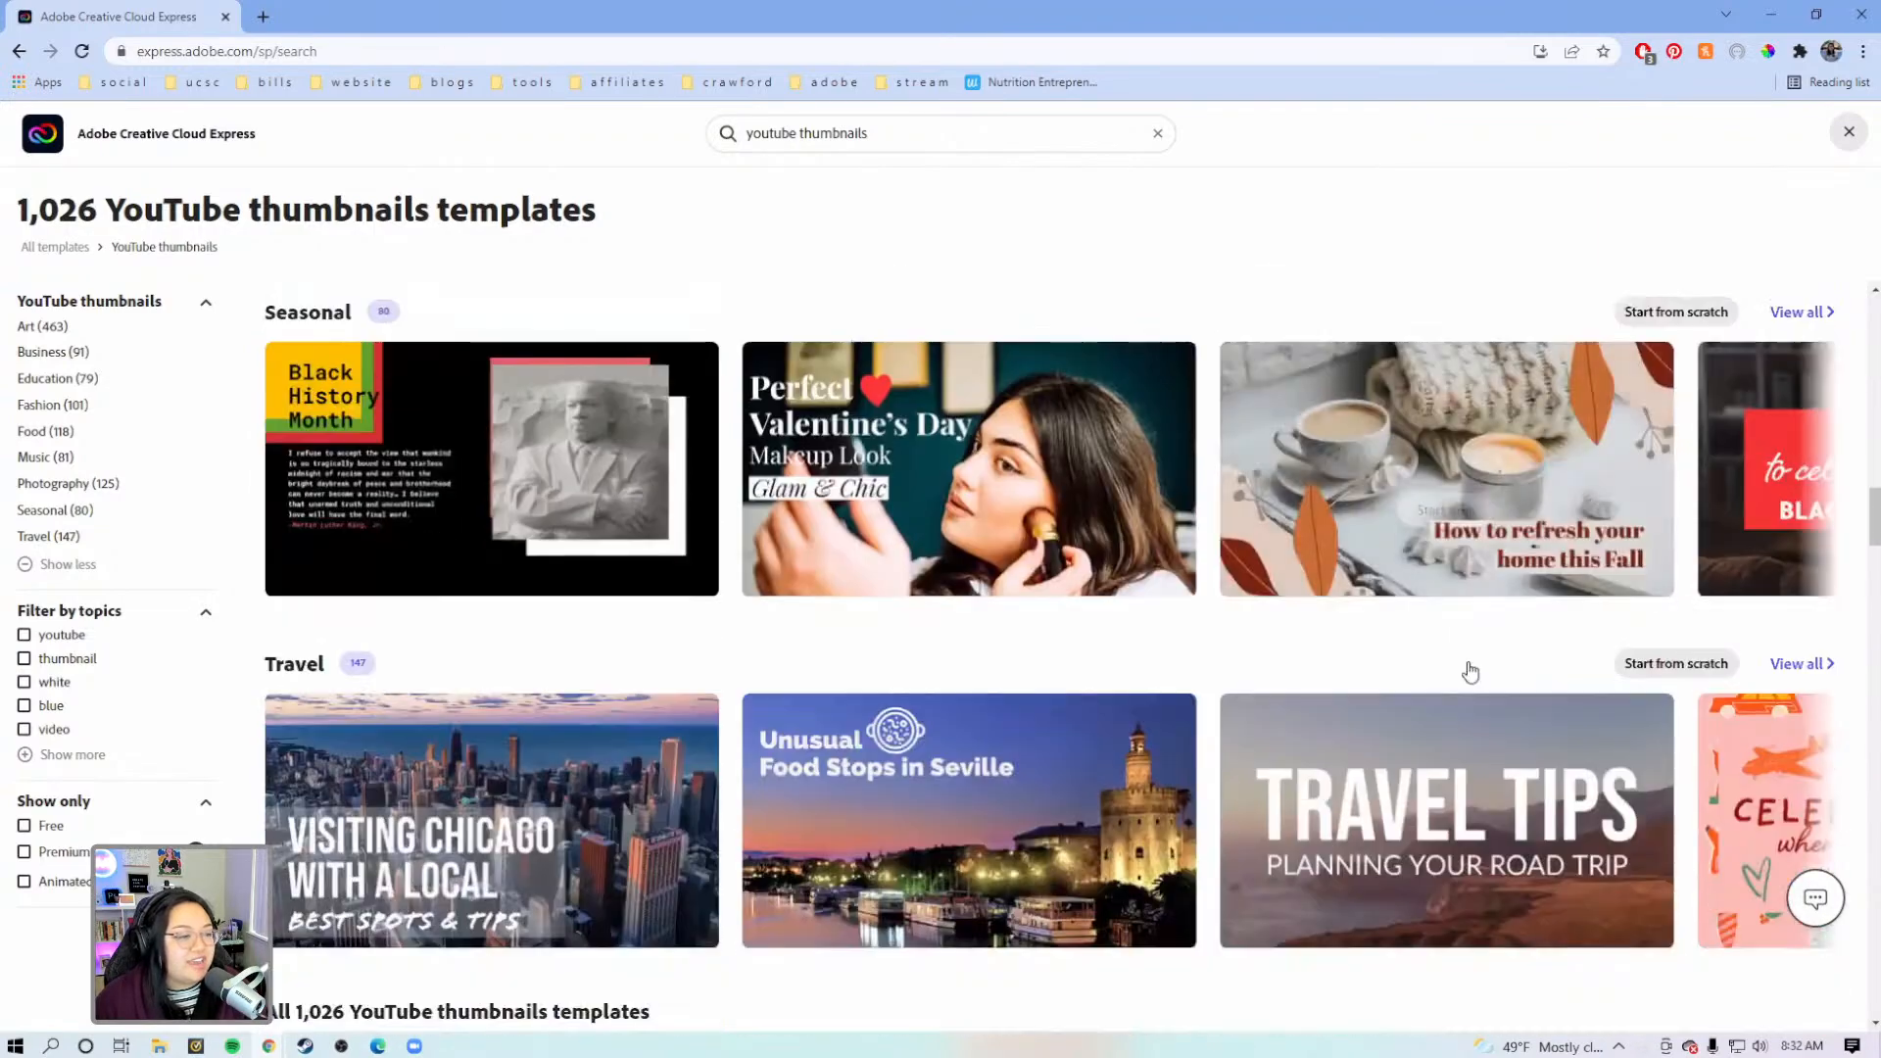
pyautogui.scroll(-11, 1463, 639)
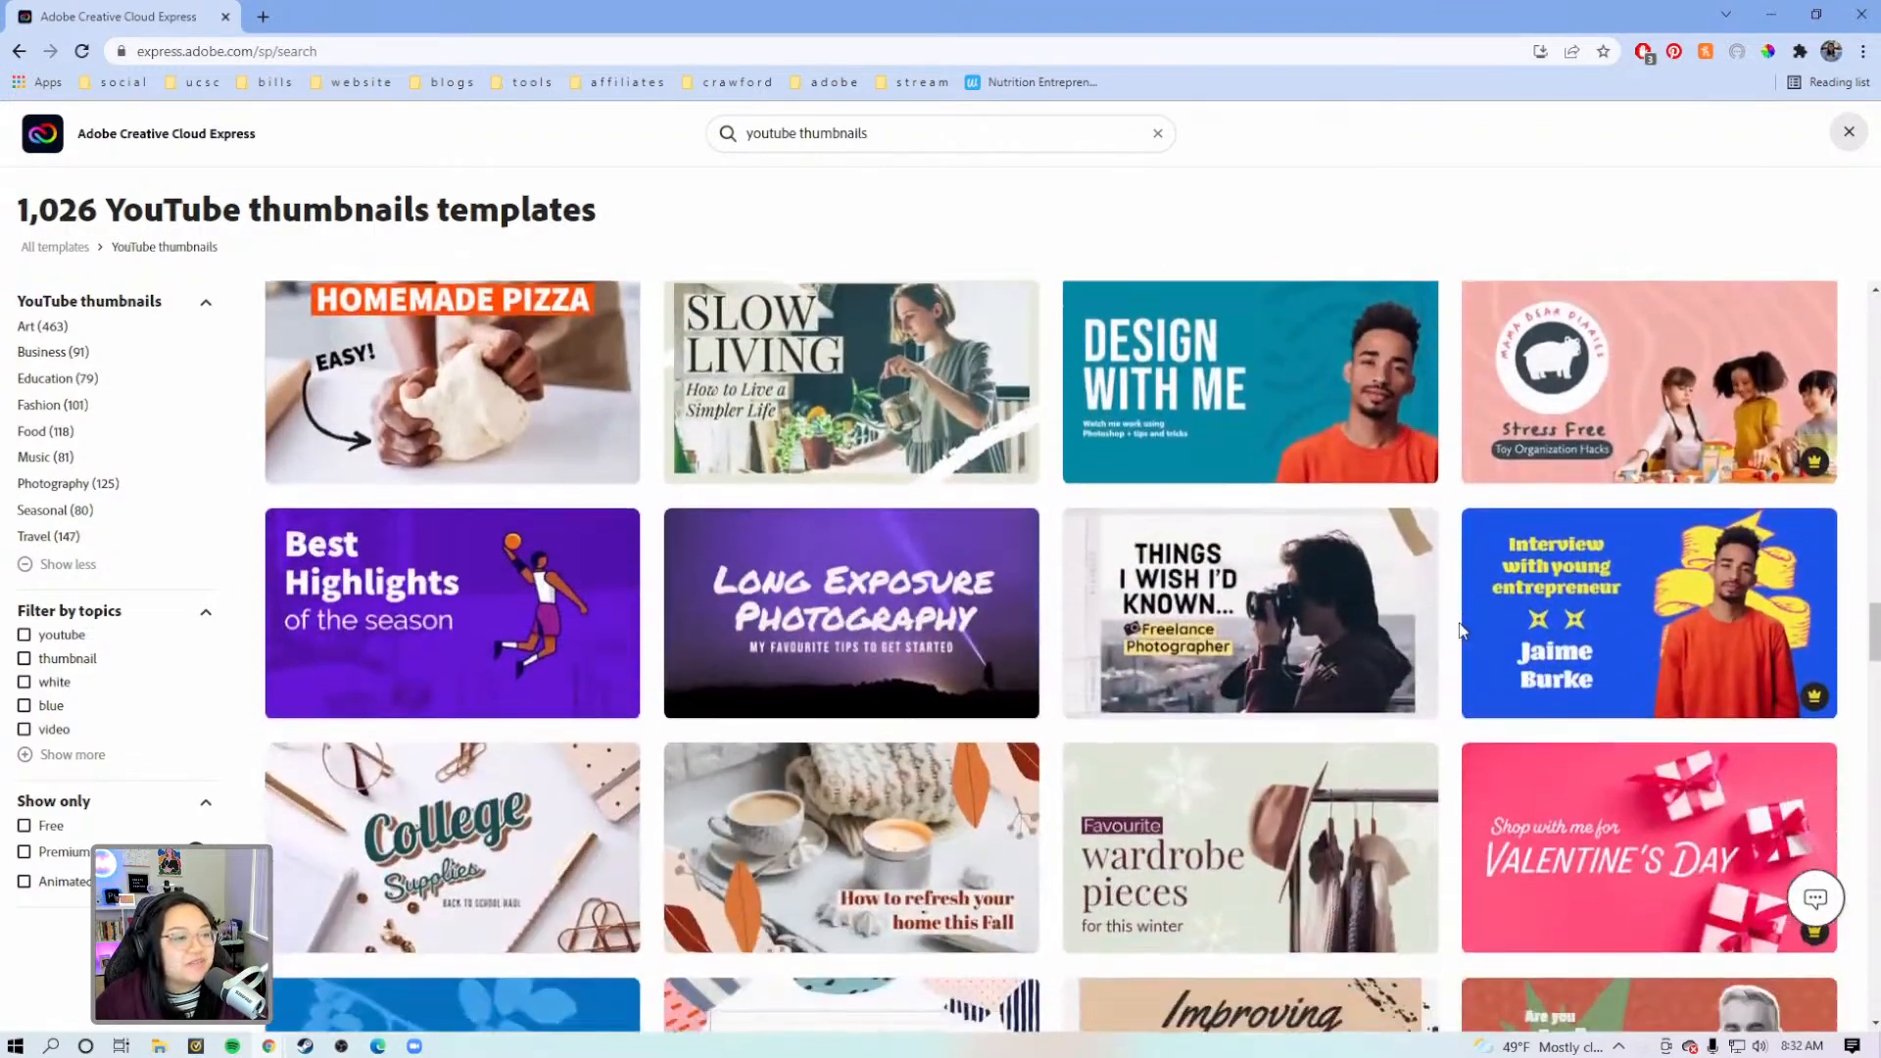
pyautogui.moveTo(860, 559)
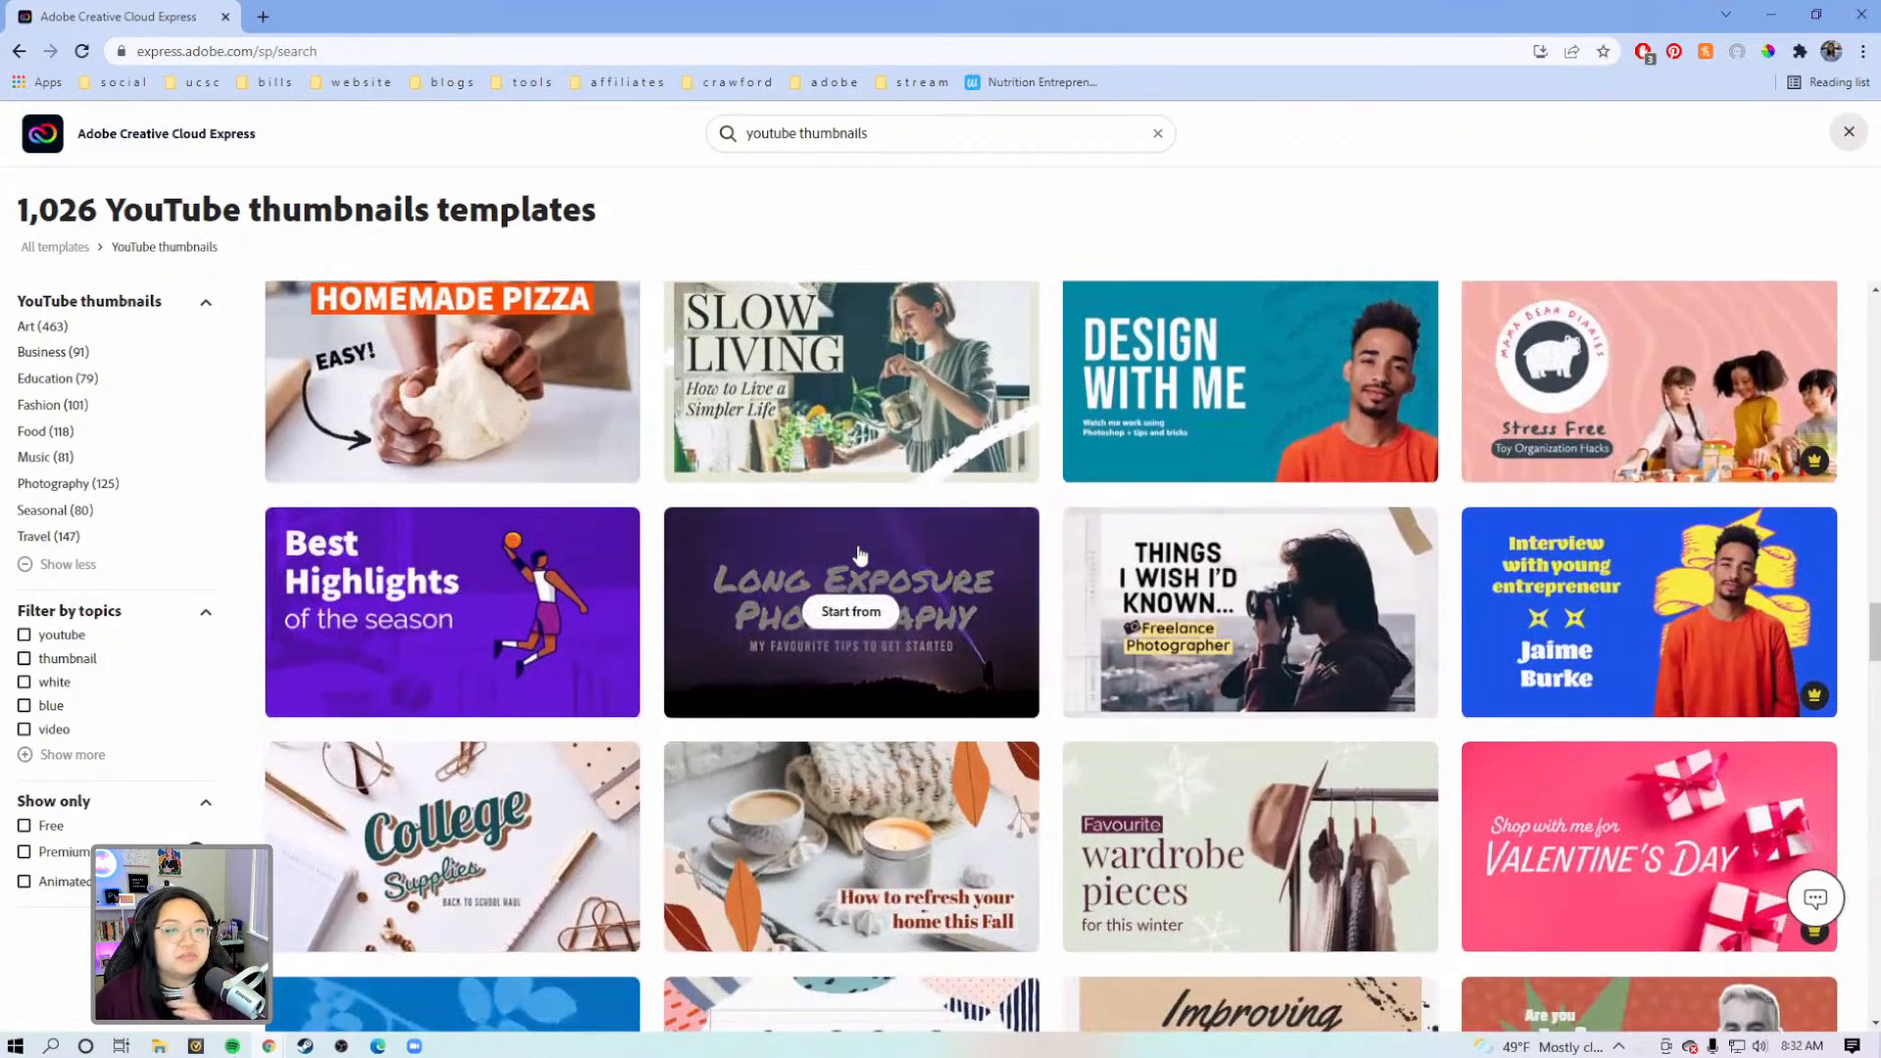
pyautogui.scroll(-6, 901, 600)
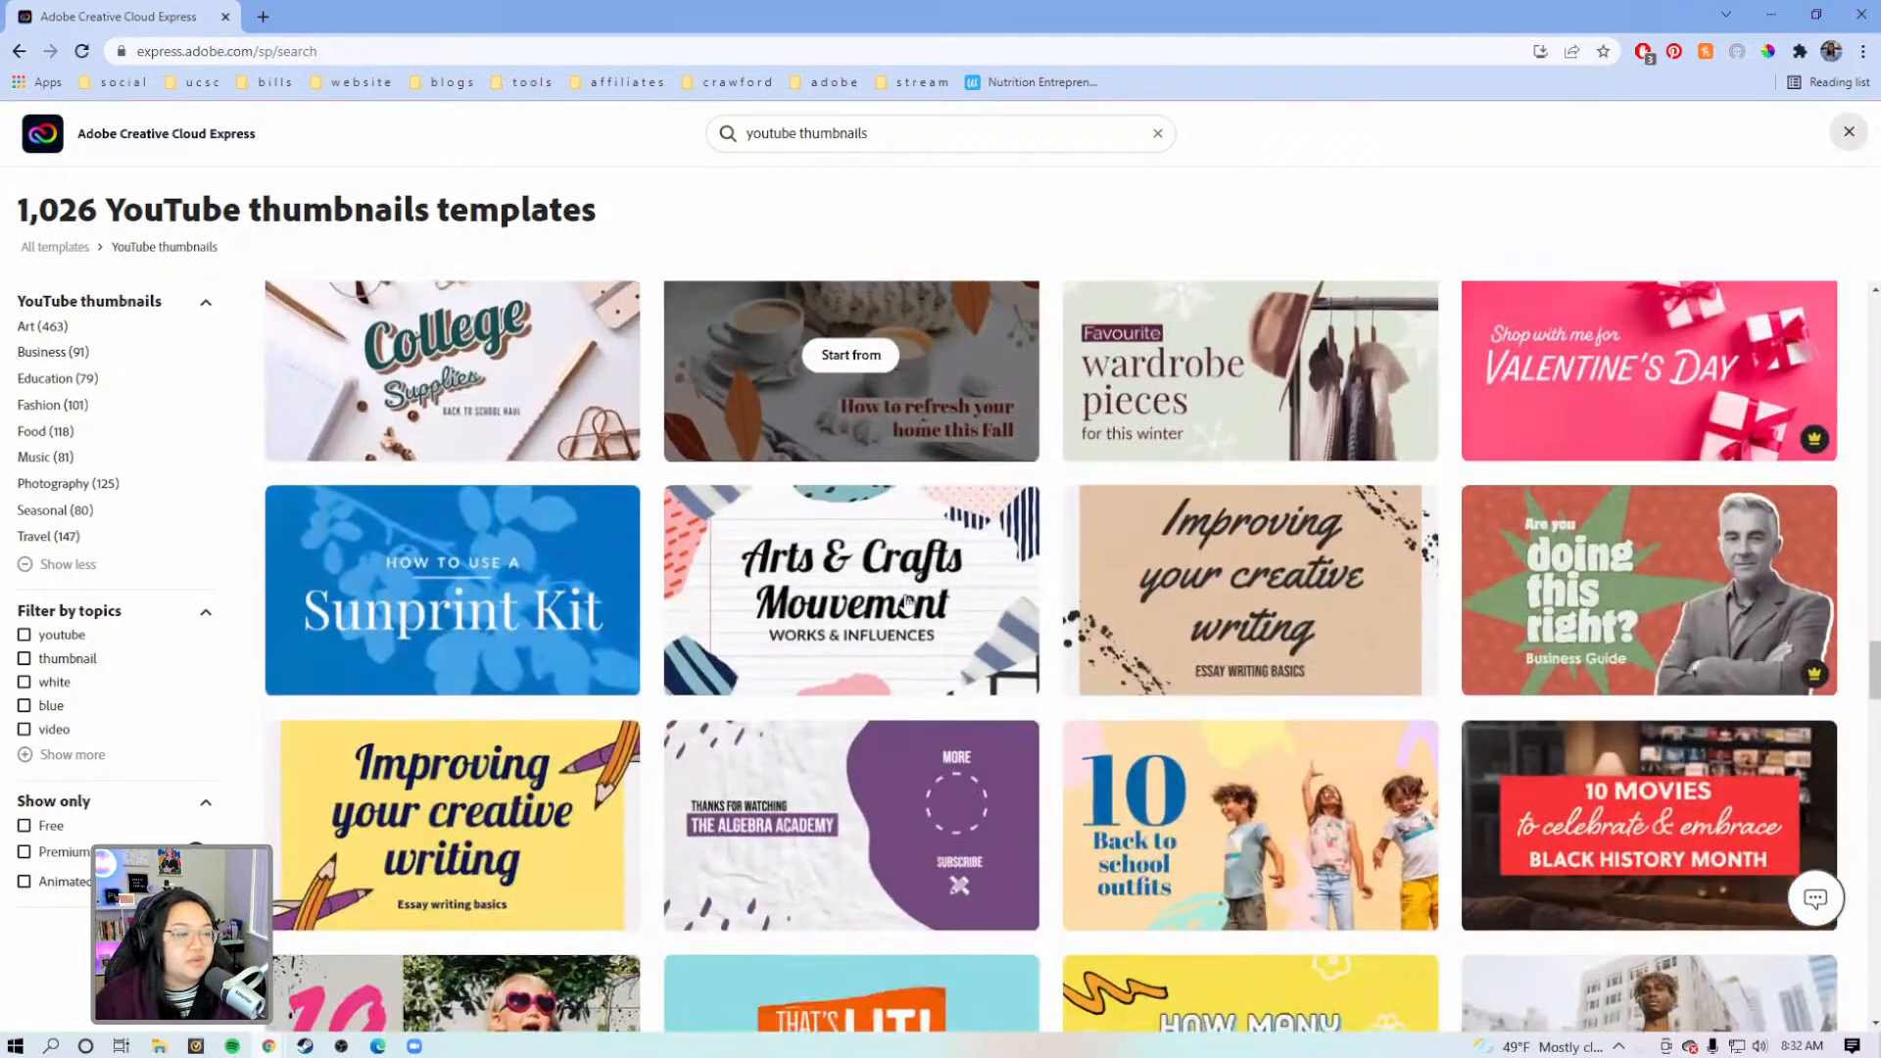
pyautogui.scroll(-6, 908, 605)
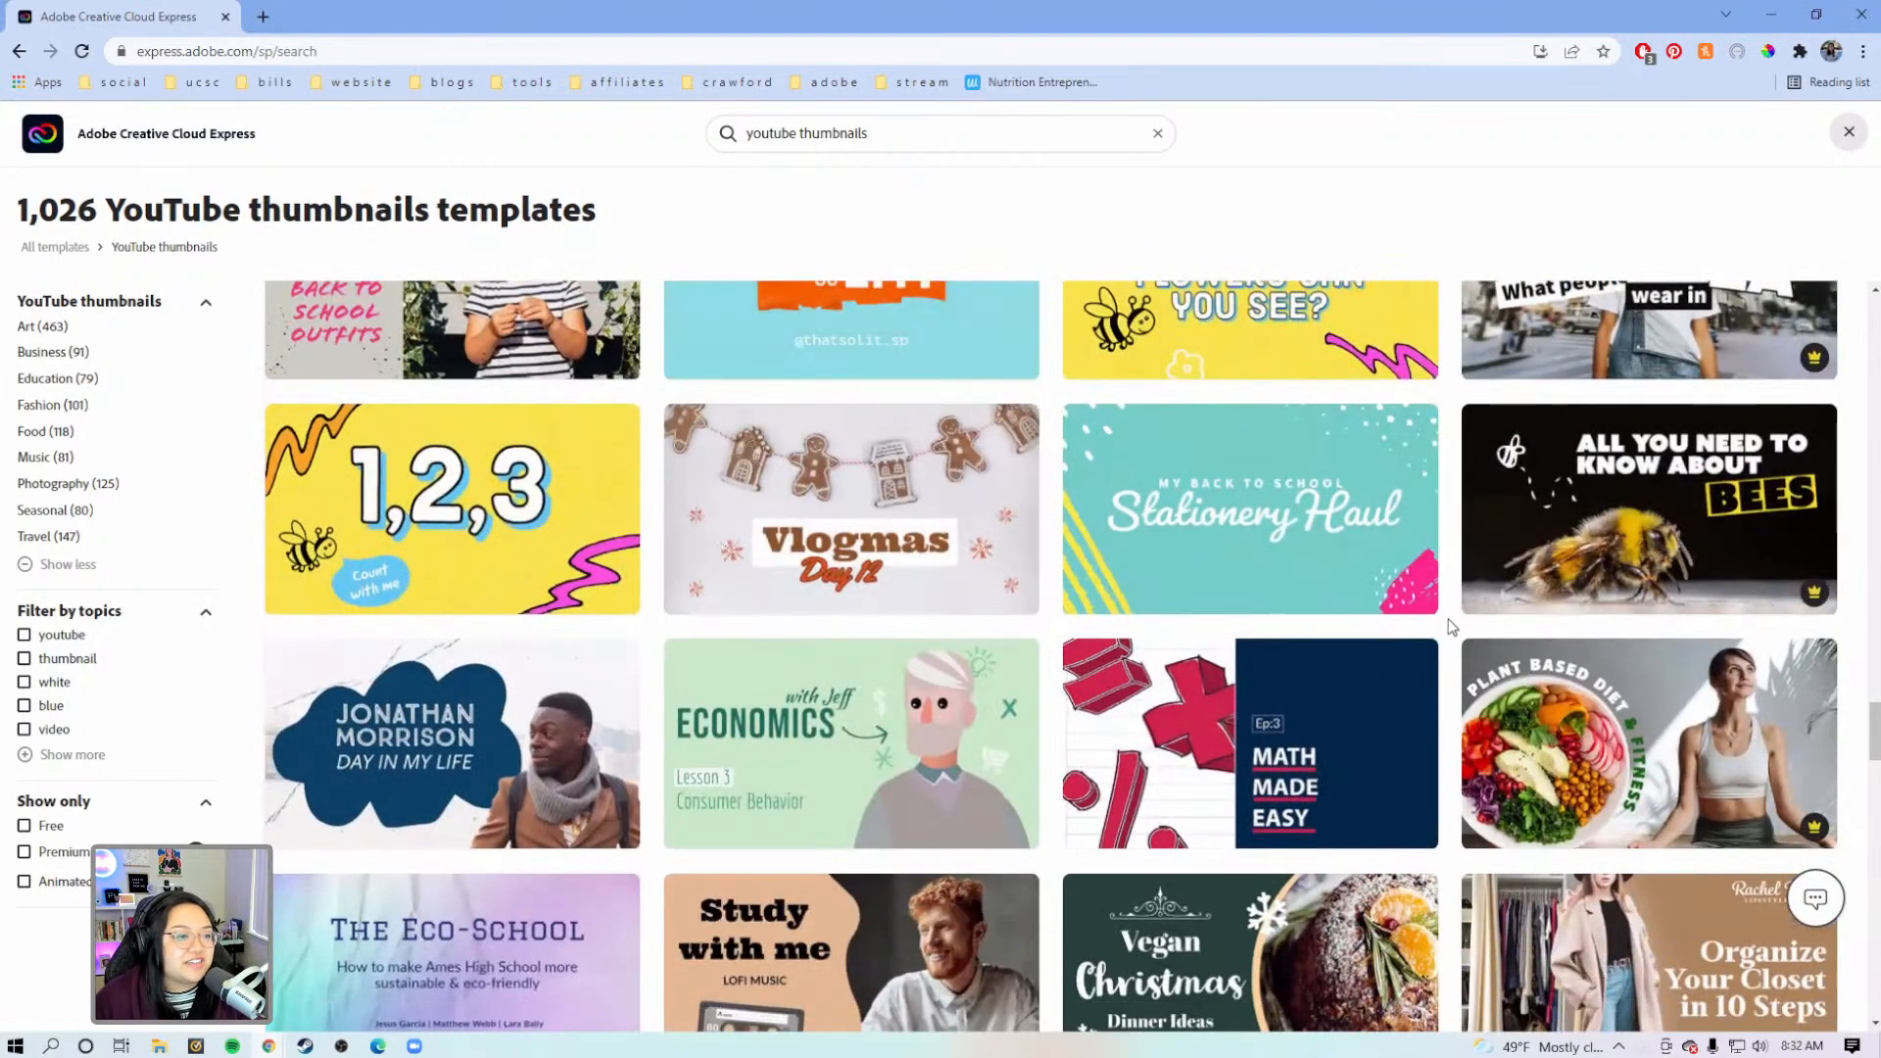
pyautogui.scroll(-1, 1450, 627)
pyautogui.scroll(-2, 1451, 627)
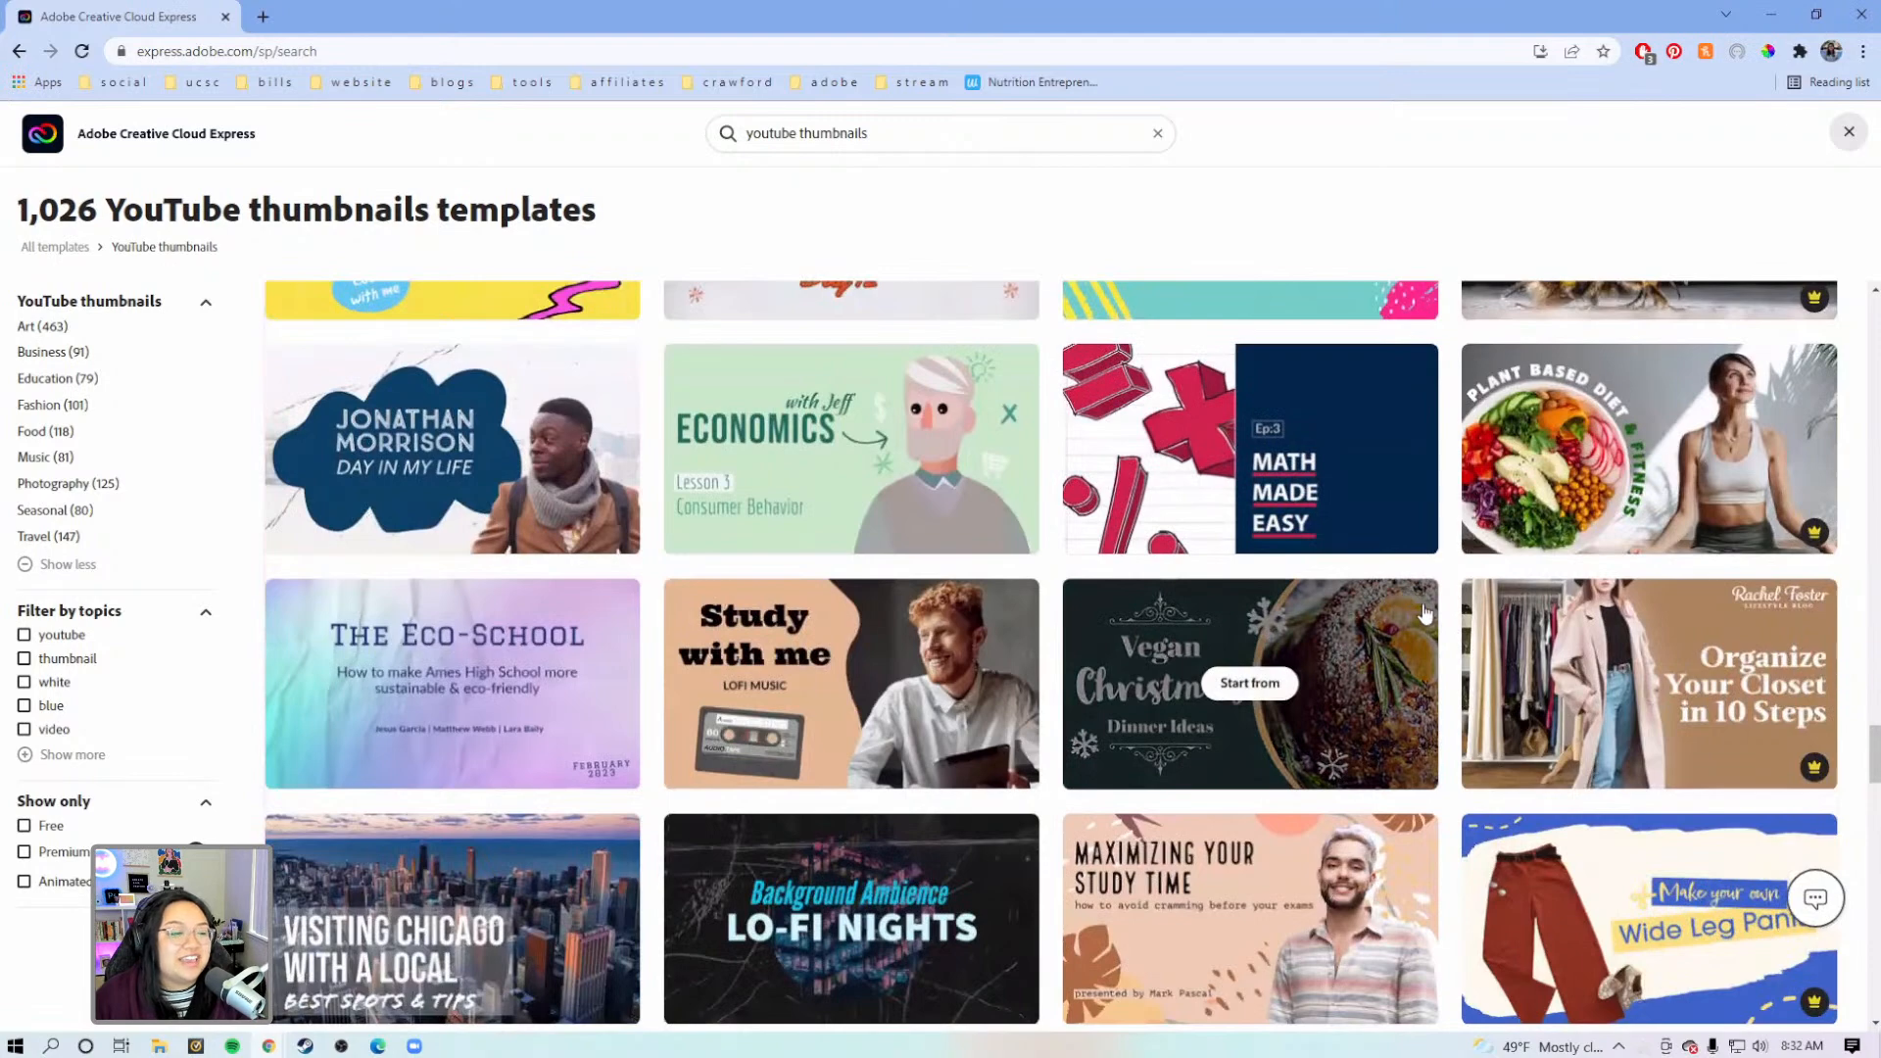
pyautogui.scroll(-1, 1437, 612)
pyautogui.scroll(-2, 1440, 613)
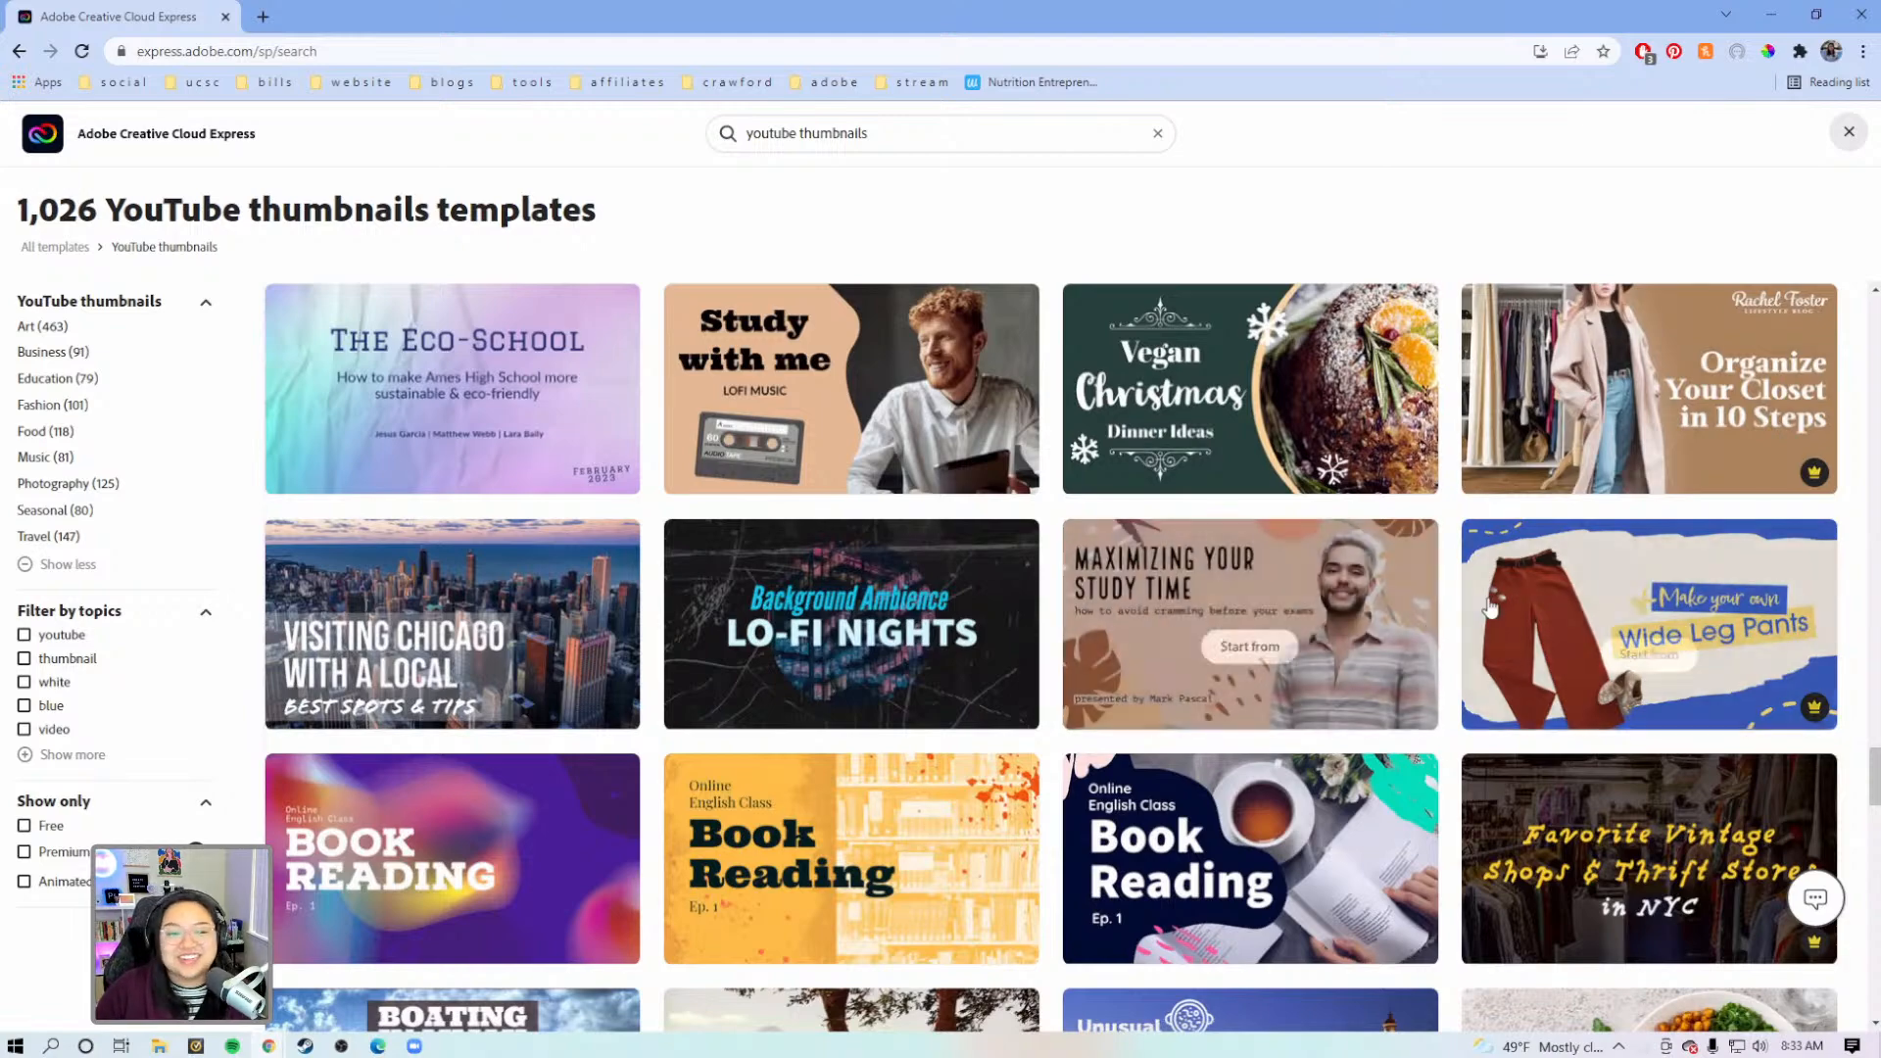
pyautogui.scroll(-1, 1441, 619)
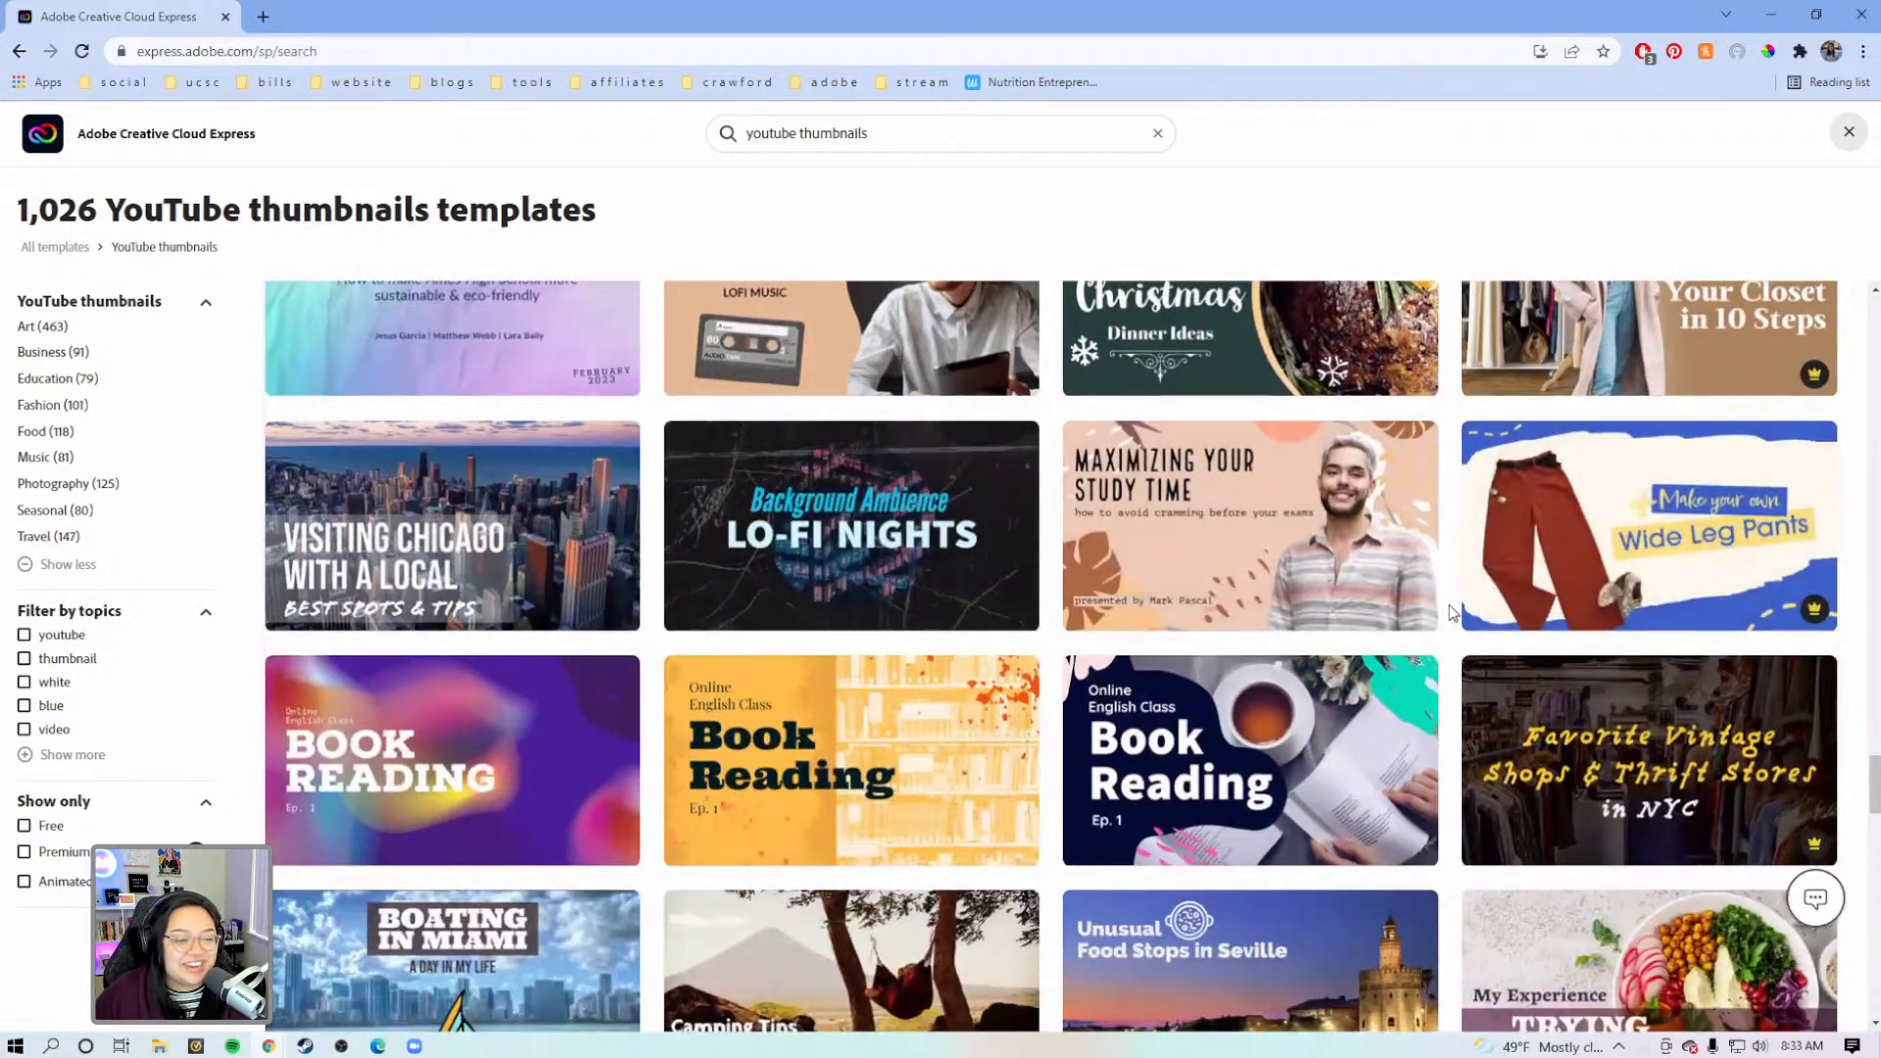
pyautogui.scroll(-8, 1452, 612)
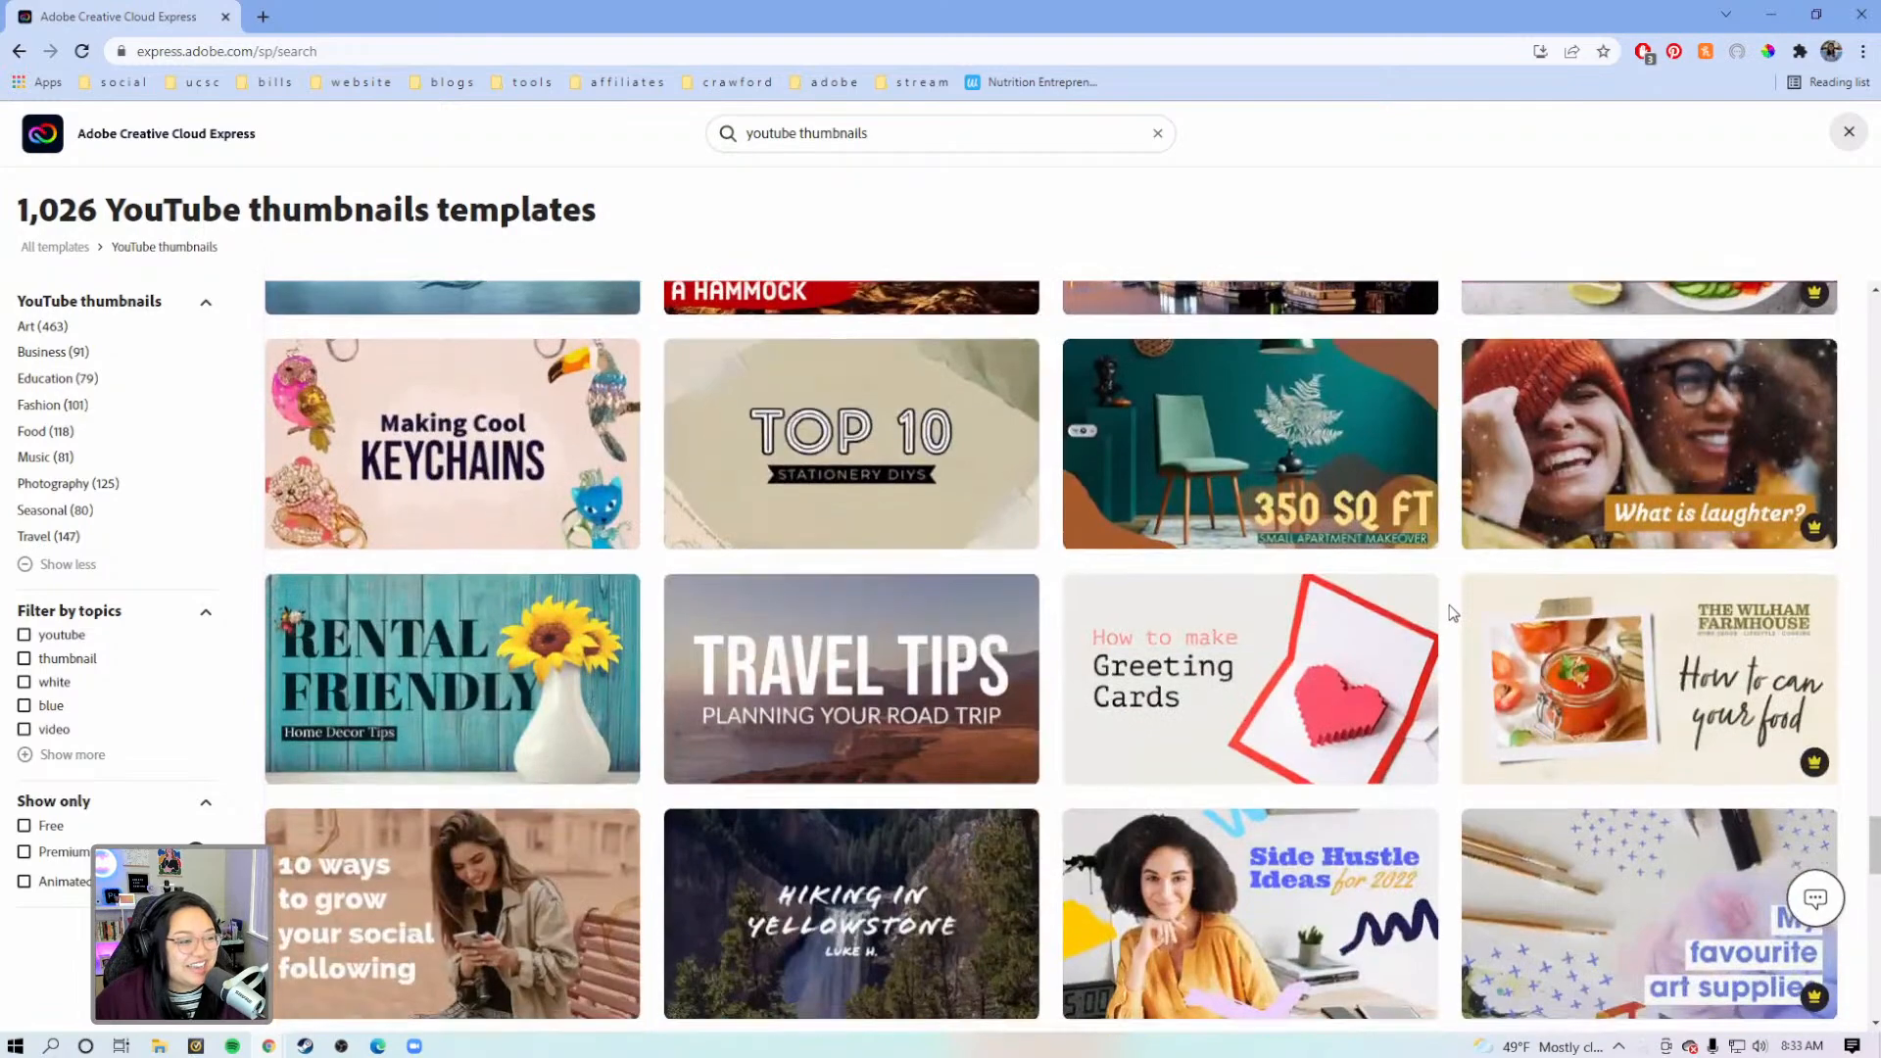
pyautogui.scroll(15, 1452, 613)
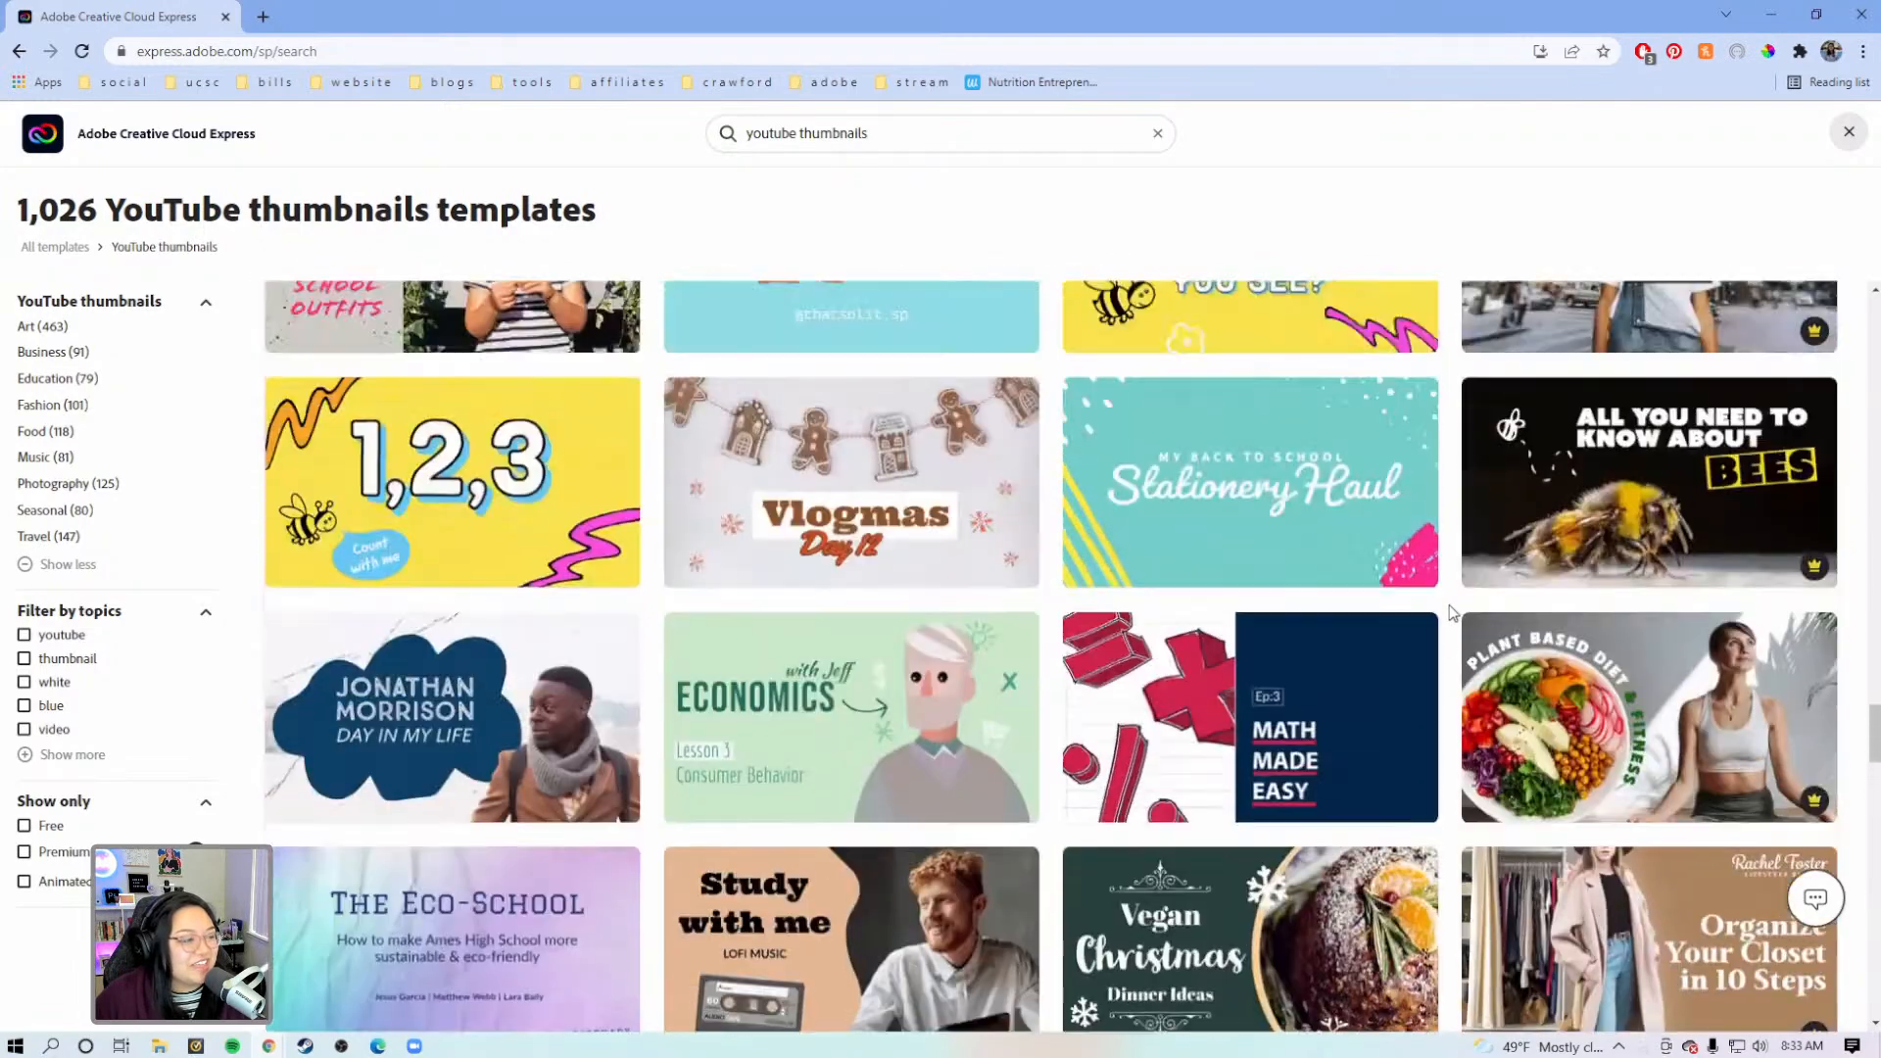
# Create a project from the "Study with me" lofi music thumbnail template
pyautogui.scroll(-3, 1452, 612)
pyautogui.click(867, 586)
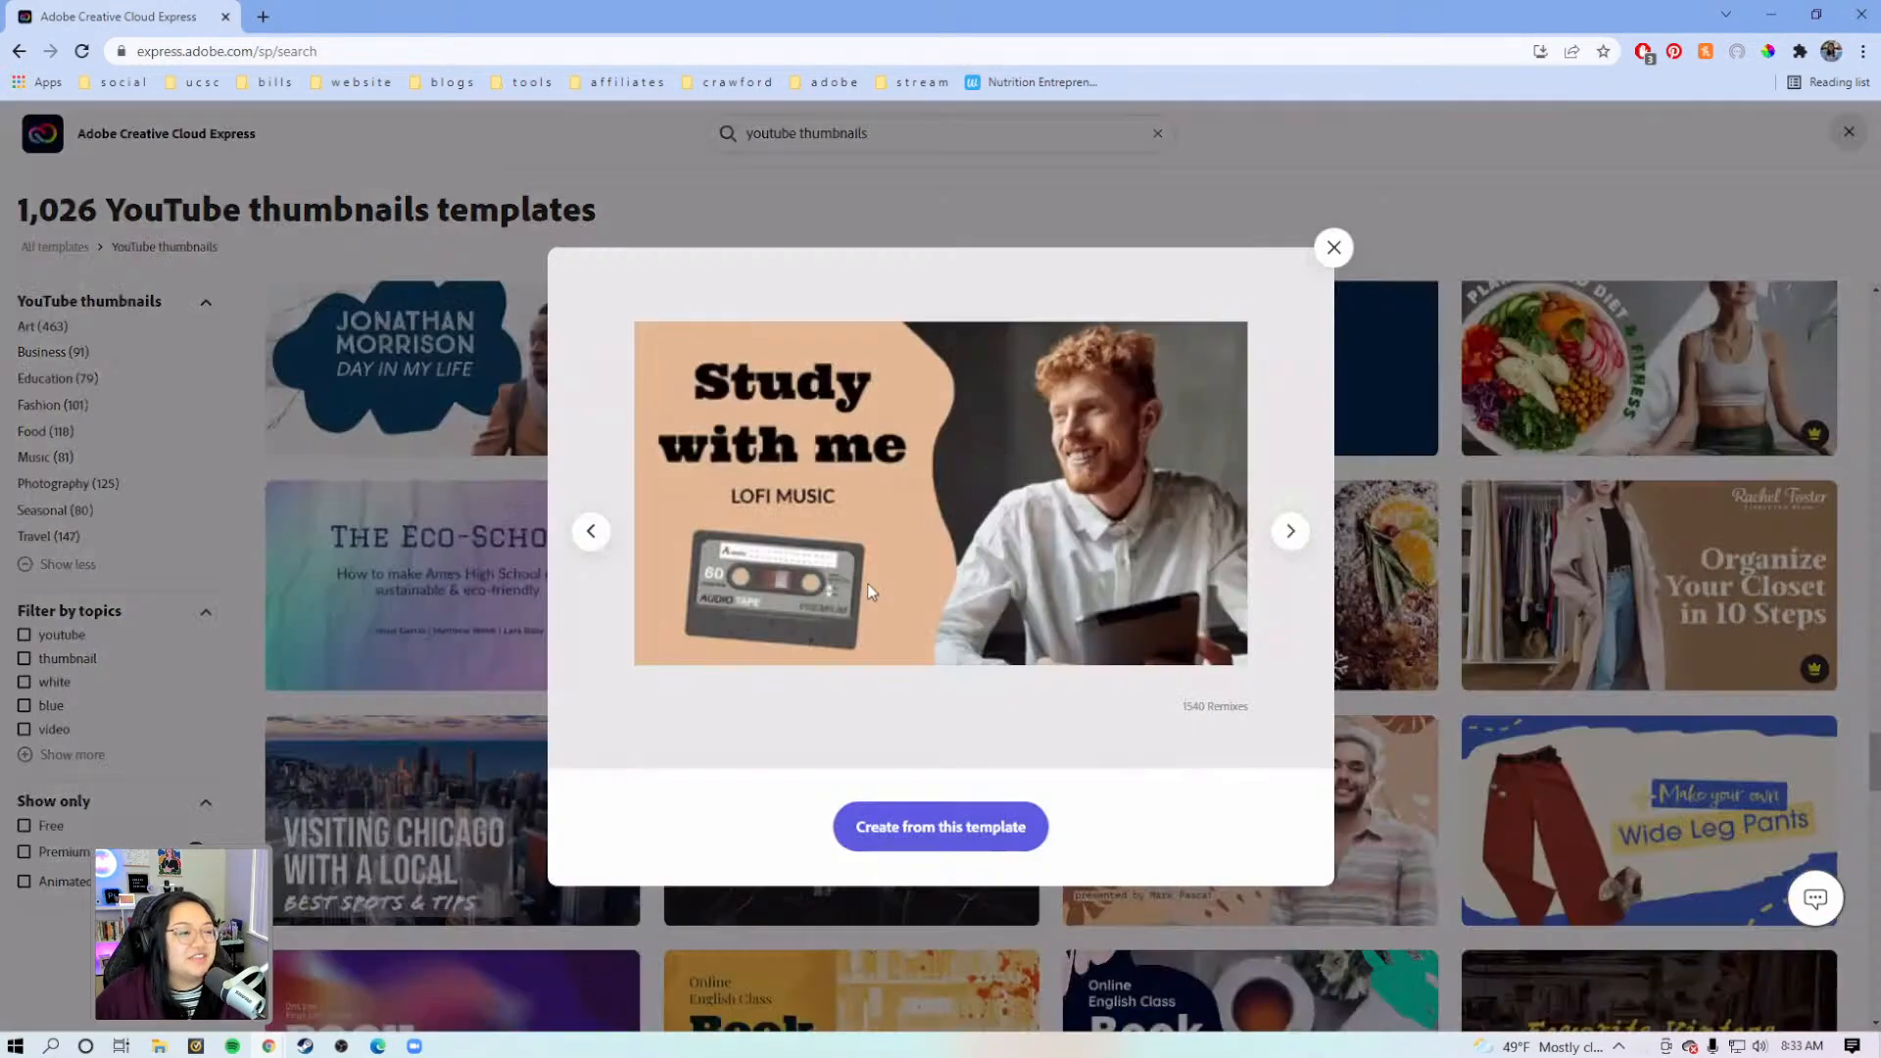
pyautogui.click(974, 829)
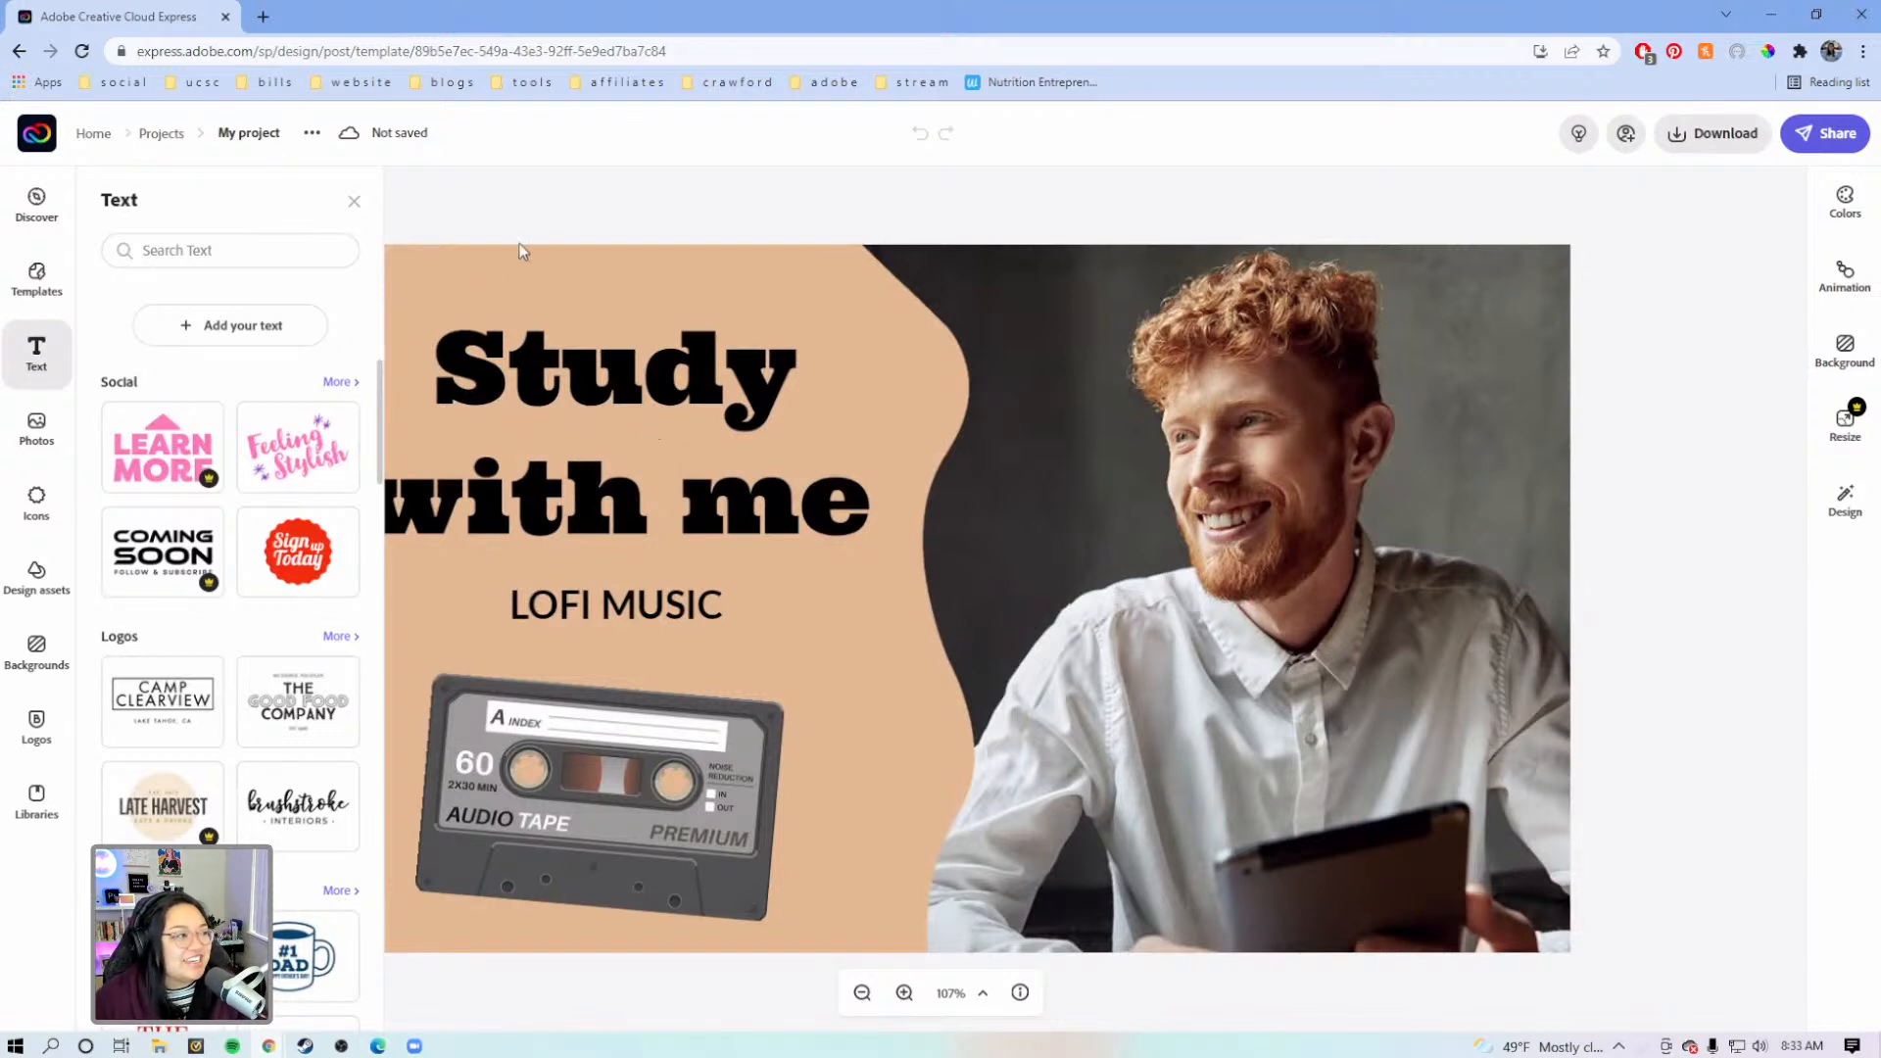
pyautogui.click(557, 216)
pyautogui.click(632, 869)
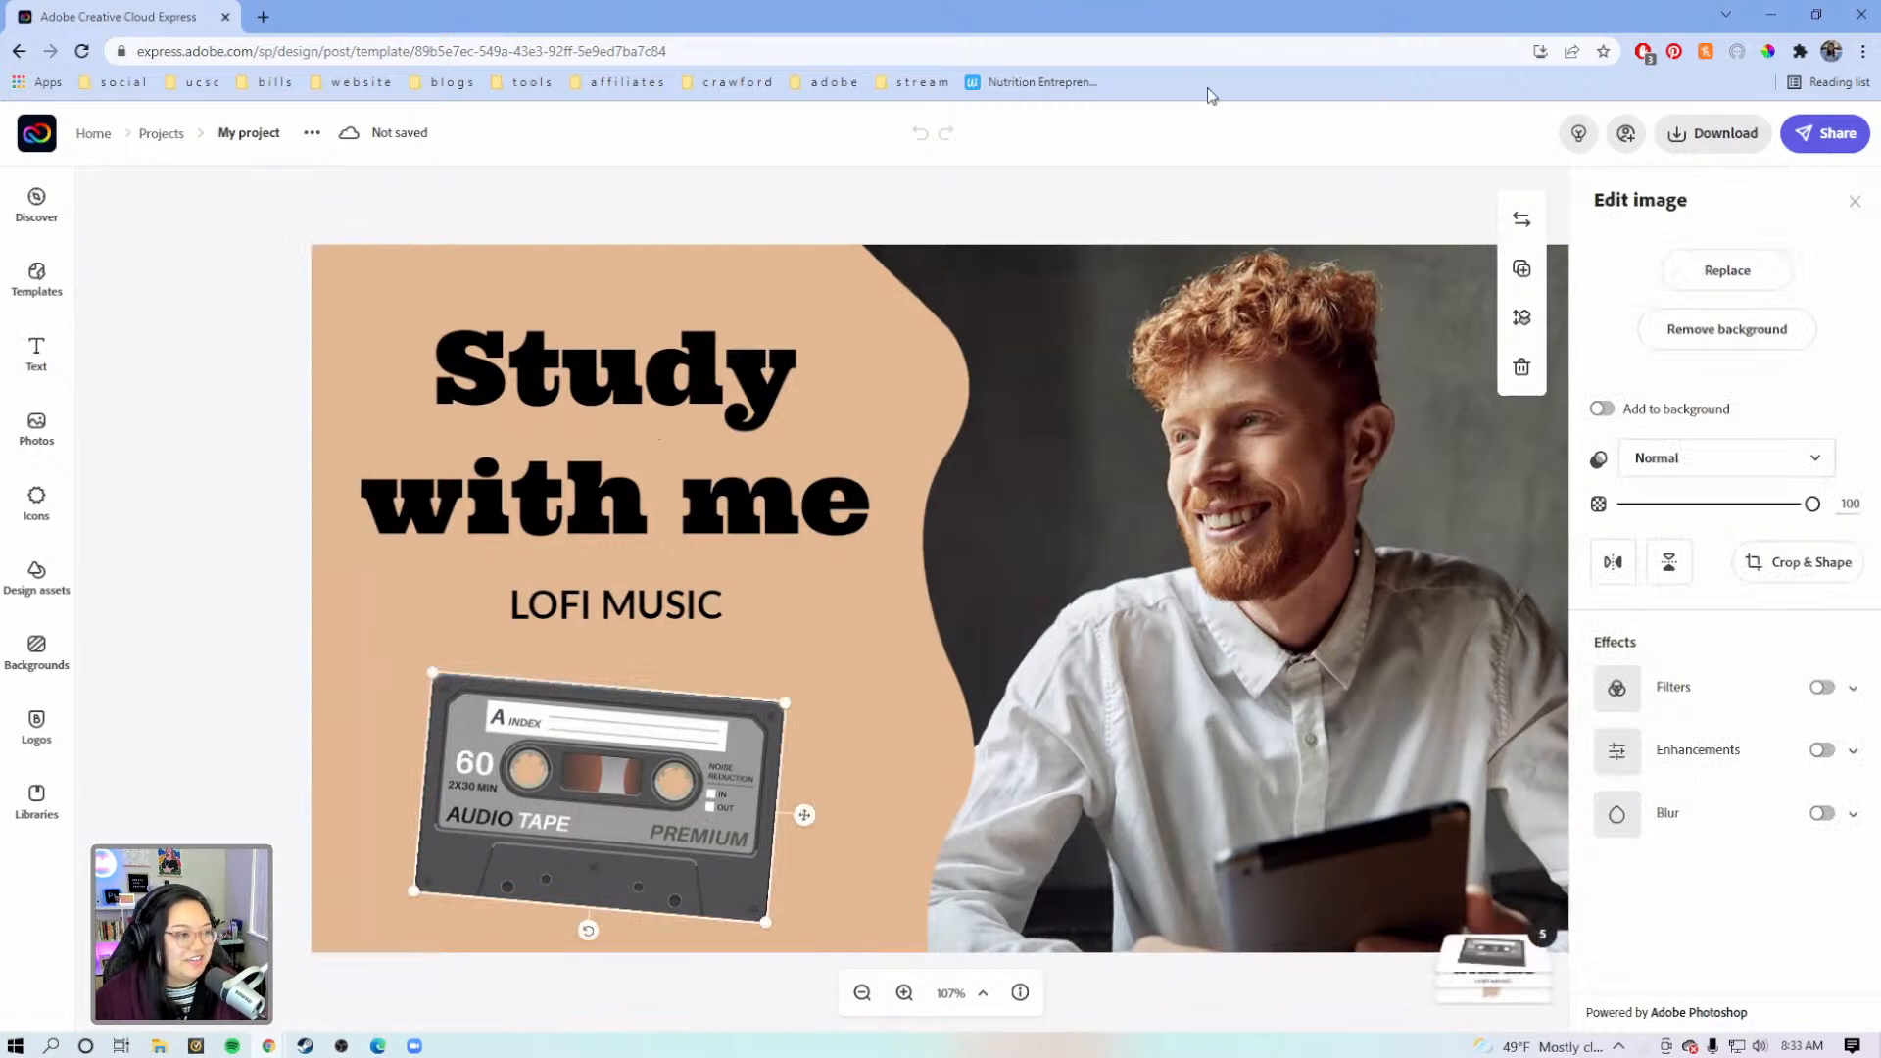
pyautogui.click(1186, 192)
pyautogui.click(862, 994)
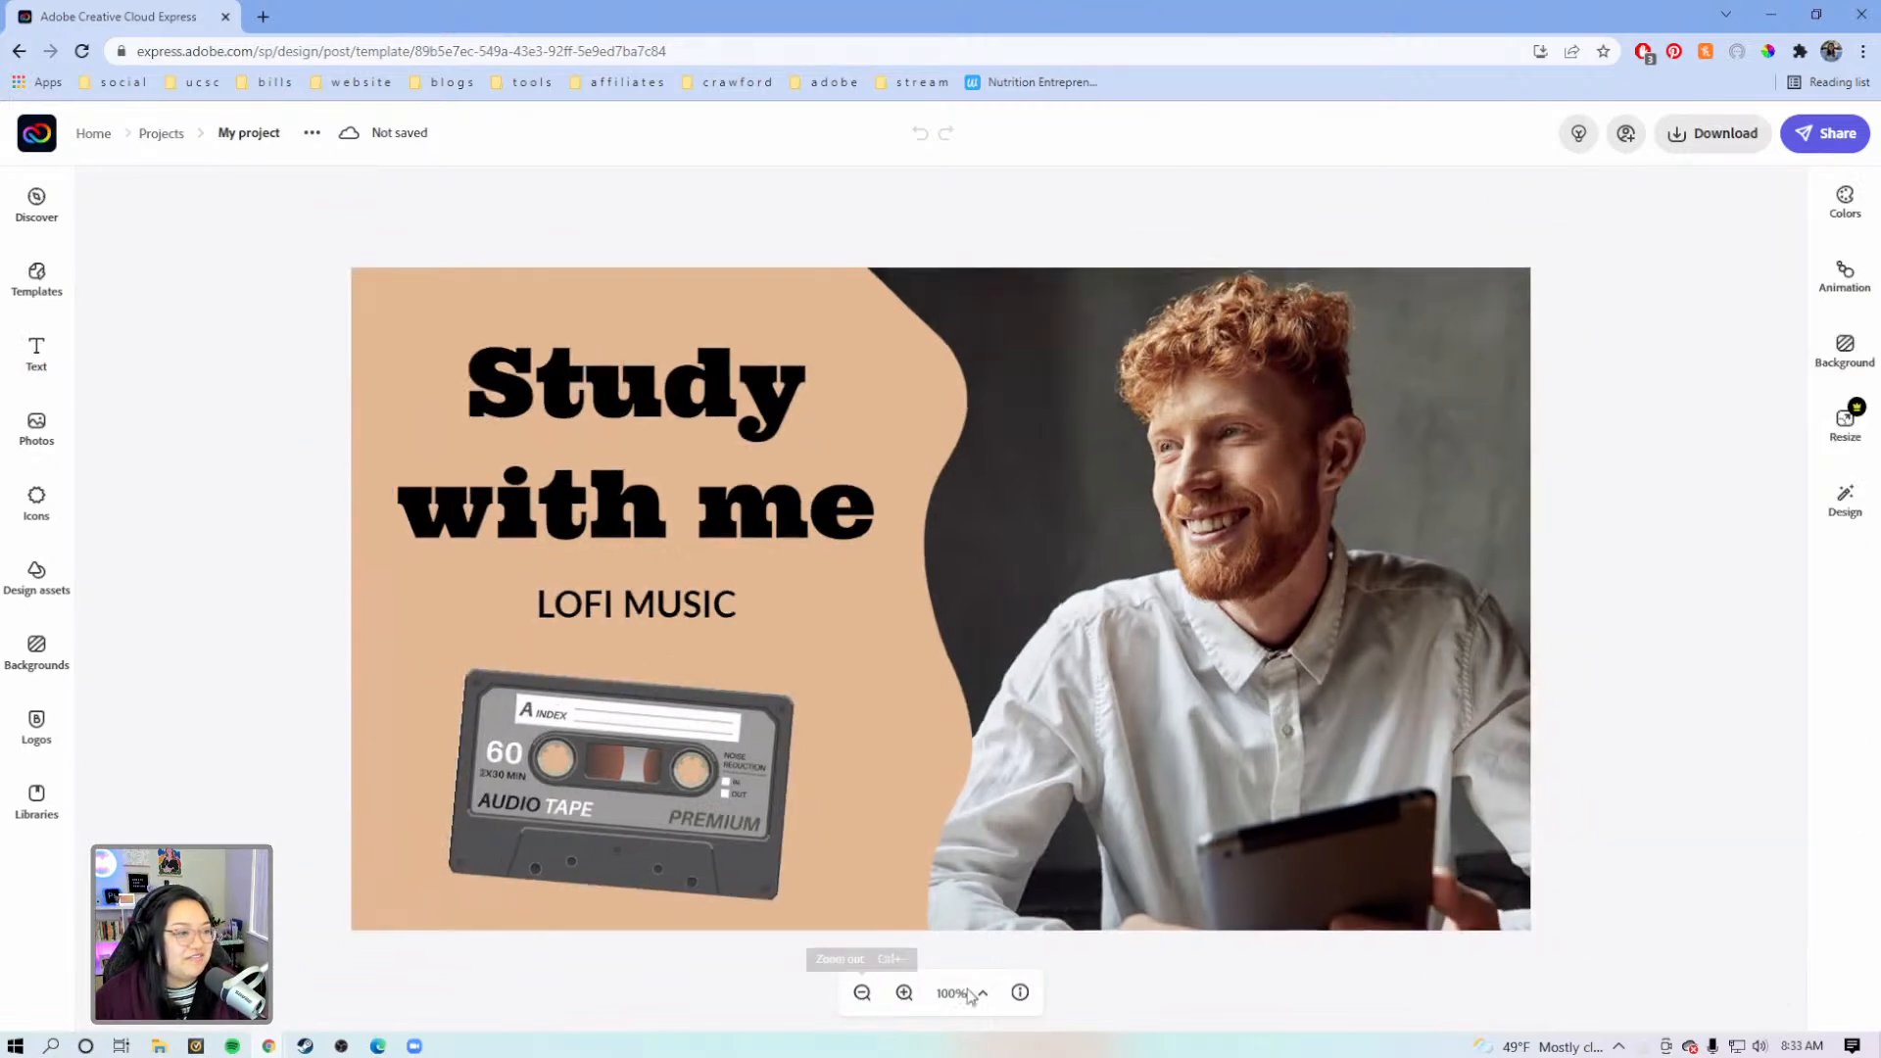
# Replace the template's photo of the man with the couch-and-laptop photo from the Lightroom album BRAND 2022
pyautogui.click(1341, 419)
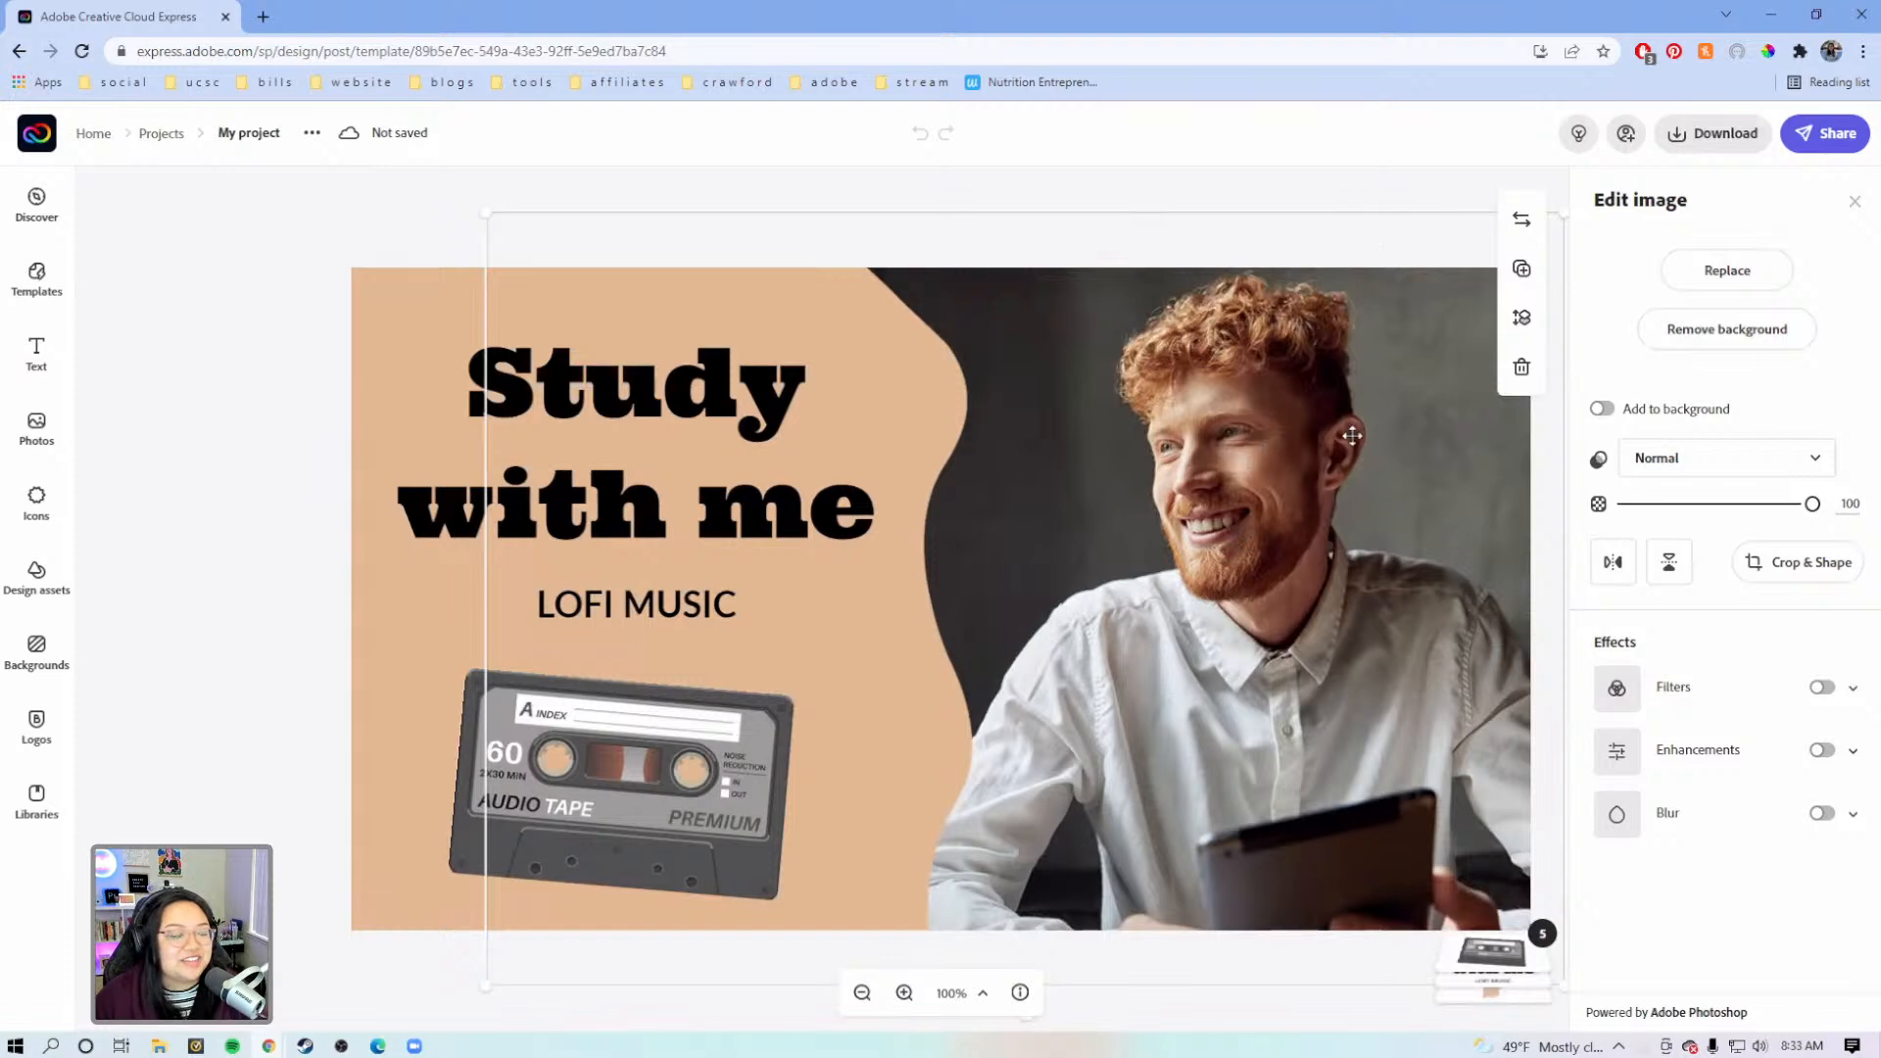
pyautogui.click(1763, 291)
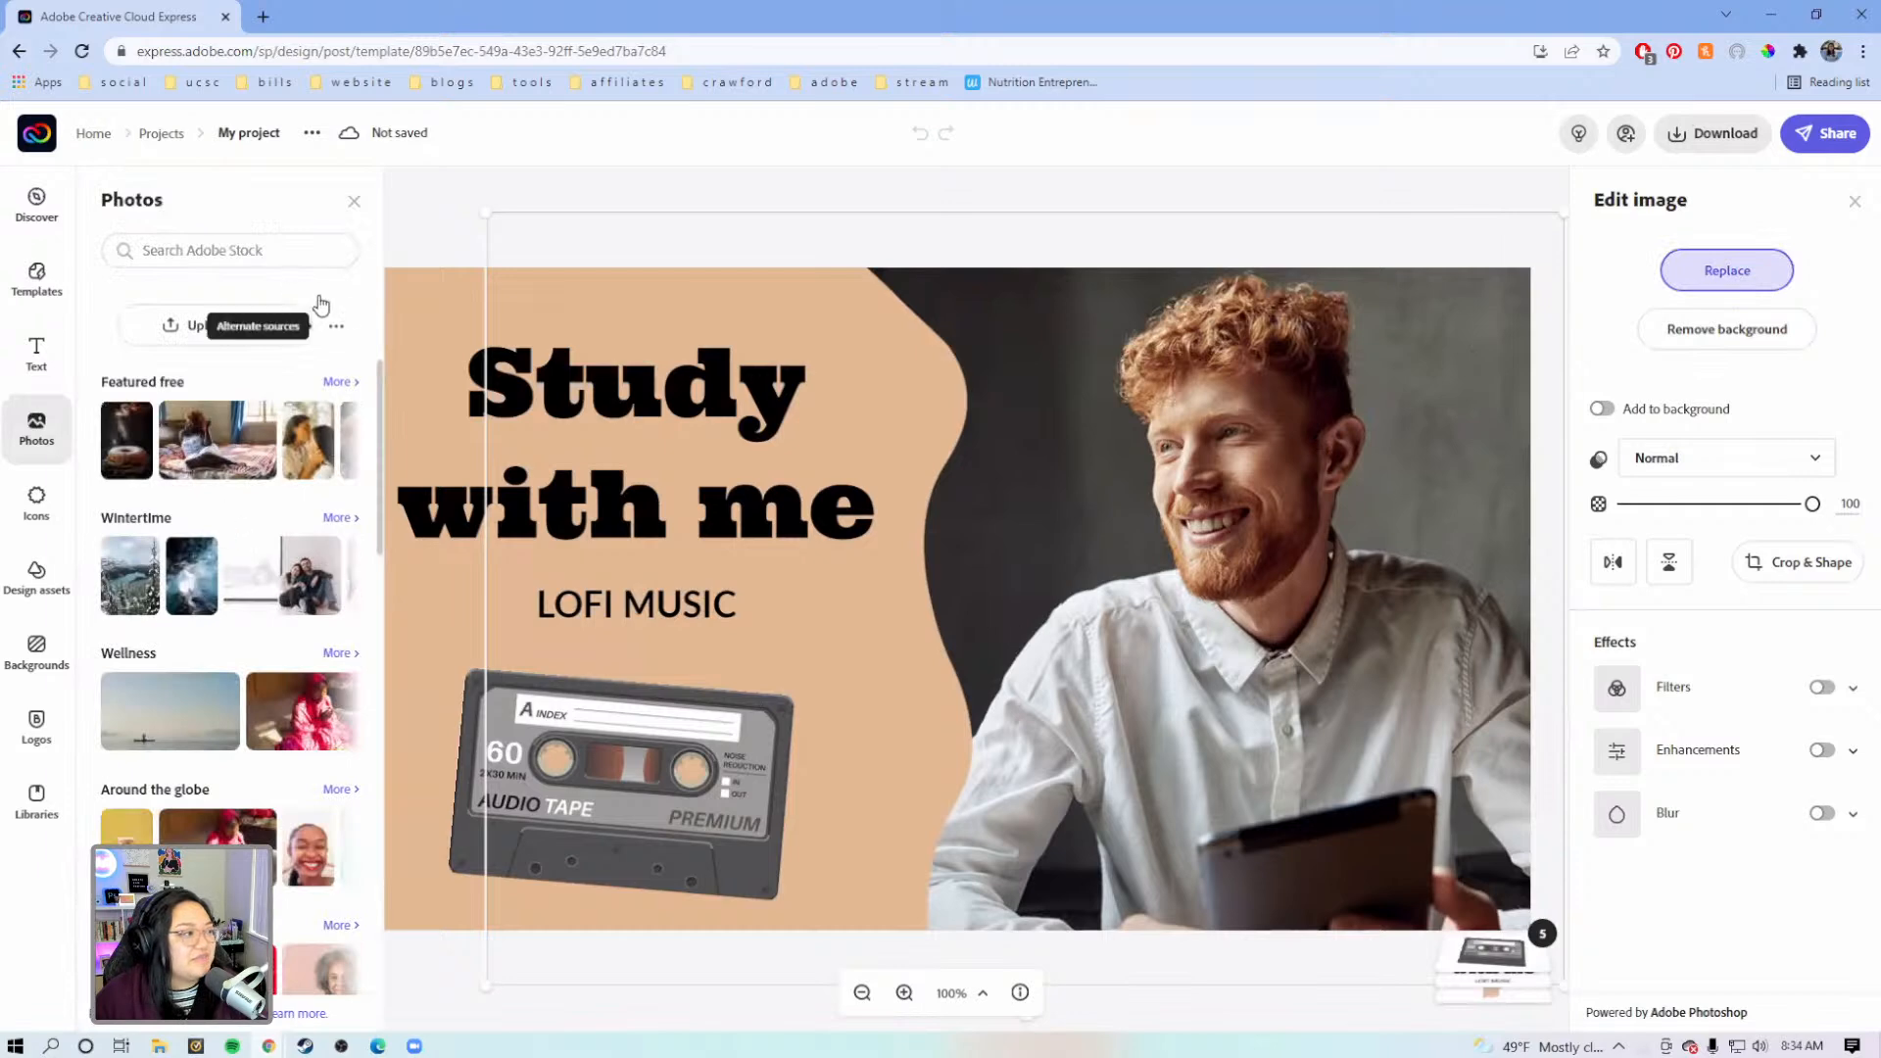
pyautogui.click(336, 326)
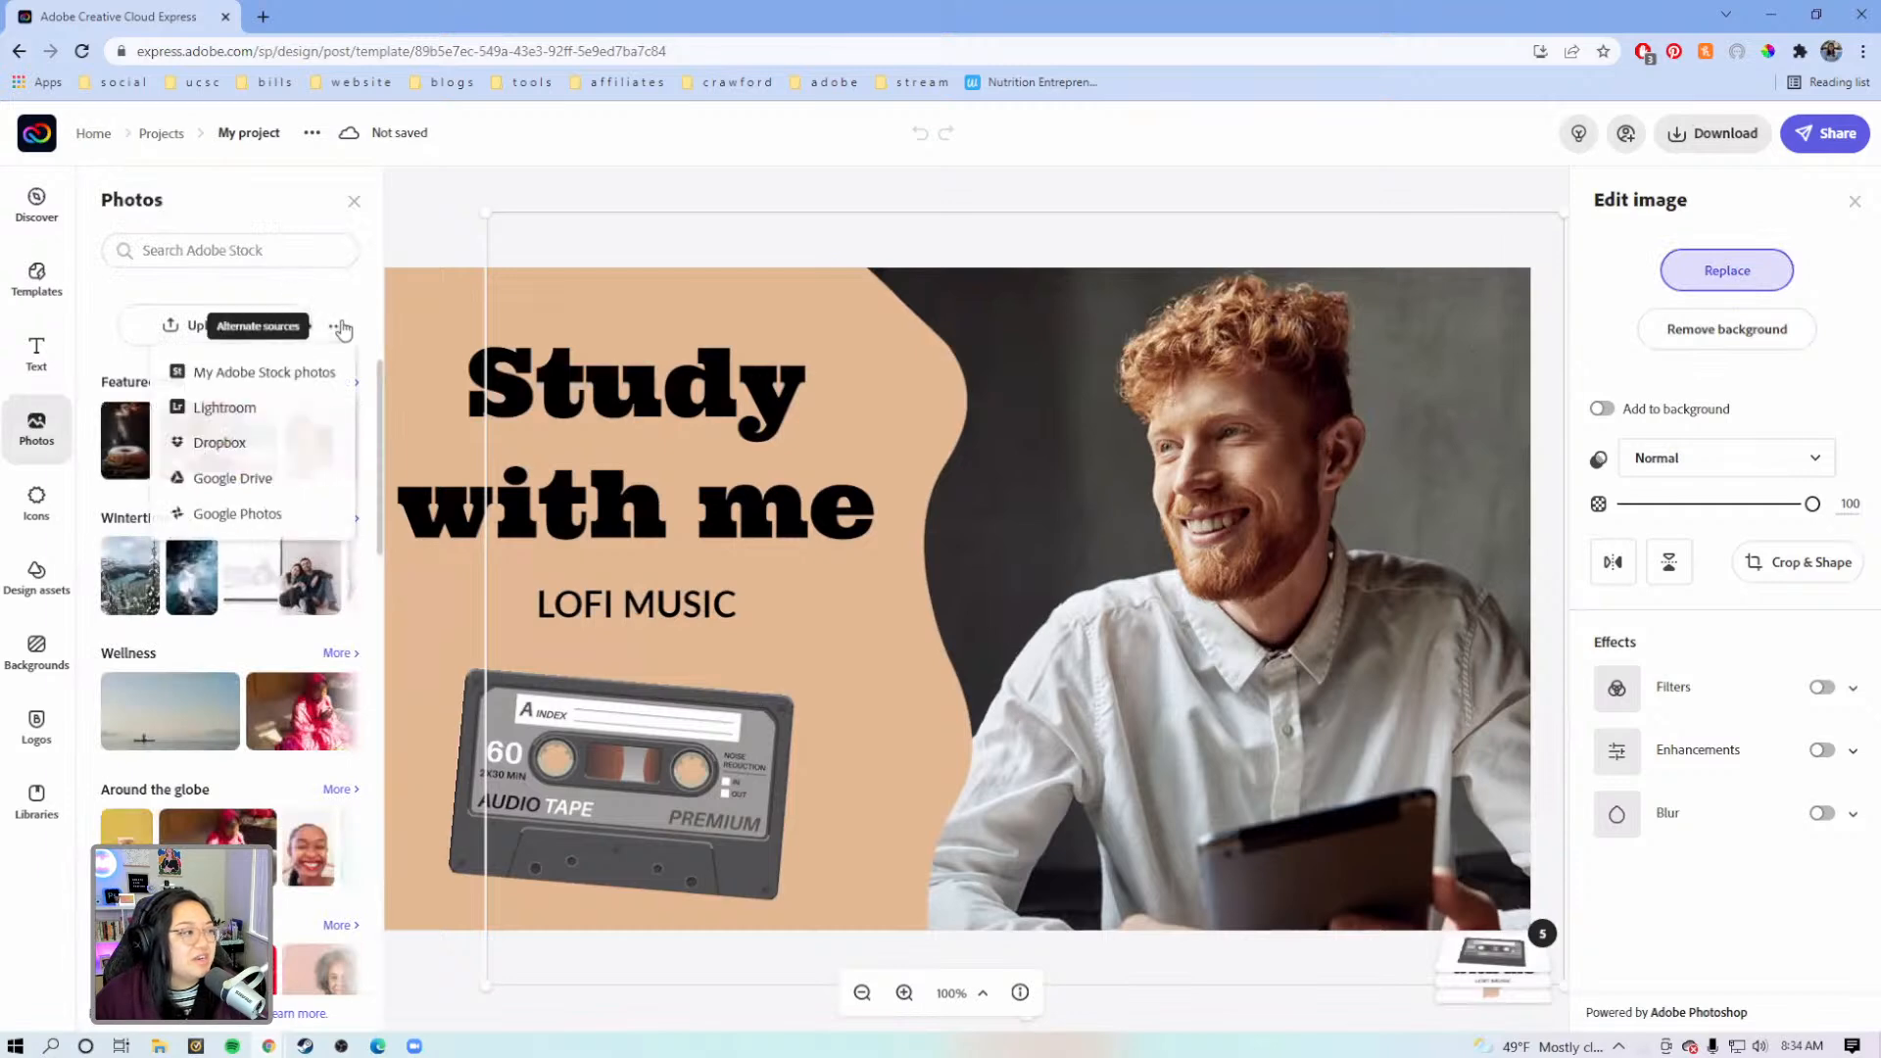
pyautogui.click(272, 411)
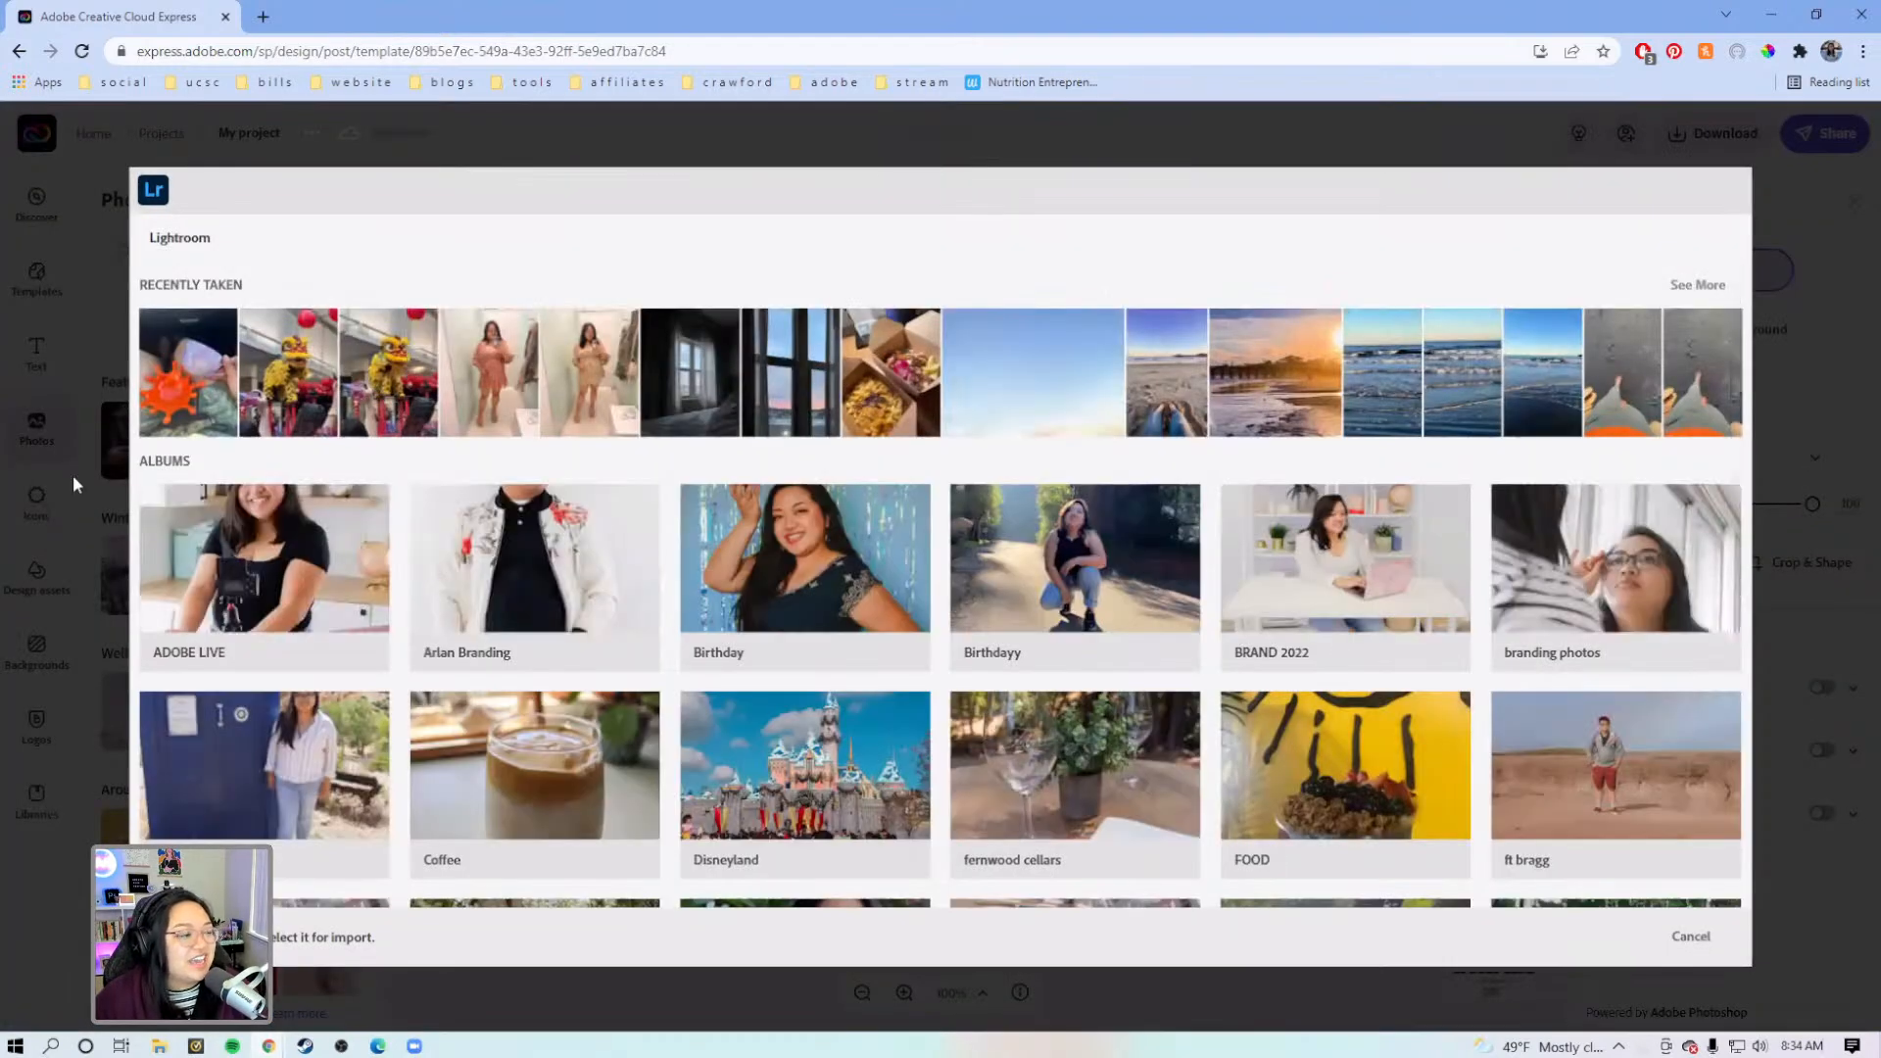
pyautogui.click(1332, 578)
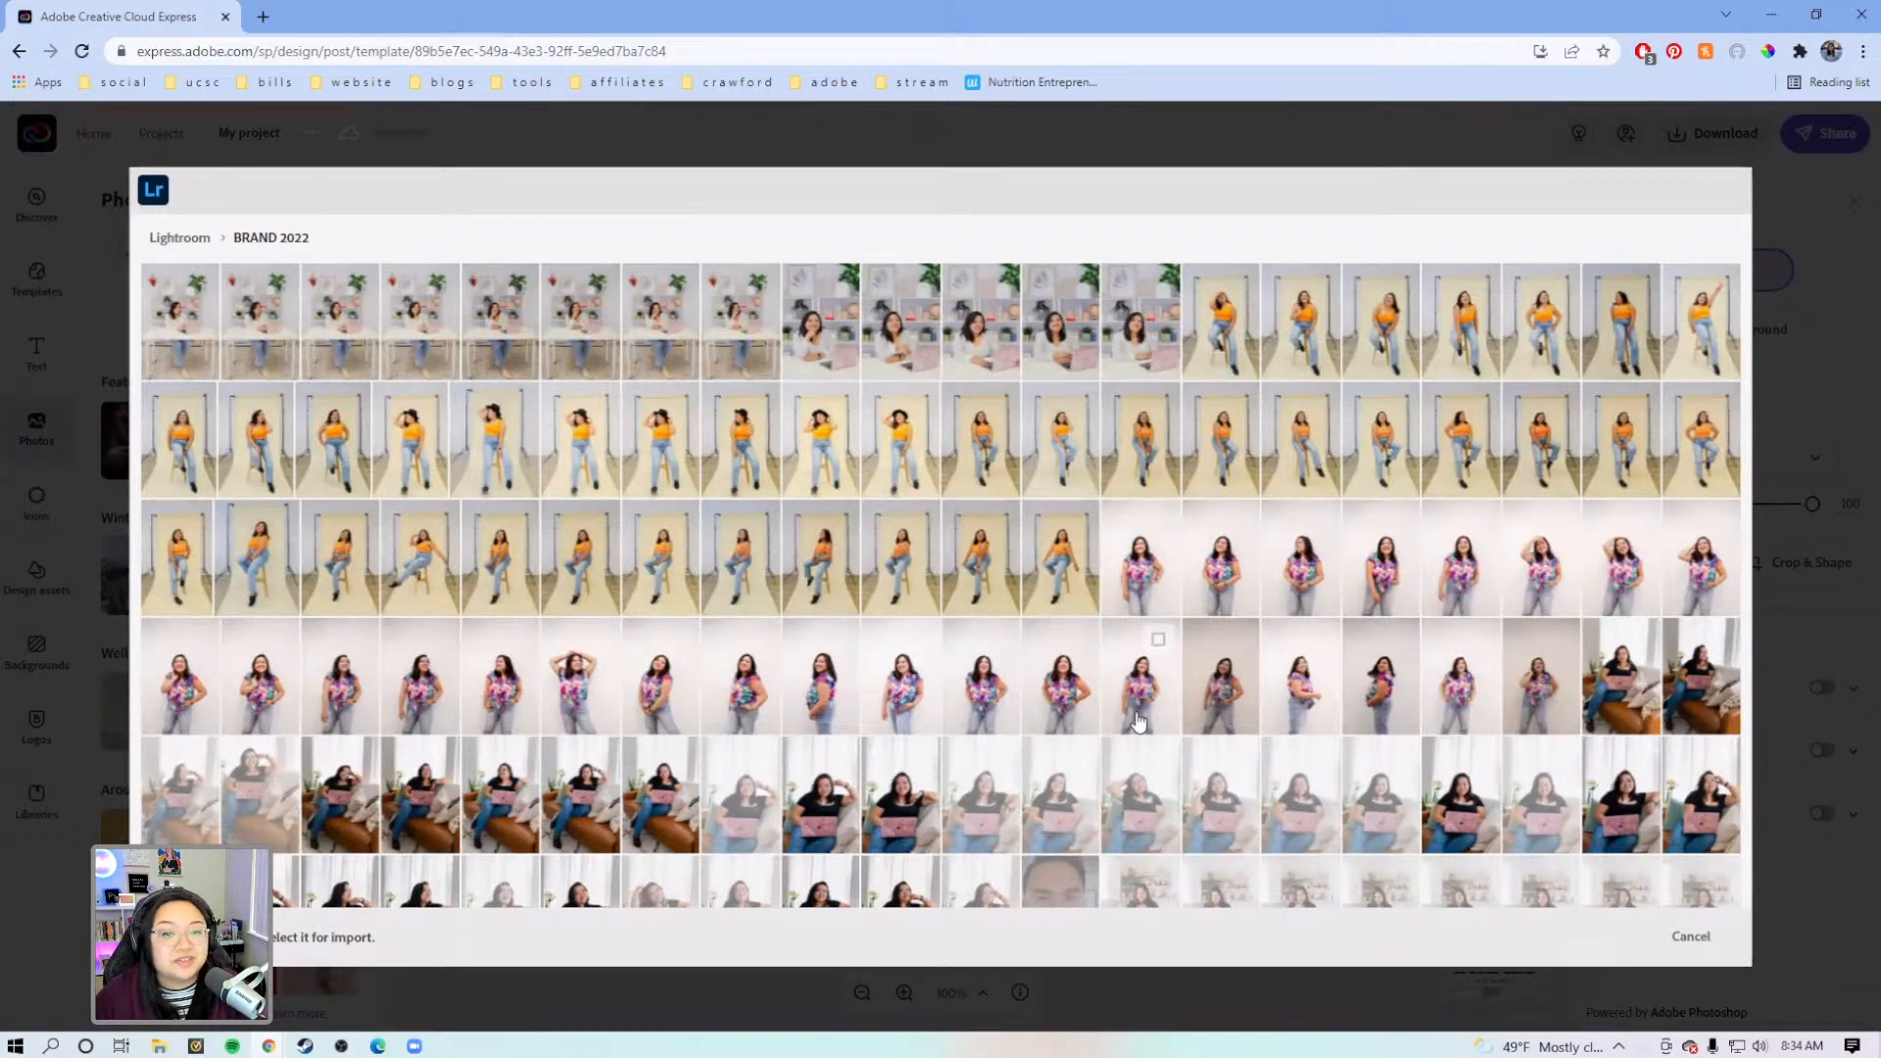
pyautogui.scroll(-1, 1136, 718)
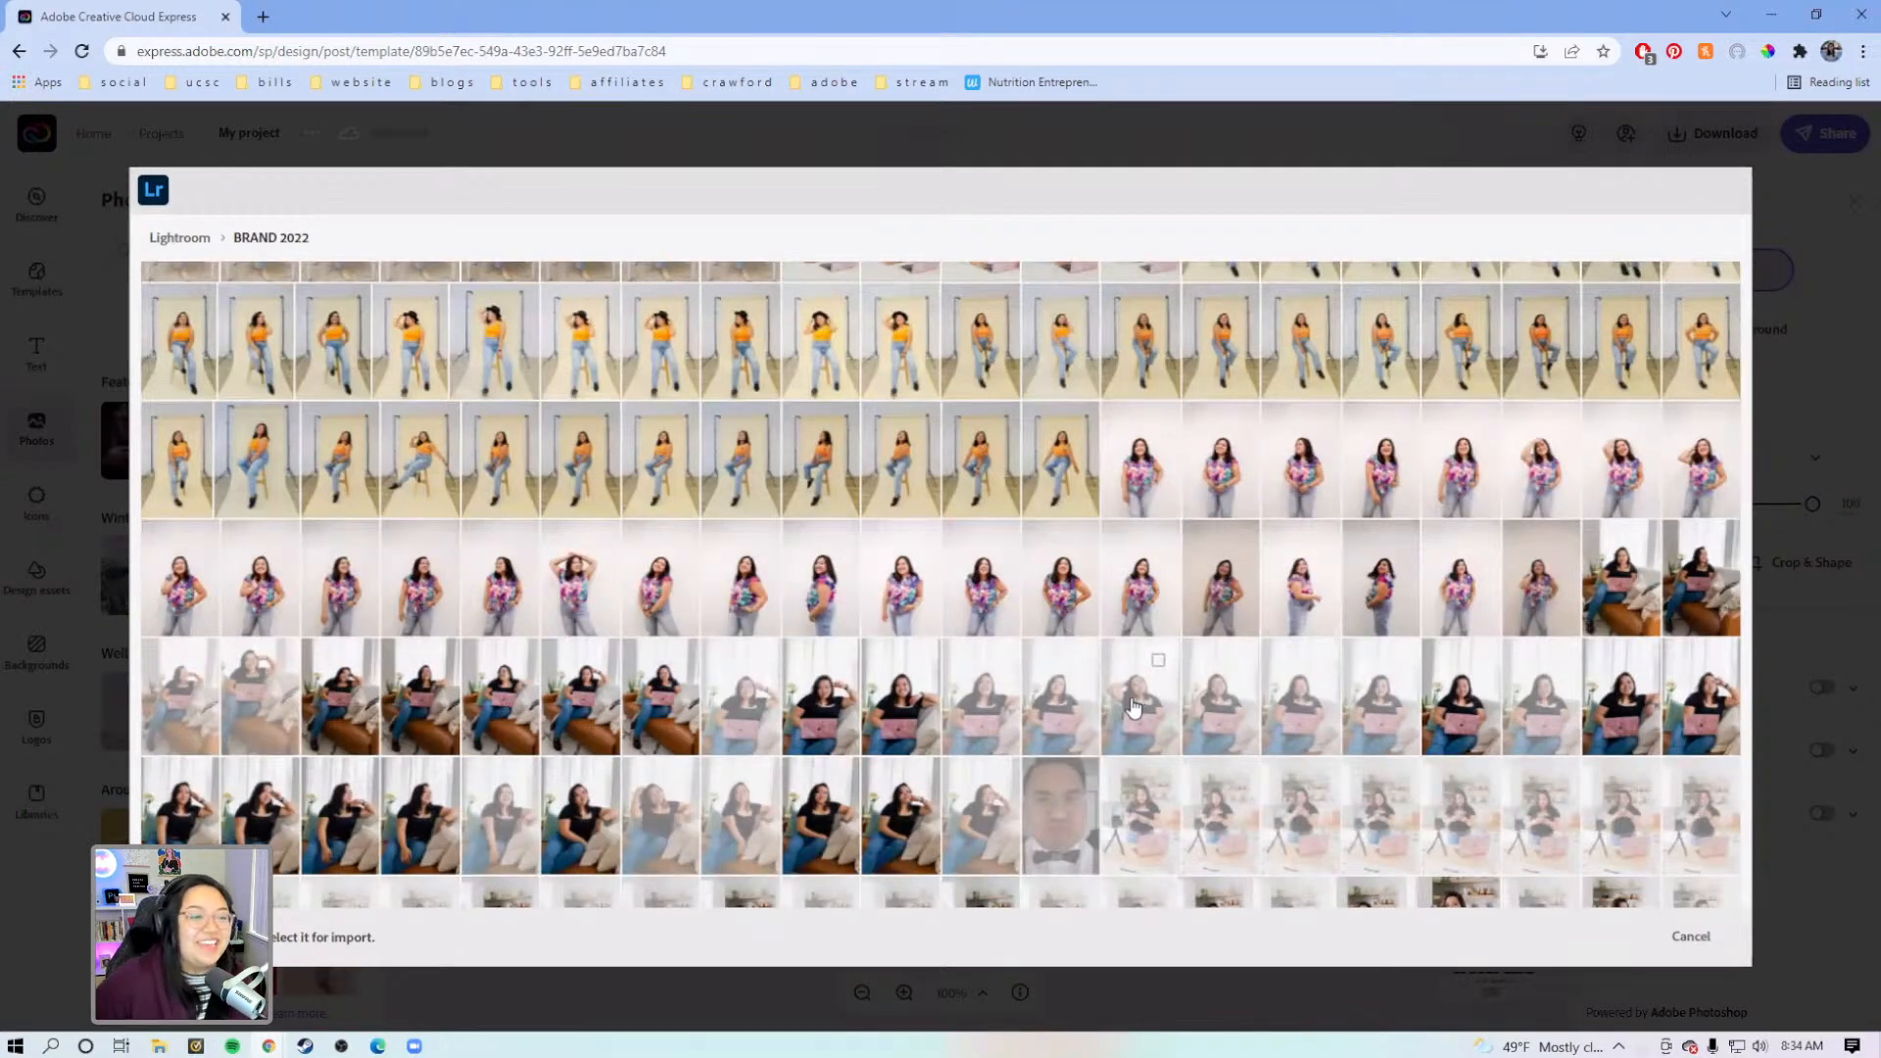
pyautogui.scroll(-1, 1133, 706)
pyautogui.click(1717, 511)
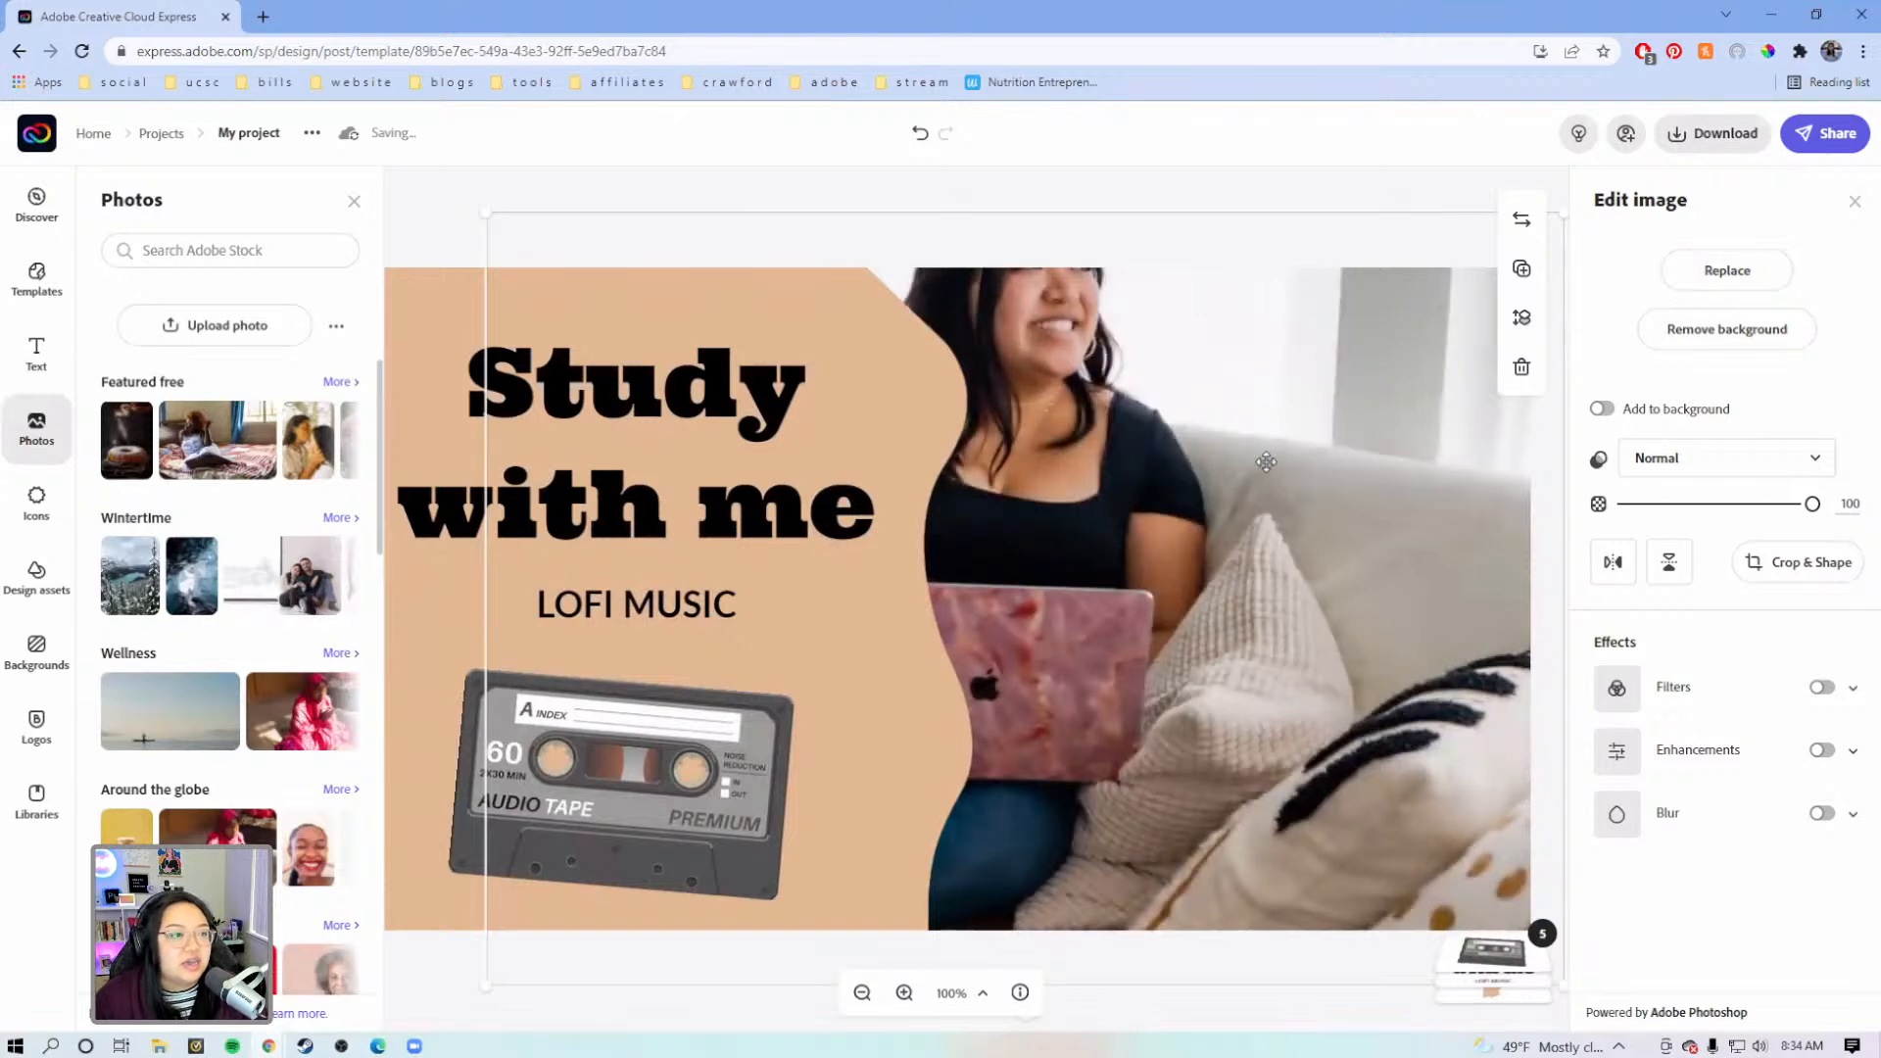
# Move the new photo down so the woman's face shows, and extend its crop upward beyond the thumbnail's upper edge
pyautogui.moveTo(1236, 496); pyautogui.dragTo(1357, 632)
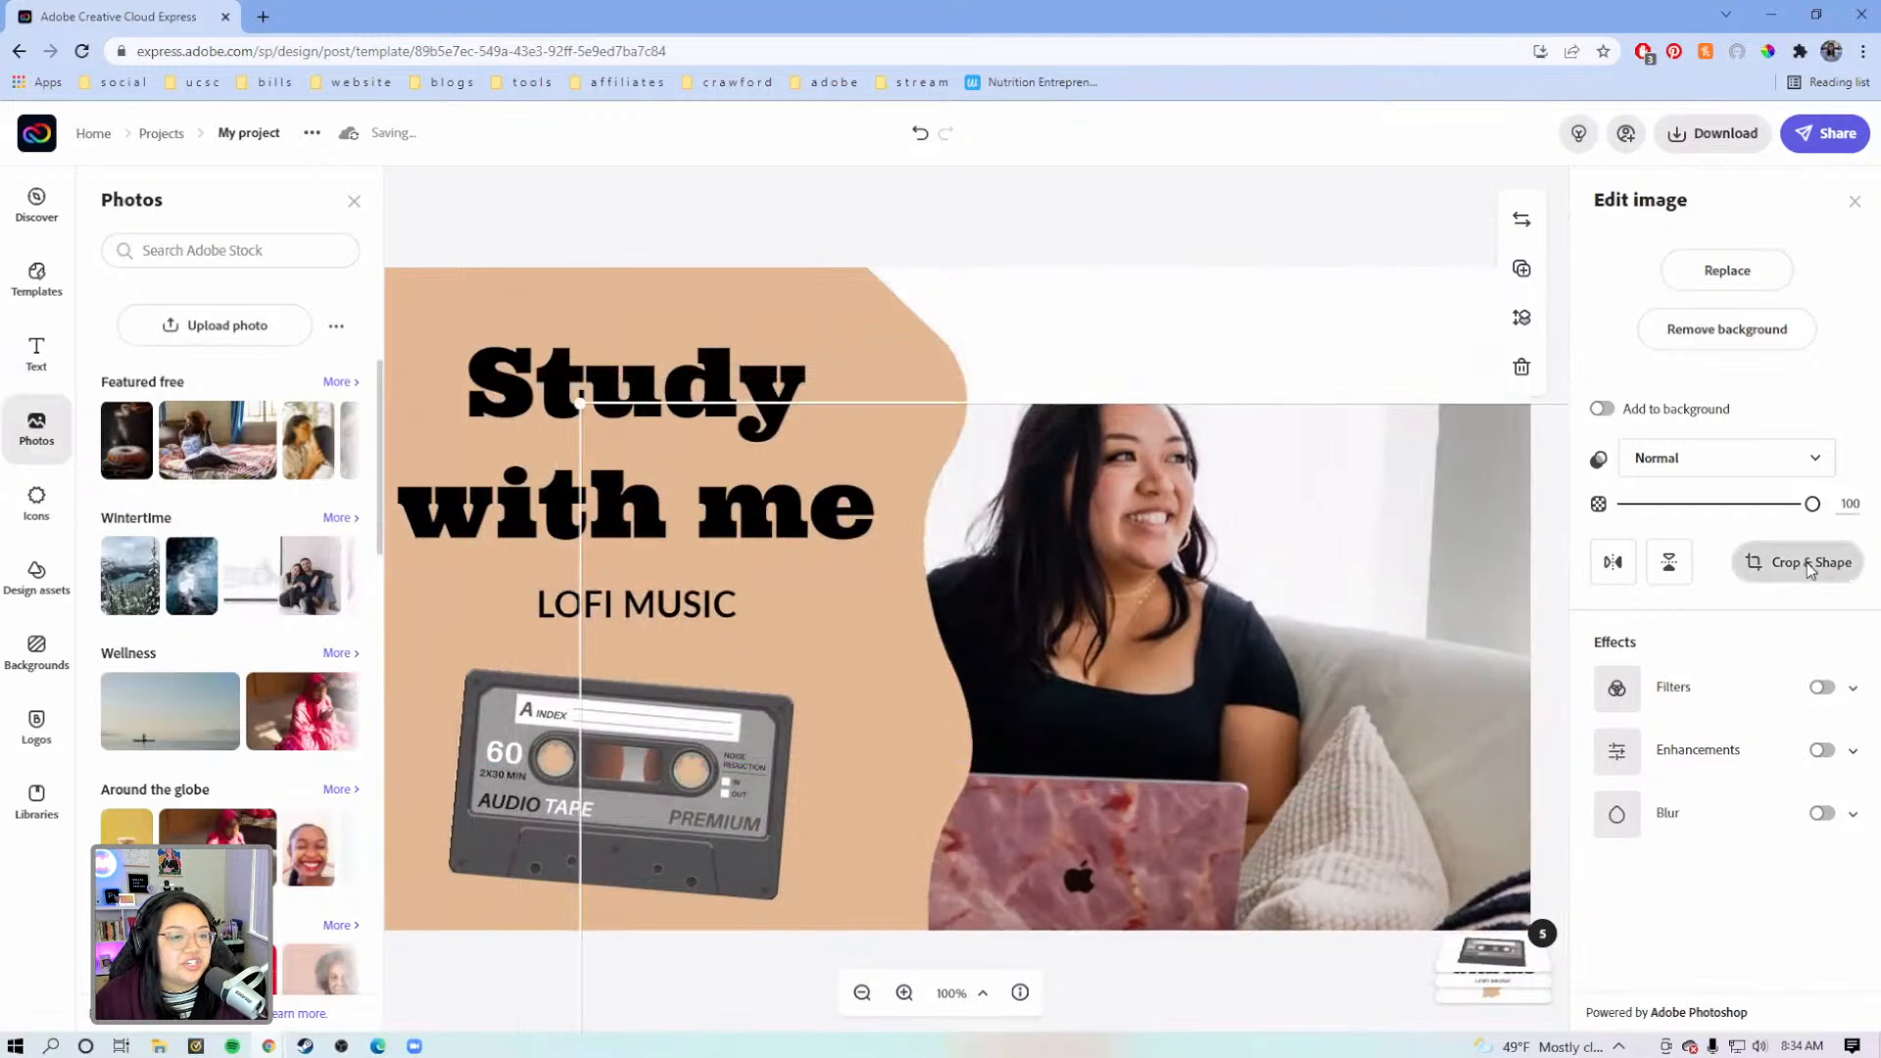
pyautogui.click(1806, 562)
pyautogui.moveTo(1206, 401); pyautogui.dragTo(1192, 169)
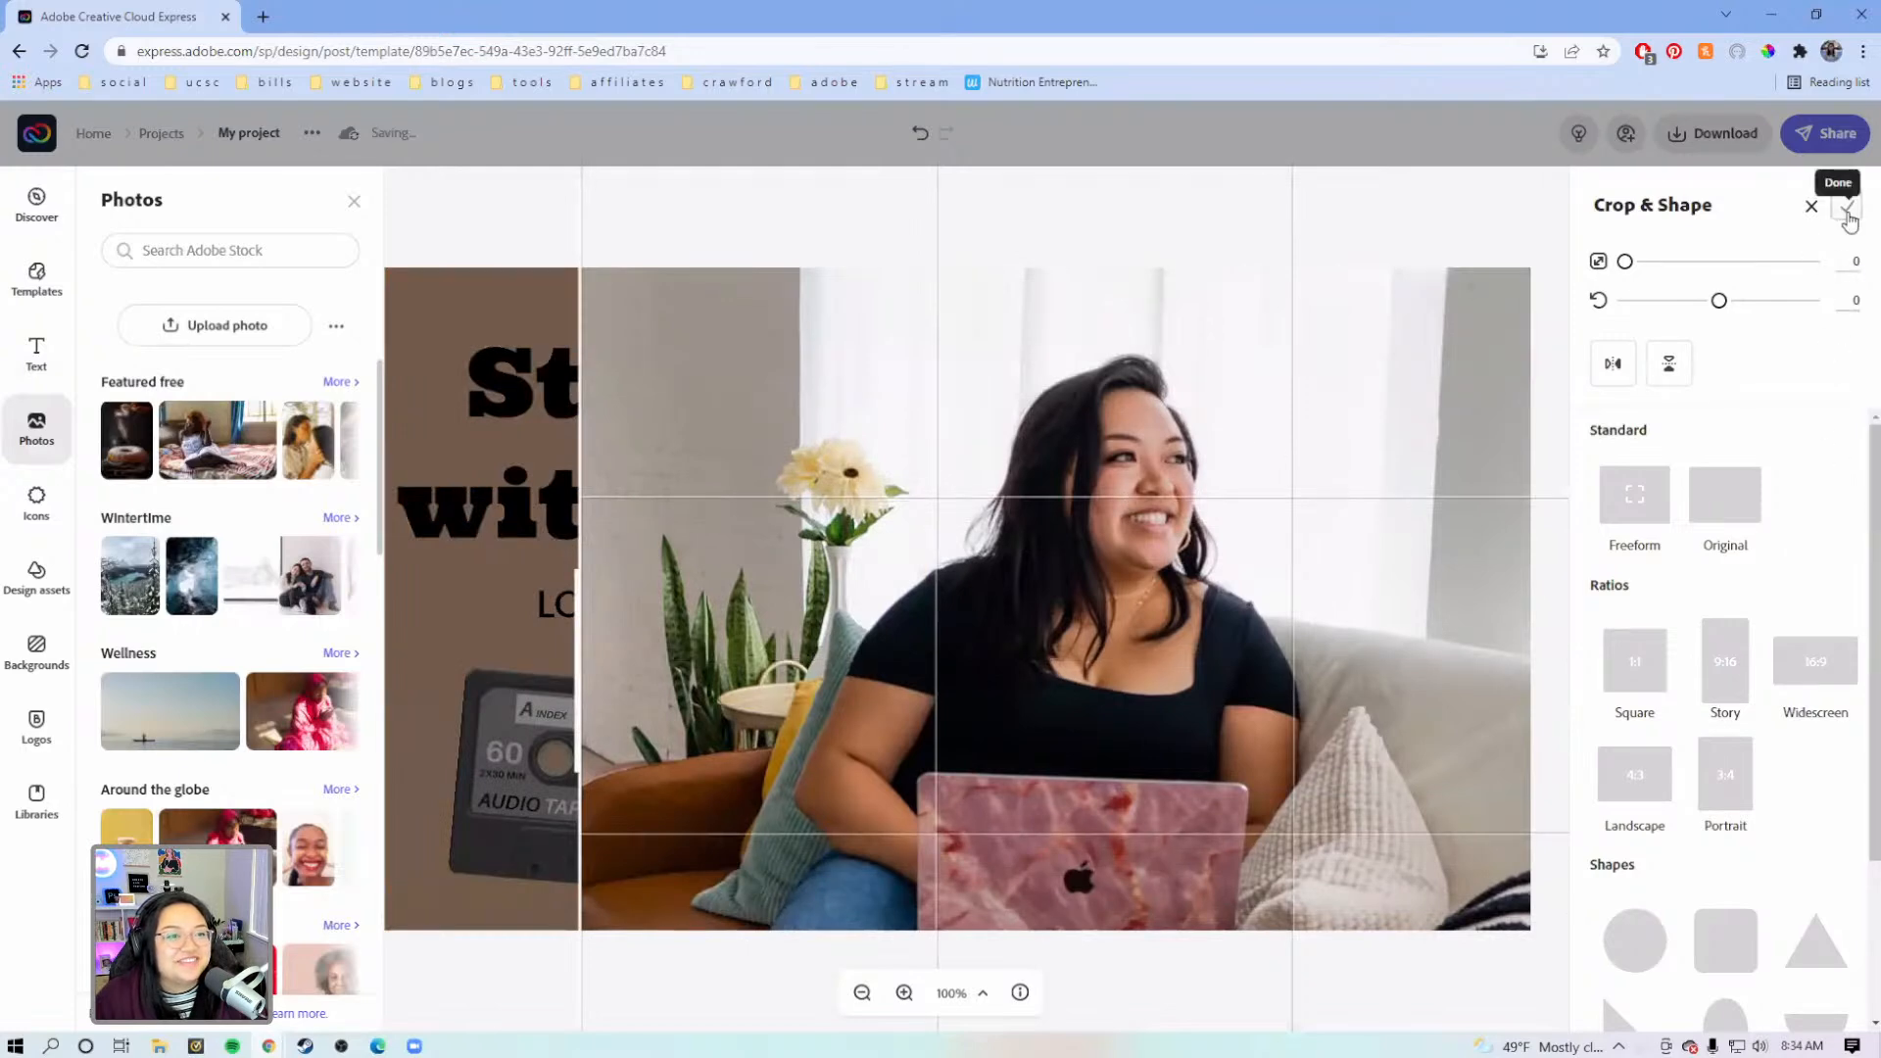
pyautogui.click(1848, 208)
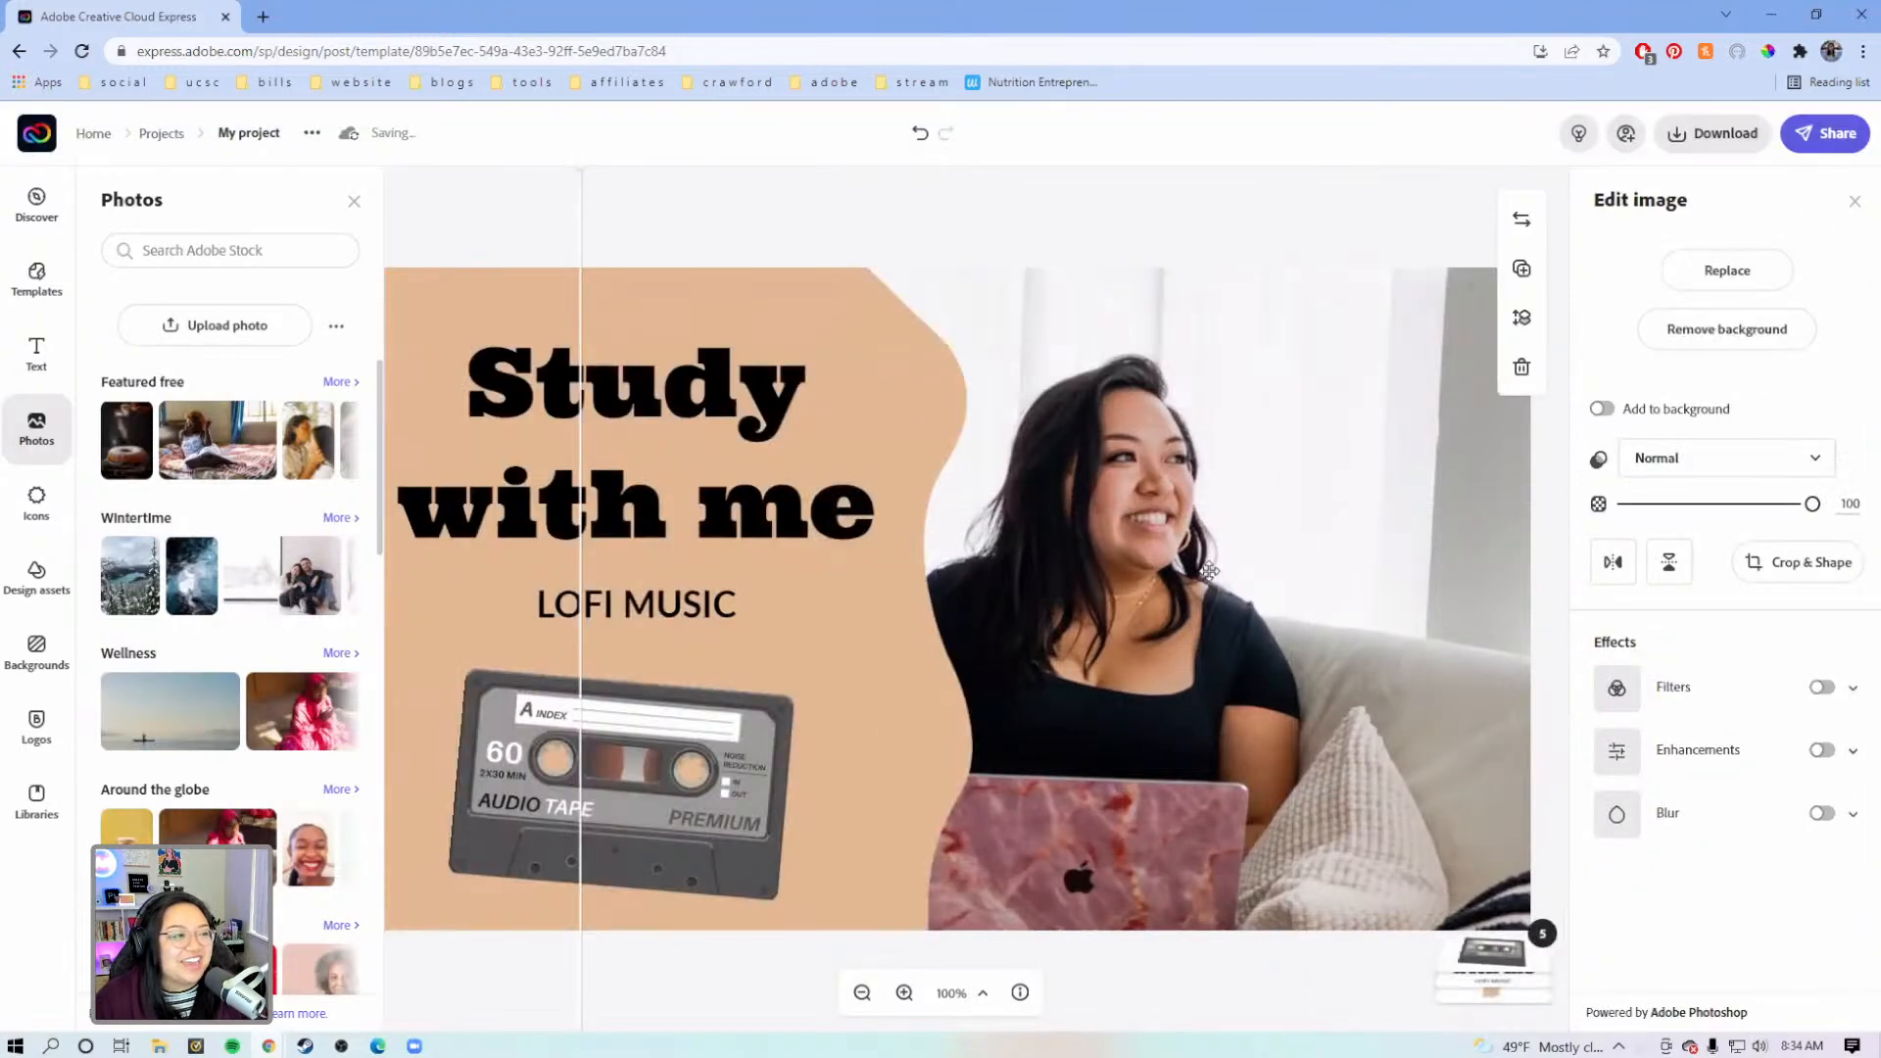
# Reposition the photo so the woman's face and the whole laptop show beside the tan shape
pyautogui.moveTo(1221, 459); pyautogui.dragTo(1321, 420)
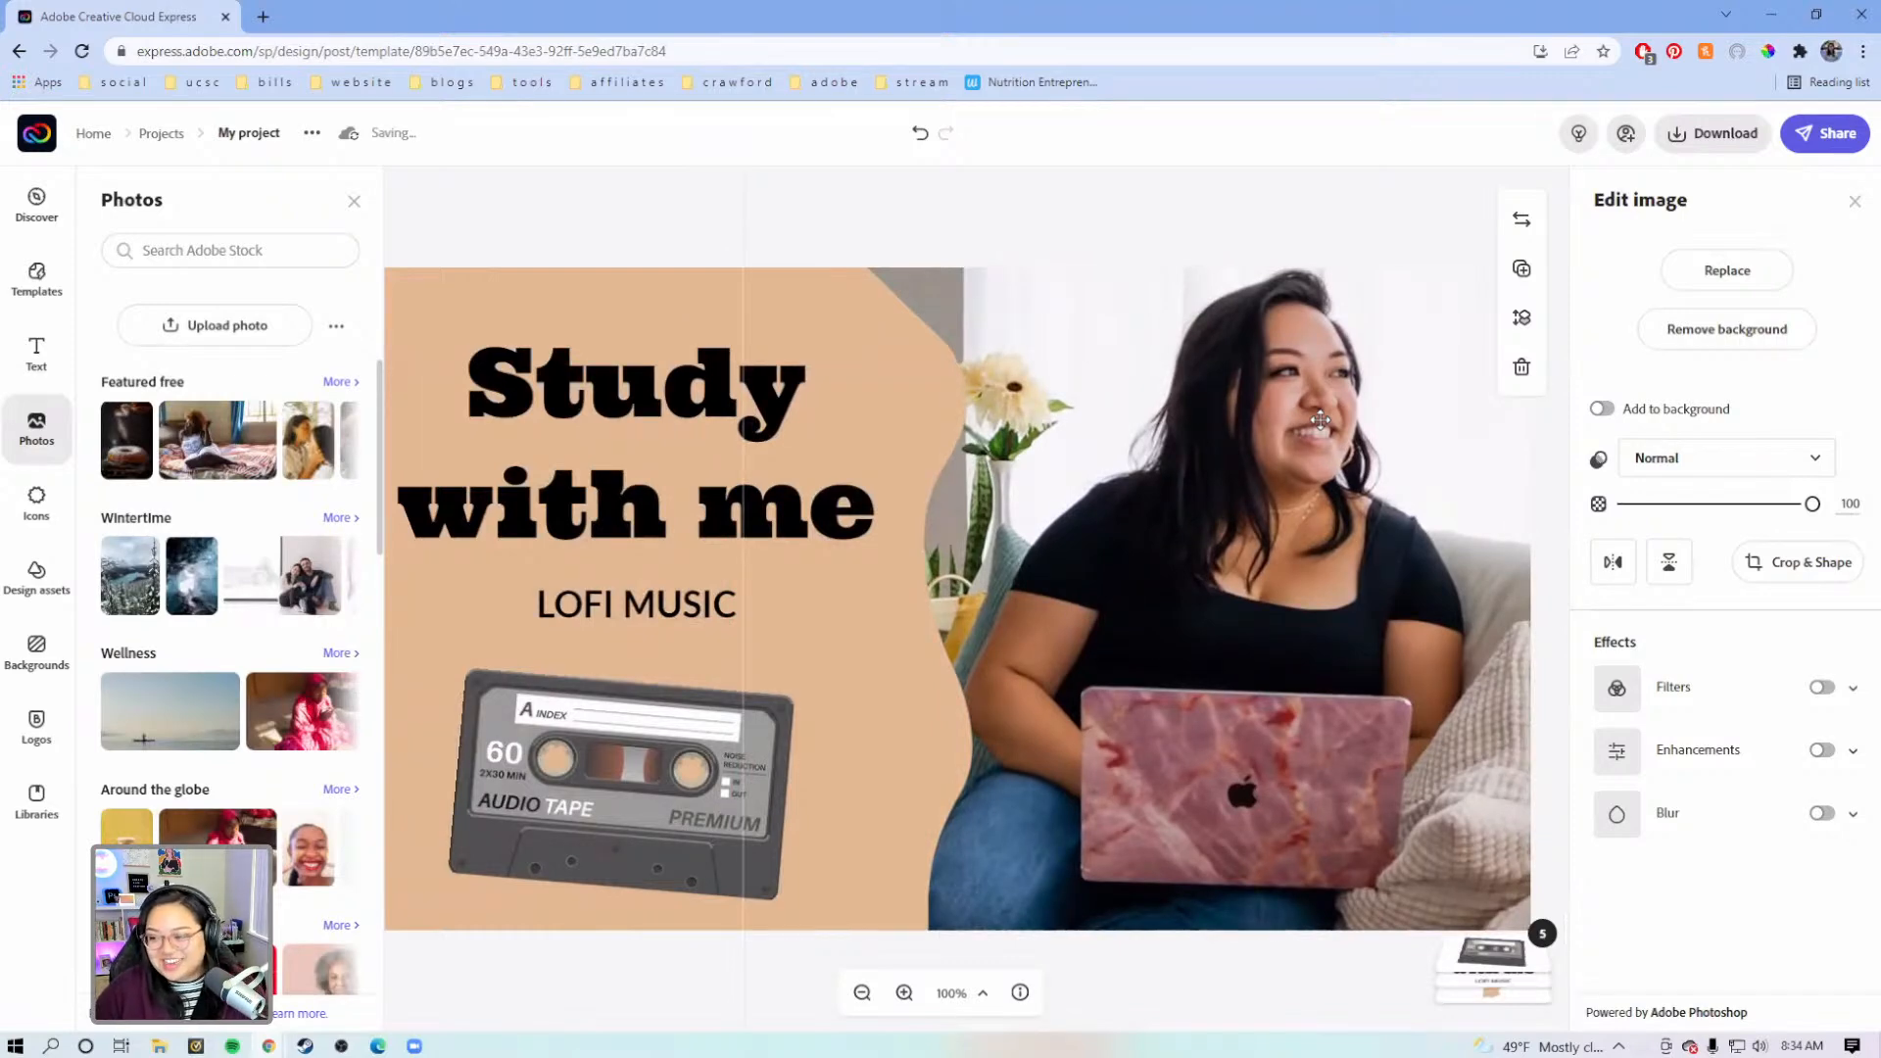
pyautogui.moveTo(1321, 419)
pyautogui.mouseDown()
pyautogui.moveTo(1300, 448)
pyautogui.moveTo(1318, 448)
pyautogui.mouseUp()
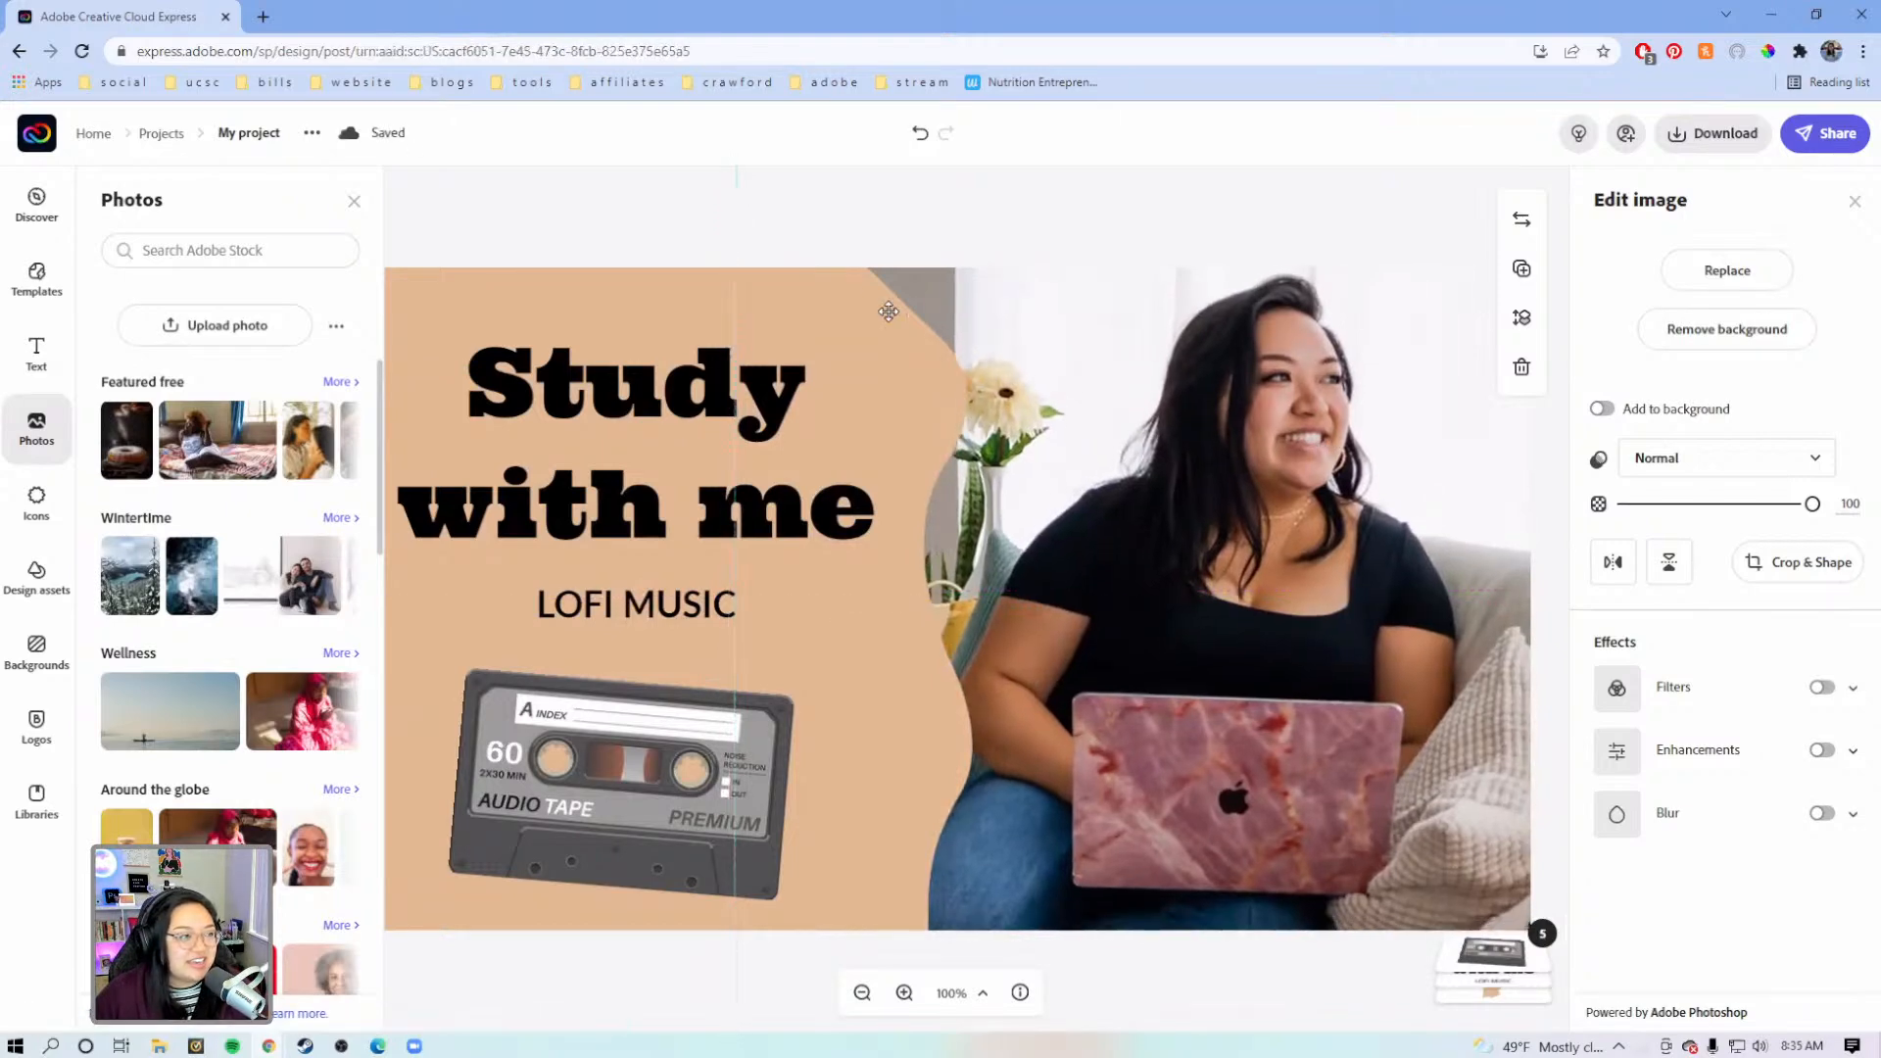
pyautogui.click(686, 310)
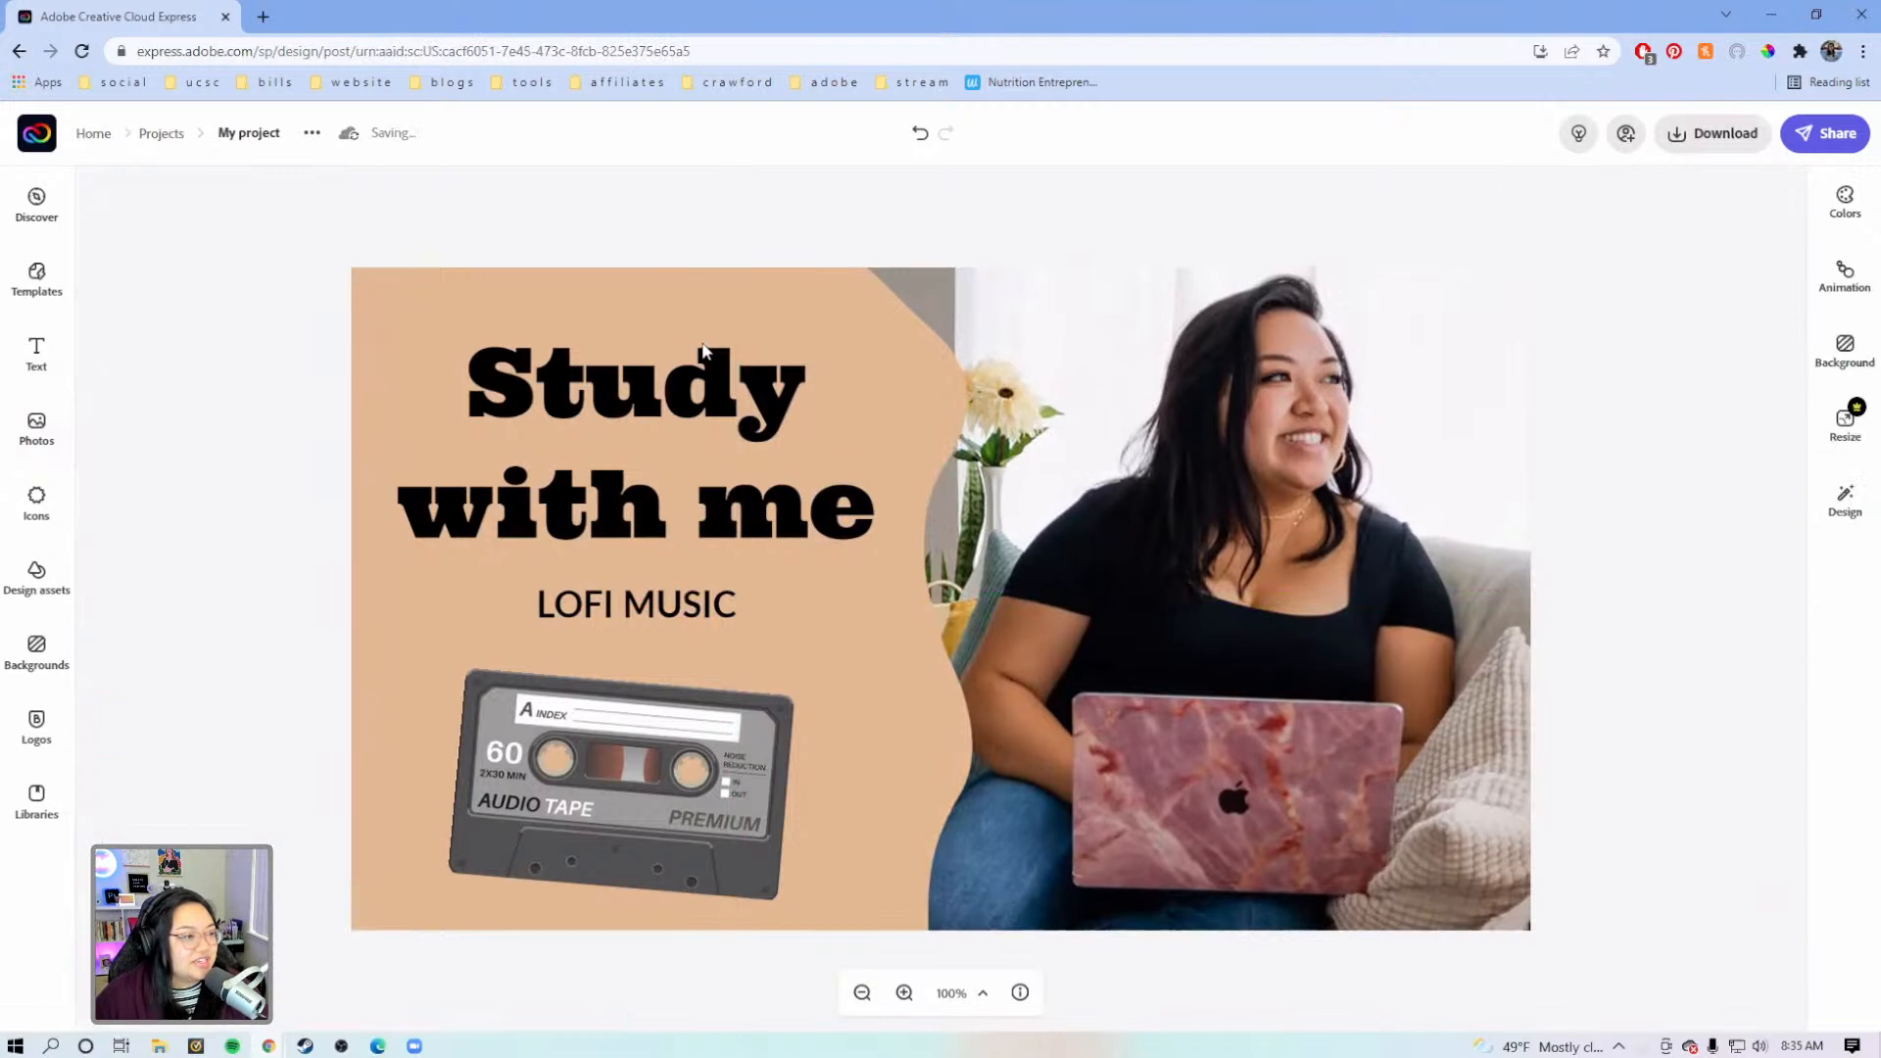
# Ungroup the title and the "LOFI MUSIC" subtitle, and select the title on its own
pyautogui.click(585, 372)
pyautogui.moveTo(622, 391)
pyautogui.mouseDown()
pyautogui.moveTo(593, 385)
pyautogui.moveTo(632, 377)
pyautogui.moveTo(615, 384)
pyautogui.mouseUp()
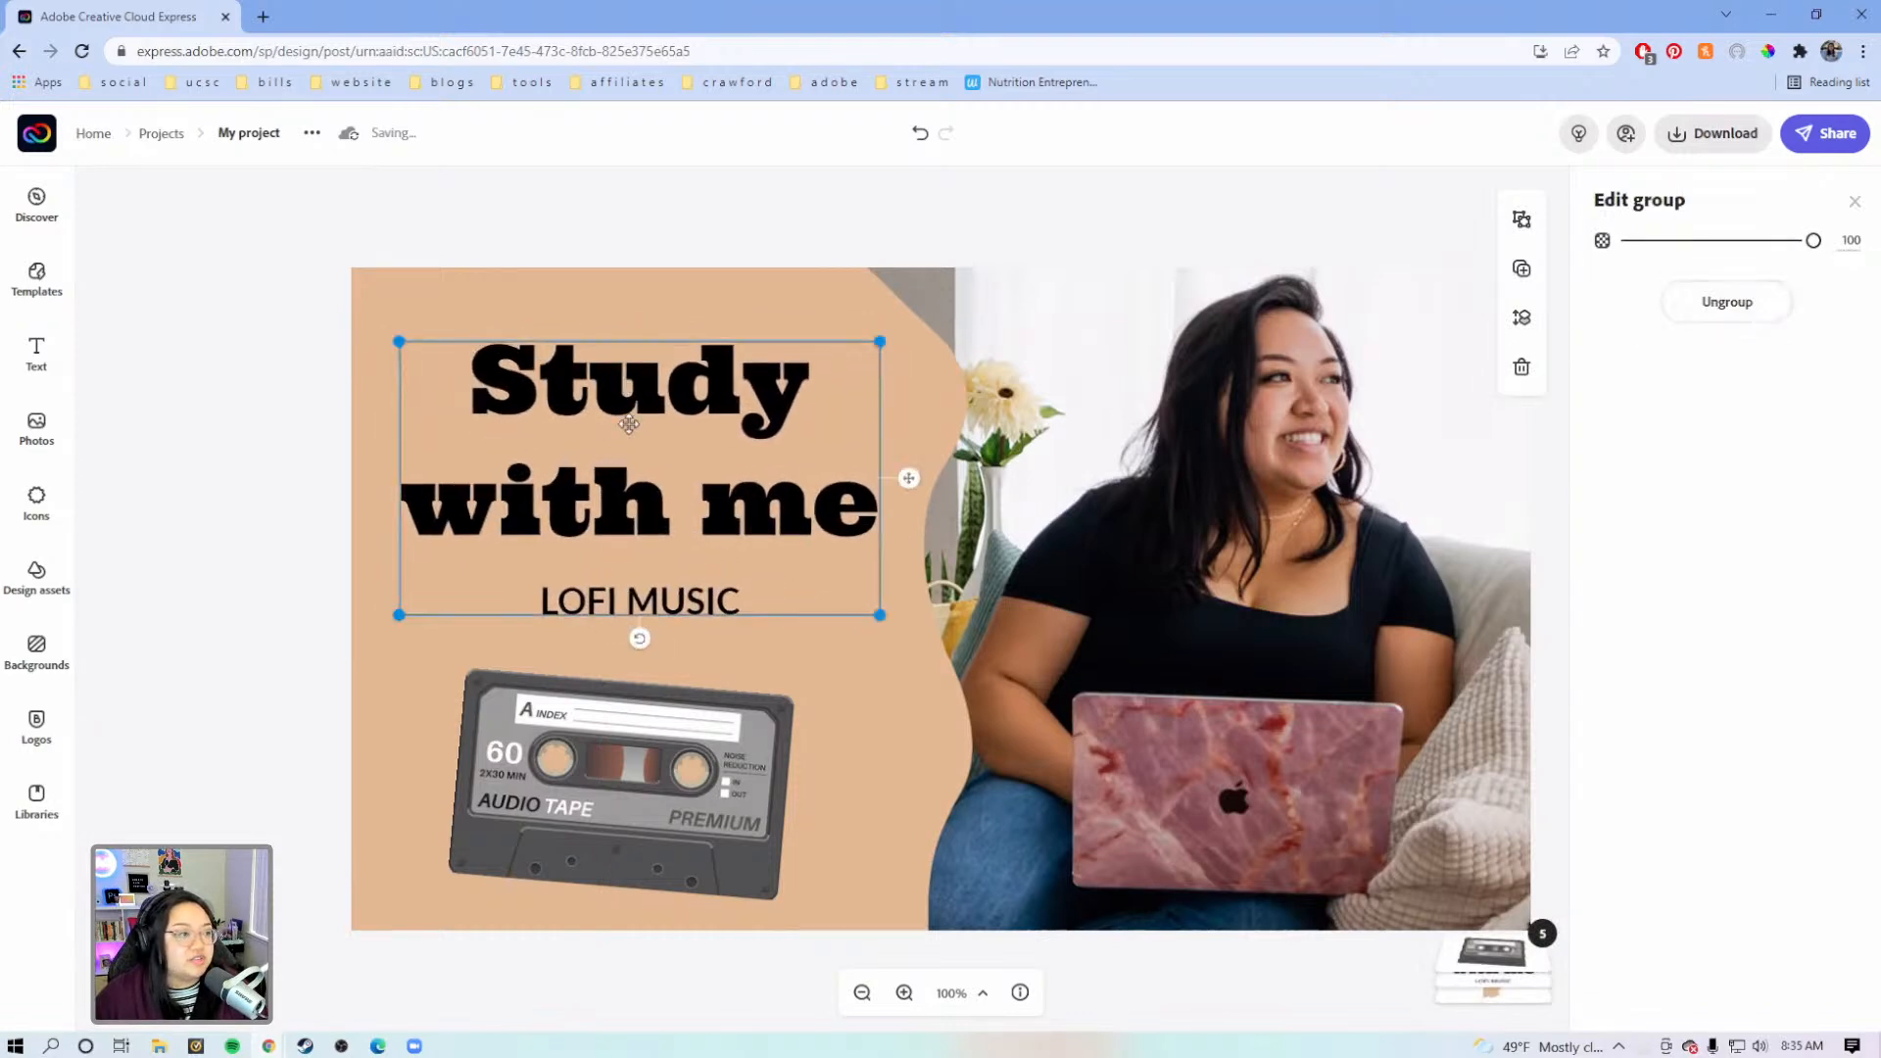
pyautogui.click(1705, 319)
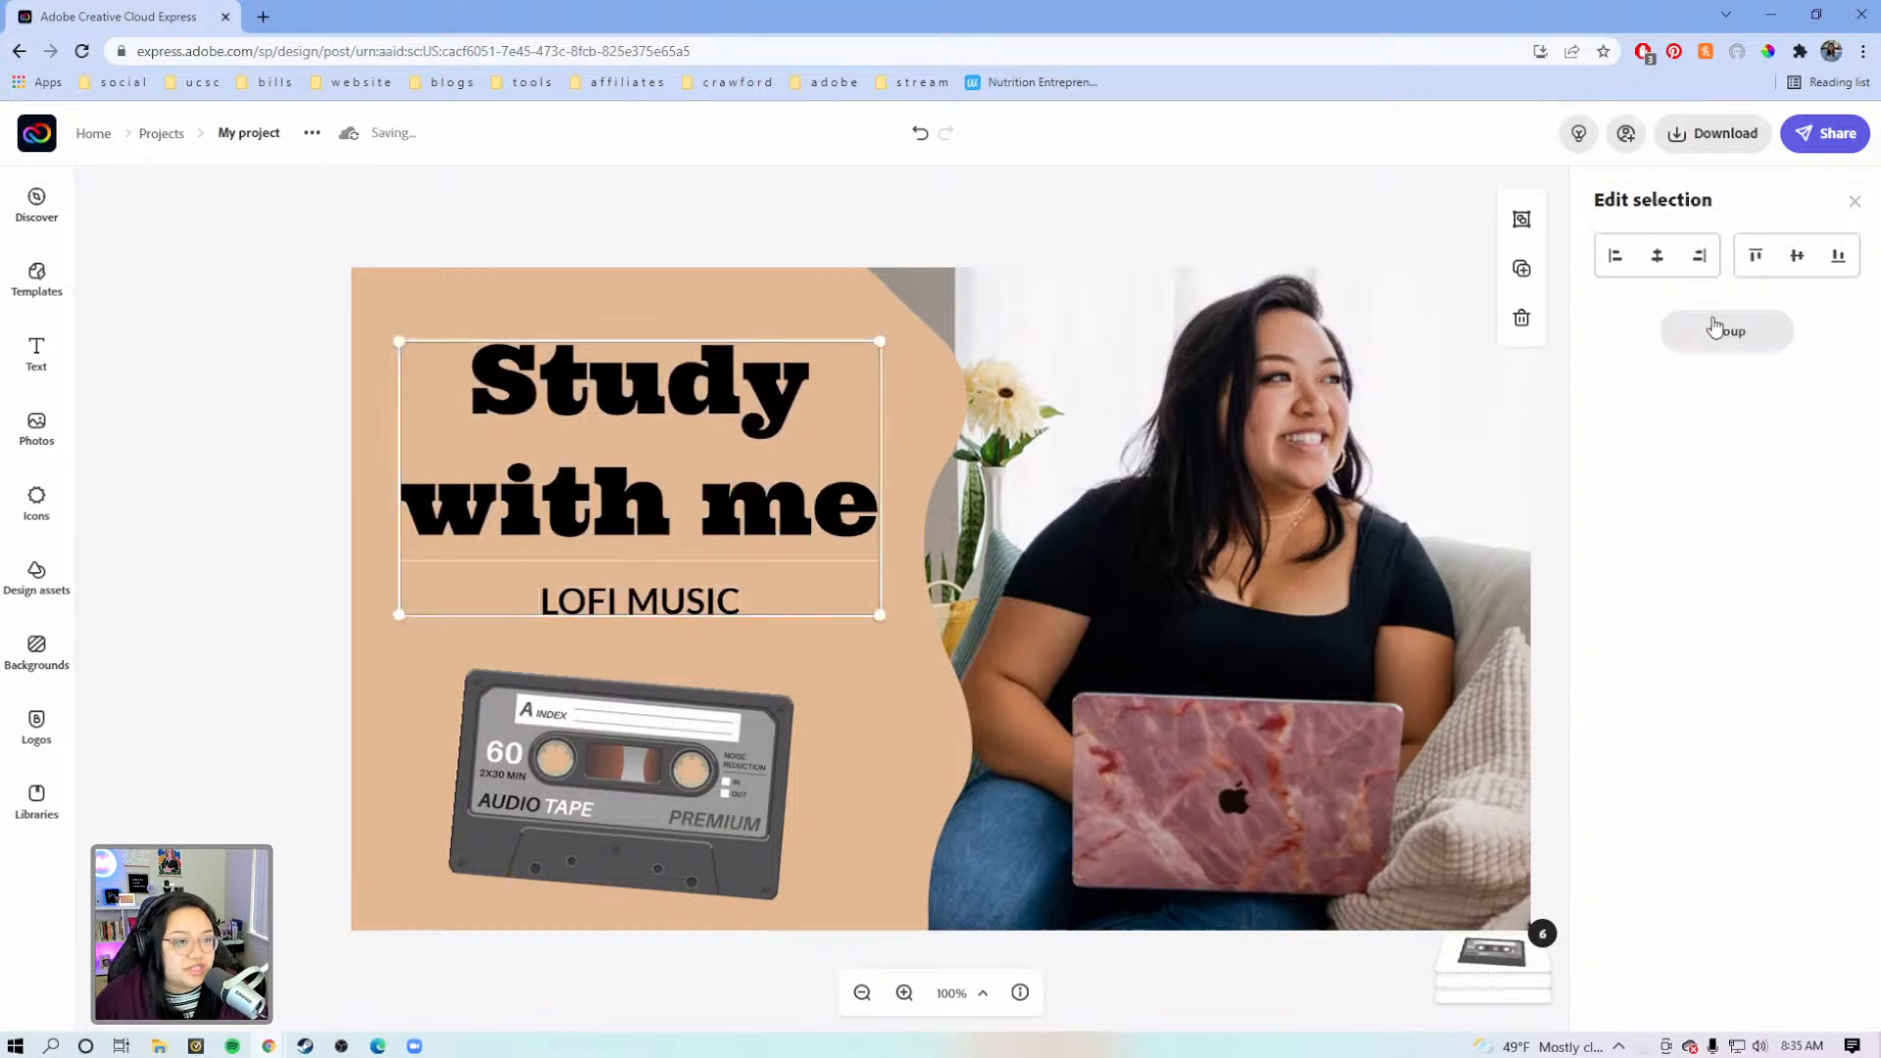
pyautogui.click(756, 257)
pyautogui.click(654, 411)
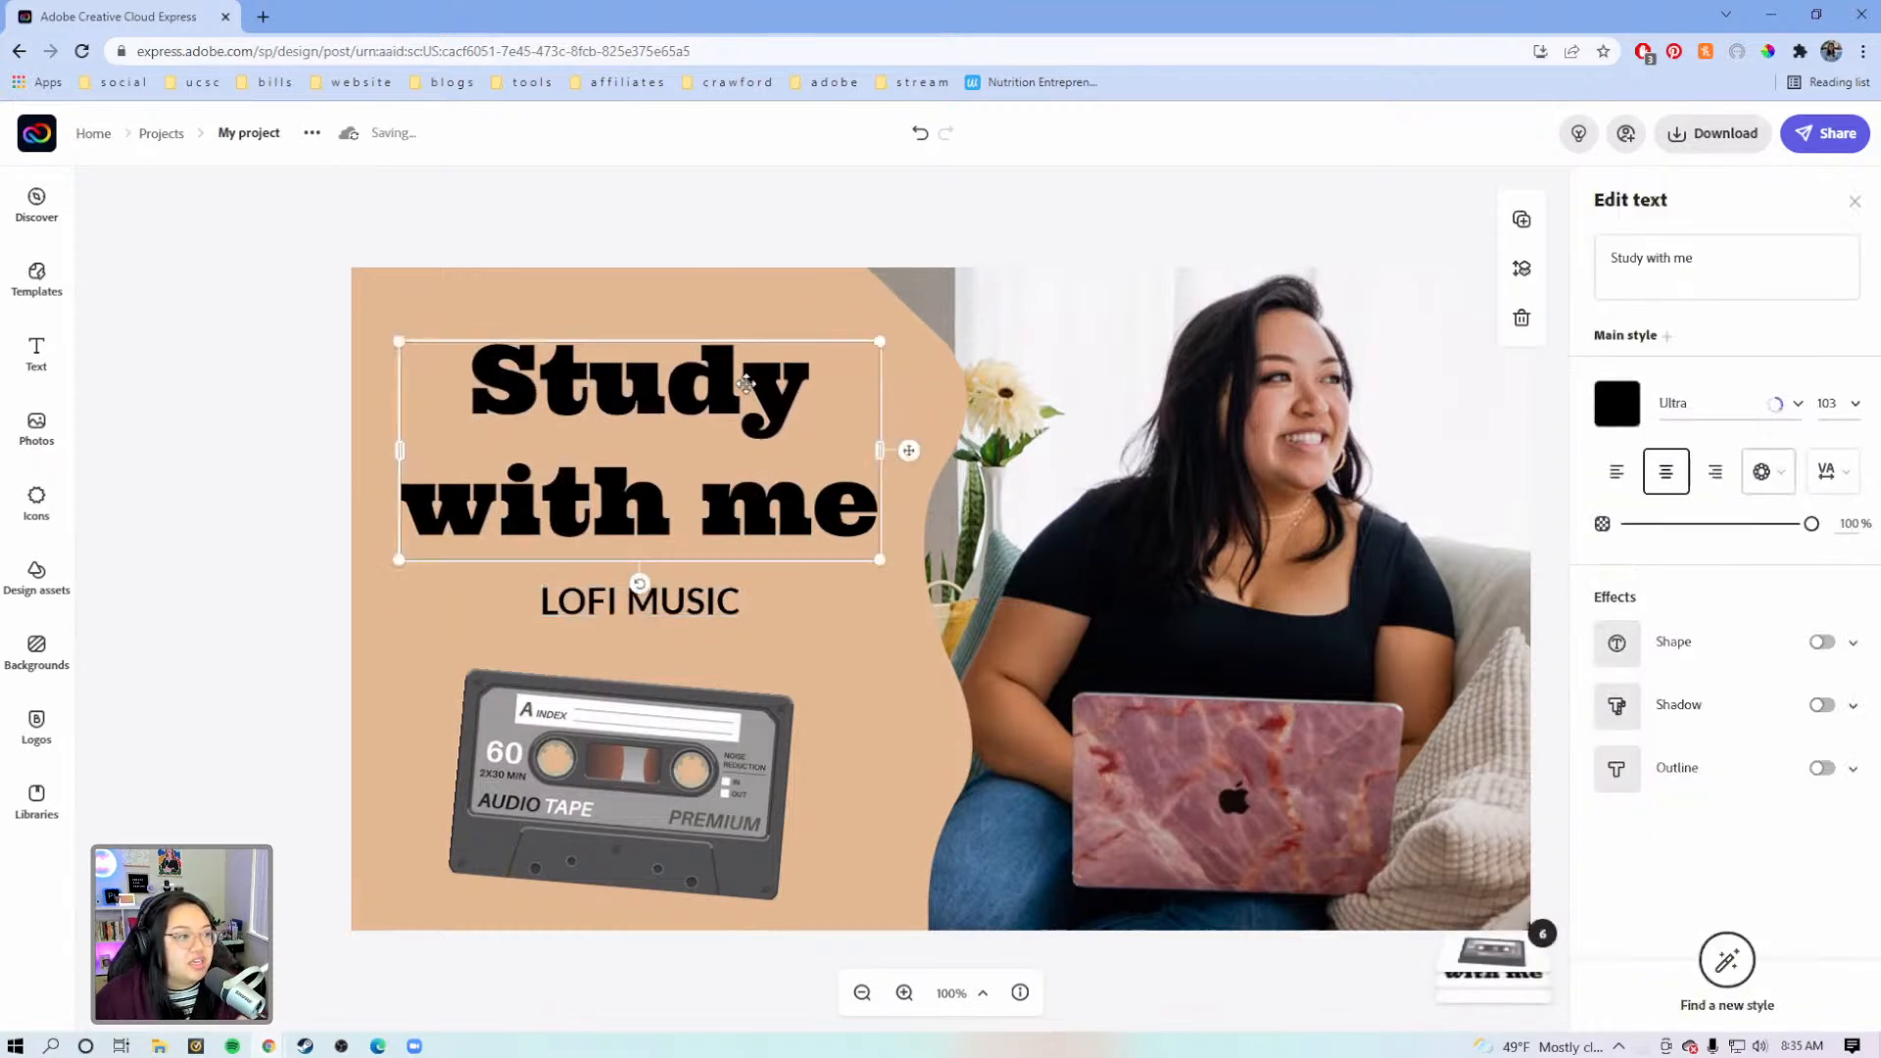
# Rewrite the title in capitals as "STUDY WITH ME"
pyautogui.click(1734, 263)
pyautogui.moveTo(1736, 262); pyautogui.dragTo(1607, 244)
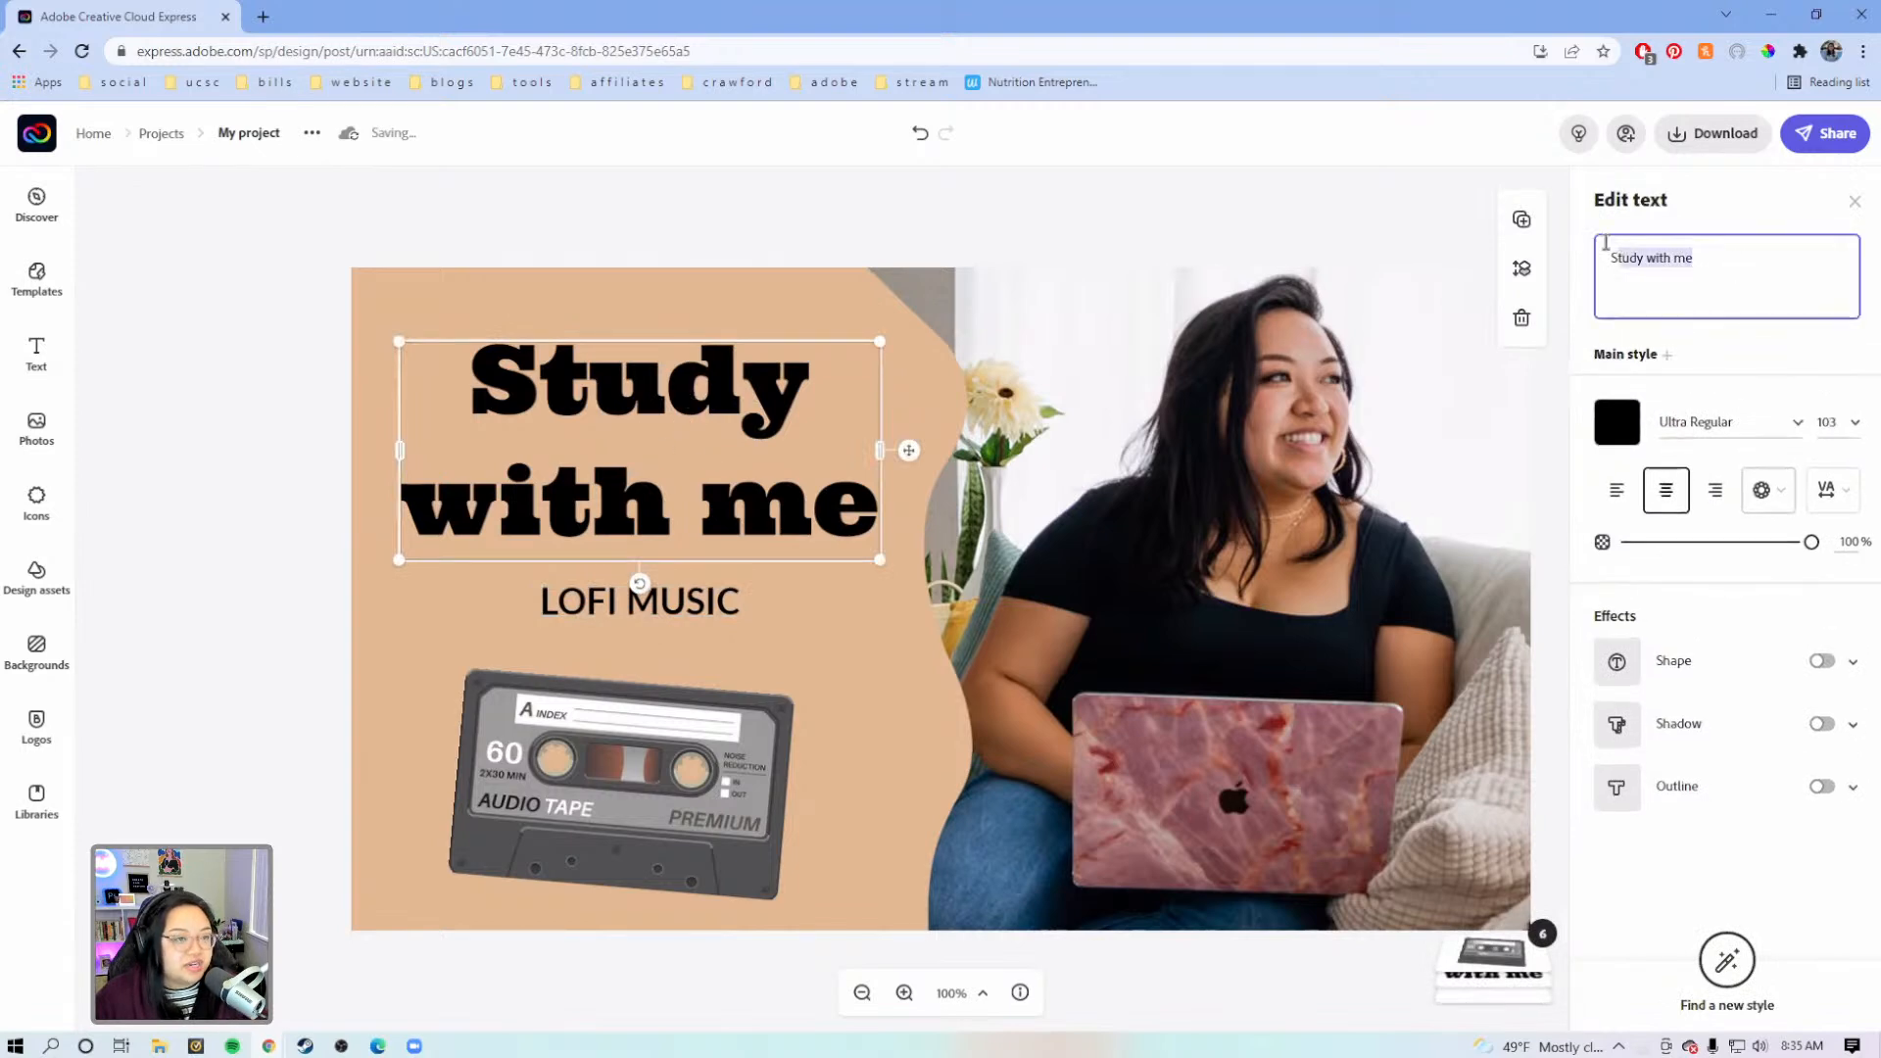
pyautogui.write('ST')
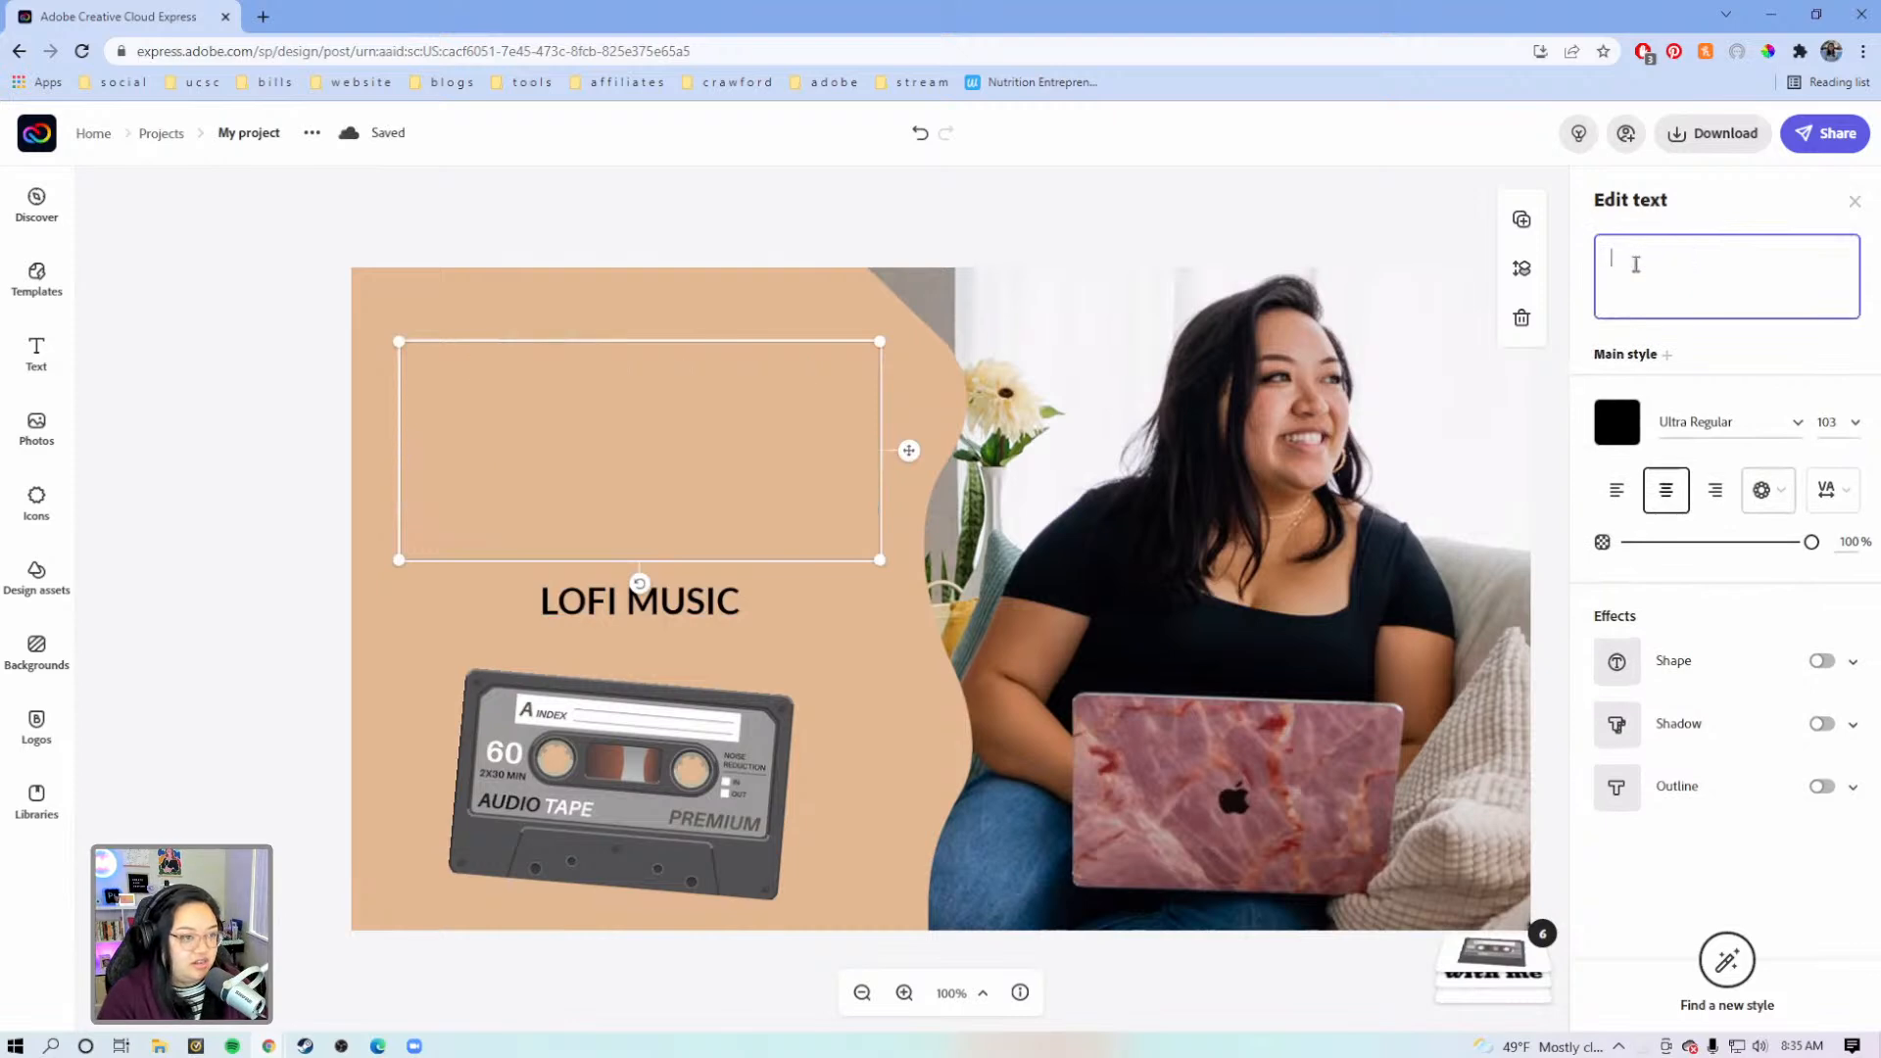
pyautogui.write('UDY WI')
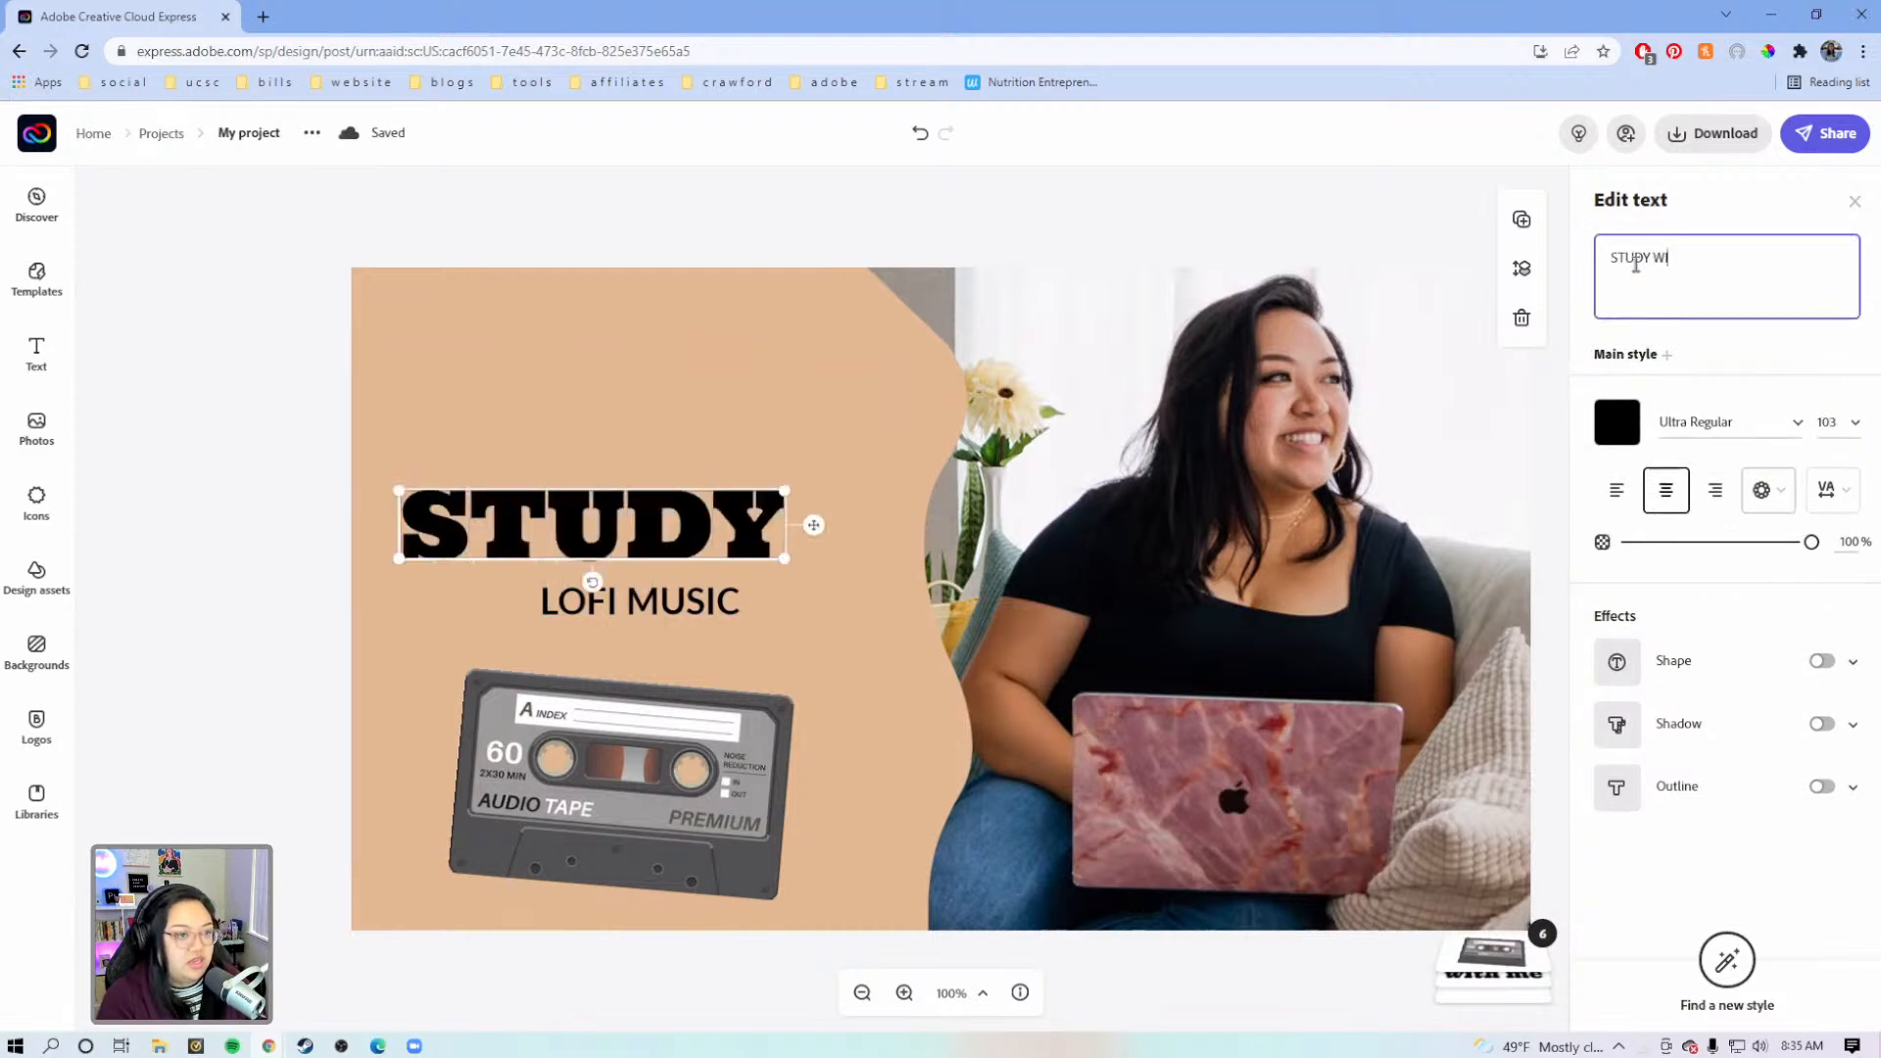
pyautogui.write('TH ME')
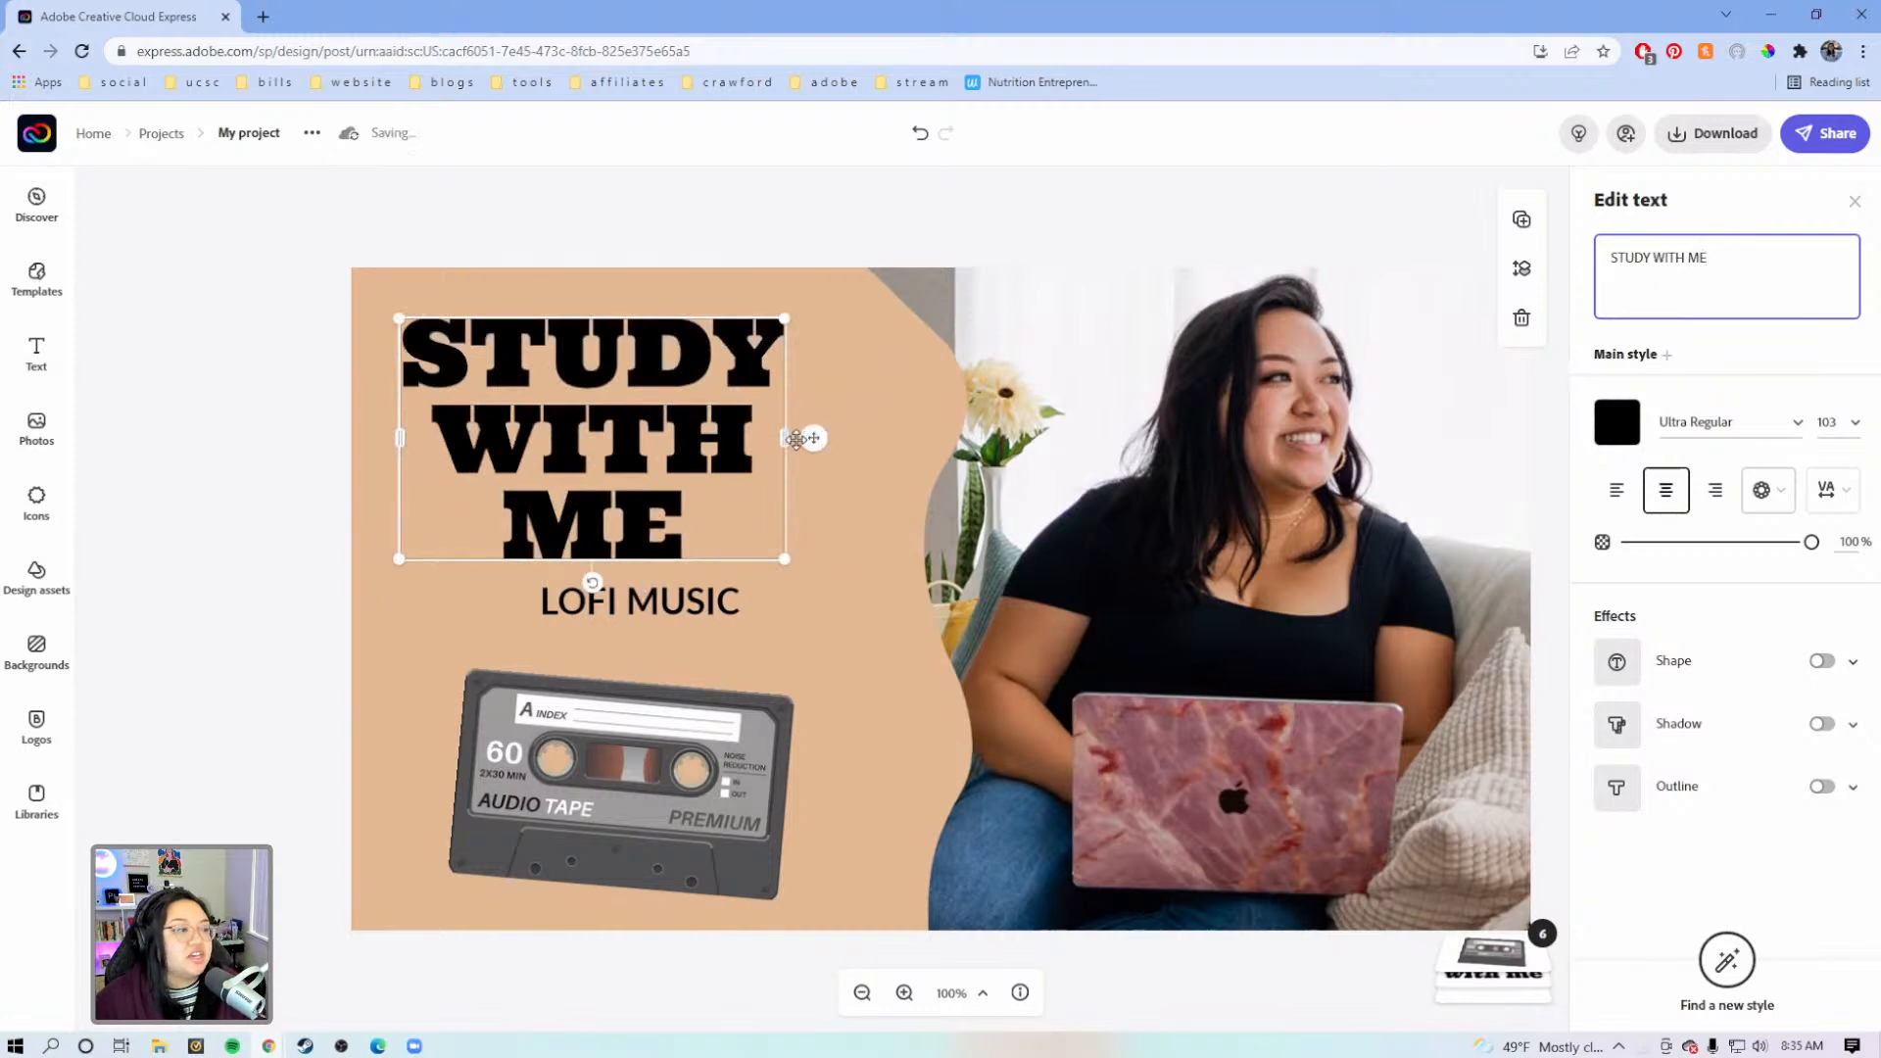
# Widen the title box to two lines, left-align it, and enlarge it to about size 110 just above the subtitle
pyautogui.moveTo(788, 439); pyautogui.dragTo(933, 395)
pyautogui.click(1617, 471)
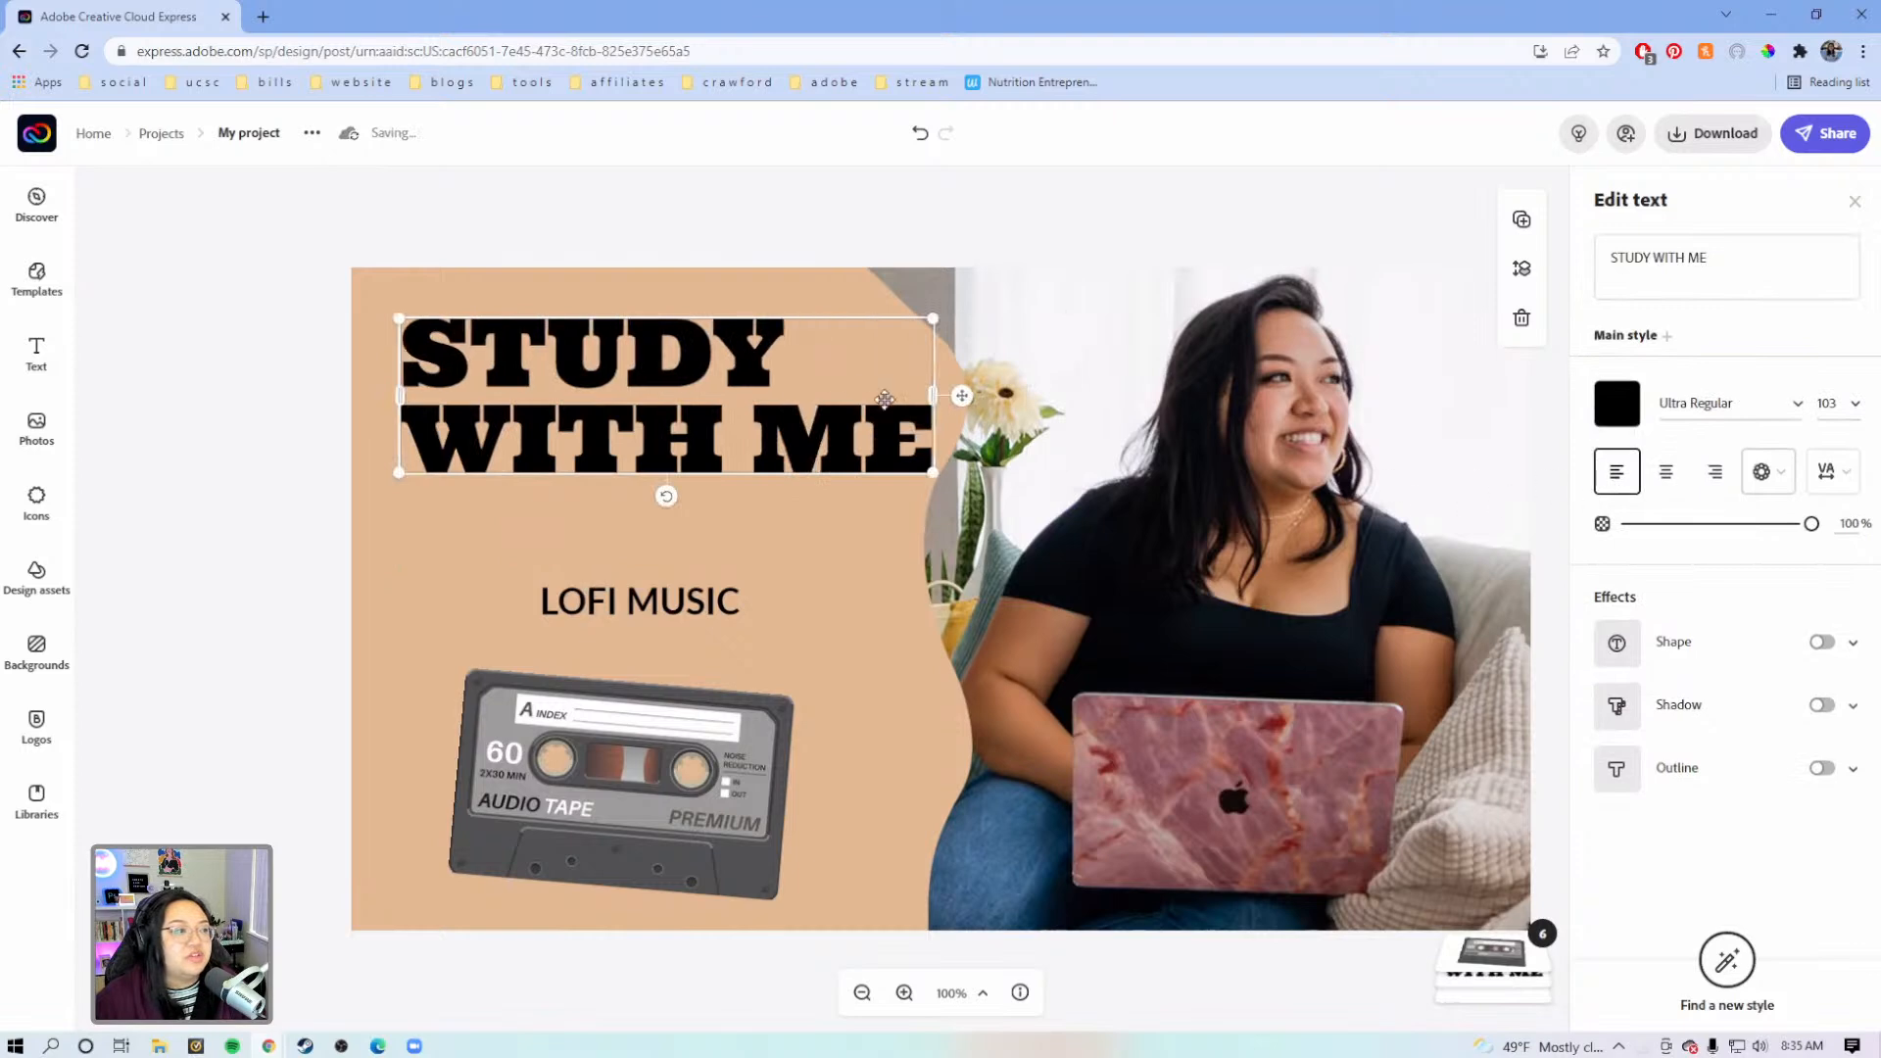
pyautogui.moveTo(799, 413); pyautogui.dragTo(815, 464)
pyautogui.moveTo(928, 389)
pyautogui.mouseDown()
pyautogui.moveTo(1007, 361)
pyautogui.moveTo(955, 375)
pyautogui.mouseUp()
pyautogui.moveTo(723, 465); pyautogui.dragTo(733, 474)
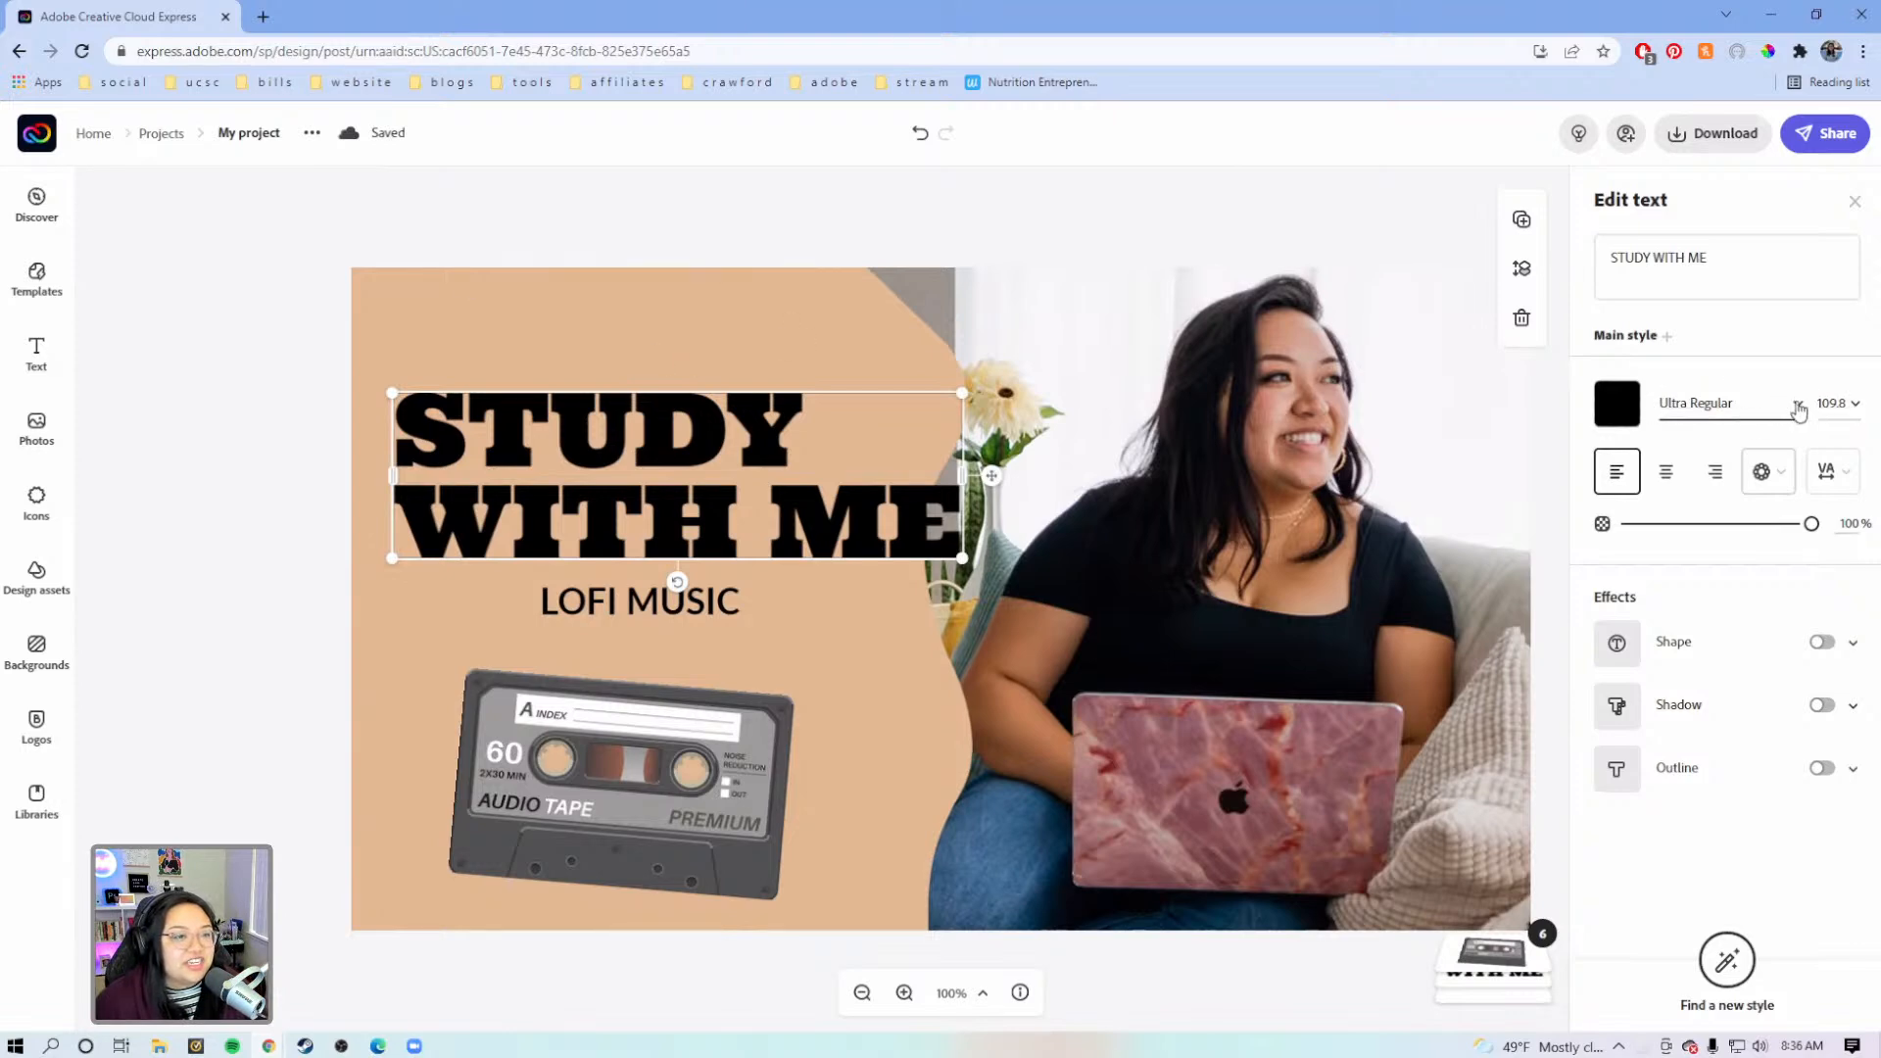
# Change the title's font to Open Sans Extrabold and enlarge it to about size 137 on two lines above the subtitle
pyautogui.click(1734, 404)
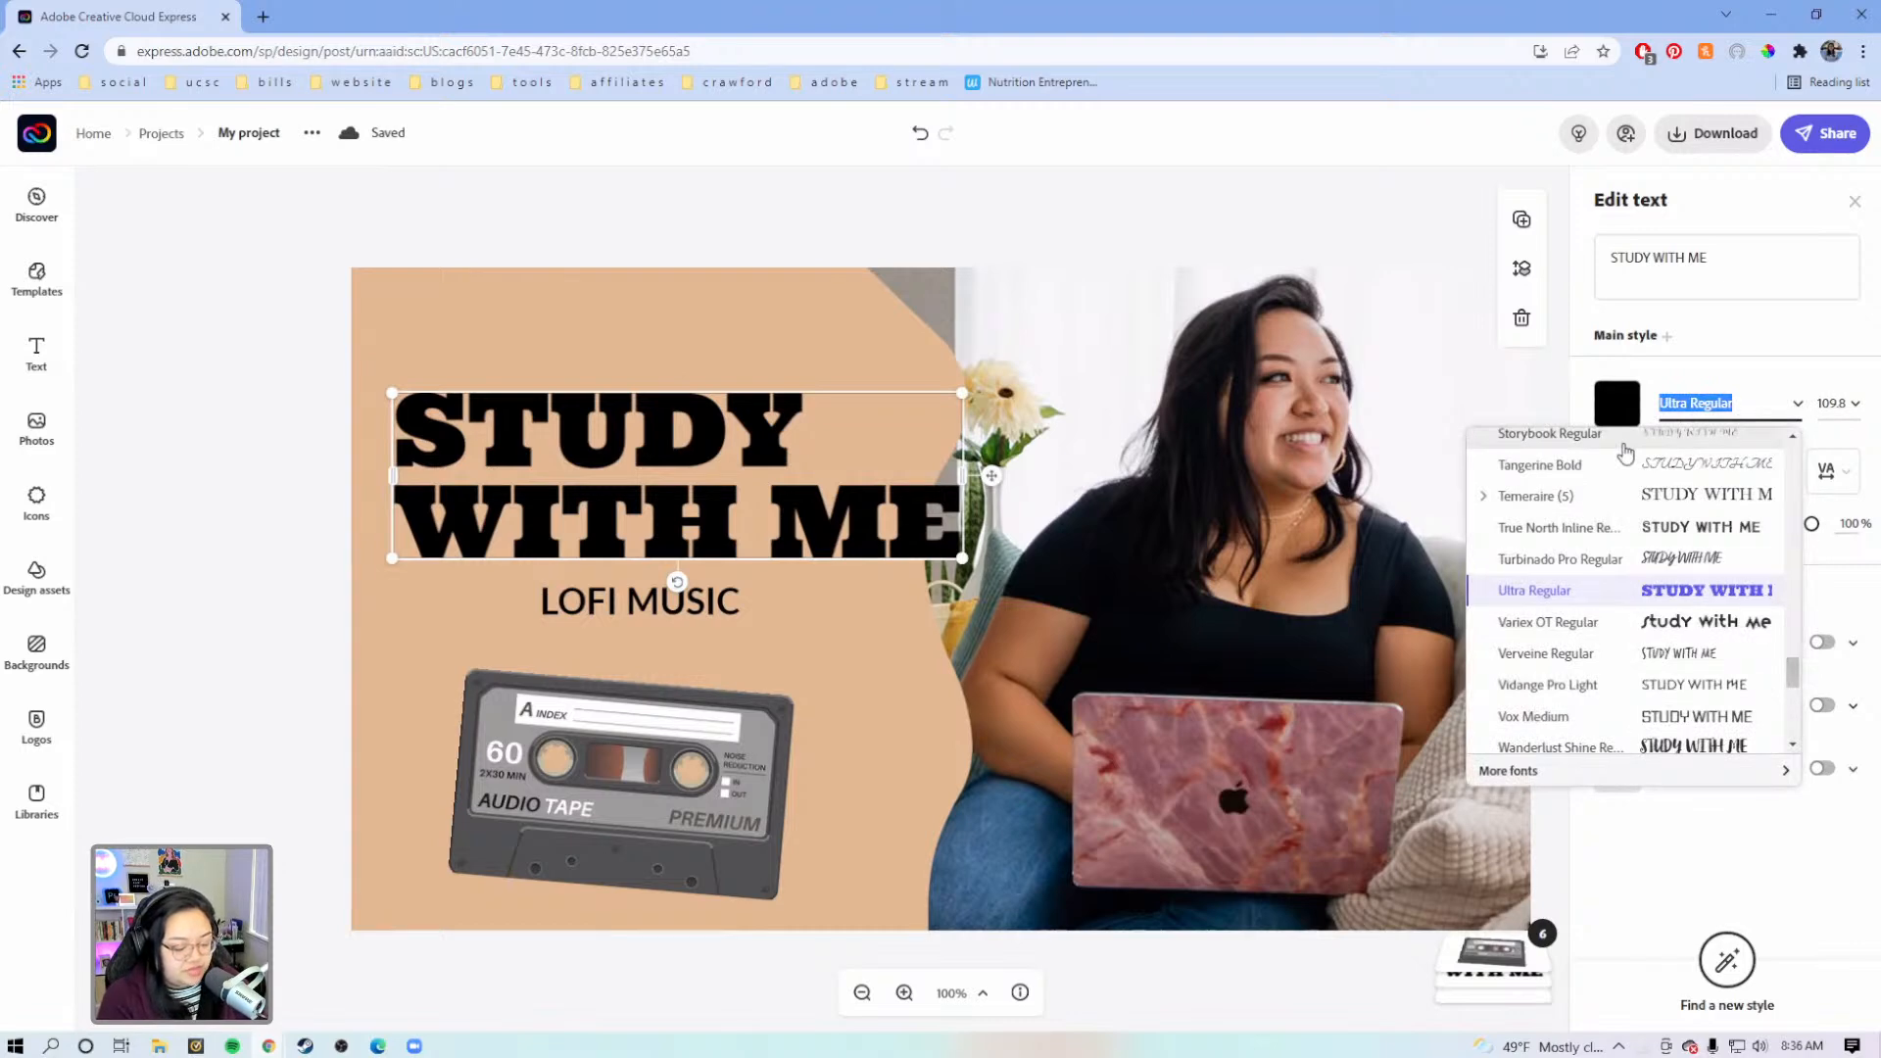
pyautogui.write('OP')
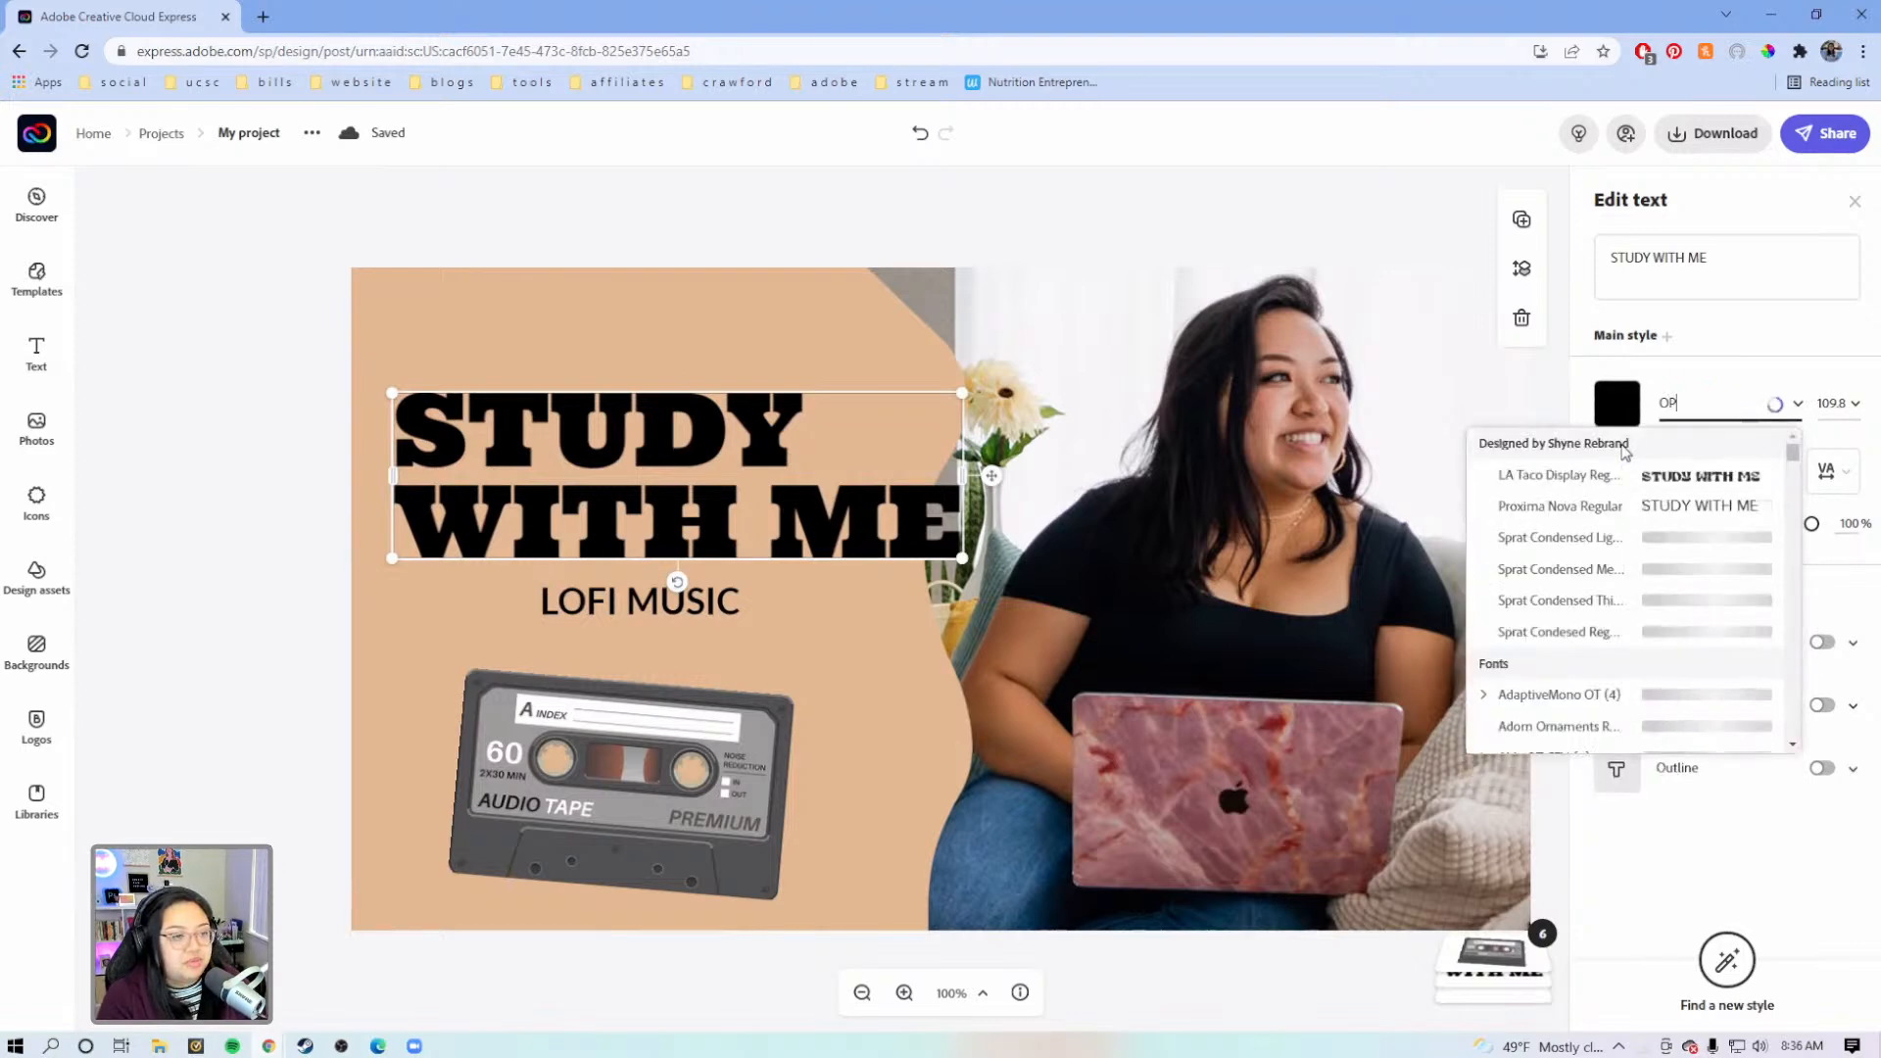
pyautogui.write('EN')
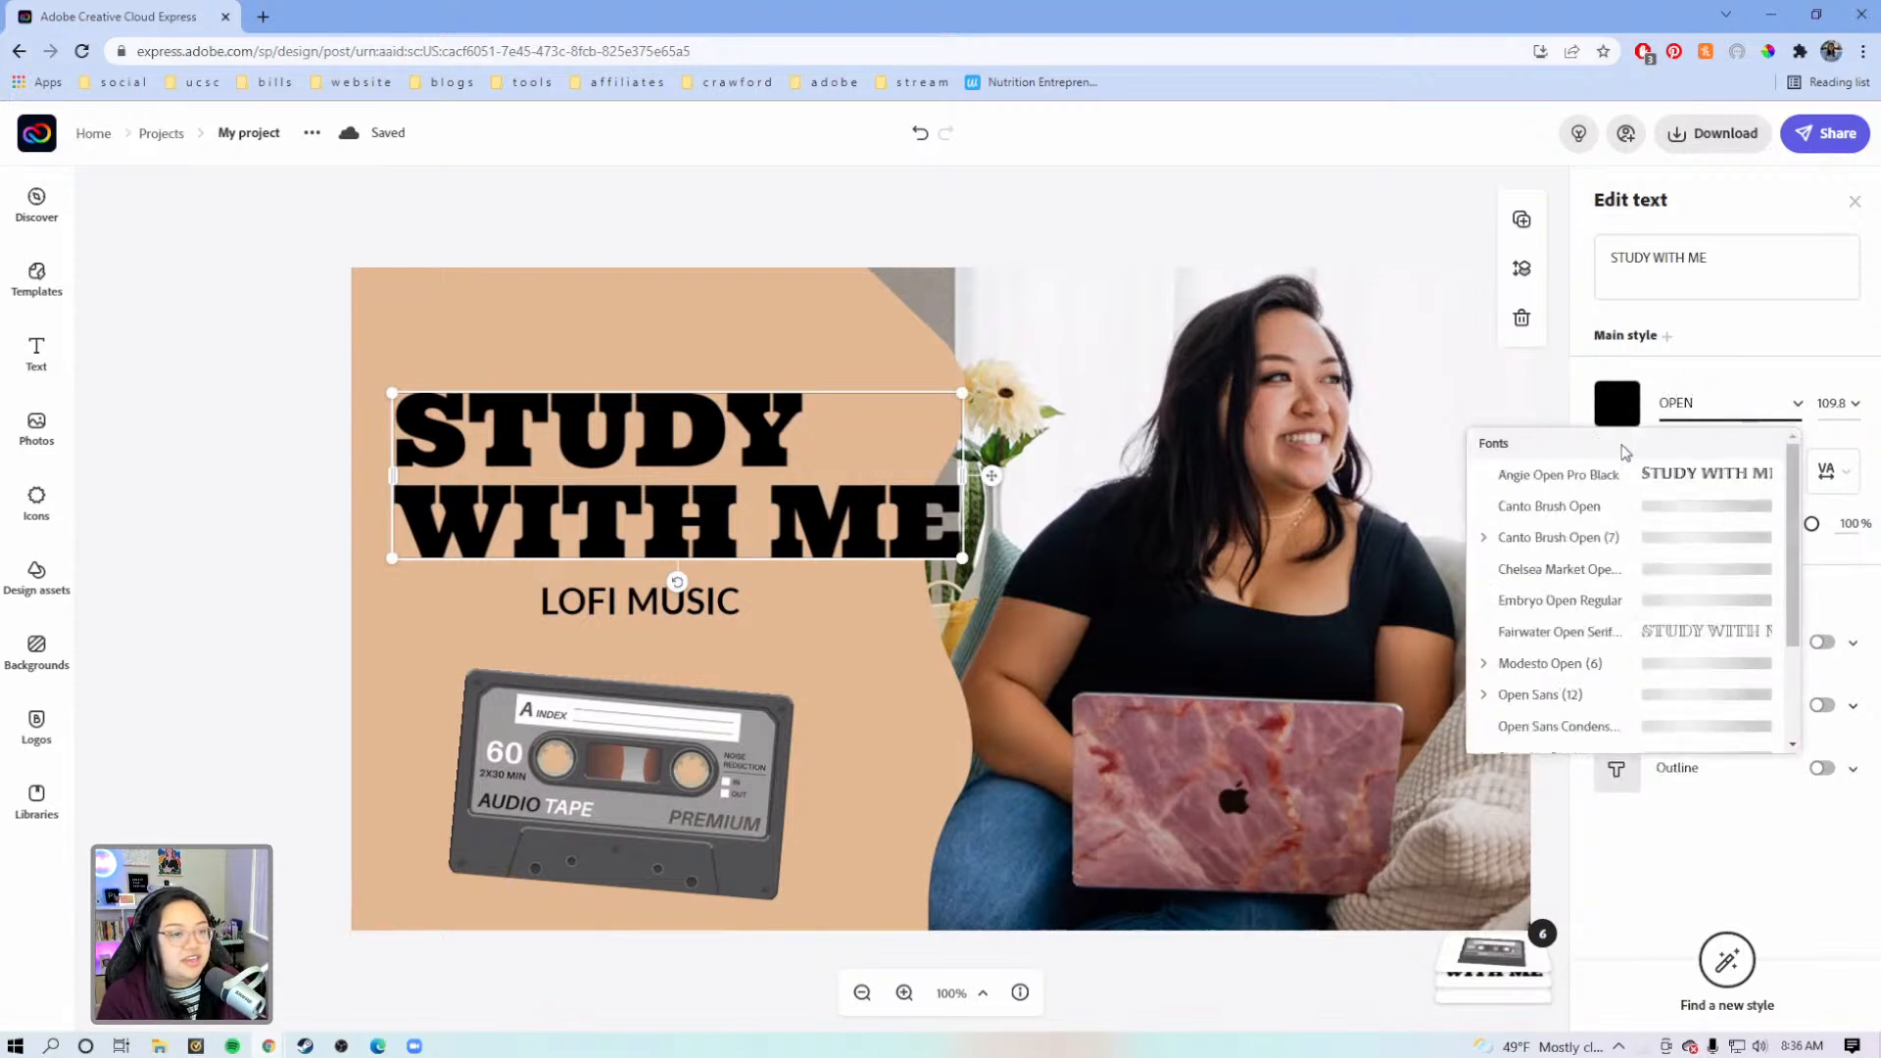
pyautogui.write(' SANS')
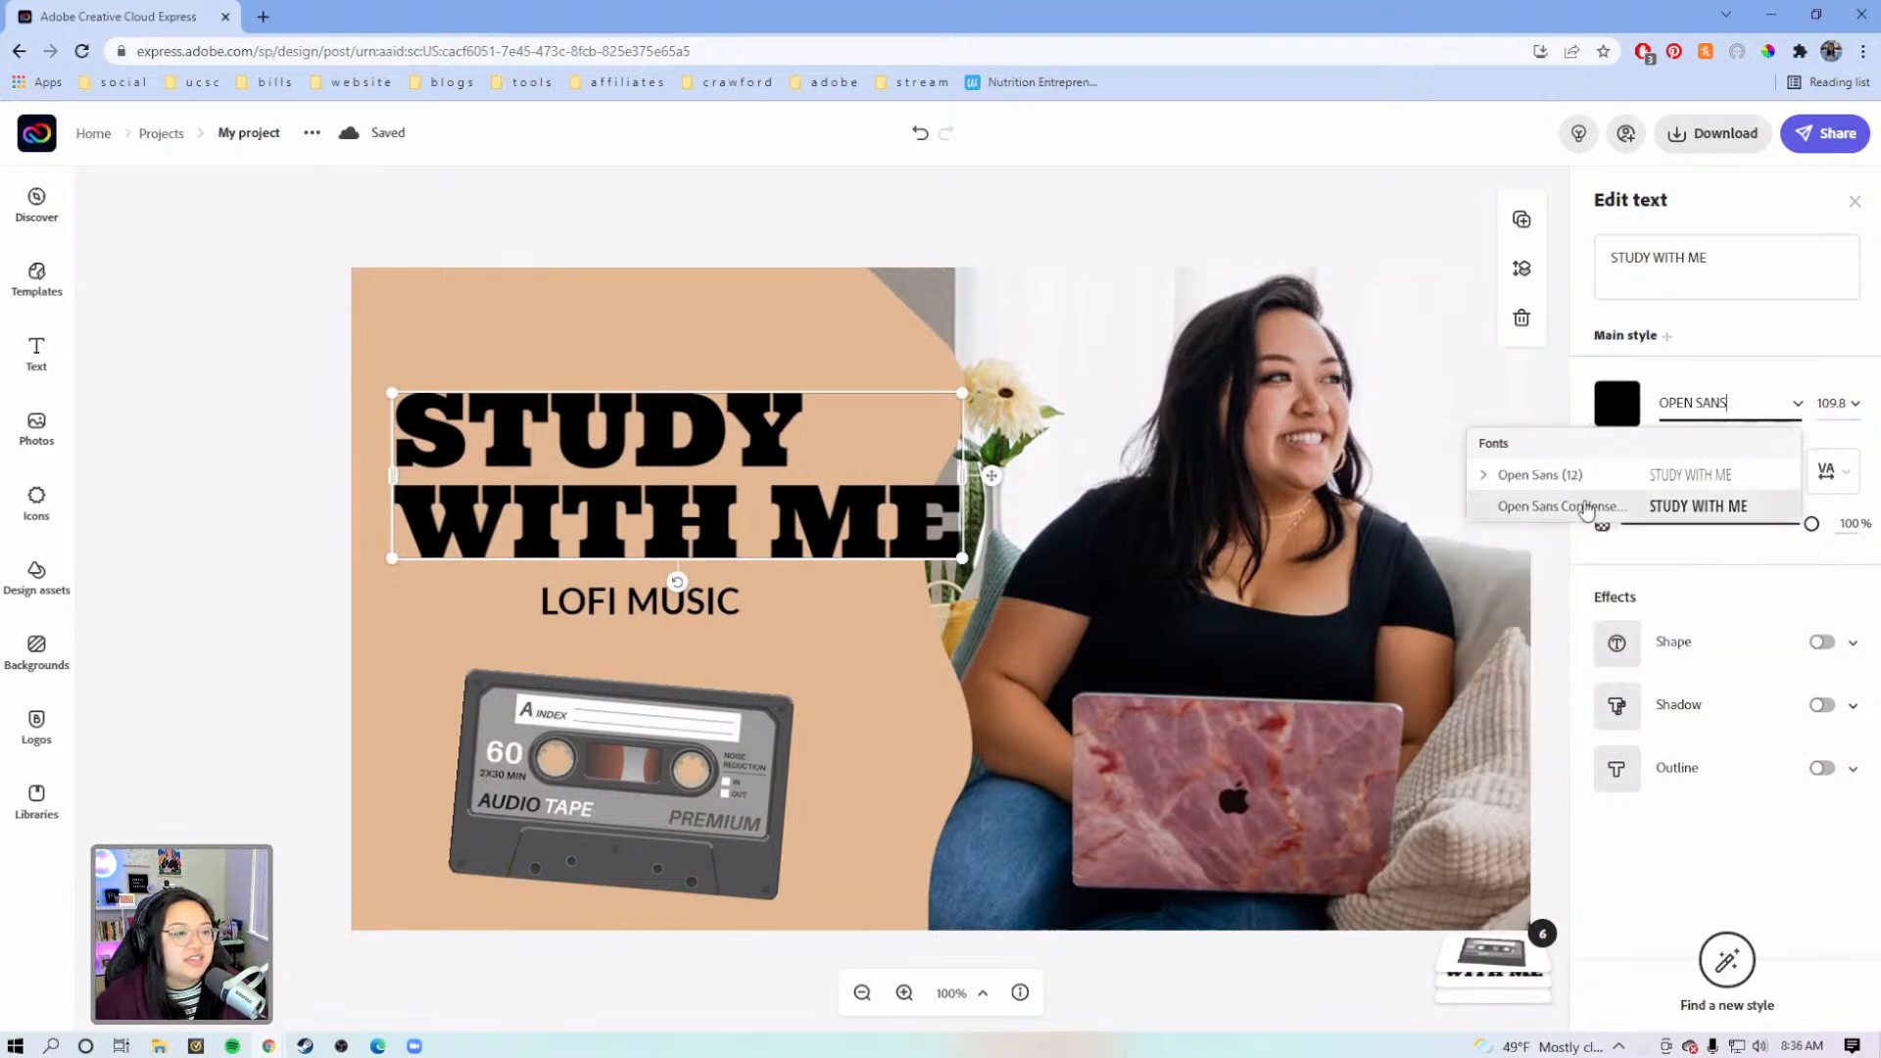
pyautogui.click(1510, 480)
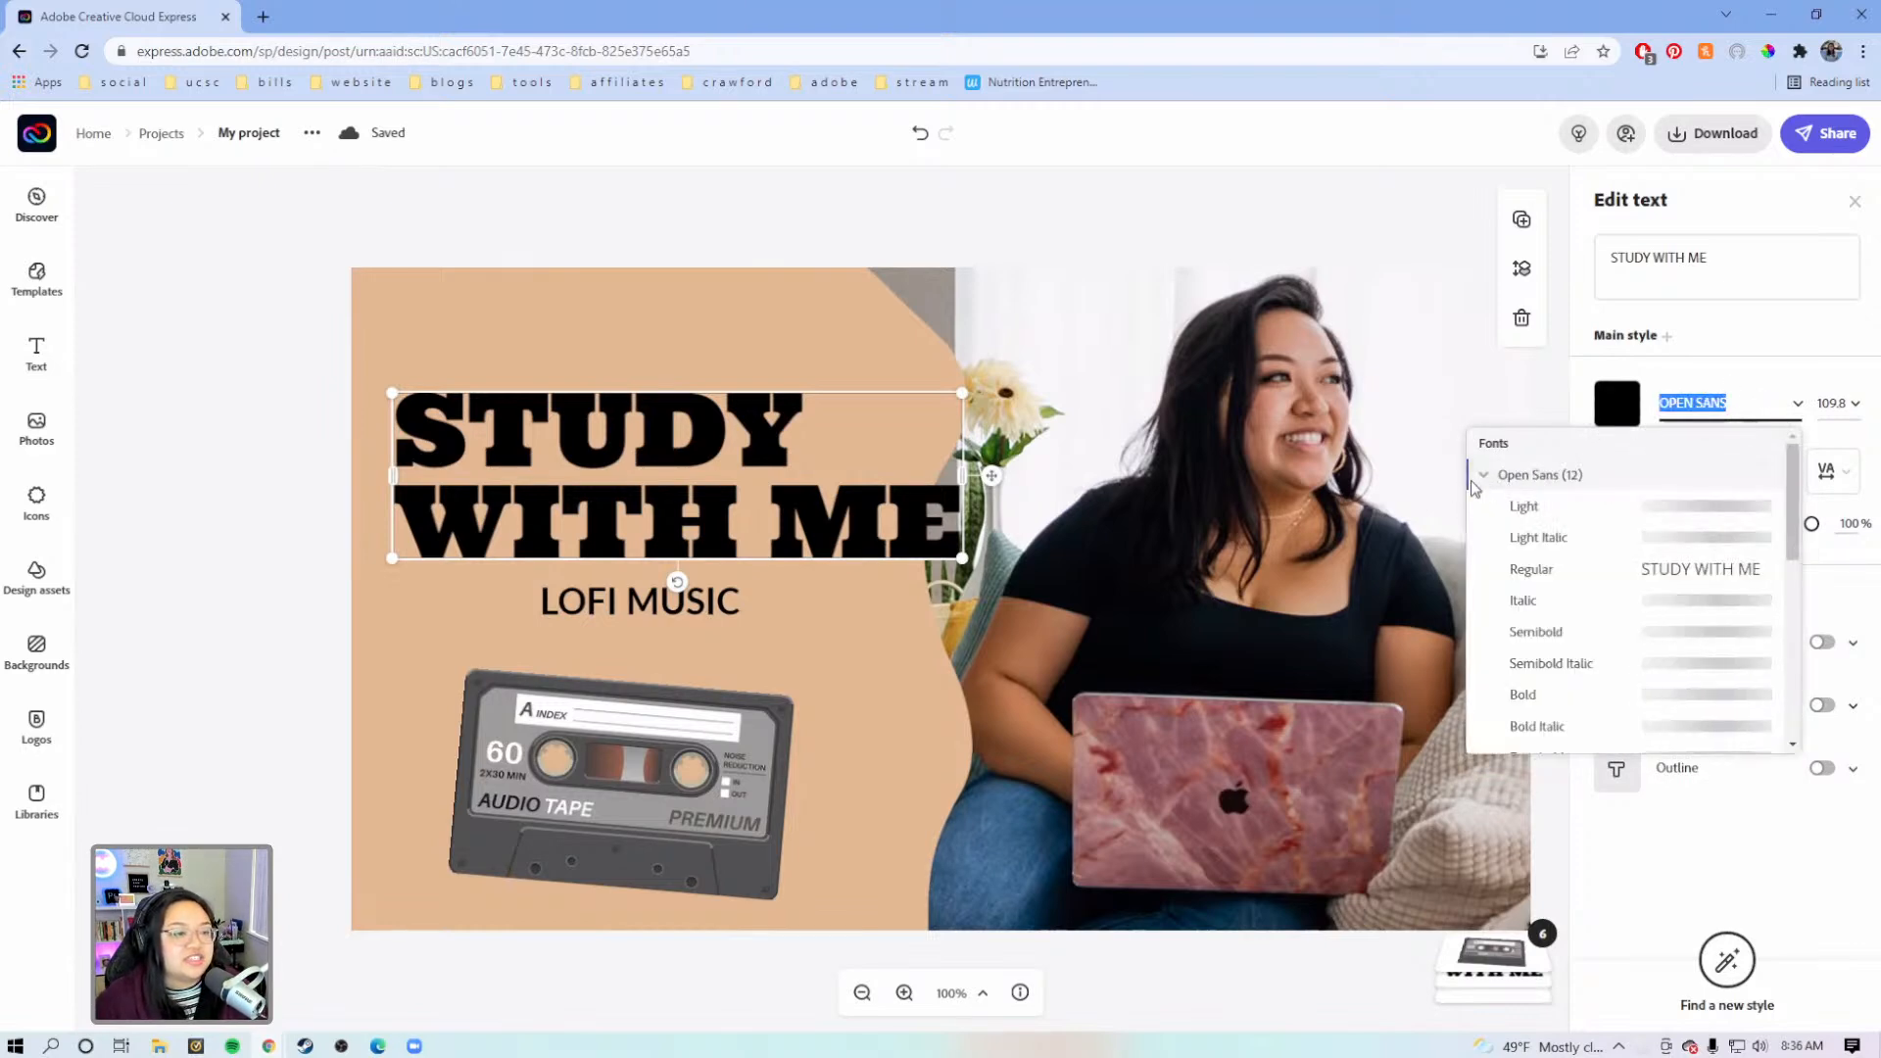
pyautogui.scroll(-2, 1616, 534)
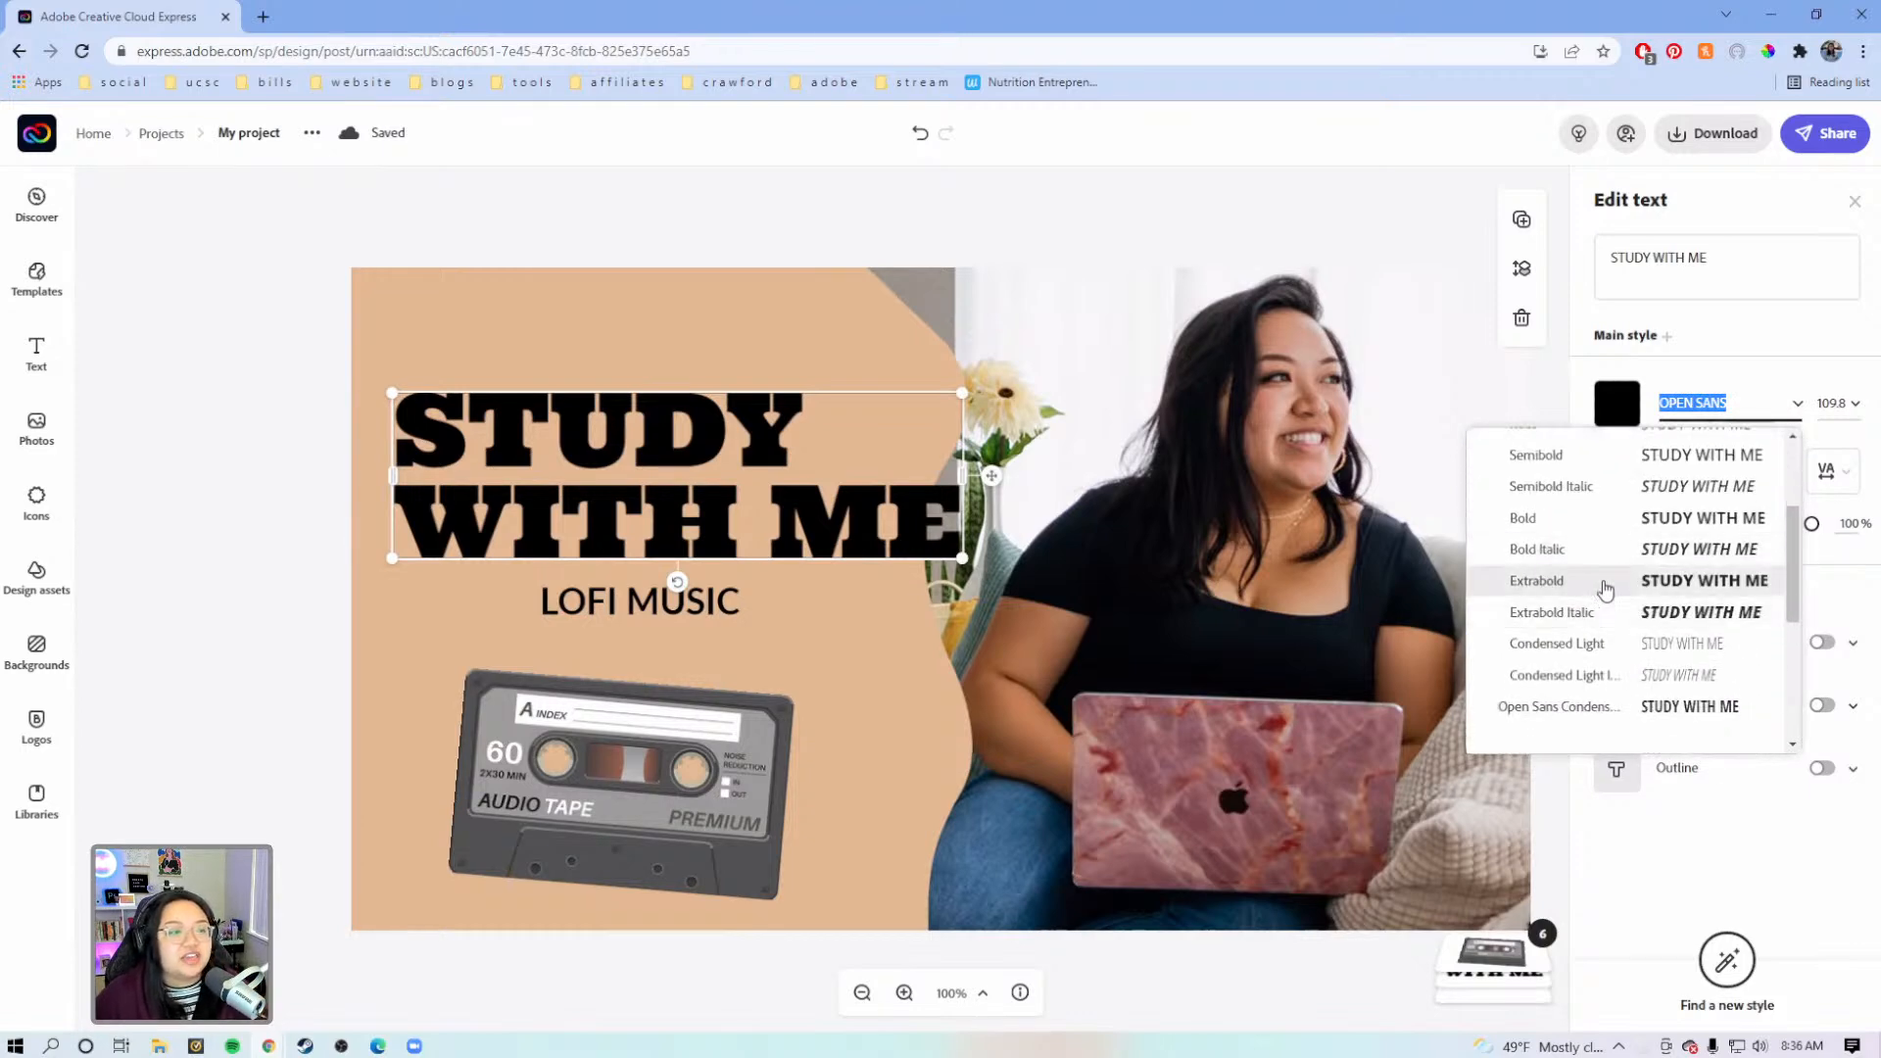
pyautogui.click(1605, 585)
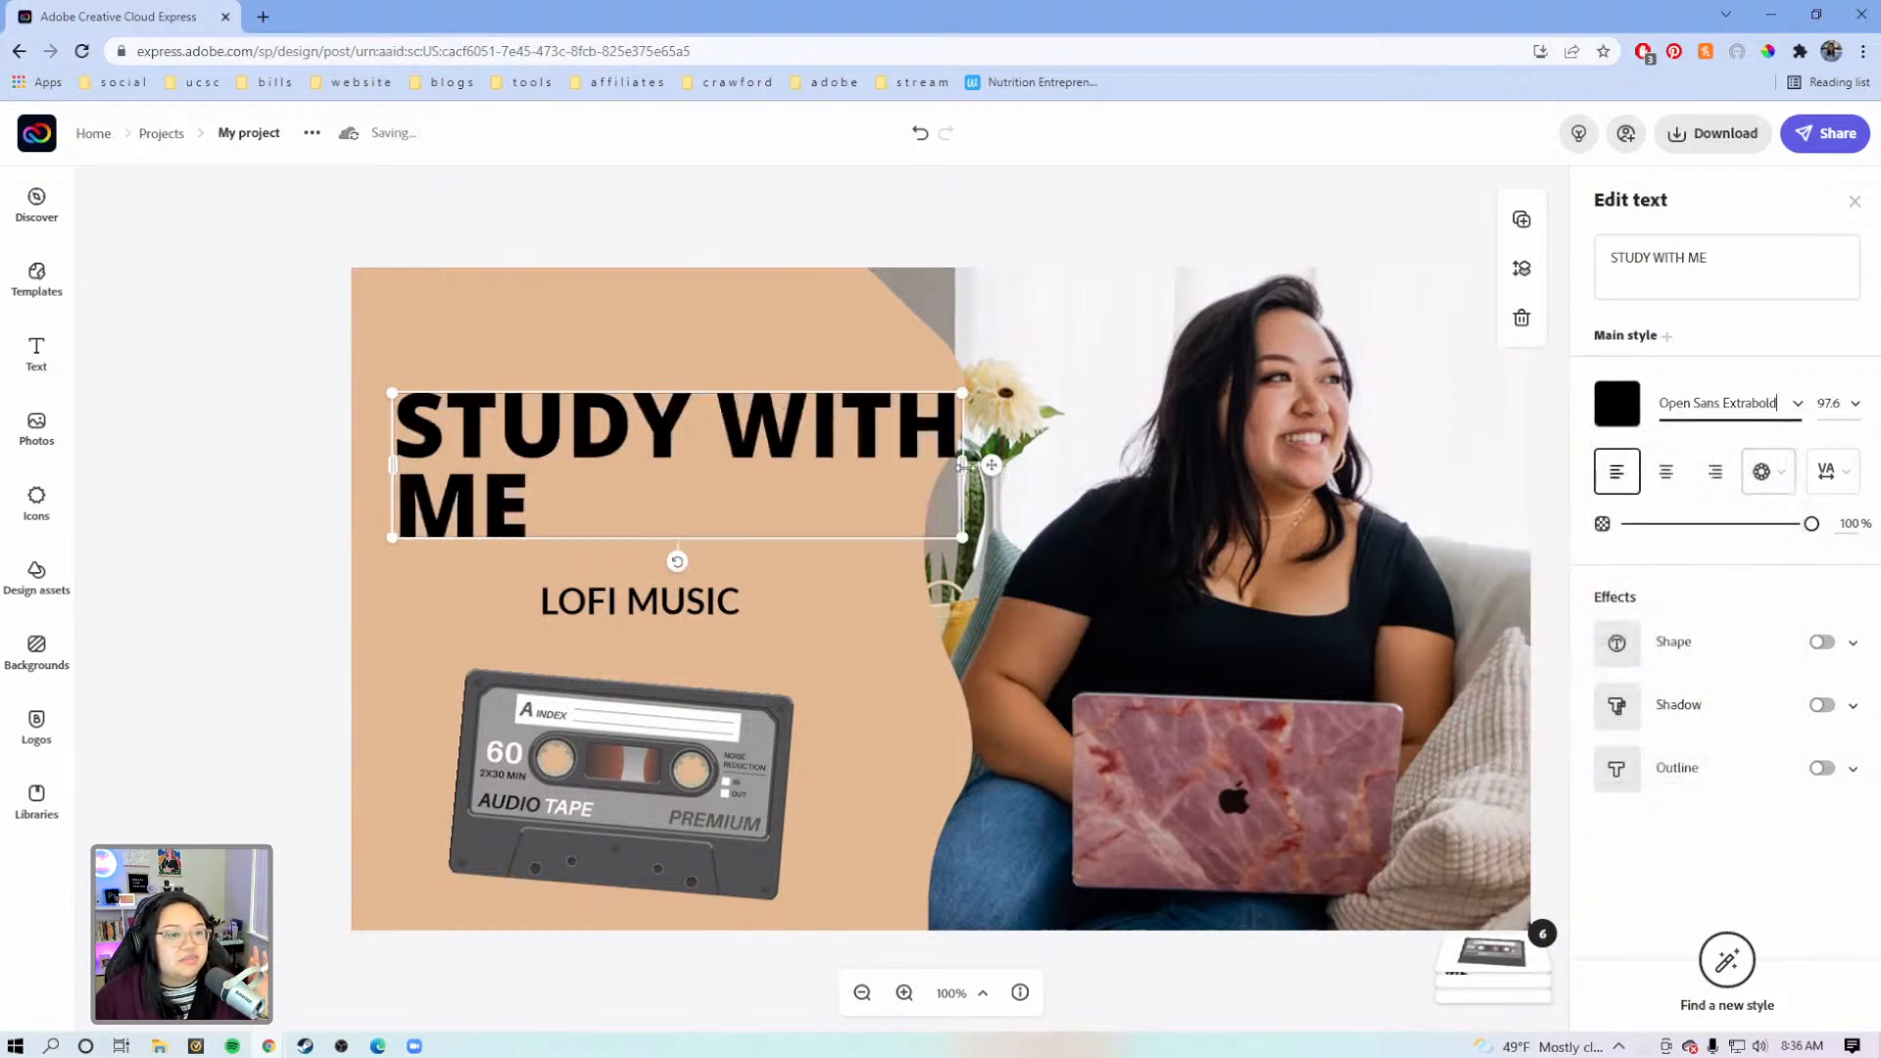
pyautogui.moveTo(969, 478); pyautogui.dragTo(958, 600)
pyautogui.moveTo(639, 505); pyautogui.dragTo(631, 477)
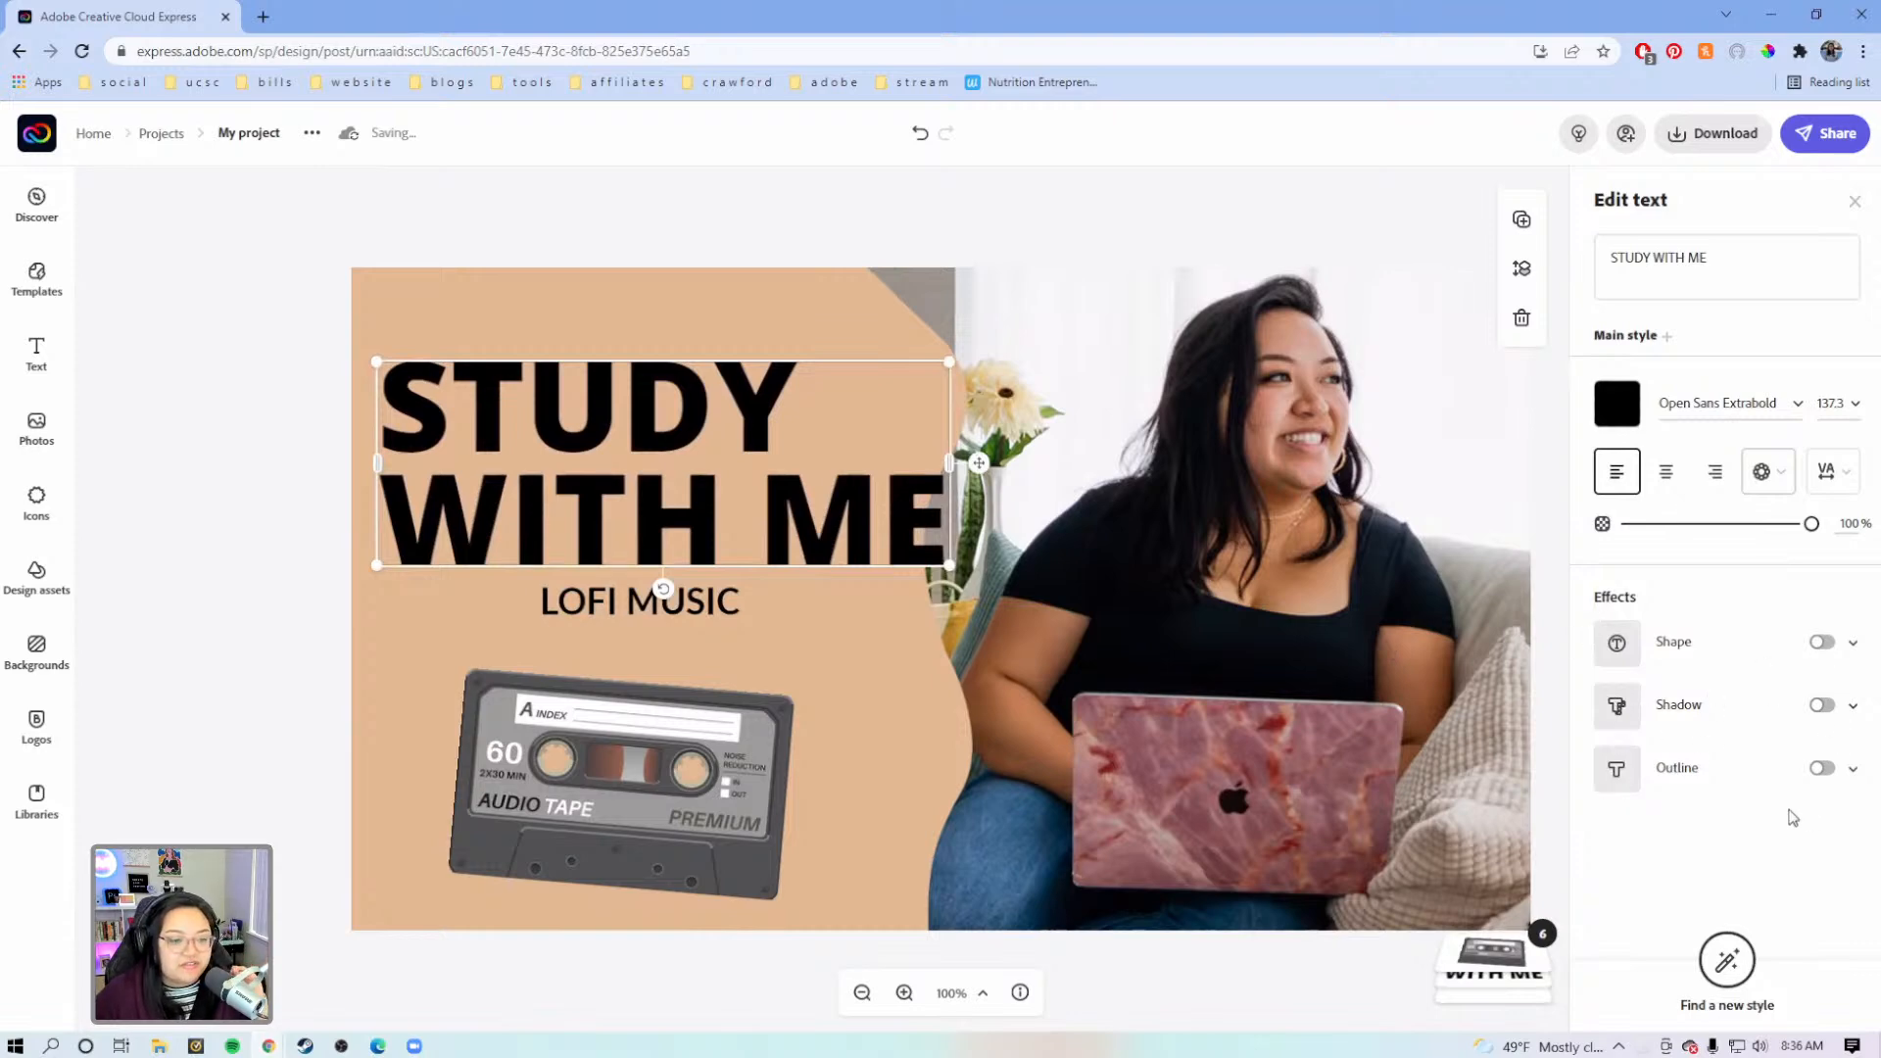
# Give the title an outline and a shadow, and set its text color to white
pyautogui.click(1824, 768)
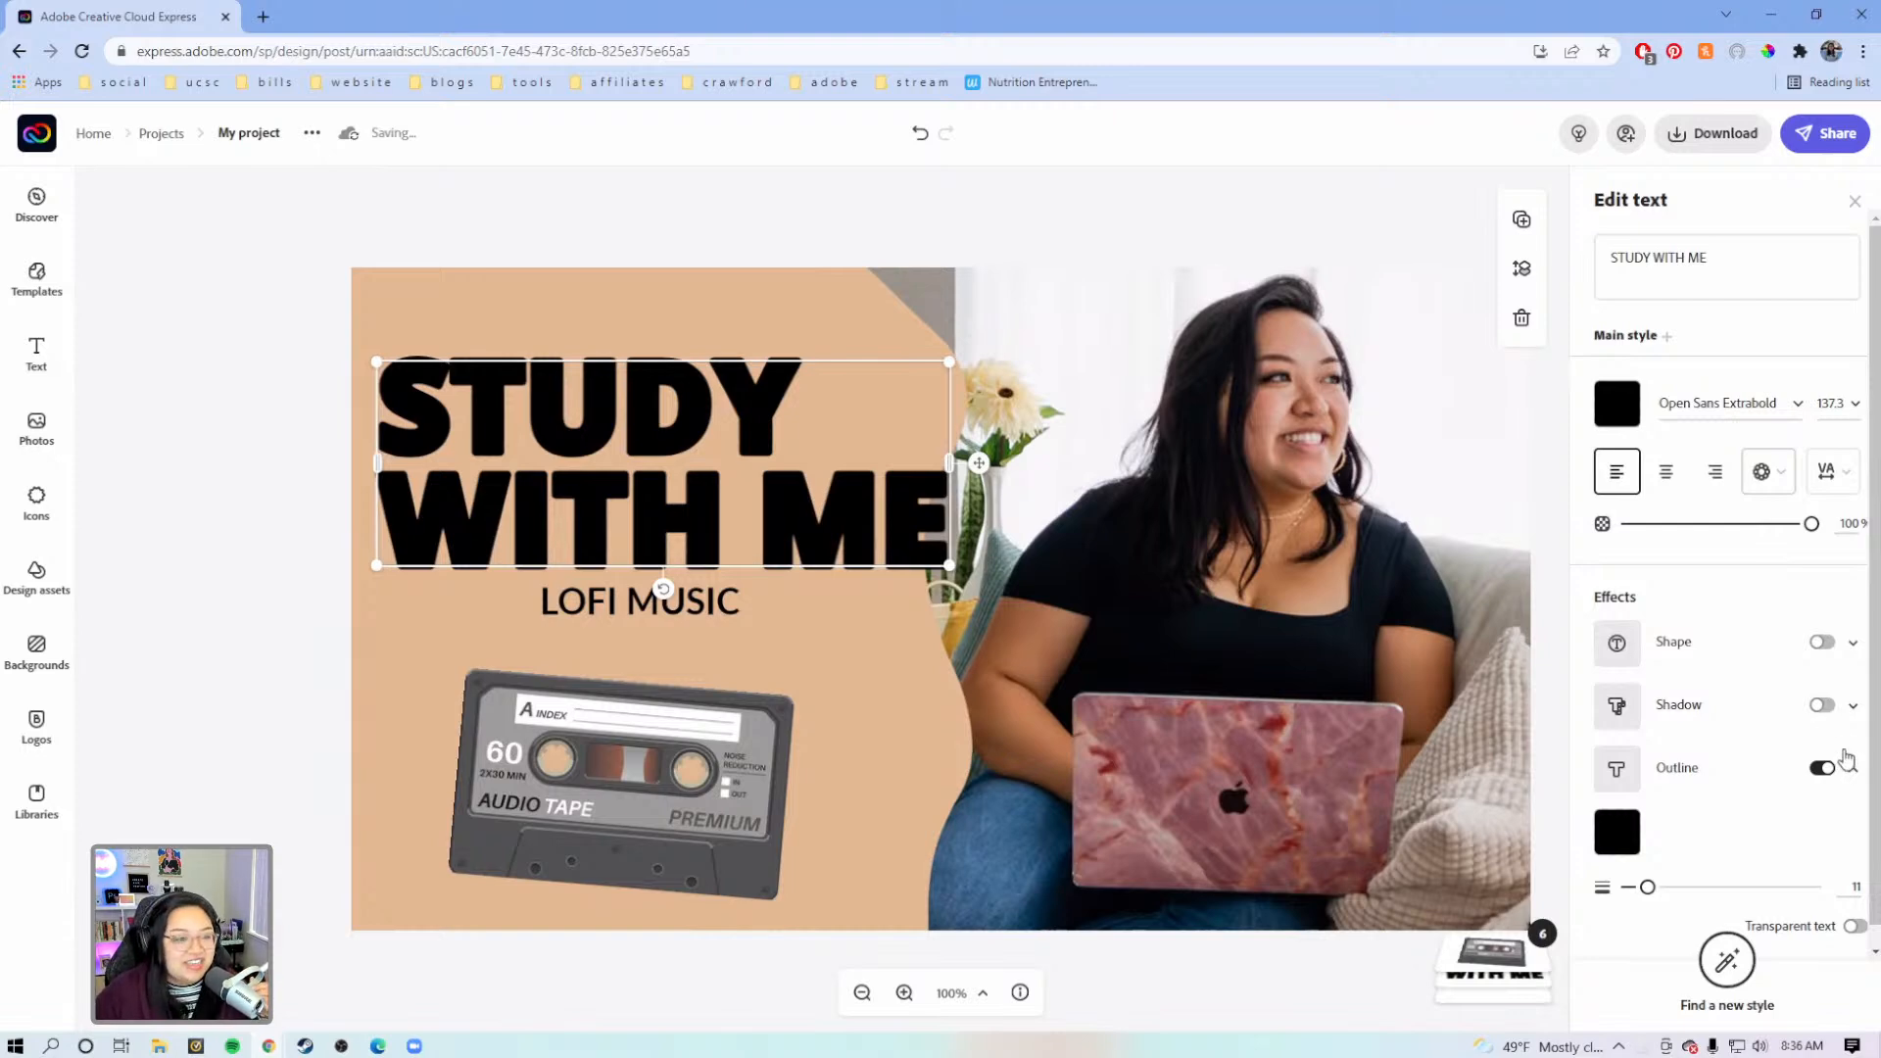
pyautogui.click(1821, 705)
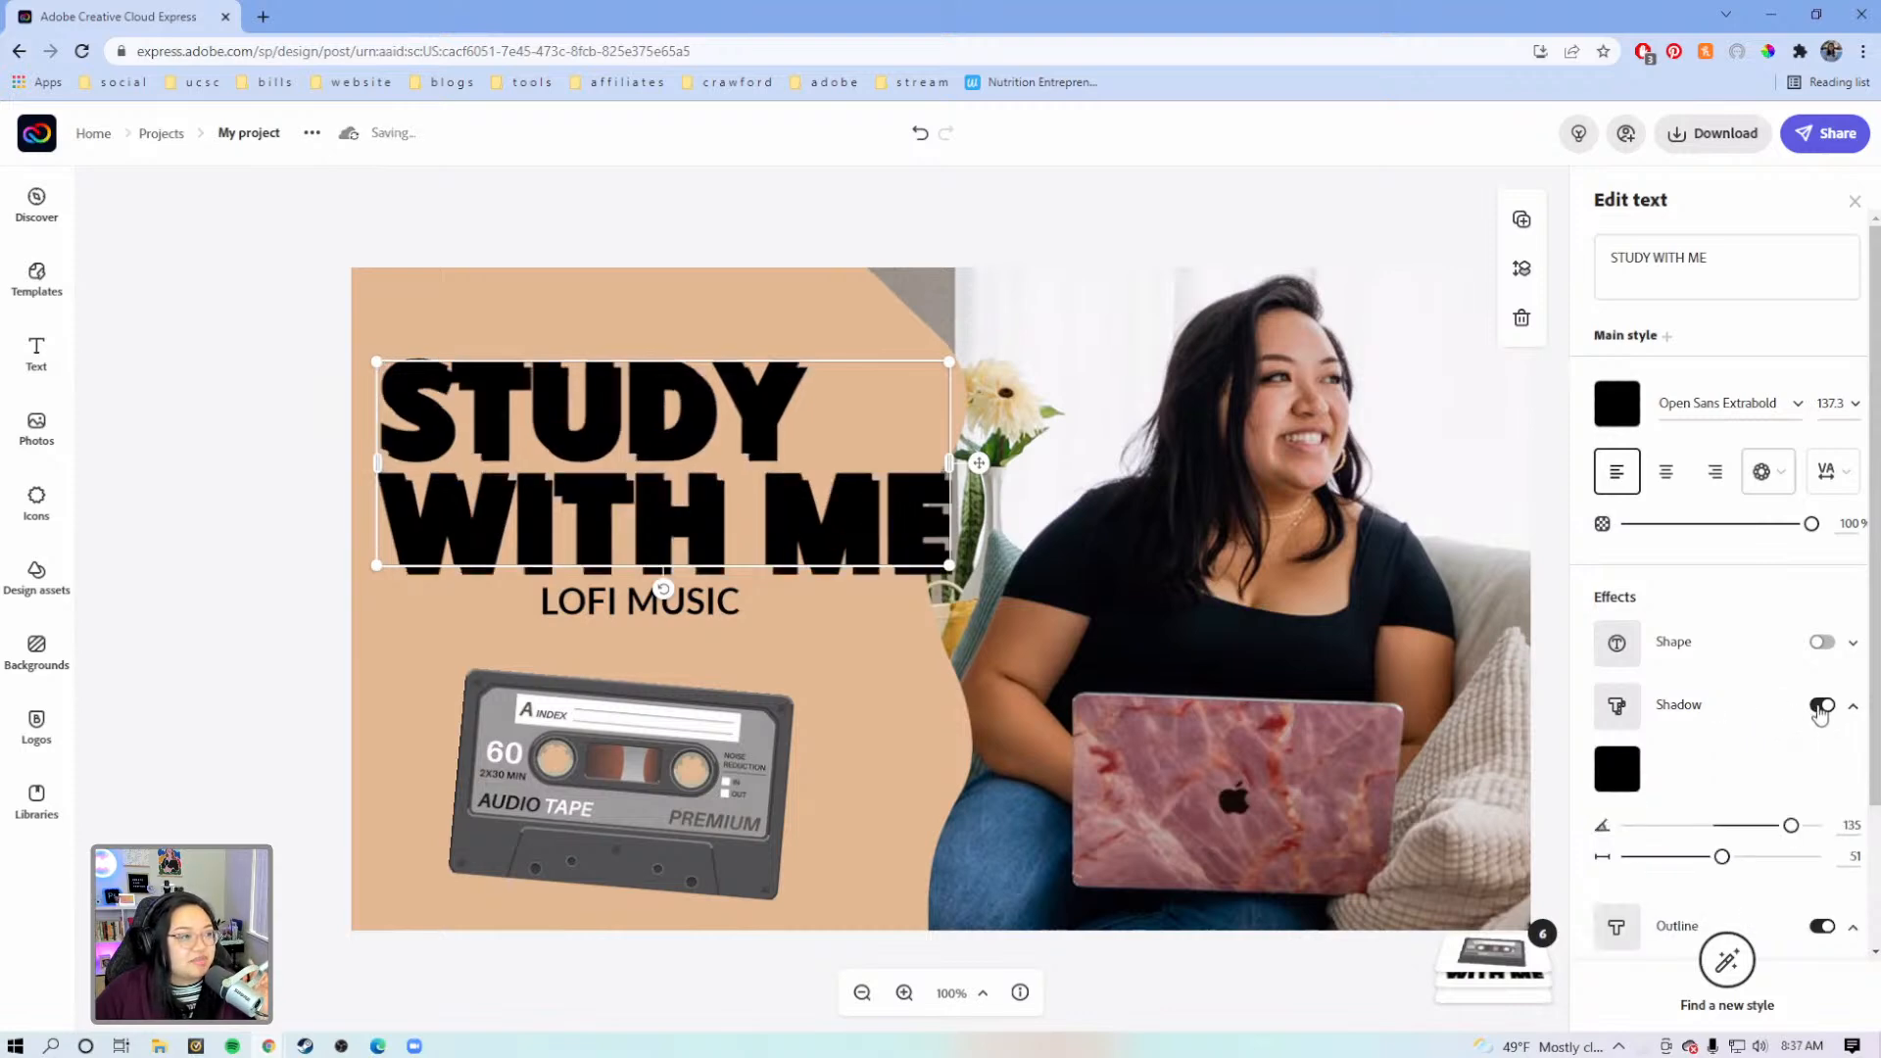
pyautogui.click(1618, 404)
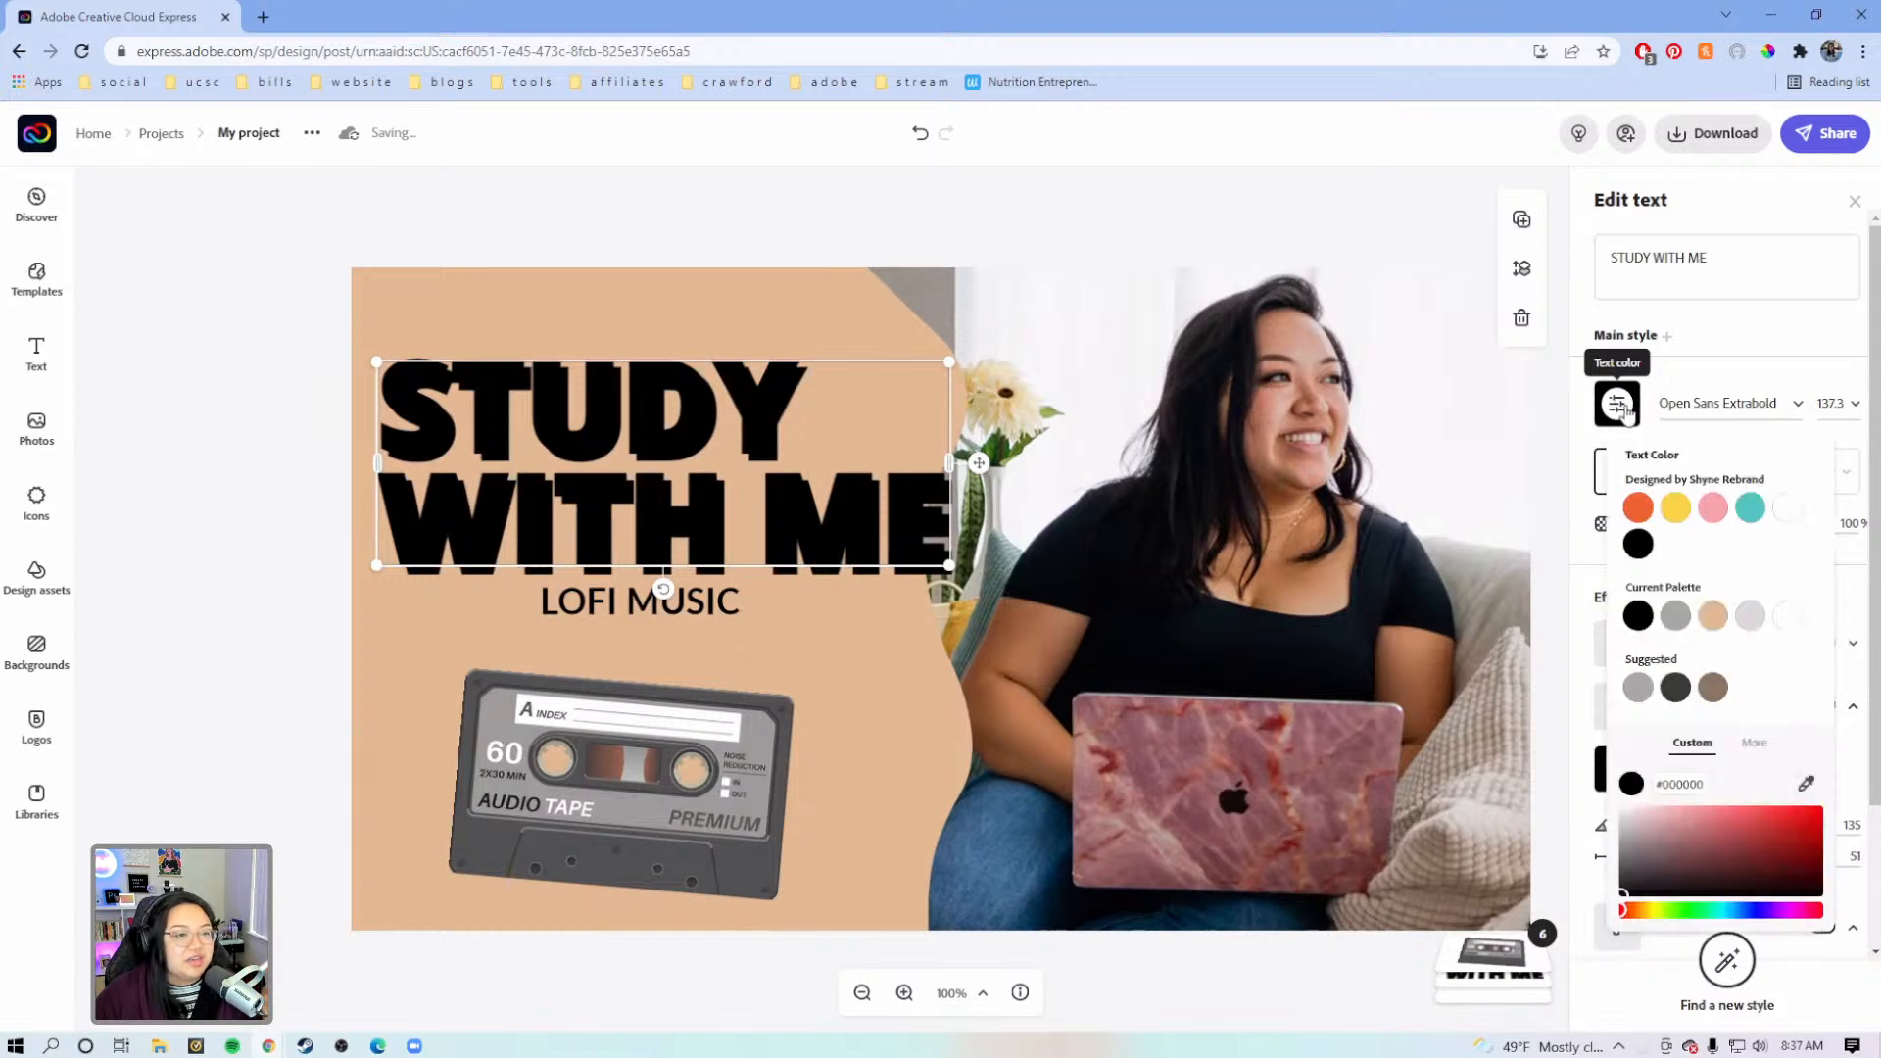
pyautogui.click(1781, 619)
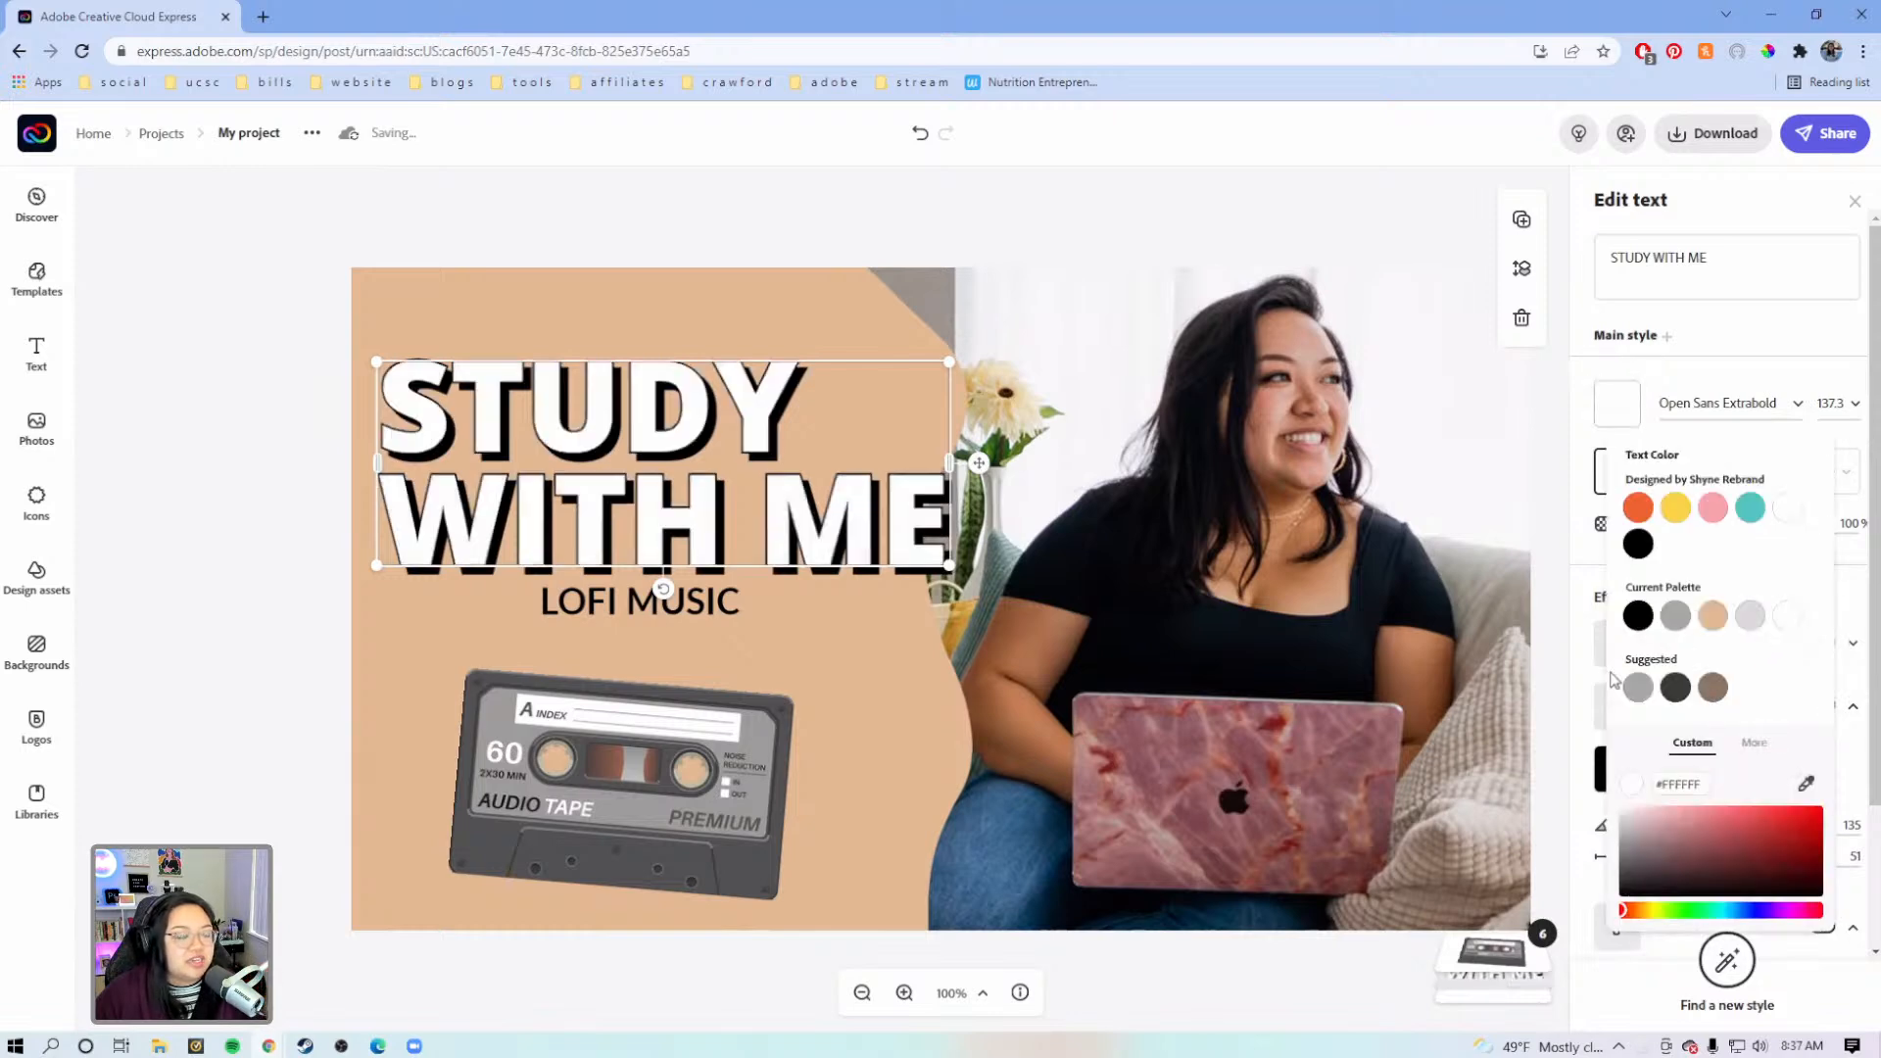
pyautogui.click(1857, 564)
# Set the title's shadow color to magenta #A00E93
pyautogui.scroll(-2, 1754, 737)
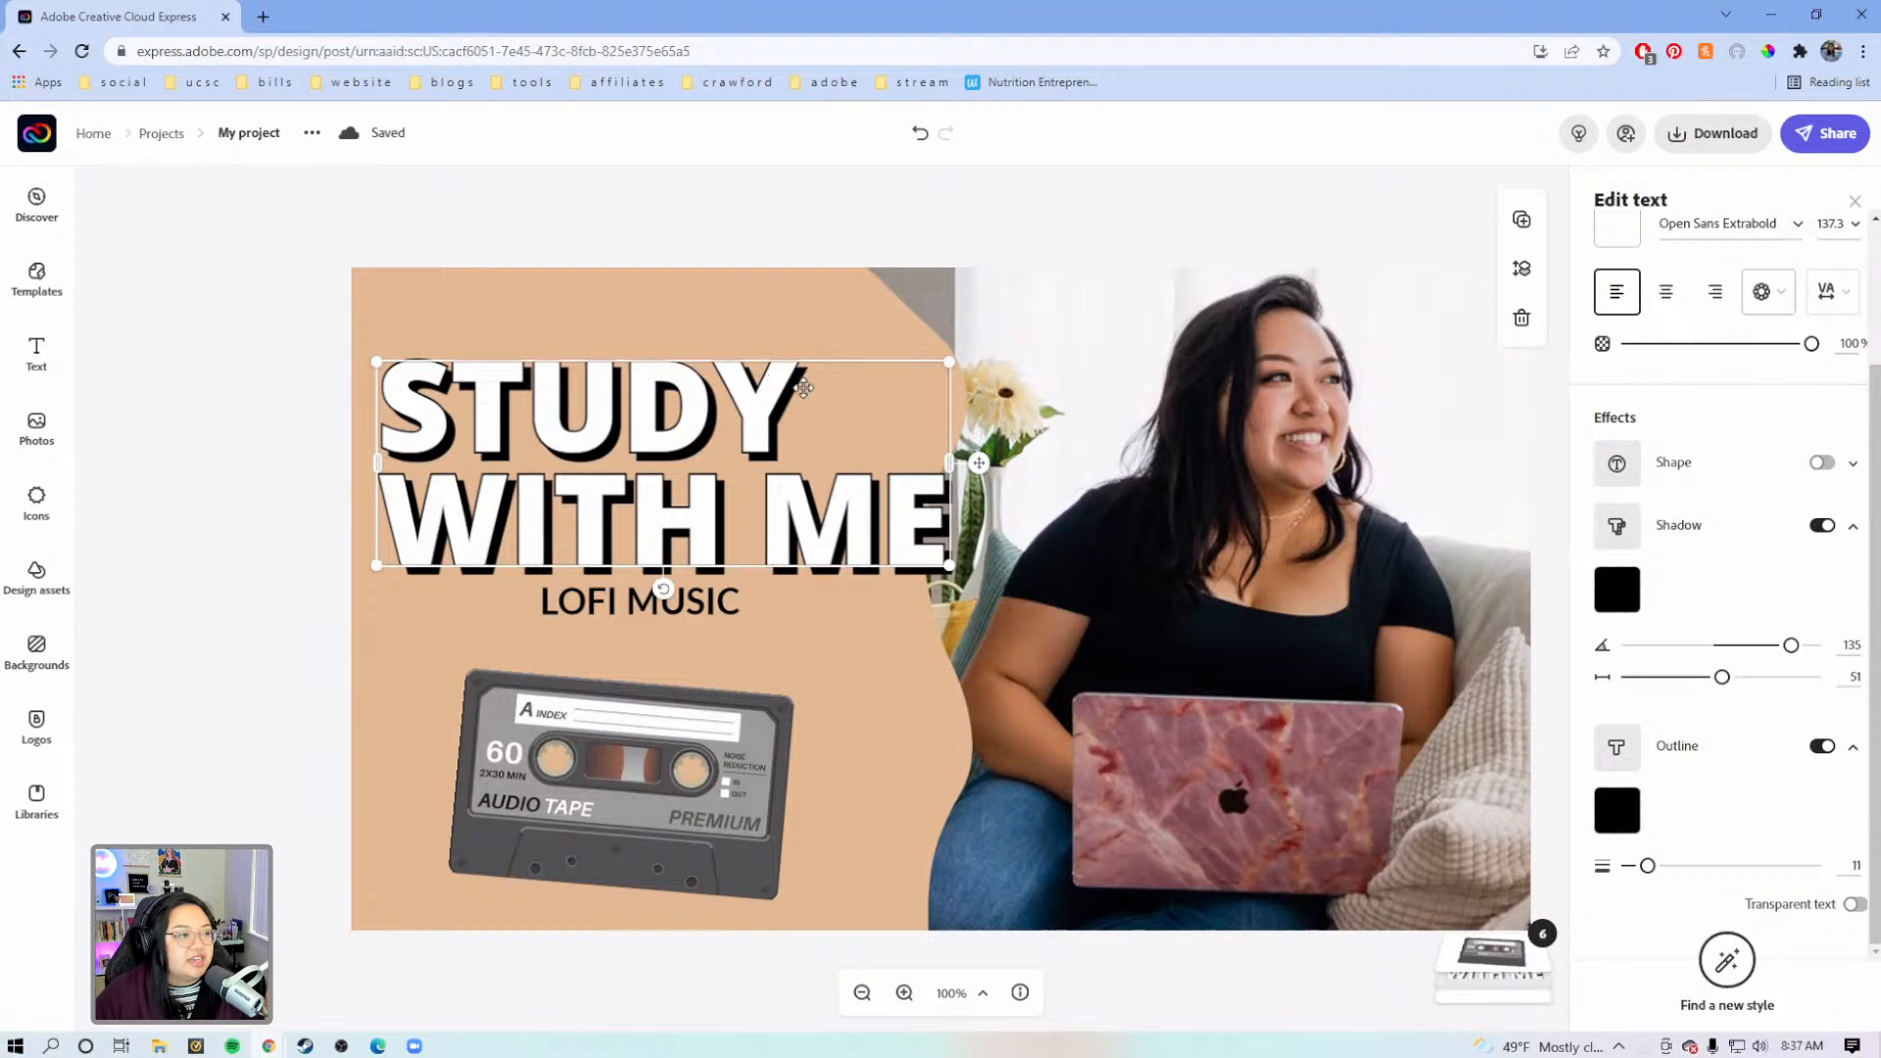
pyautogui.scroll(2, 1675, 510)
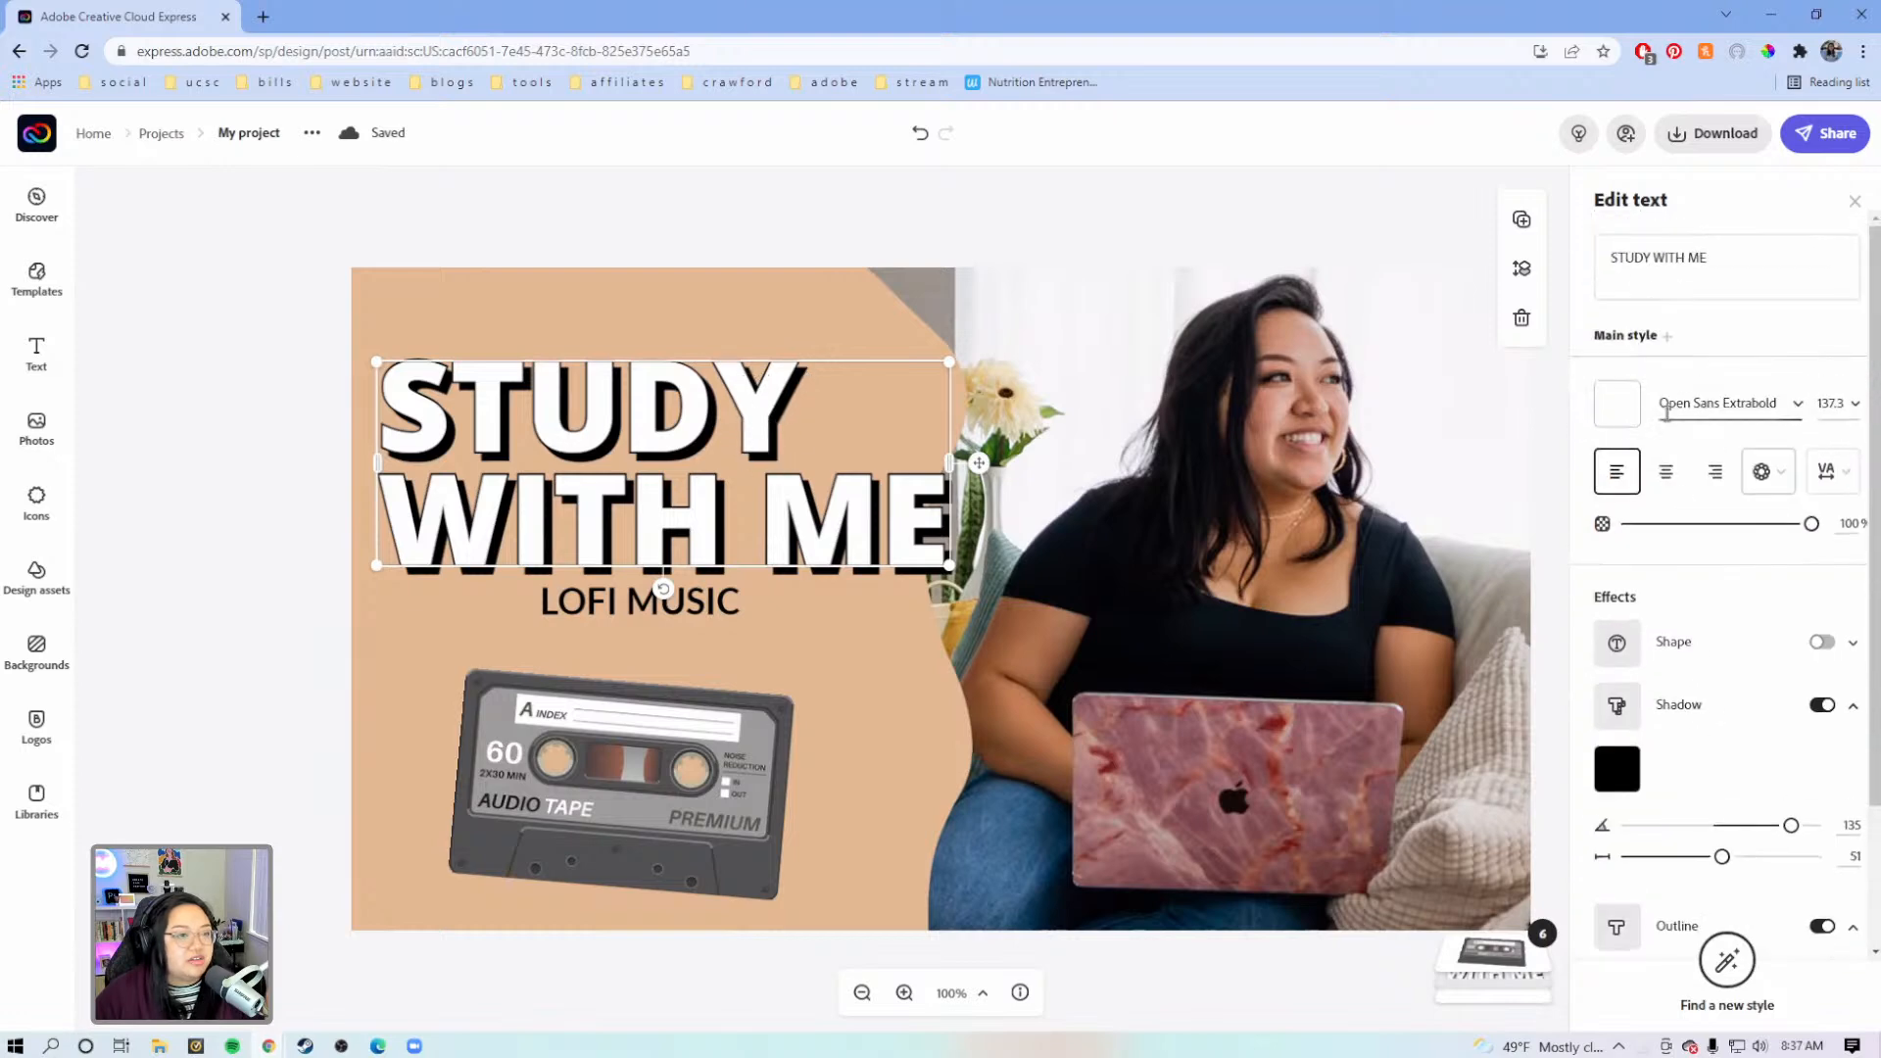
pyautogui.scroll(-2, 1764, 686)
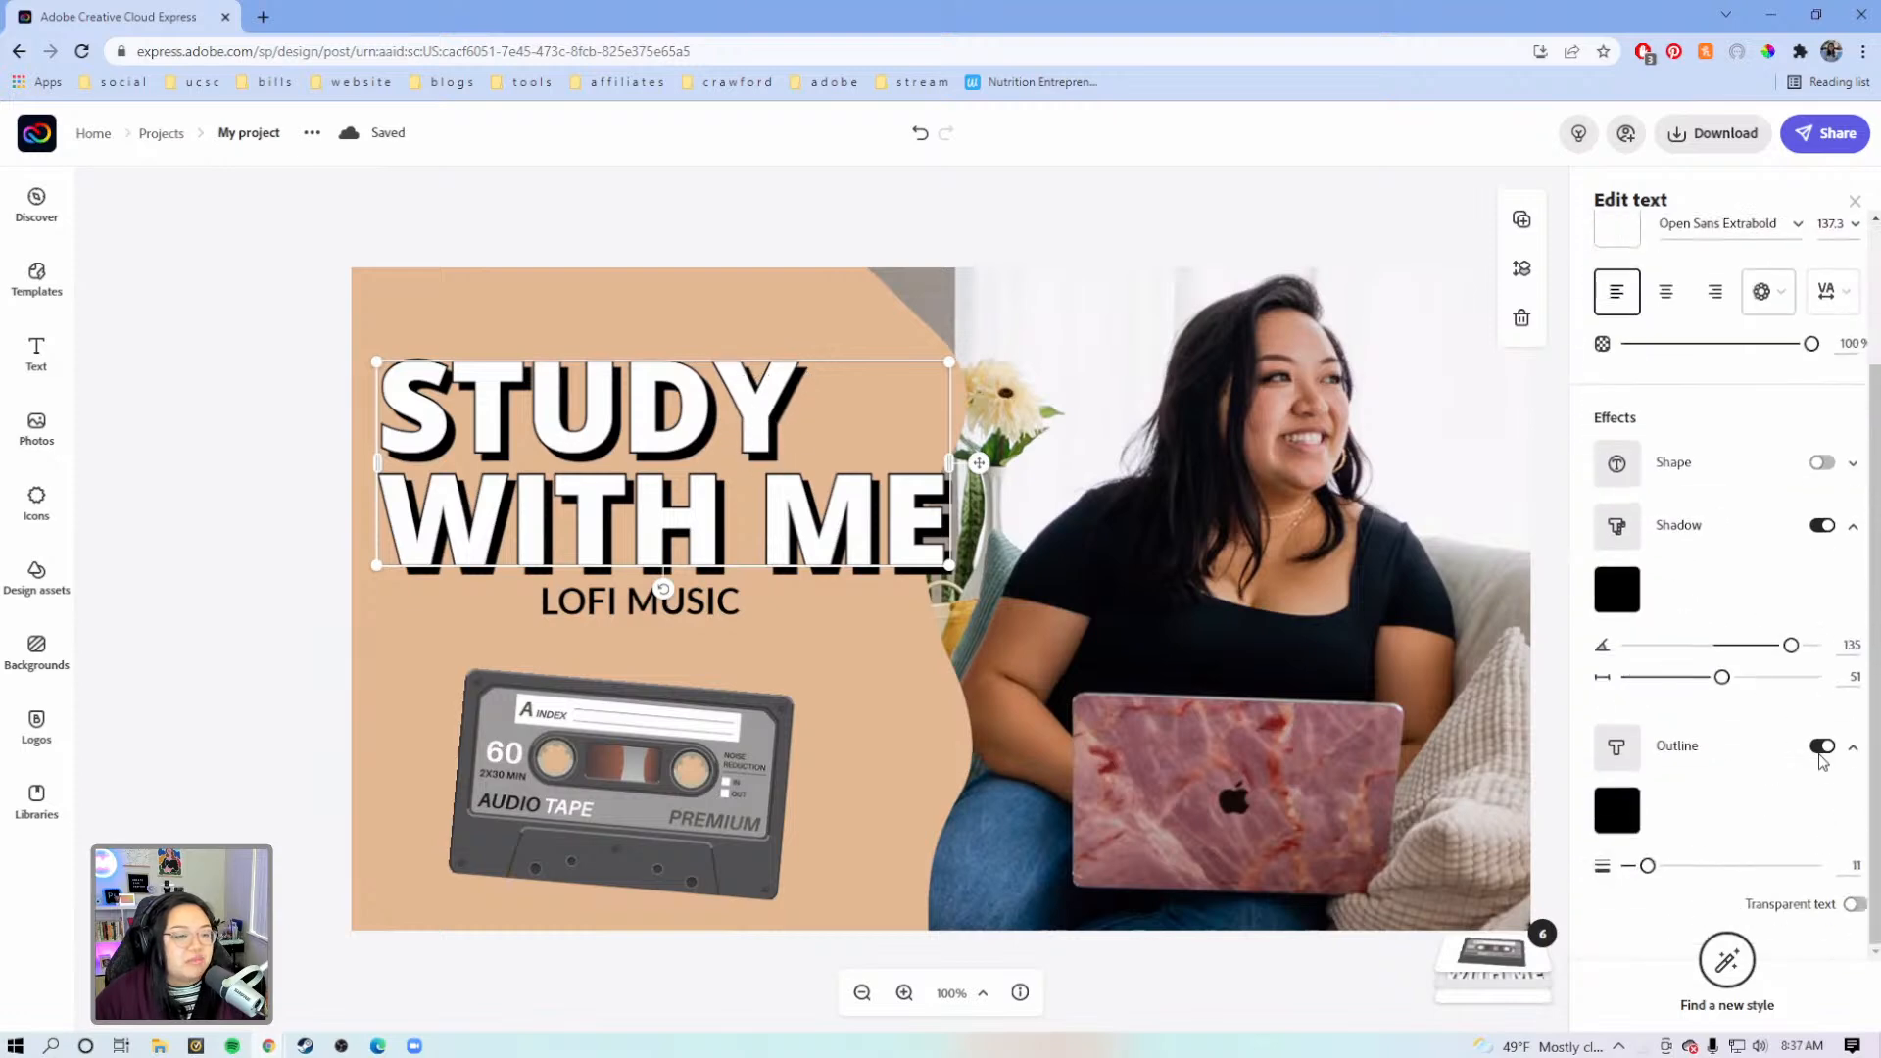
pyautogui.click(1853, 748)
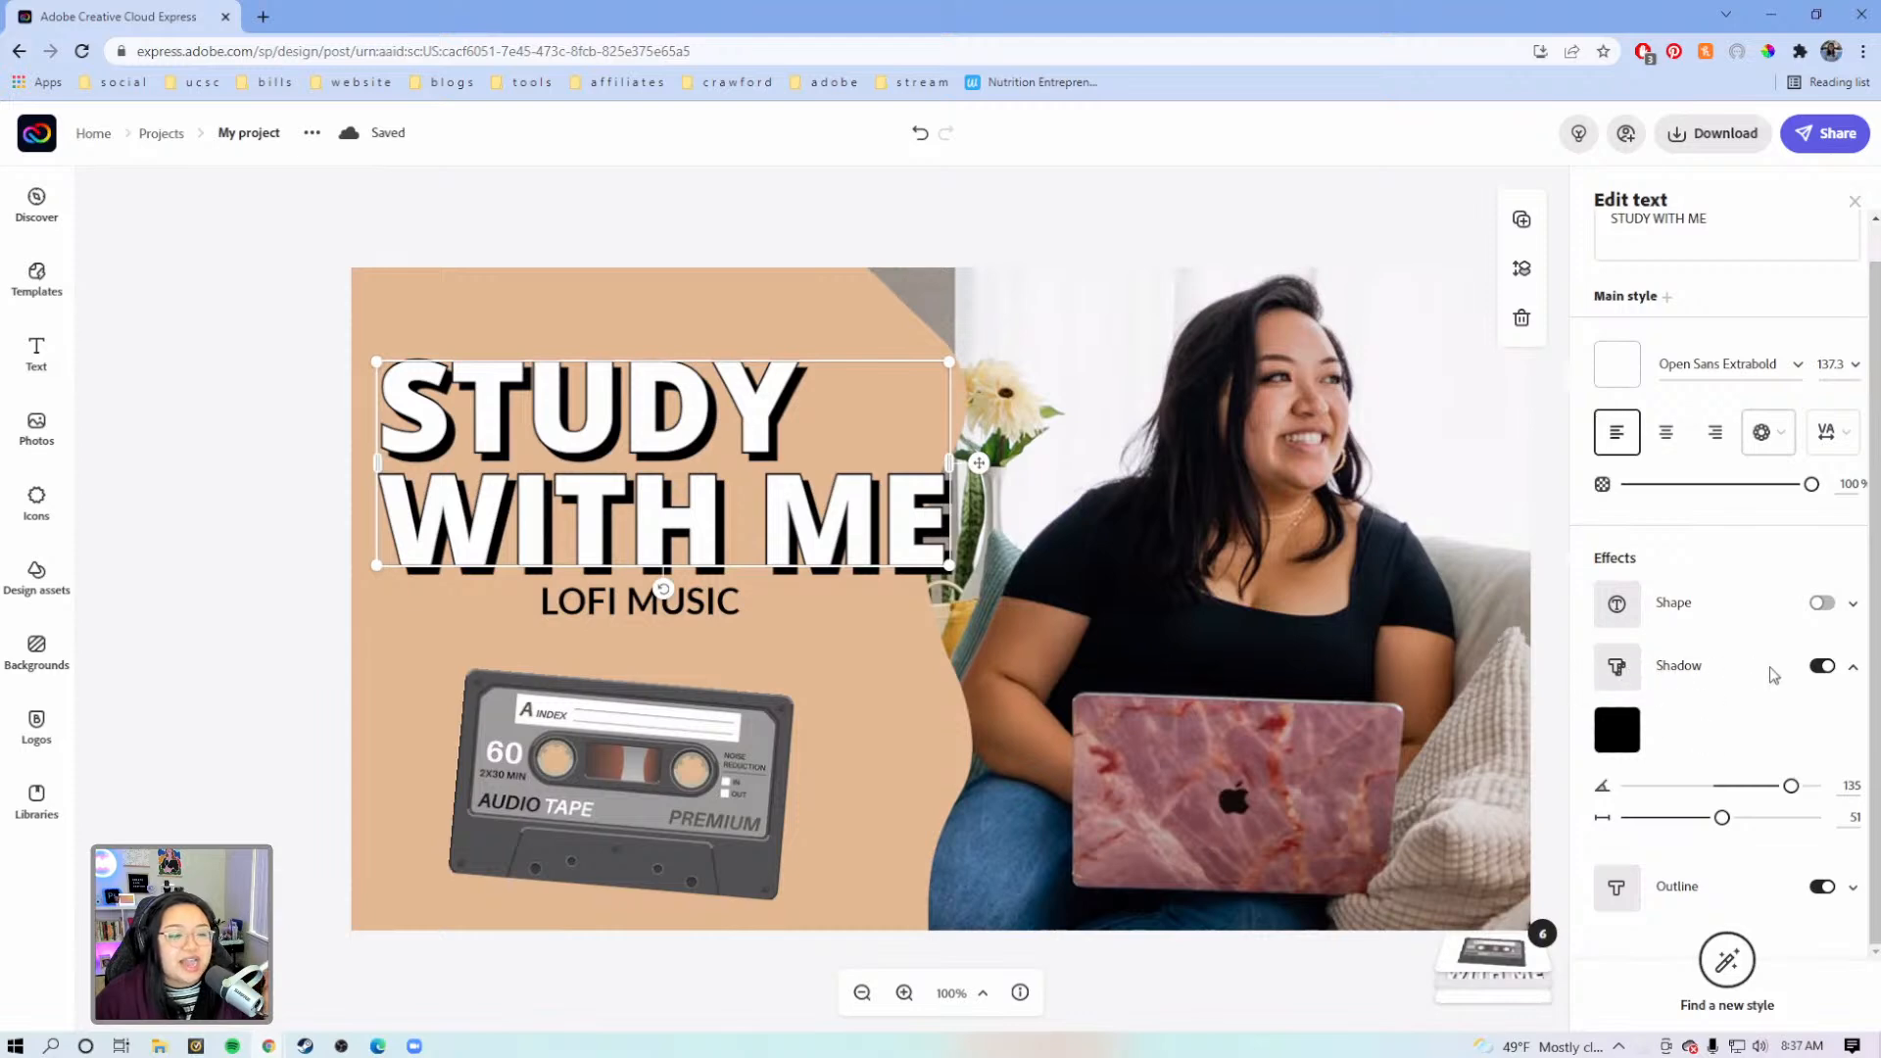
pyautogui.click(1615, 730)
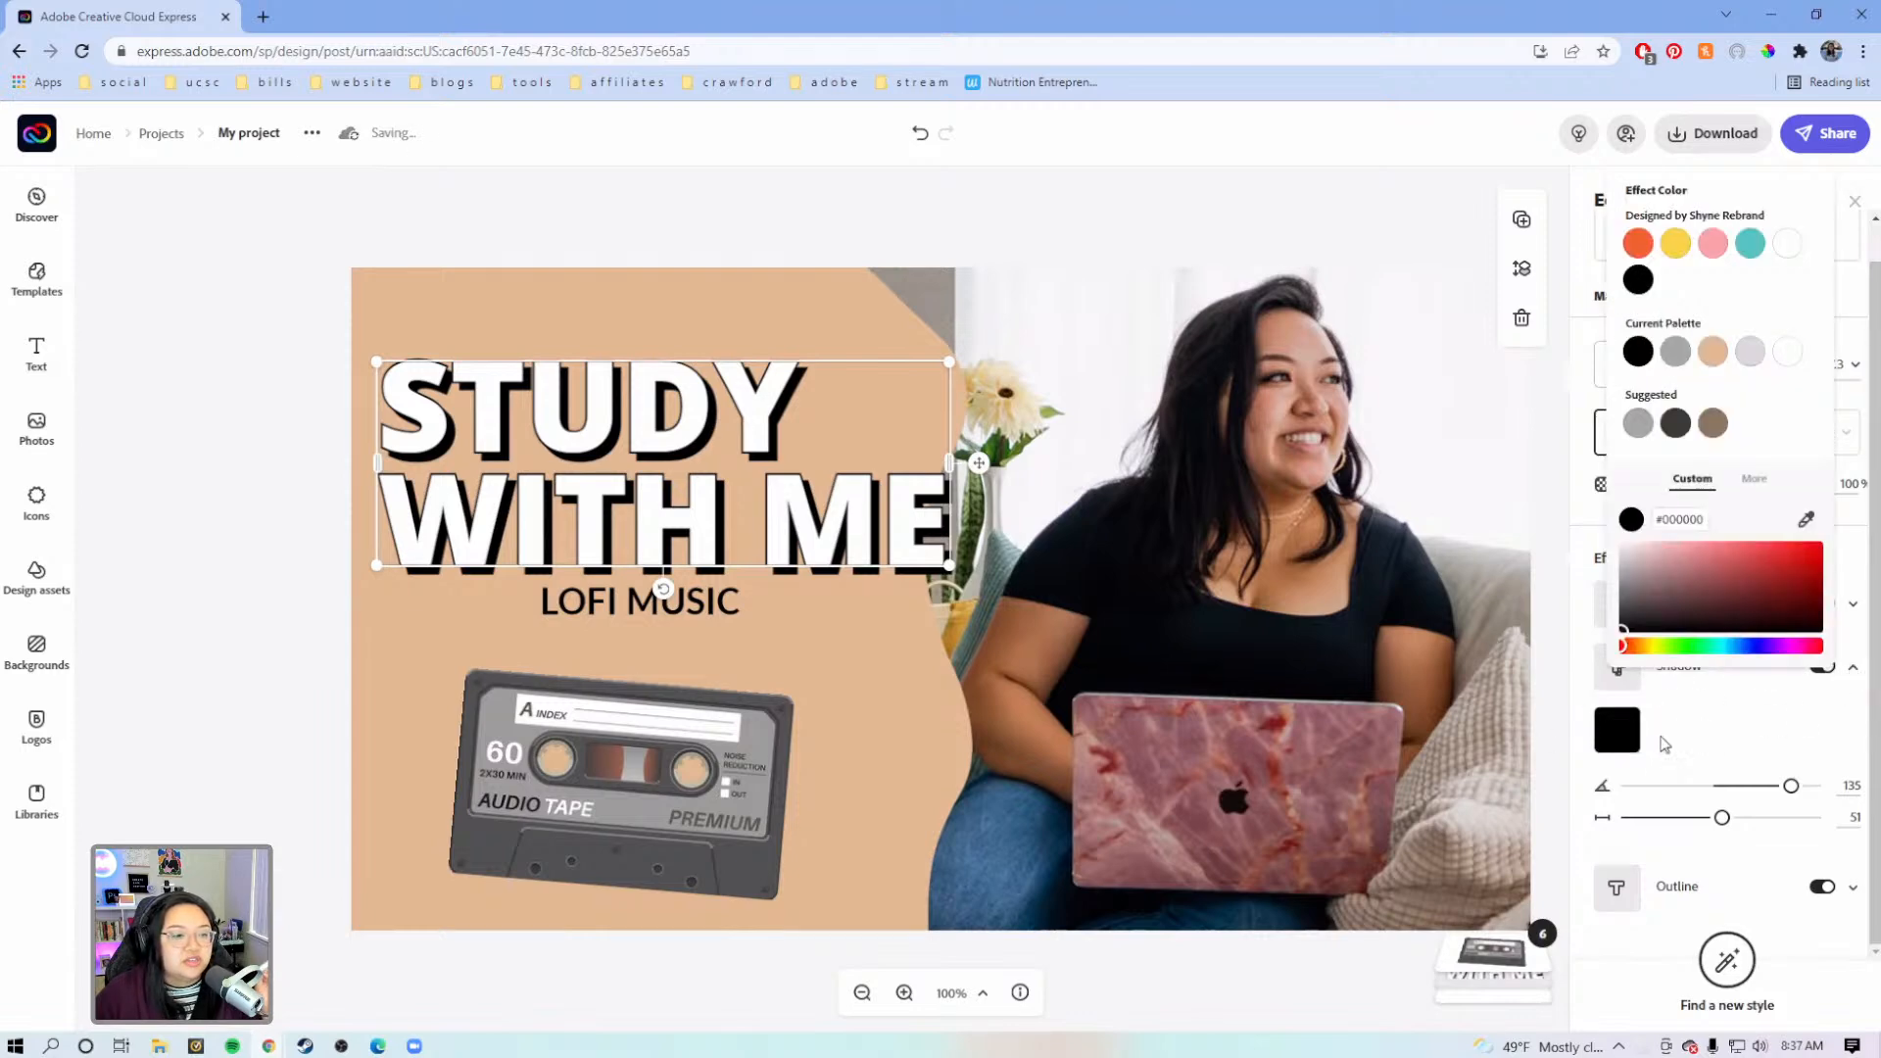
pyautogui.click(1793, 647)
pyautogui.click(1801, 578)
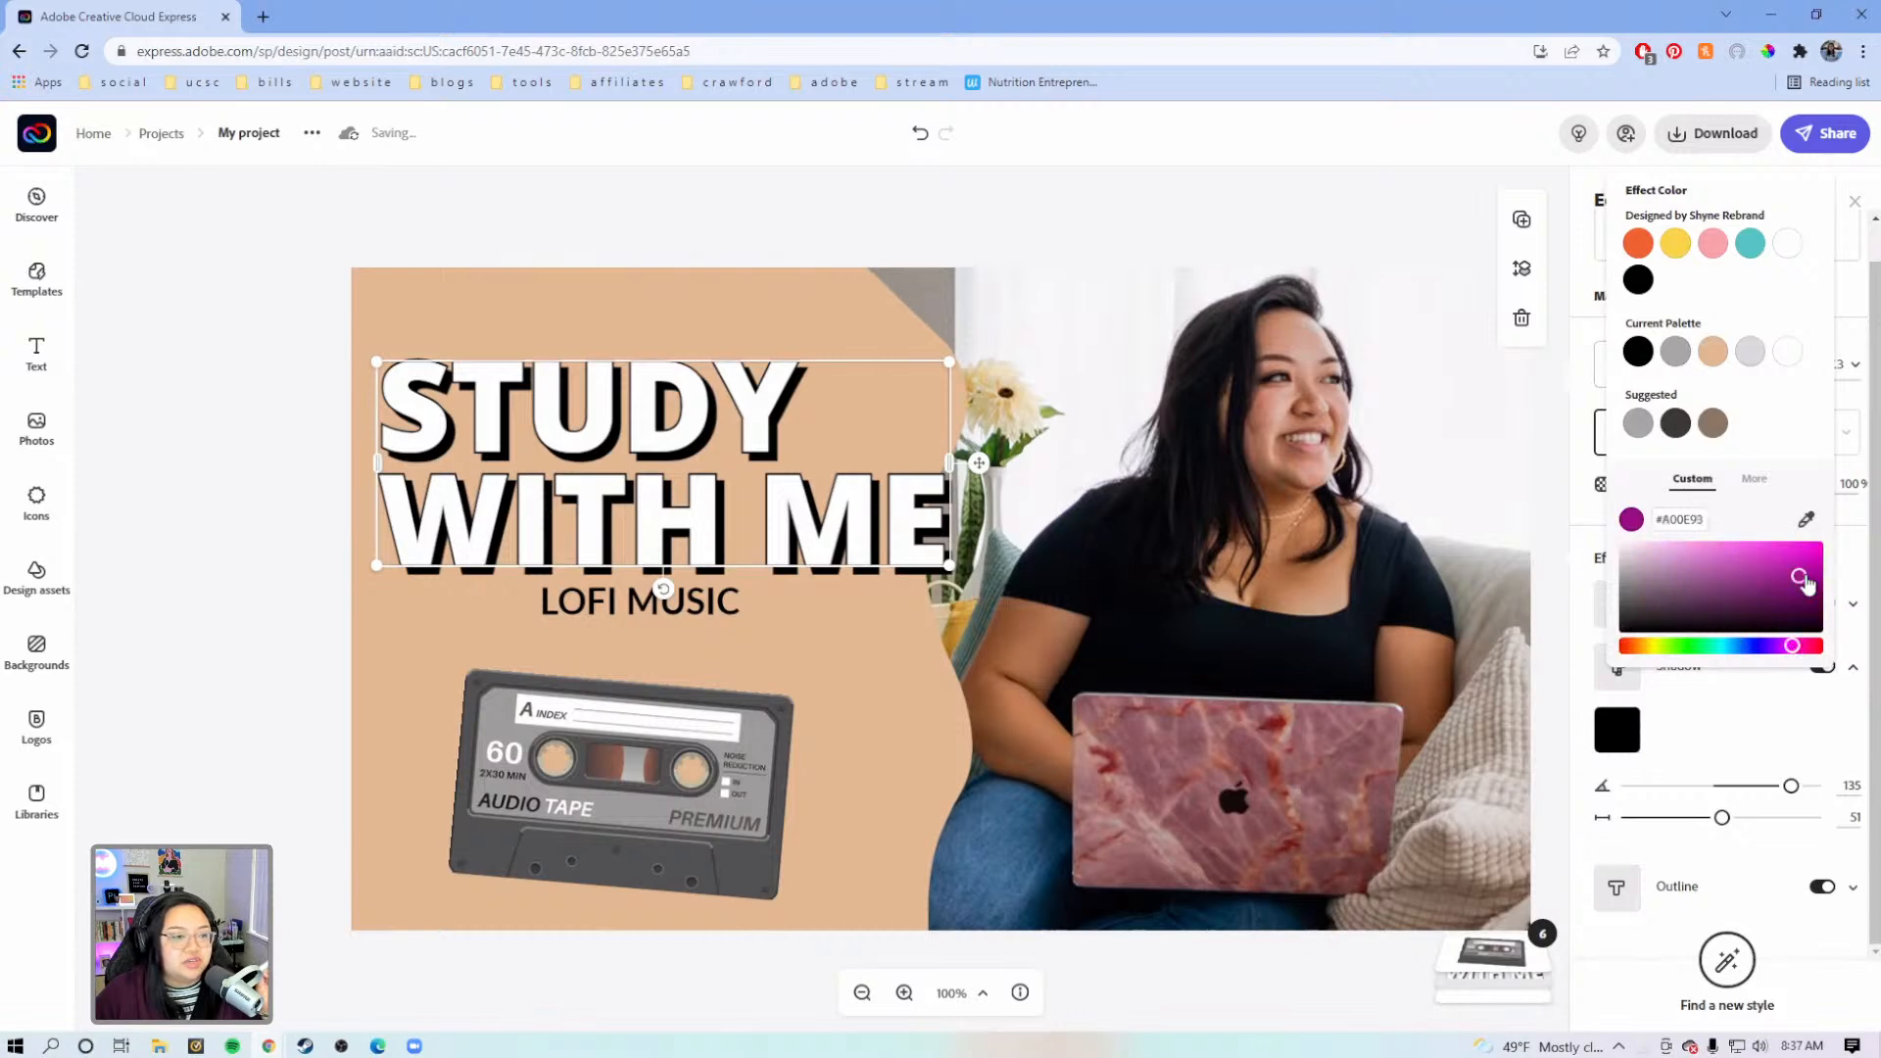
# Recolor the title's shadow with the dusty pink sampled from the laptop cover in the photo
pyautogui.click(1811, 517)
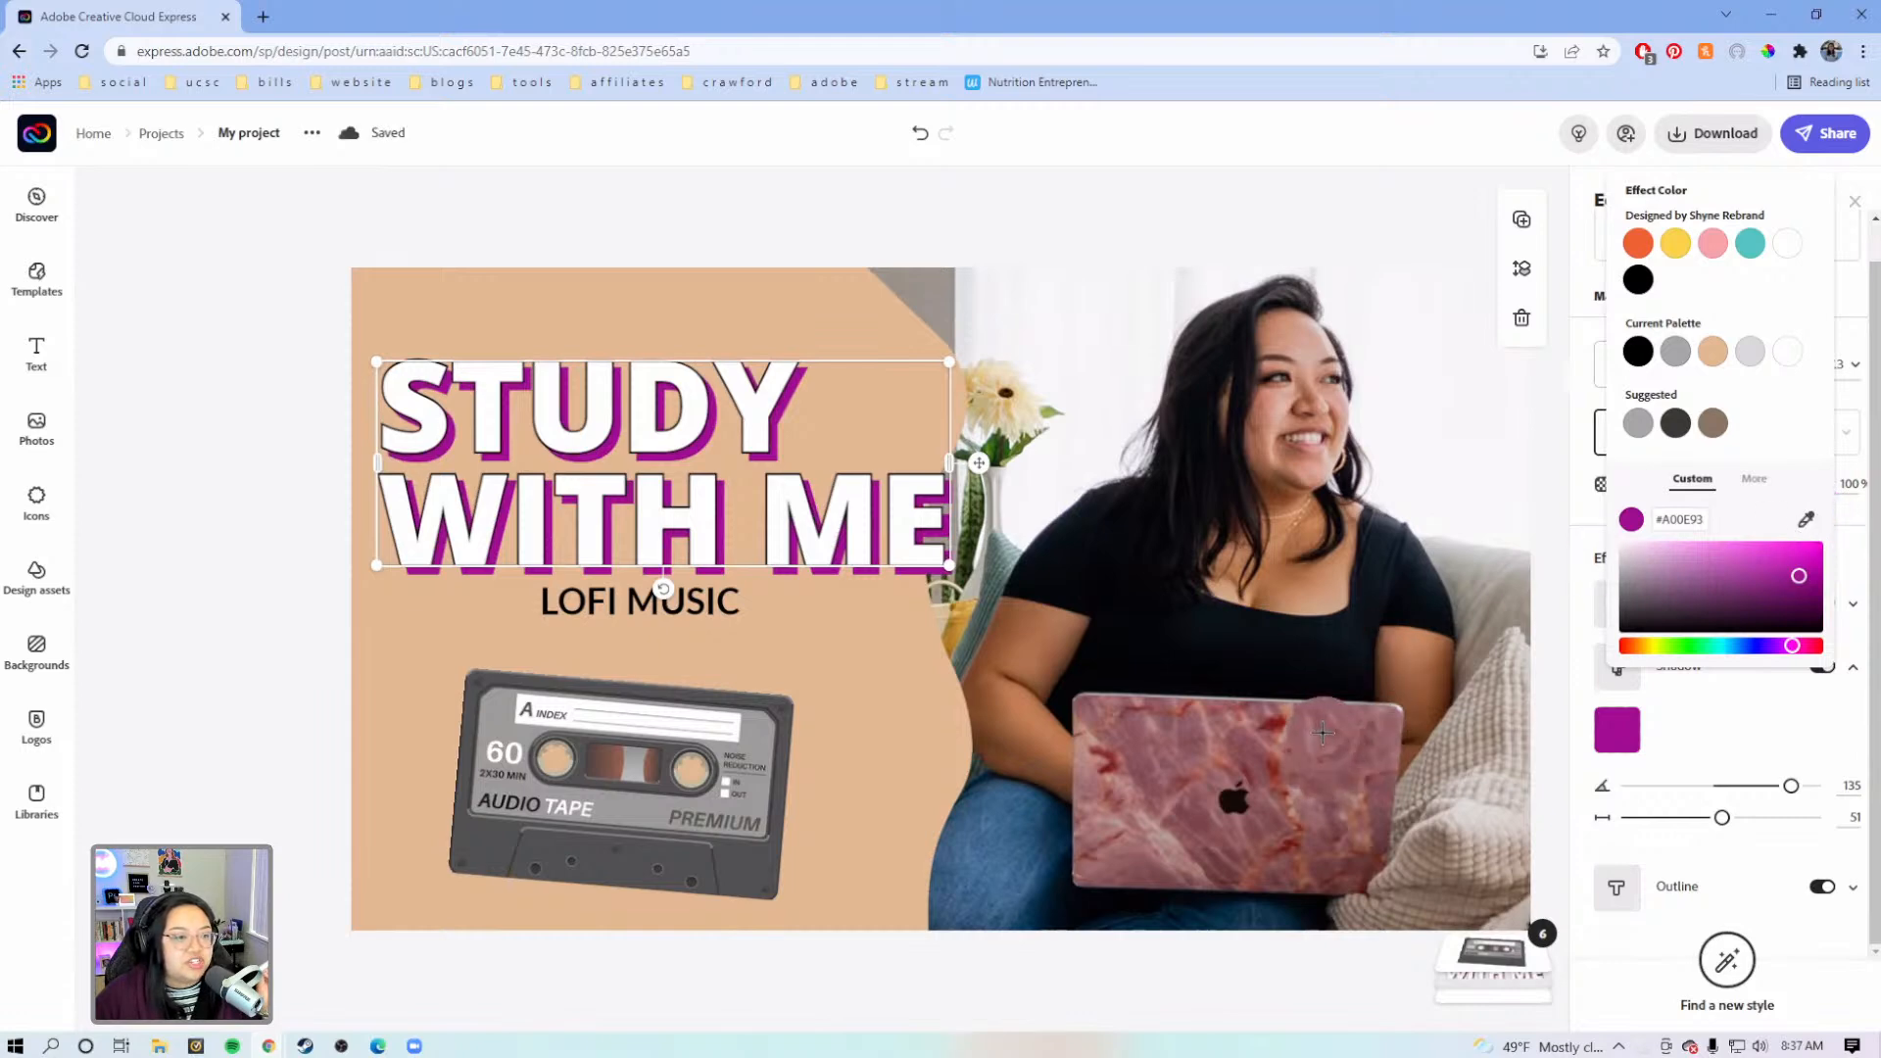
pyautogui.click(1203, 727)
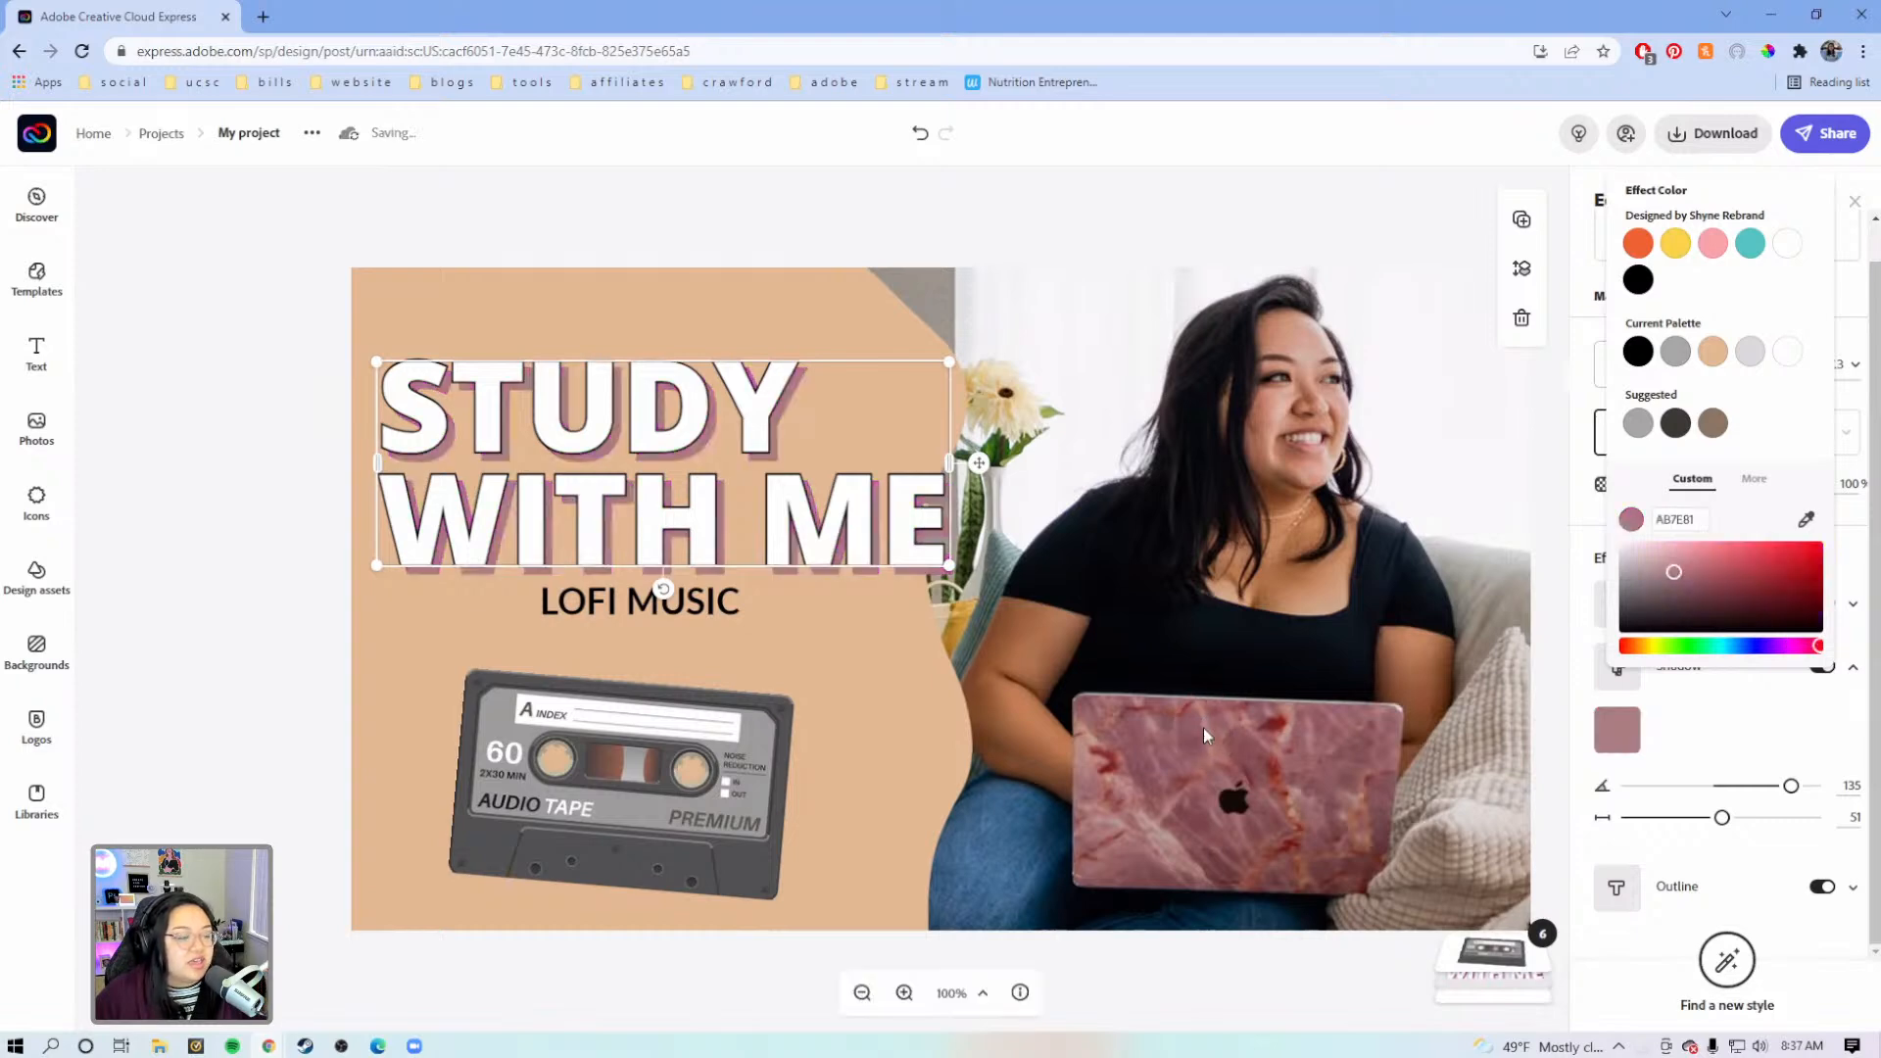
pyautogui.click(1565, 545)
pyautogui.click(1009, 204)
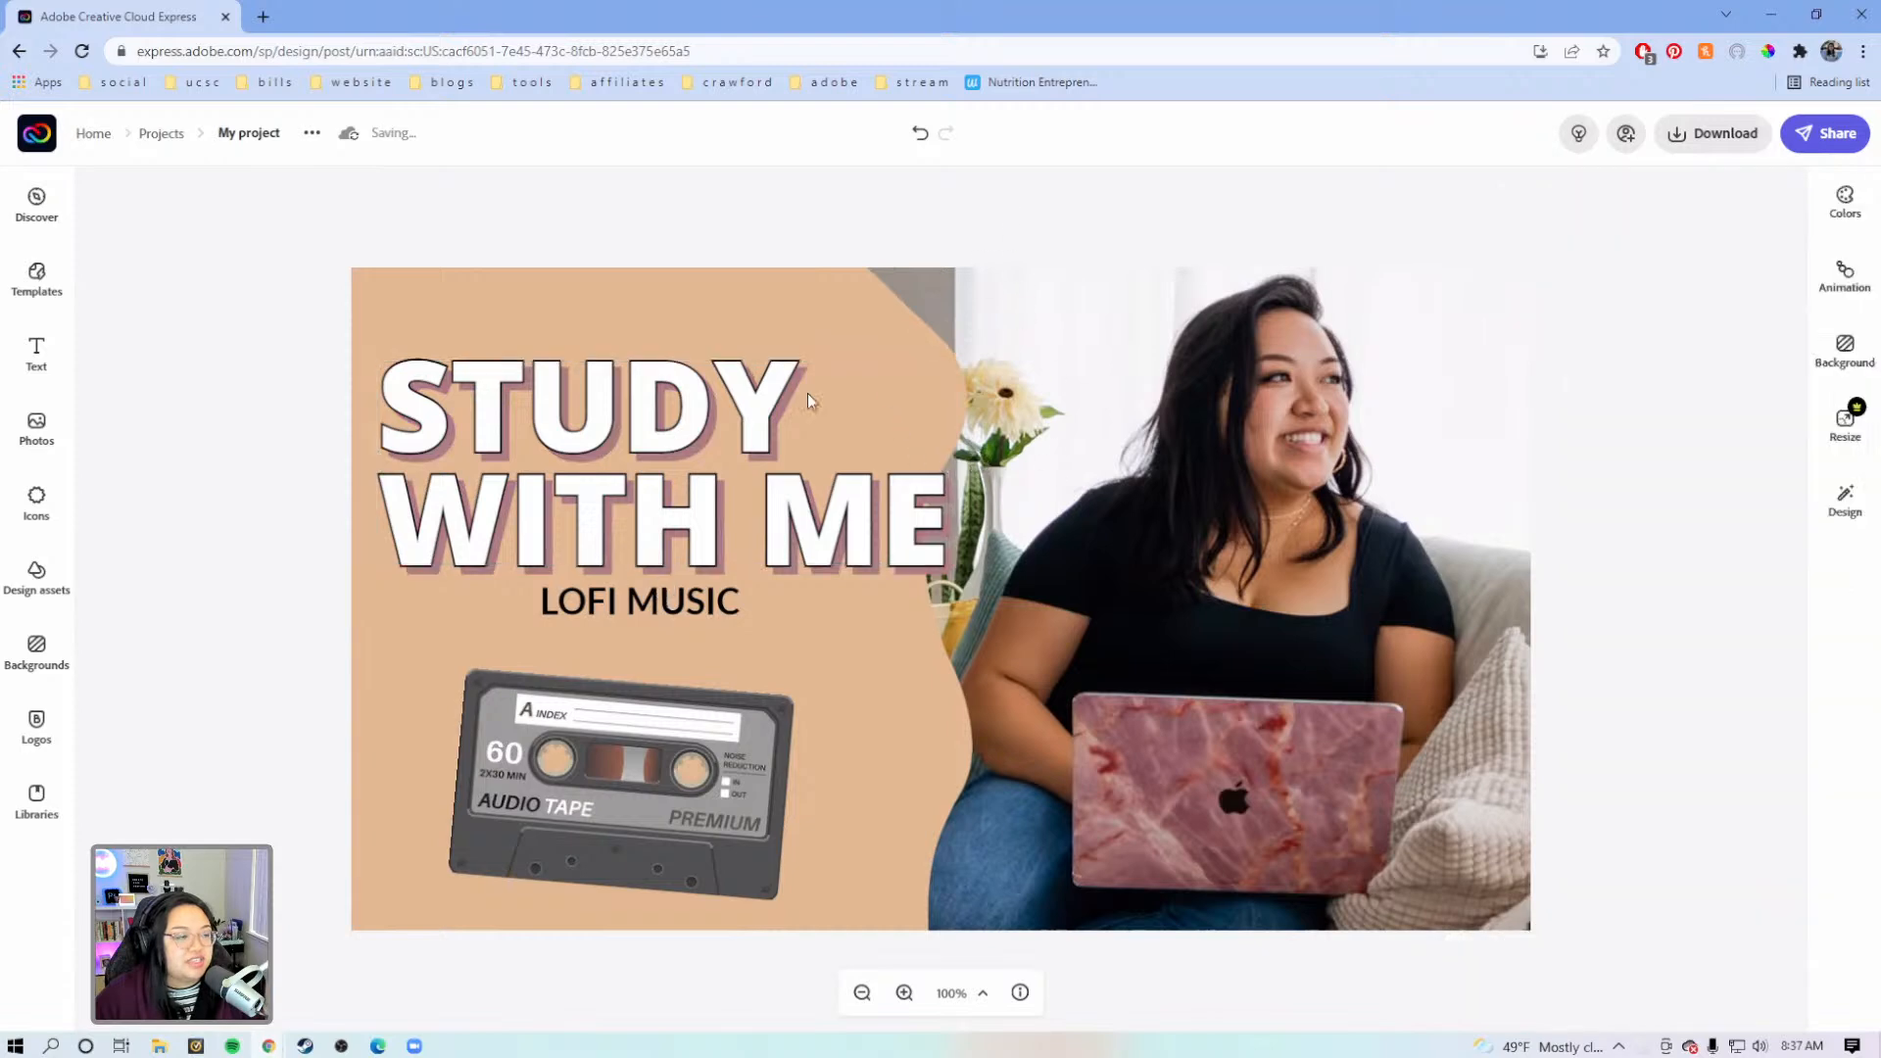
# Change the title's shadow color to deep magenta #B3086D
pyautogui.click(941, 526)
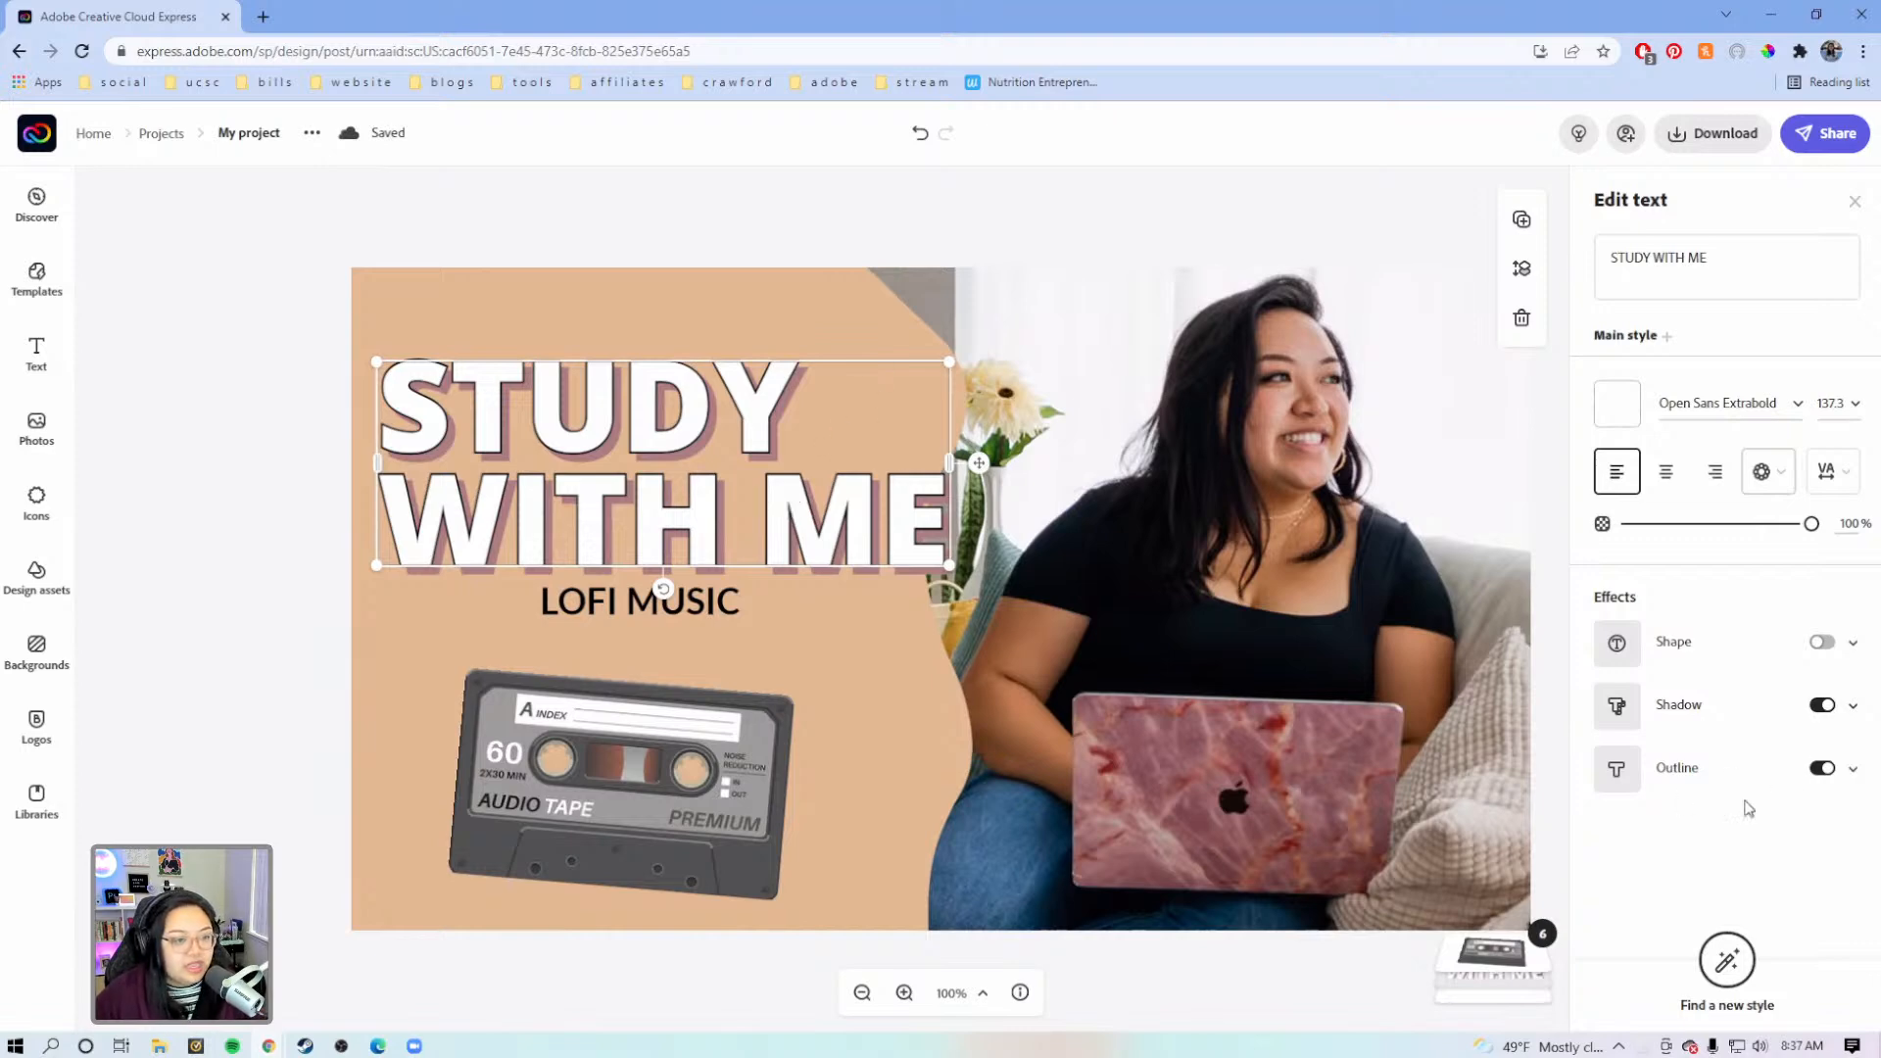
pyautogui.click(1818, 707)
pyautogui.click(1821, 705)
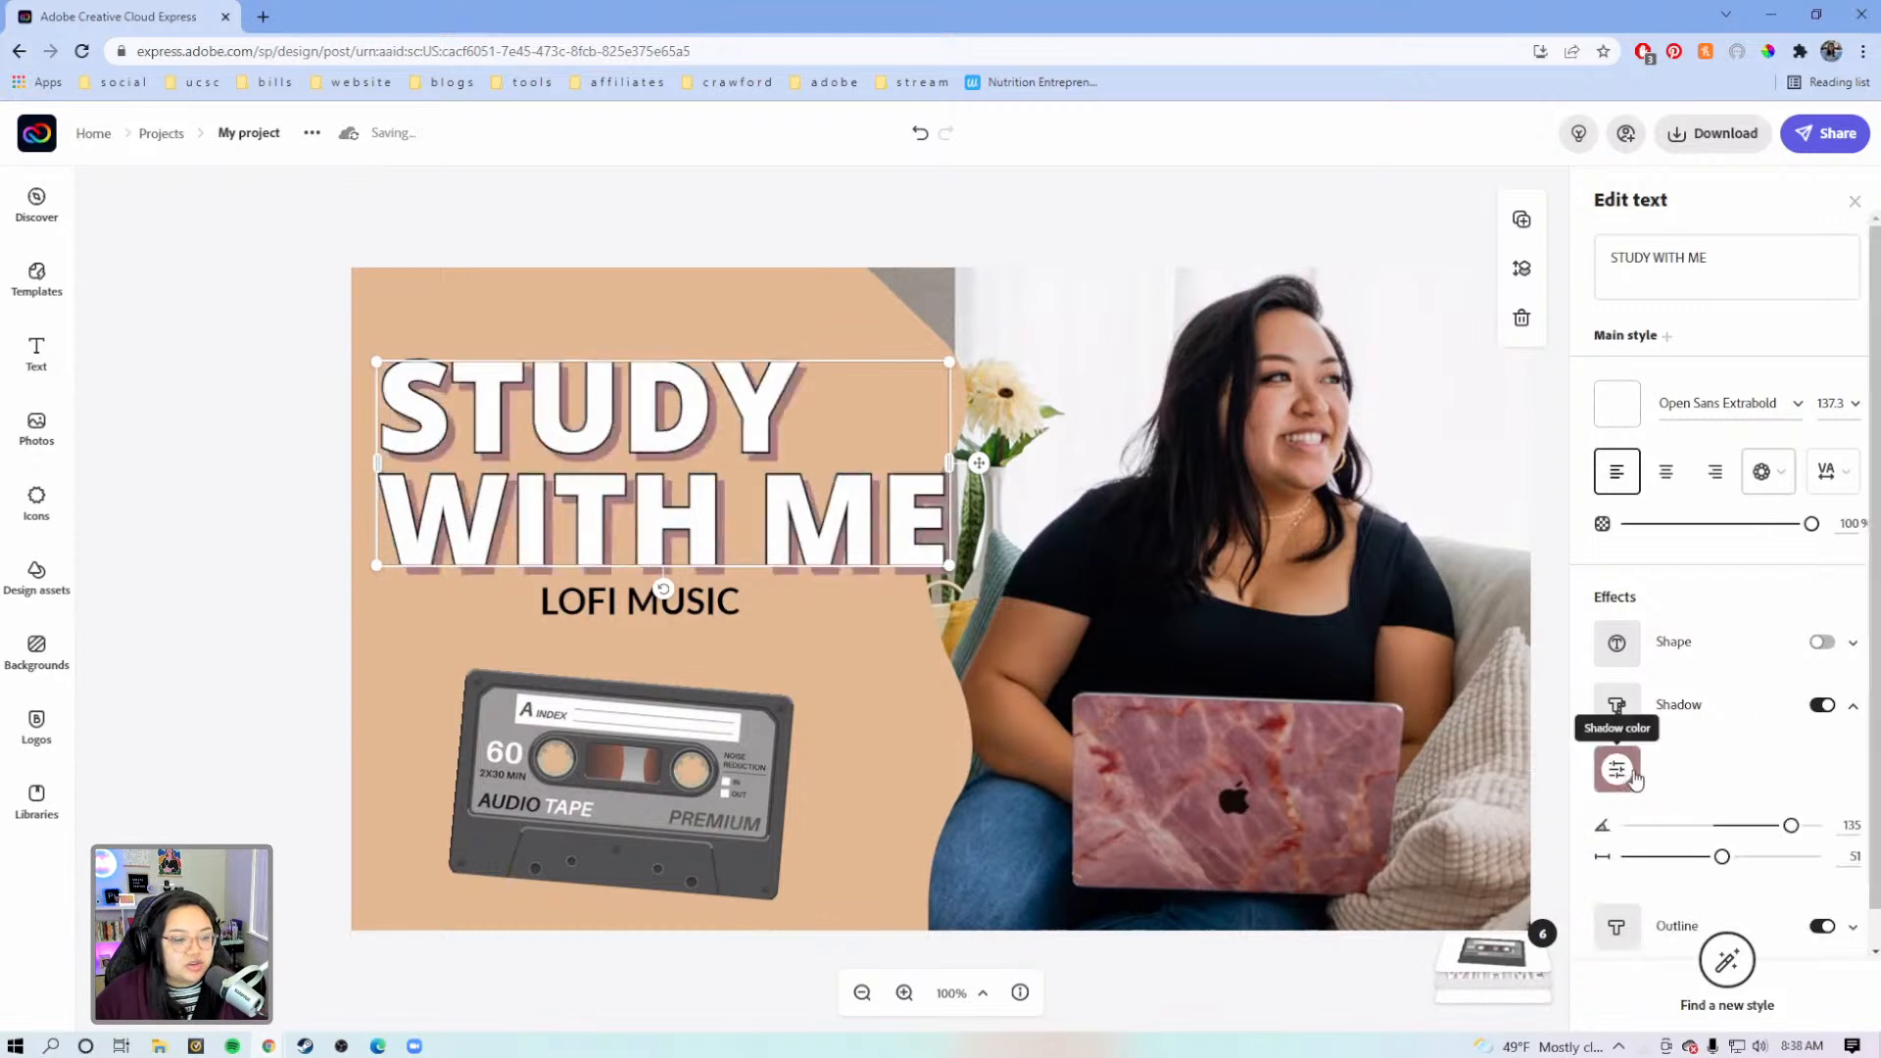
pyautogui.click(1617, 770)
pyautogui.moveTo(1826, 688); pyautogui.dragTo(1810, 691)
pyautogui.click(1760, 607)
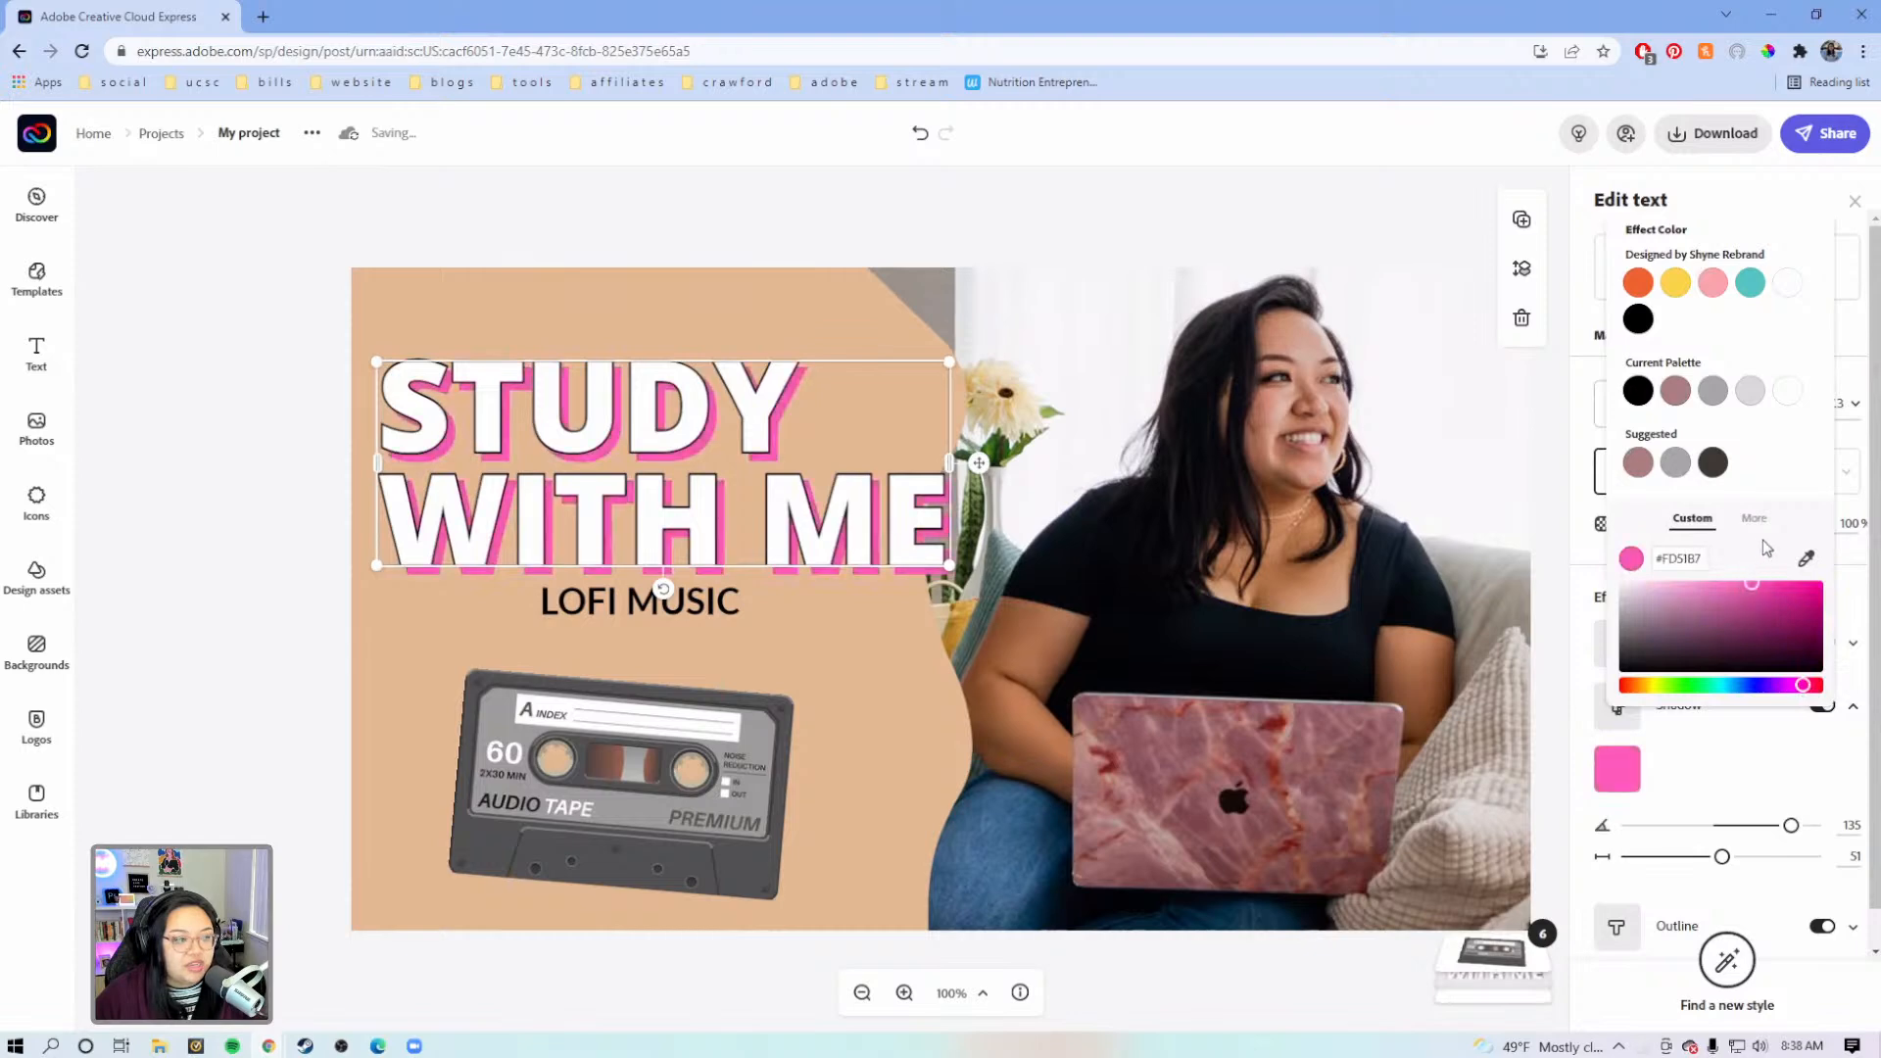
pyautogui.moveTo(1776, 614); pyautogui.dragTo(1817, 617)
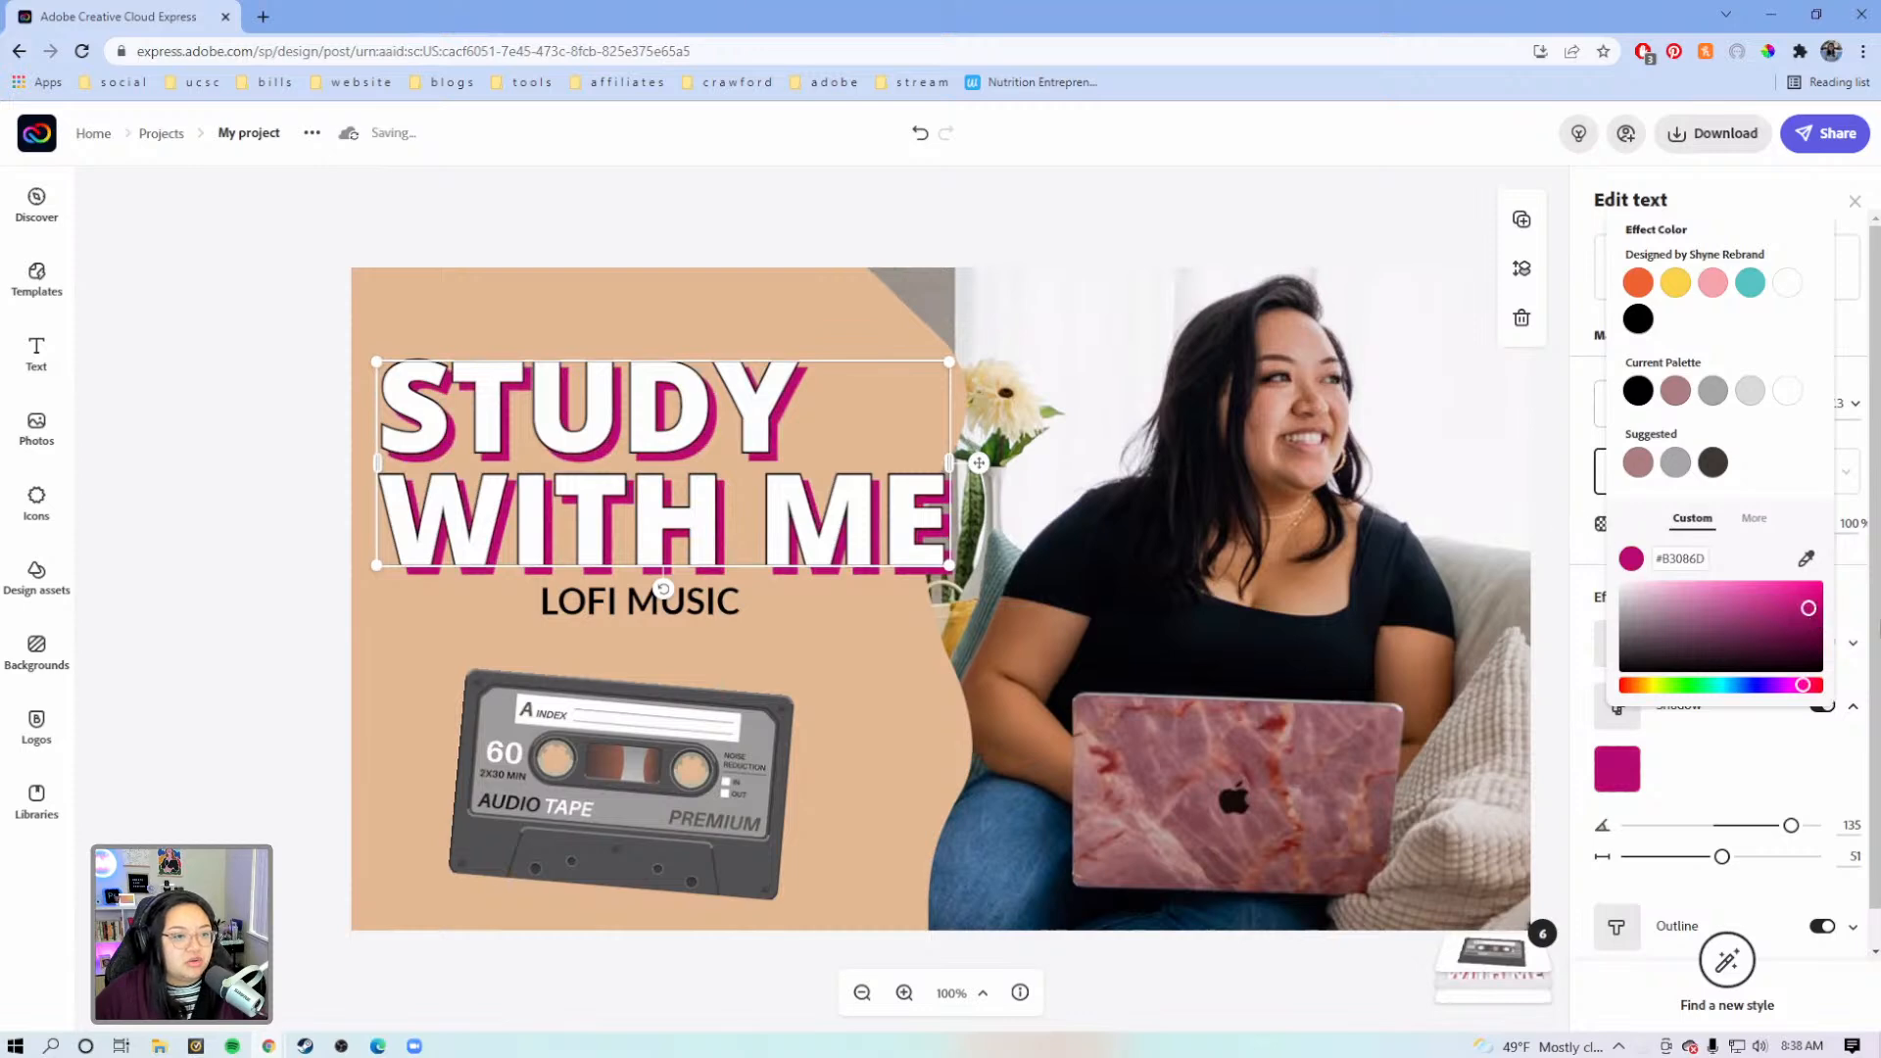
pyautogui.click(1544, 569)
# Move the "Lofi music" subtitle slightly down, into the gap between the title and the cassette image
pyautogui.click(673, 605)
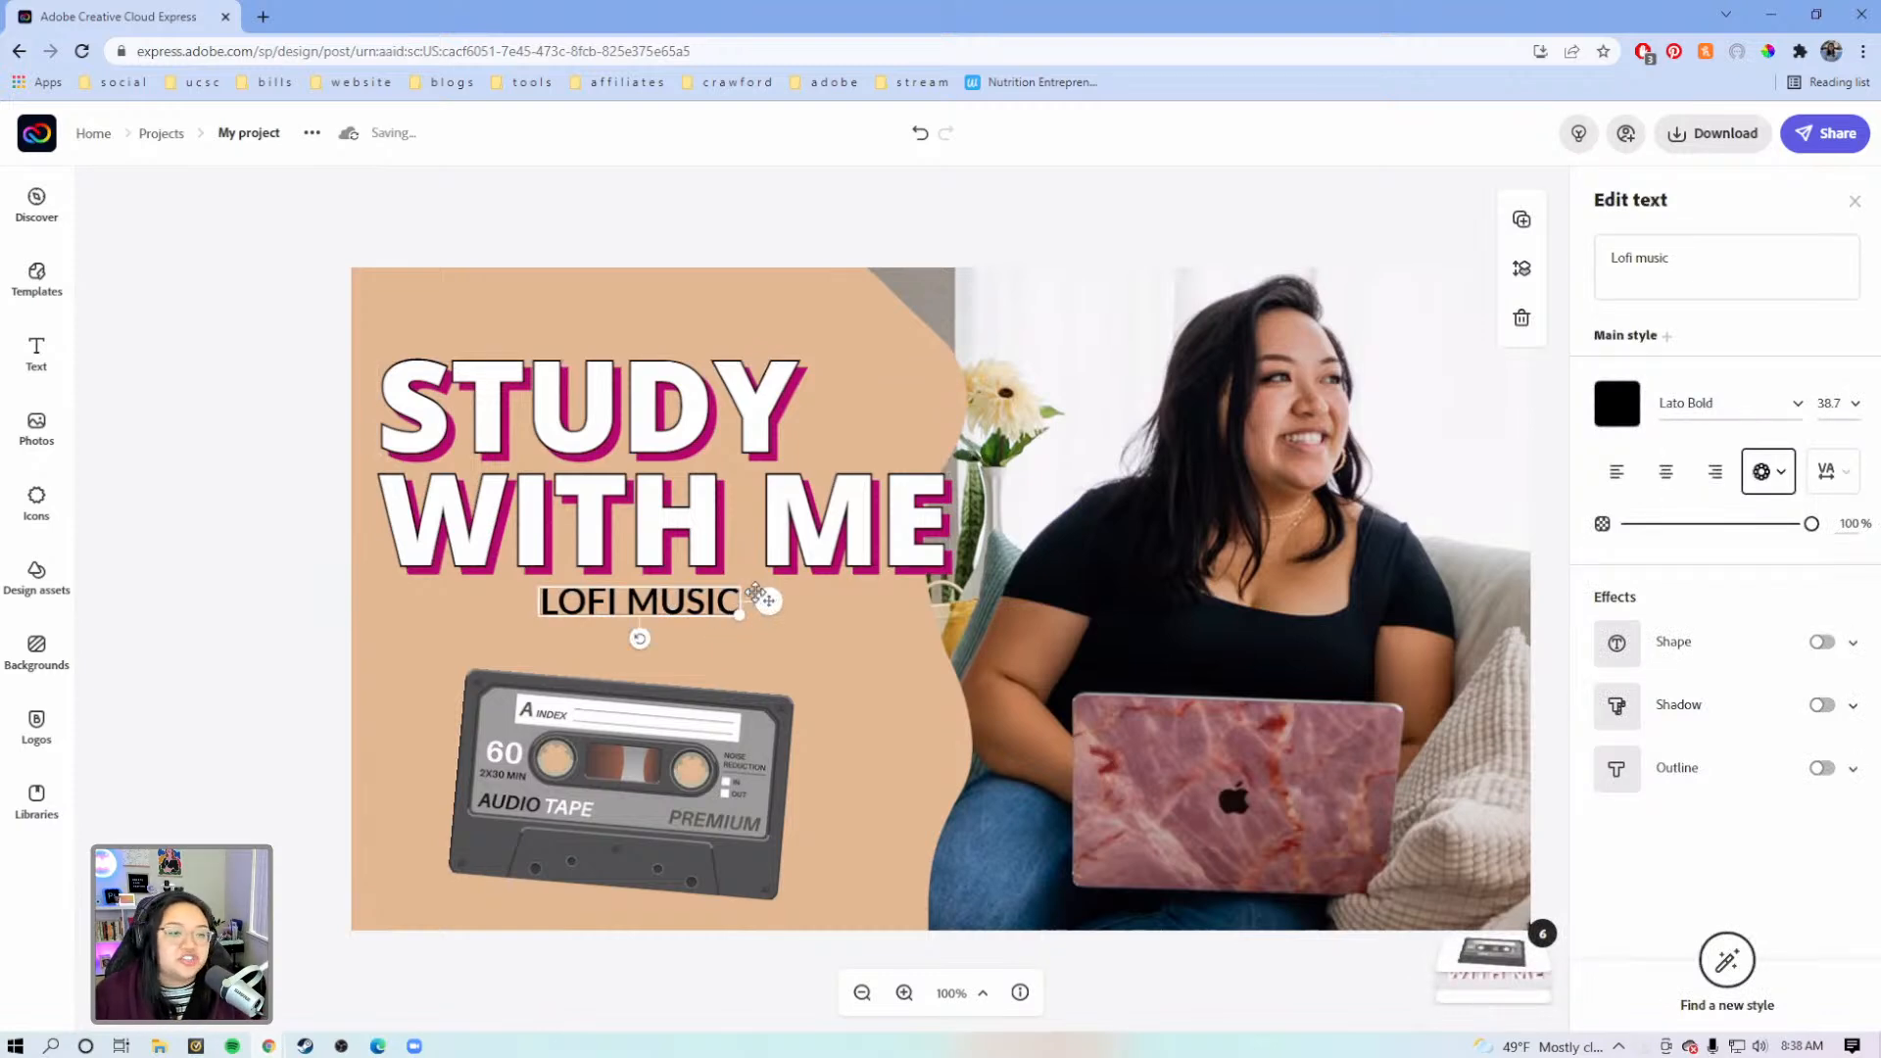
pyautogui.click(1724, 260)
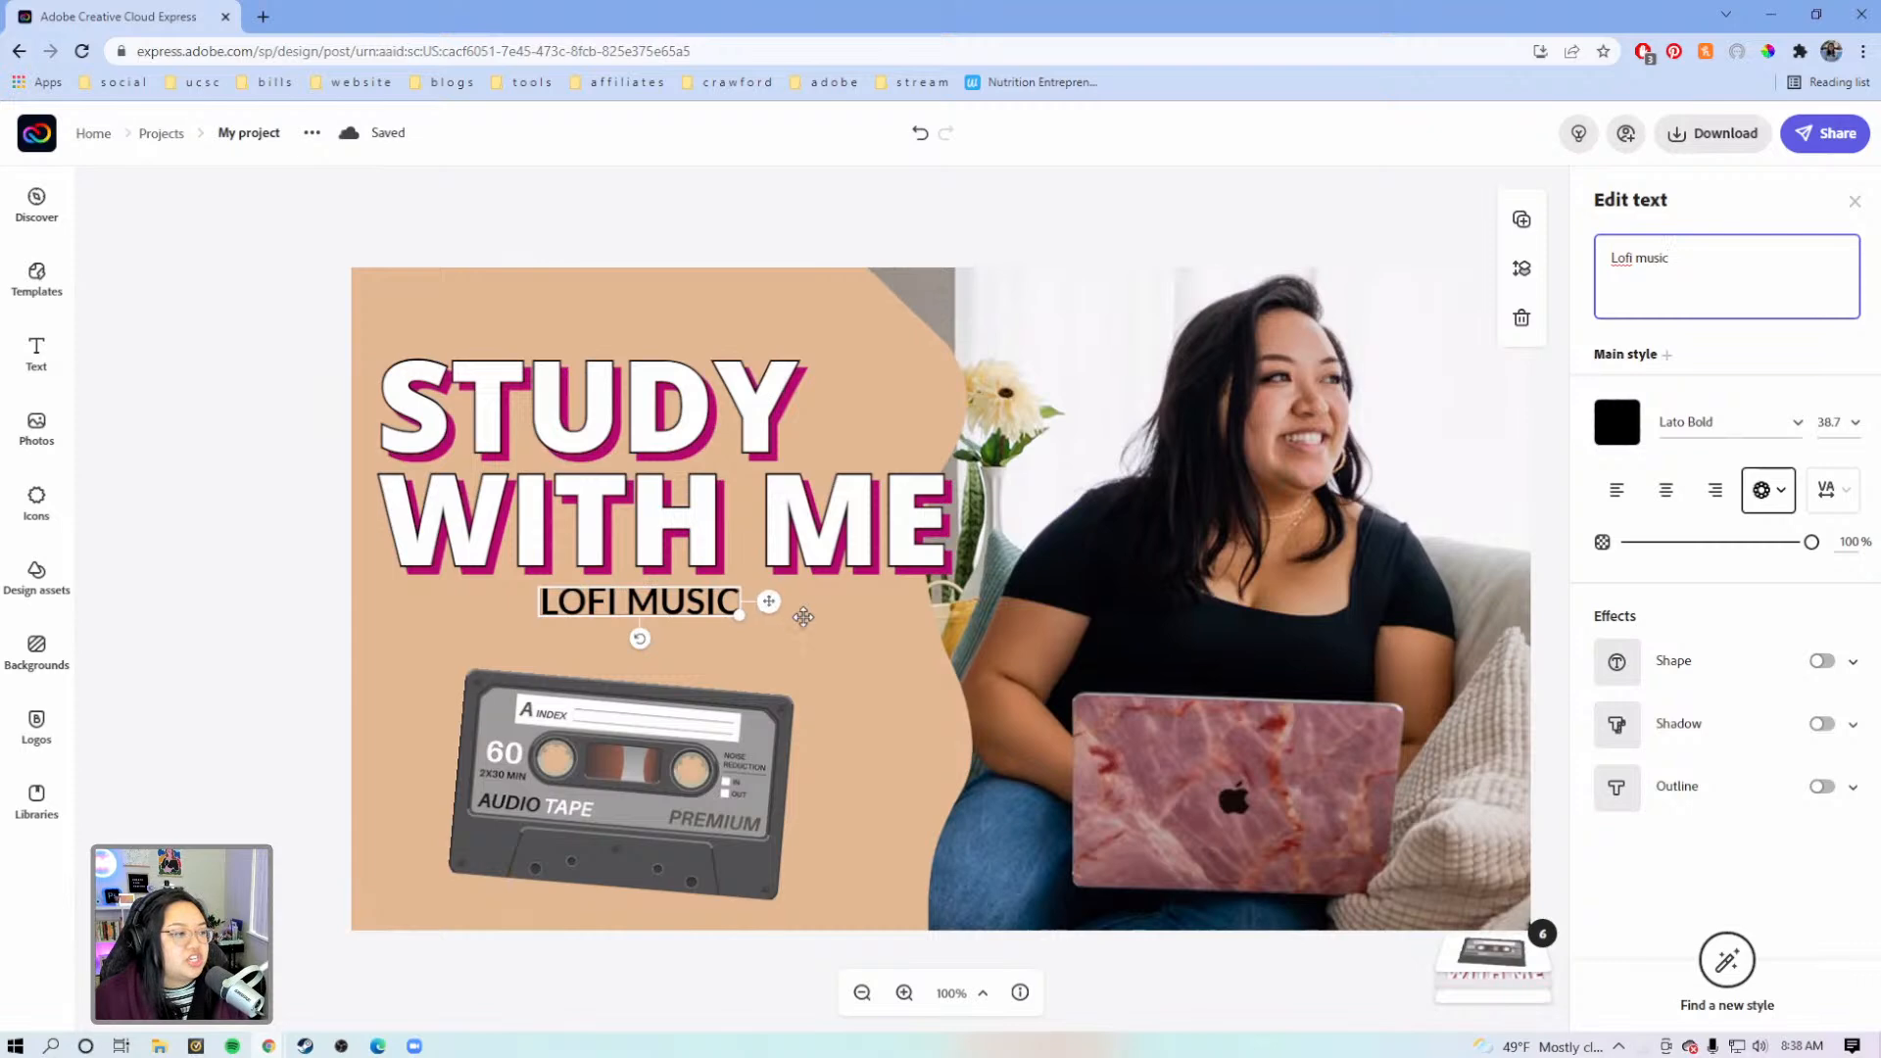
pyautogui.moveTo(768, 601); pyautogui.dragTo(745, 631)
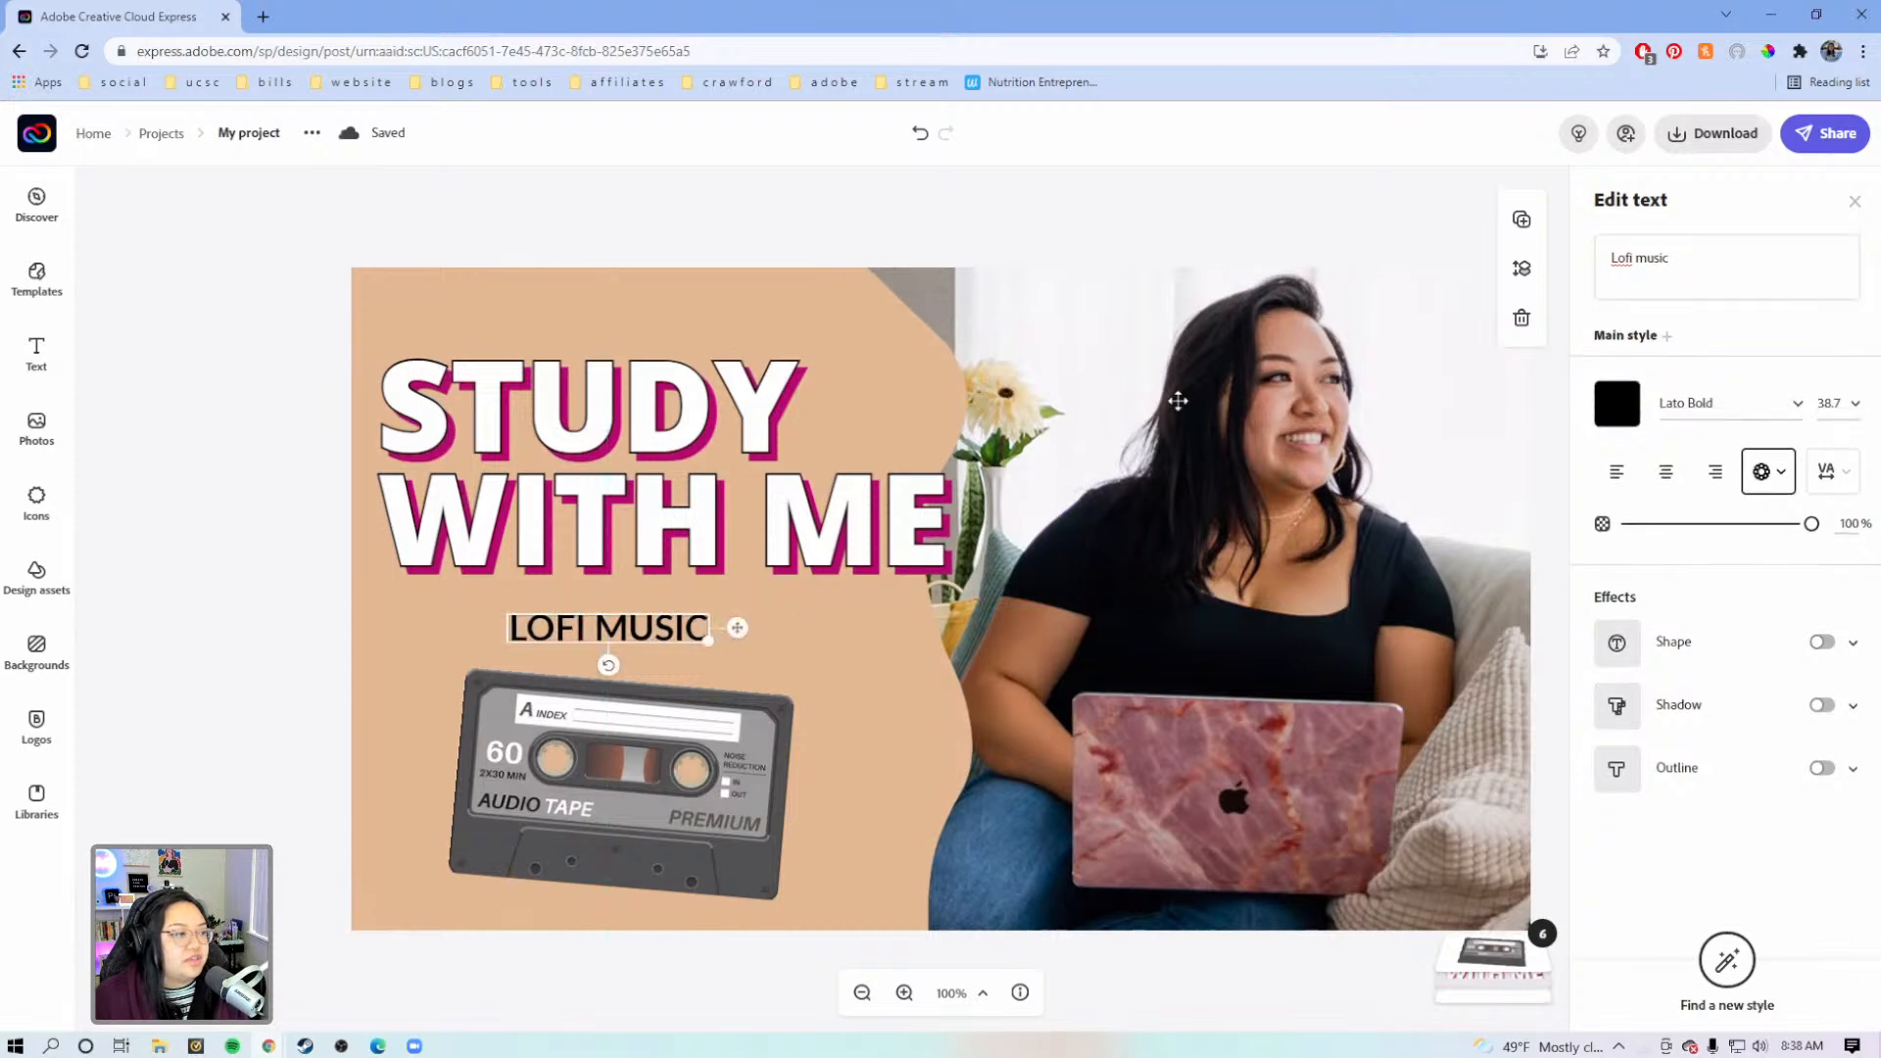
# Add "BG Music" in front of "Lofi music" in the subtitle
pyautogui.click(1598, 261)
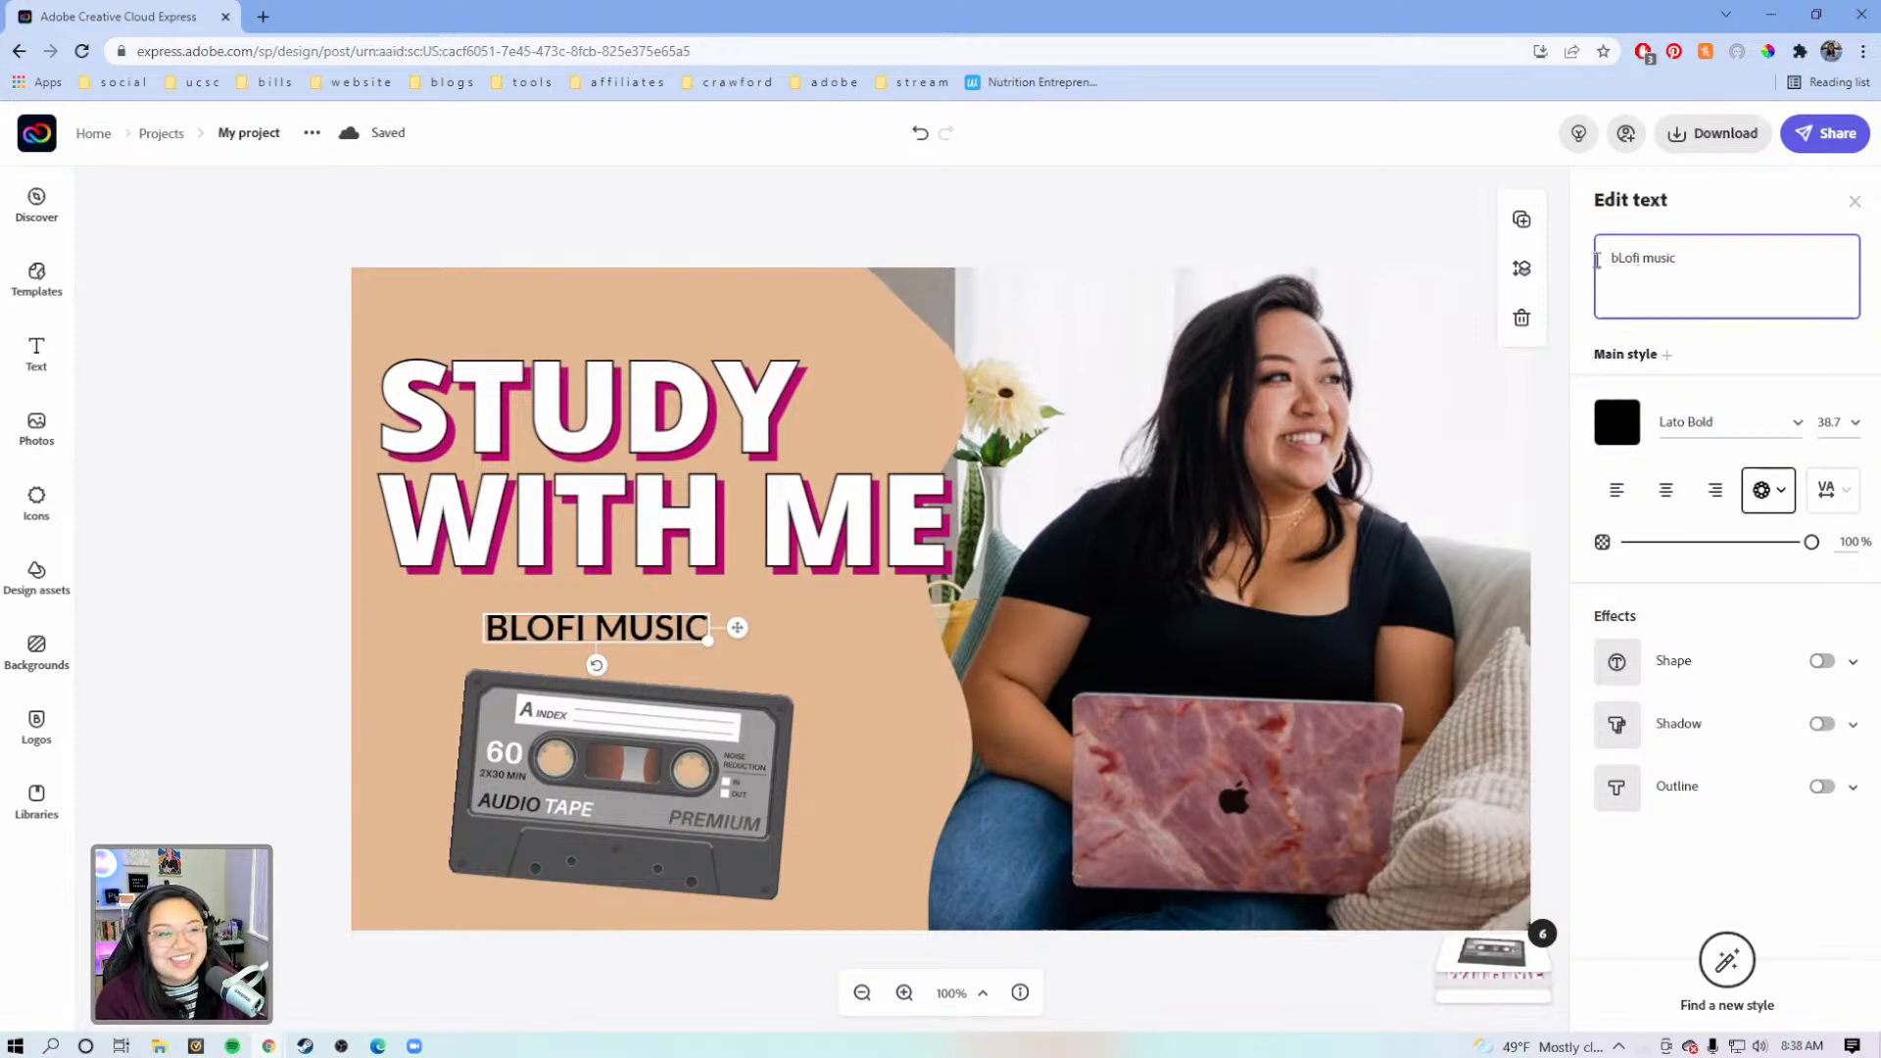
pyautogui.press('BackSpace')
pyautogui.write('Bg')
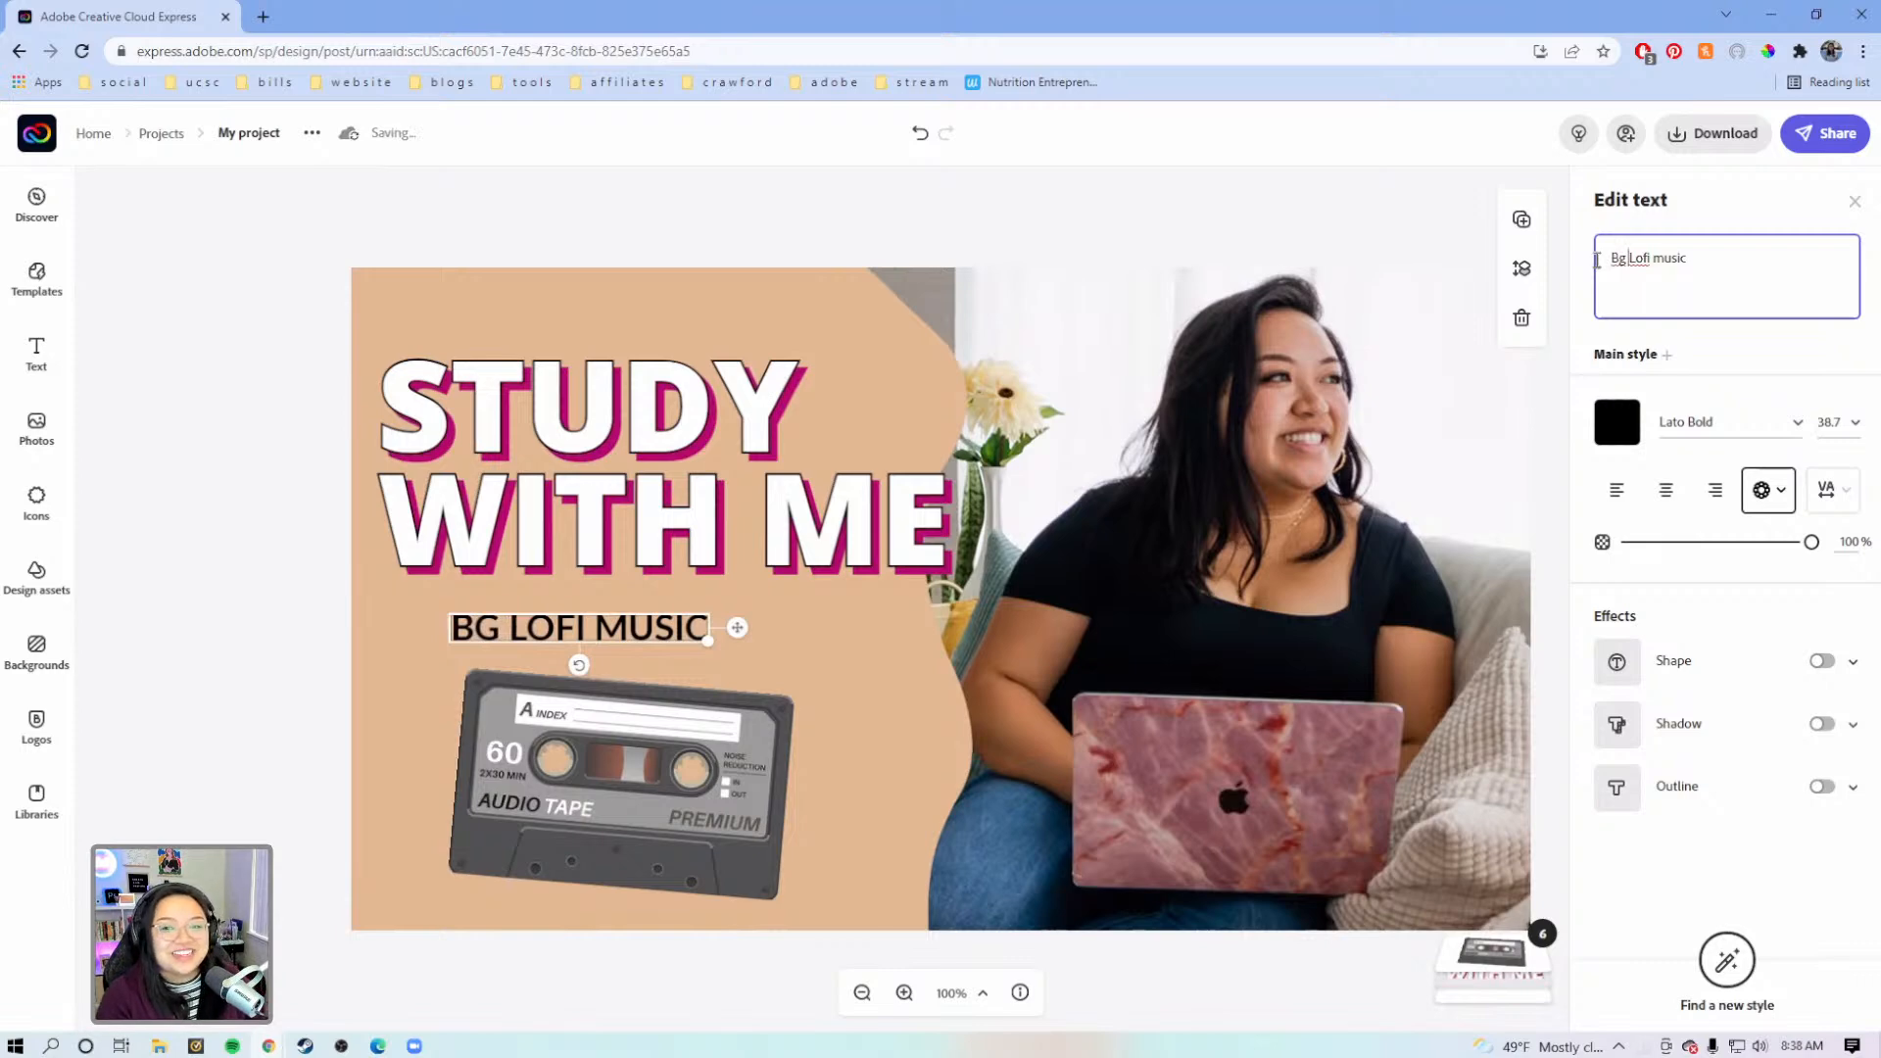
pyautogui.press('BackSpace')
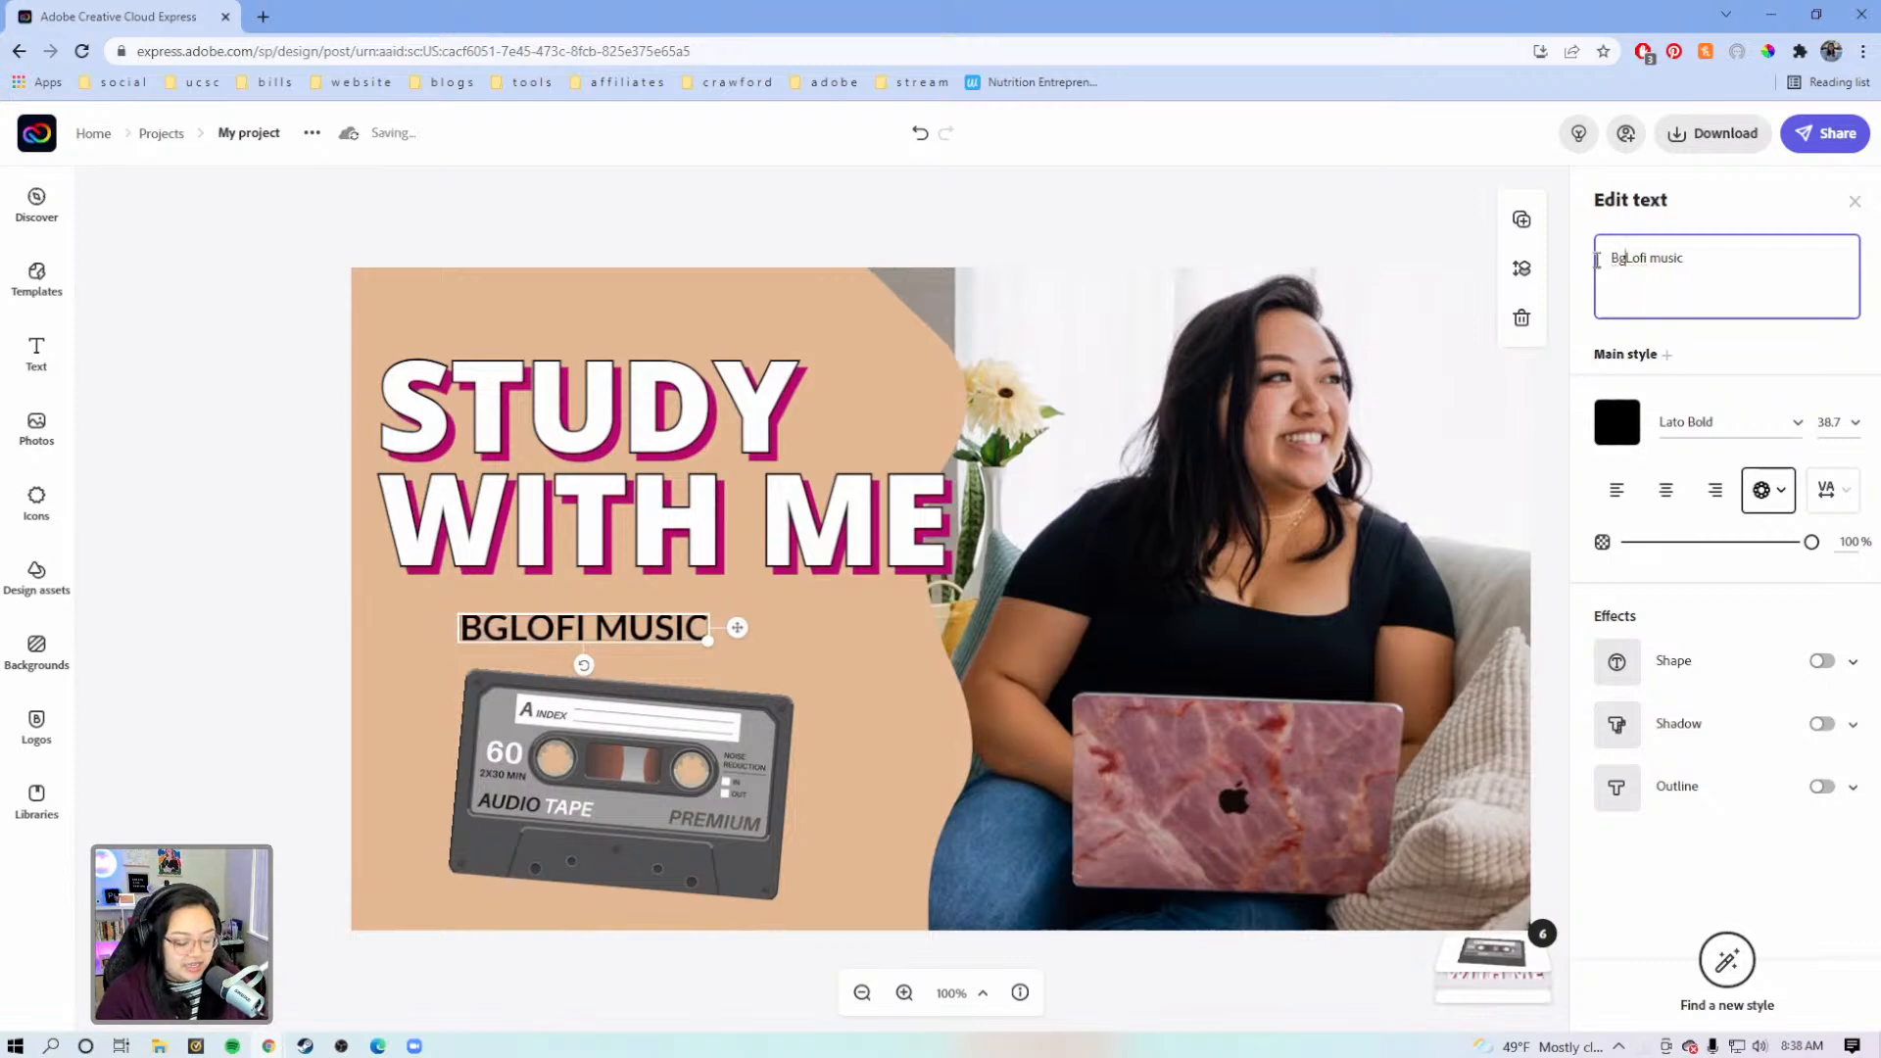
pyautogui.write('M')
pyautogui.press('BackSpace')
pyautogui.press('BackSpace')
pyautogui.press('BackSpace')
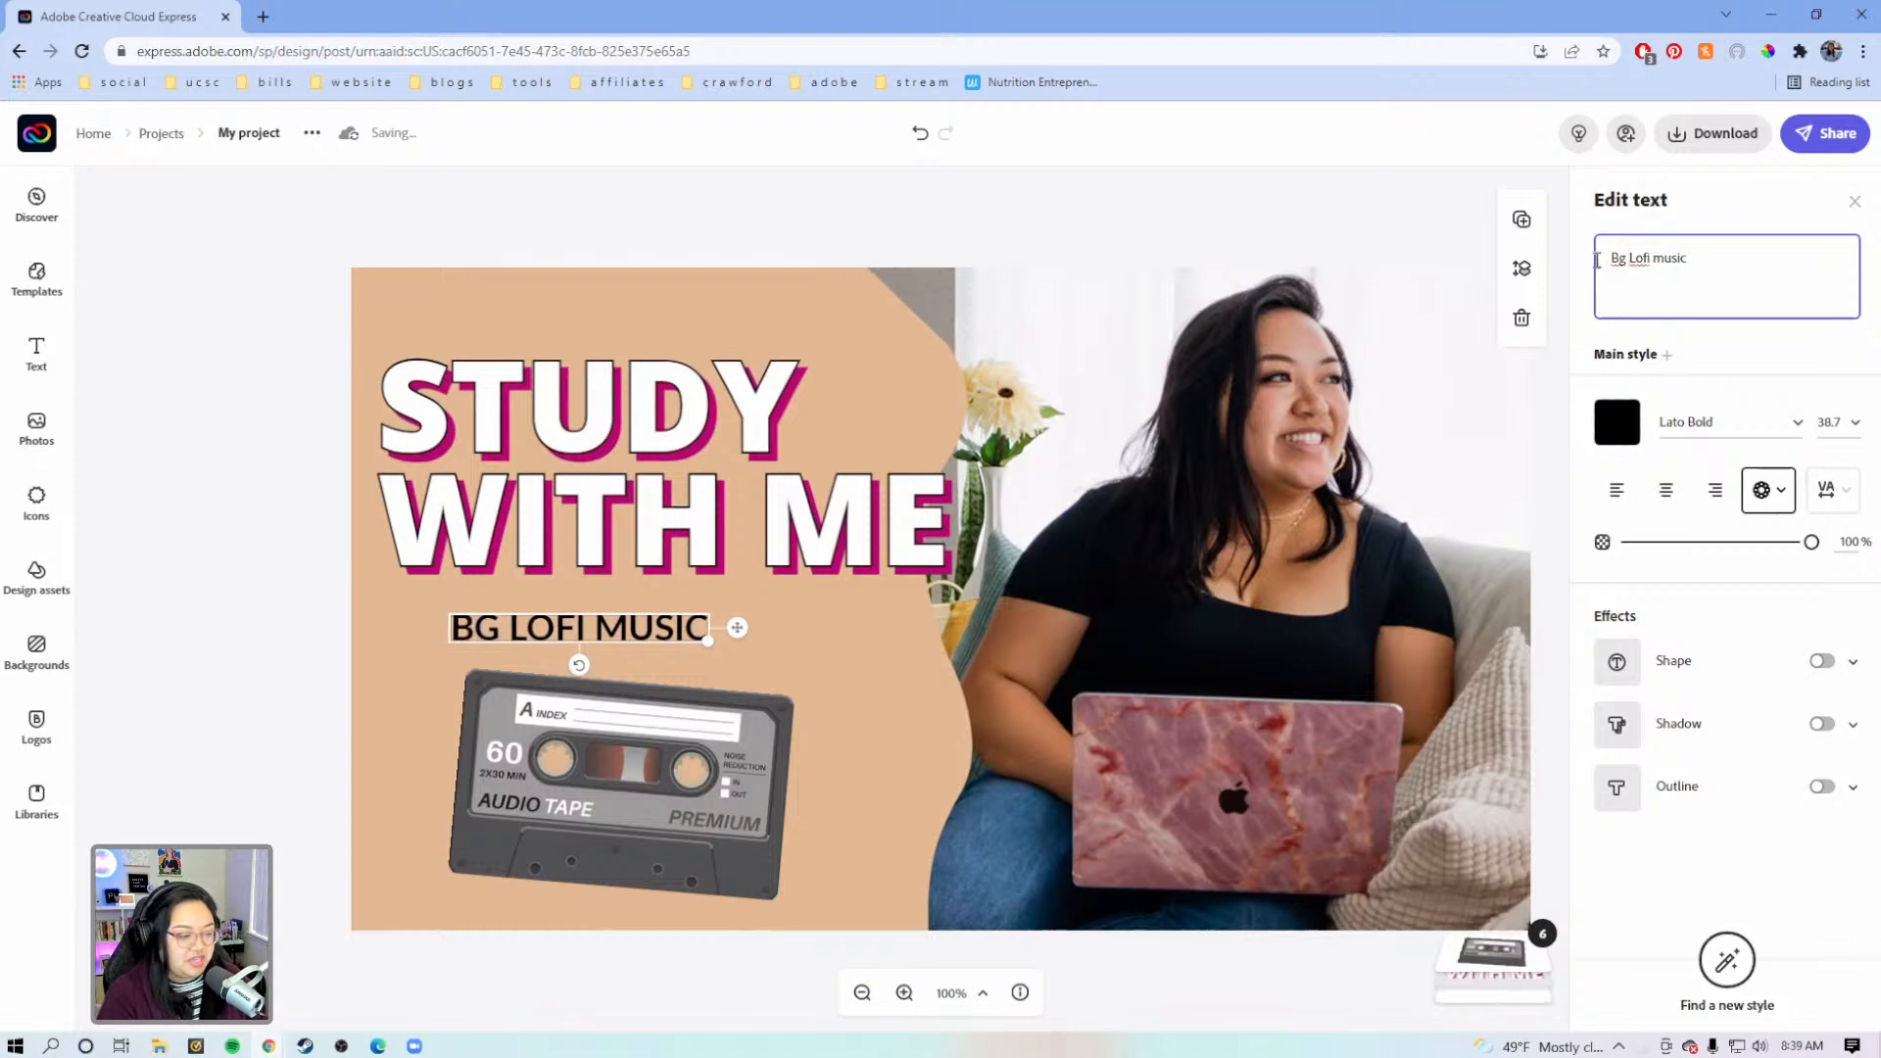
pyautogui.write('G Music')
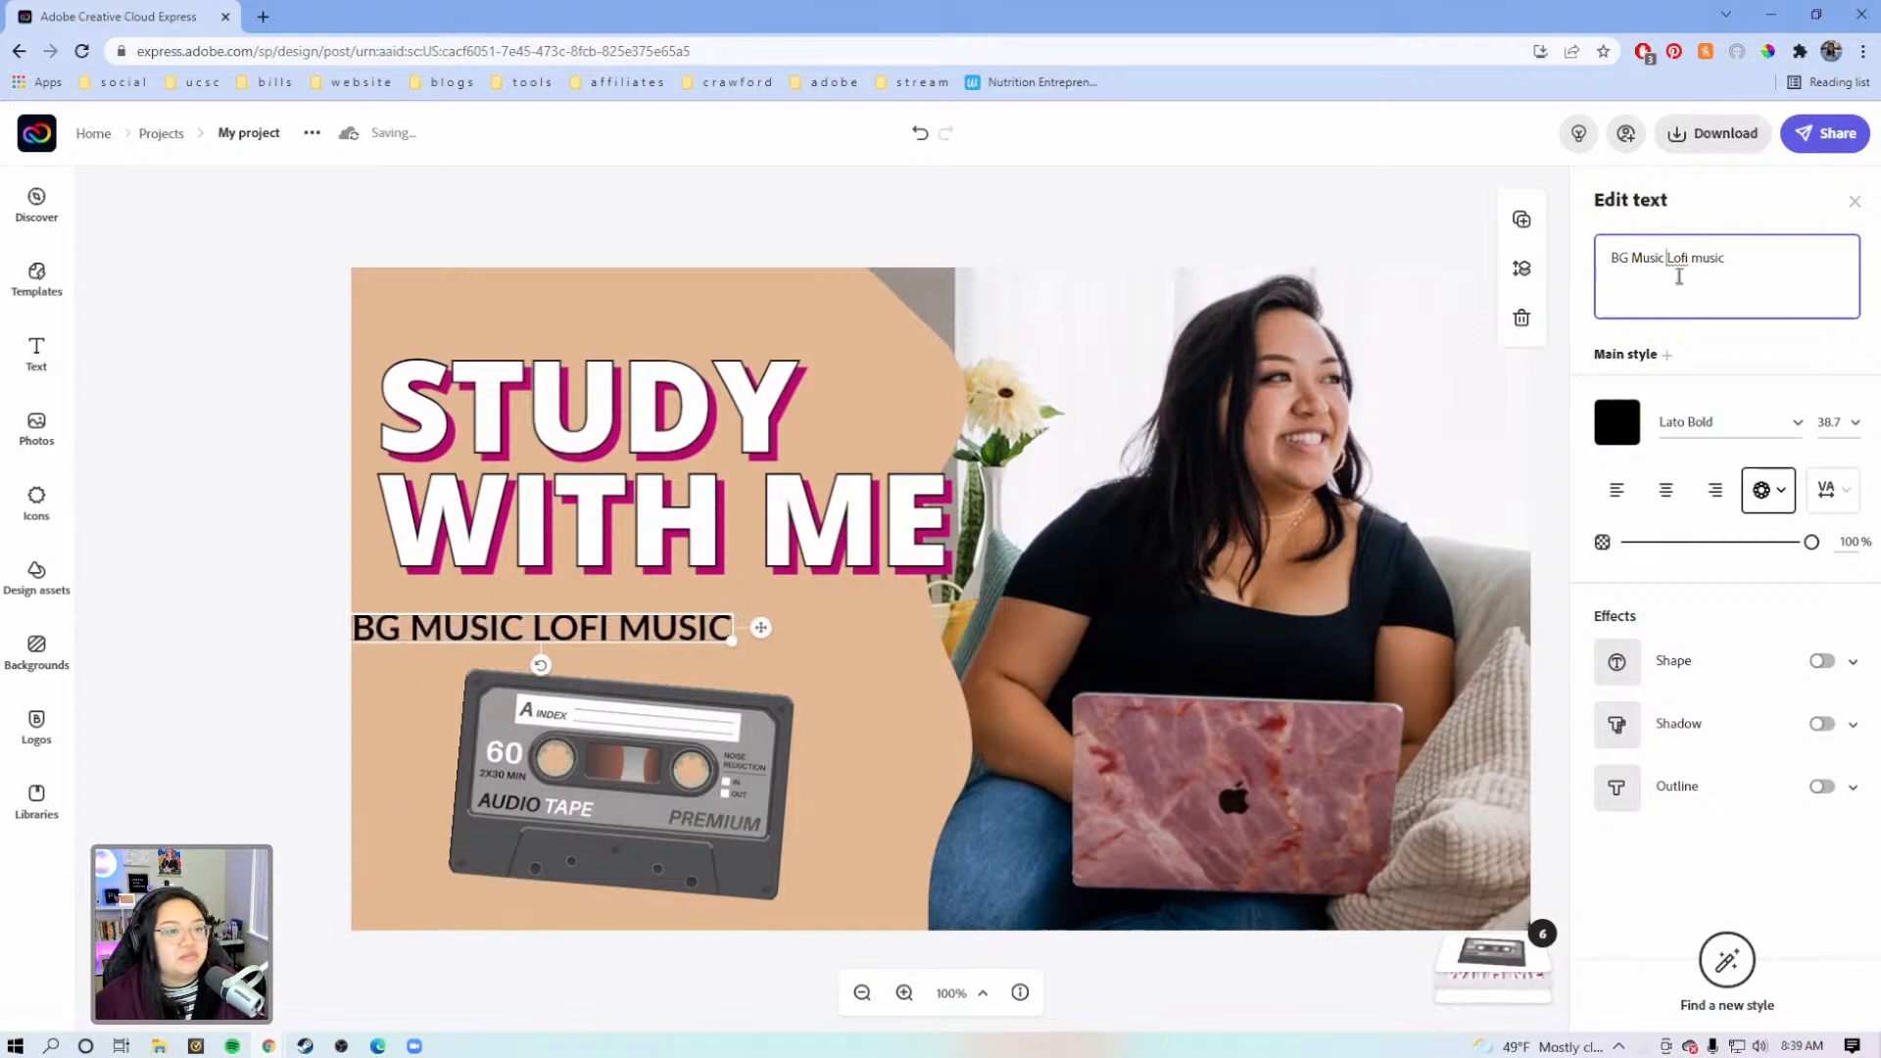
# Reword the subtitle to "BG Sounds / Lofi music" and reposition it just beneath the title
pyautogui.press('BackSpace')
pyautogui.press('BackSpace')
pyautogui.press('BackSpace')
pyautogui.press('BackSpace')
pyautogui.press('BackSpace')
pyautogui.press('BackSpace')
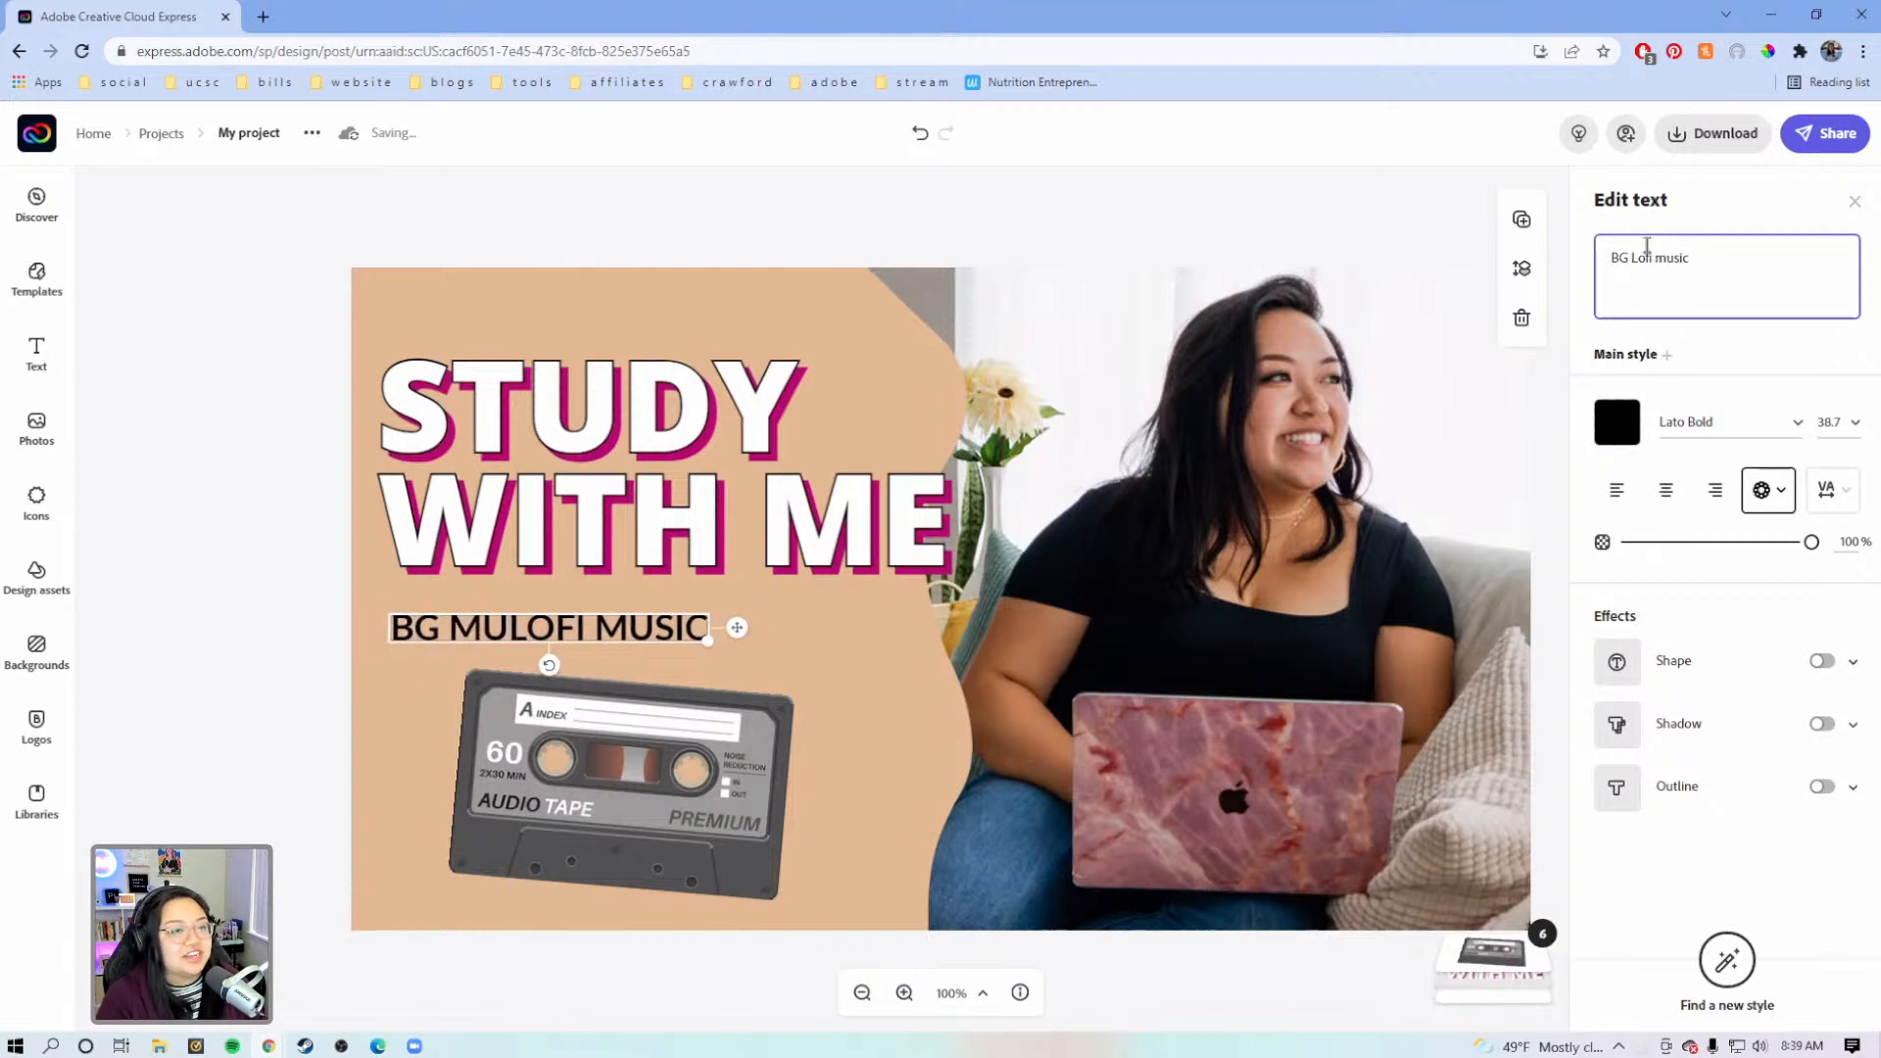
pyautogui.write('Siy')
pyautogui.press('BackSpace')
pyautogui.press('BackSpace')
pyautogui.write('oundy')
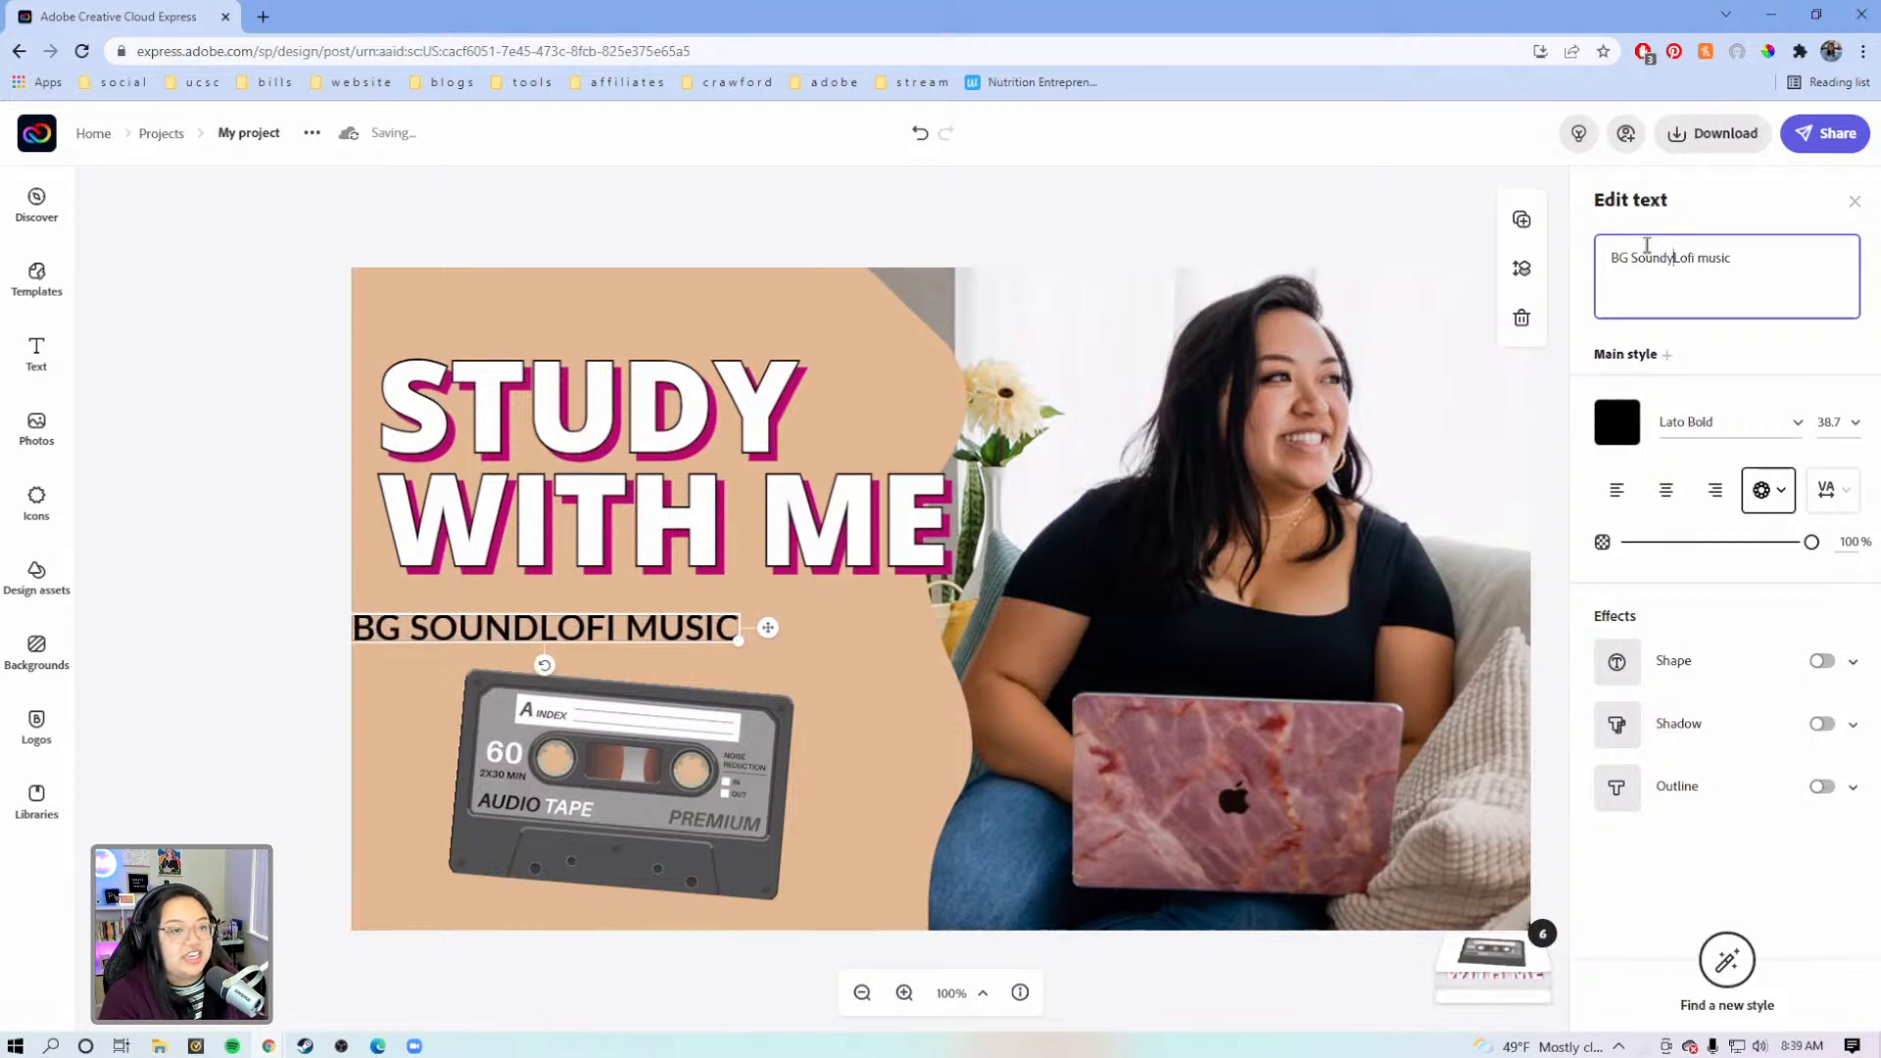
pyautogui.write(' /')
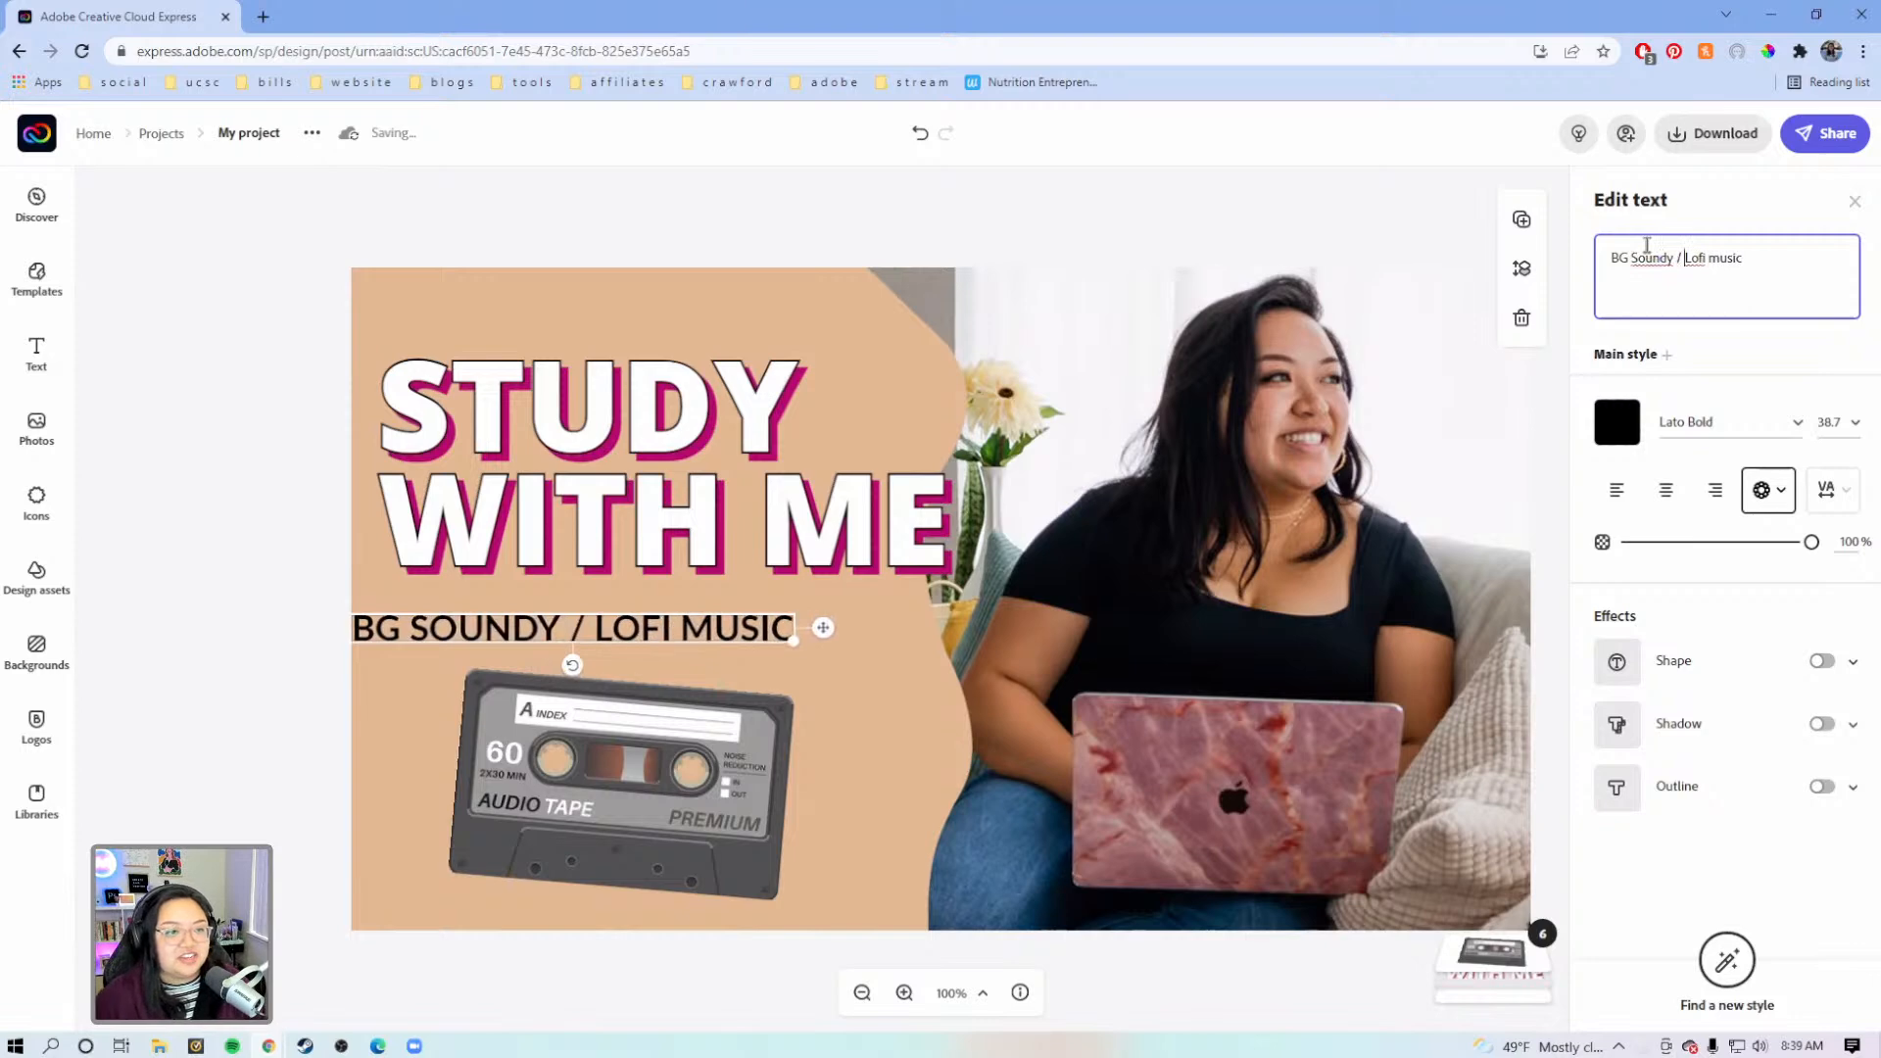
pyautogui.moveTo(823, 627); pyautogui.dragTo(899, 627)
pyautogui.click(1673, 262)
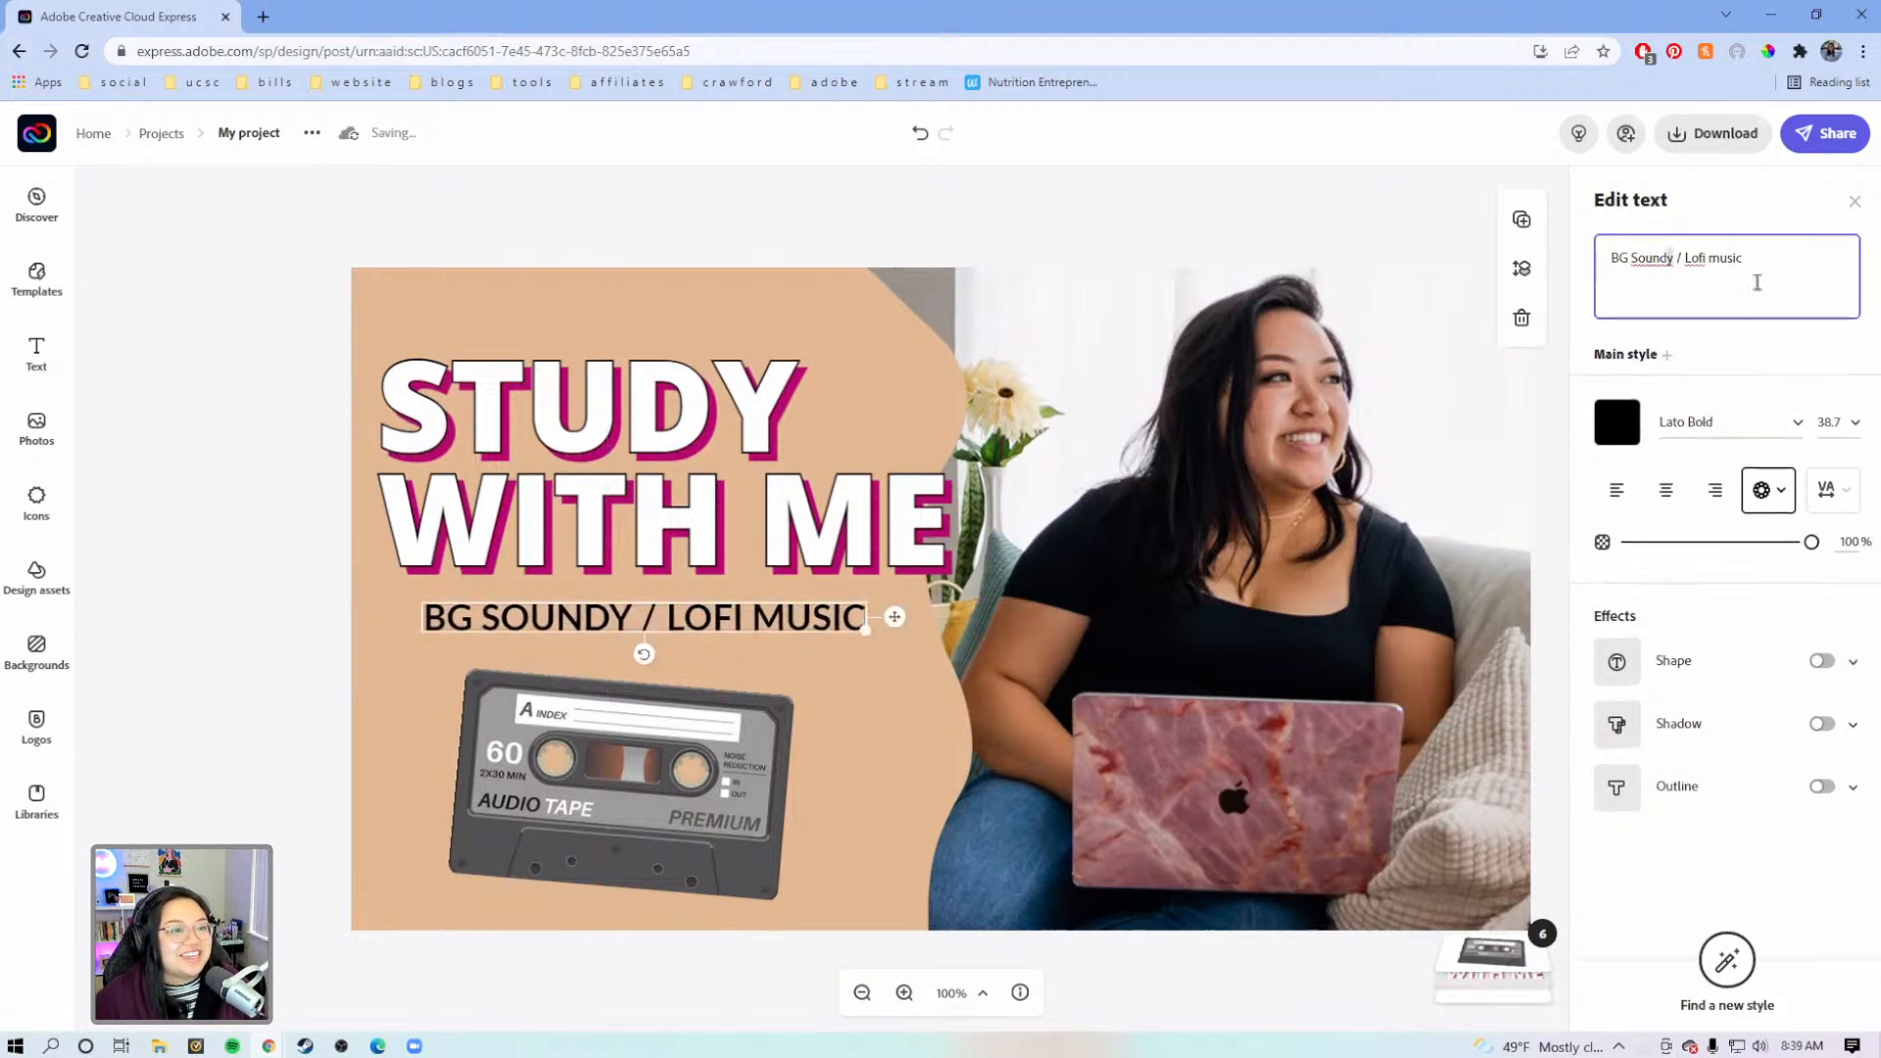
pyautogui.press('BackSpace')
pyautogui.write('s')
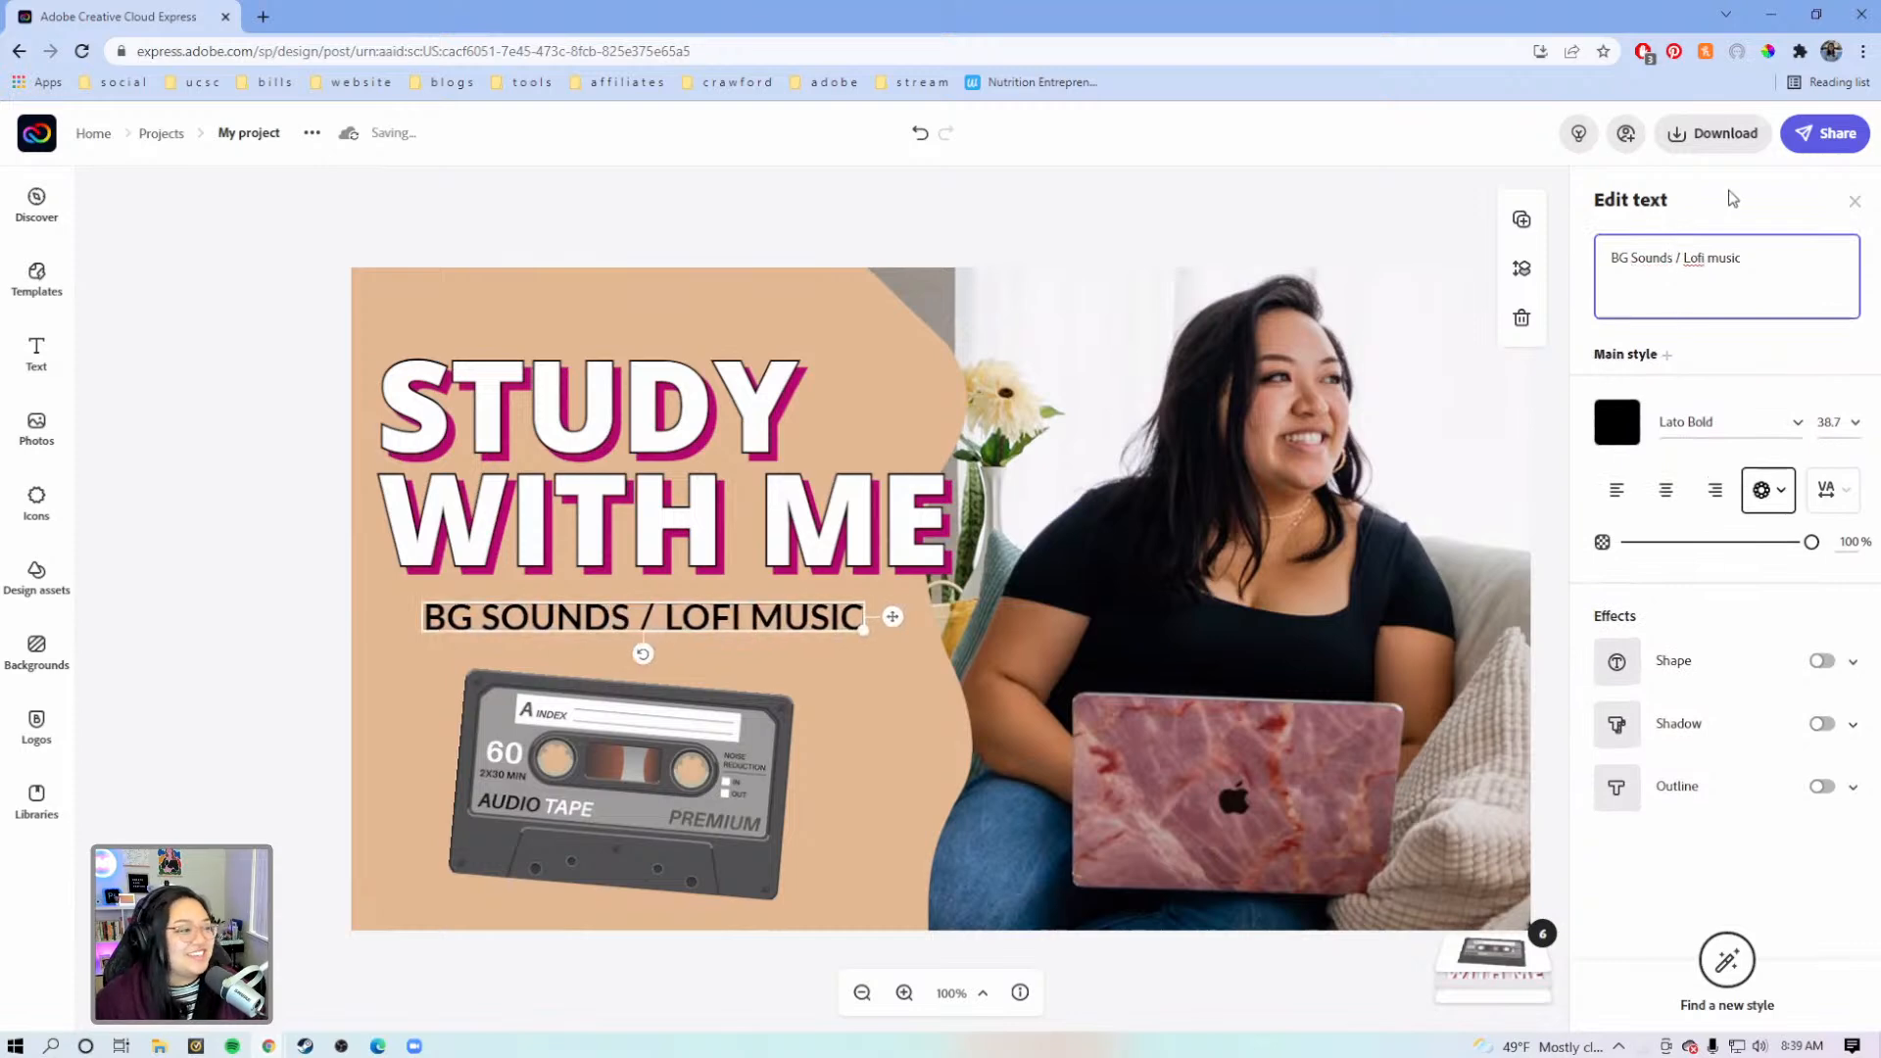
pyautogui.moveTo(892, 622); pyautogui.dragTo(866, 611)
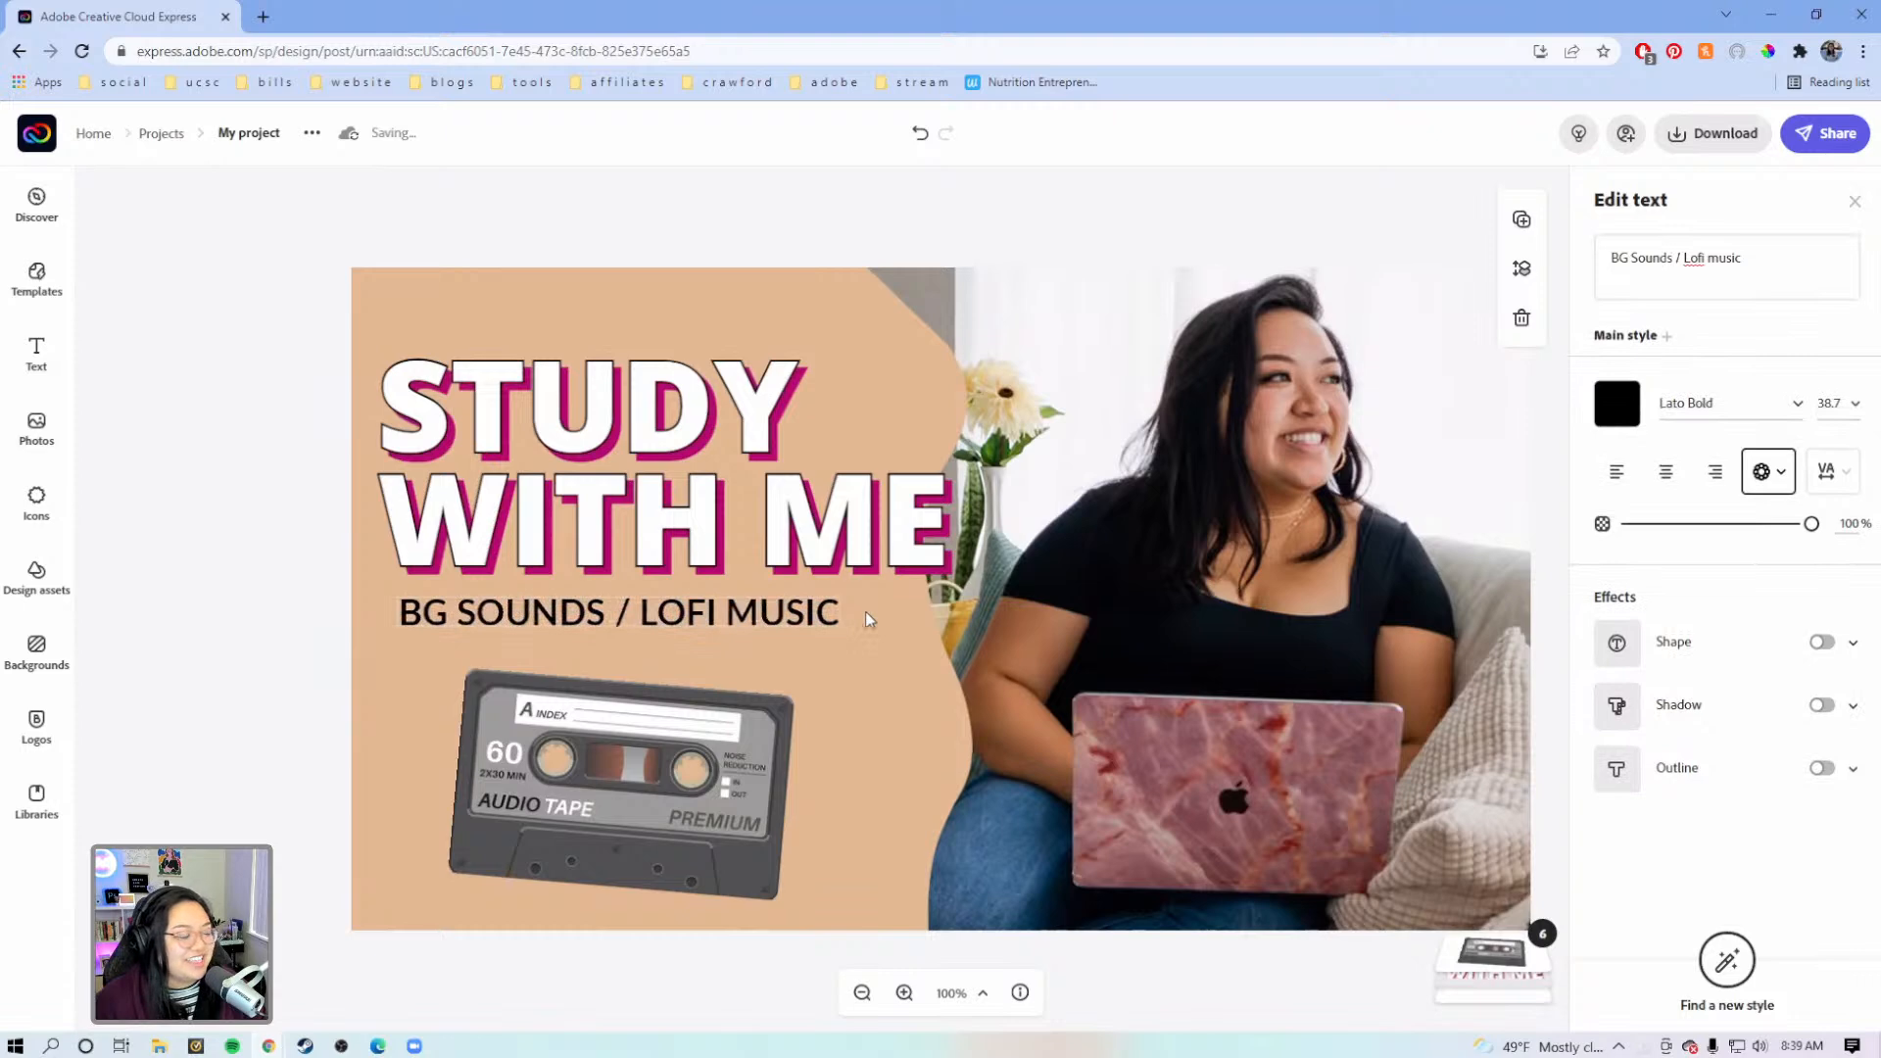
# Delete the cassette tape image from the thumbnail
pyautogui.click(680, 768)
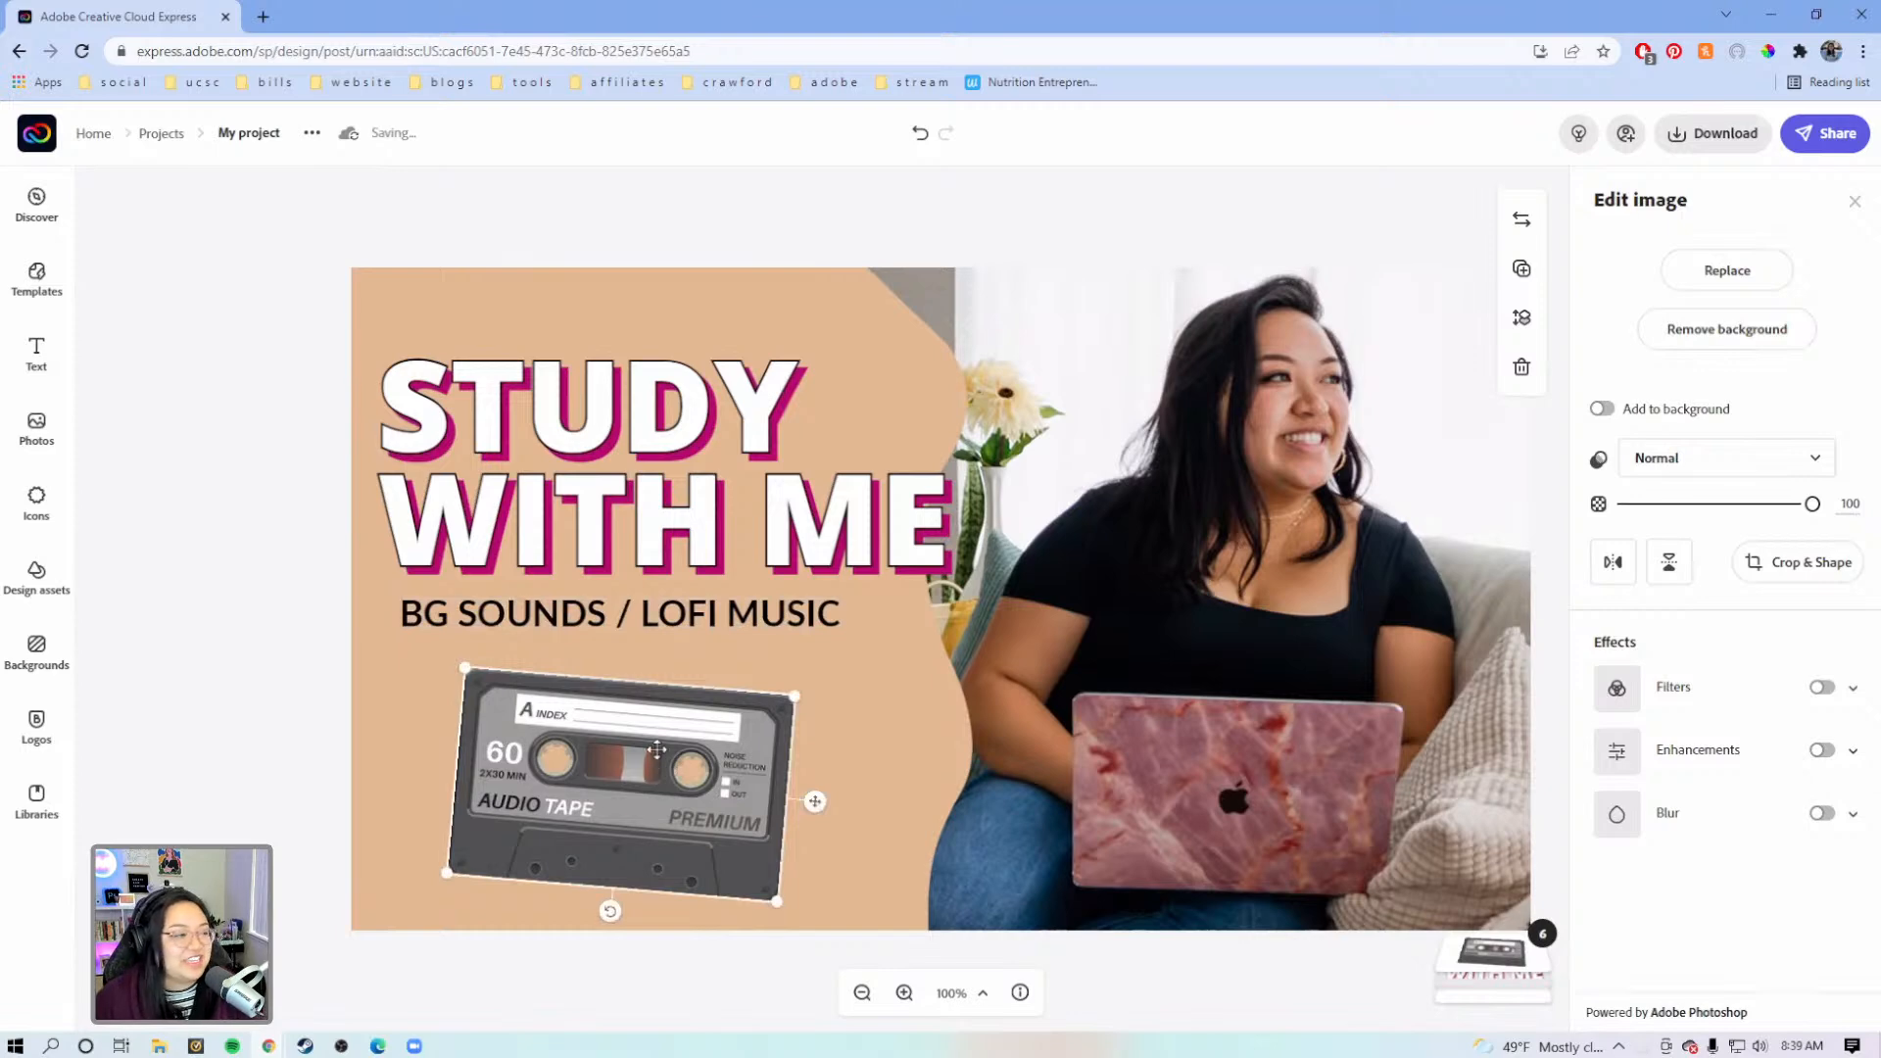
pyautogui.press('Delete')
pyautogui.moveTo(263, 397); pyautogui.dragTo(696, 676)
pyautogui.click(172, 476)
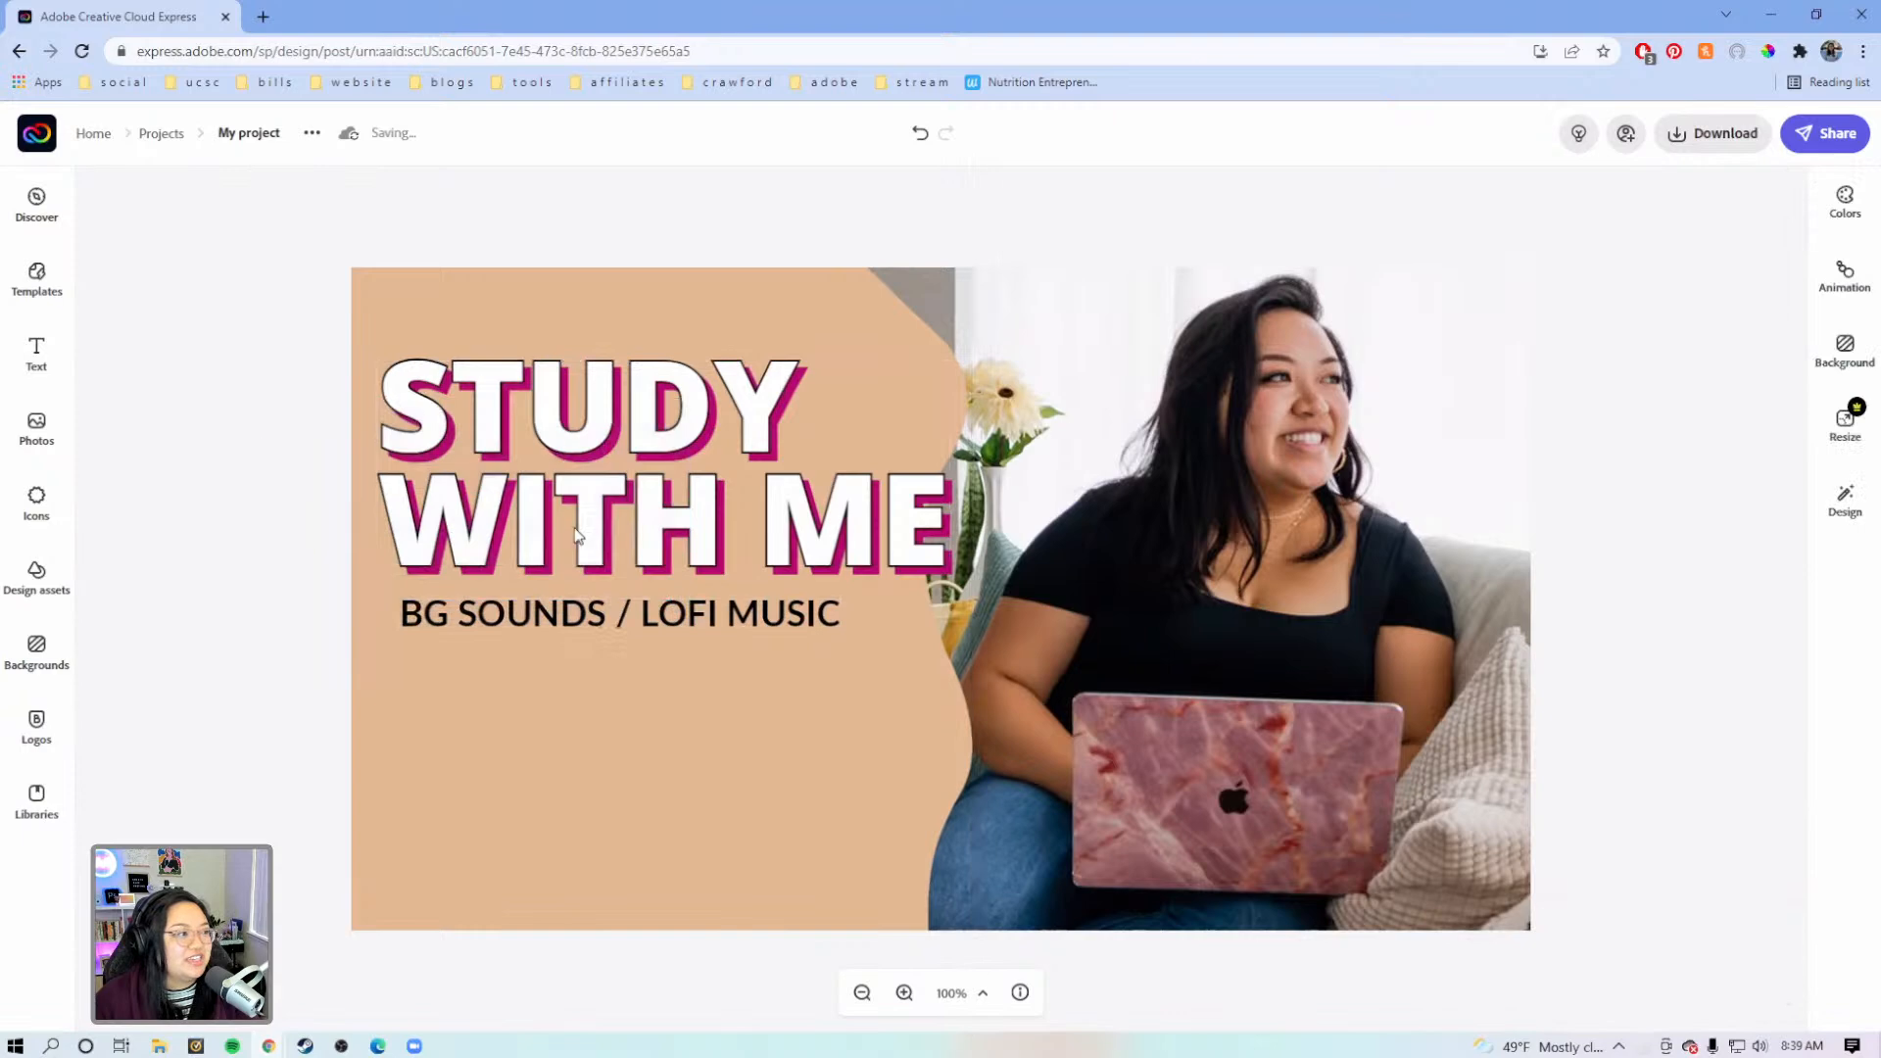
# Move the subtitle down into the empty lower part of the tan area, leaving room for the title above it
pyautogui.click(617, 614)
pyautogui.moveTo(622, 613); pyautogui.dragTo(624, 649)
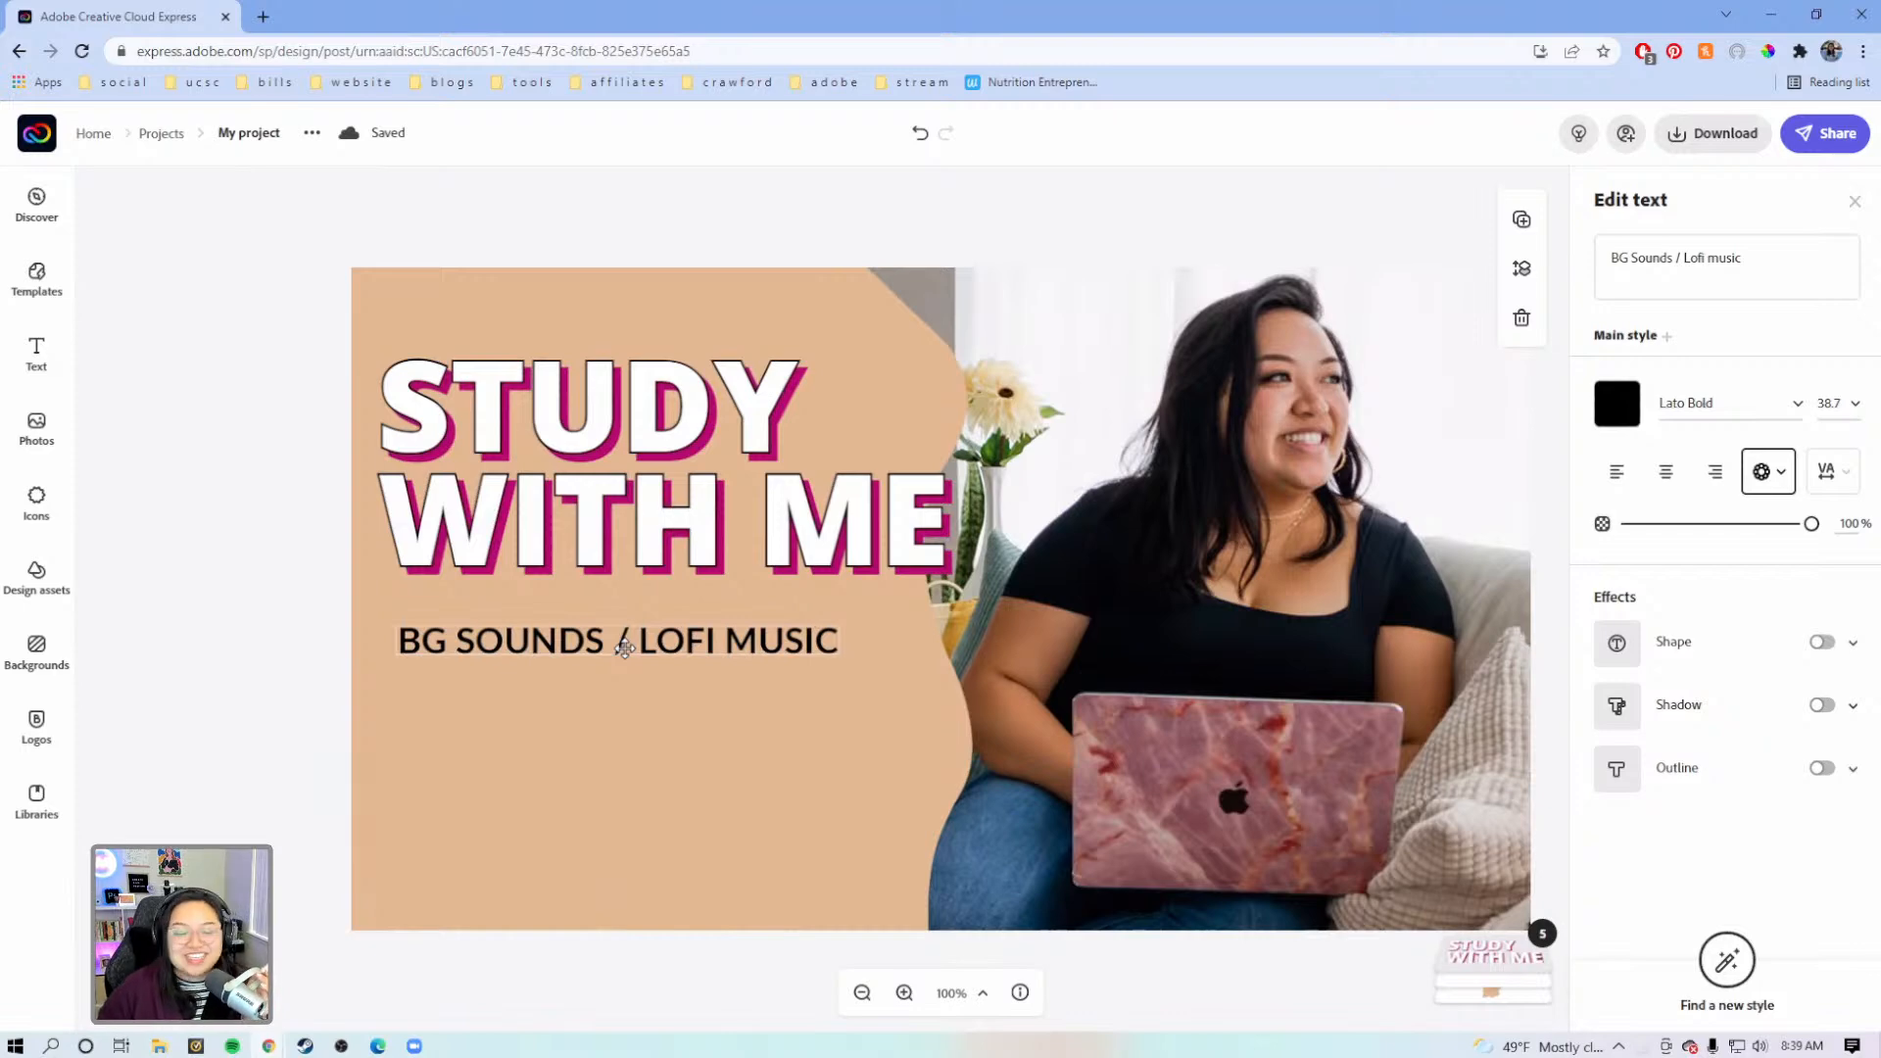
pyautogui.moveTo(625, 647); pyautogui.dragTo(624, 717)
# Move the "STUDY WITH ME" title down to just above the subtitle and enlarge it to about size 147
pyautogui.click(643, 484)
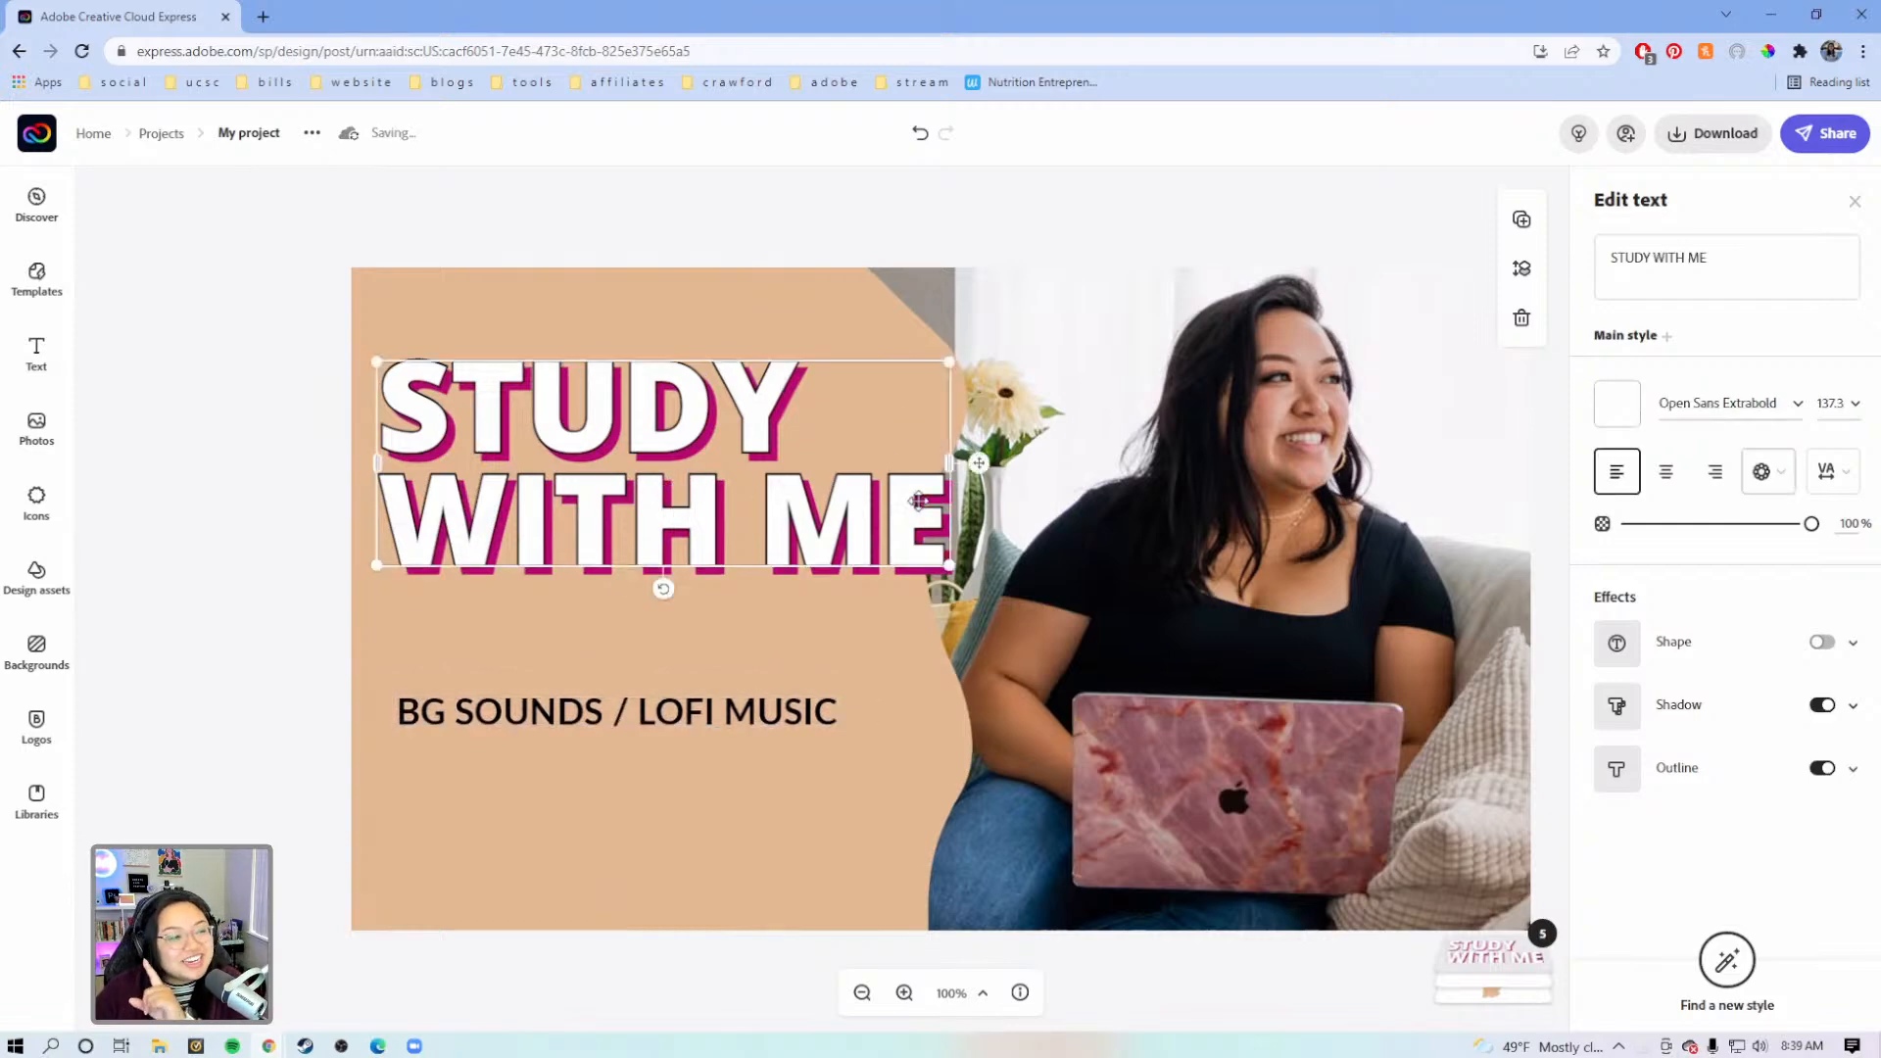
pyautogui.moveTo(979, 462); pyautogui.dragTo(986, 554)
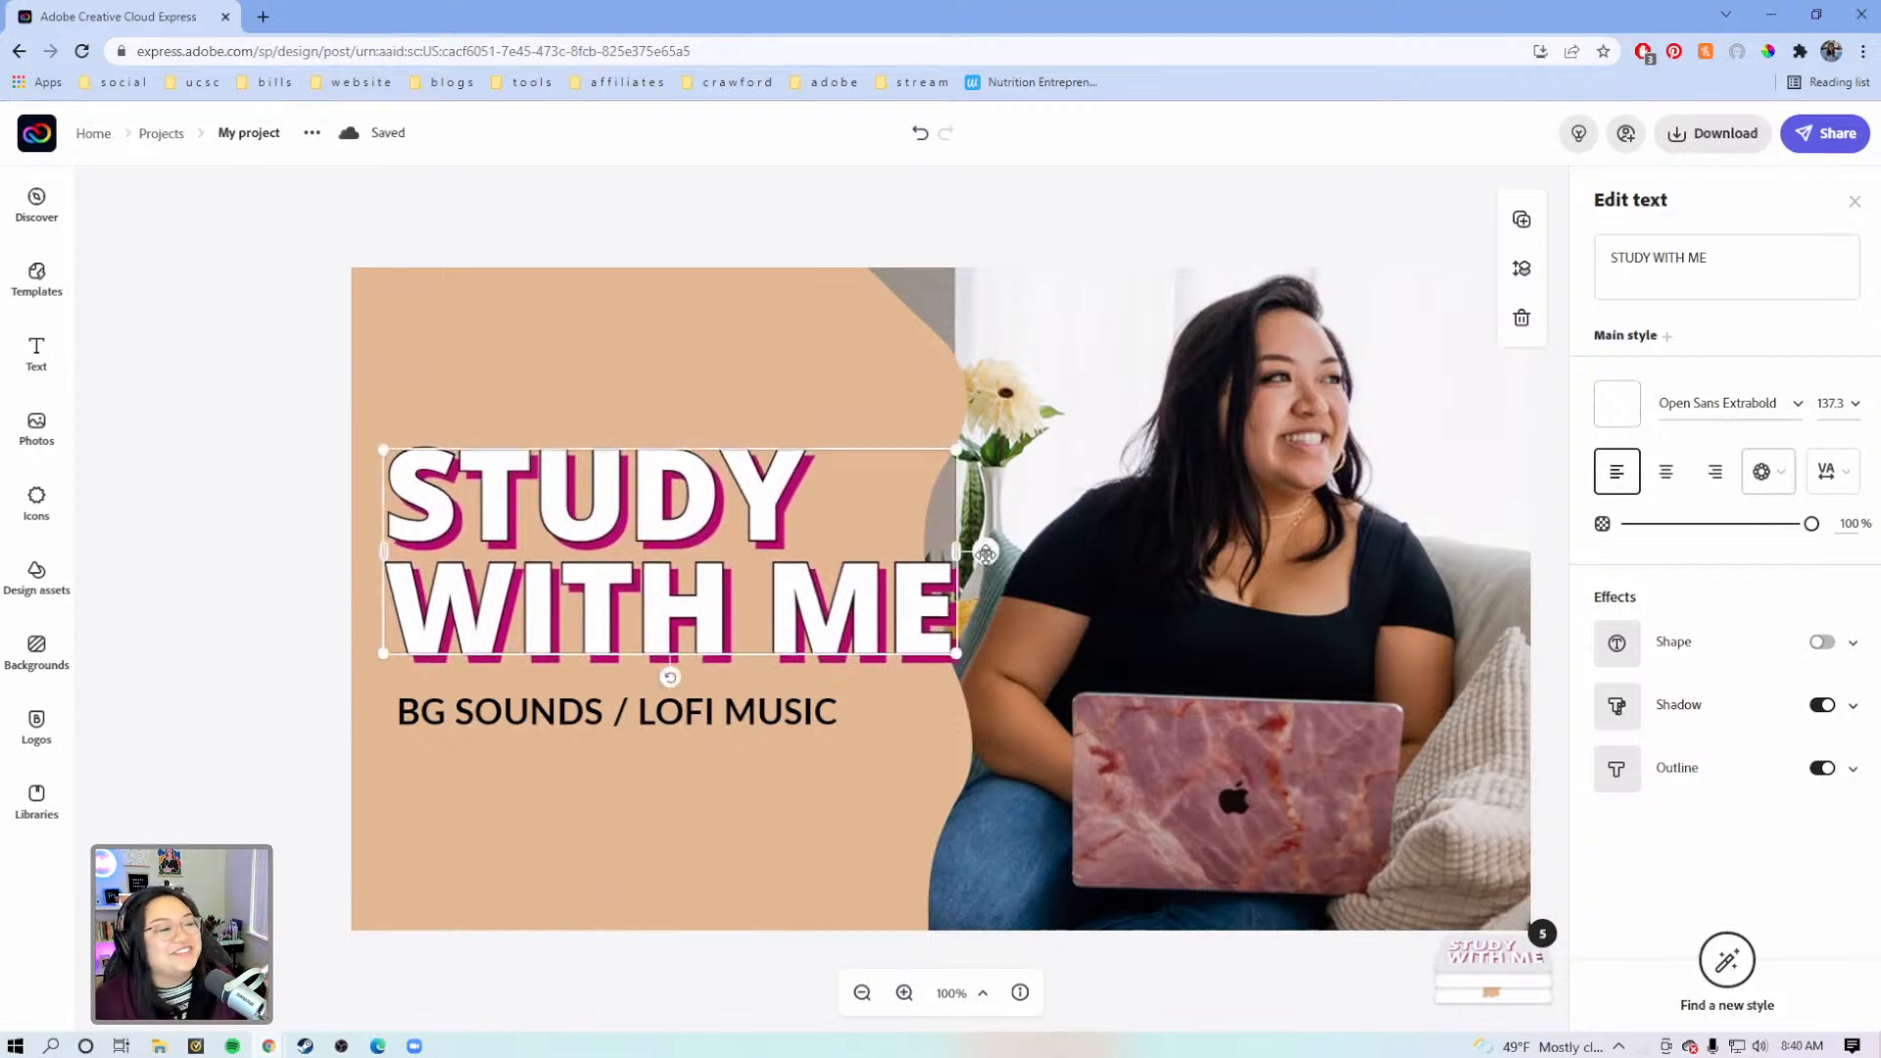
pyautogui.moveTo(956, 450); pyautogui.dragTo(1001, 431)
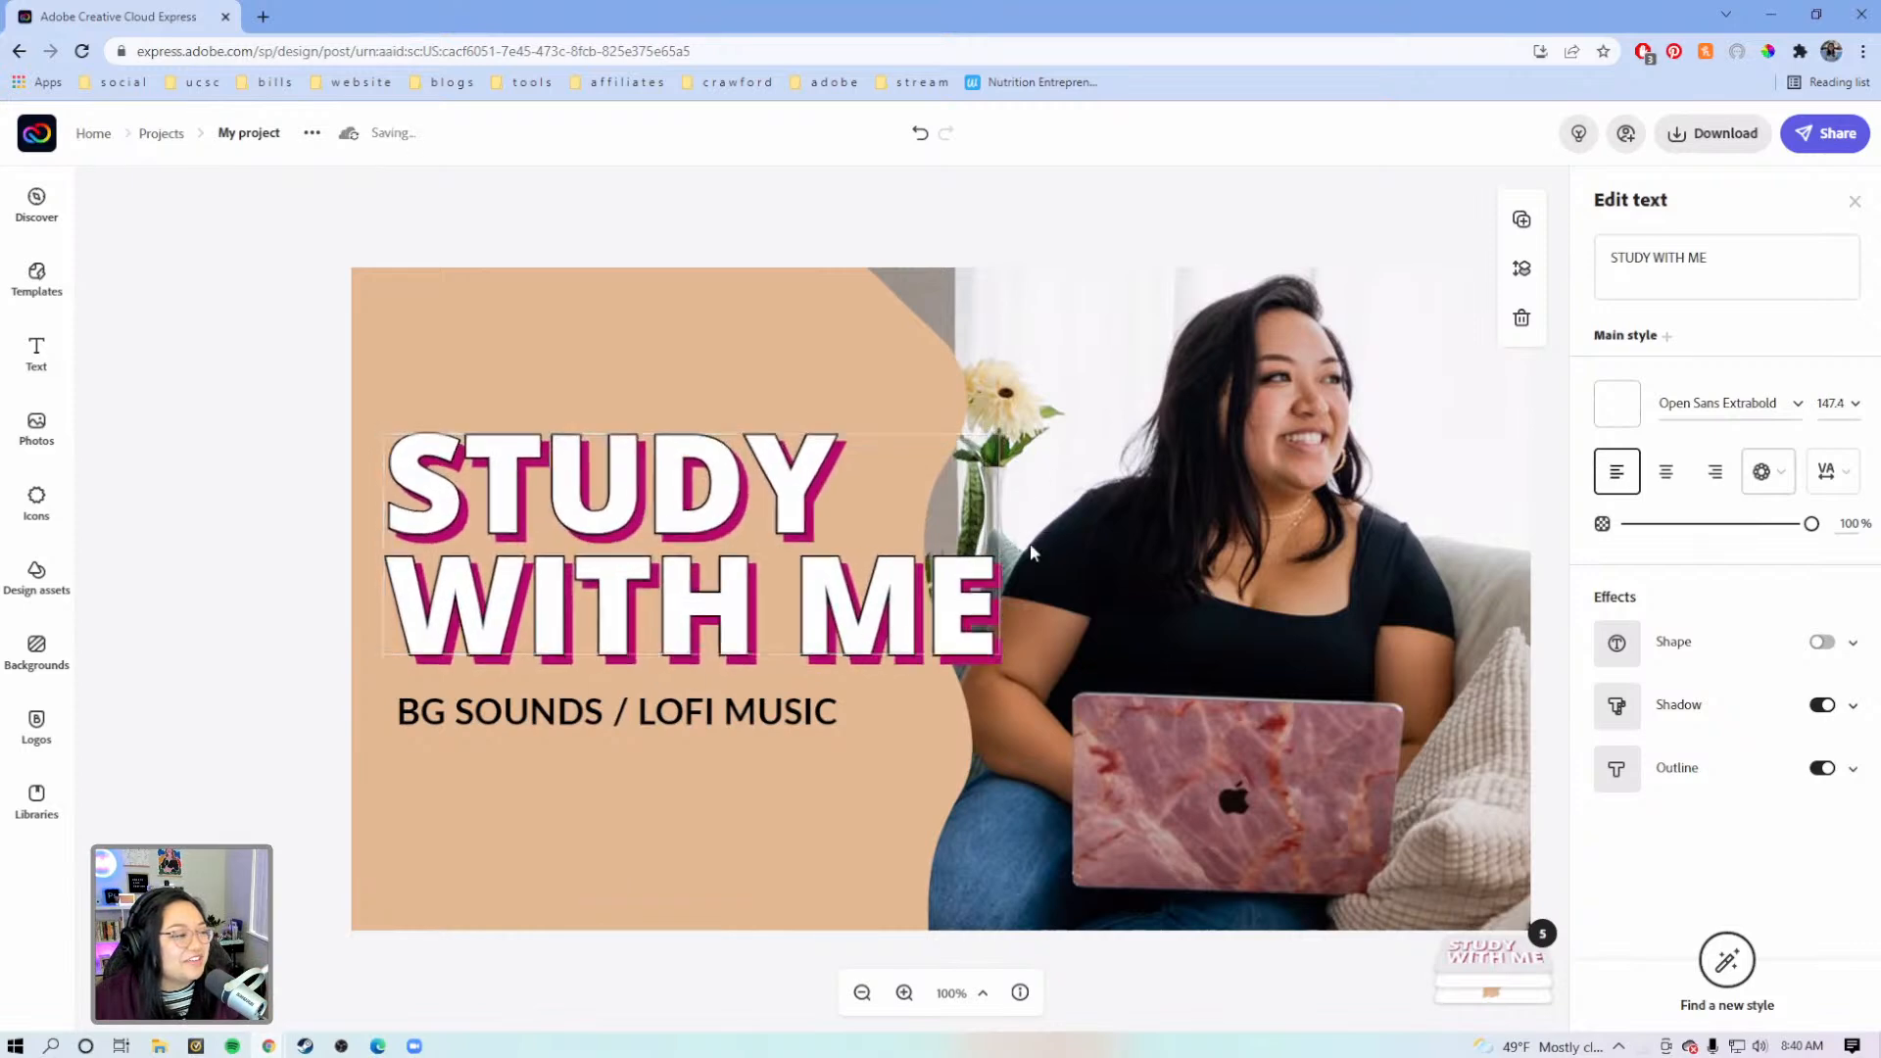
pyautogui.moveTo(1030, 552); pyautogui.dragTo(1029, 538)
pyautogui.click(799, 347)
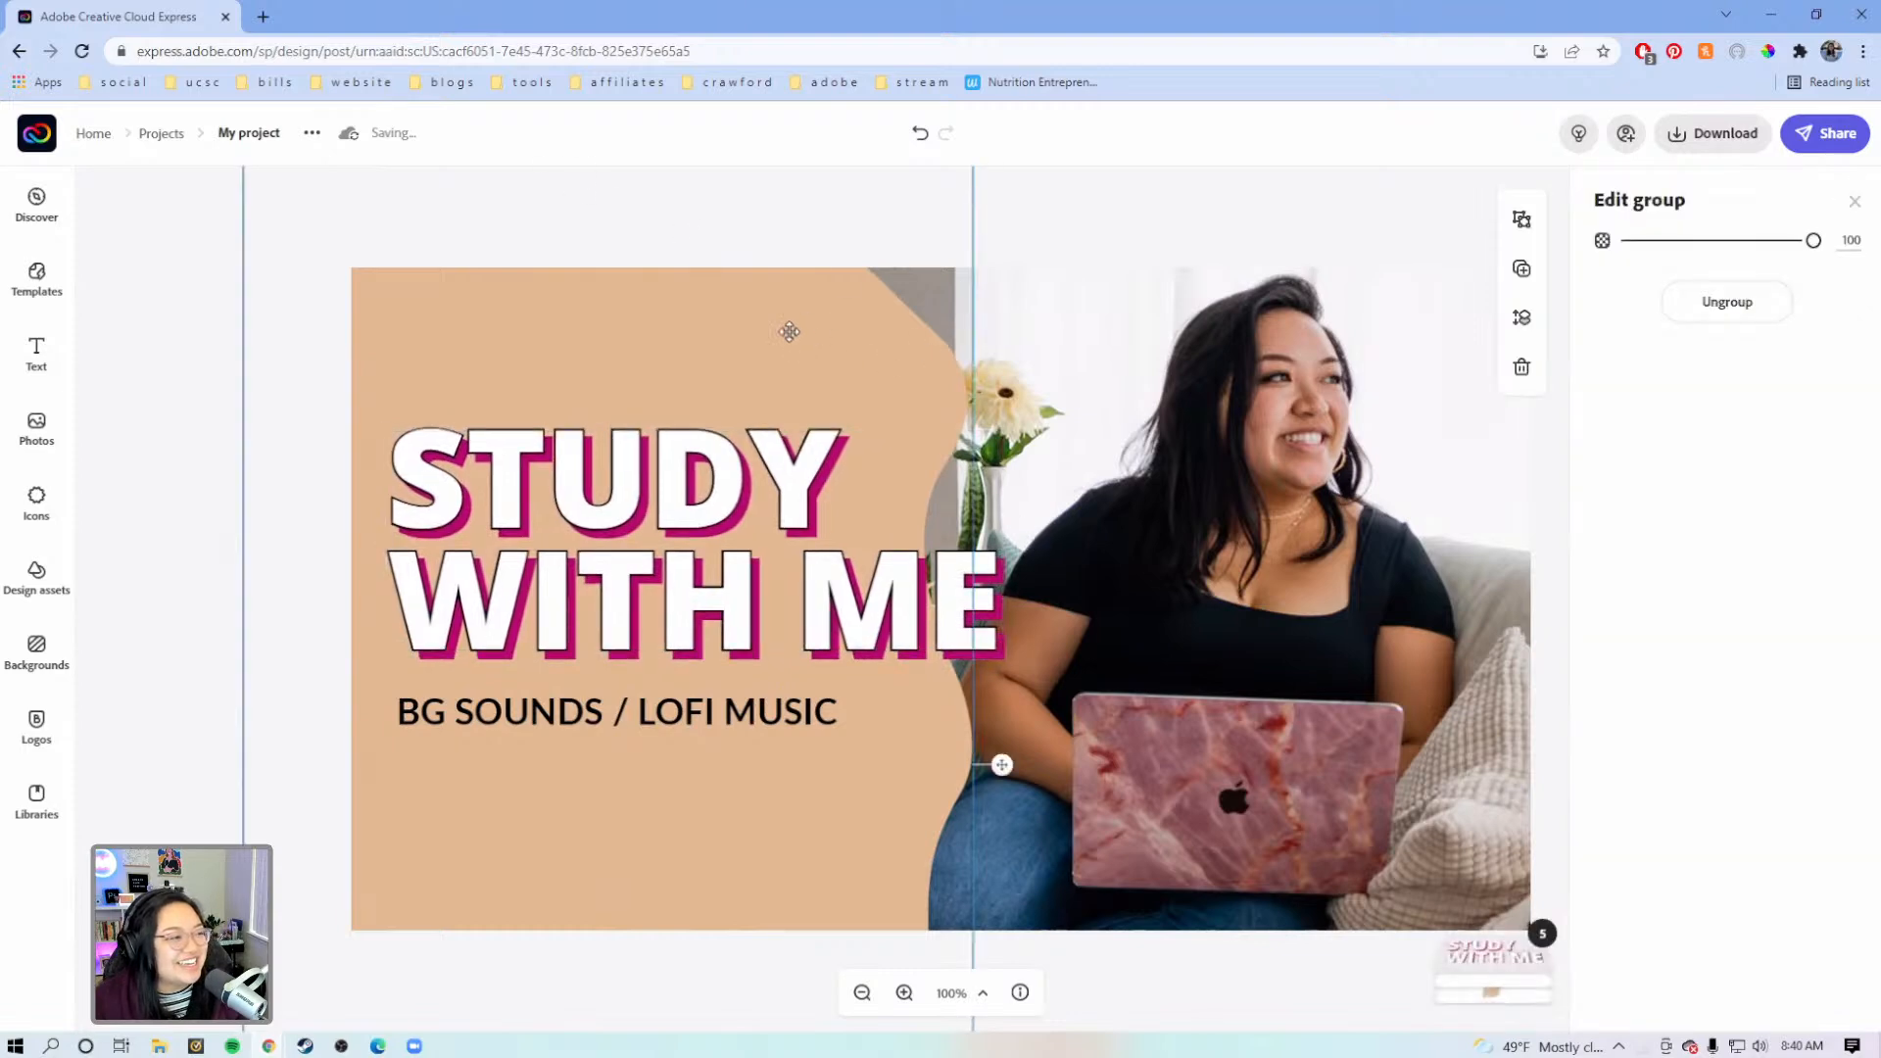
pyautogui.click(785, 327)
pyautogui.click(1066, 199)
pyautogui.click(840, 344)
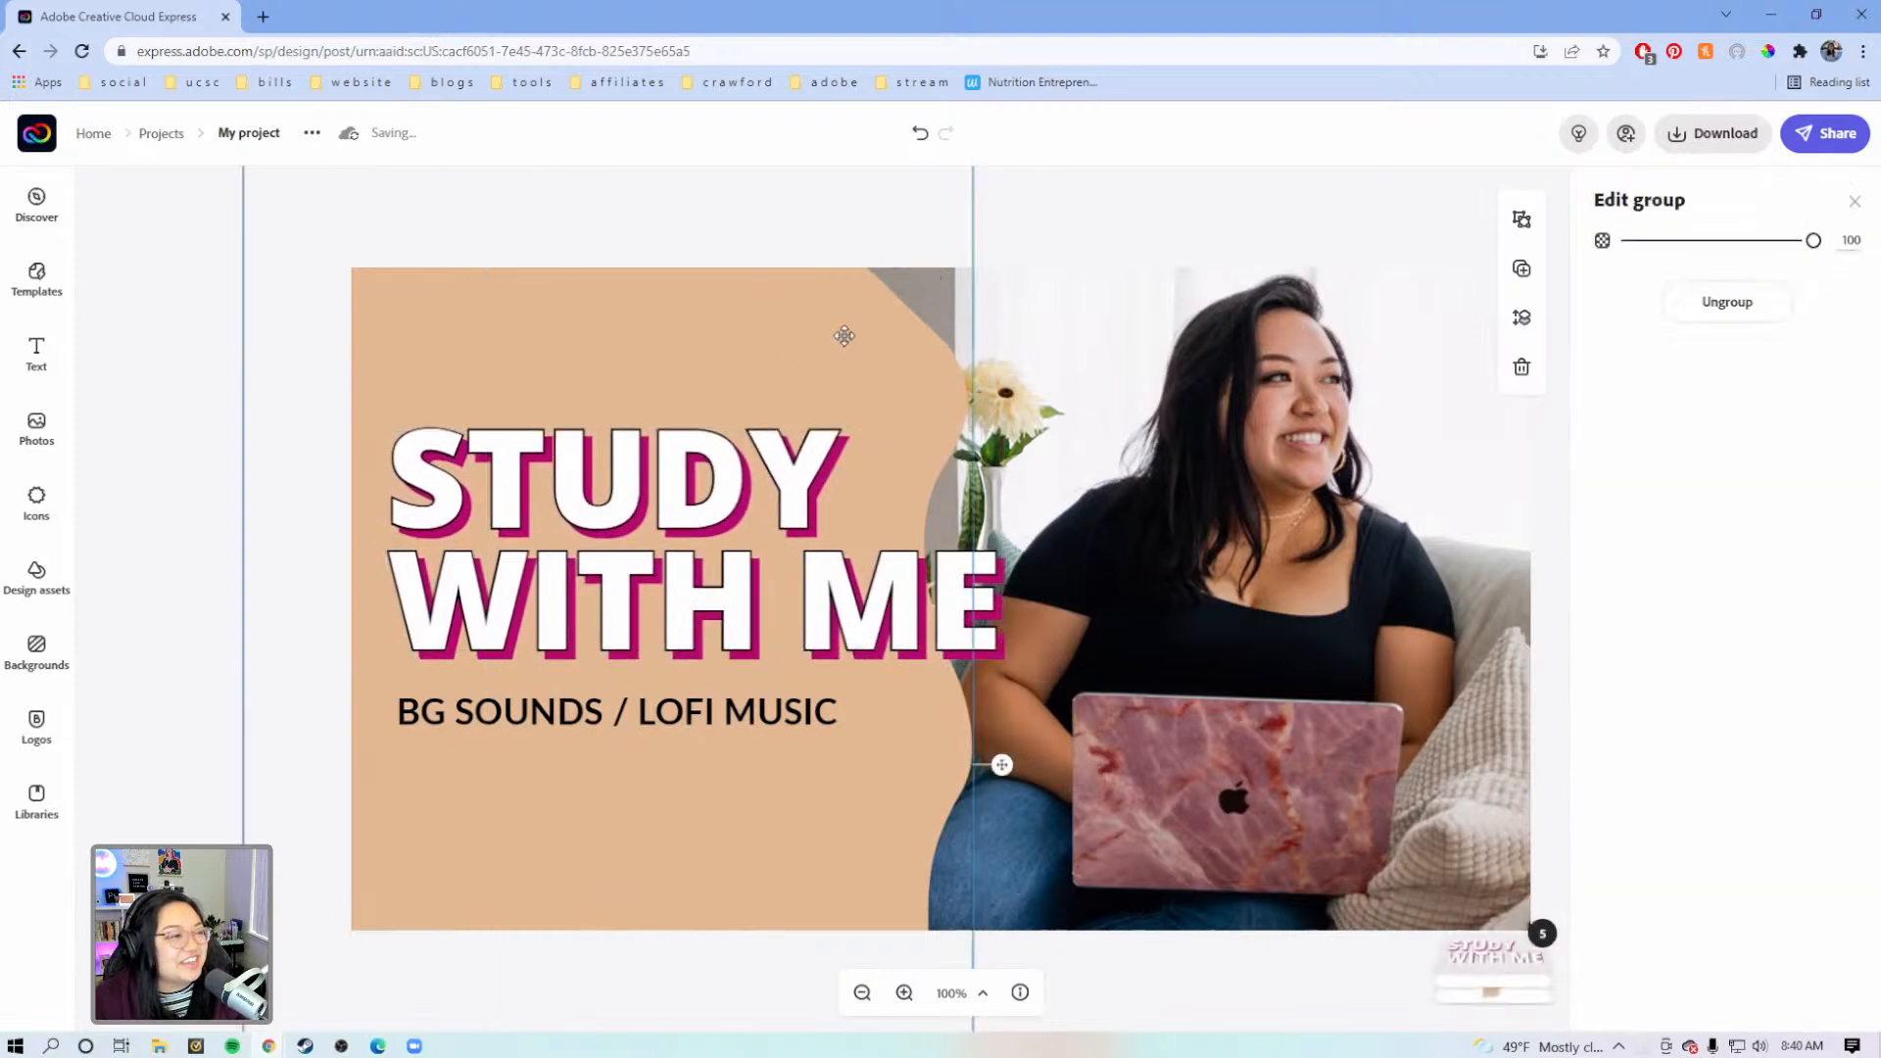
pyautogui.click(885, 340)
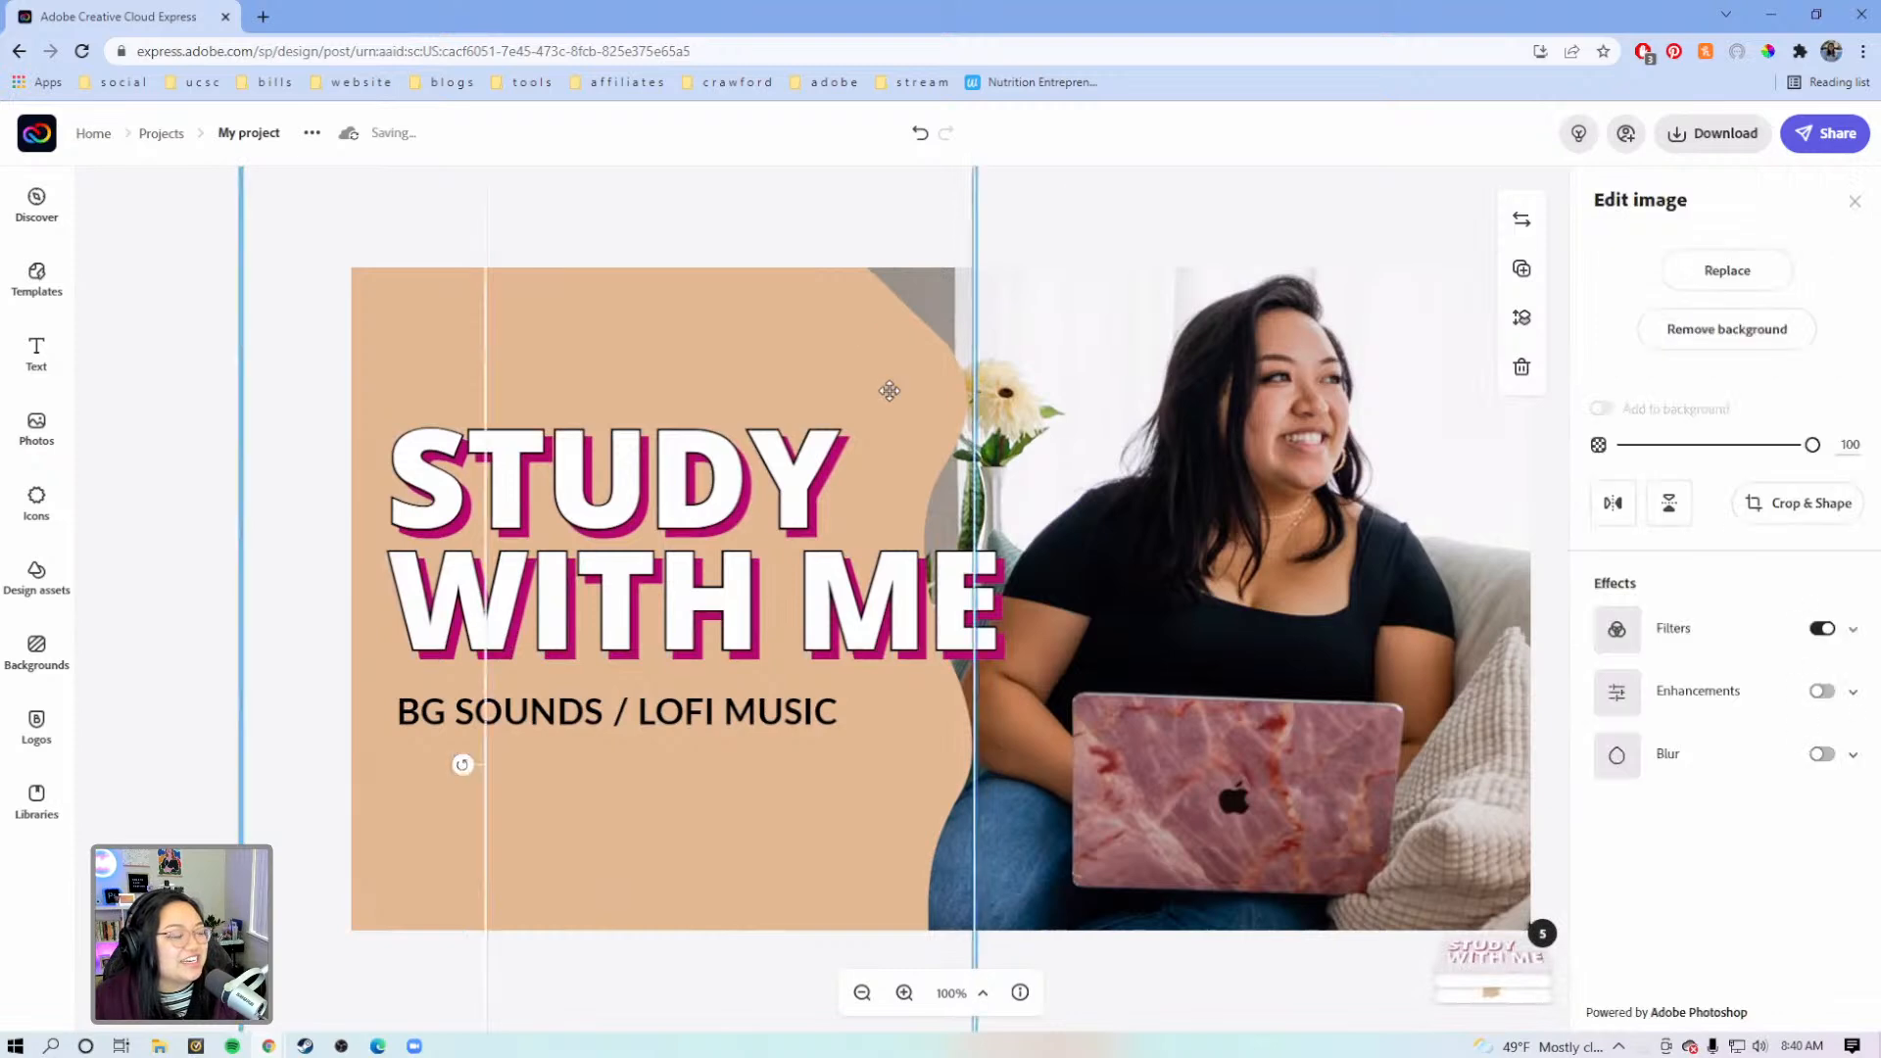
pyautogui.click(1117, 229)
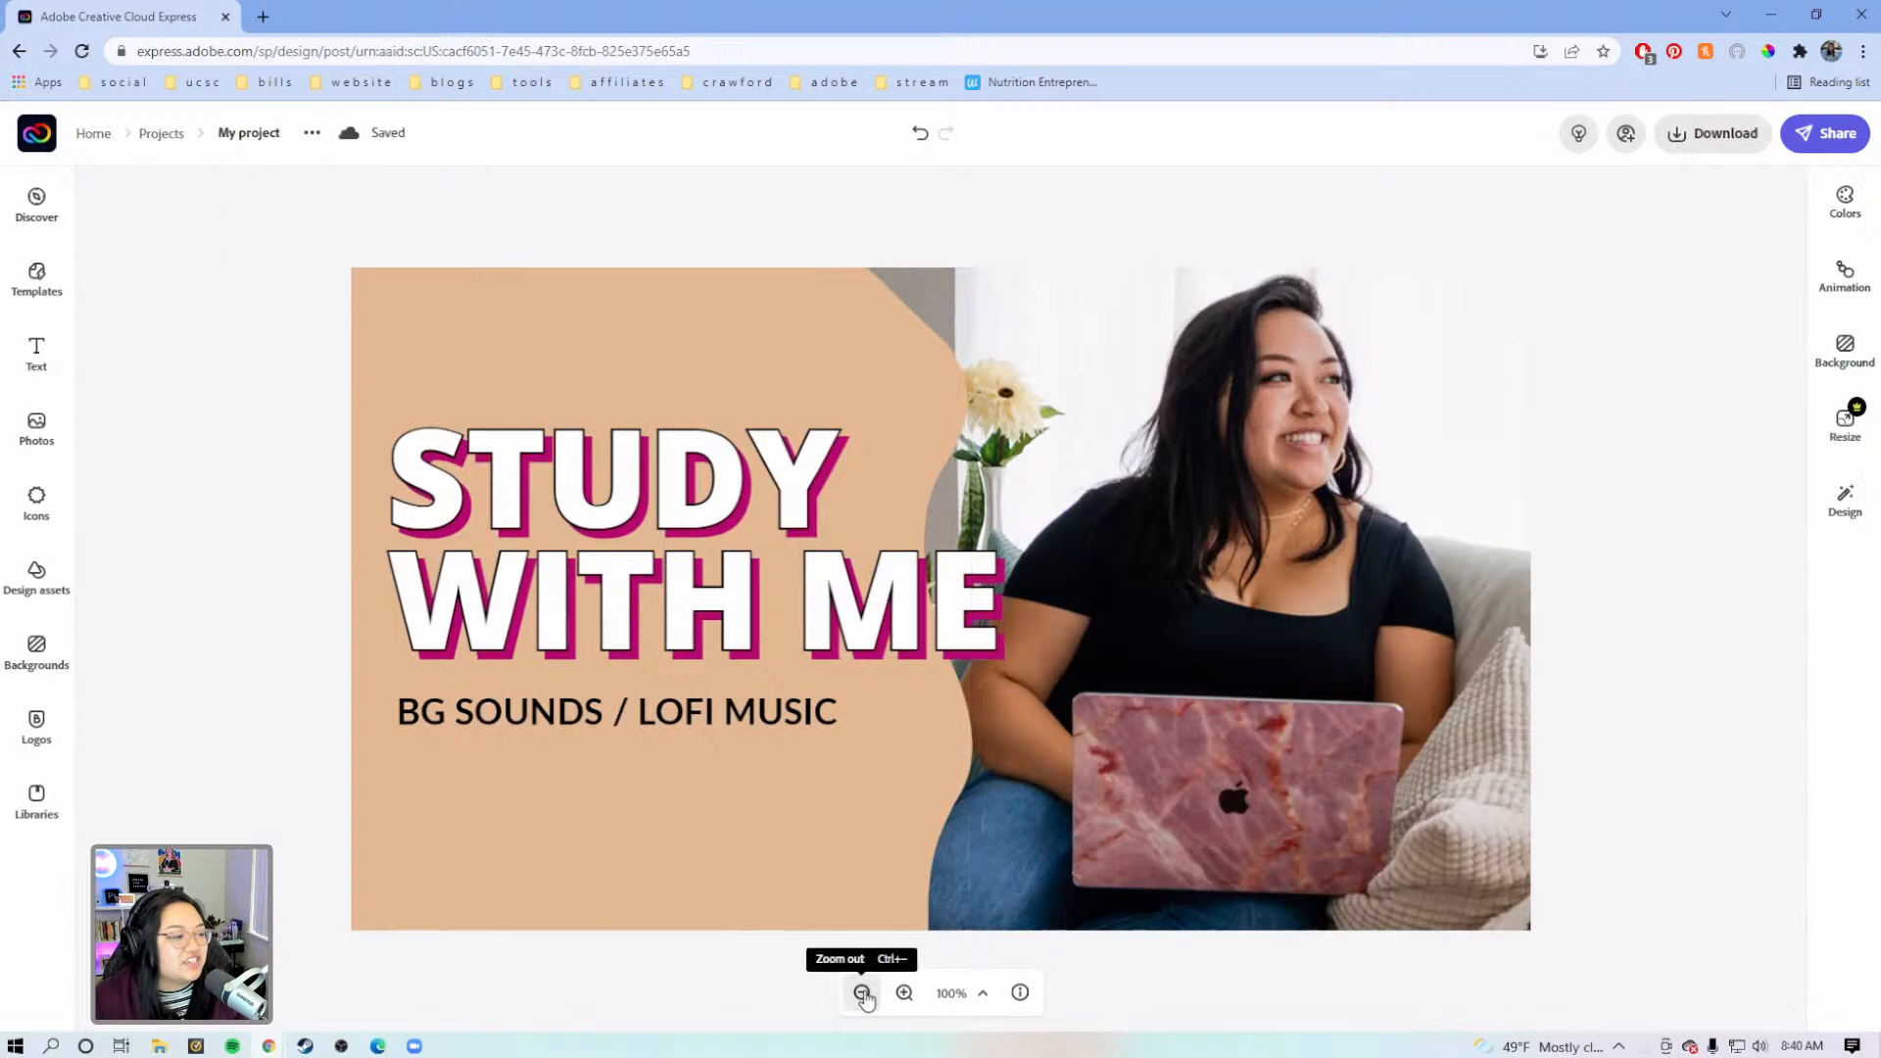
# Examine how legible the title and subtitle are when the thumbnail is shown as small as 25%
pyautogui.click(862, 993)
pyautogui.click(863, 993)
pyautogui.click(862, 993)
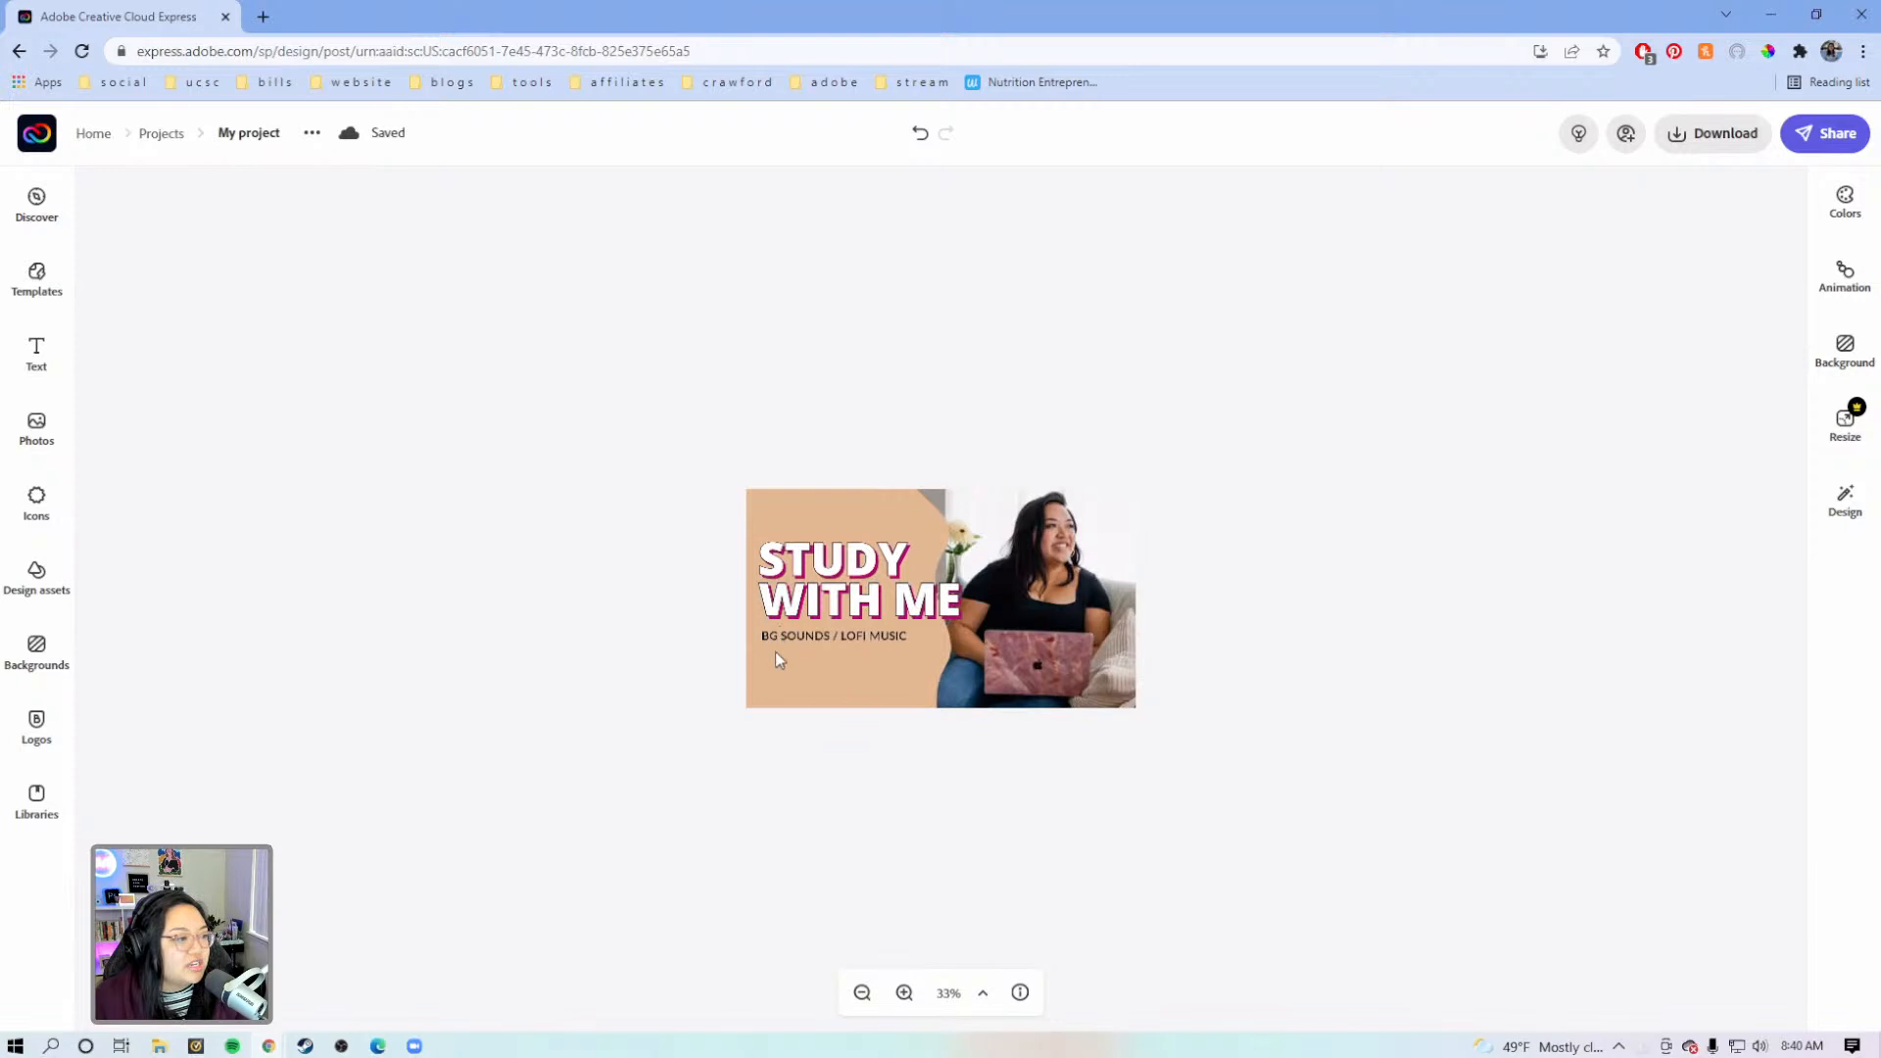
pyautogui.click(863, 992)
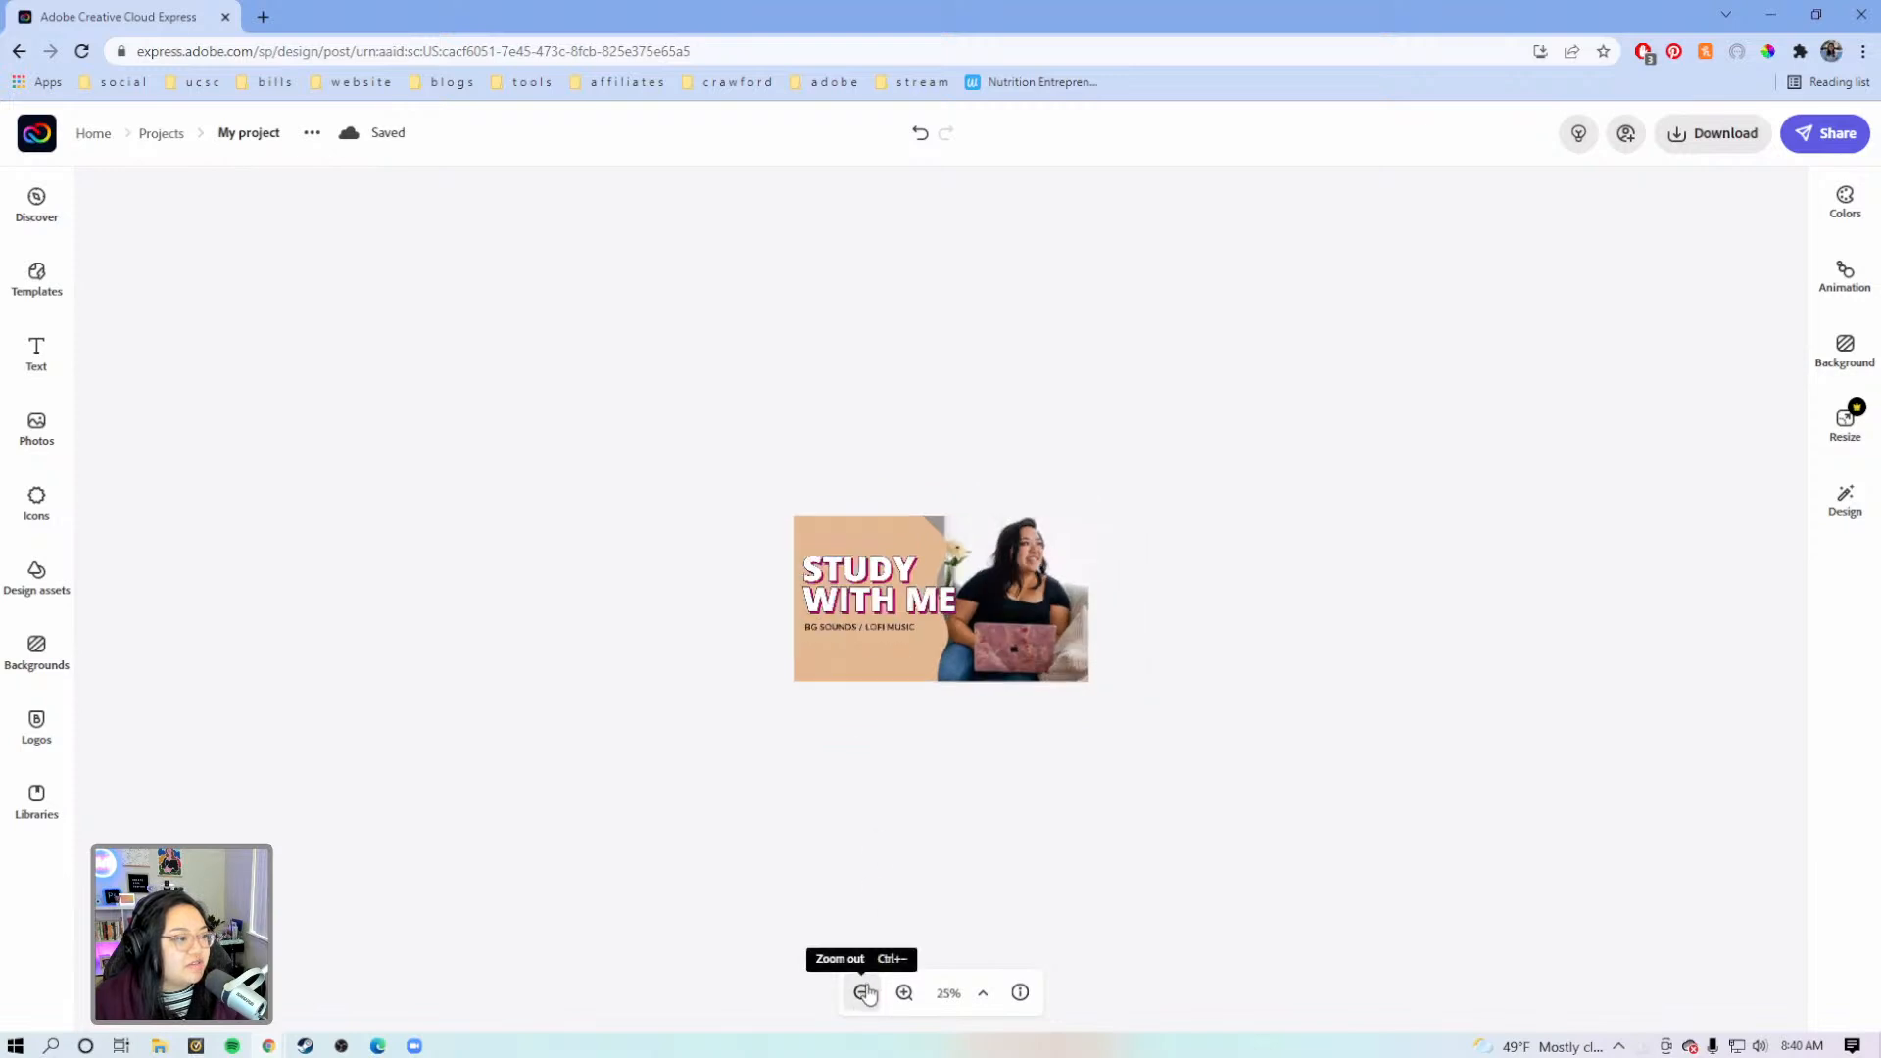
pyautogui.click(864, 993)
pyautogui.click(903, 993)
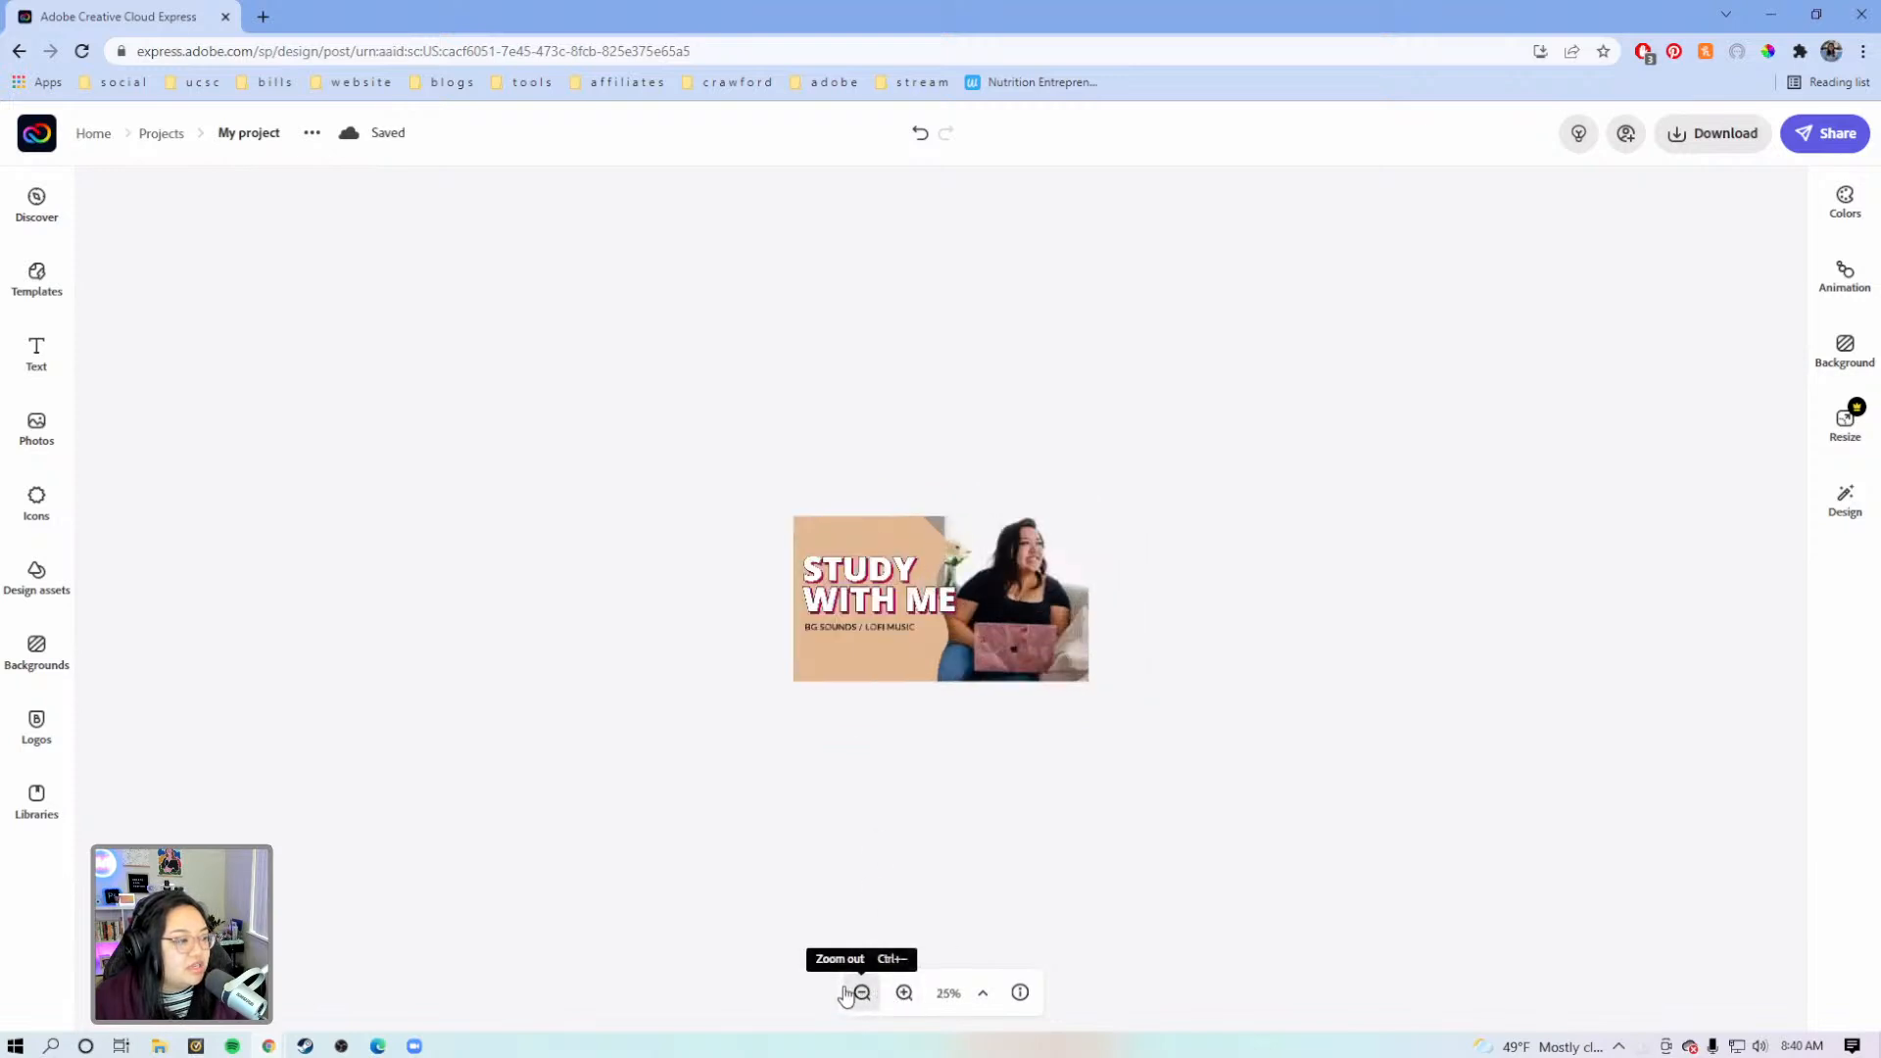
pyautogui.click(863, 992)
pyautogui.click(904, 996)
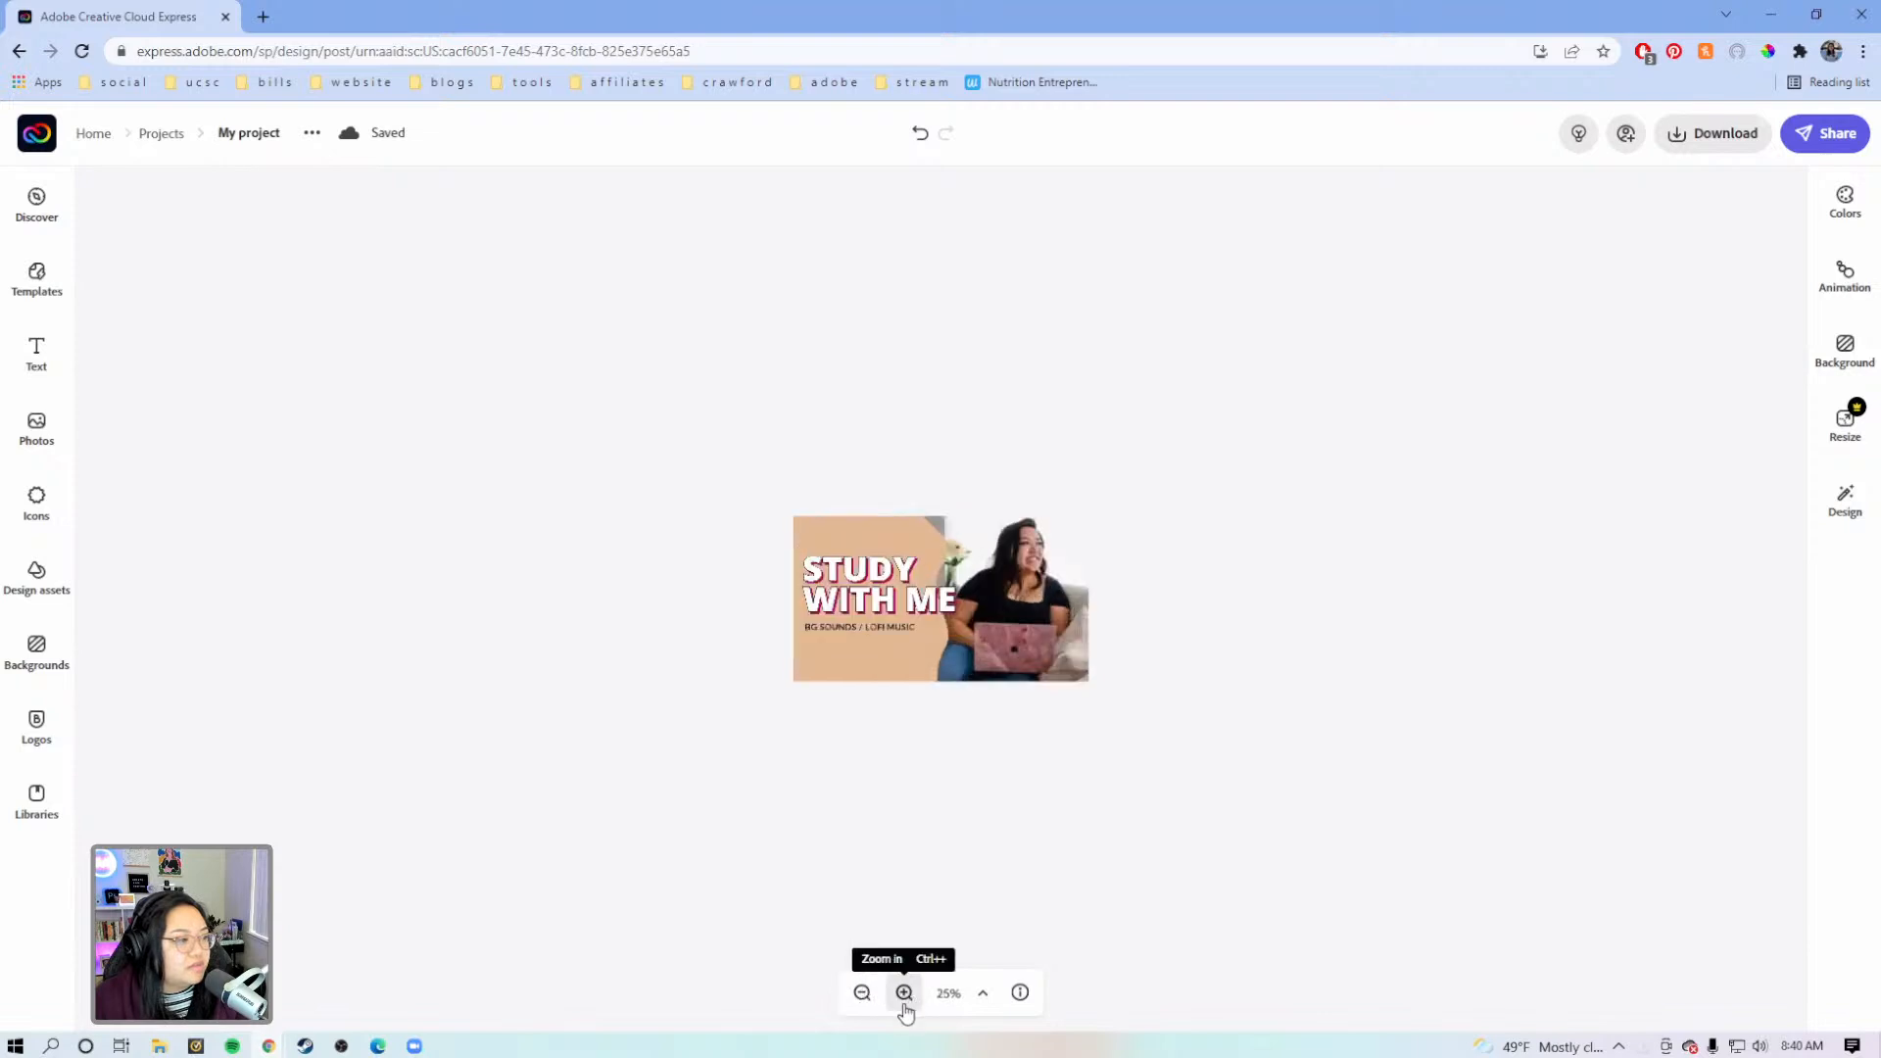
pyautogui.click(904, 994)
pyautogui.click(903, 995)
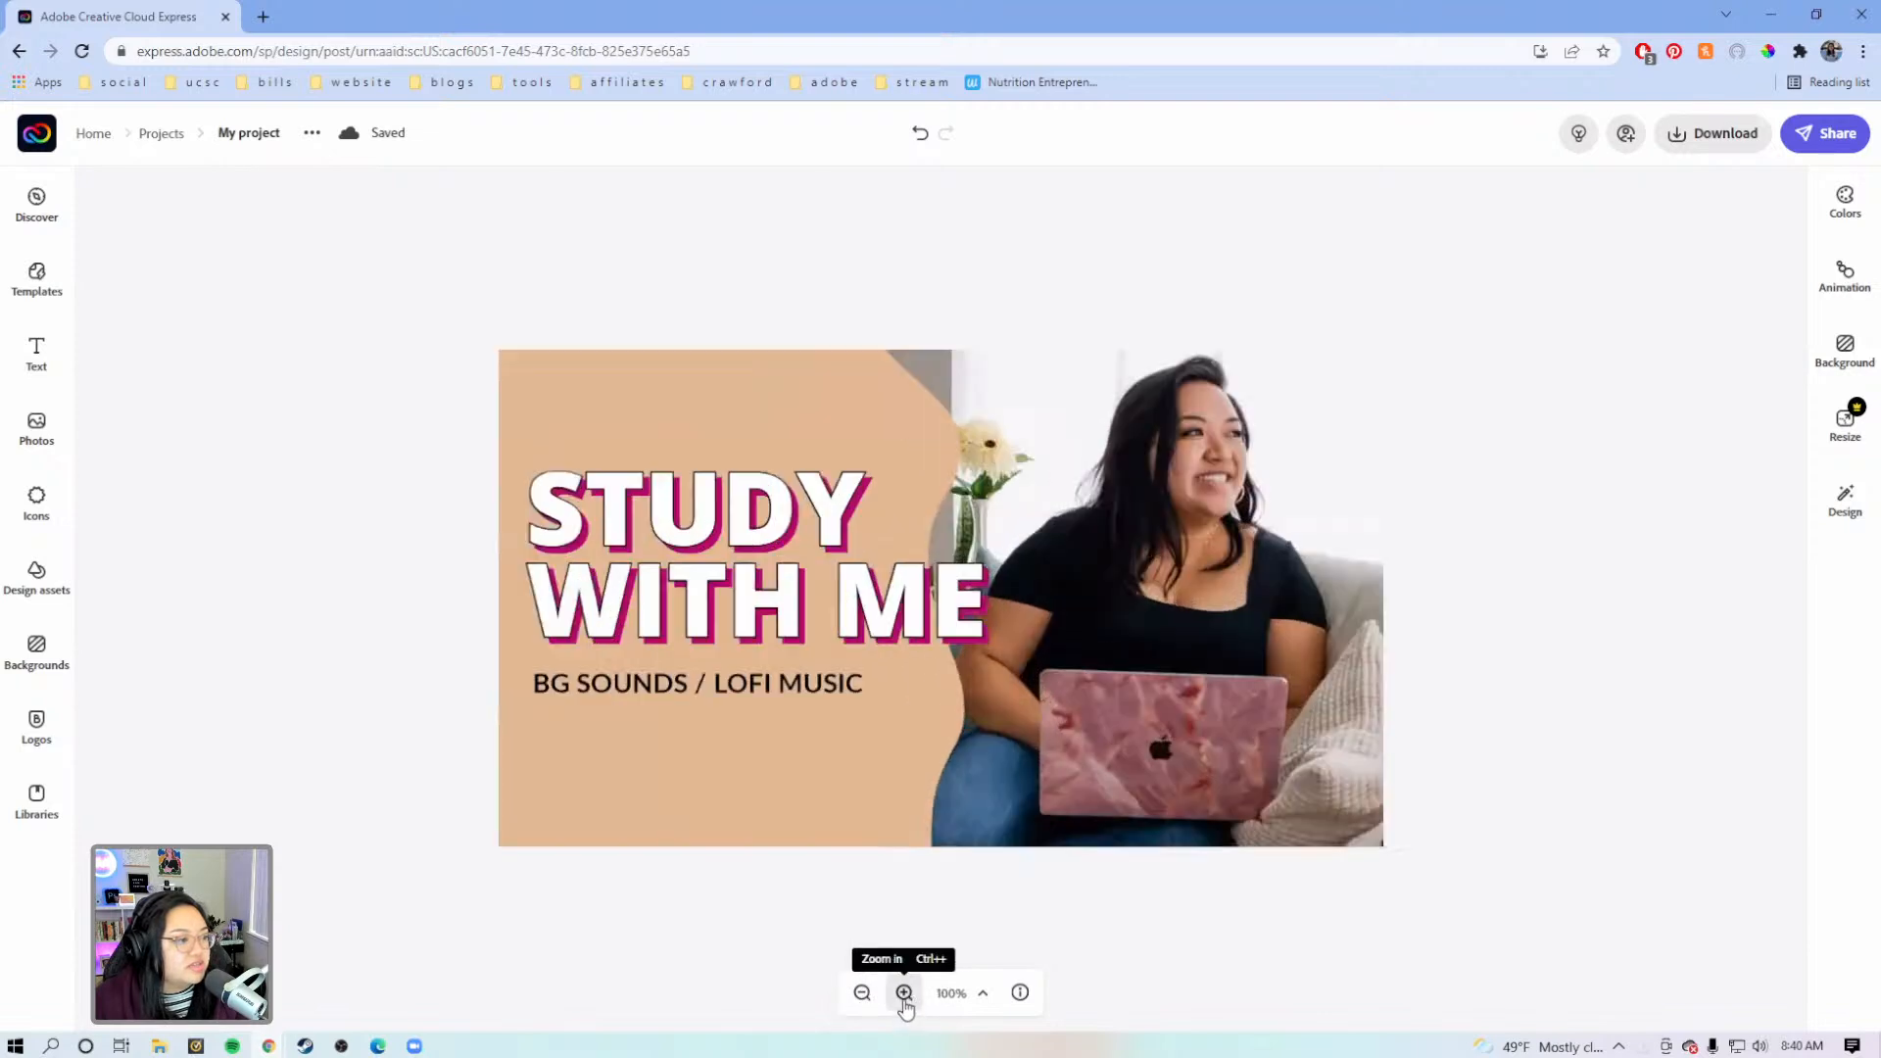
pyautogui.click(904, 995)
pyautogui.click(862, 993)
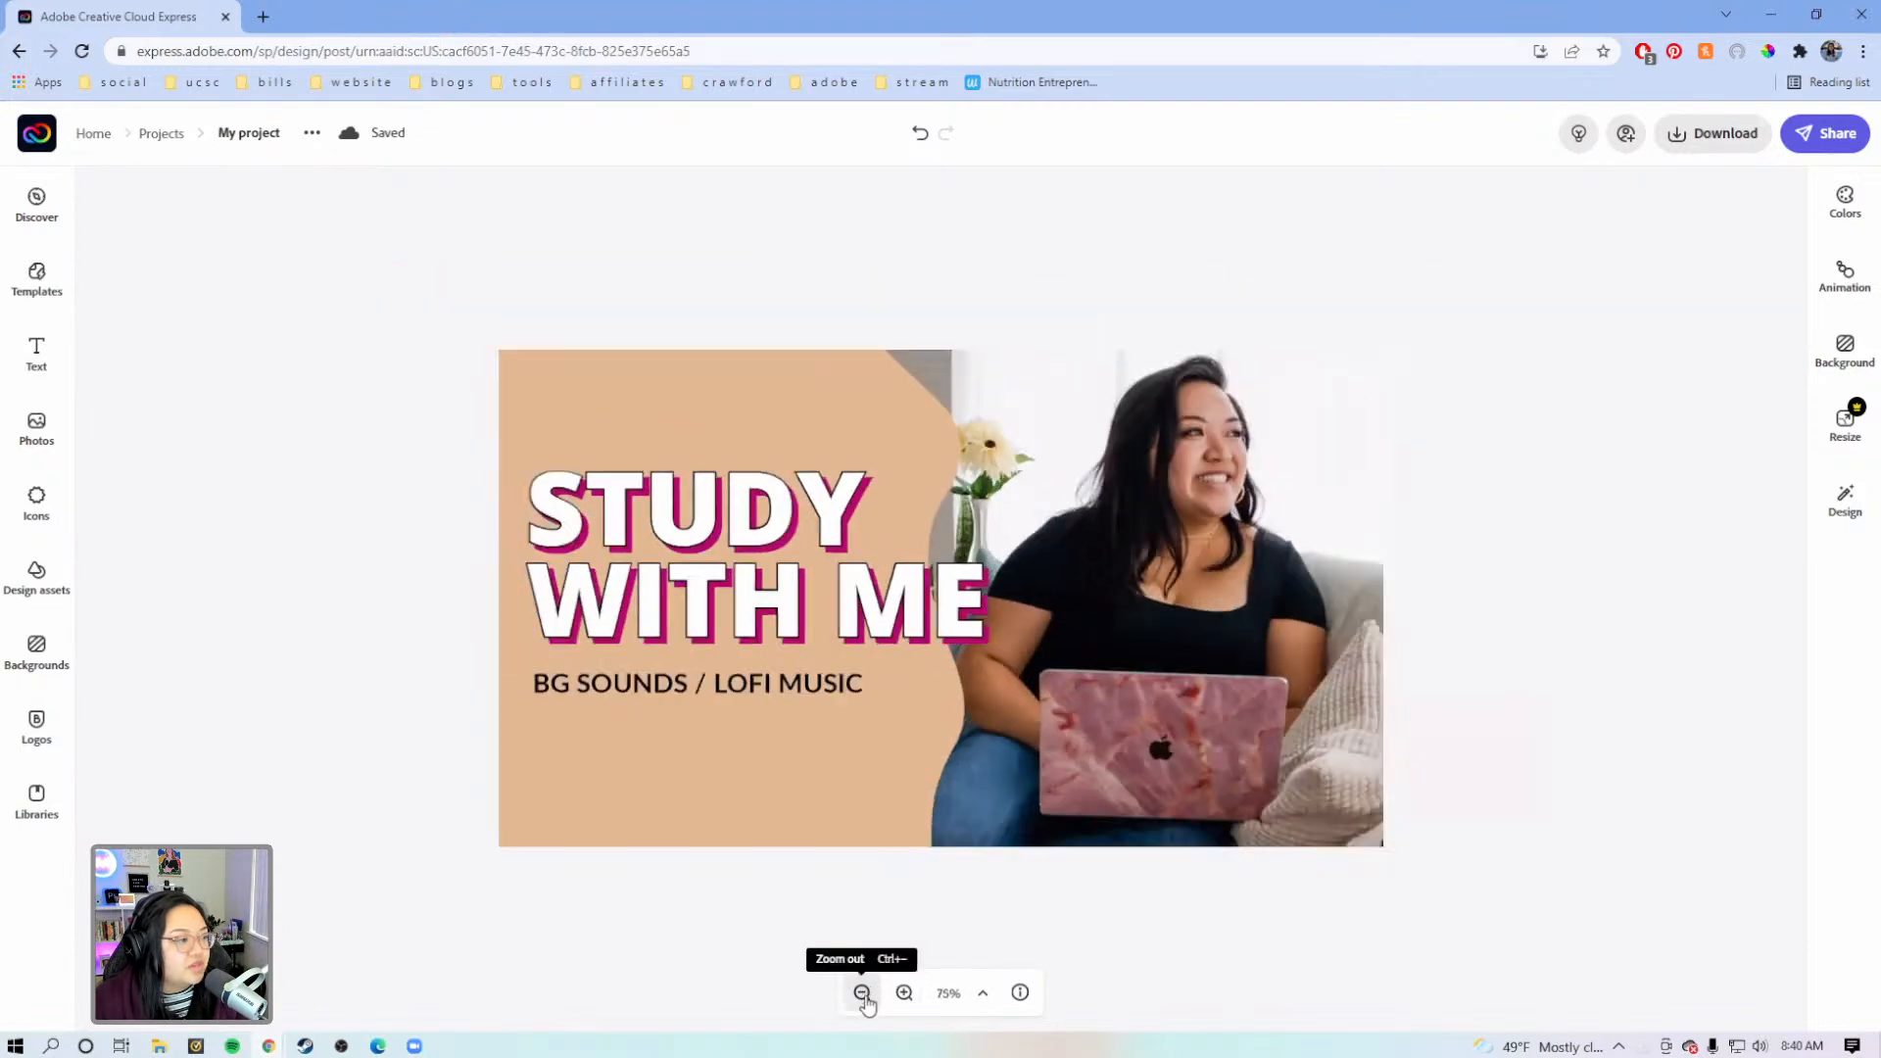
# Set the subtitle's letter spacing to 11 and nudge the subtitle slightly to the right beneath the title
pyautogui.click(761, 692)
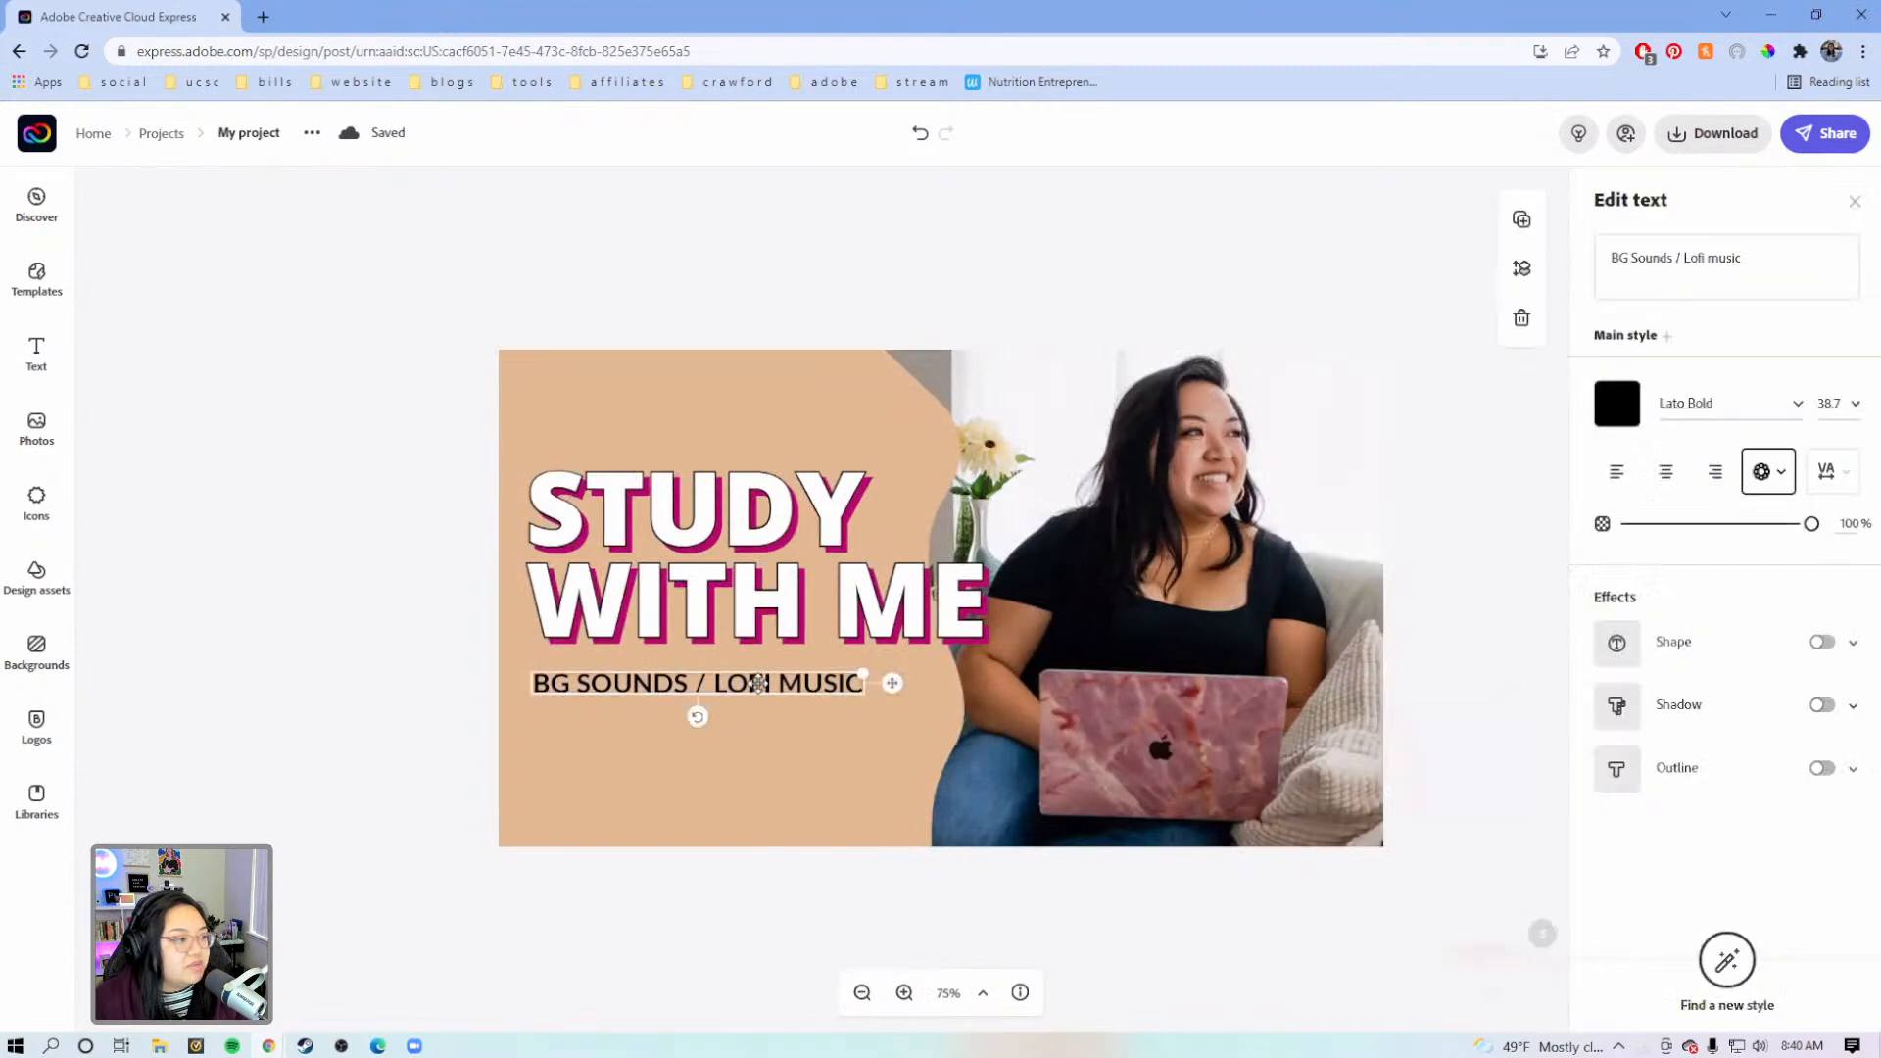
pyautogui.click(1827, 474)
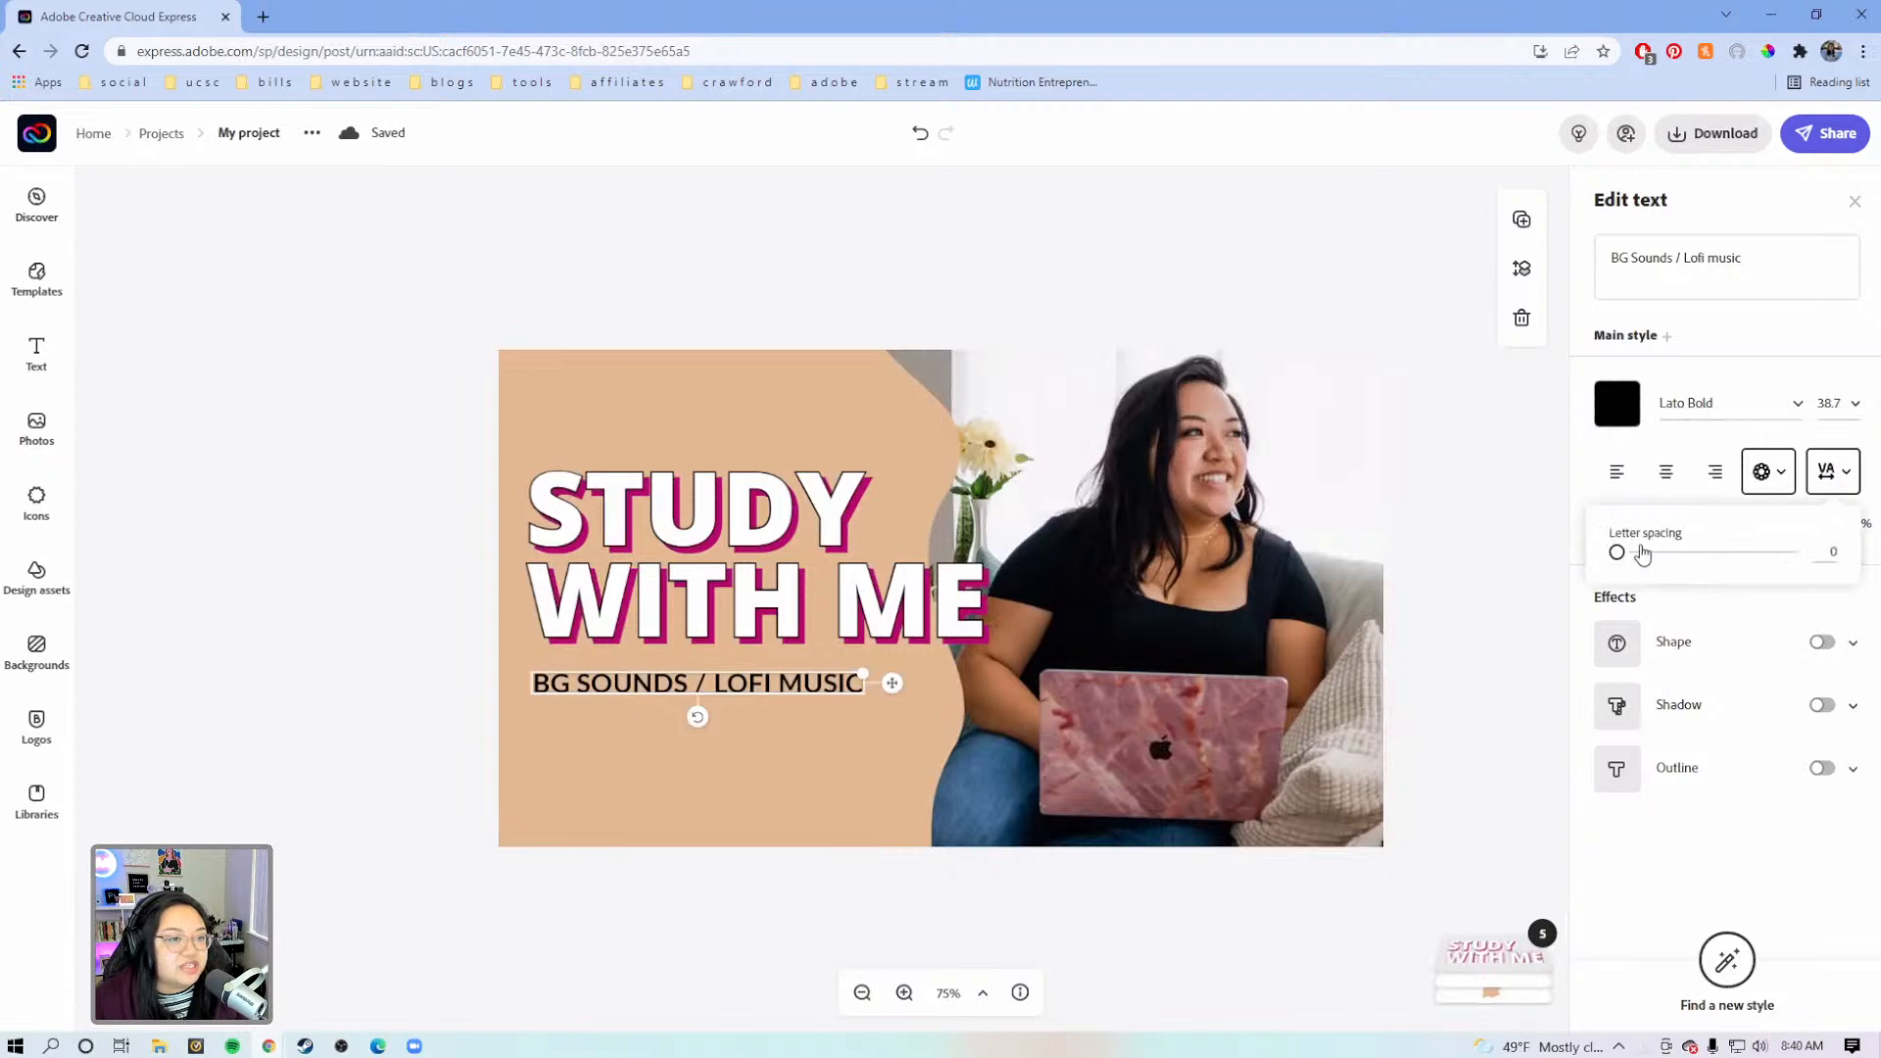
pyautogui.moveTo(1618, 553); pyautogui.dragTo(1636, 564)
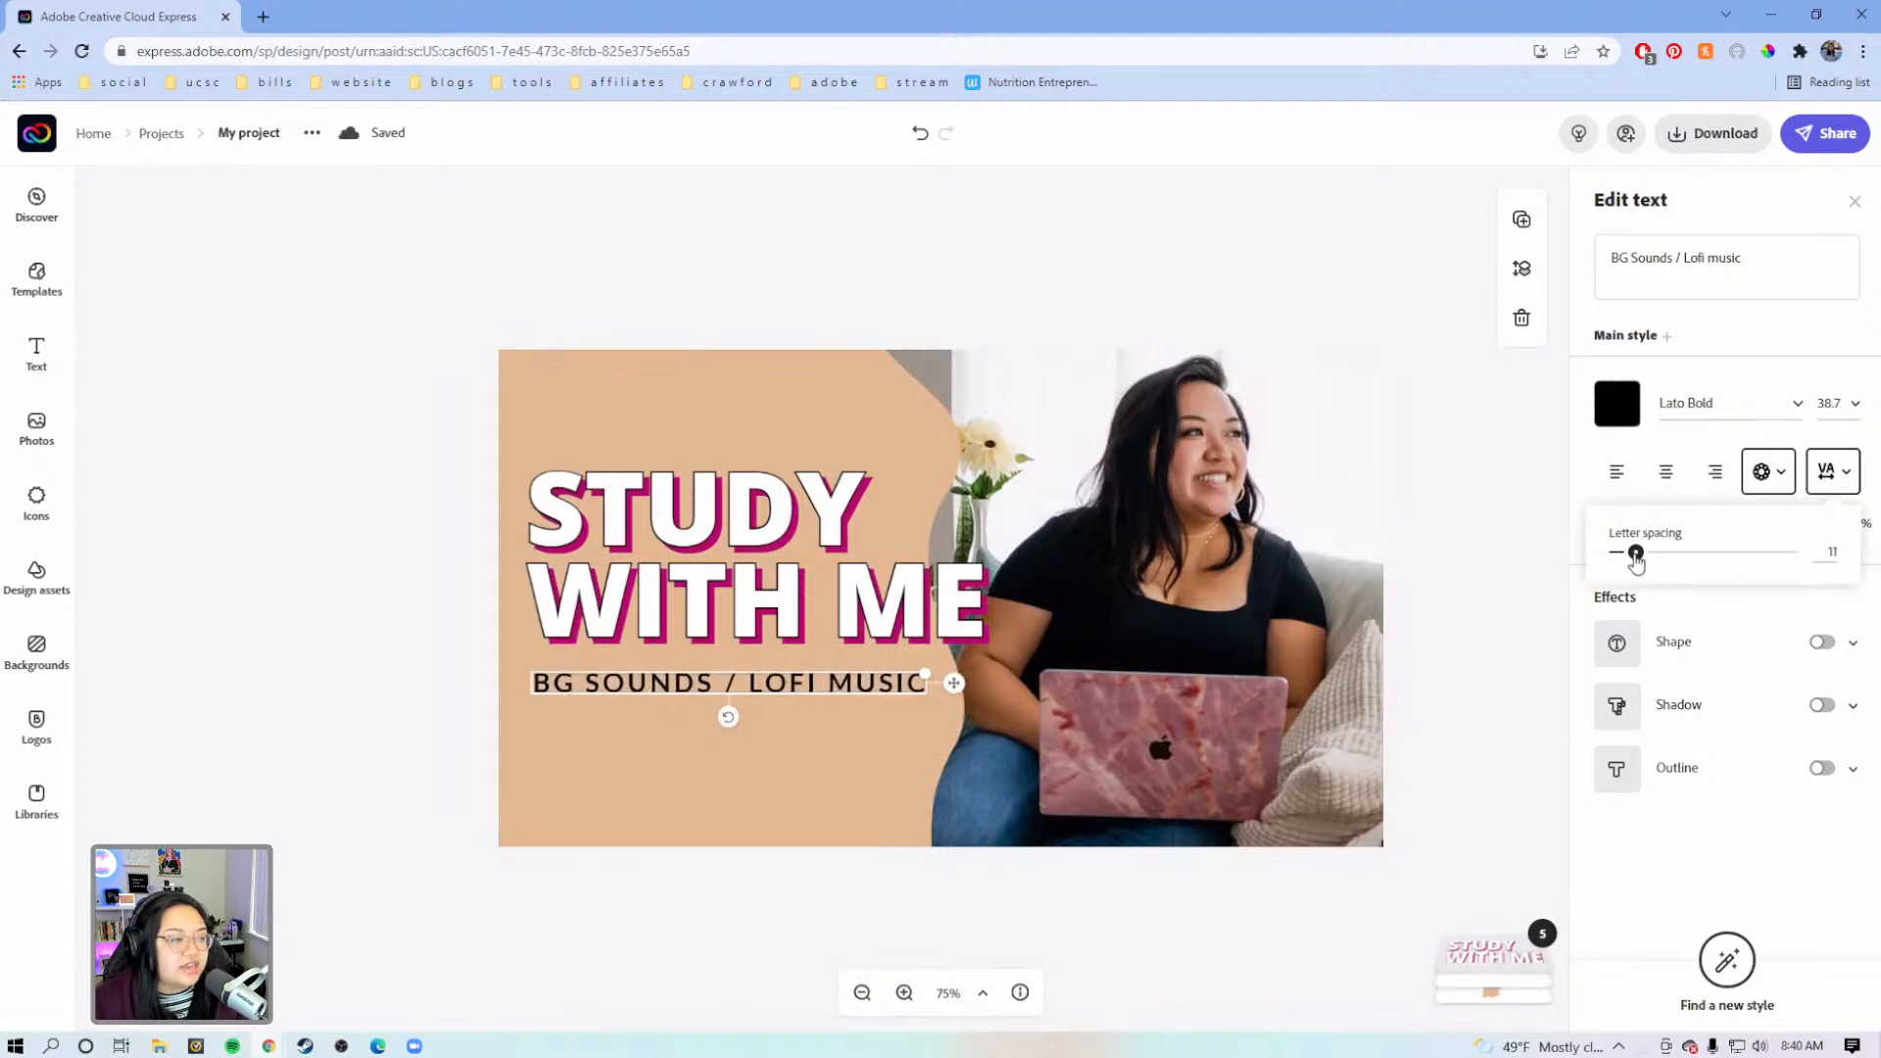
pyautogui.click(970, 688)
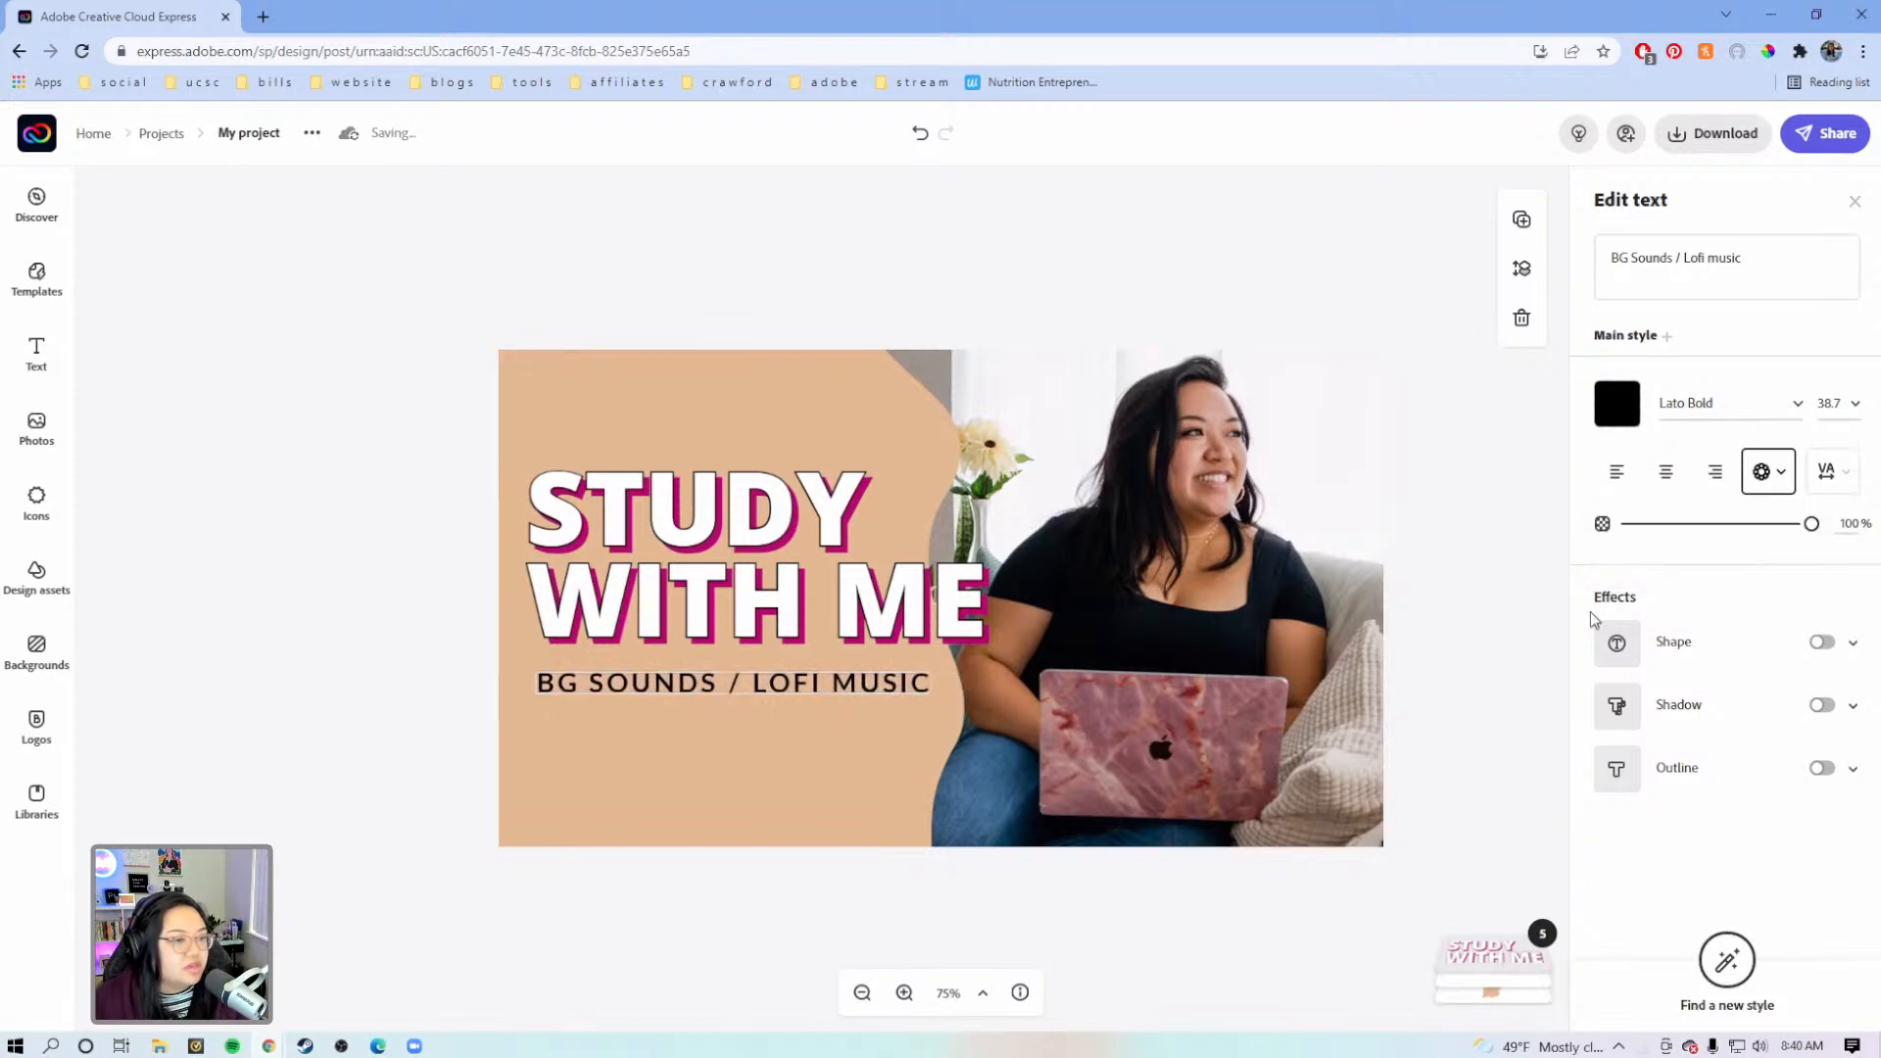
pyautogui.click(1481, 703)
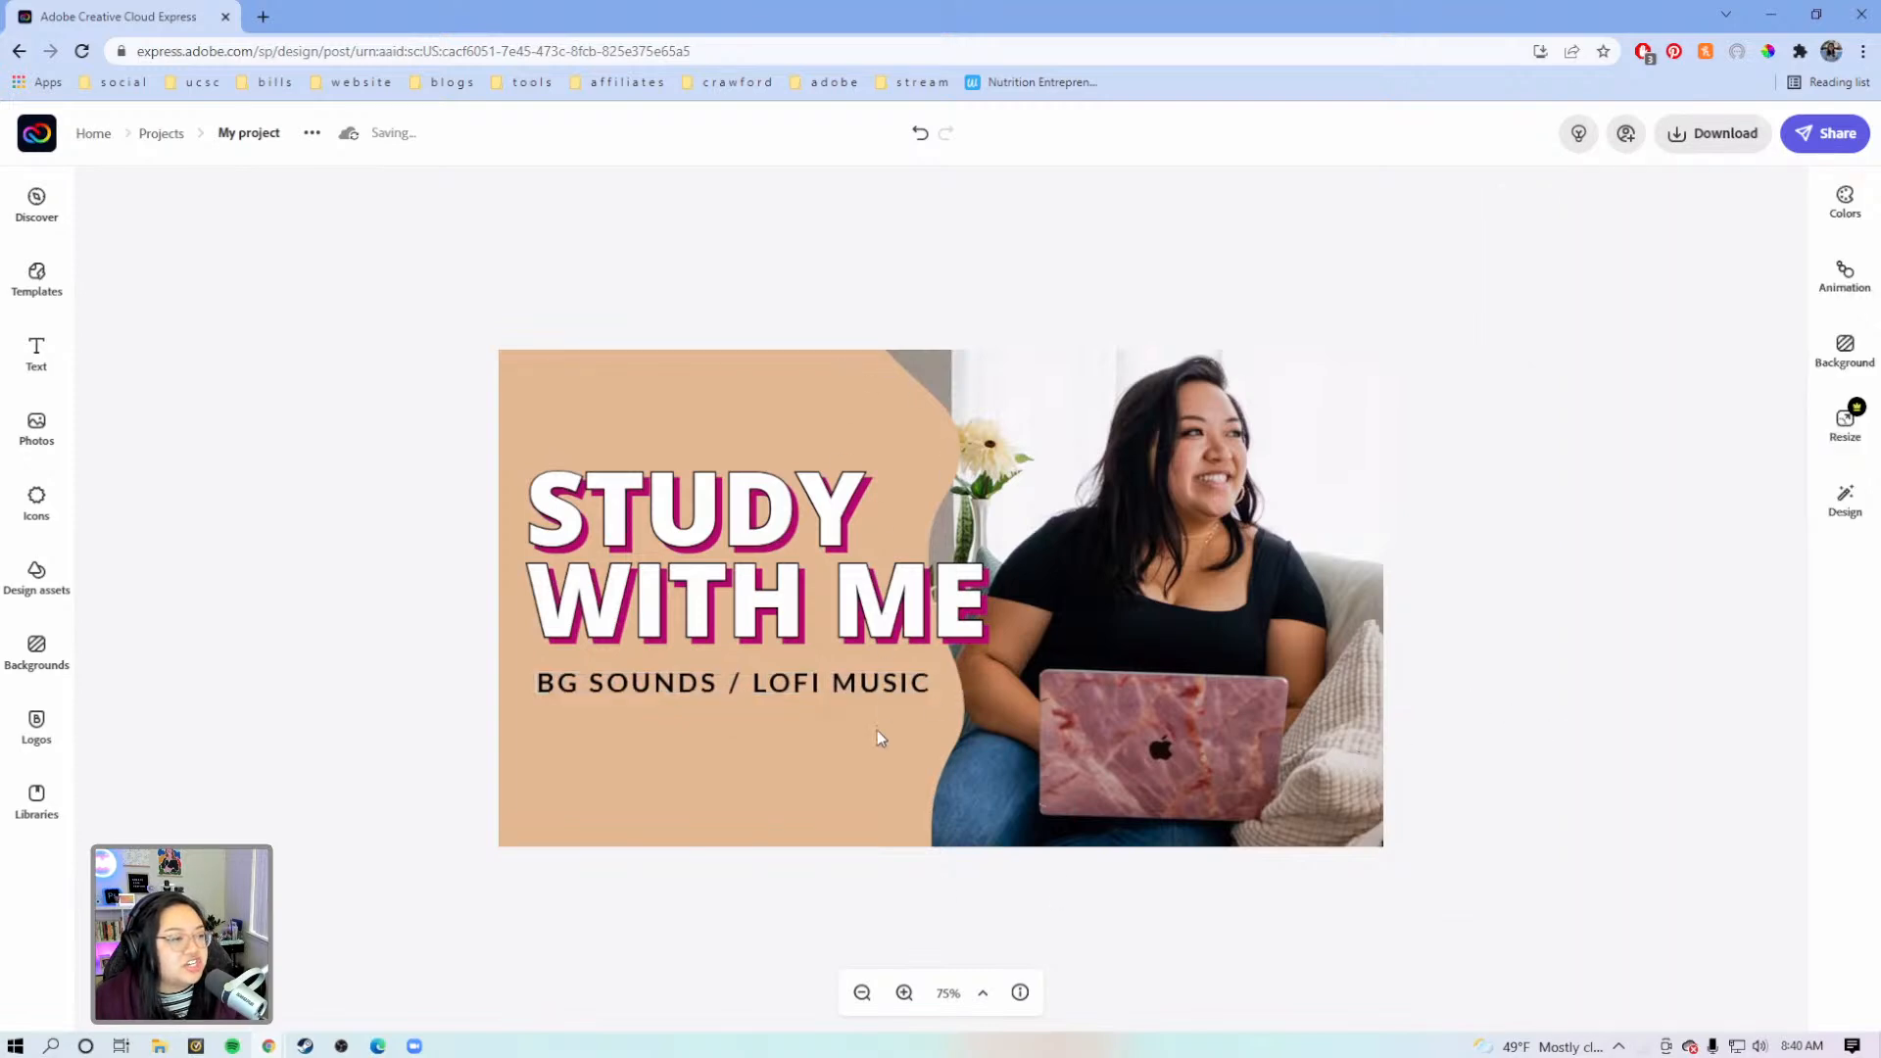
# Examine which overlapping wave-shaped images make up the tan area behind the text
pyautogui.click(875, 784)
pyautogui.click(868, 391)
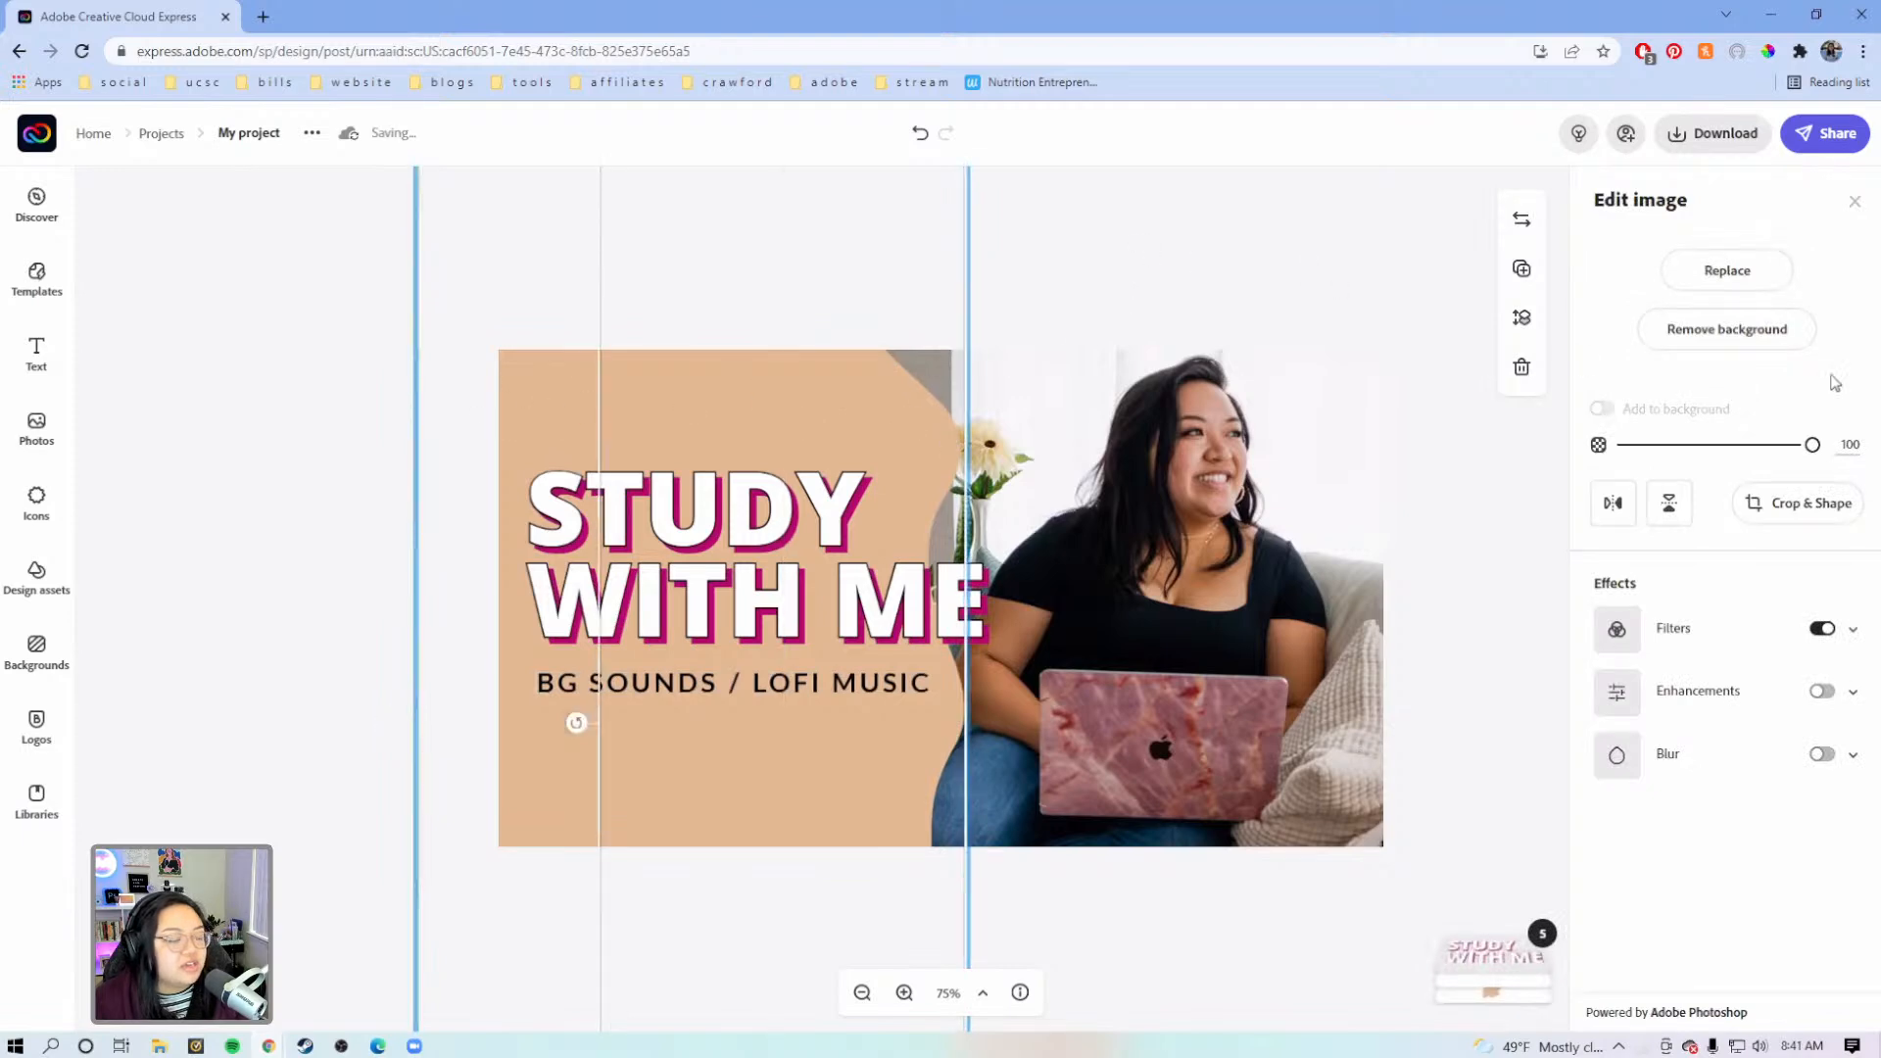
pyautogui.click(798, 382)
pyautogui.click(708, 412)
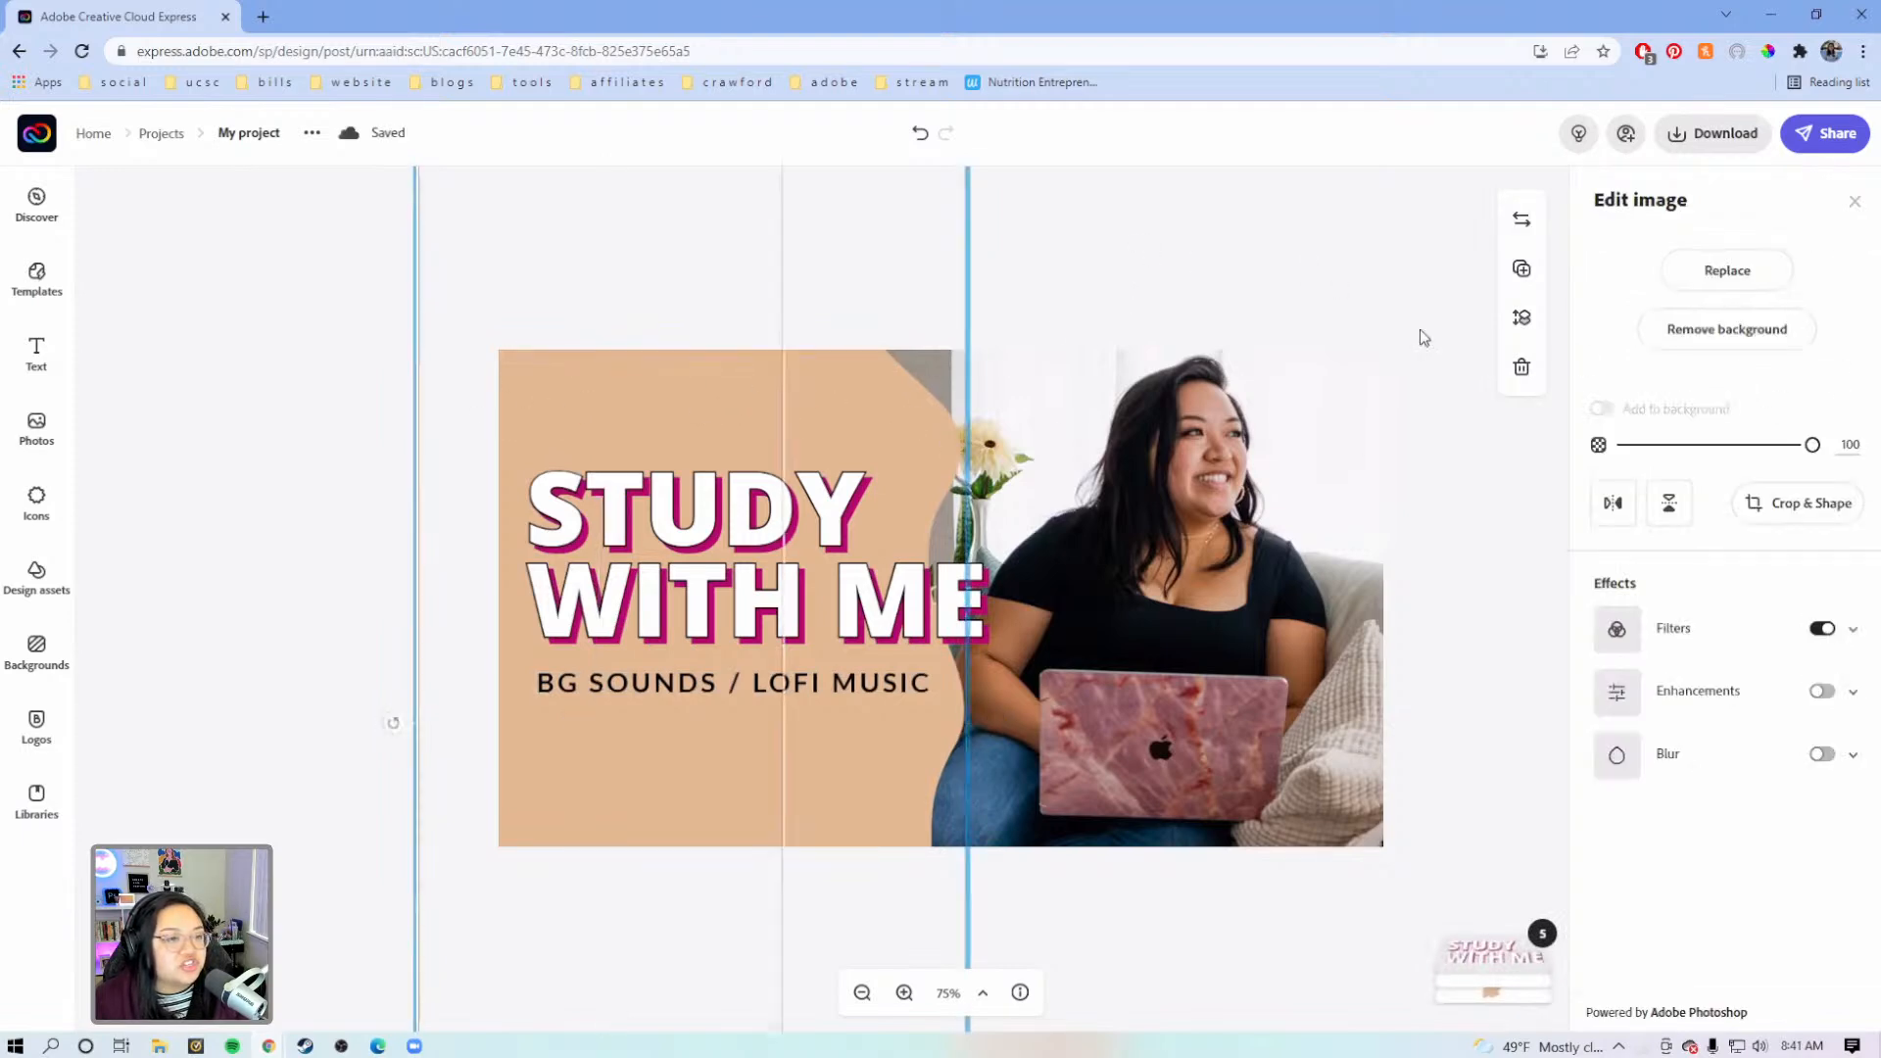
pyautogui.click(1184, 285)
pyautogui.click(857, 404)
pyautogui.click(1773, 312)
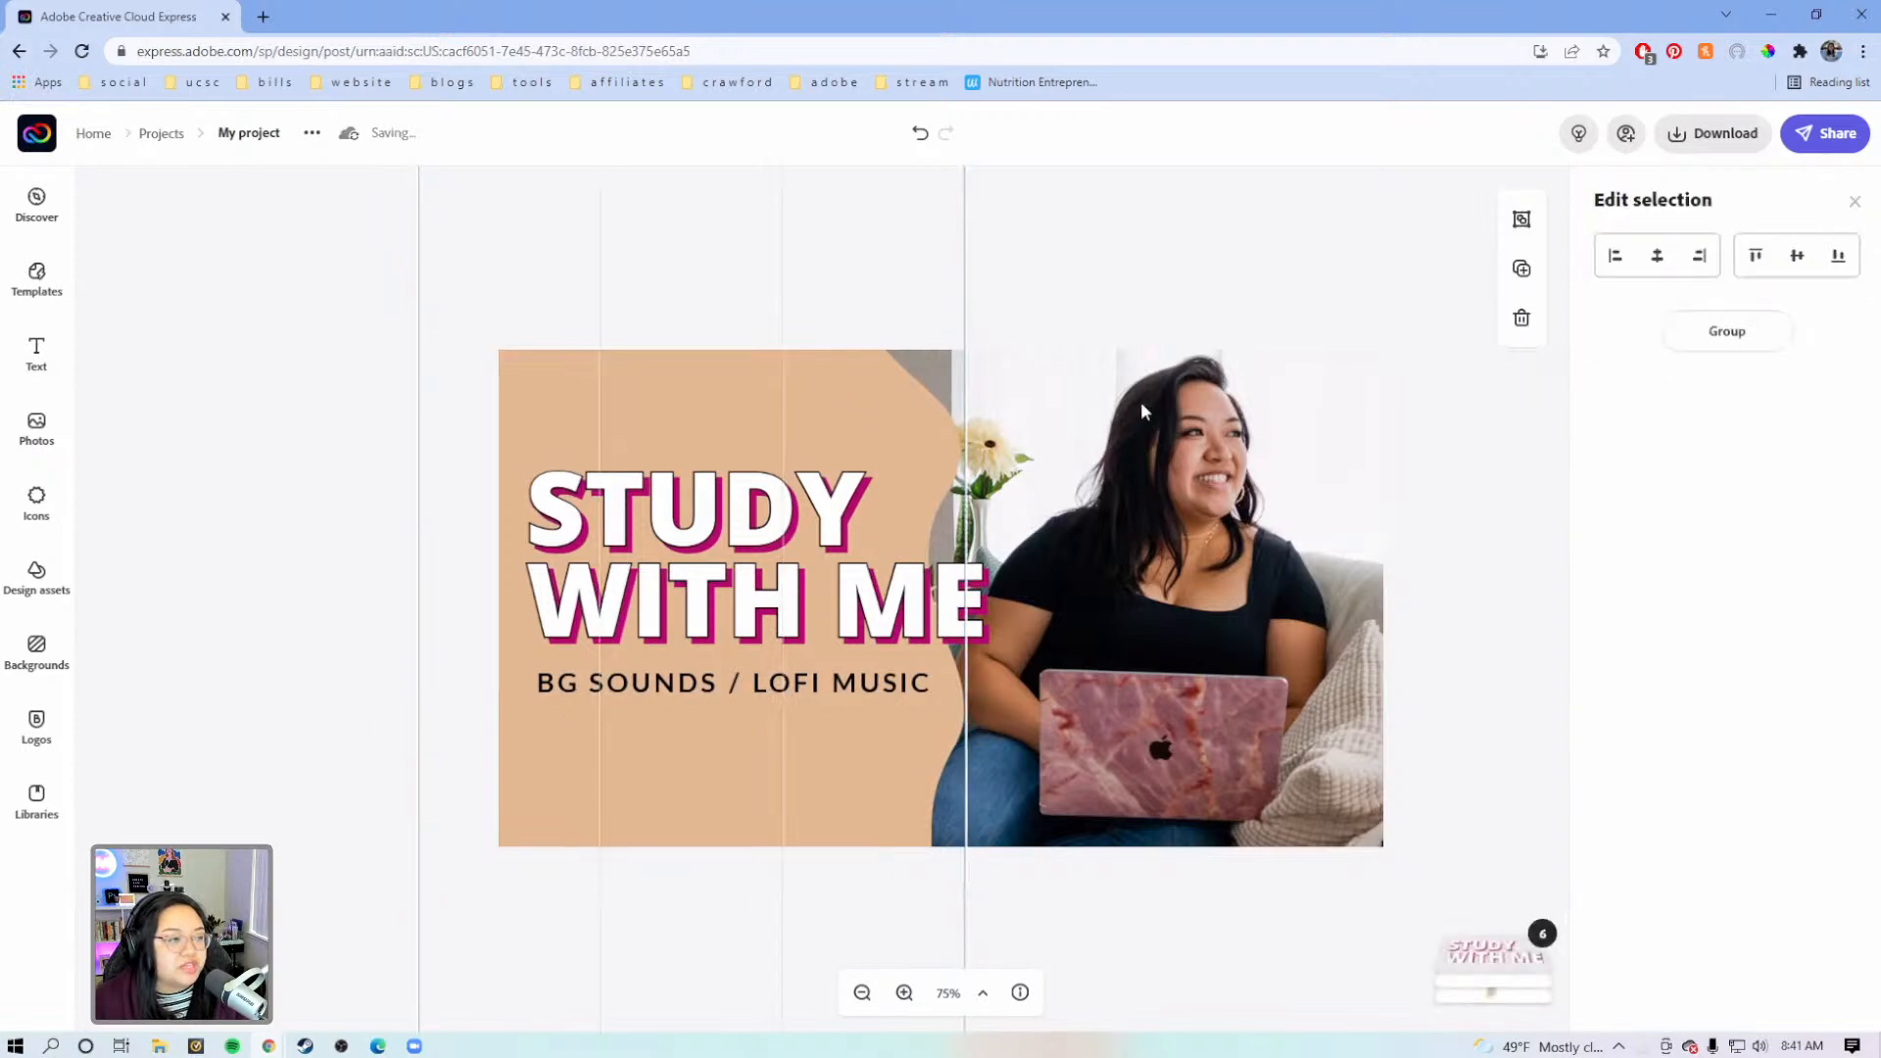
pyautogui.click(1207, 262)
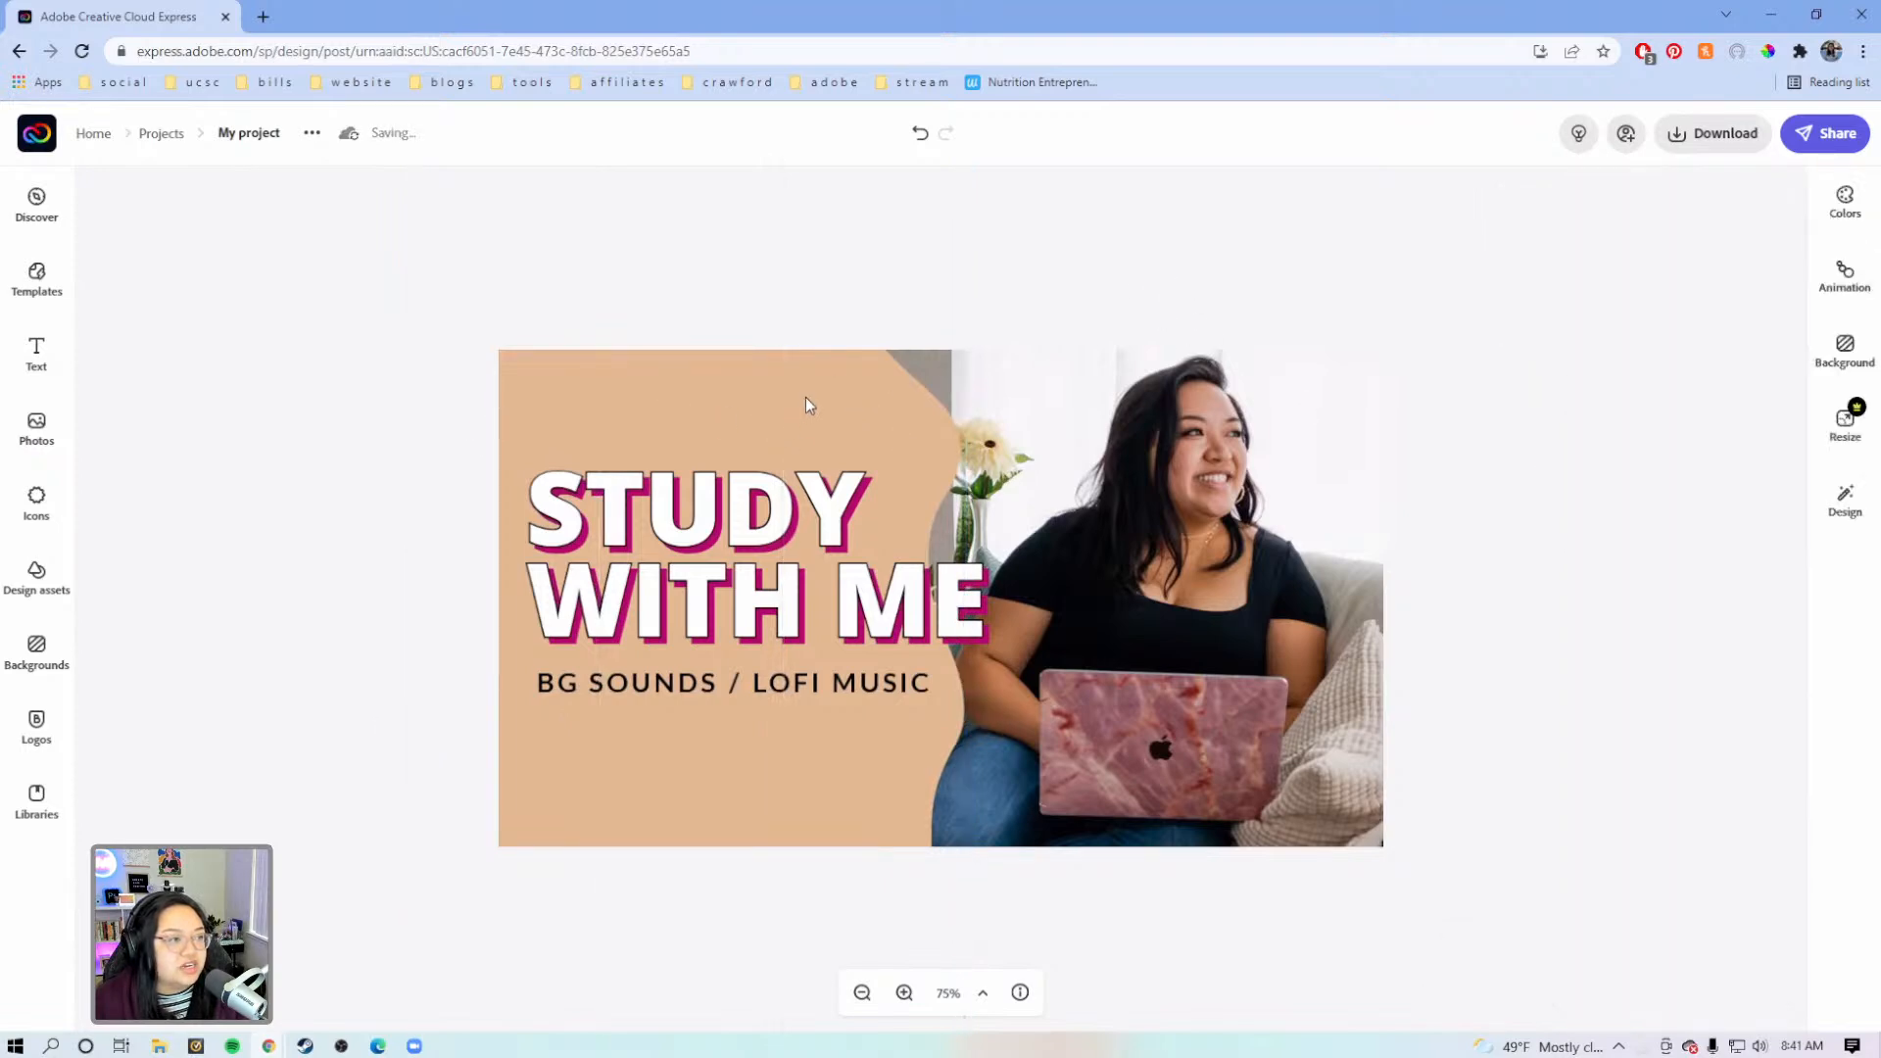
pyautogui.click(854, 393)
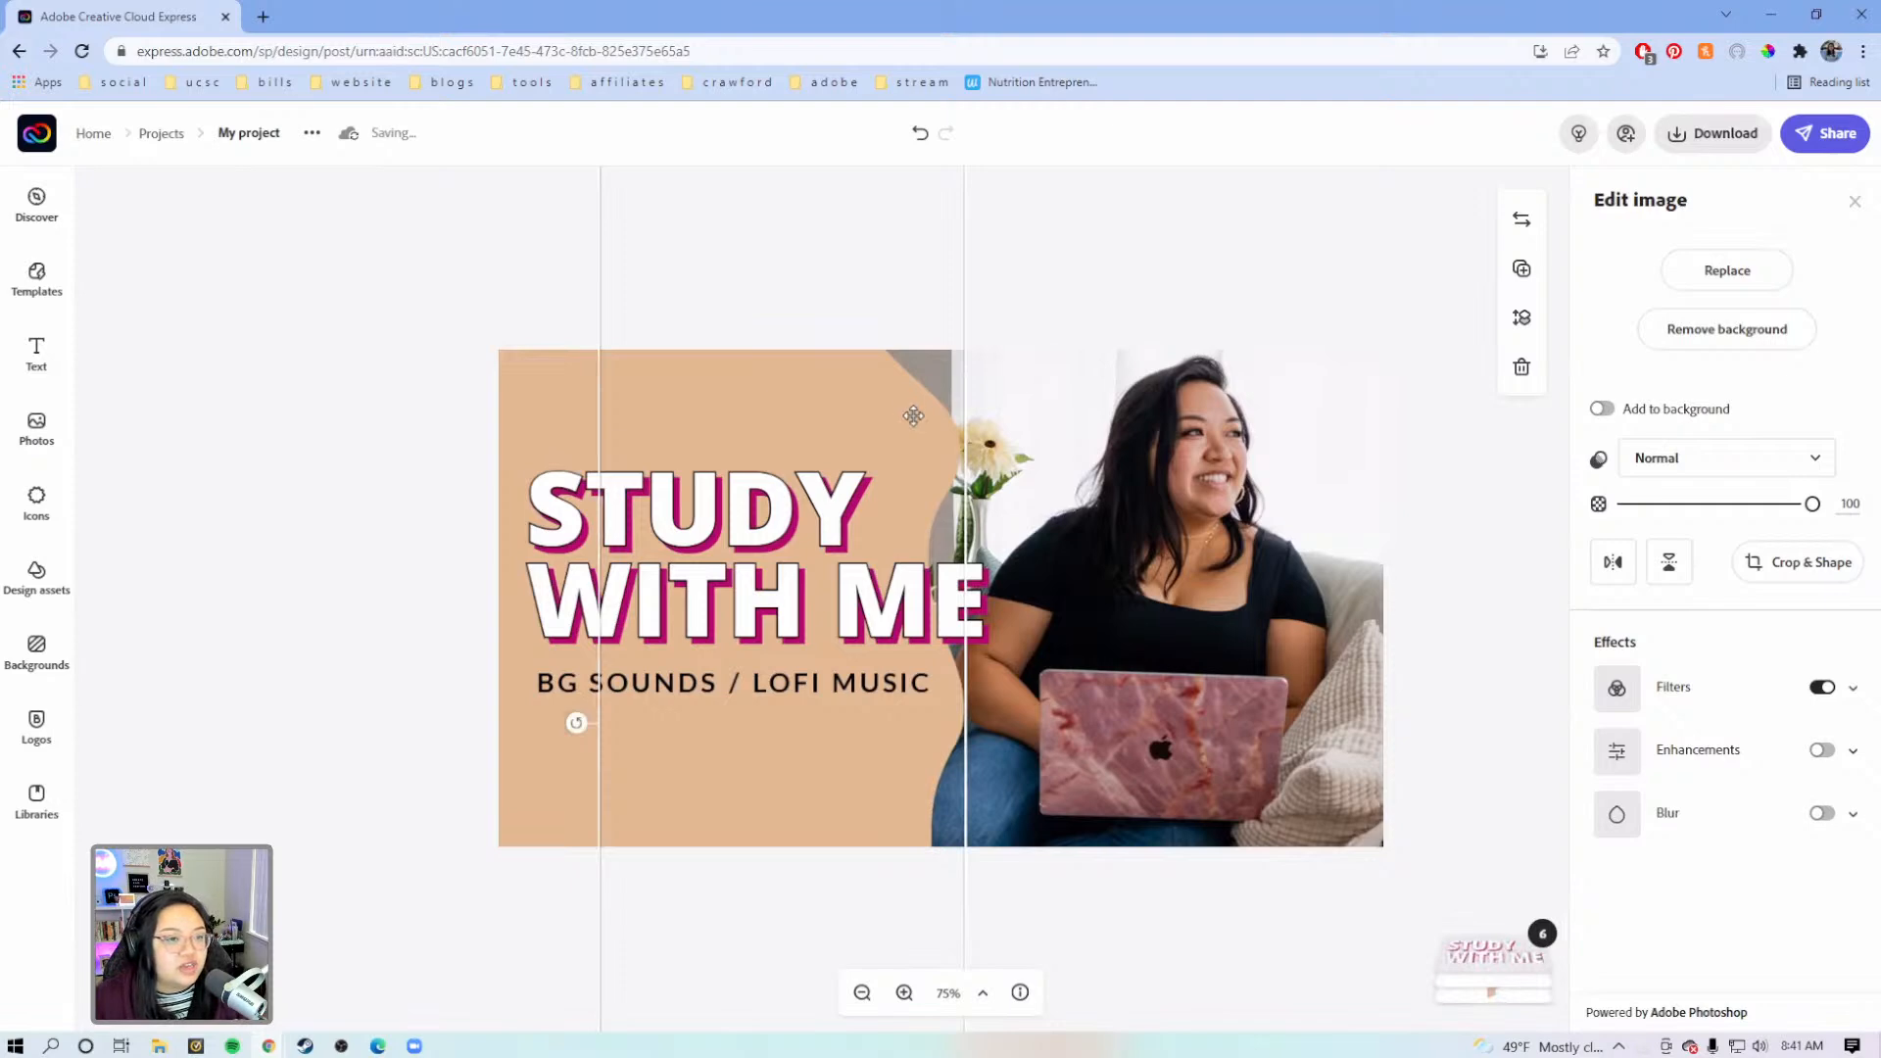
pyautogui.click(544, 411)
pyautogui.click(849, 403)
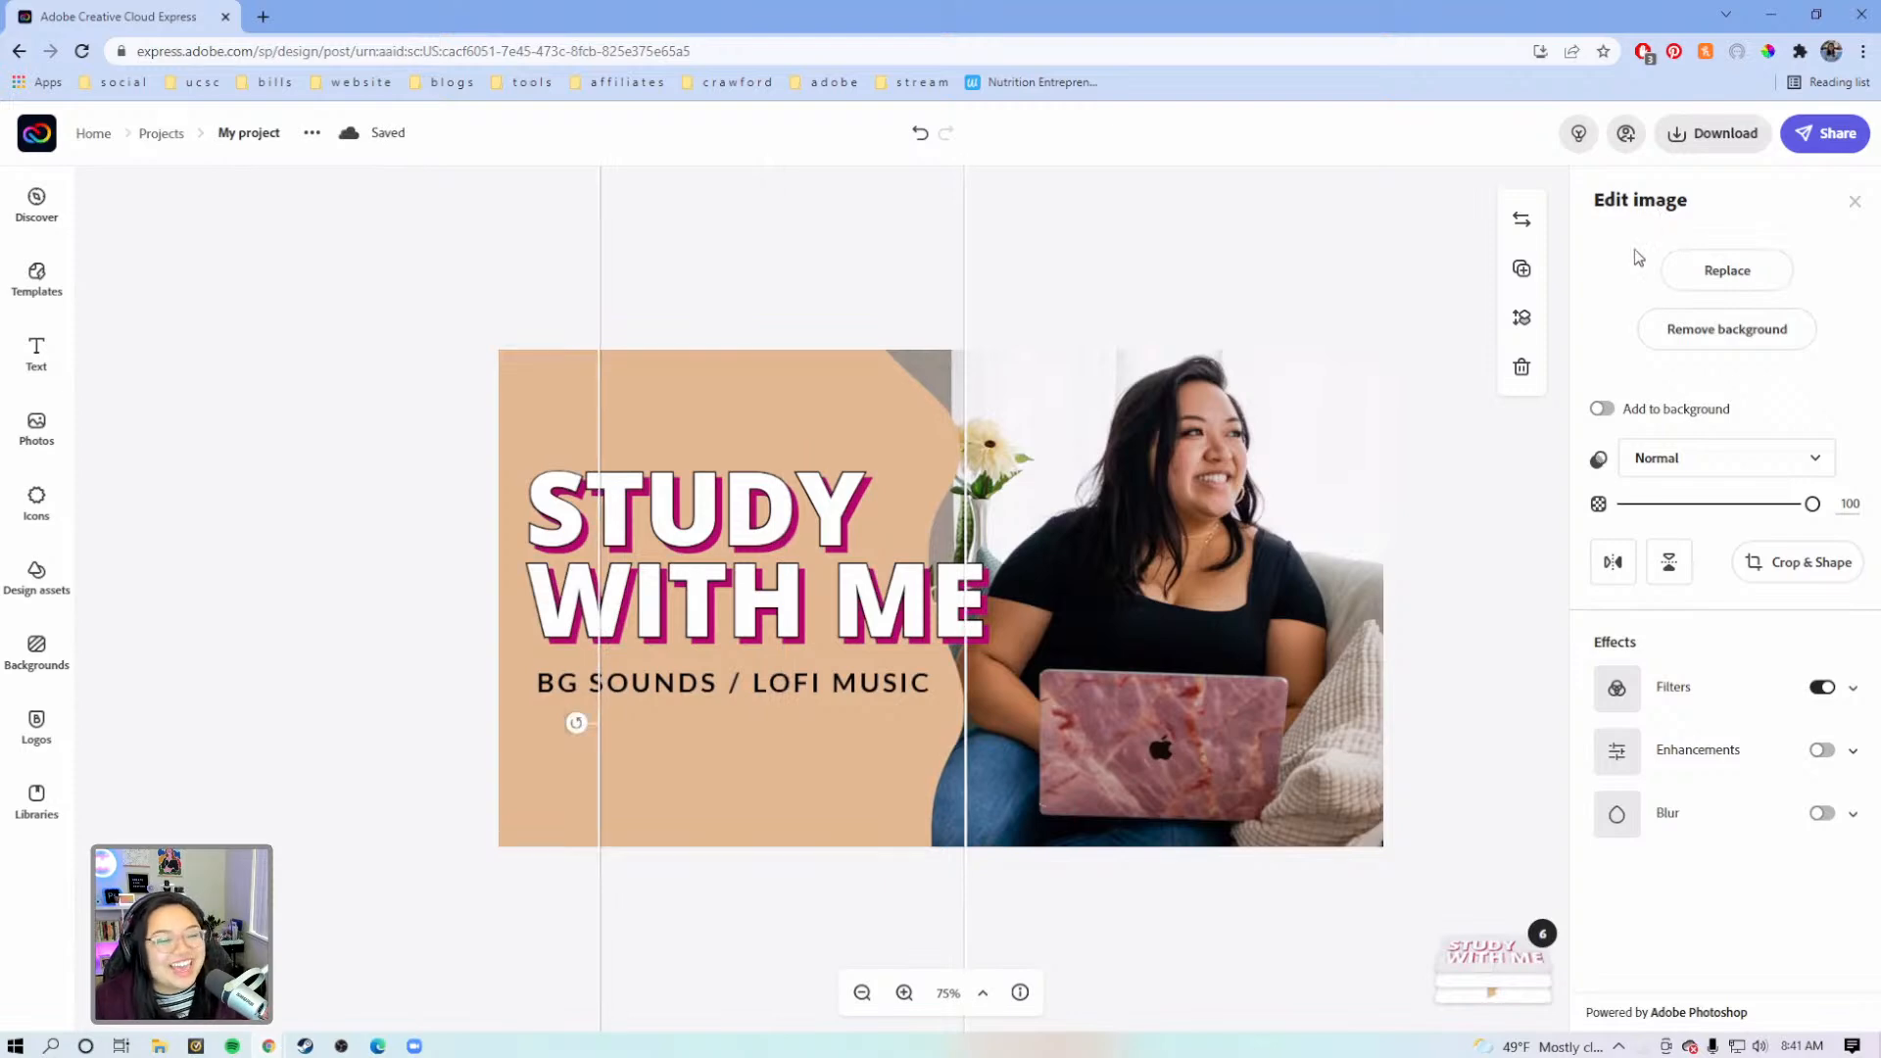
pyautogui.click(542, 376)
pyautogui.click(813, 402)
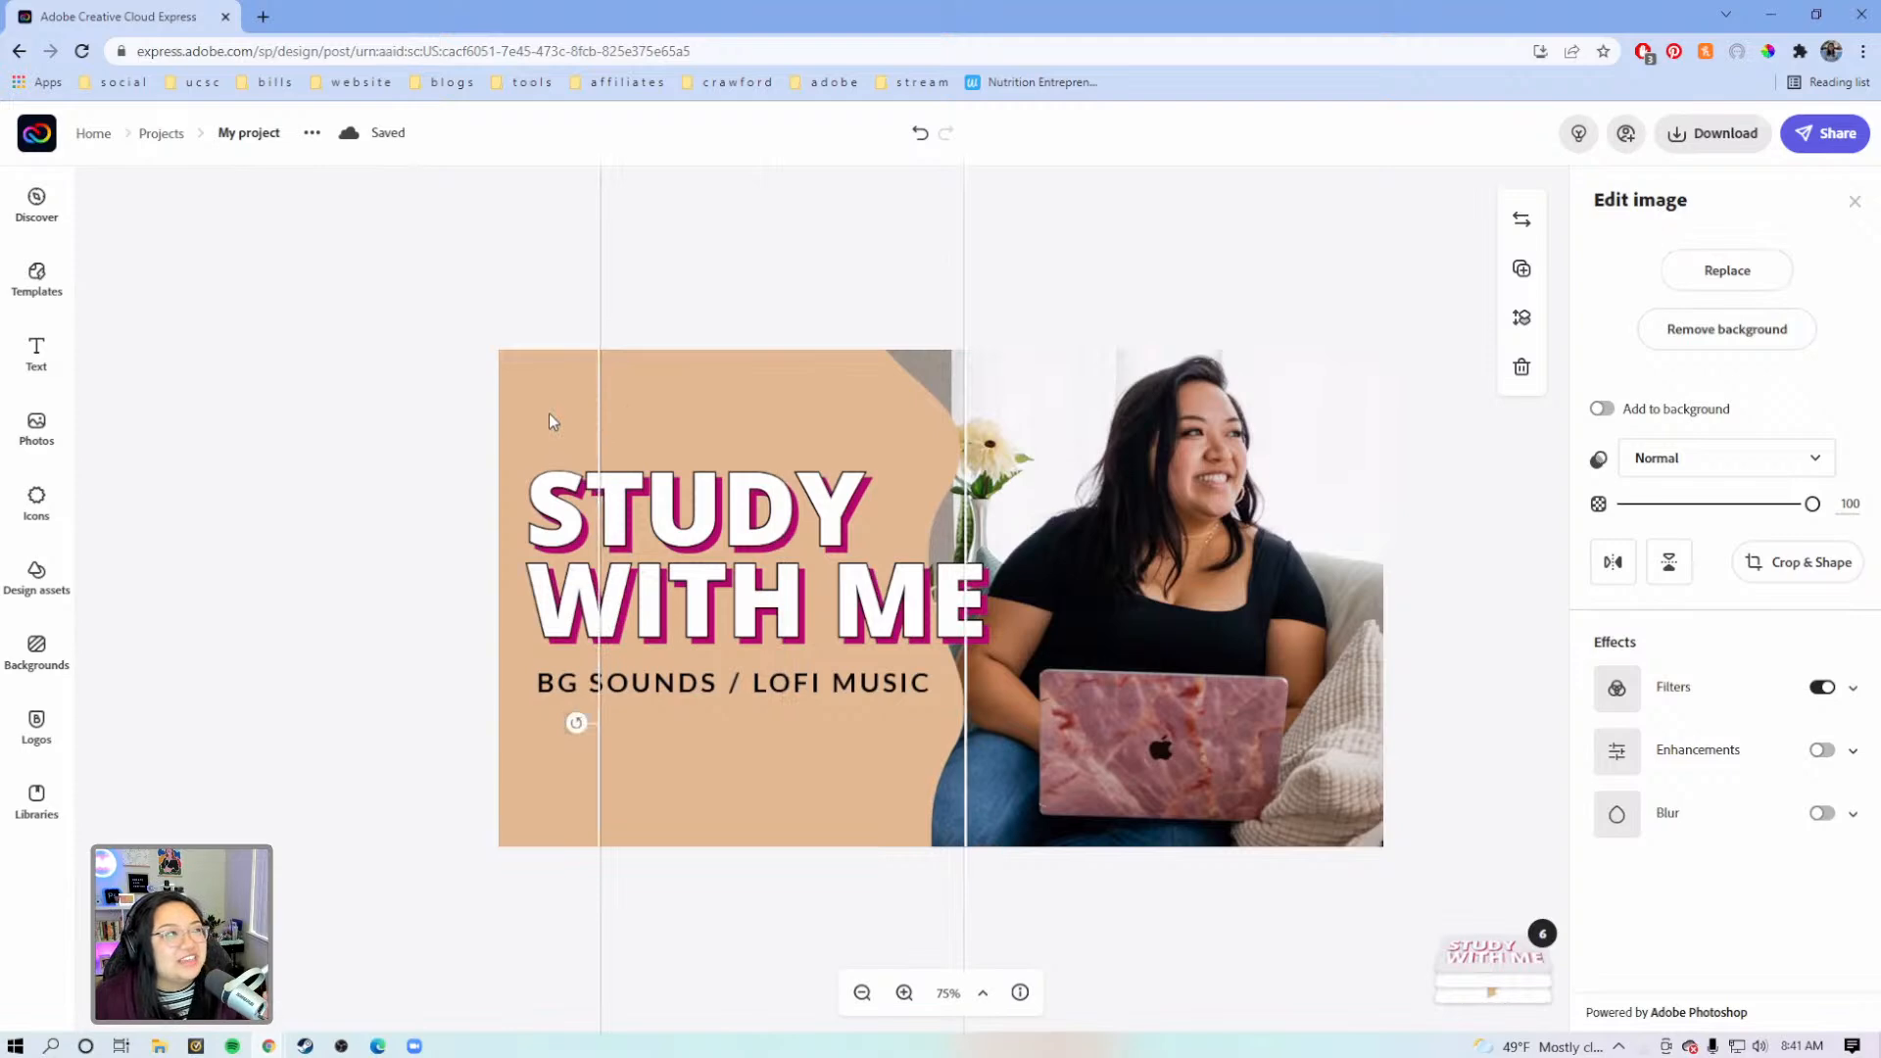
pyautogui.click(550, 420)
# Set the duotone highlights colour of the right-hand wave to a mauve (875A5F) sampled from the laptop in the photo
pyautogui.click(833, 404)
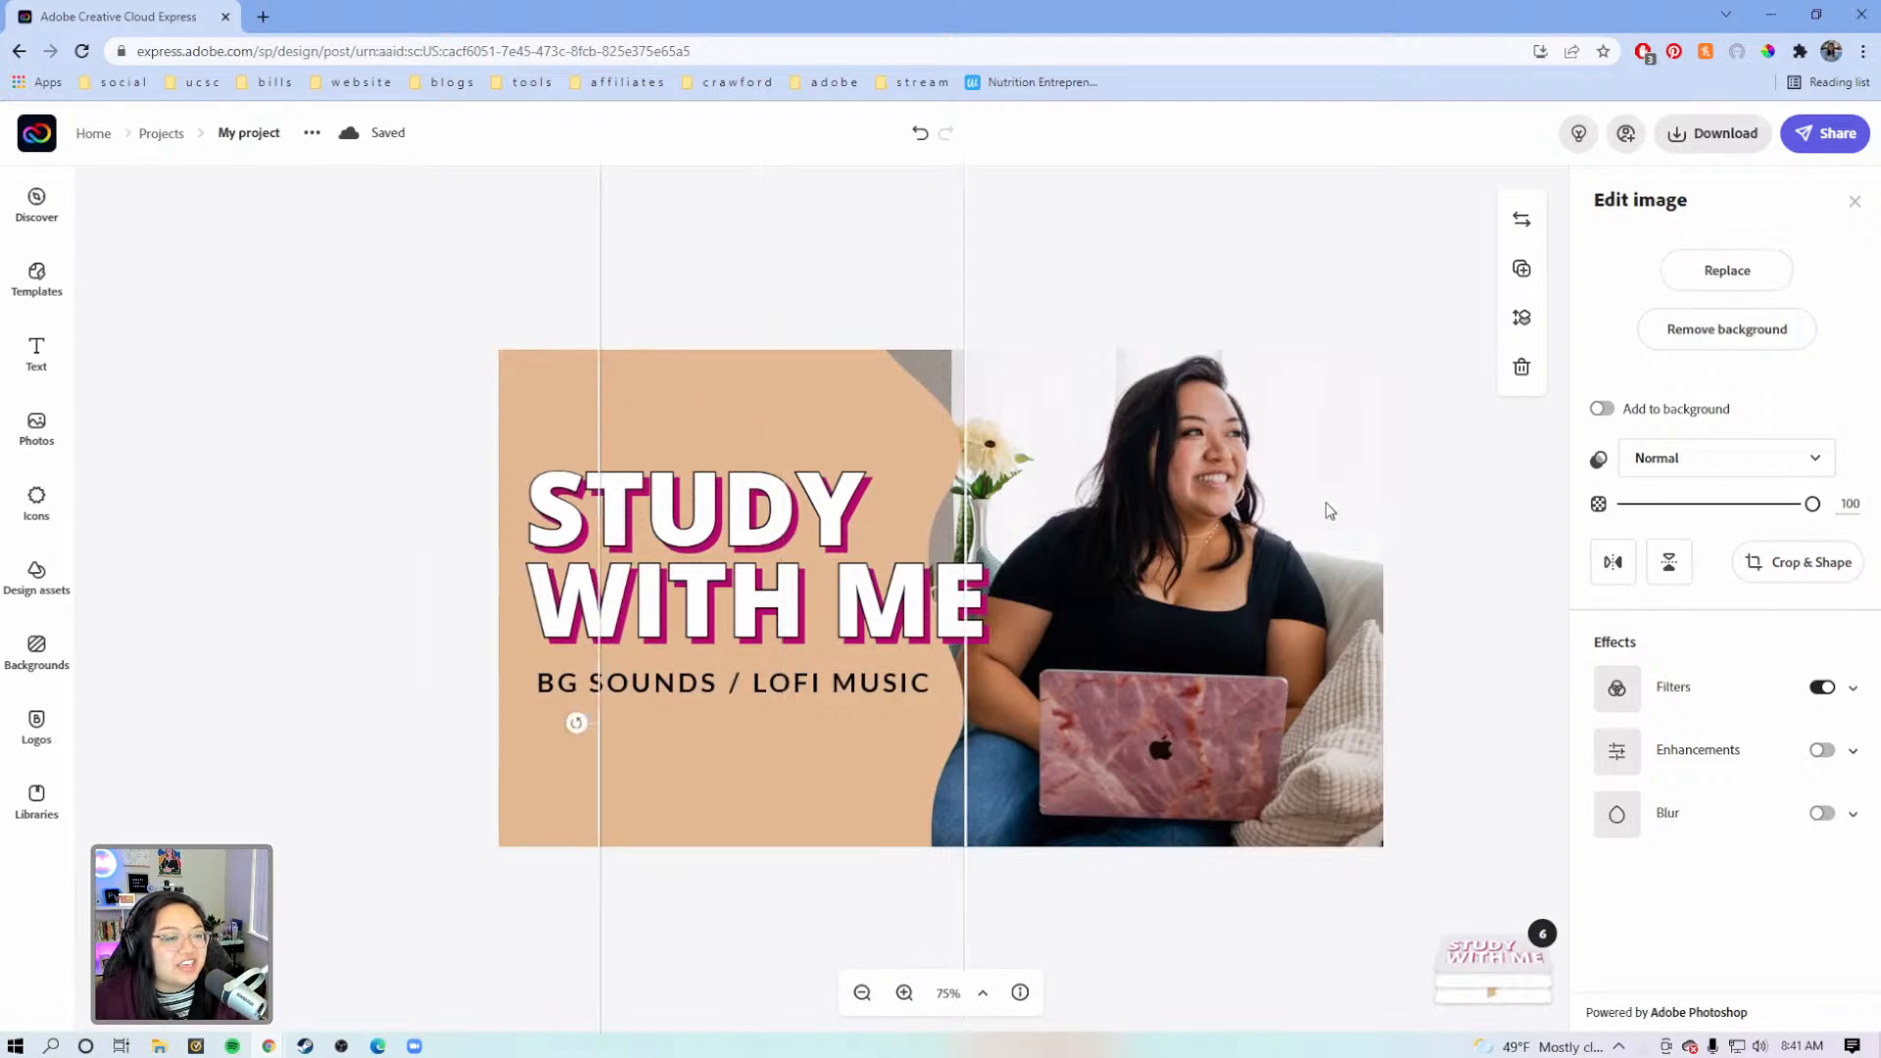
pyautogui.click(1855, 694)
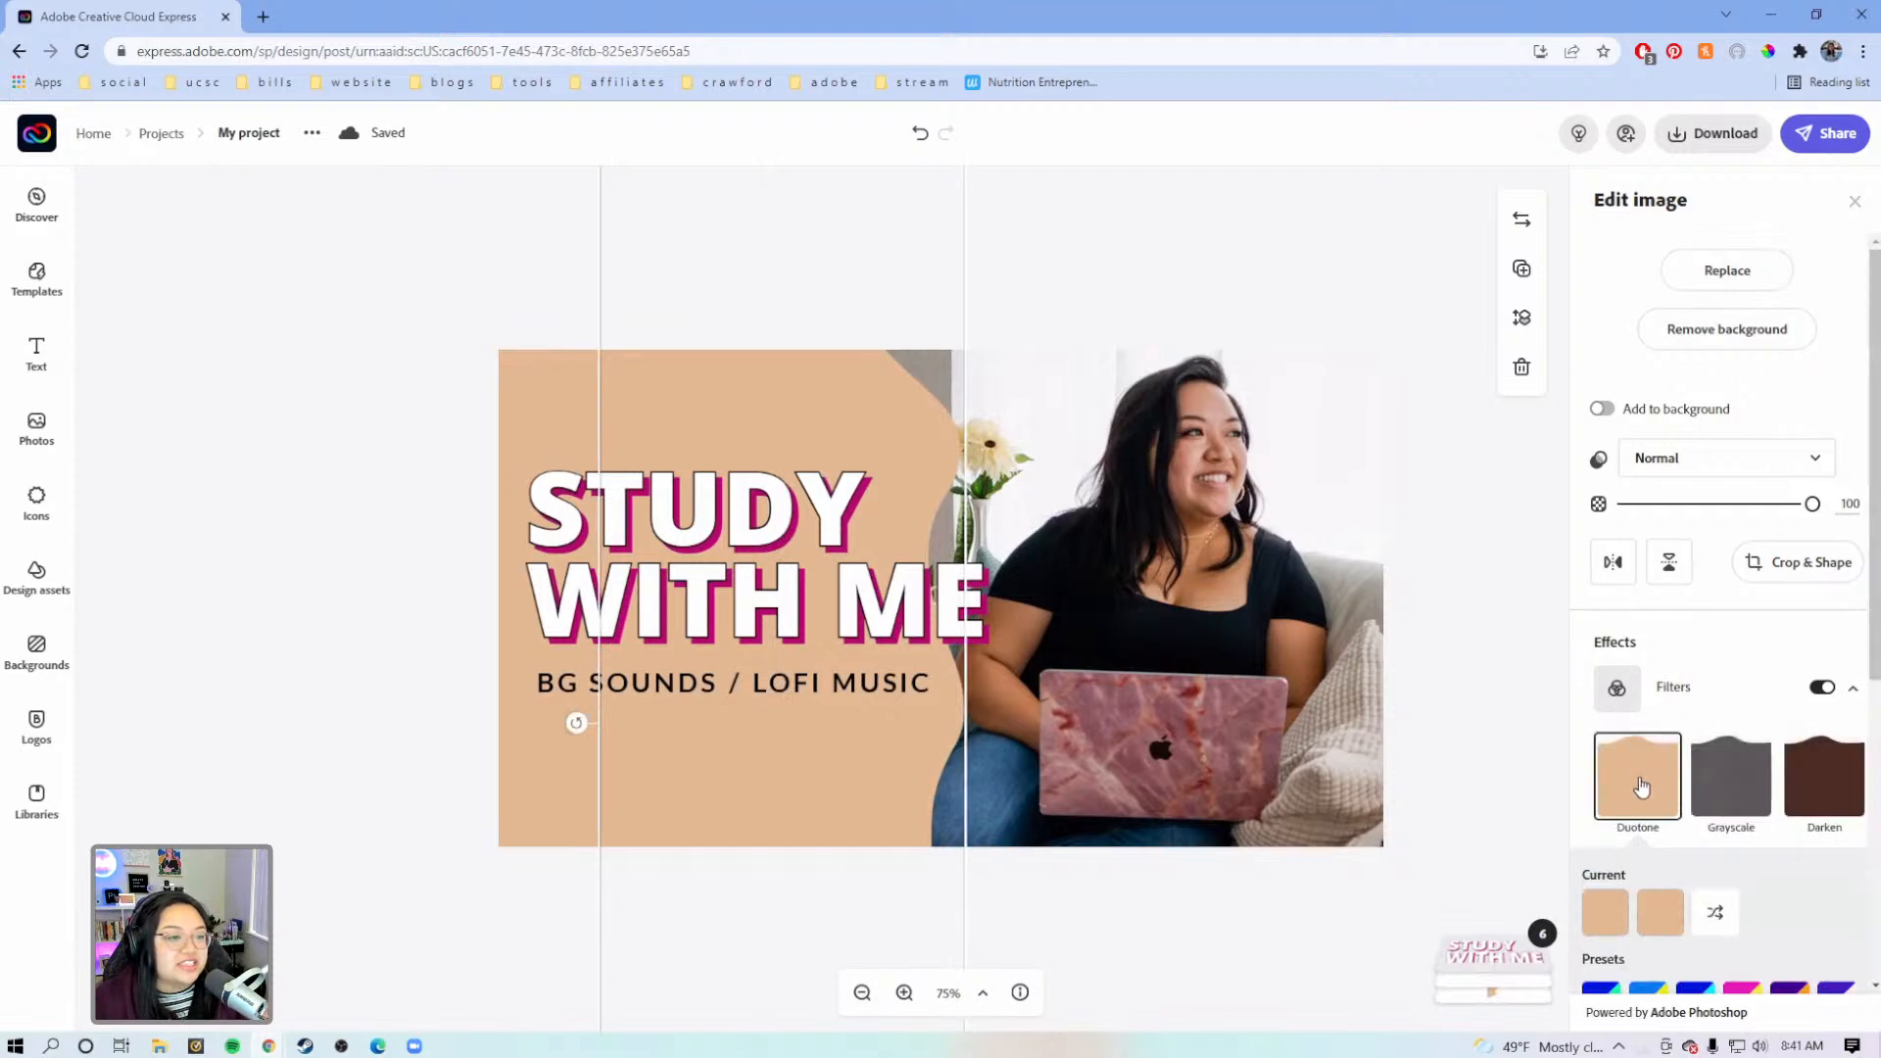
pyautogui.scroll(-3, 1650, 796)
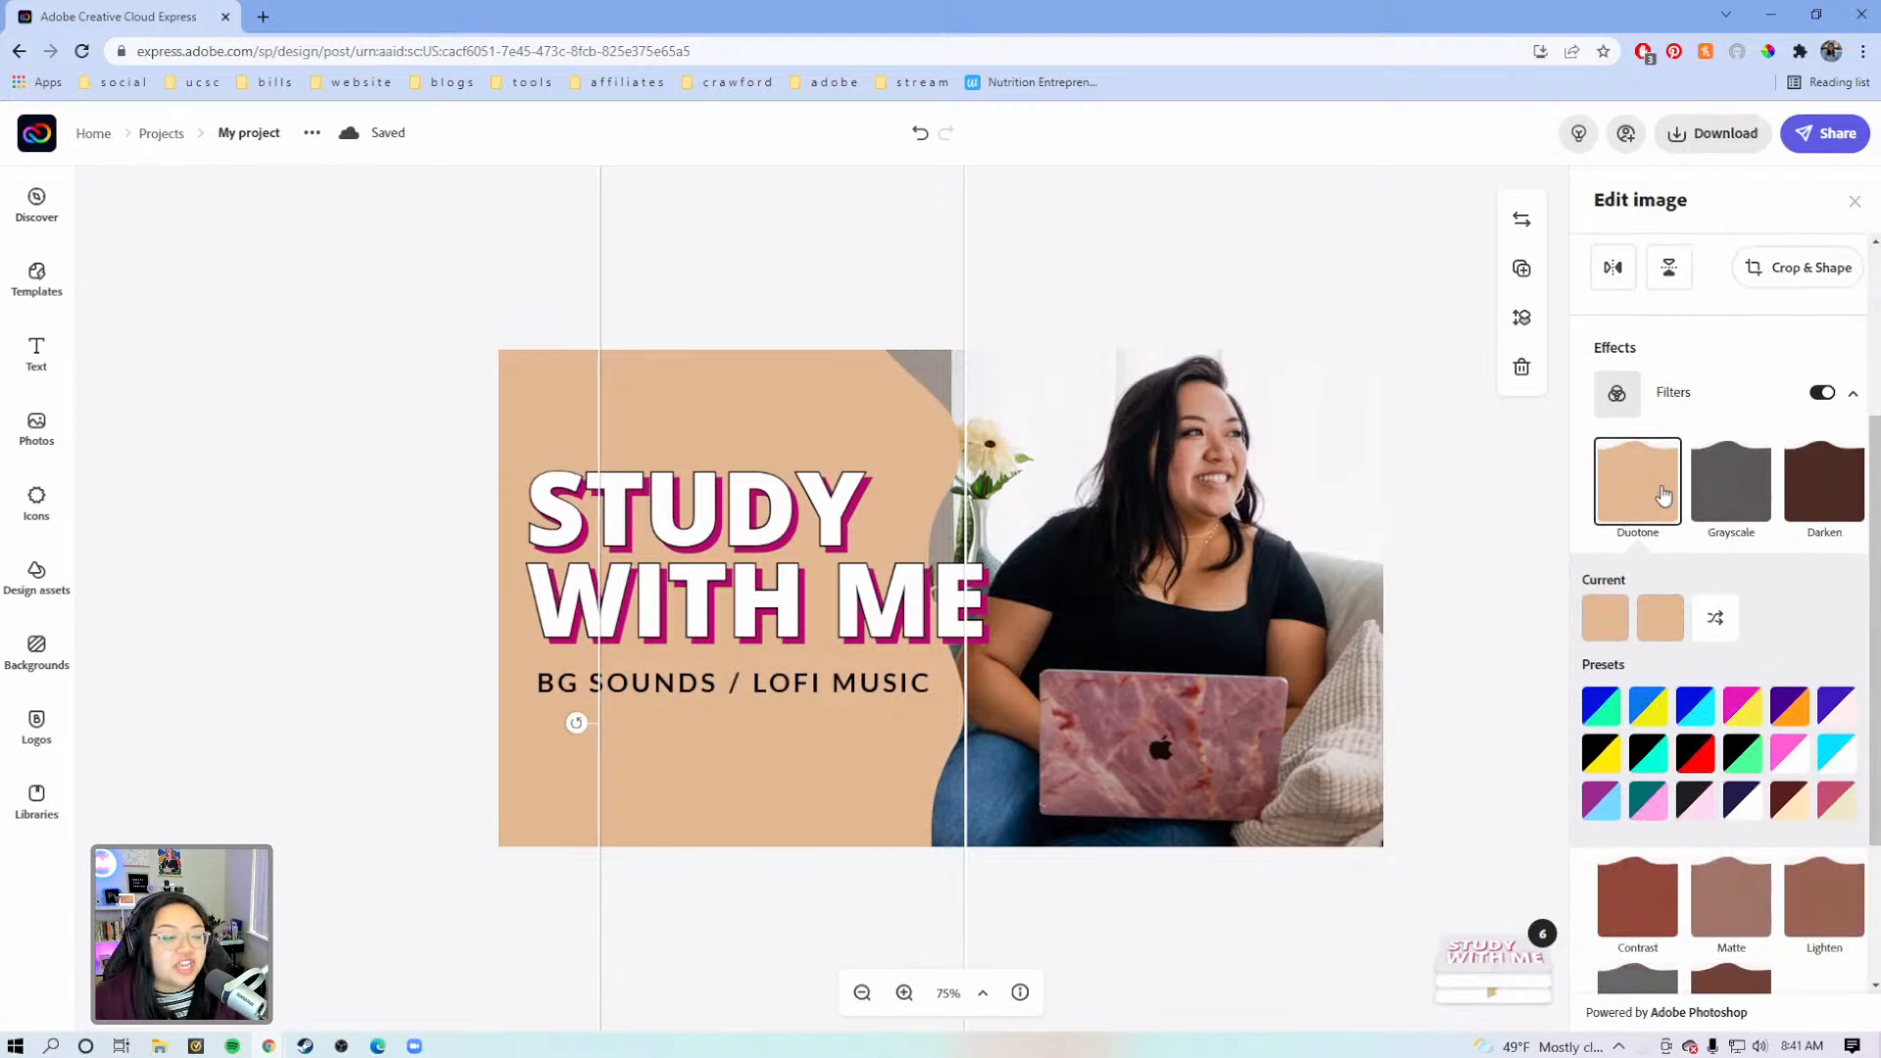
pyautogui.click(1662, 627)
pyautogui.click(1694, 690)
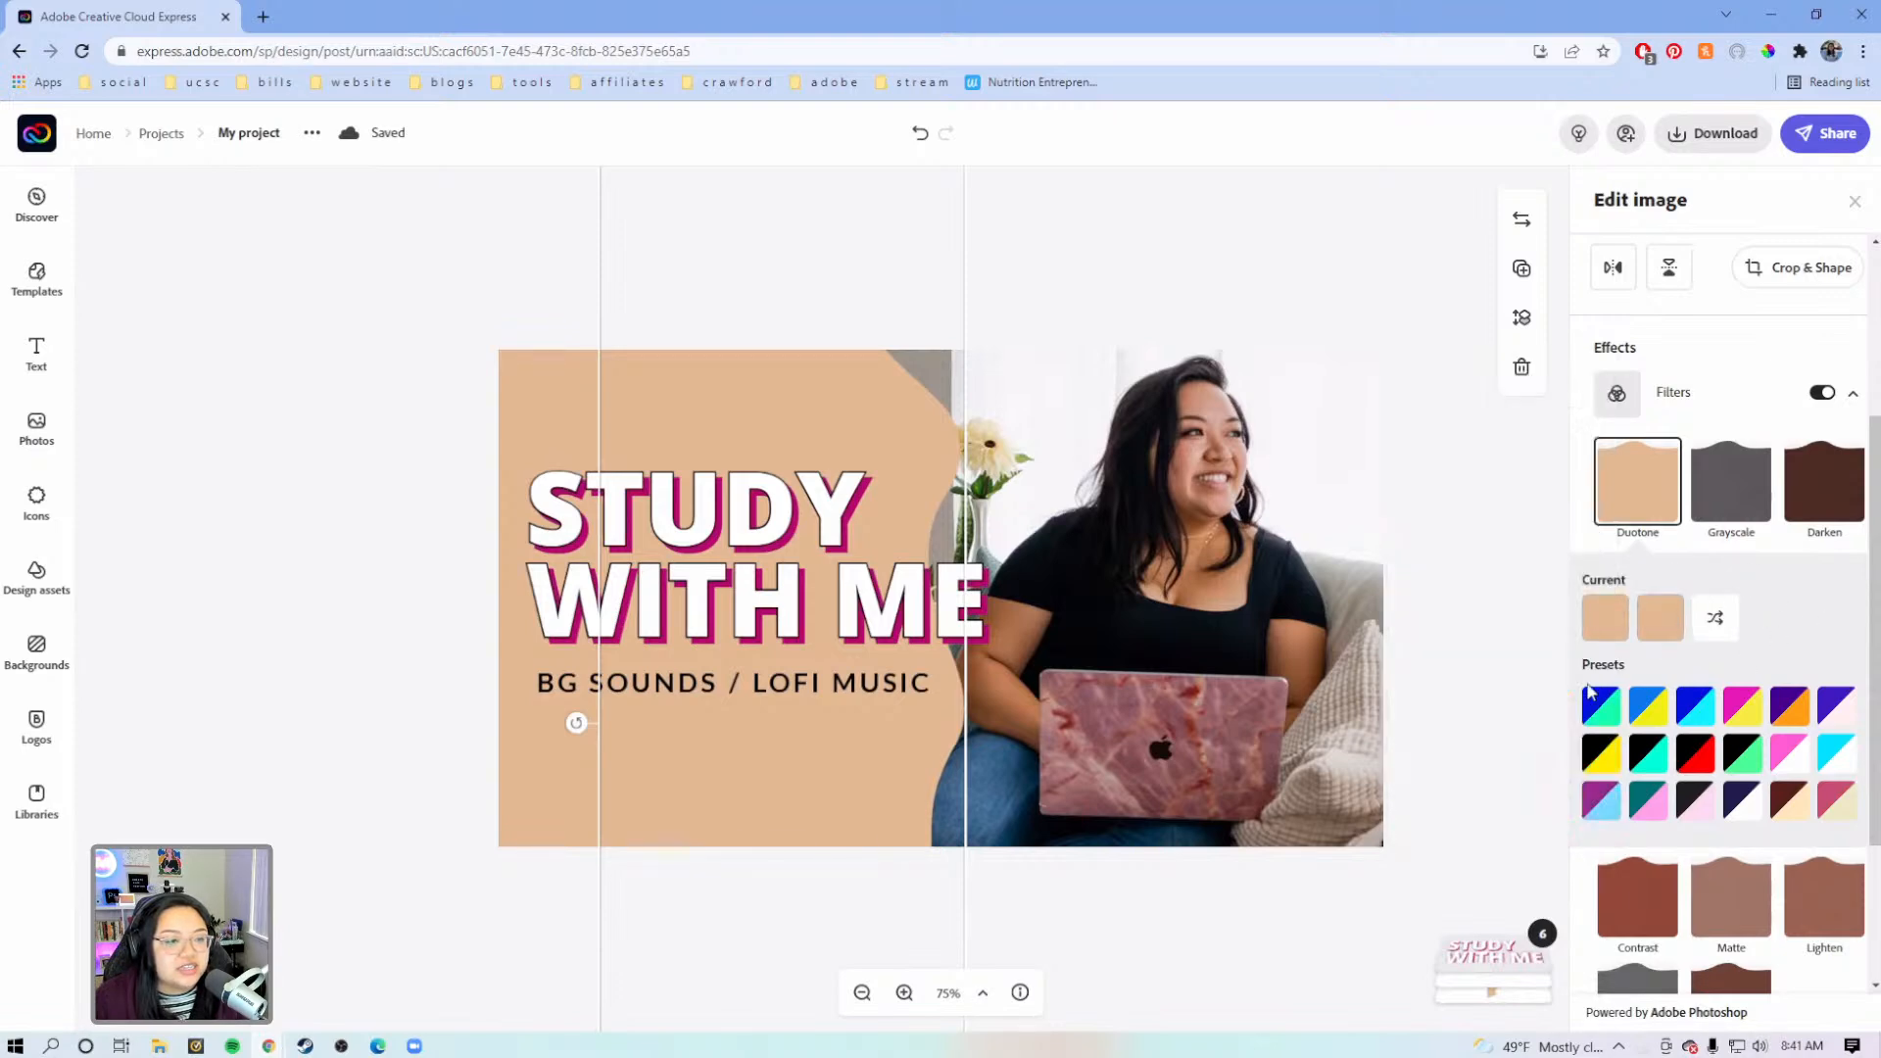
pyautogui.click(1662, 623)
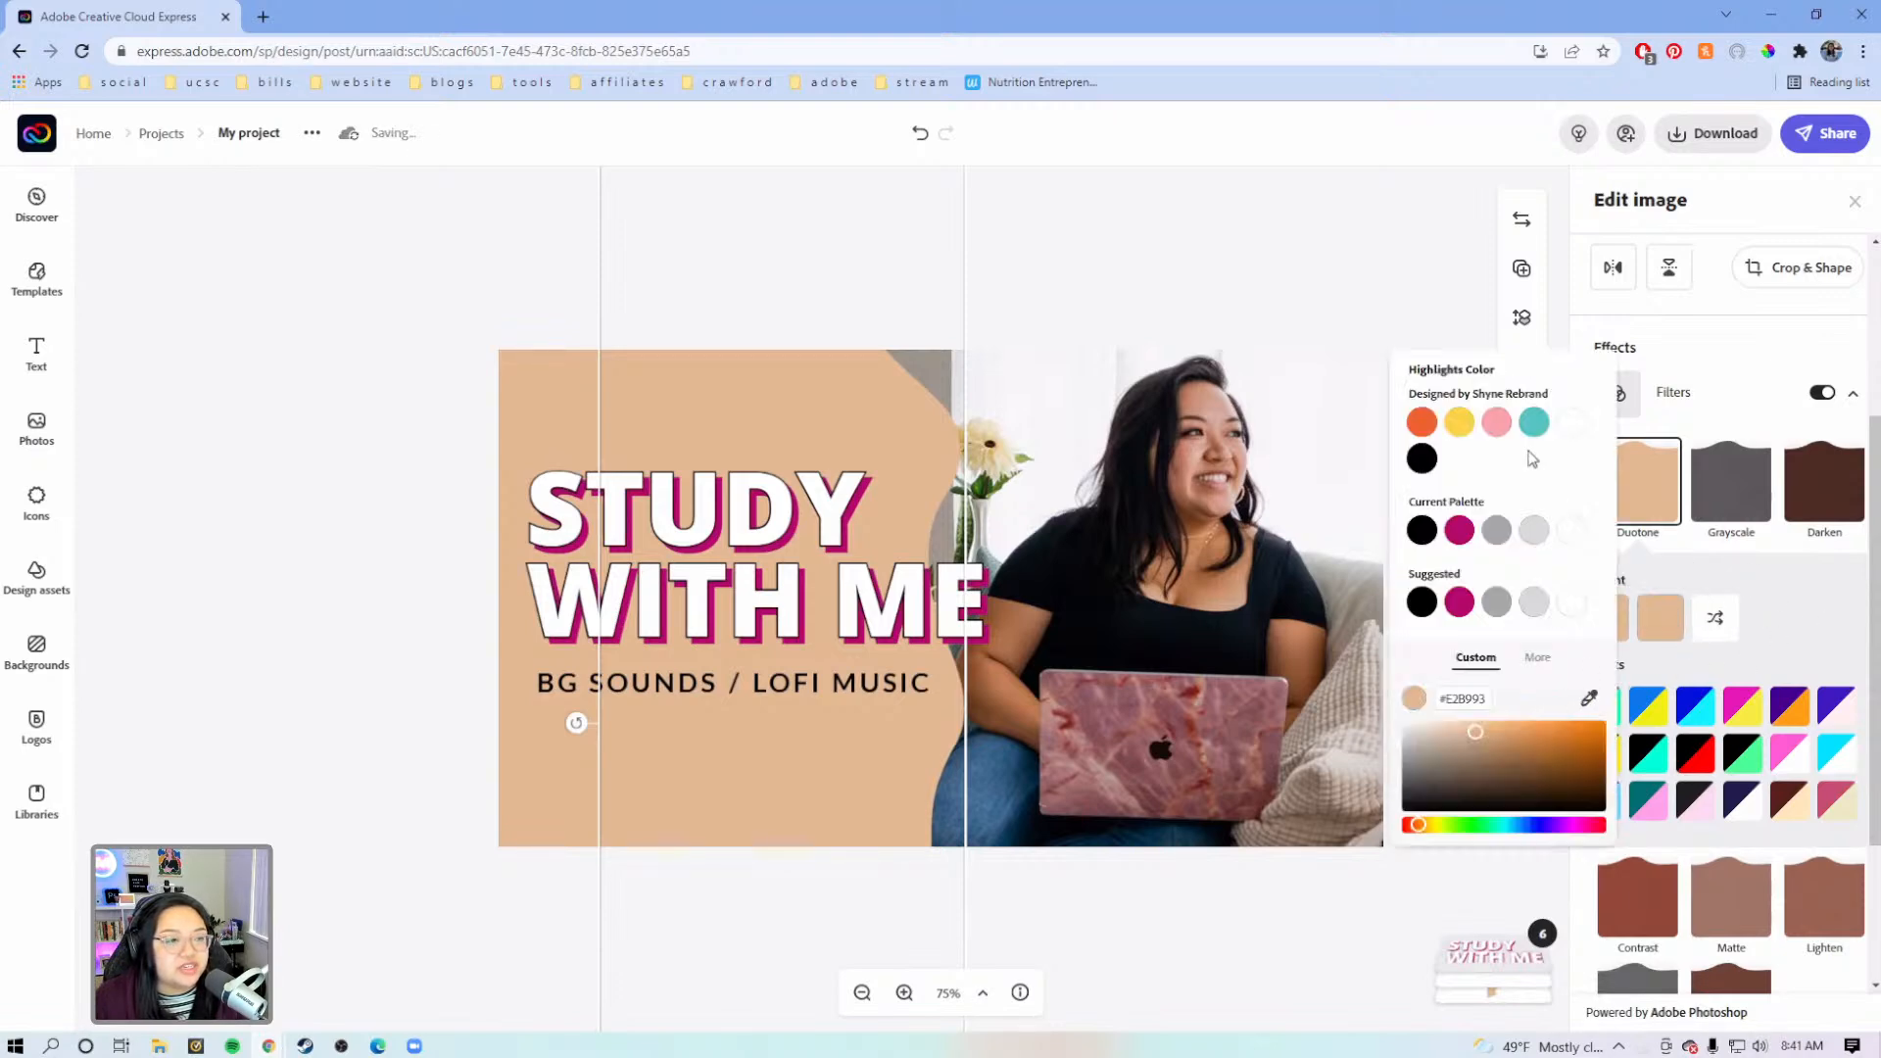
pyautogui.click(1589, 697)
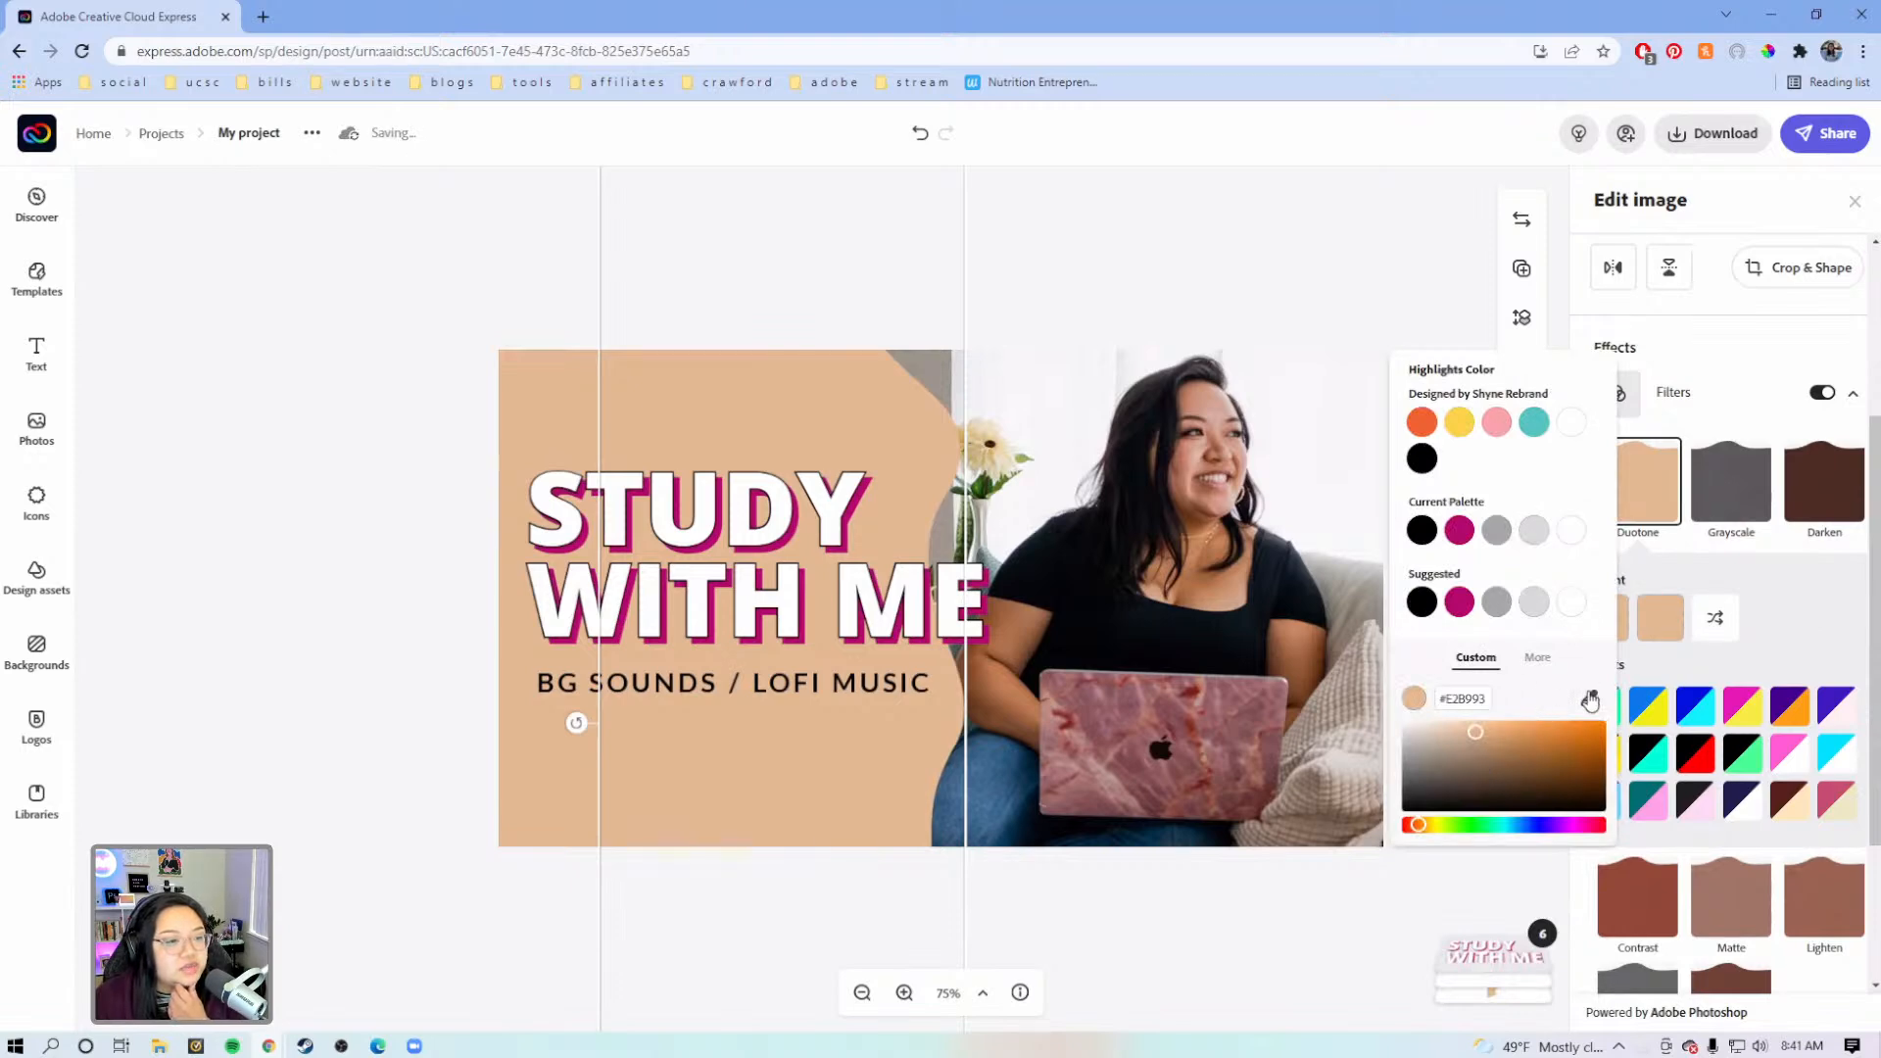
pyautogui.click(1246, 718)
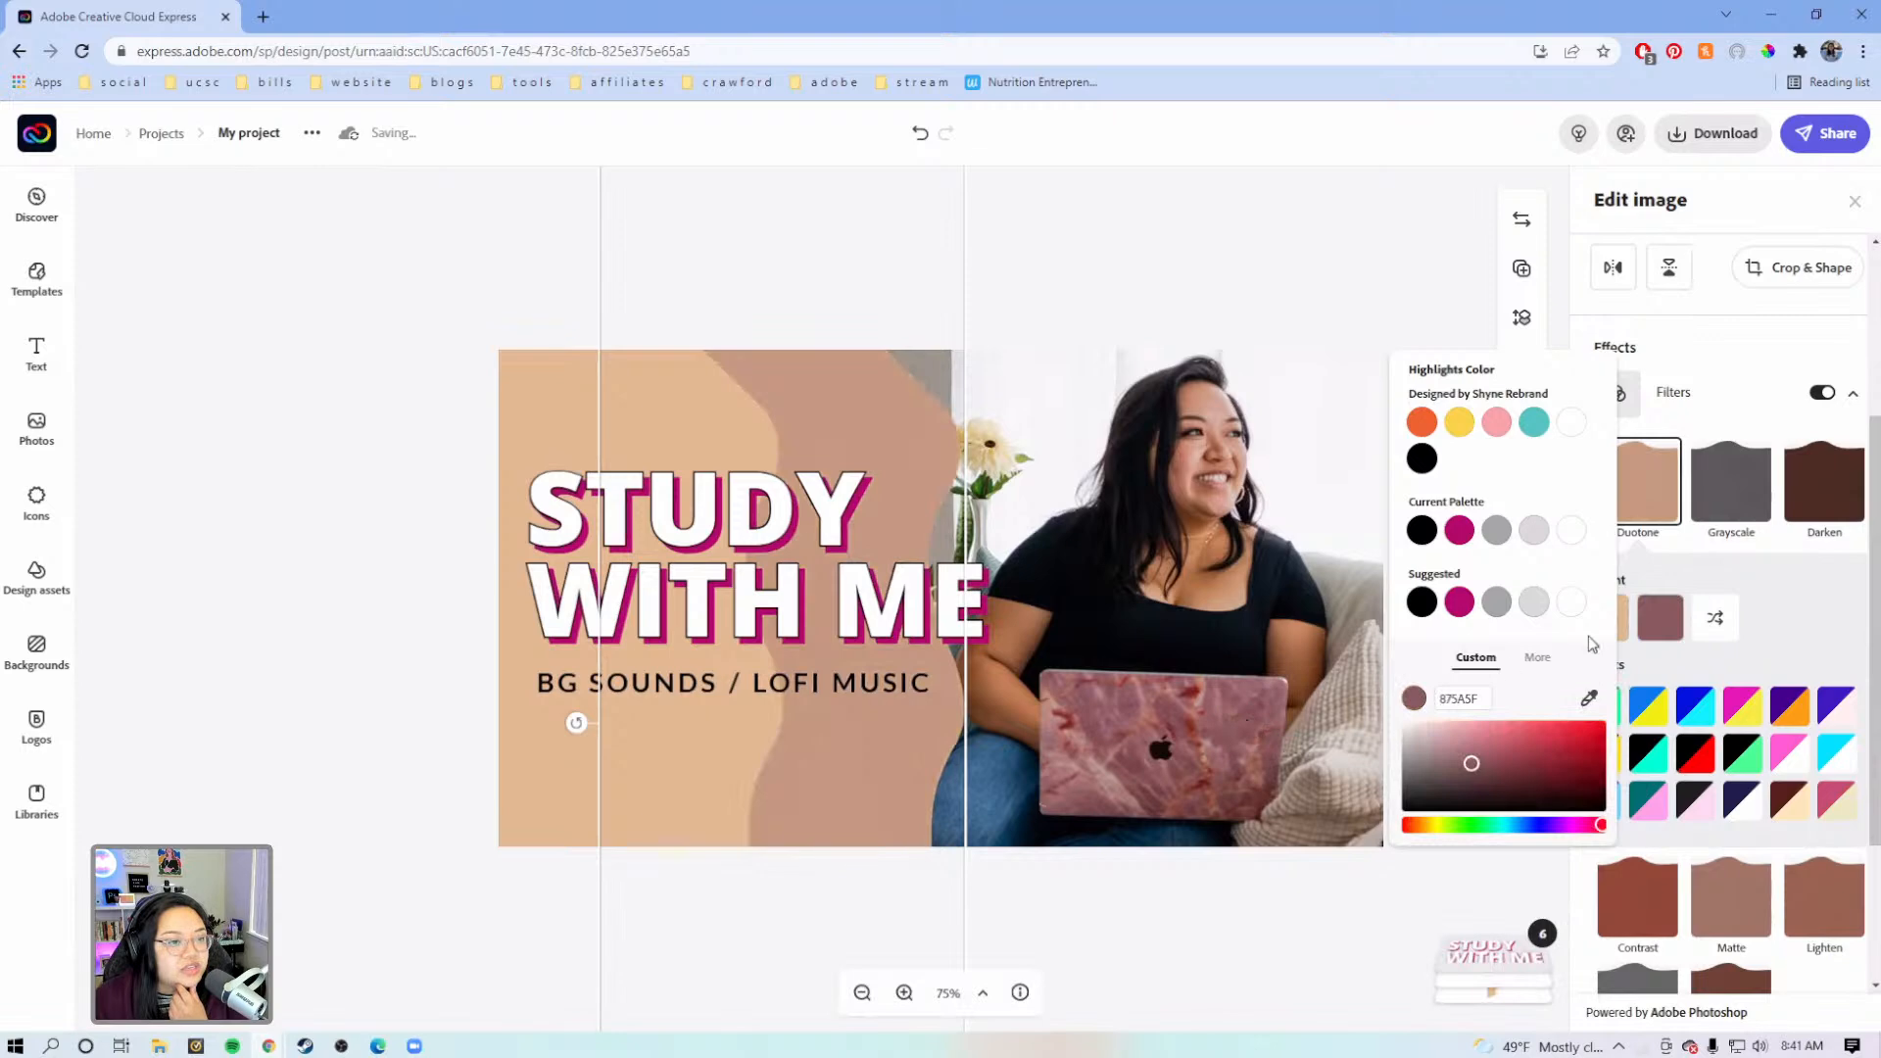
pyautogui.click(1797, 605)
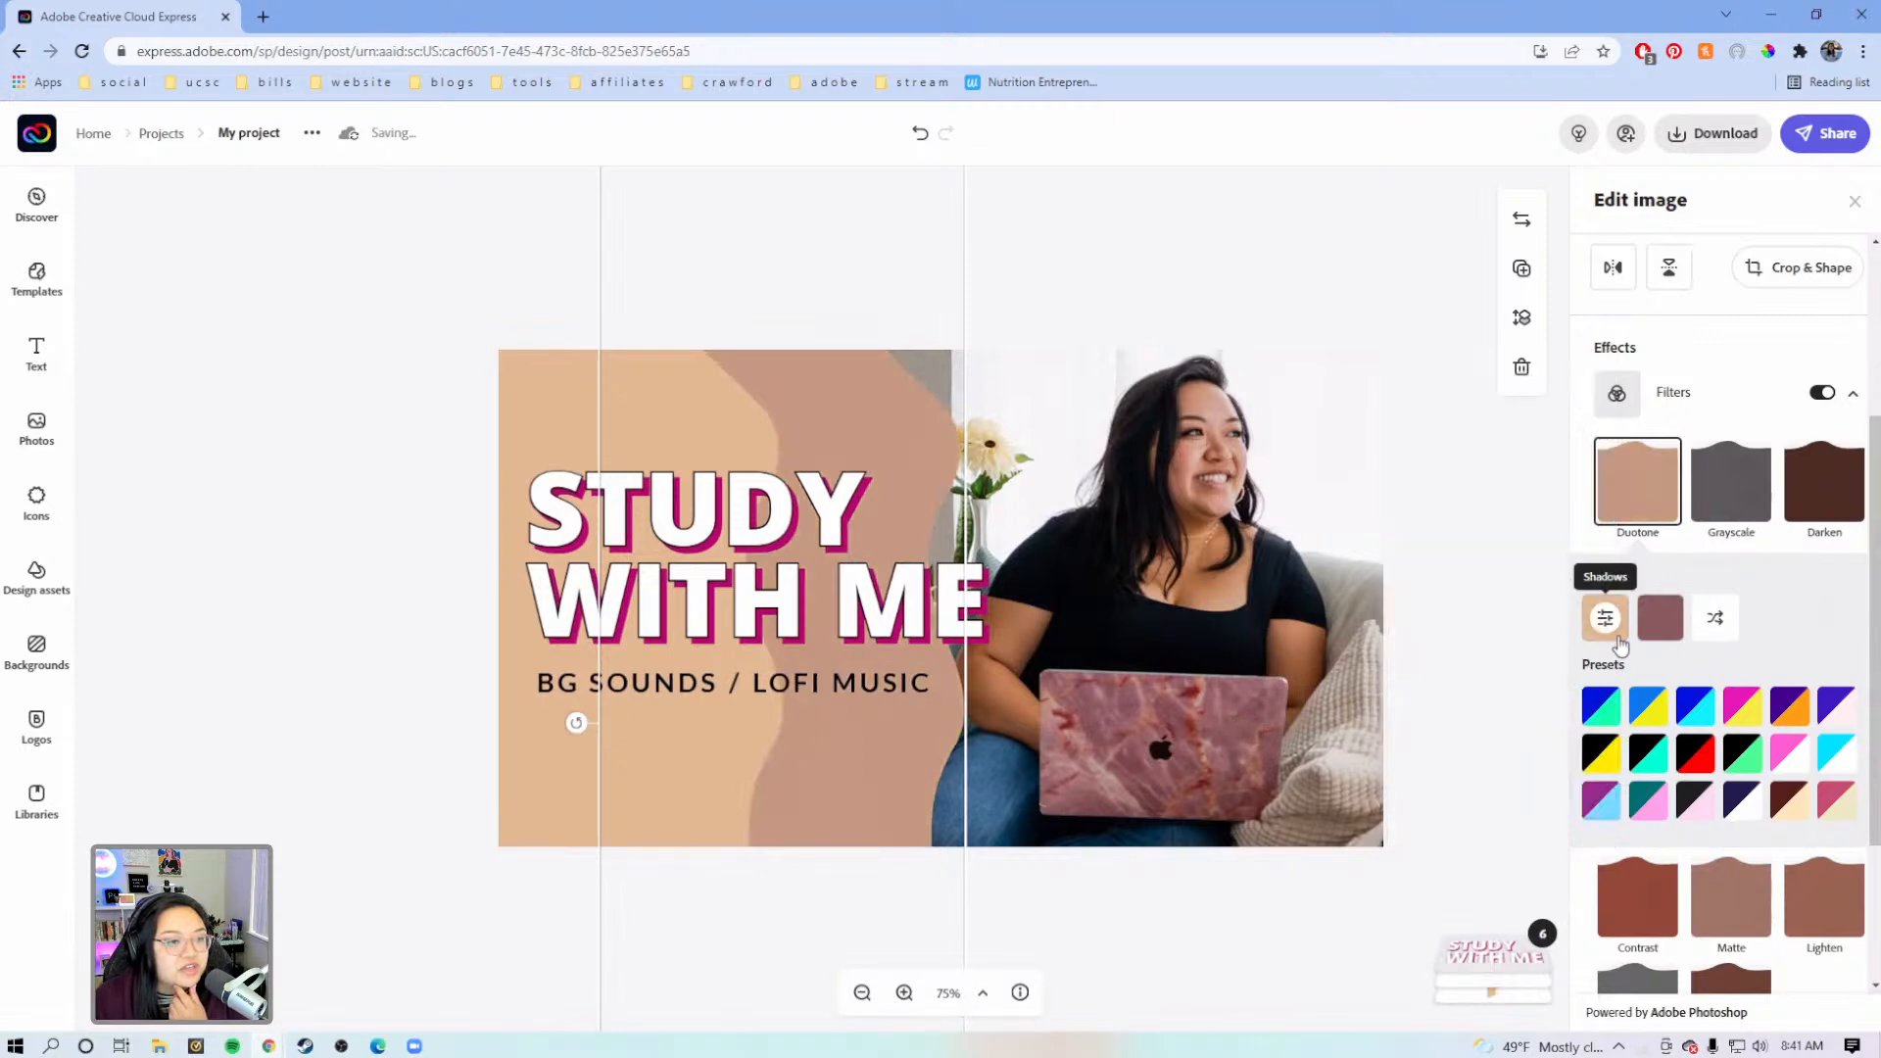
# Set the right-hand wave's duotone shadows colour to a mauve (8D5C60) sampled from the laptop in the photo
pyautogui.click(1607, 622)
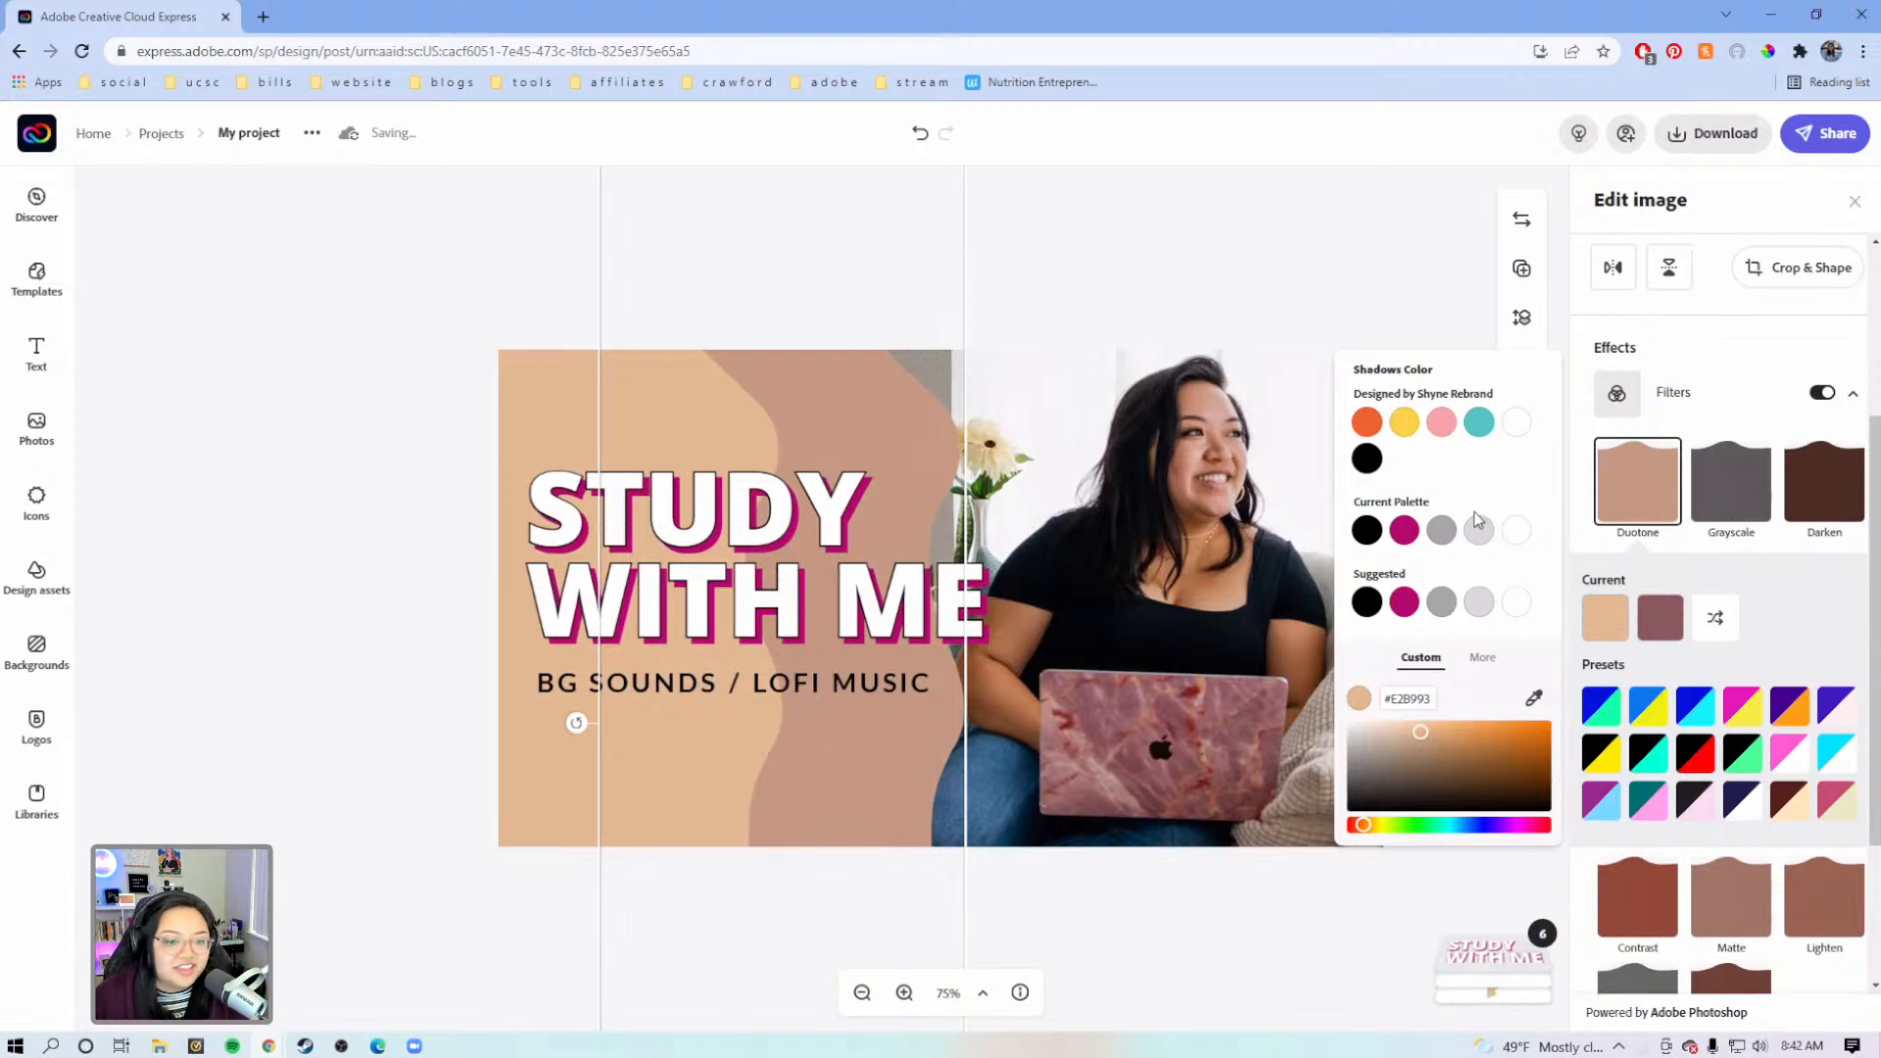
pyautogui.click(1537, 702)
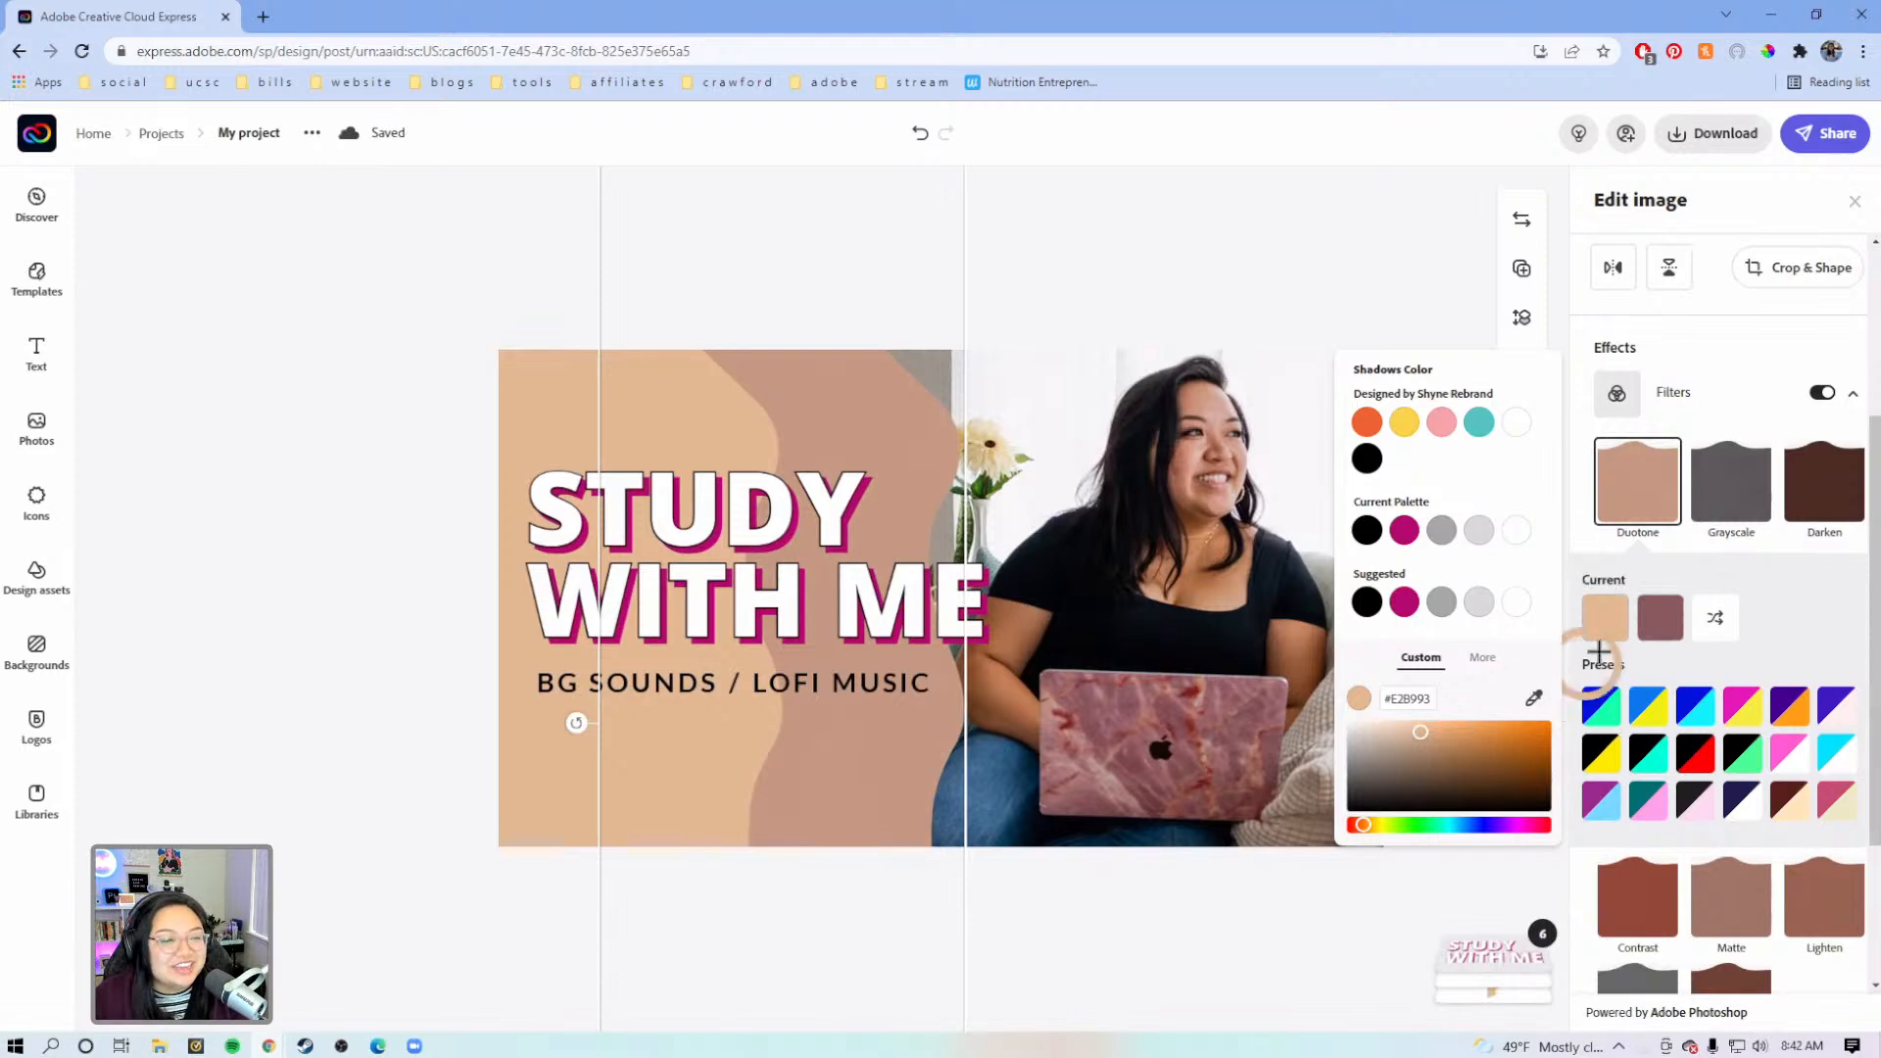
pyautogui.click(1262, 706)
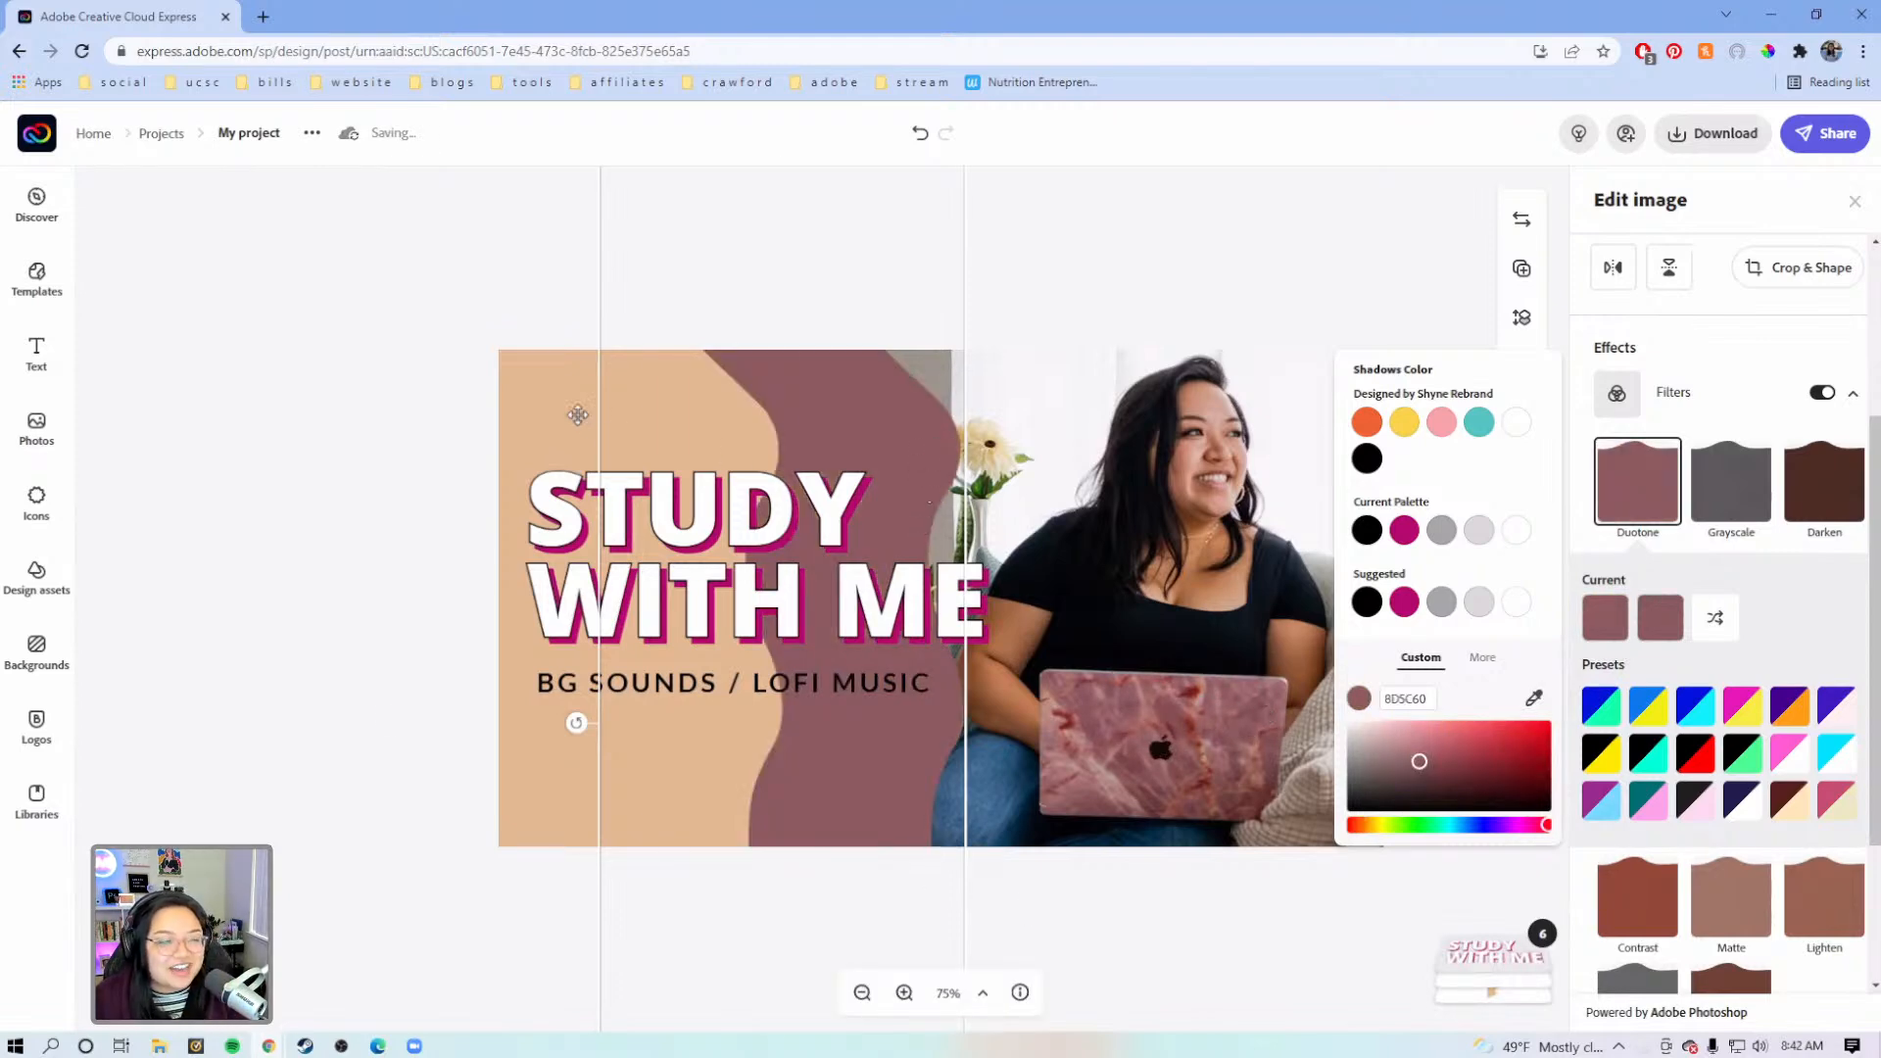
# Set the duotone highlights colour of the left-hand tan wave to the mauve sampled from the right-hand wave
pyautogui.hotkey('ctrl', 'z')
pyautogui.click(1661, 617)
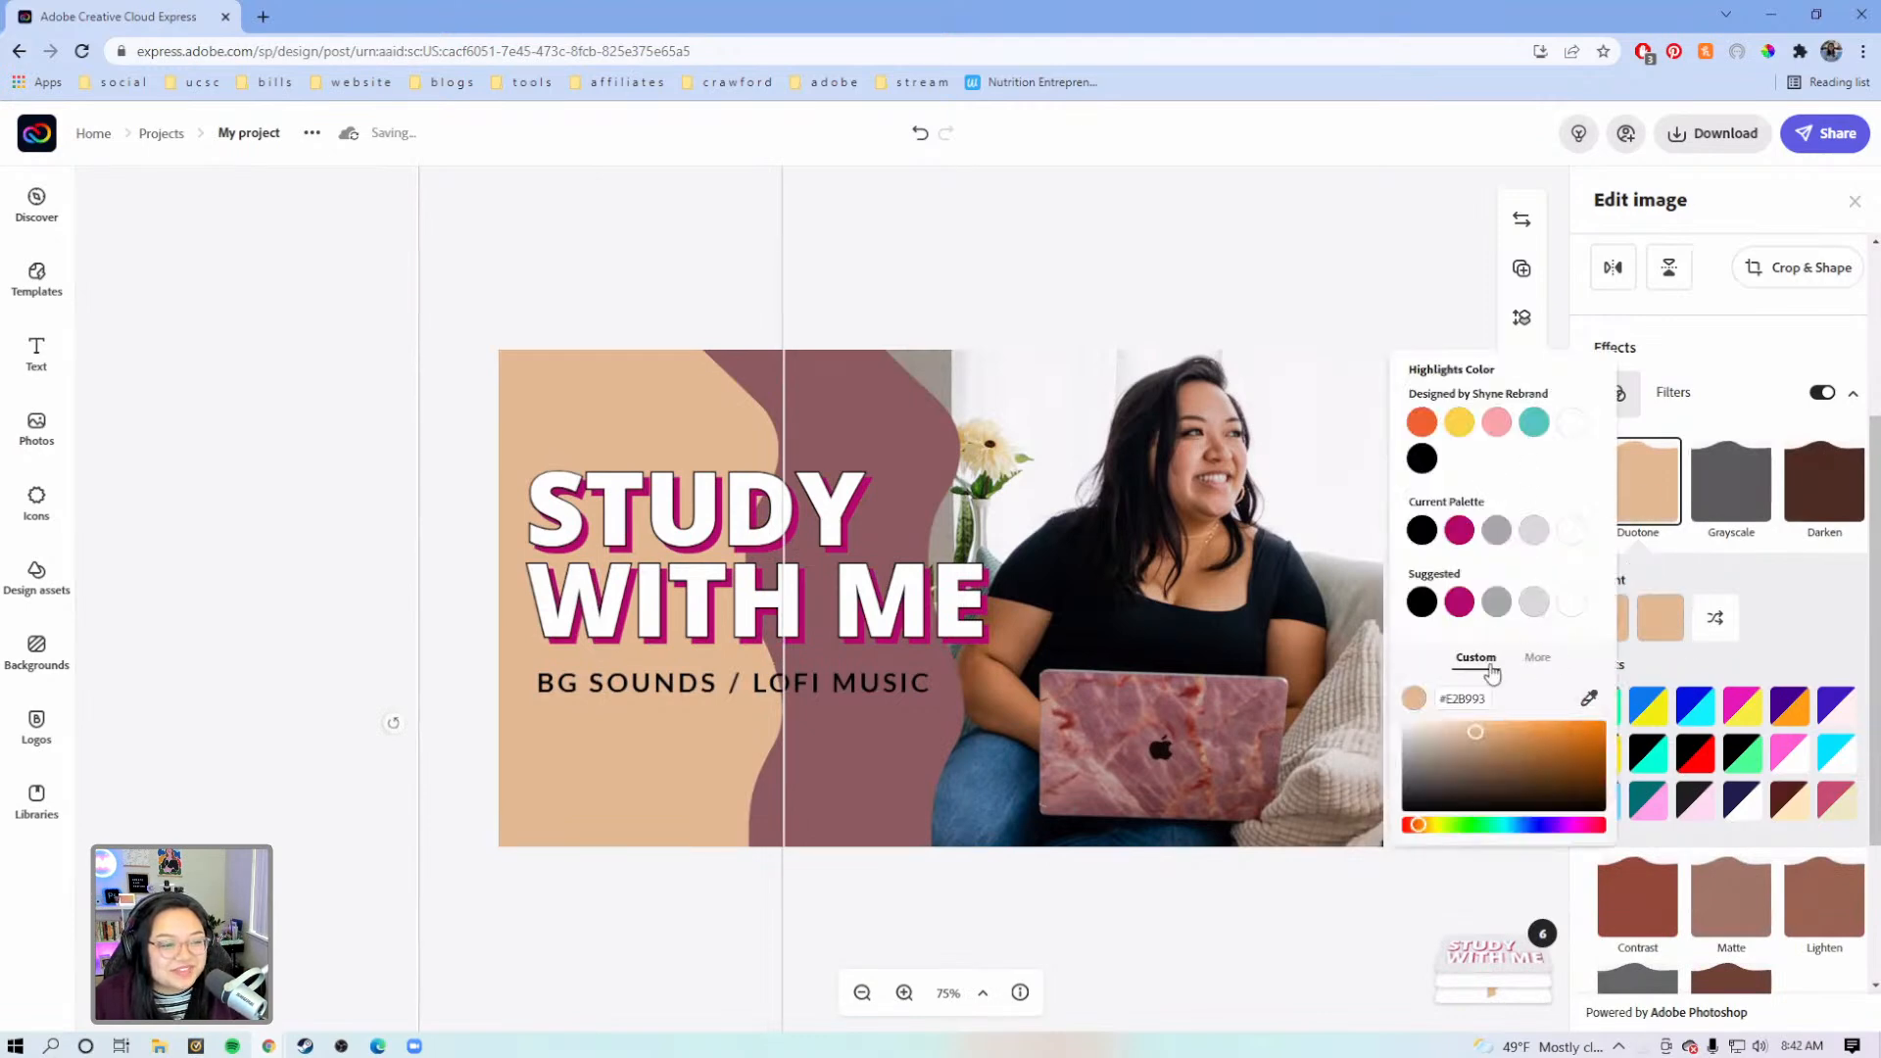
pyautogui.click(1589, 698)
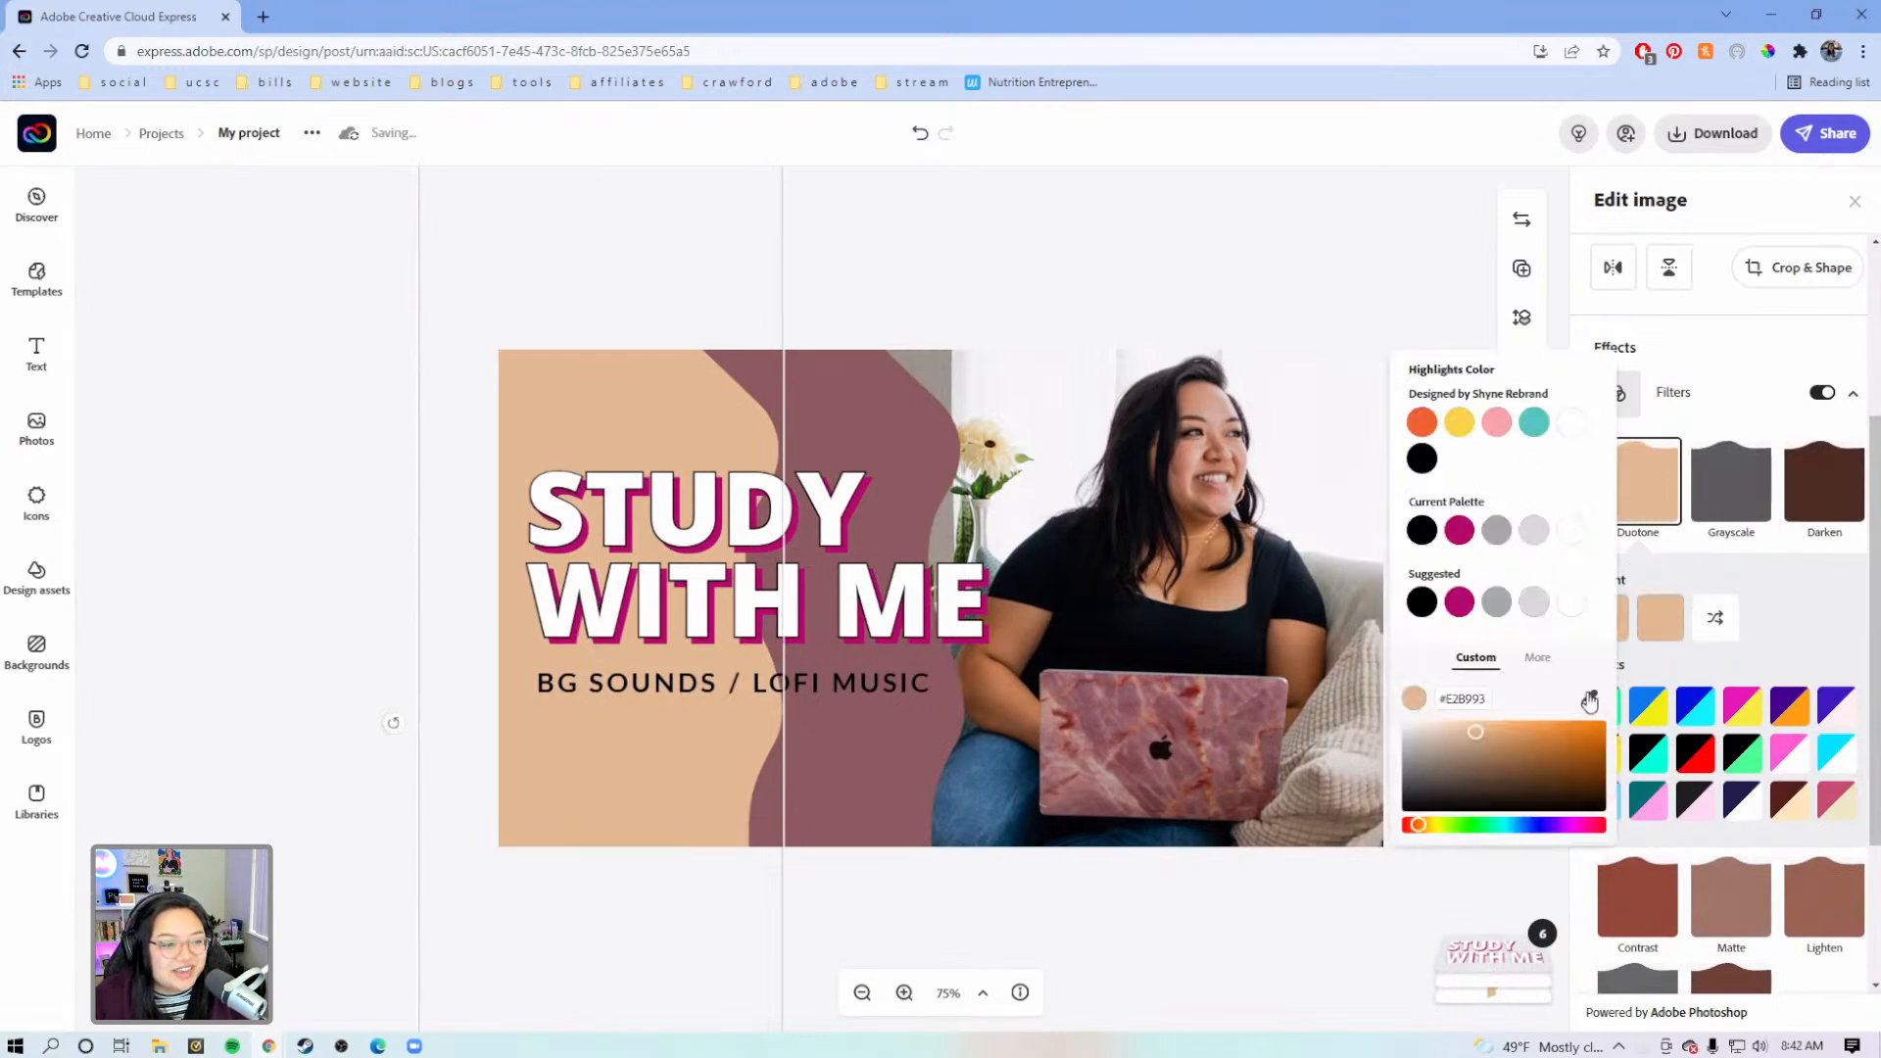
pyautogui.click(878, 768)
pyautogui.click(1720, 645)
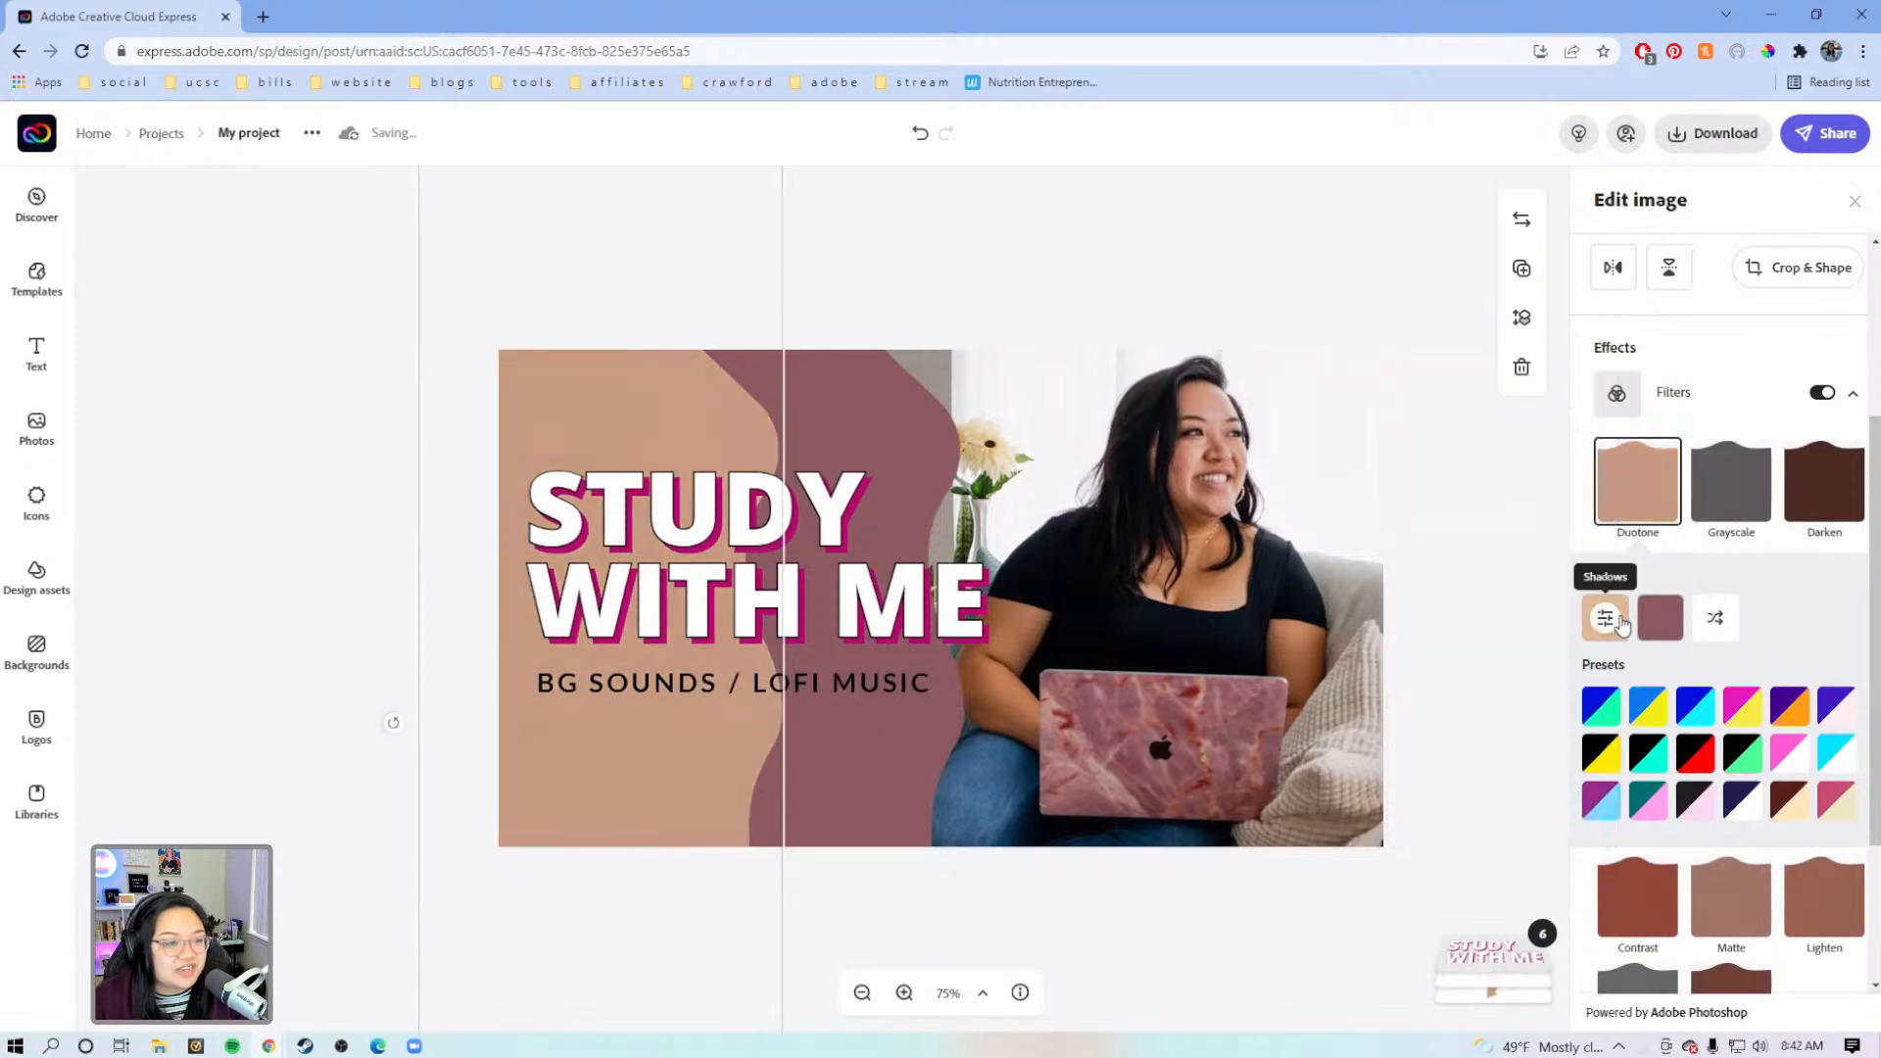
# Set the left-hand wave's duotone shadows colour to the mauve (8B5B60) sampled from the right-hand wave, and deselect it
pyautogui.click(1605, 617)
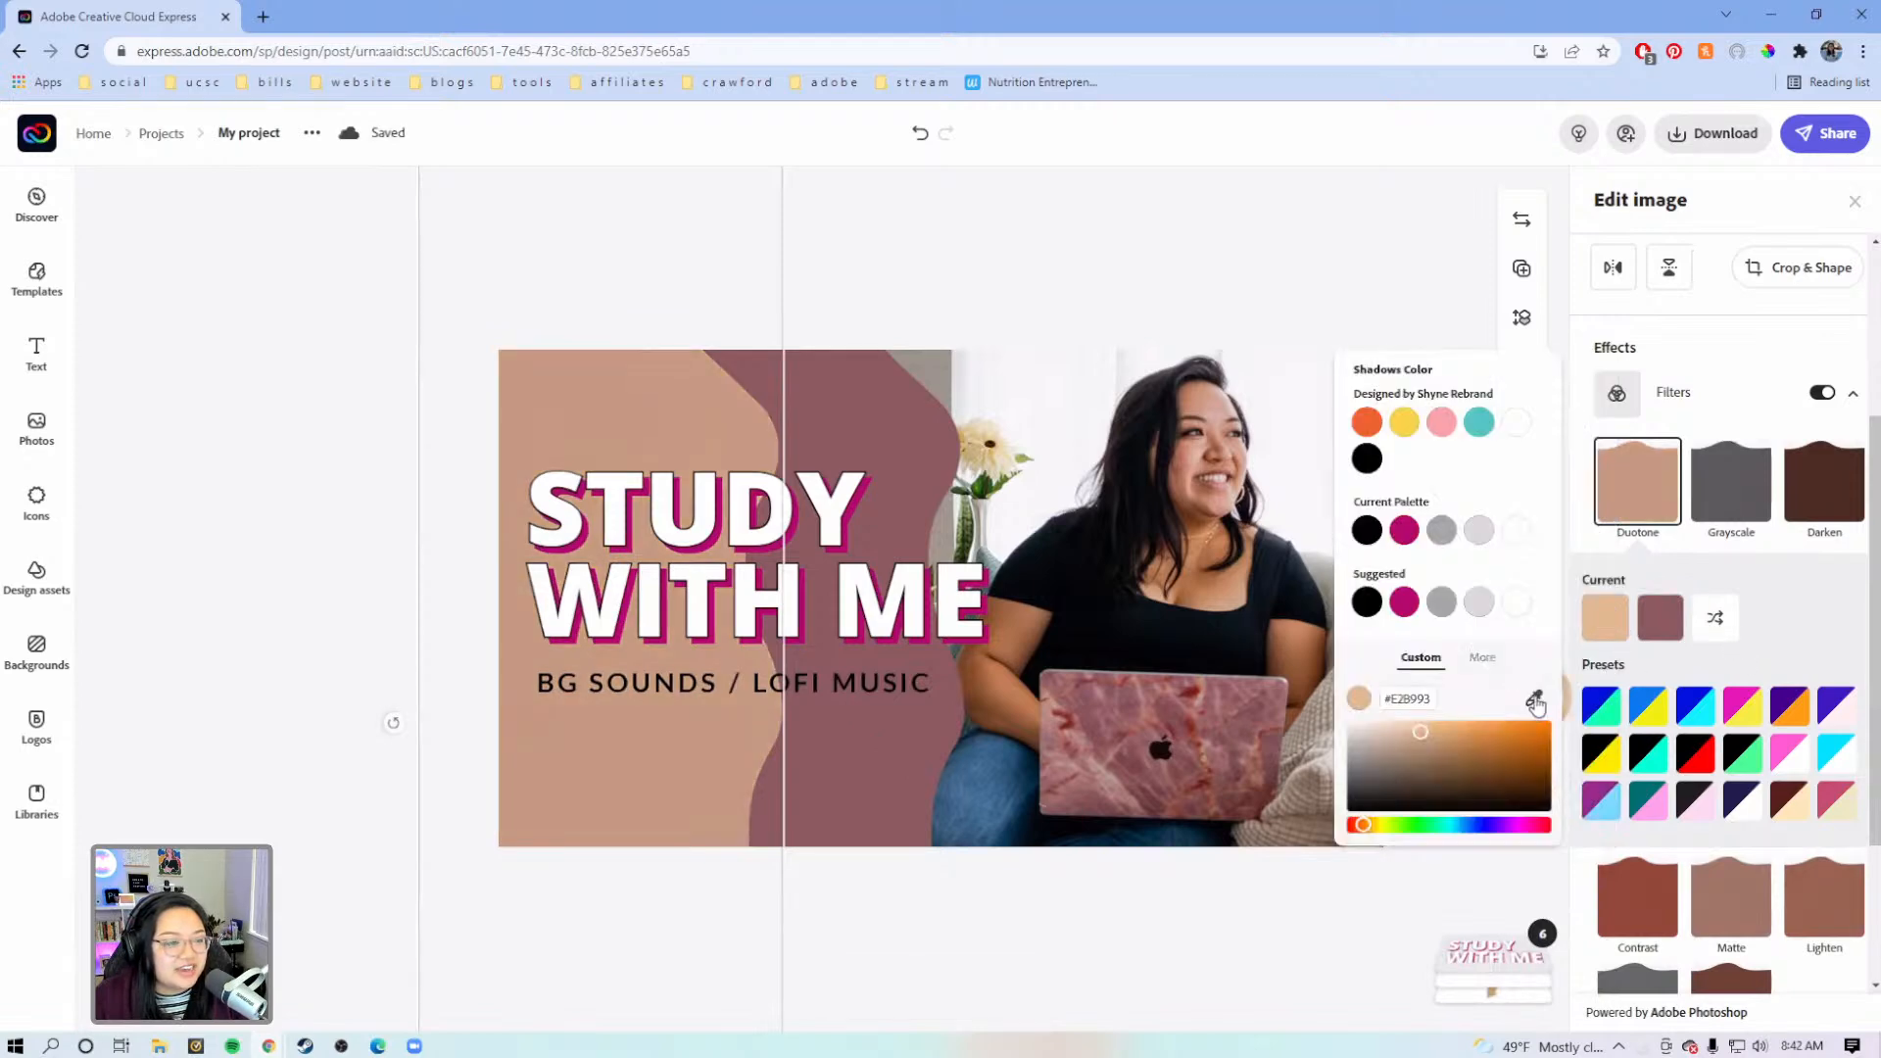
pyautogui.click(1535, 697)
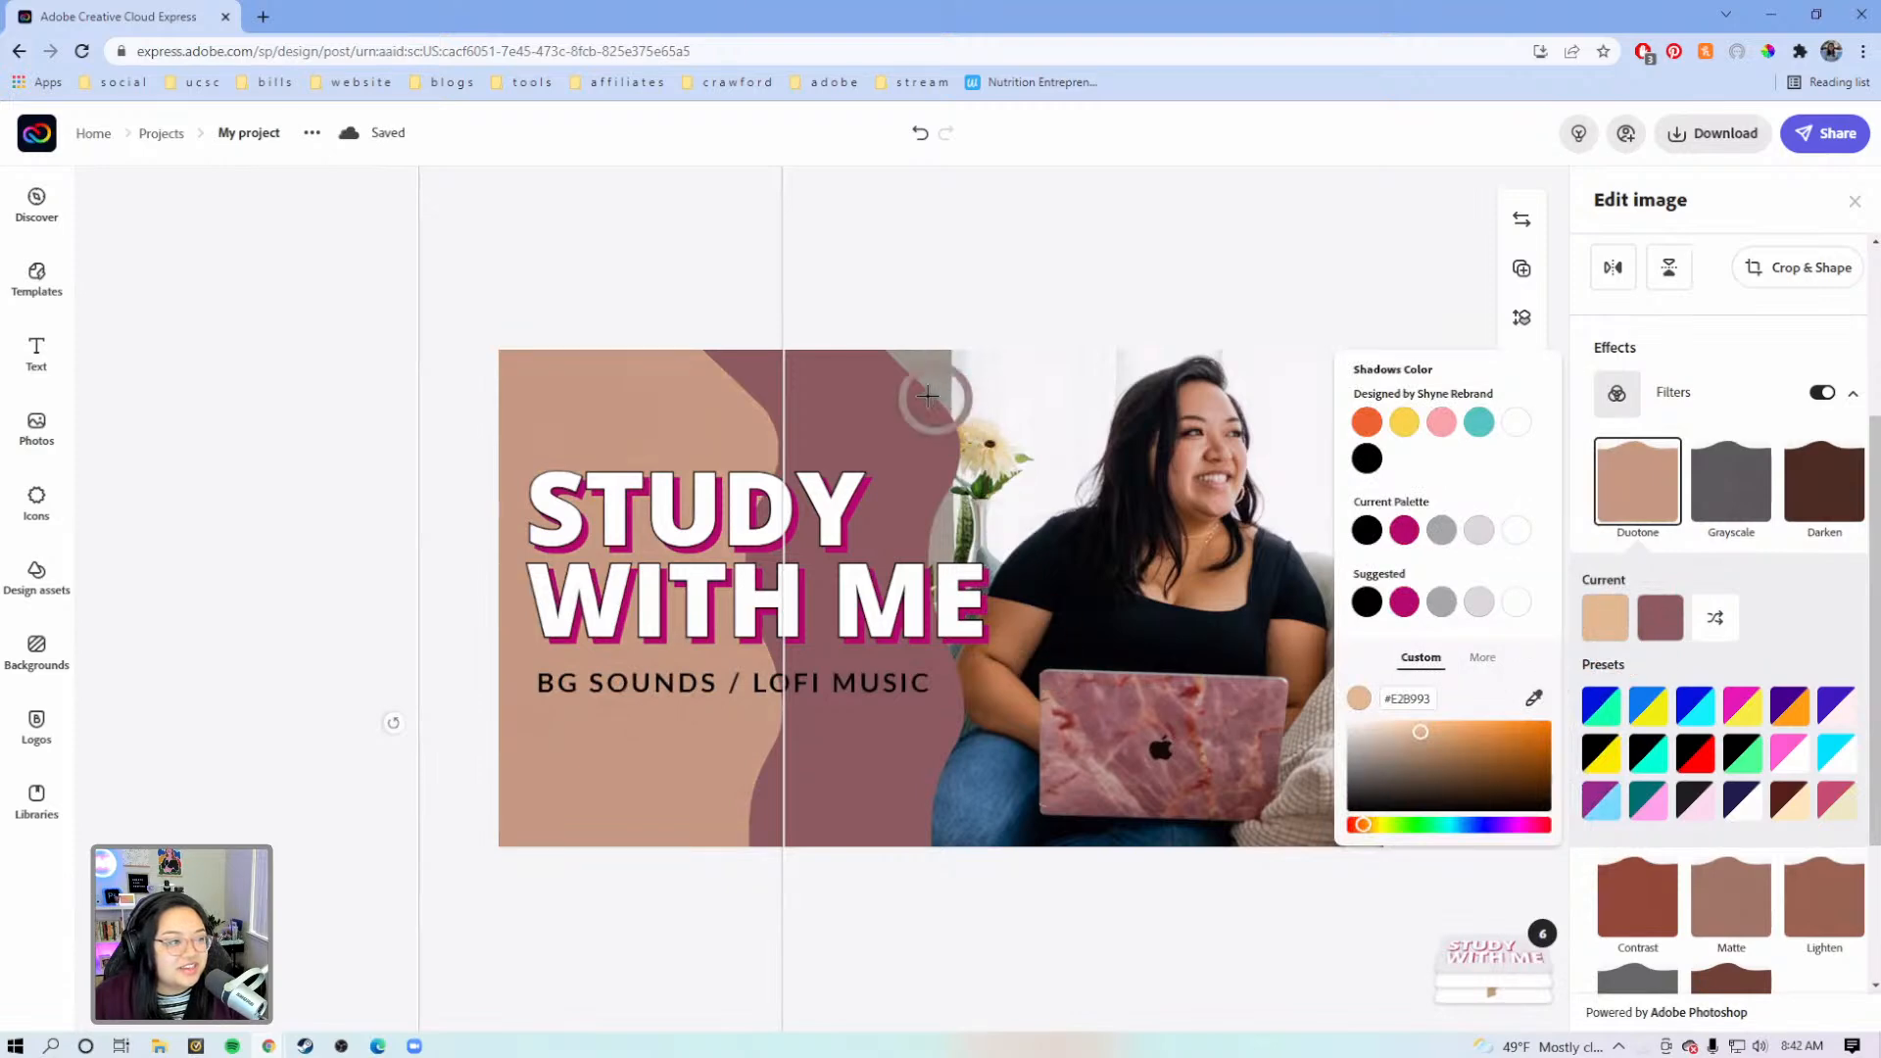
pyautogui.click(889, 422)
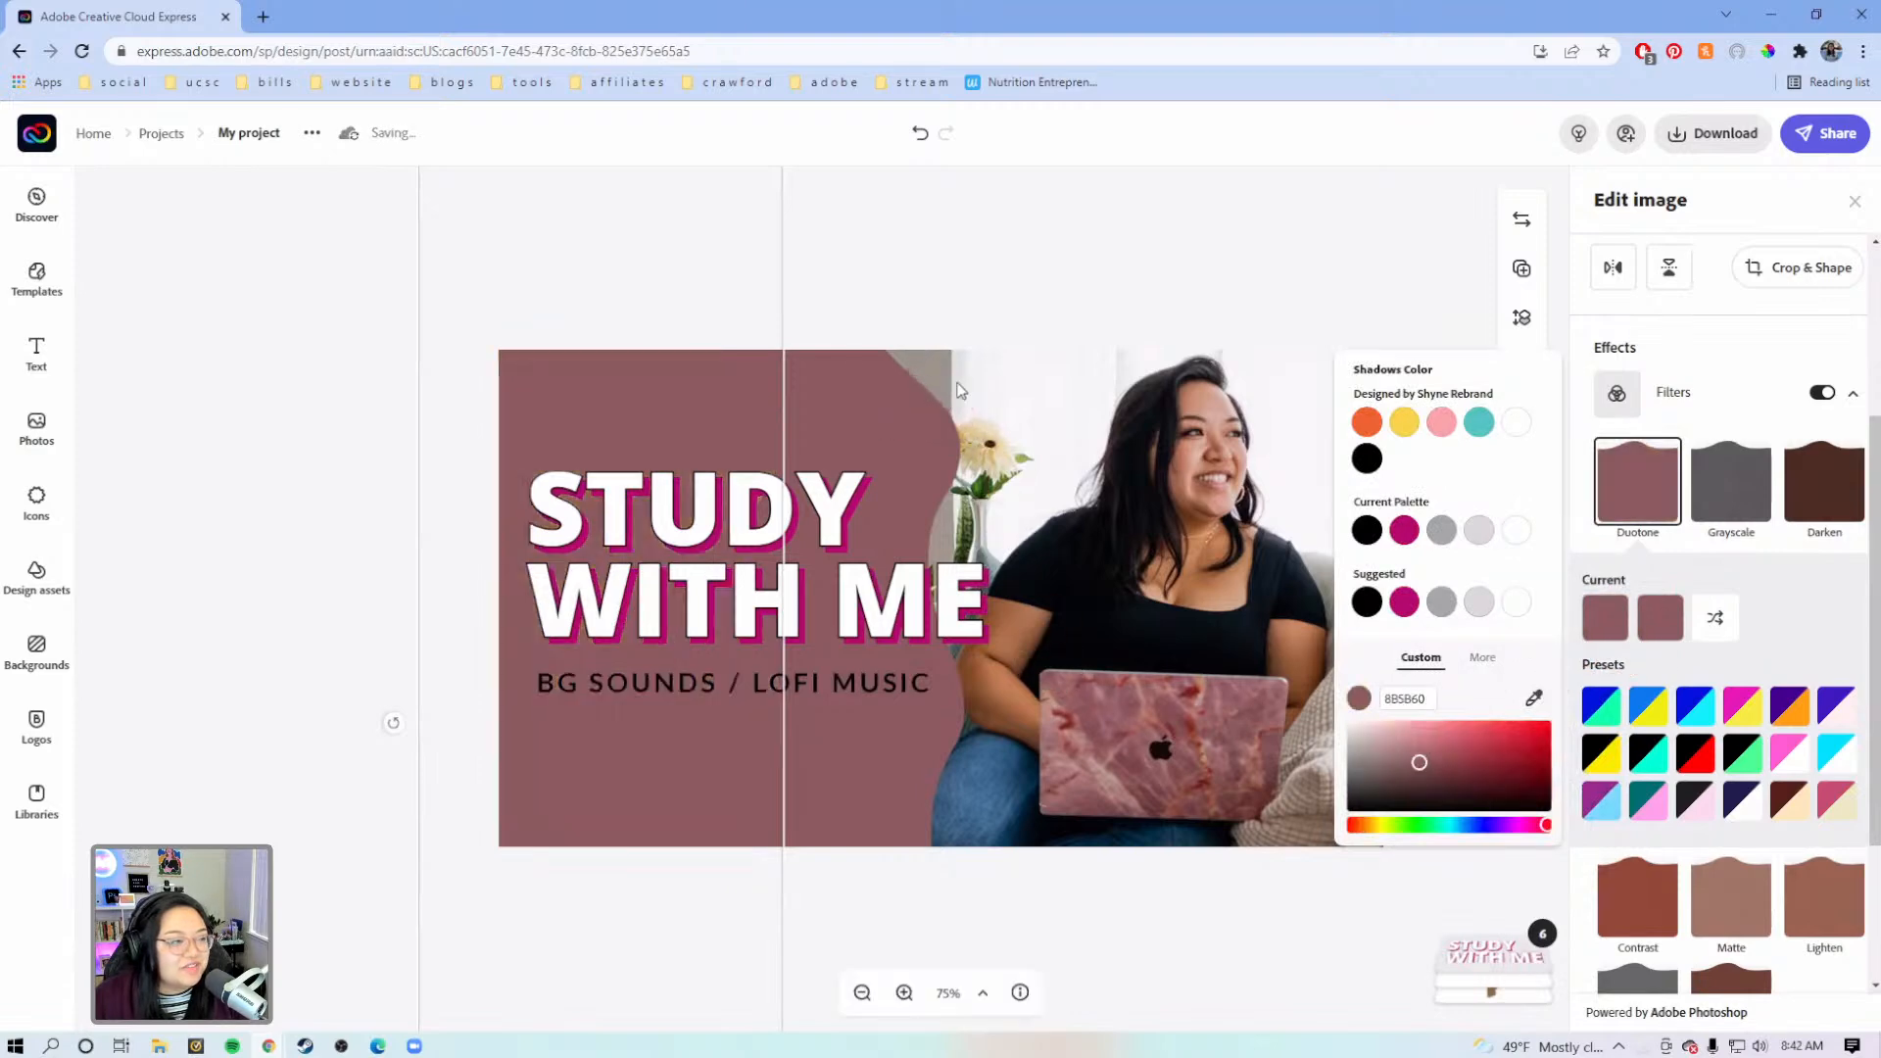
pyautogui.click(1095, 268)
pyautogui.click(1095, 269)
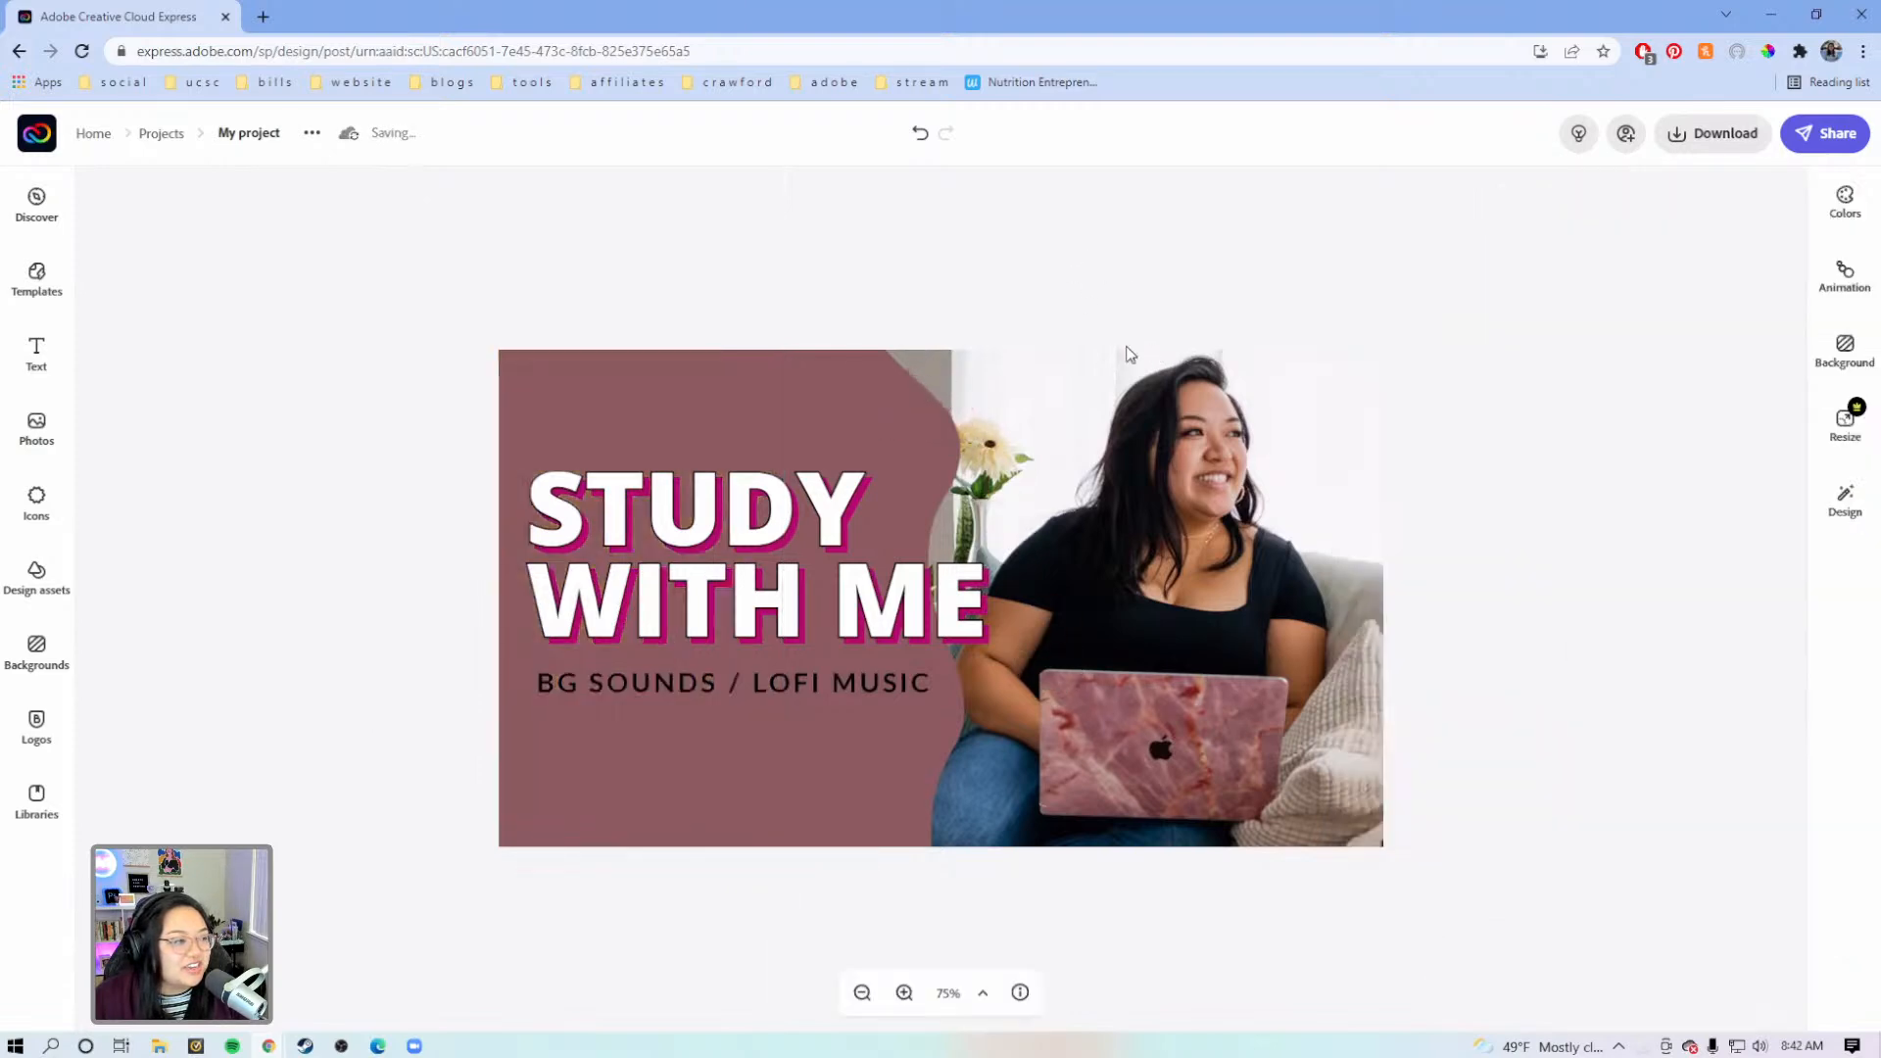
# Set the right-hand wave's duotone shadows colour to light pink #F7BCC1
pyautogui.click(895, 402)
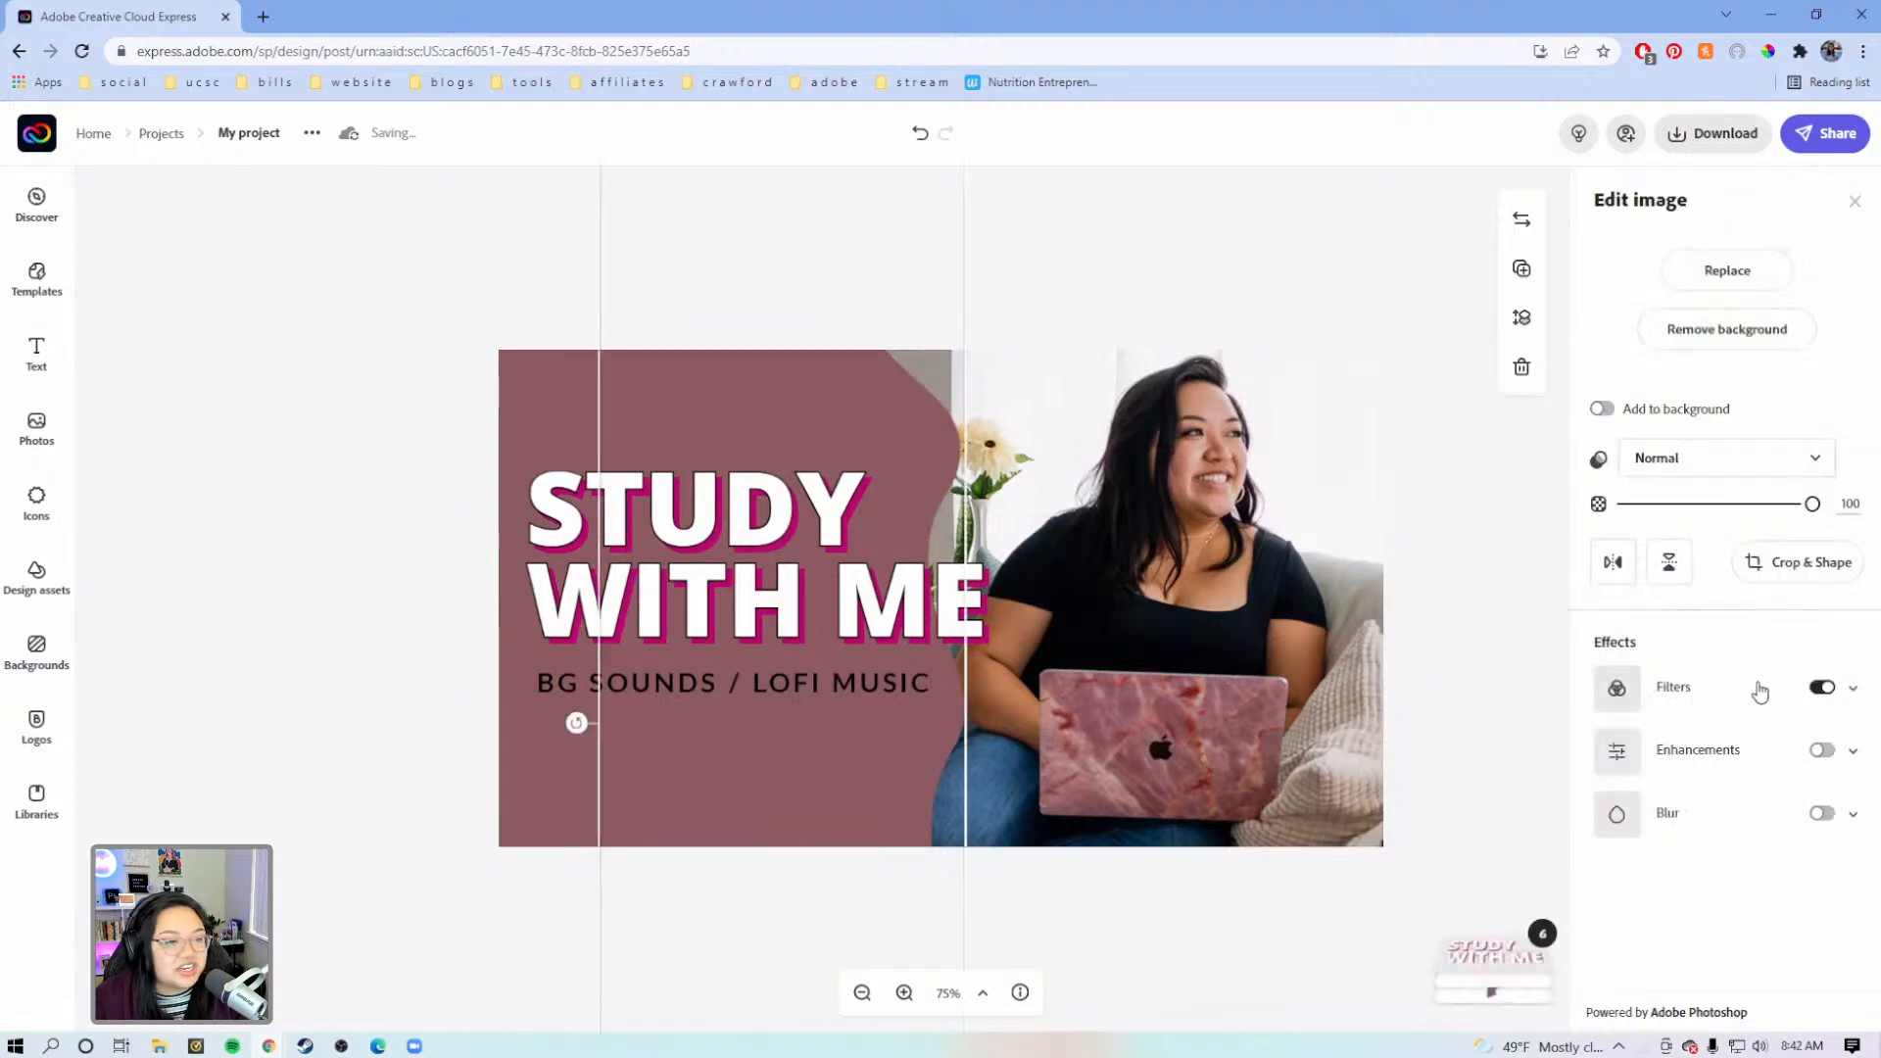
pyautogui.click(1854, 690)
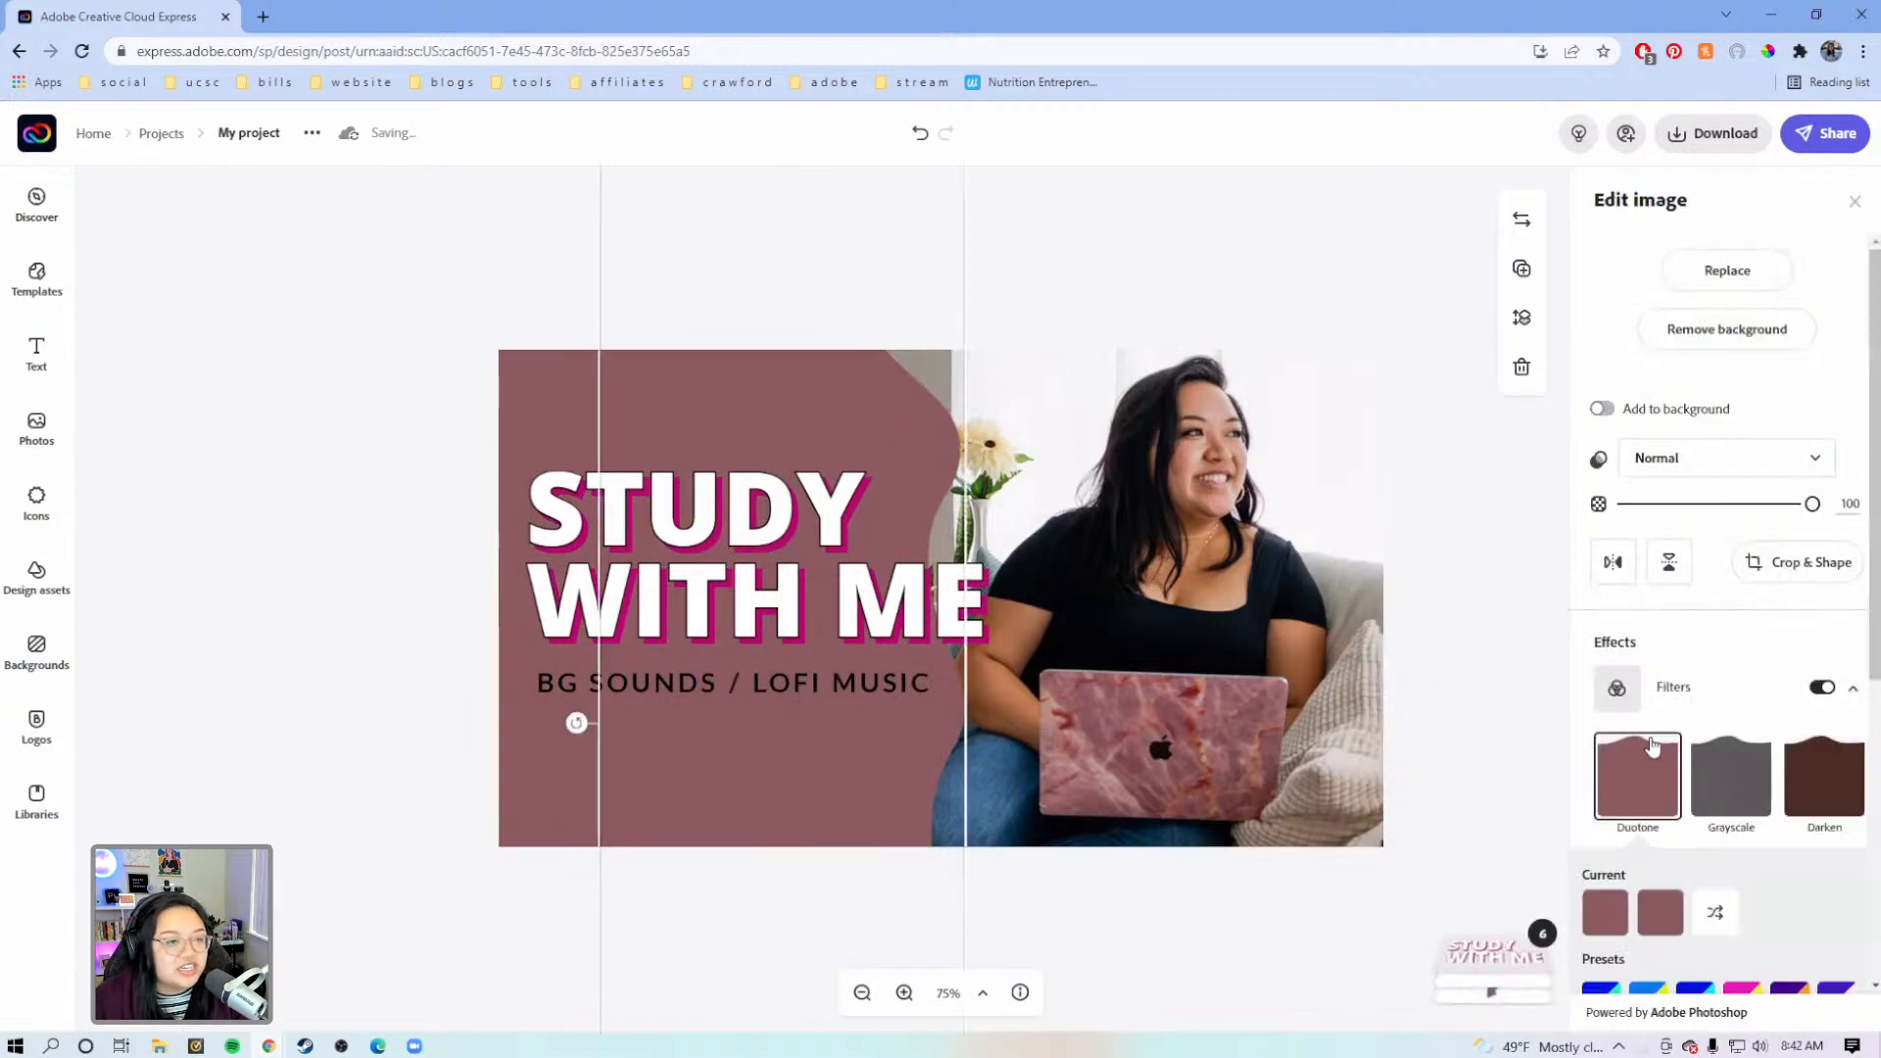
pyautogui.click(1606, 914)
pyautogui.moveTo(1698, 776); pyautogui.dragTo(1667, 736)
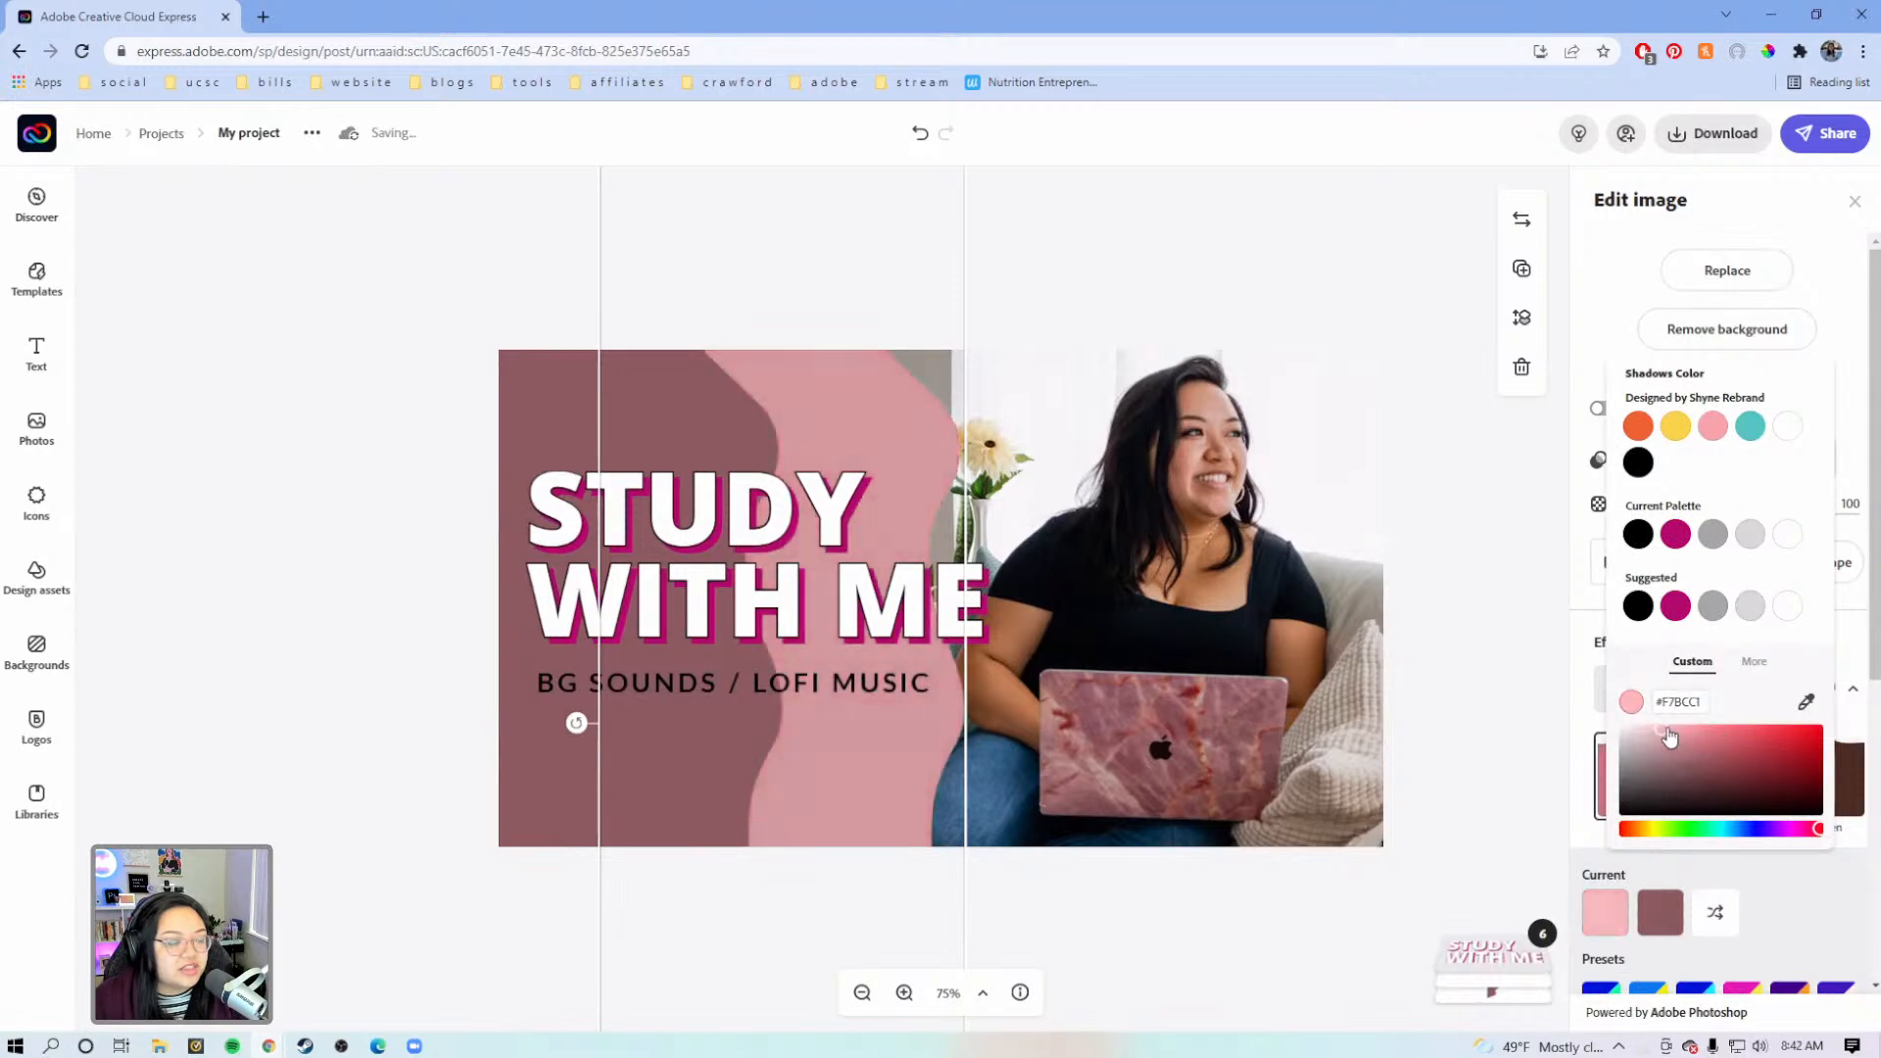
pyautogui.click(1802, 864)
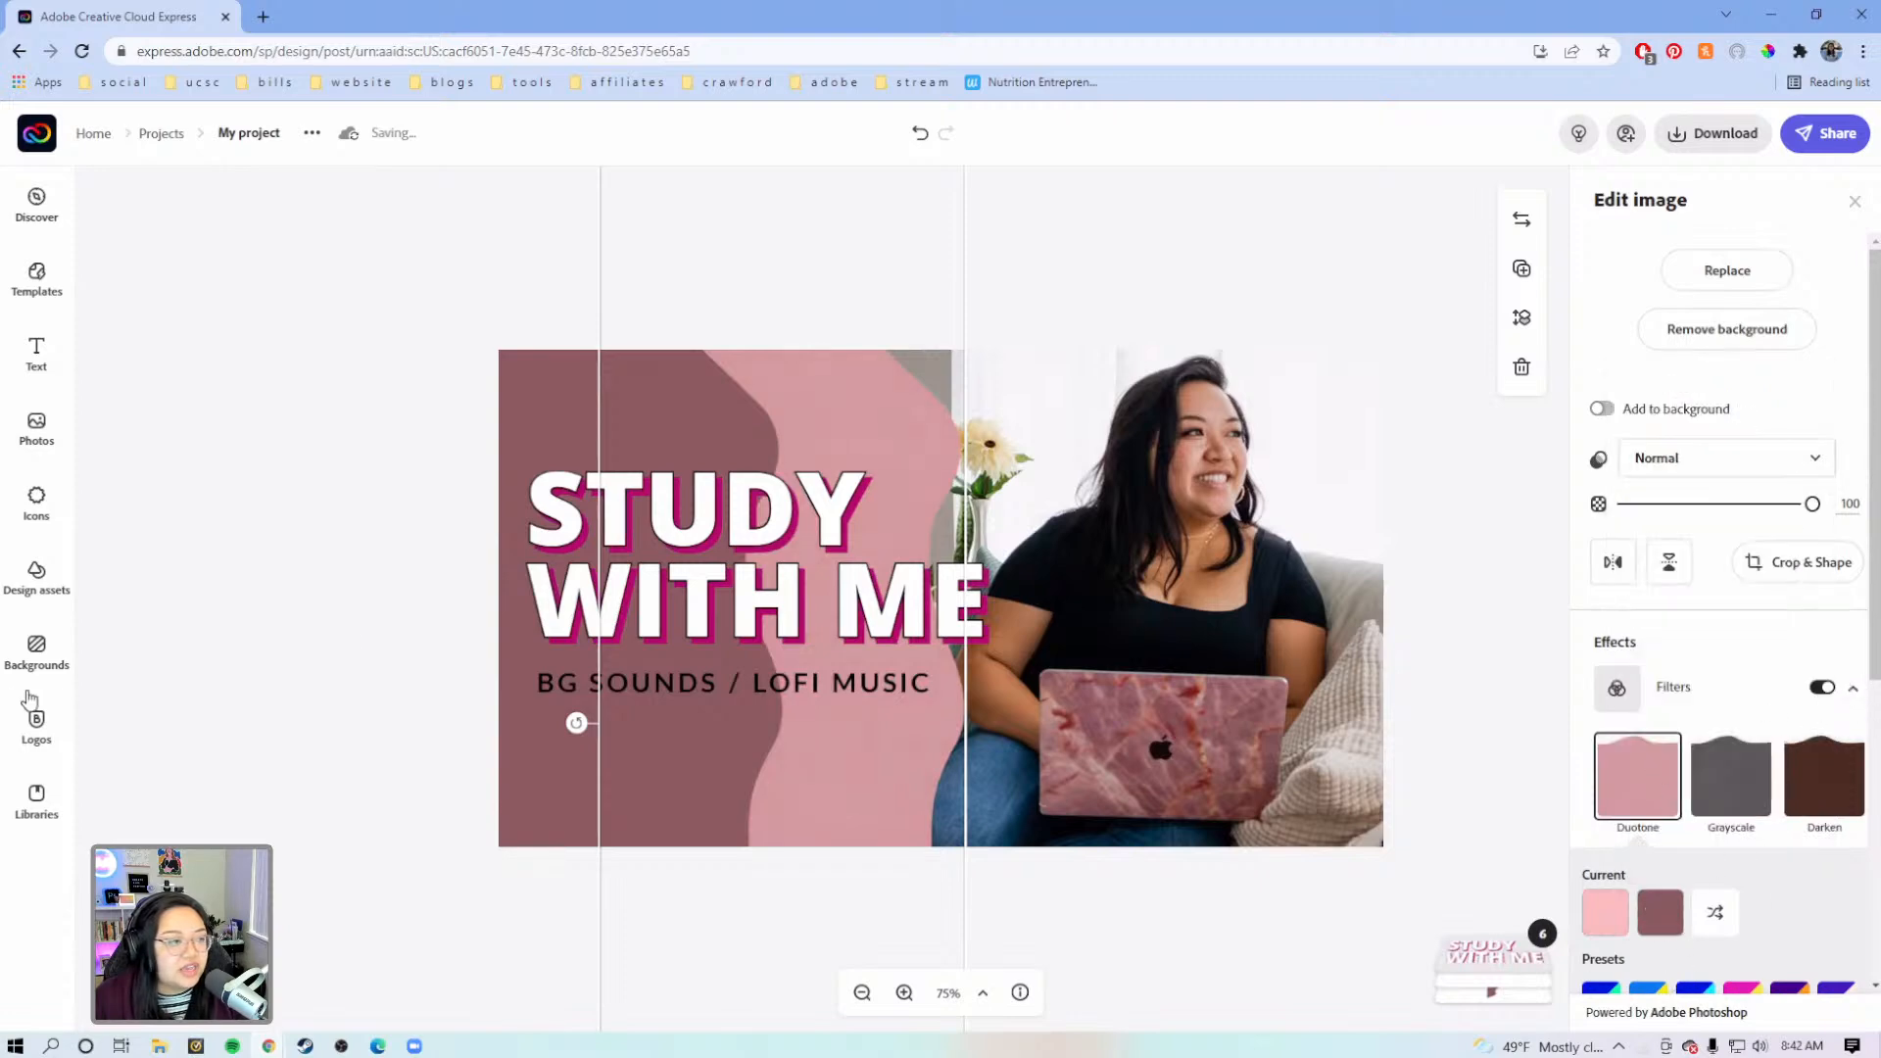
# Set the left-hand wave's duotone shadows and highlights colours to the light pink (D29CA1) sampled from the right-hand wave, and deselect it
pyautogui.click(522, 416)
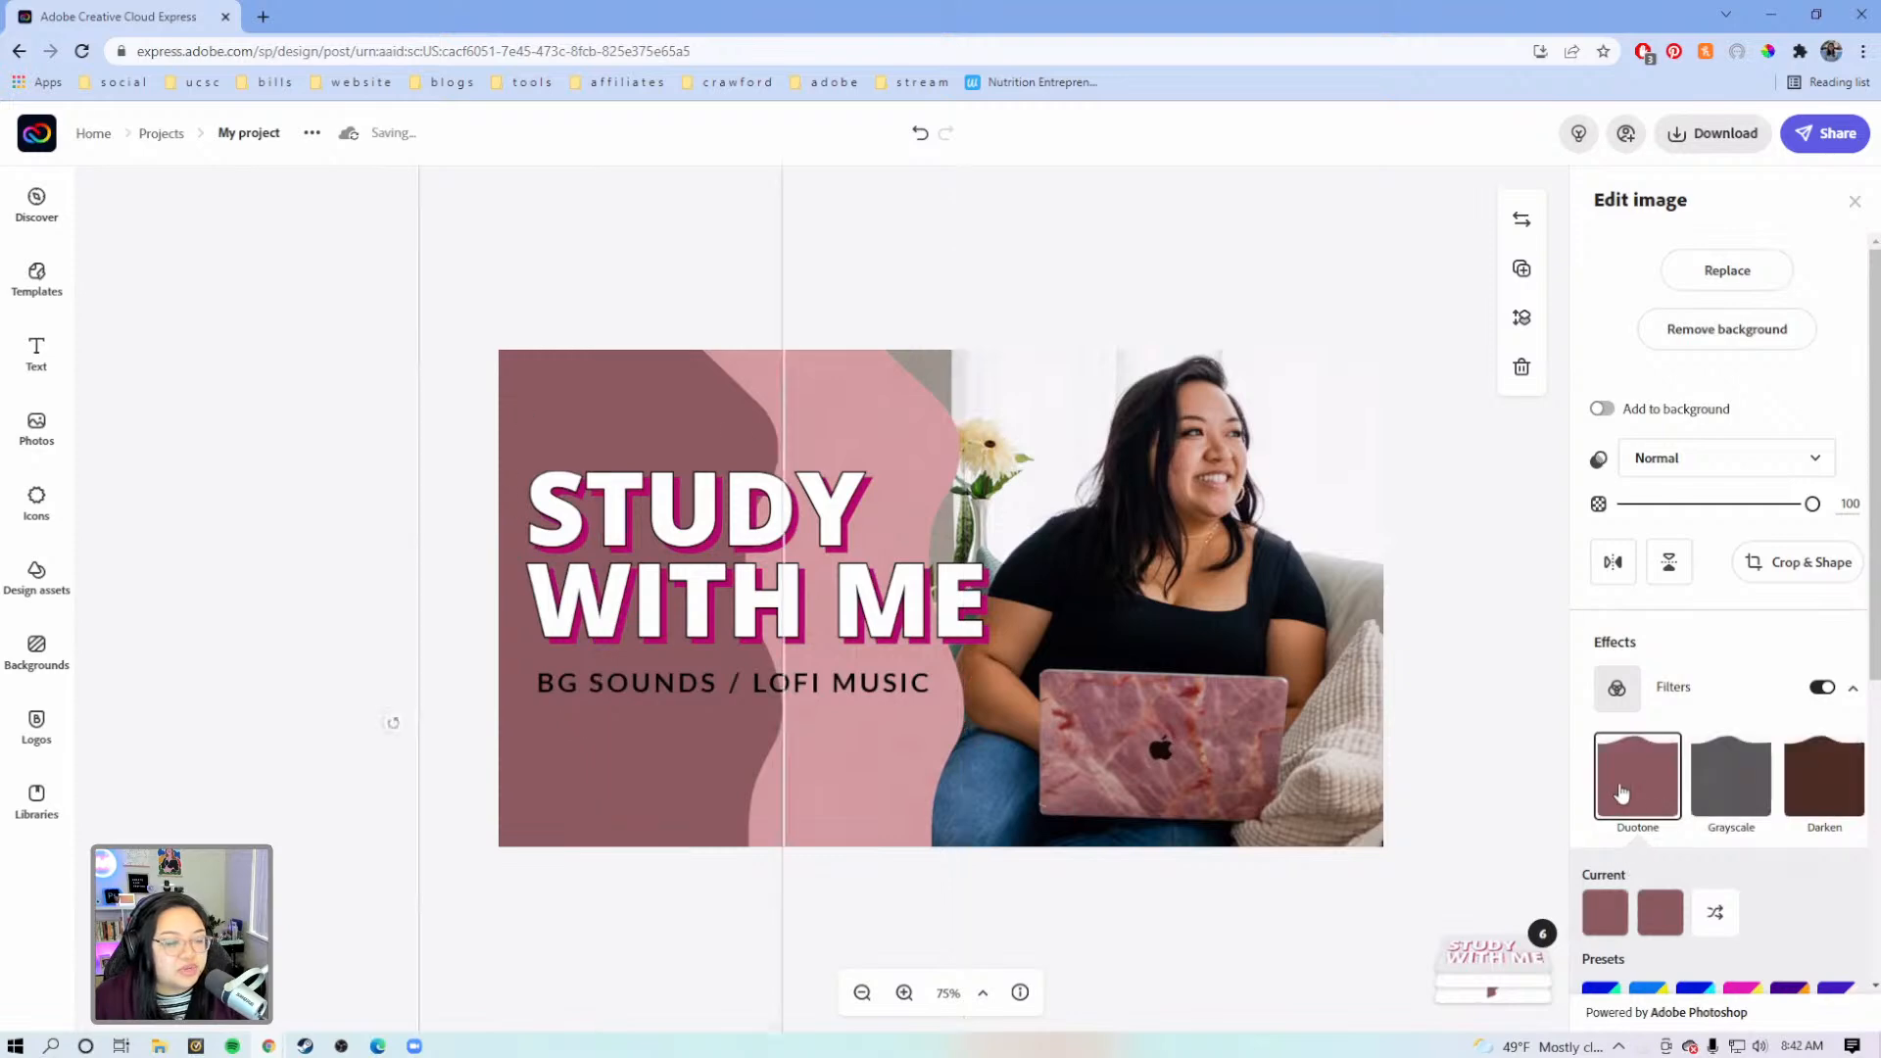
pyautogui.click(1605, 911)
pyautogui.click(1803, 704)
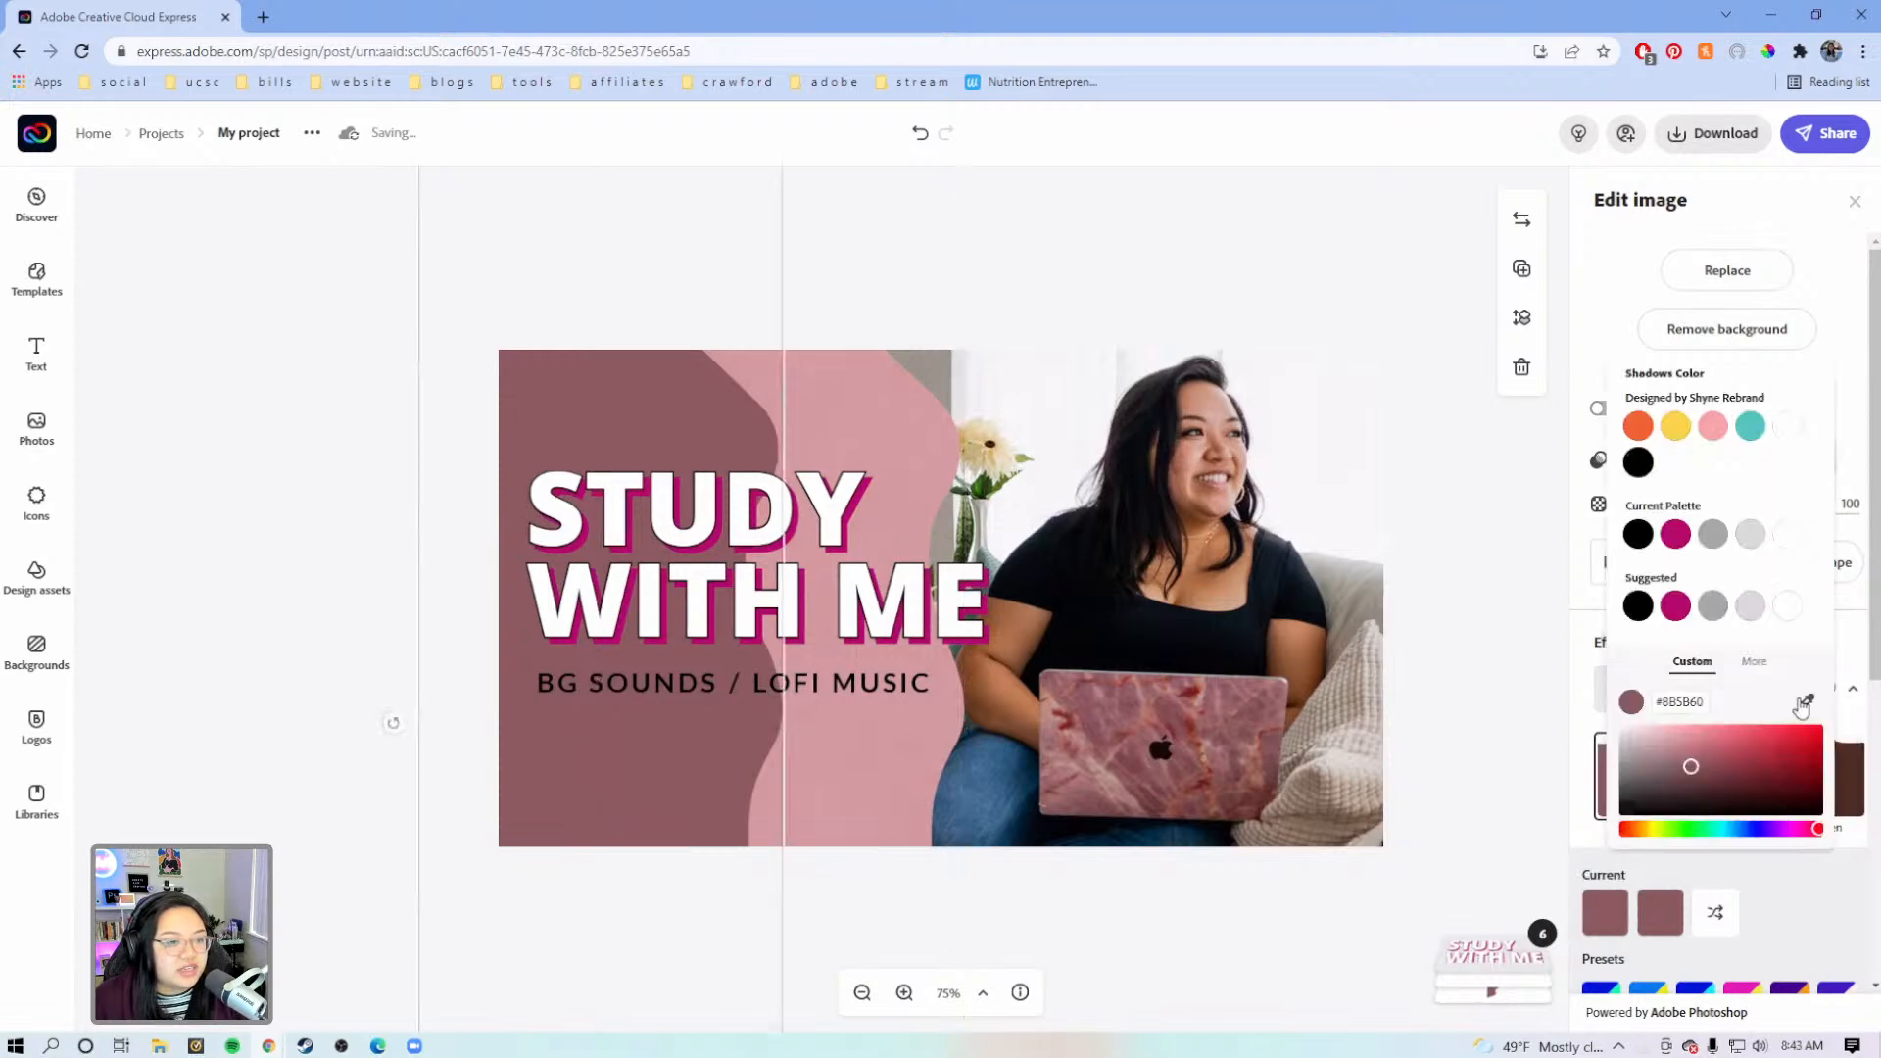
pyautogui.click(883, 425)
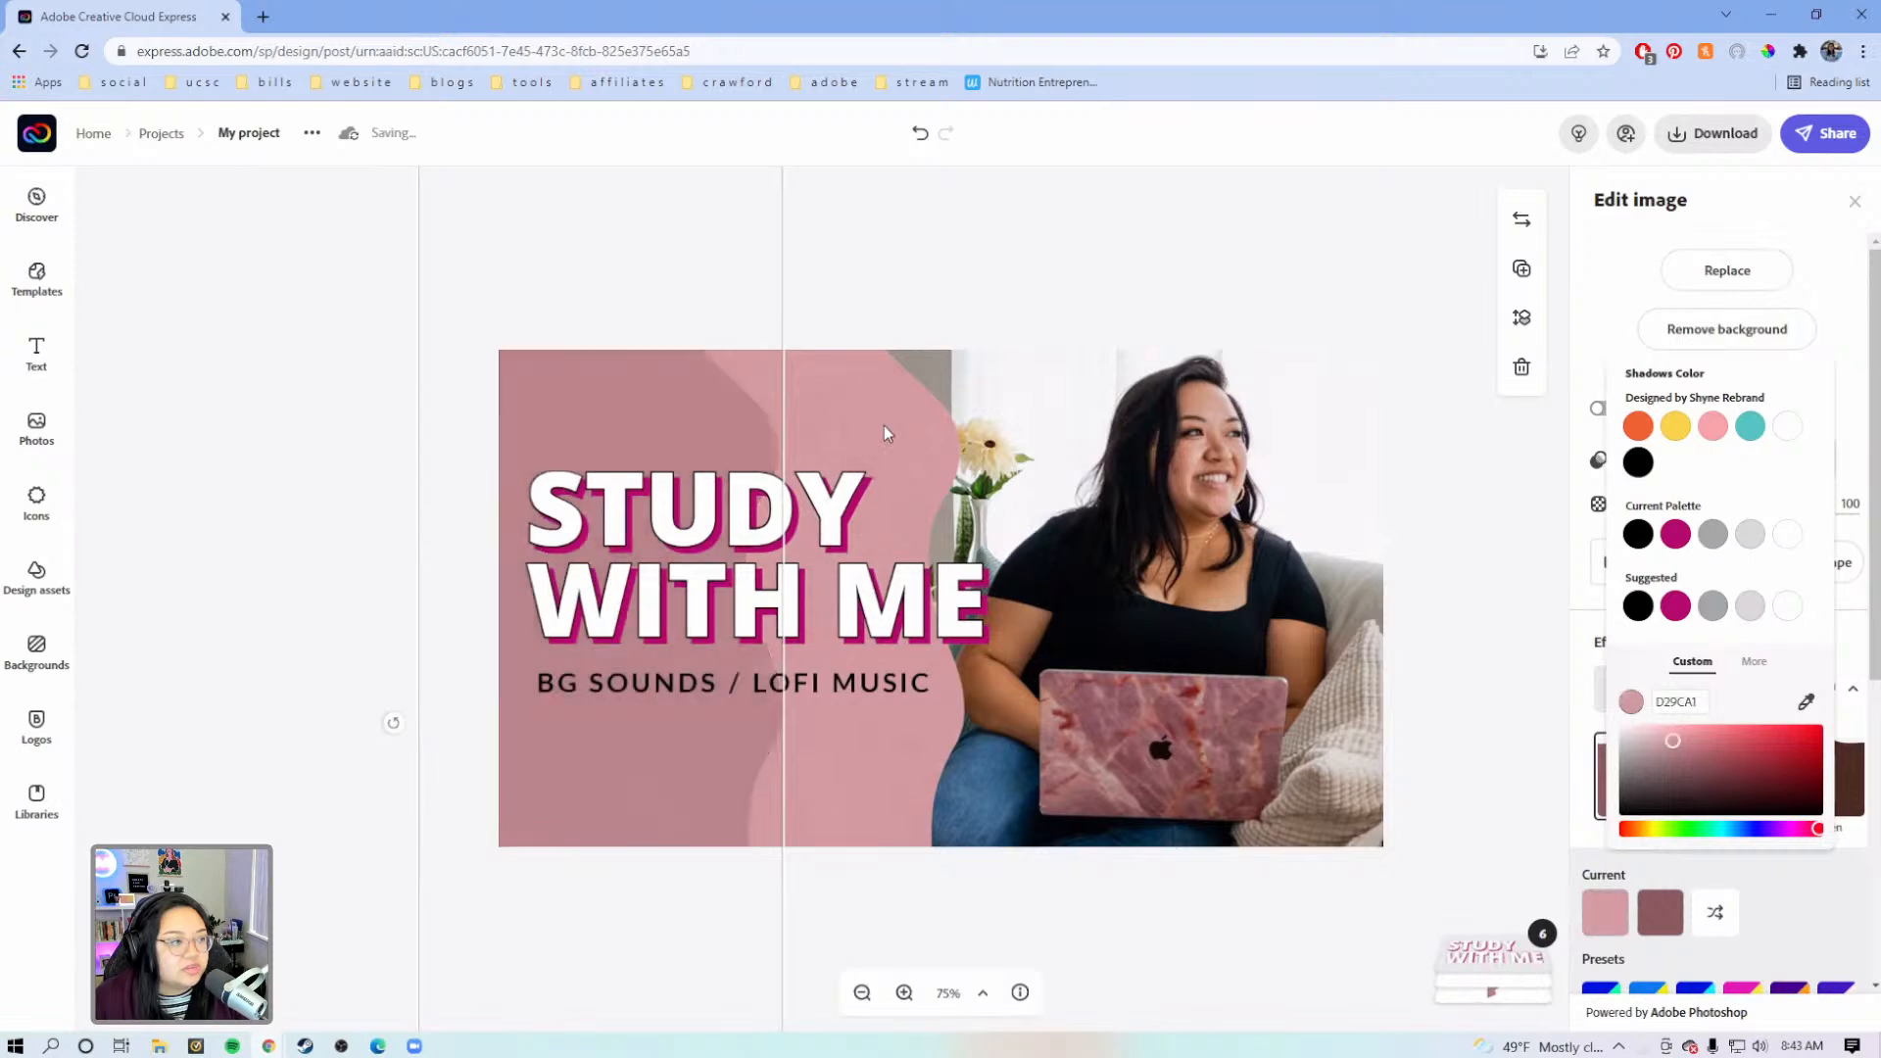
pyautogui.click(1660, 911)
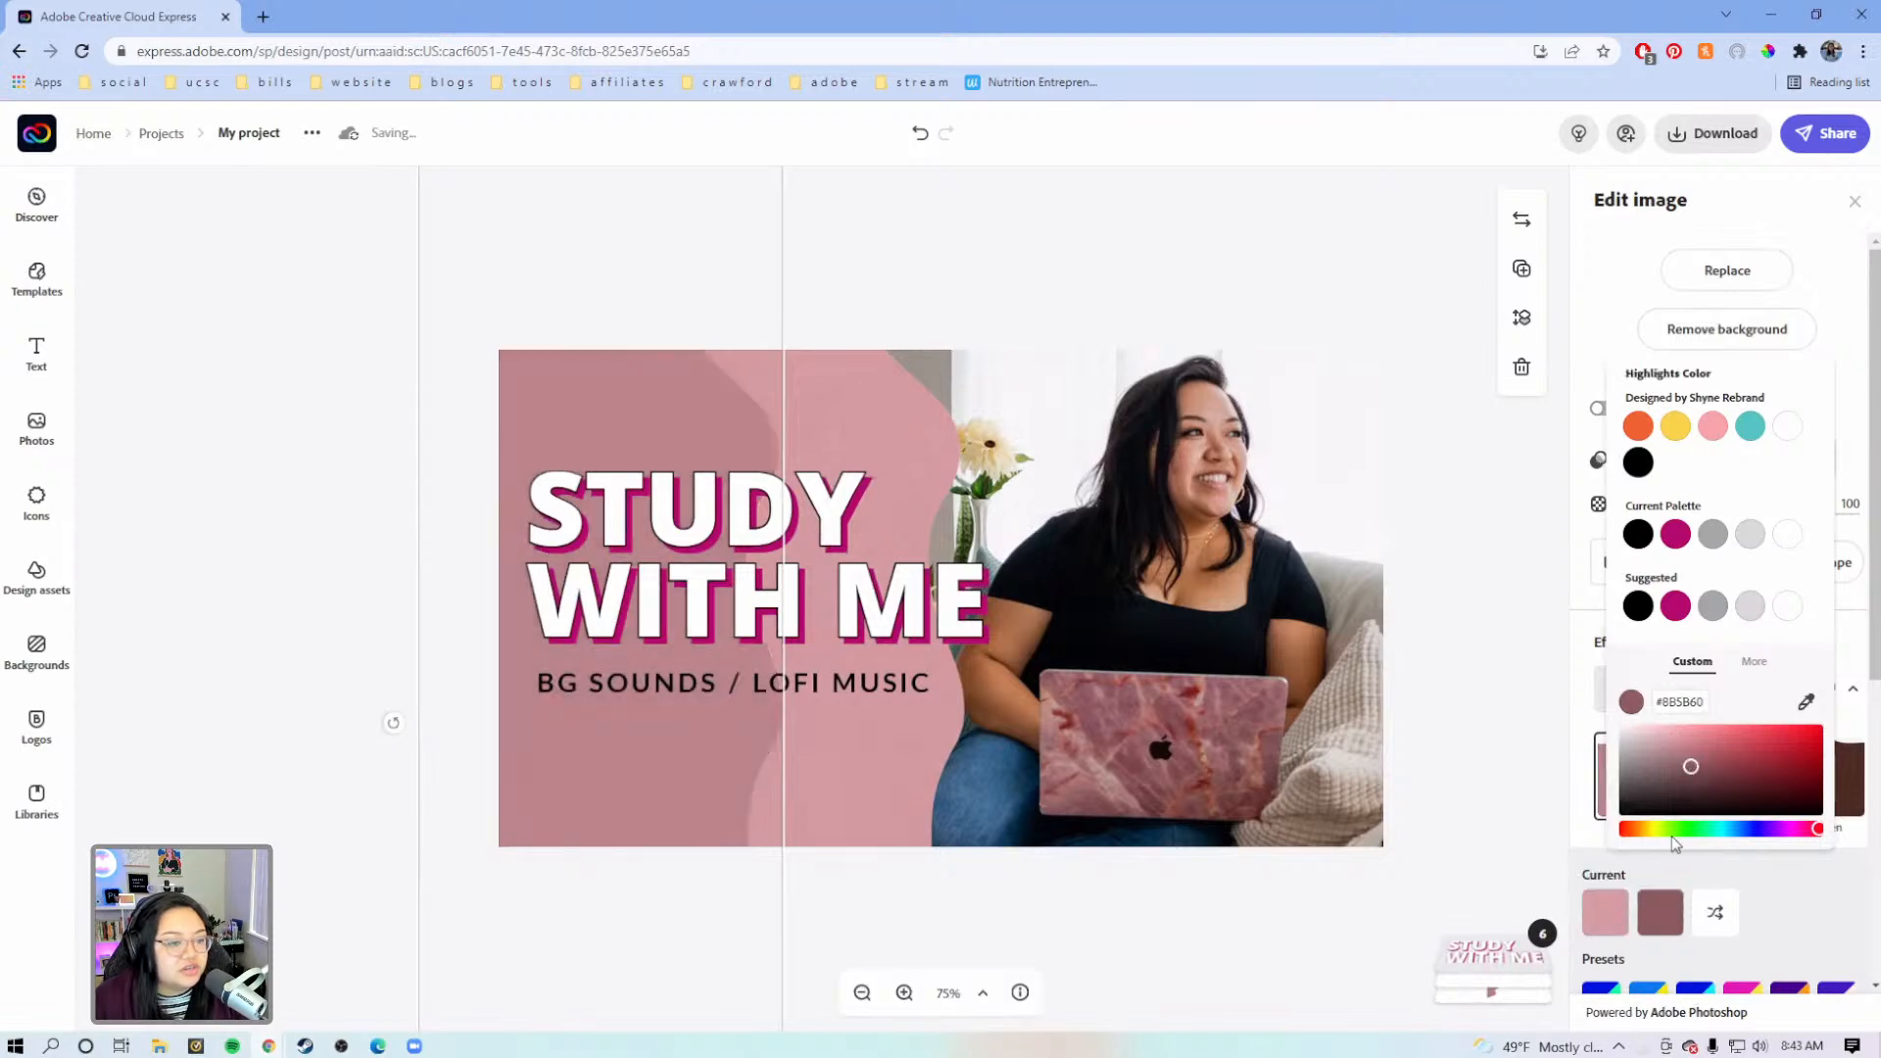
pyautogui.click(1805, 701)
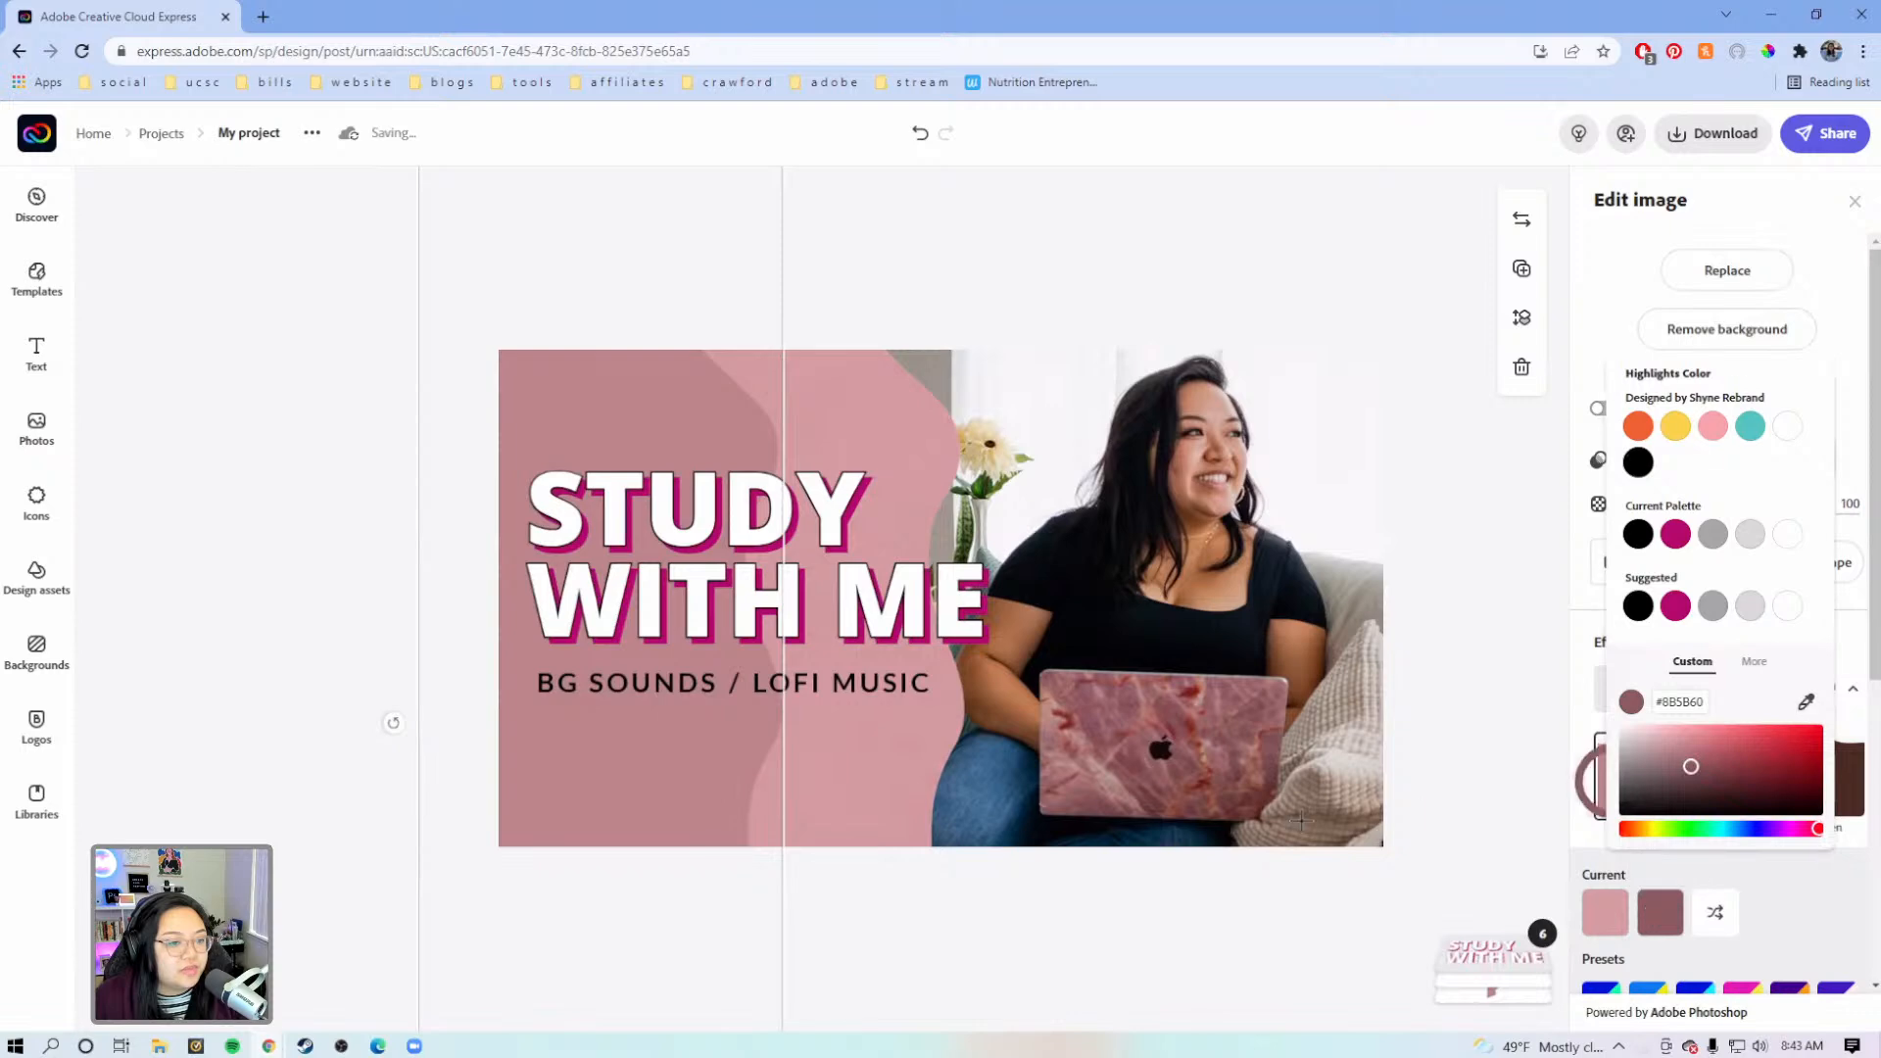
pyautogui.click(864, 788)
pyautogui.click(1067, 294)
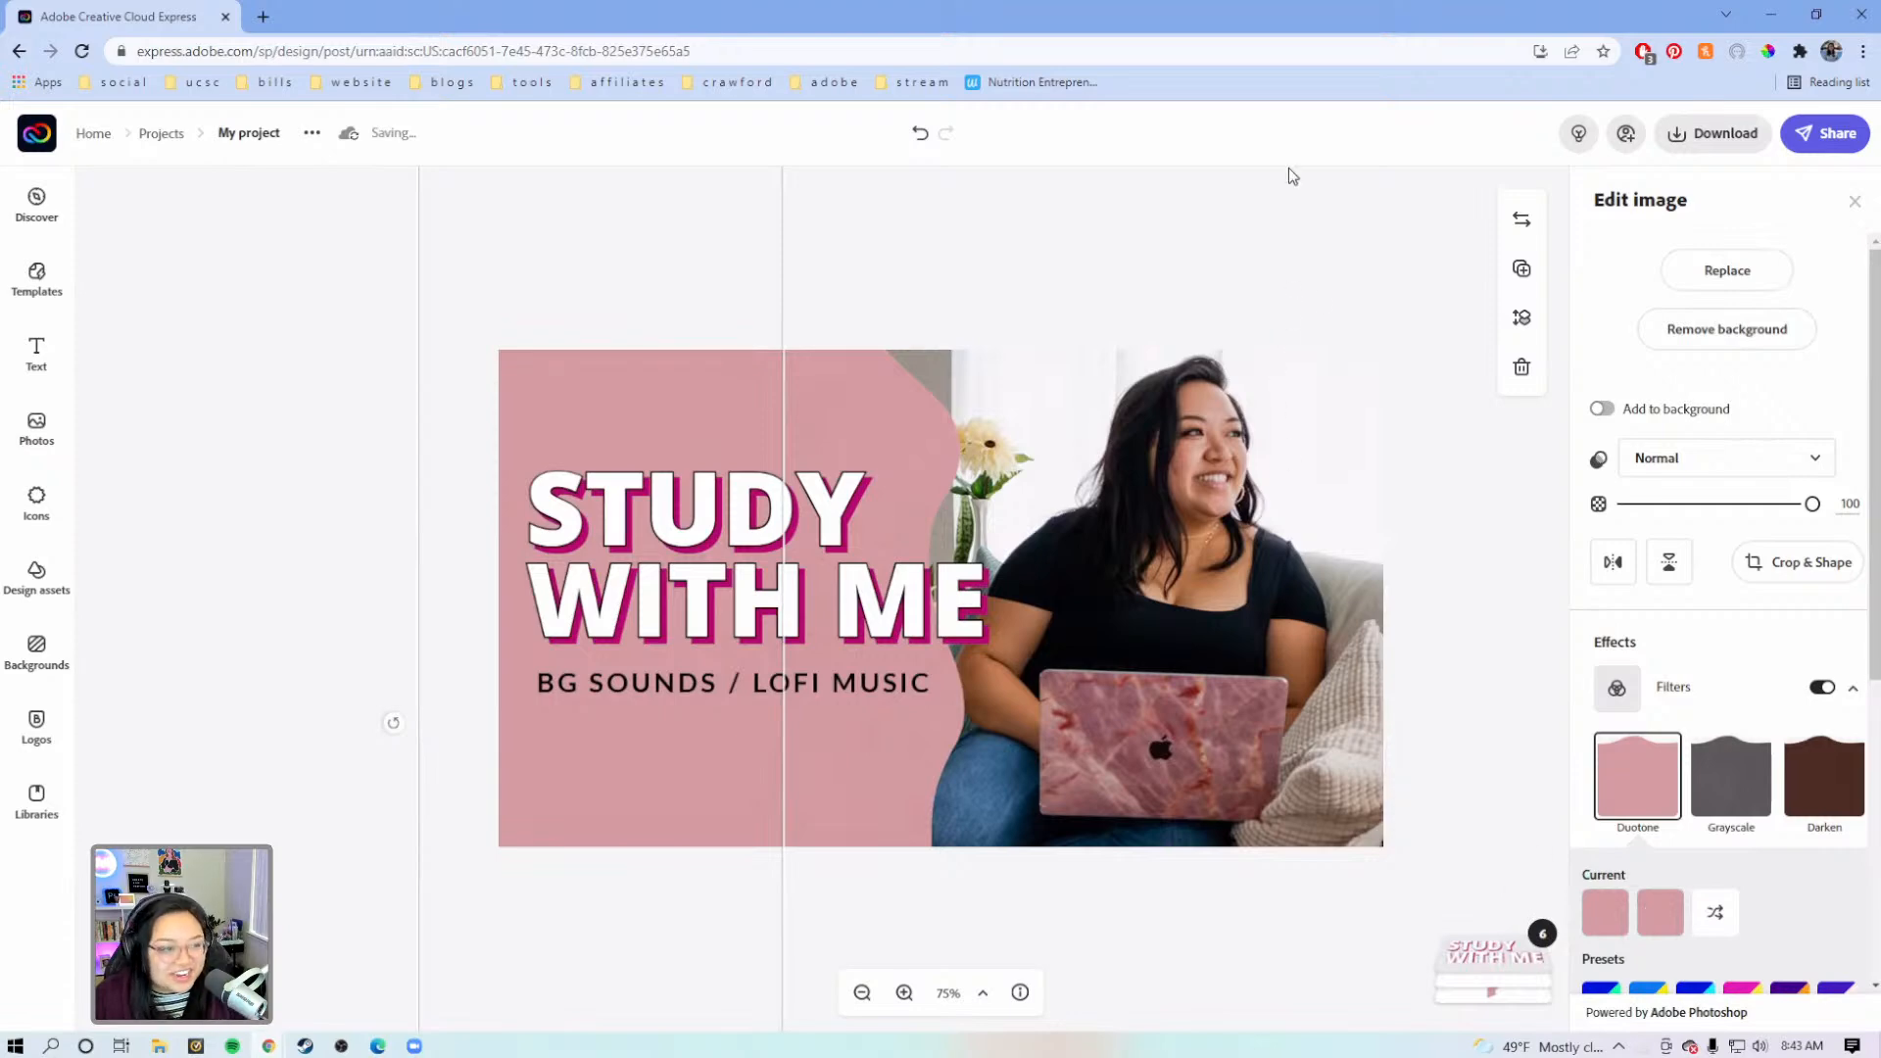
pyautogui.click(1322, 297)
# Enlarge the STUDY WITH ME title to a font size of about 156.8, and shift it and the subtitle slightly down
pyautogui.click(990, 476)
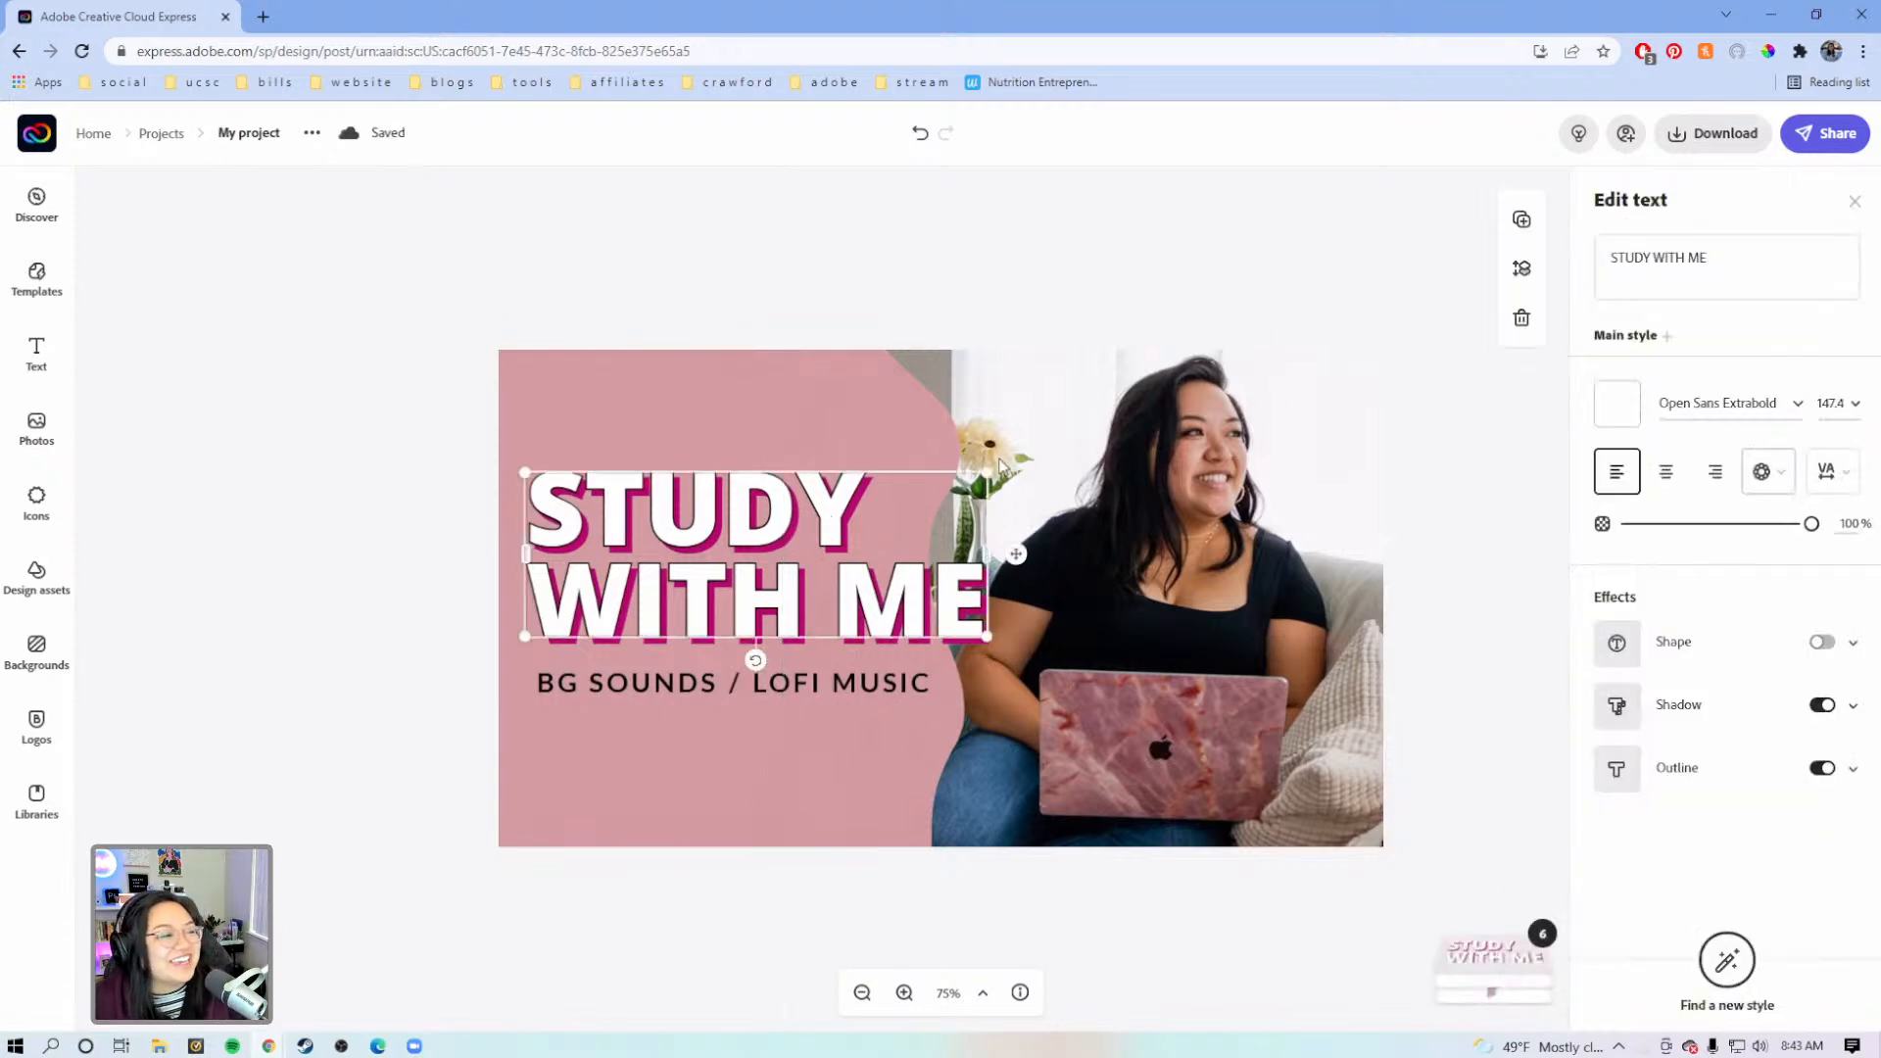
pyautogui.moveTo(1001, 460); pyautogui.dragTo(1024, 447)
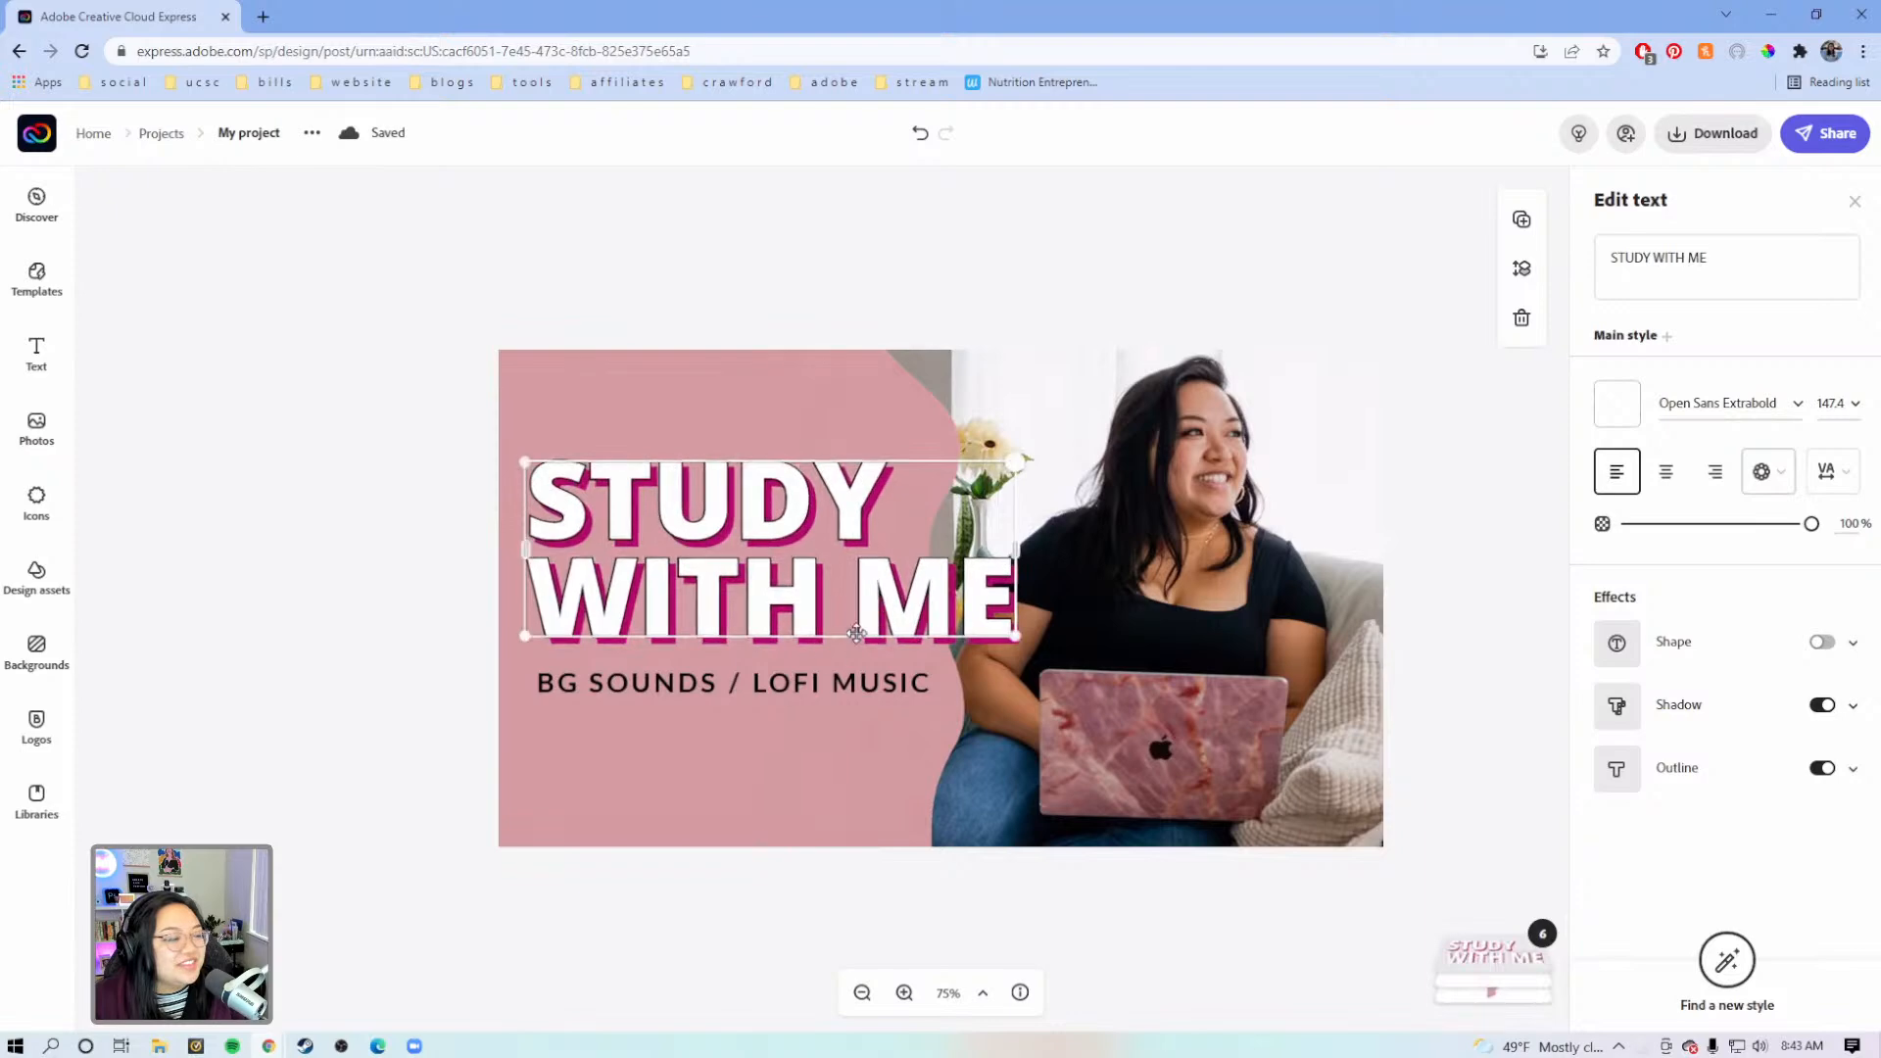
pyautogui.click(828, 676)
pyautogui.moveTo(828, 676); pyautogui.dragTo(815, 685)
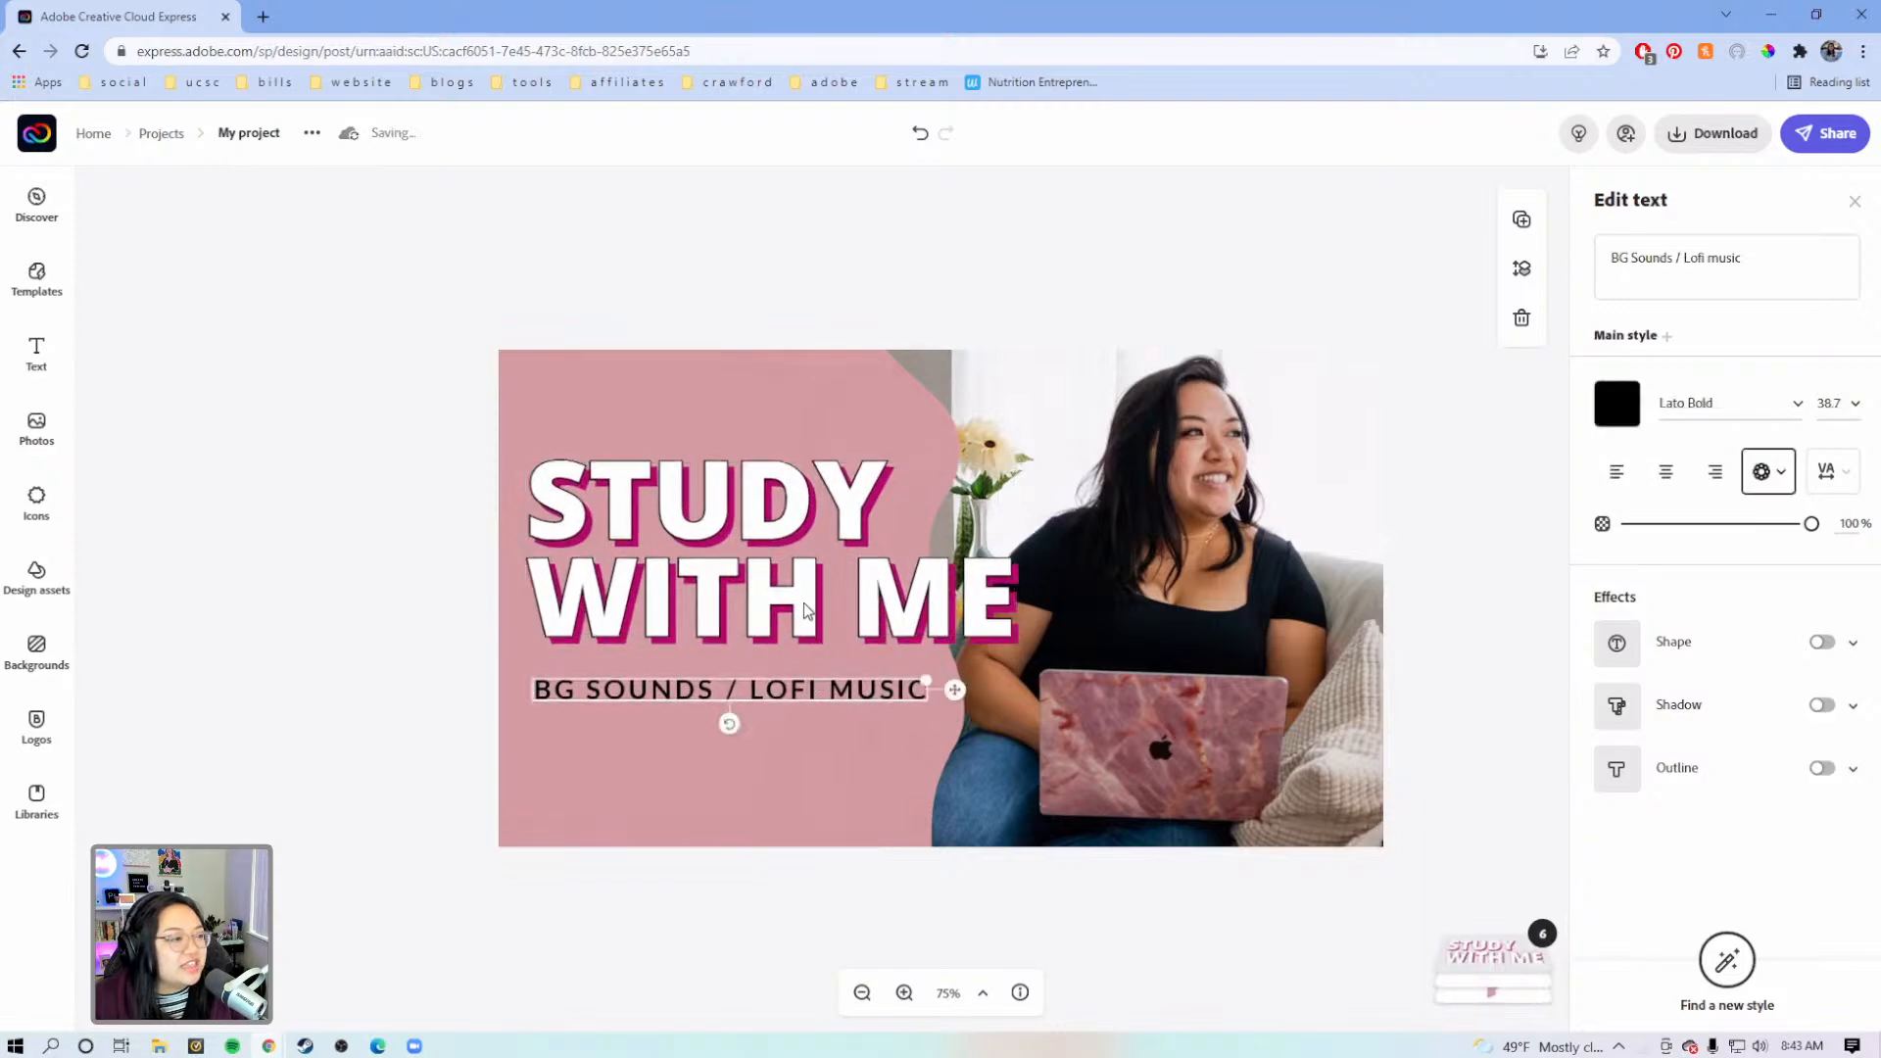
pyautogui.click(804, 603)
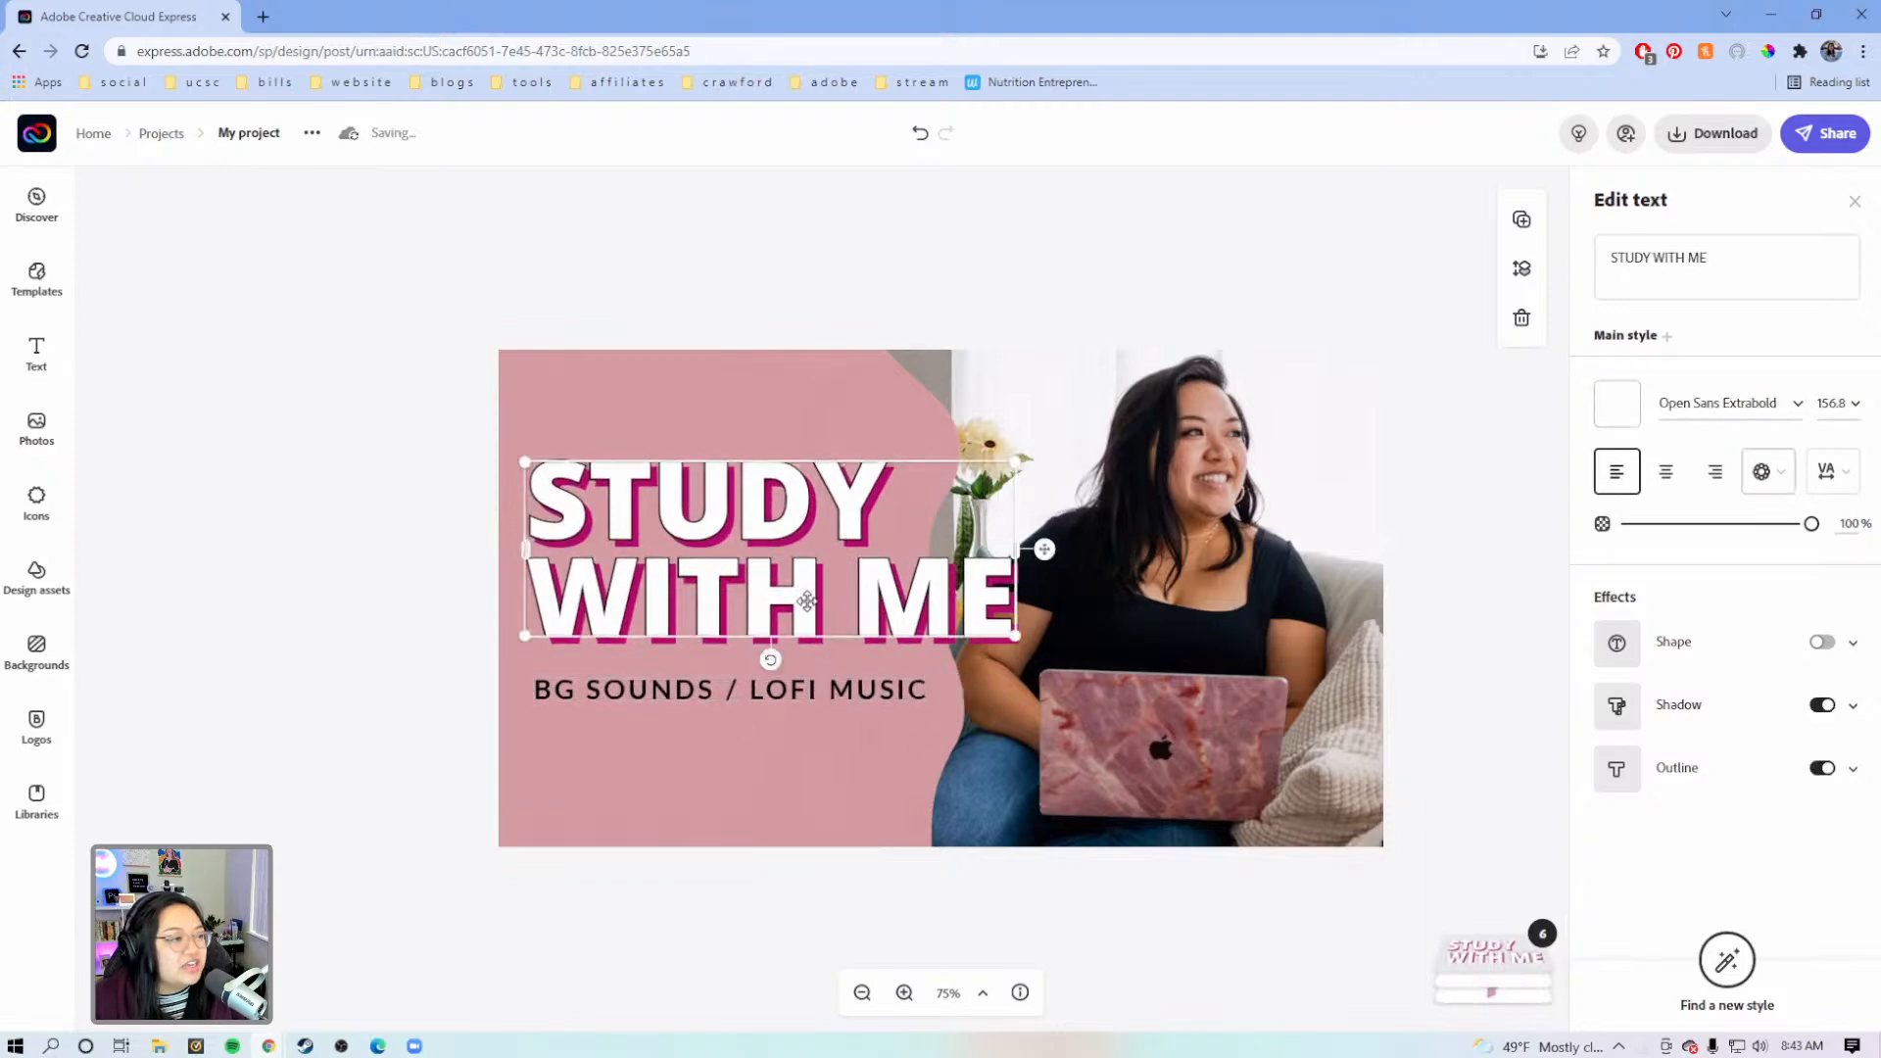
pyautogui.click(832, 281)
# Search the icon library for "square", and clear the search term
pyautogui.click(70, 510)
pyautogui.write('square')
pyautogui.press('Return')
pyautogui.moveTo(236, 253); pyautogui.dragTo(105, 240)
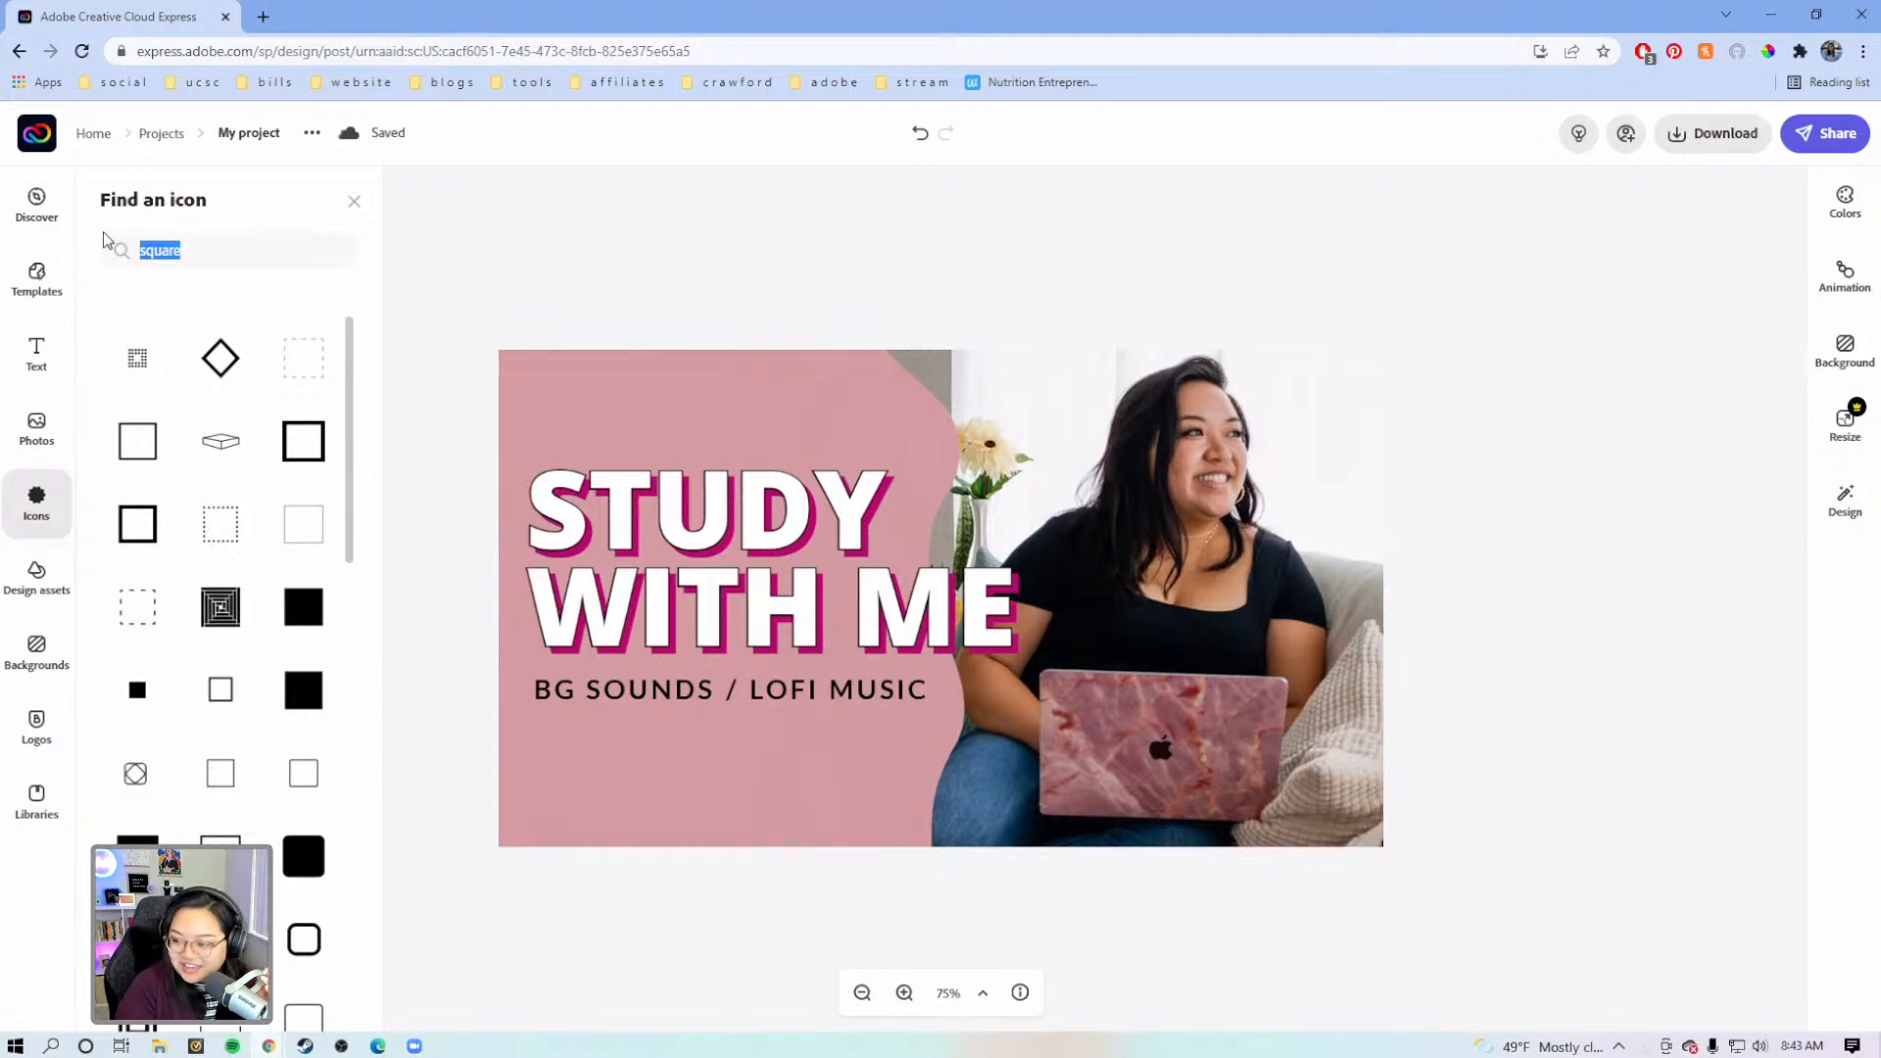
pyautogui.press('BackSpace')
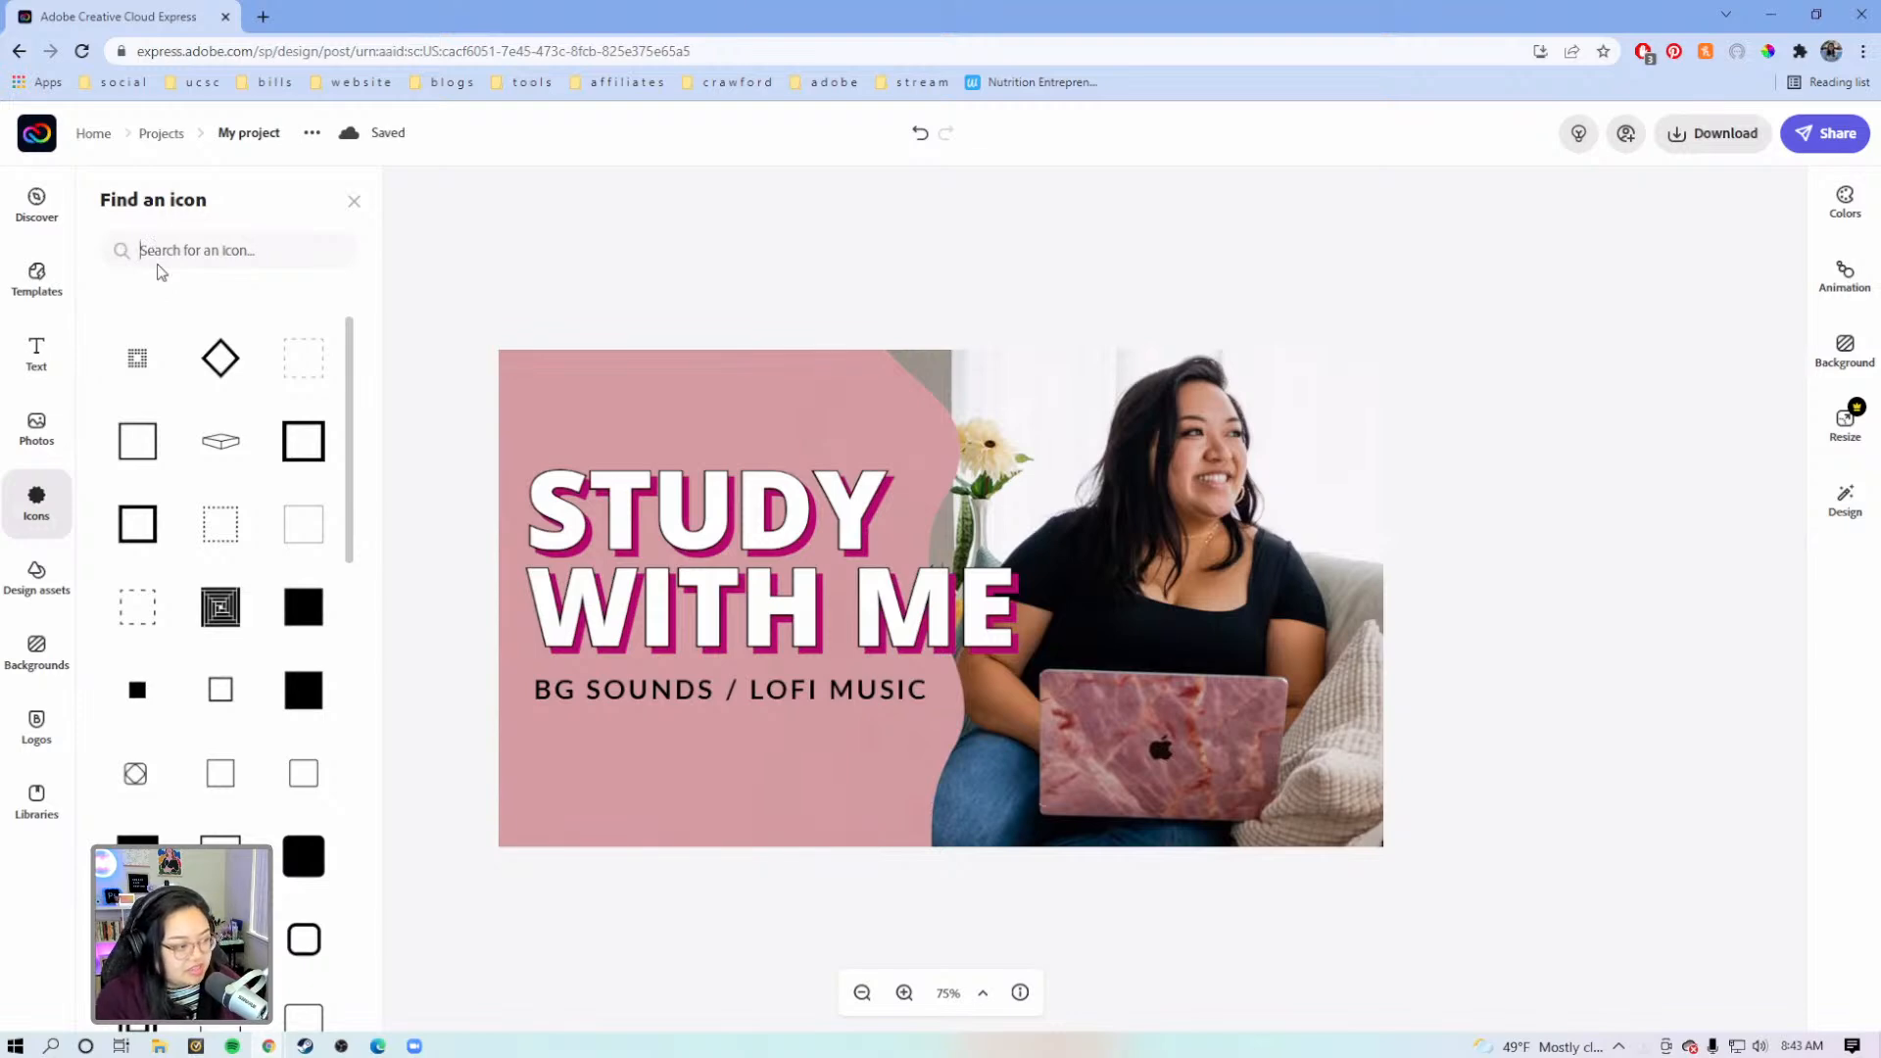
# Add the striped pencil icon with an eraser end from a "pencil" icon search, and colour it white
pyautogui.write('pencil')
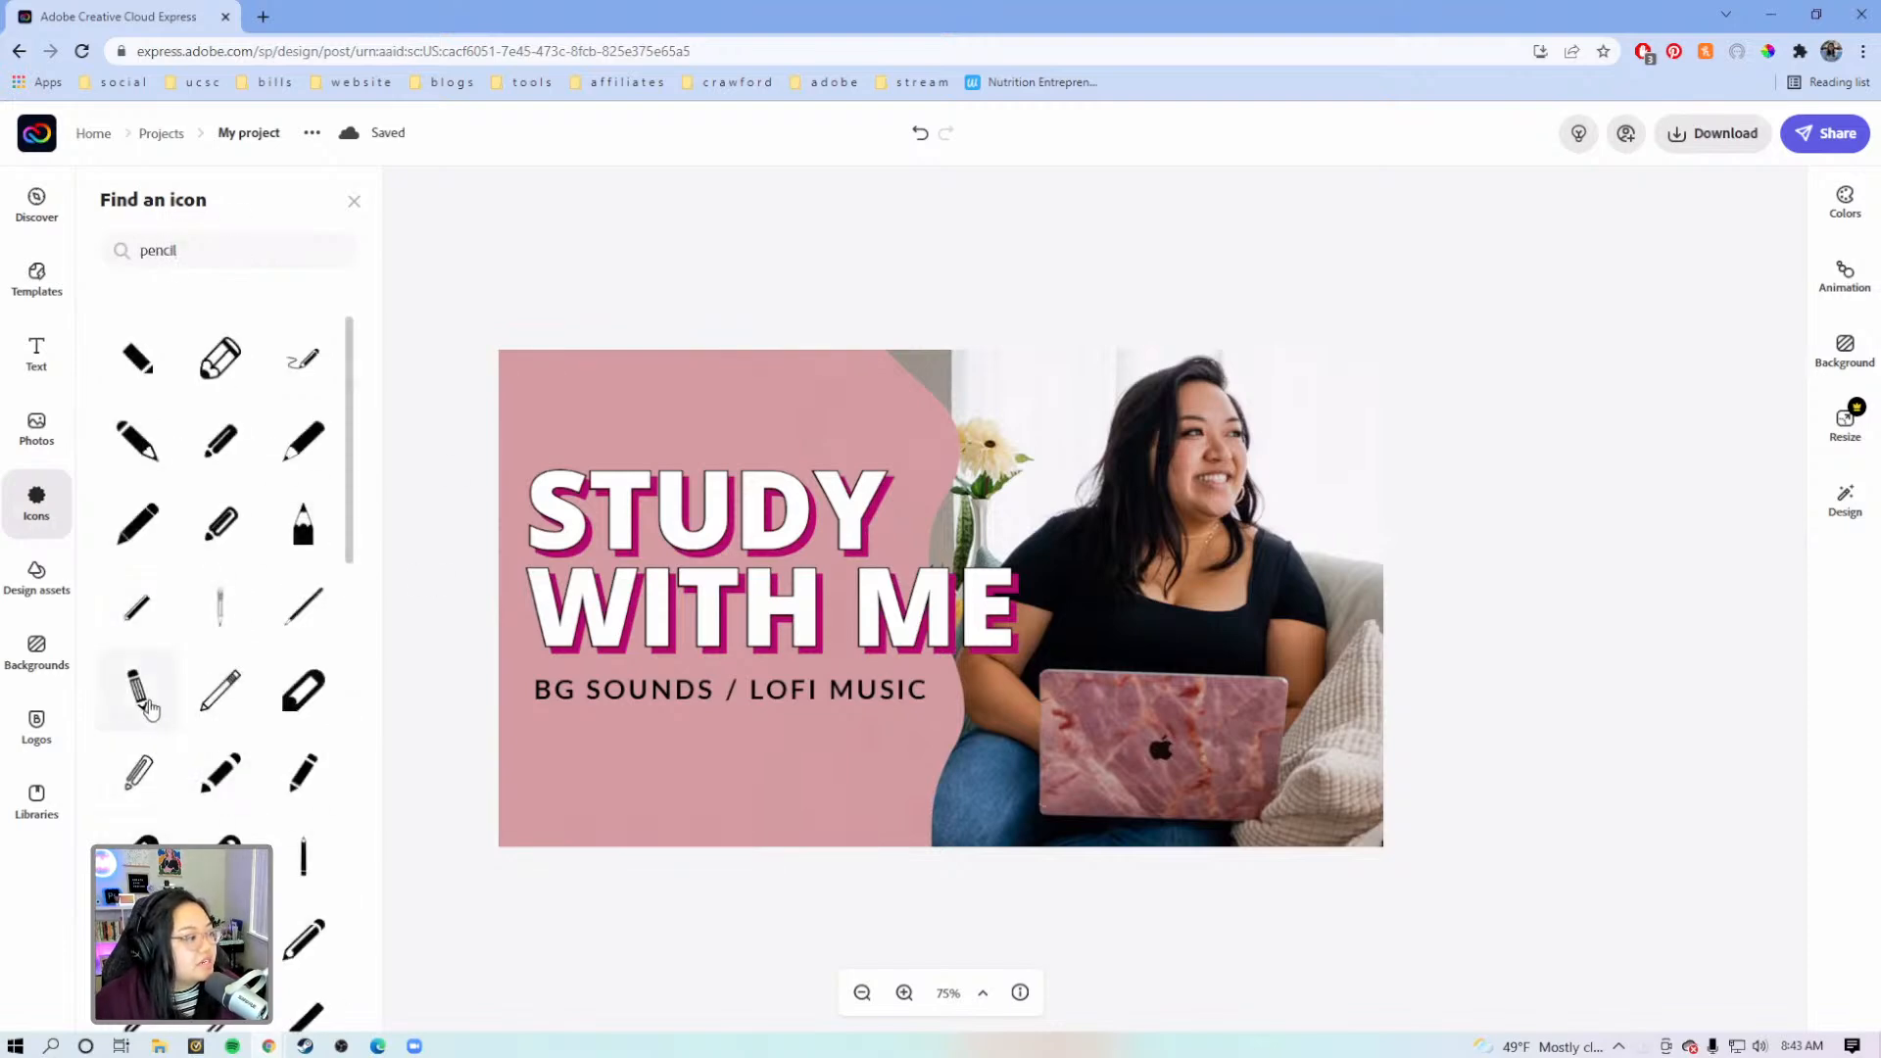
pyautogui.click(139, 692)
pyautogui.click(547, 441)
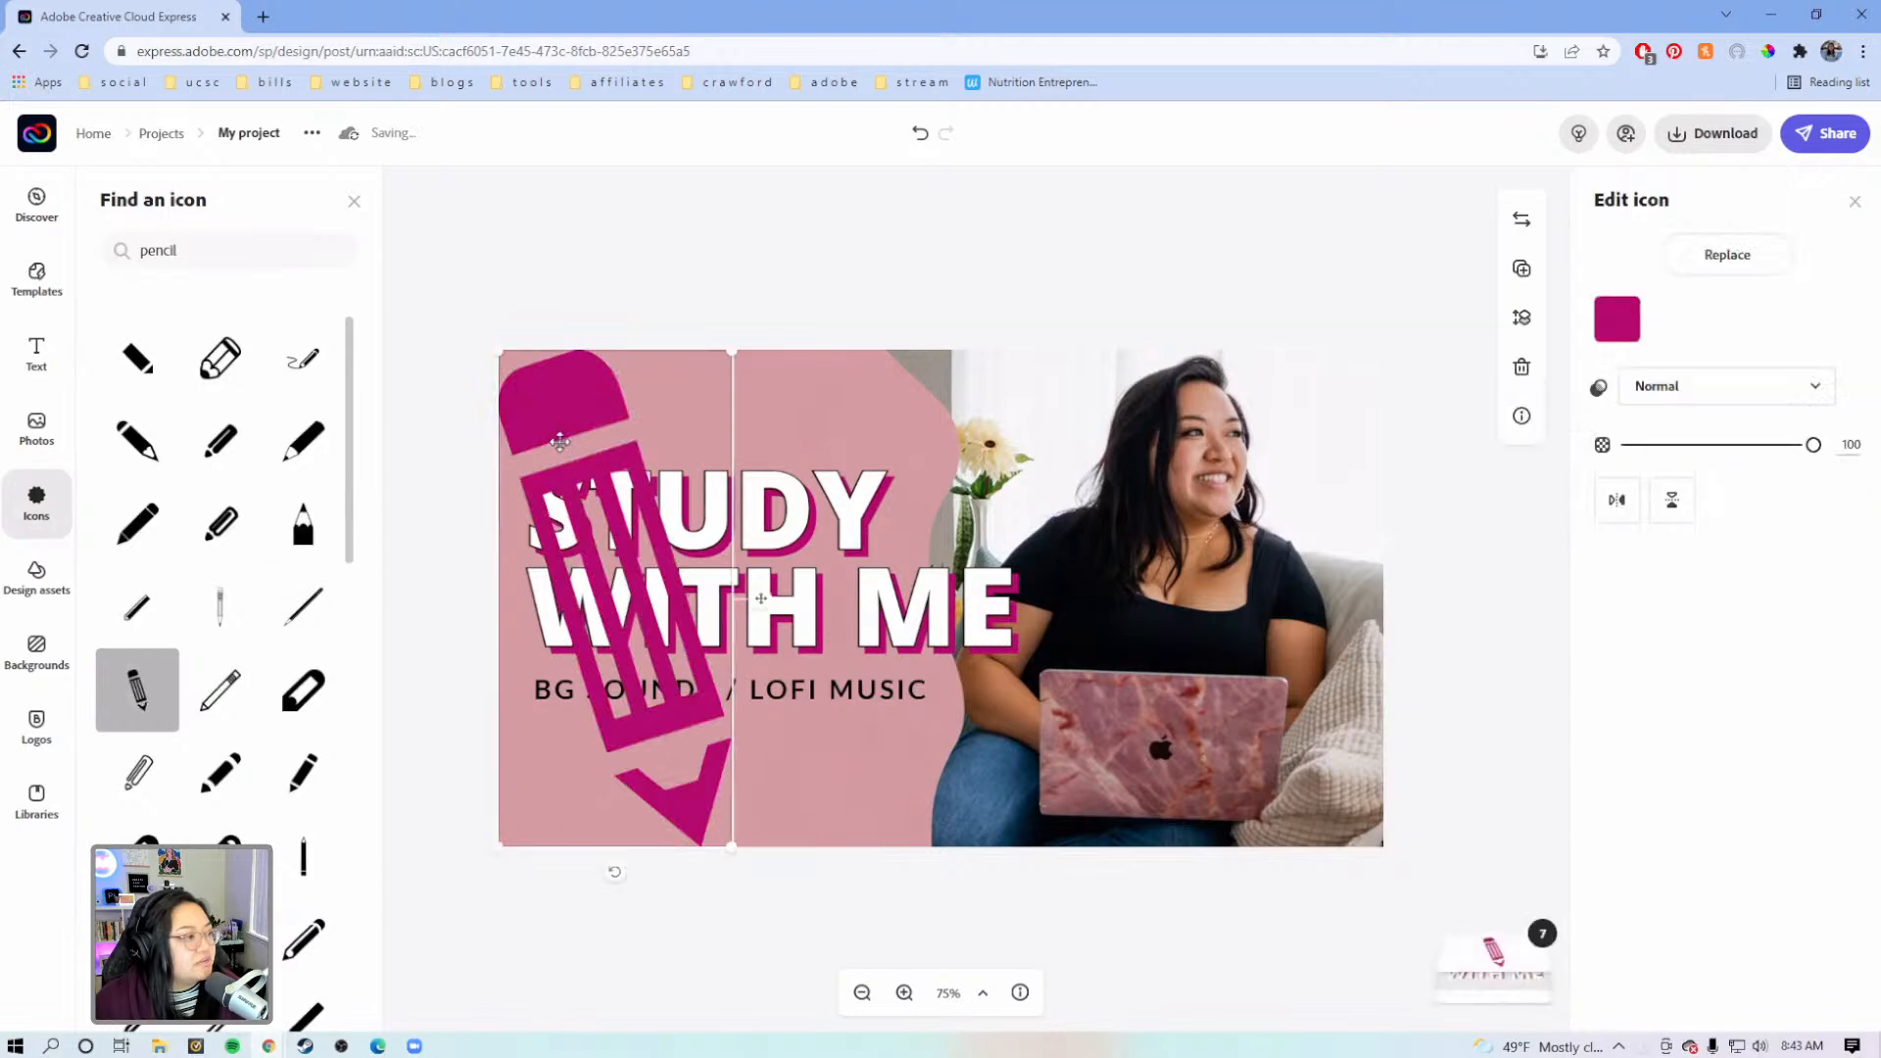
pyautogui.click(1618, 320)
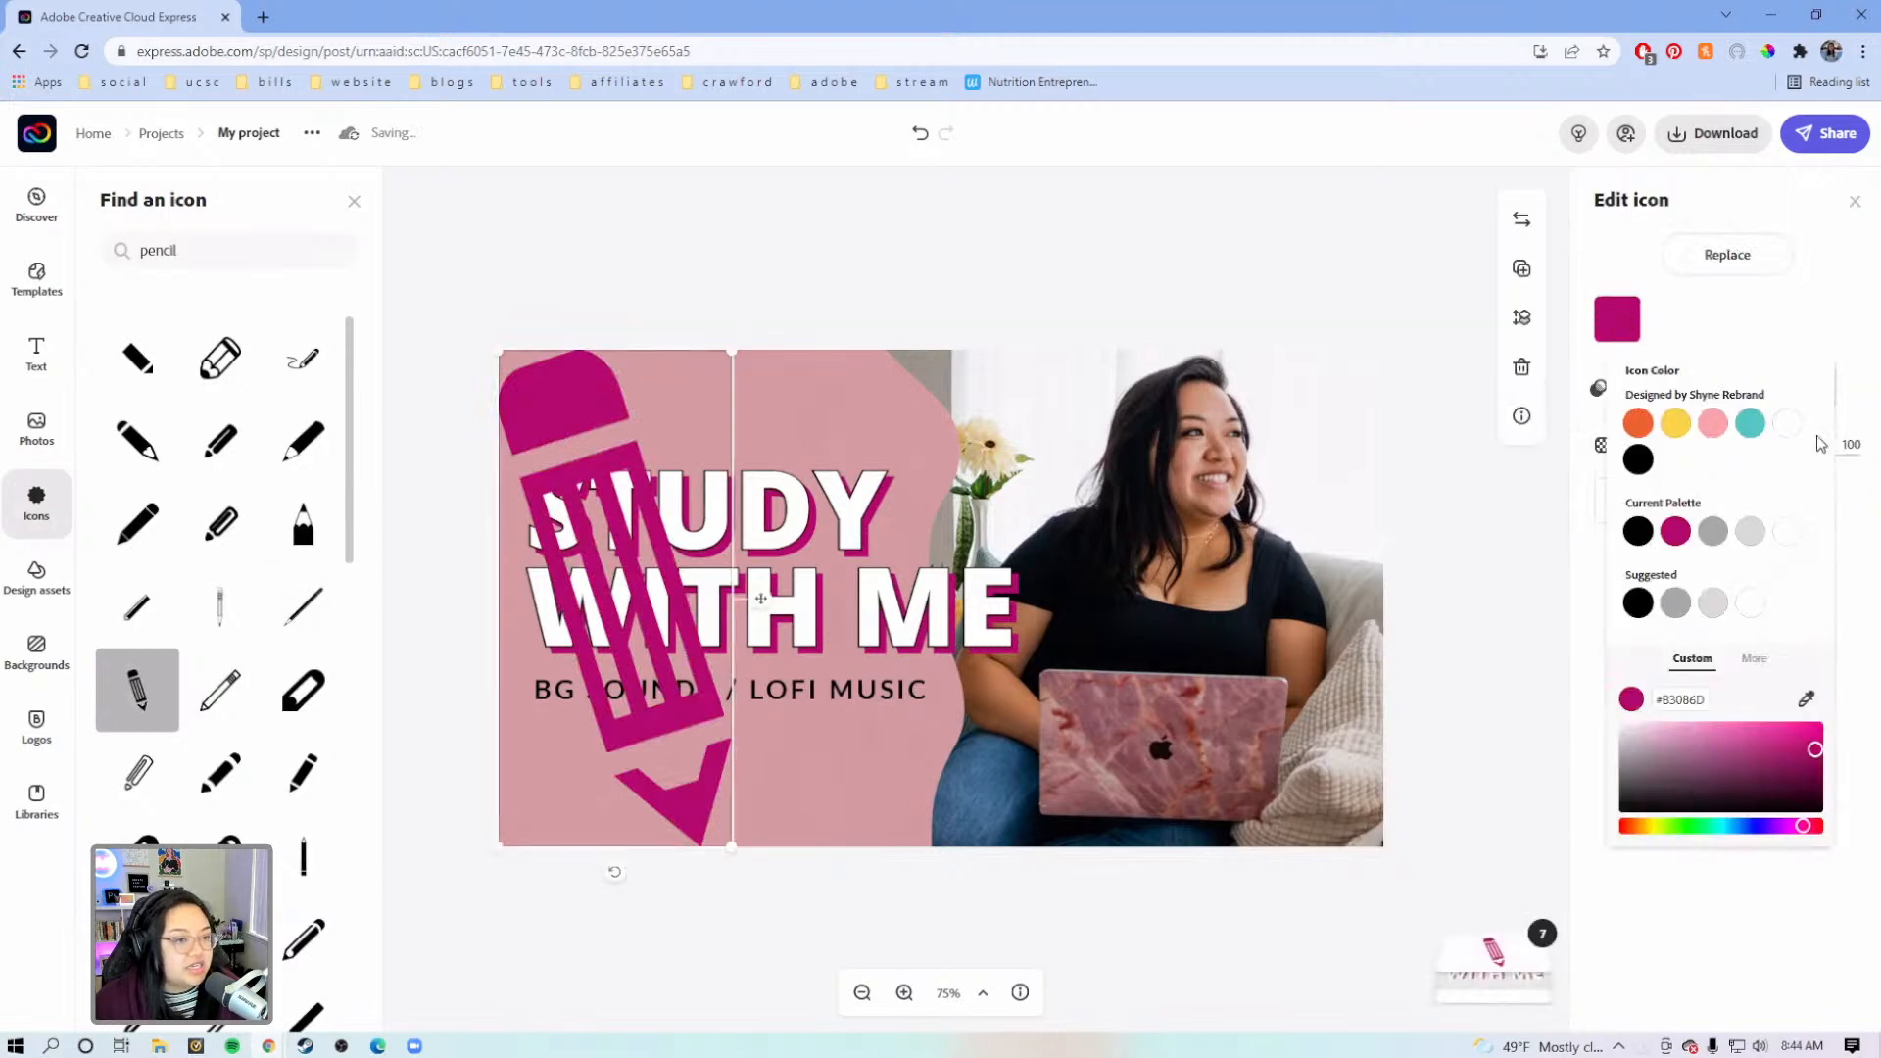
pyautogui.click(1786, 532)
# Shrink the pencil icon, rotate it to point up to the right, and place it below the word MUSIC at the thumbnail's lower edge
pyautogui.moveTo(733, 350); pyautogui.dragTo(583, 670)
pyautogui.moveTo(550, 767); pyautogui.dragTo(608, 795)
pyautogui.moveTo(602, 873)
pyautogui.mouseDown()
pyautogui.moveTo(766, 821)
pyautogui.moveTo(810, 680)
pyautogui.mouseUp()
pyautogui.moveTo(630, 737)
pyautogui.mouseDown()
pyautogui.moveTo(853, 769)
pyautogui.moveTo(927, 705)
pyautogui.mouseUp()
pyautogui.moveTo(858, 814); pyautogui.dragTo(851, 824)
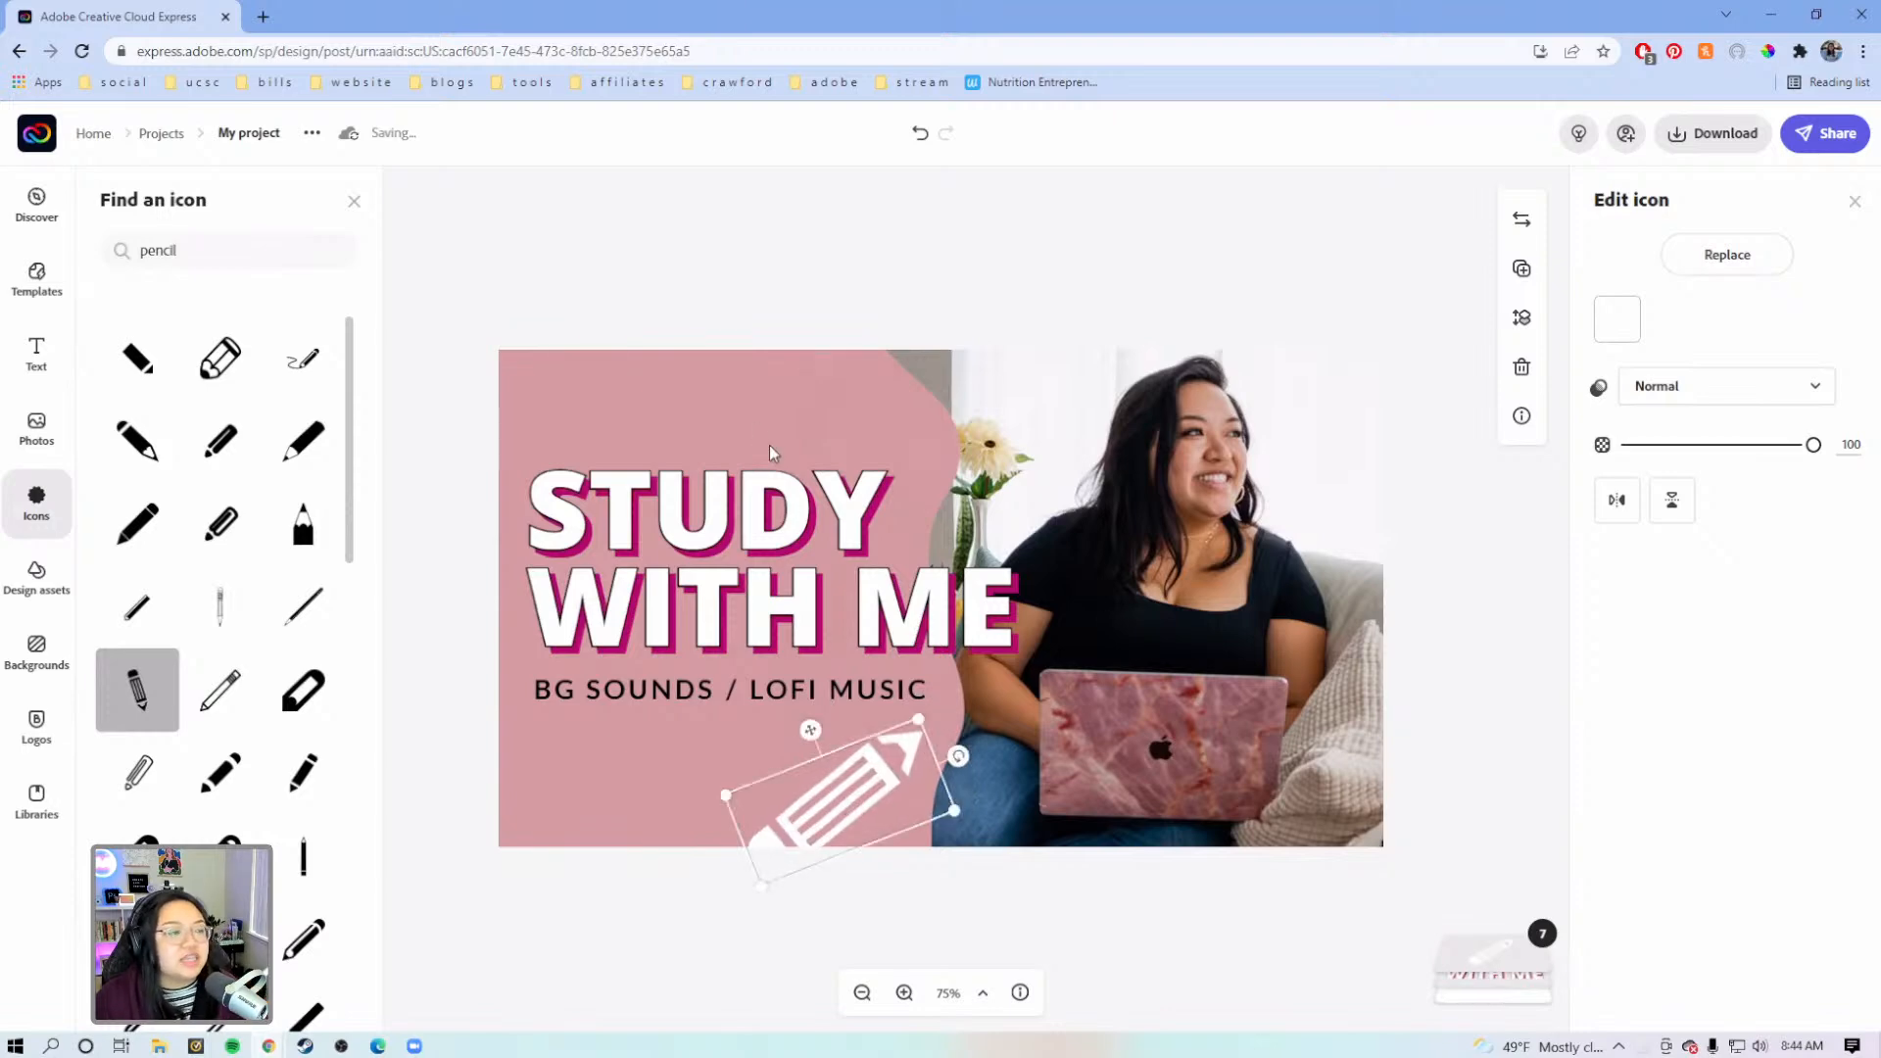
pyautogui.click(747, 255)
# Rotate the pencil icon to a flatter angle, fine-tune its position at the lower edge of the pink area, and deselect it
pyautogui.click(884, 826)
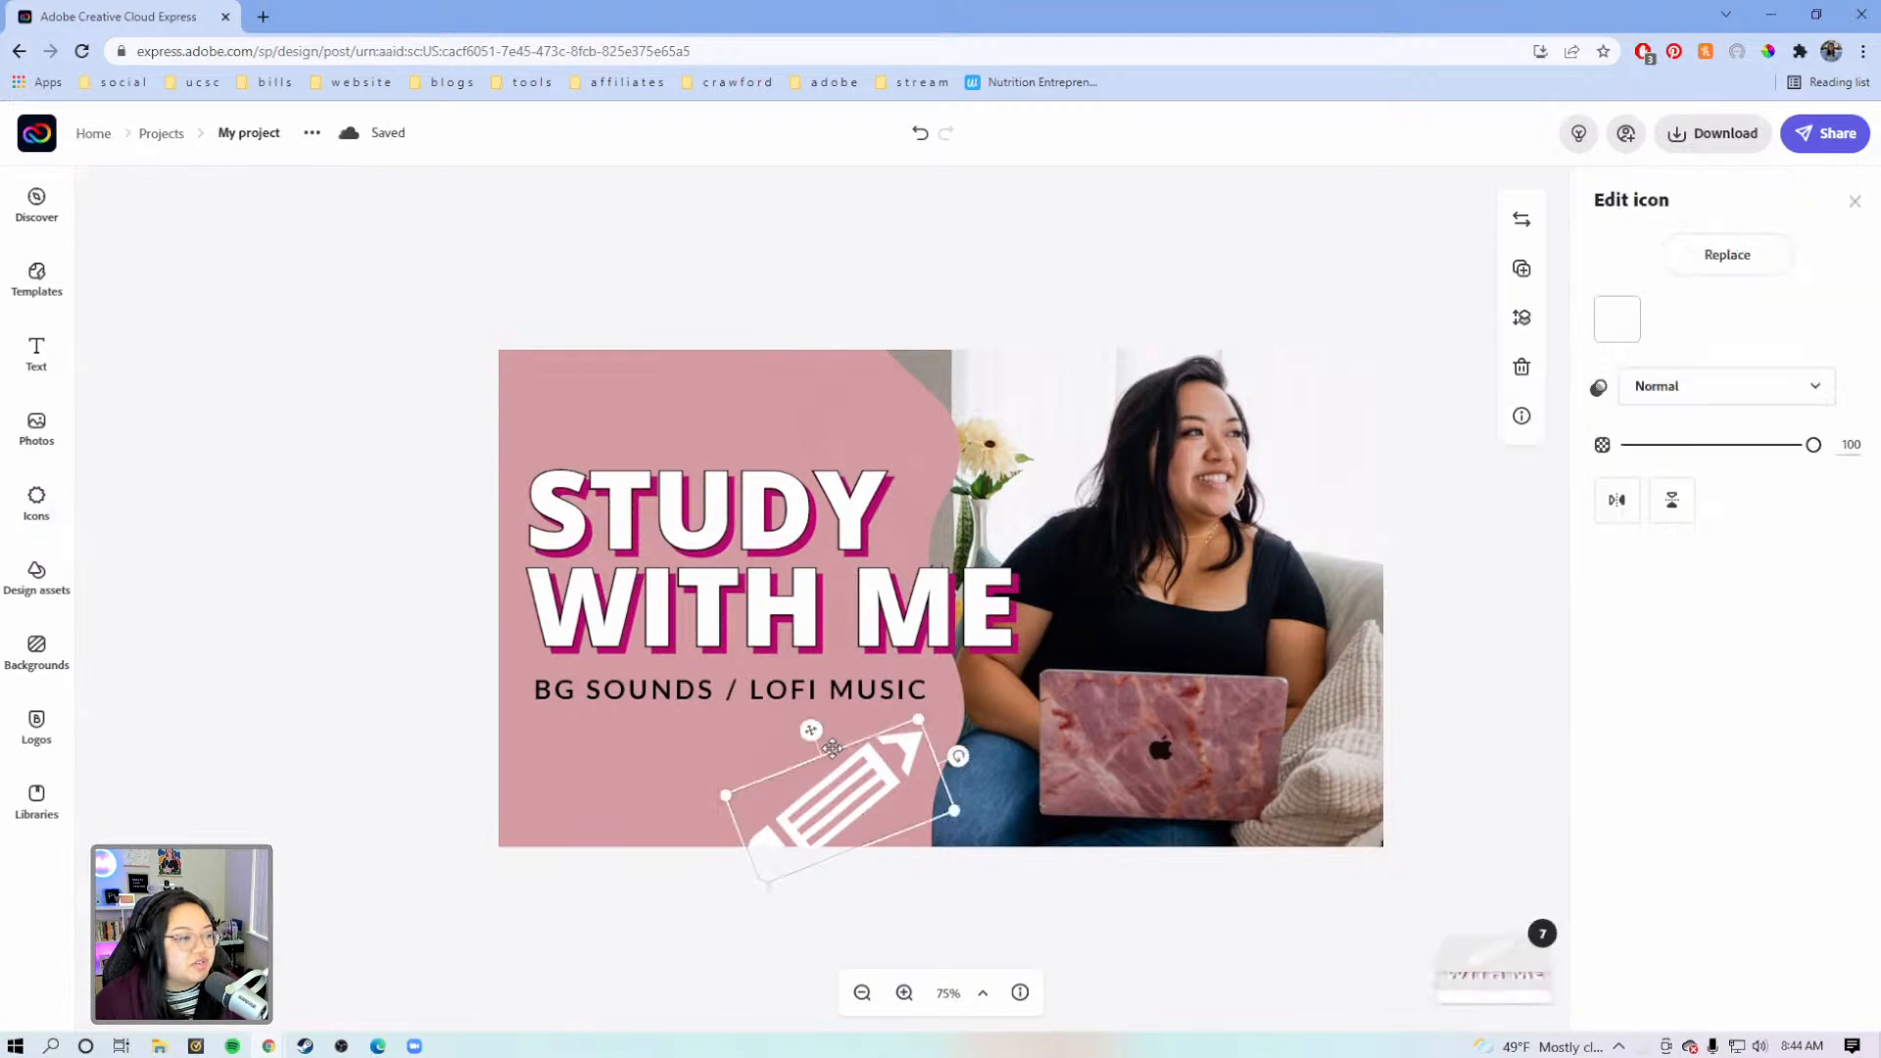
pyautogui.moveTo(958, 756); pyautogui.dragTo(977, 790)
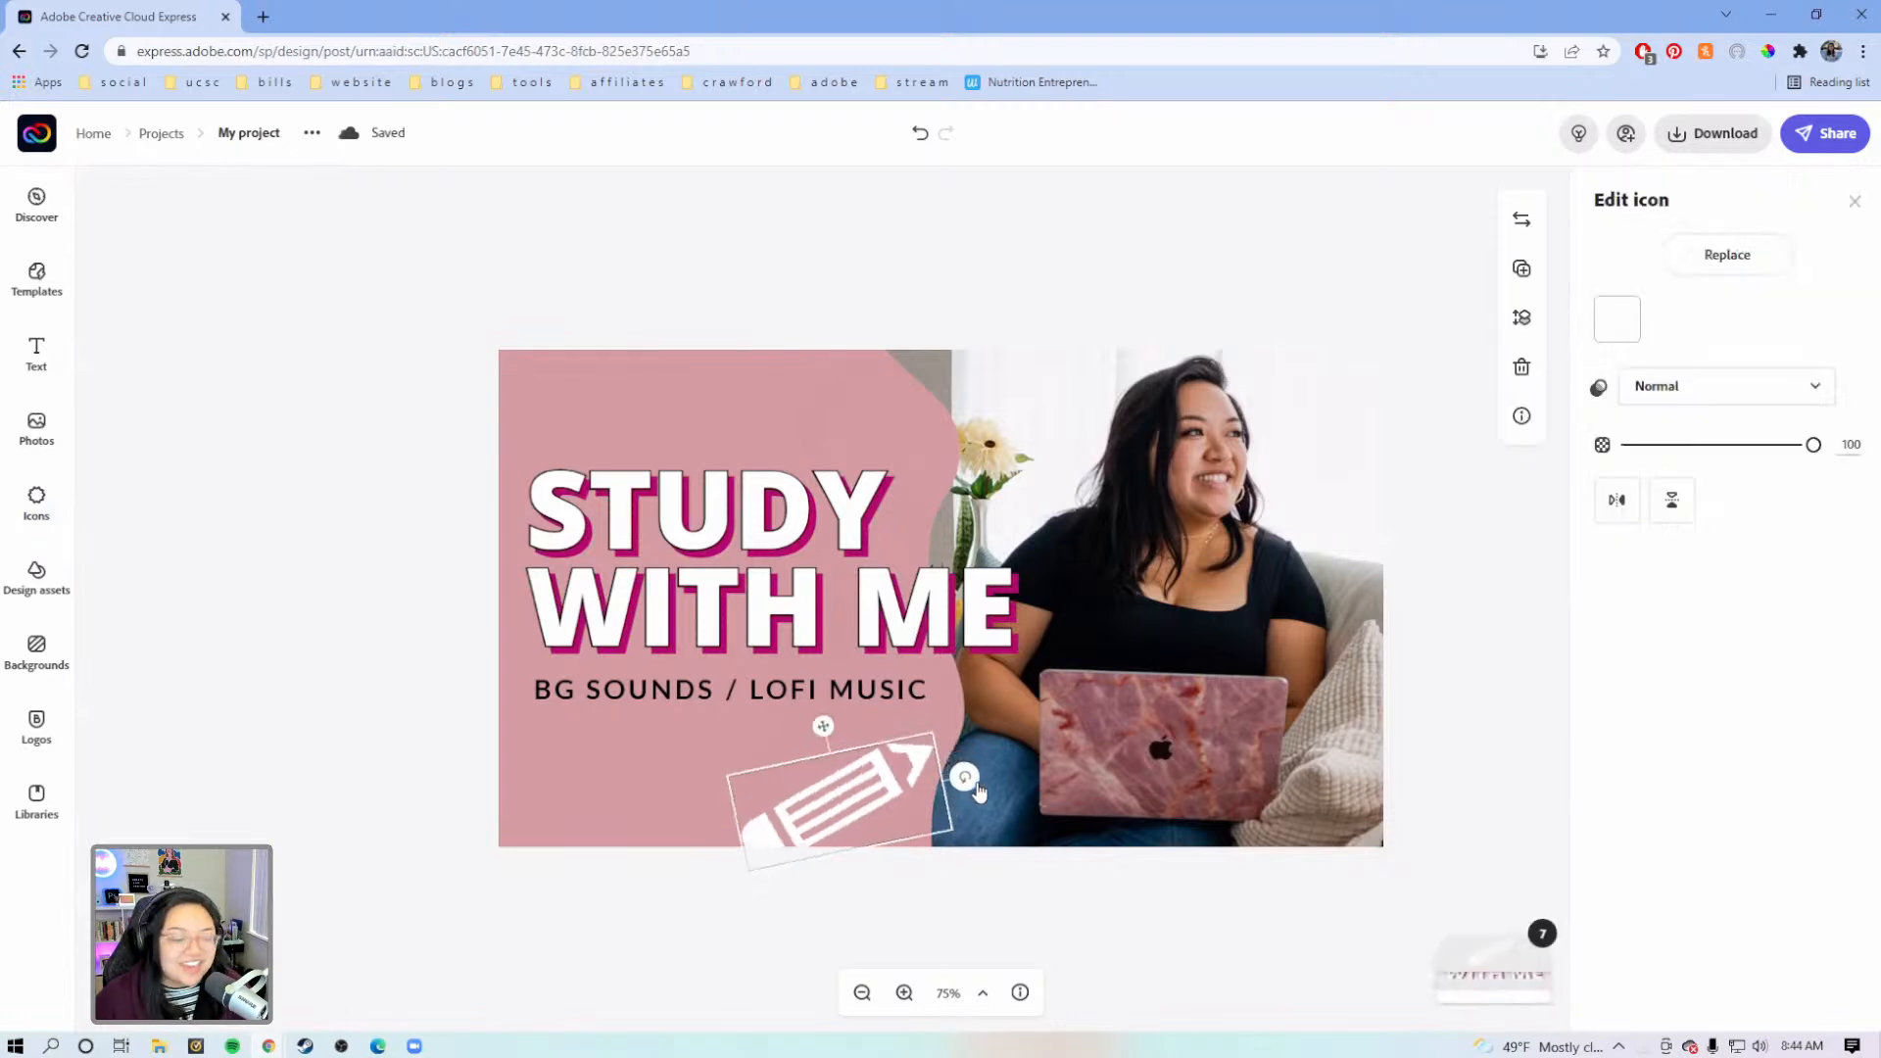
pyautogui.moveTo(811, 792)
pyautogui.mouseDown()
pyautogui.moveTo(733, 792)
pyautogui.moveTo(762, 786)
pyautogui.mouseUp()
pyautogui.moveTo(881, 800)
pyautogui.mouseDown()
pyautogui.moveTo(867, 794)
pyautogui.moveTo(930, 736)
pyautogui.mouseUp()
pyautogui.moveTo(855, 797); pyautogui.dragTo(850, 796)
pyautogui.click(147, 485)
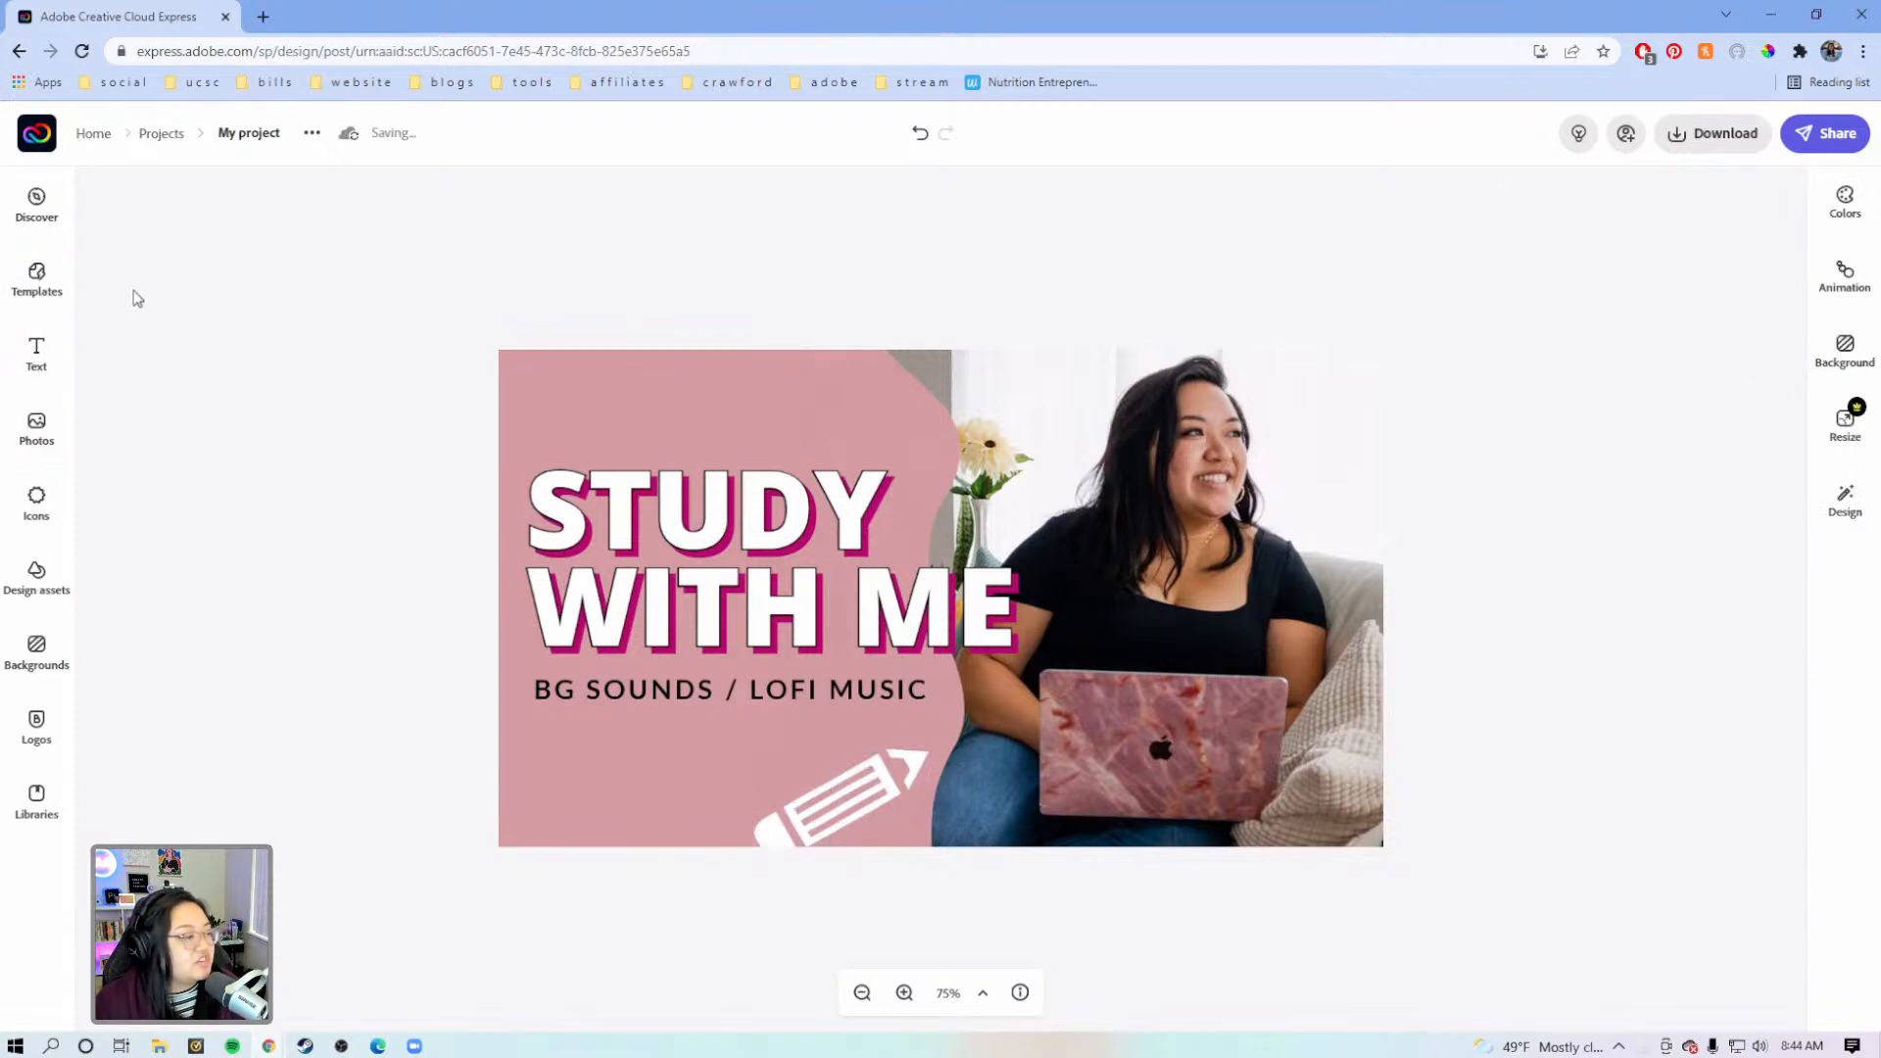
# Search the icon library for "notebook" and add the spiral-bound notebook icon with lines to the thumbnail
pyautogui.click(37, 276)
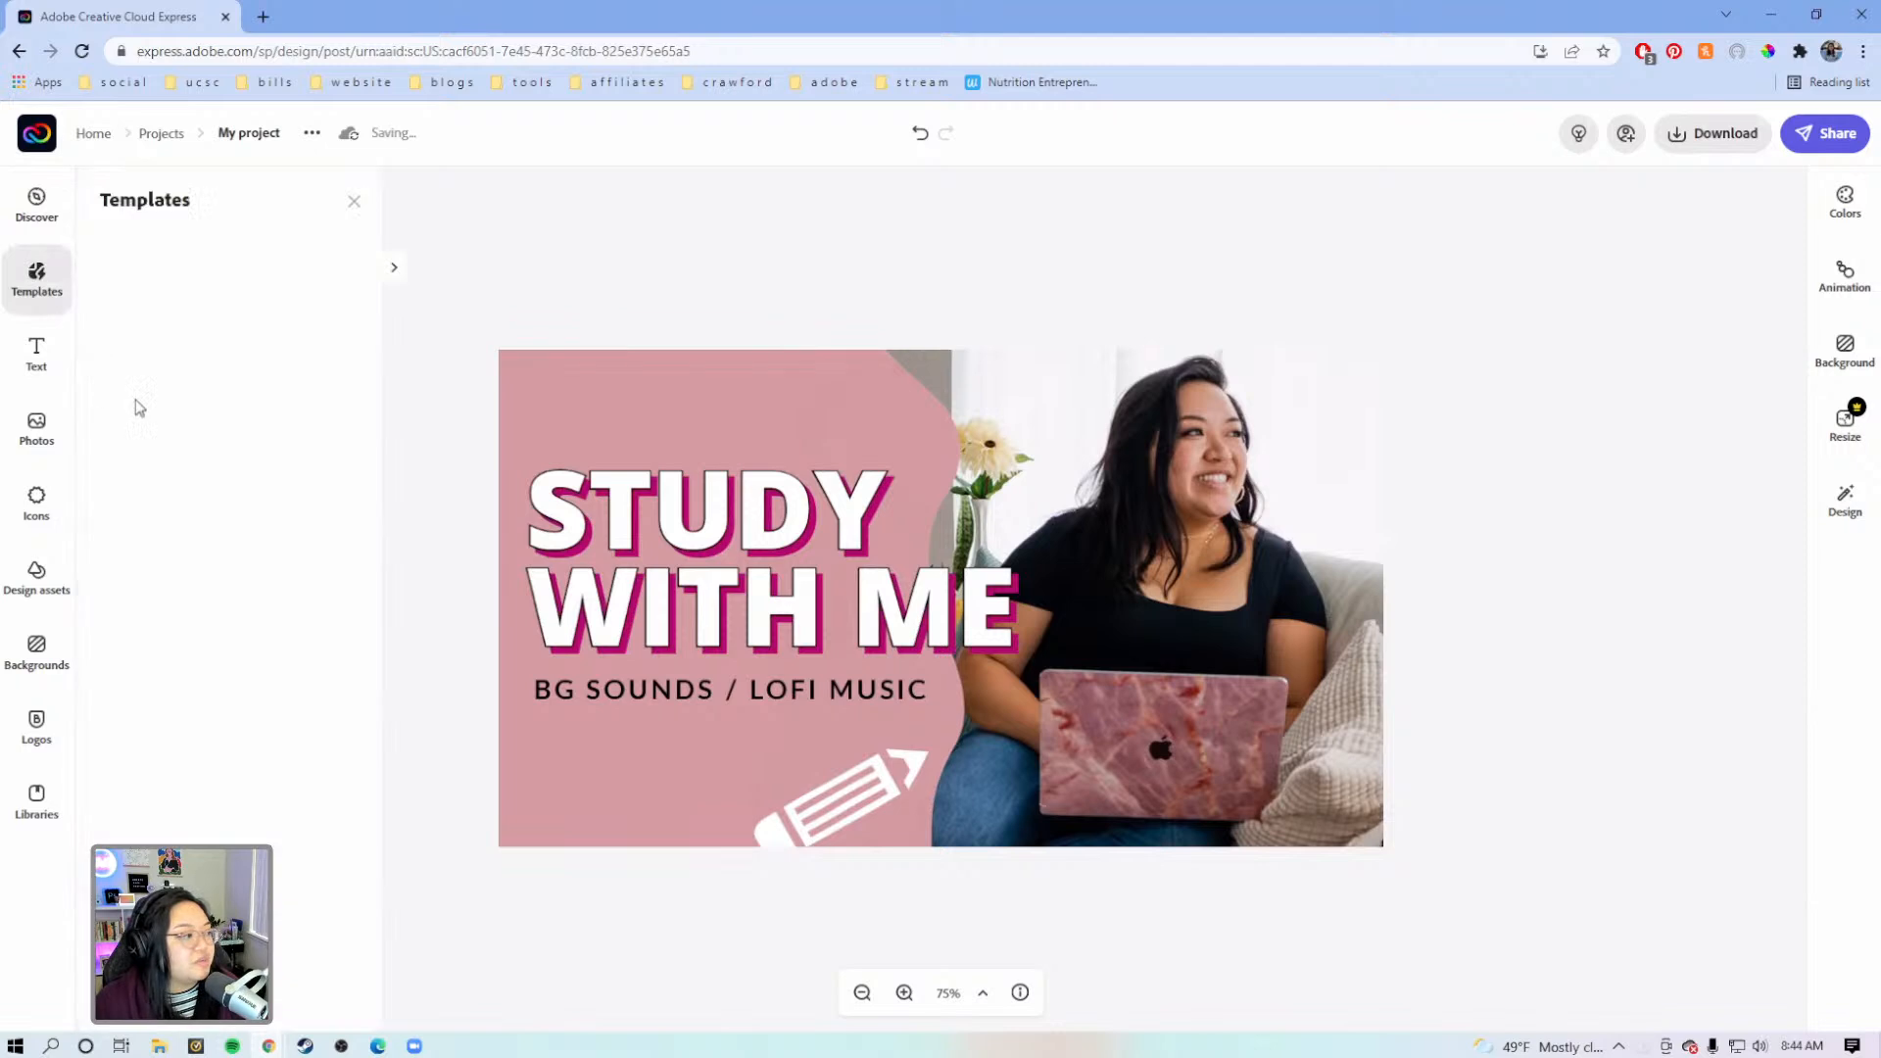
pyautogui.click(44, 443)
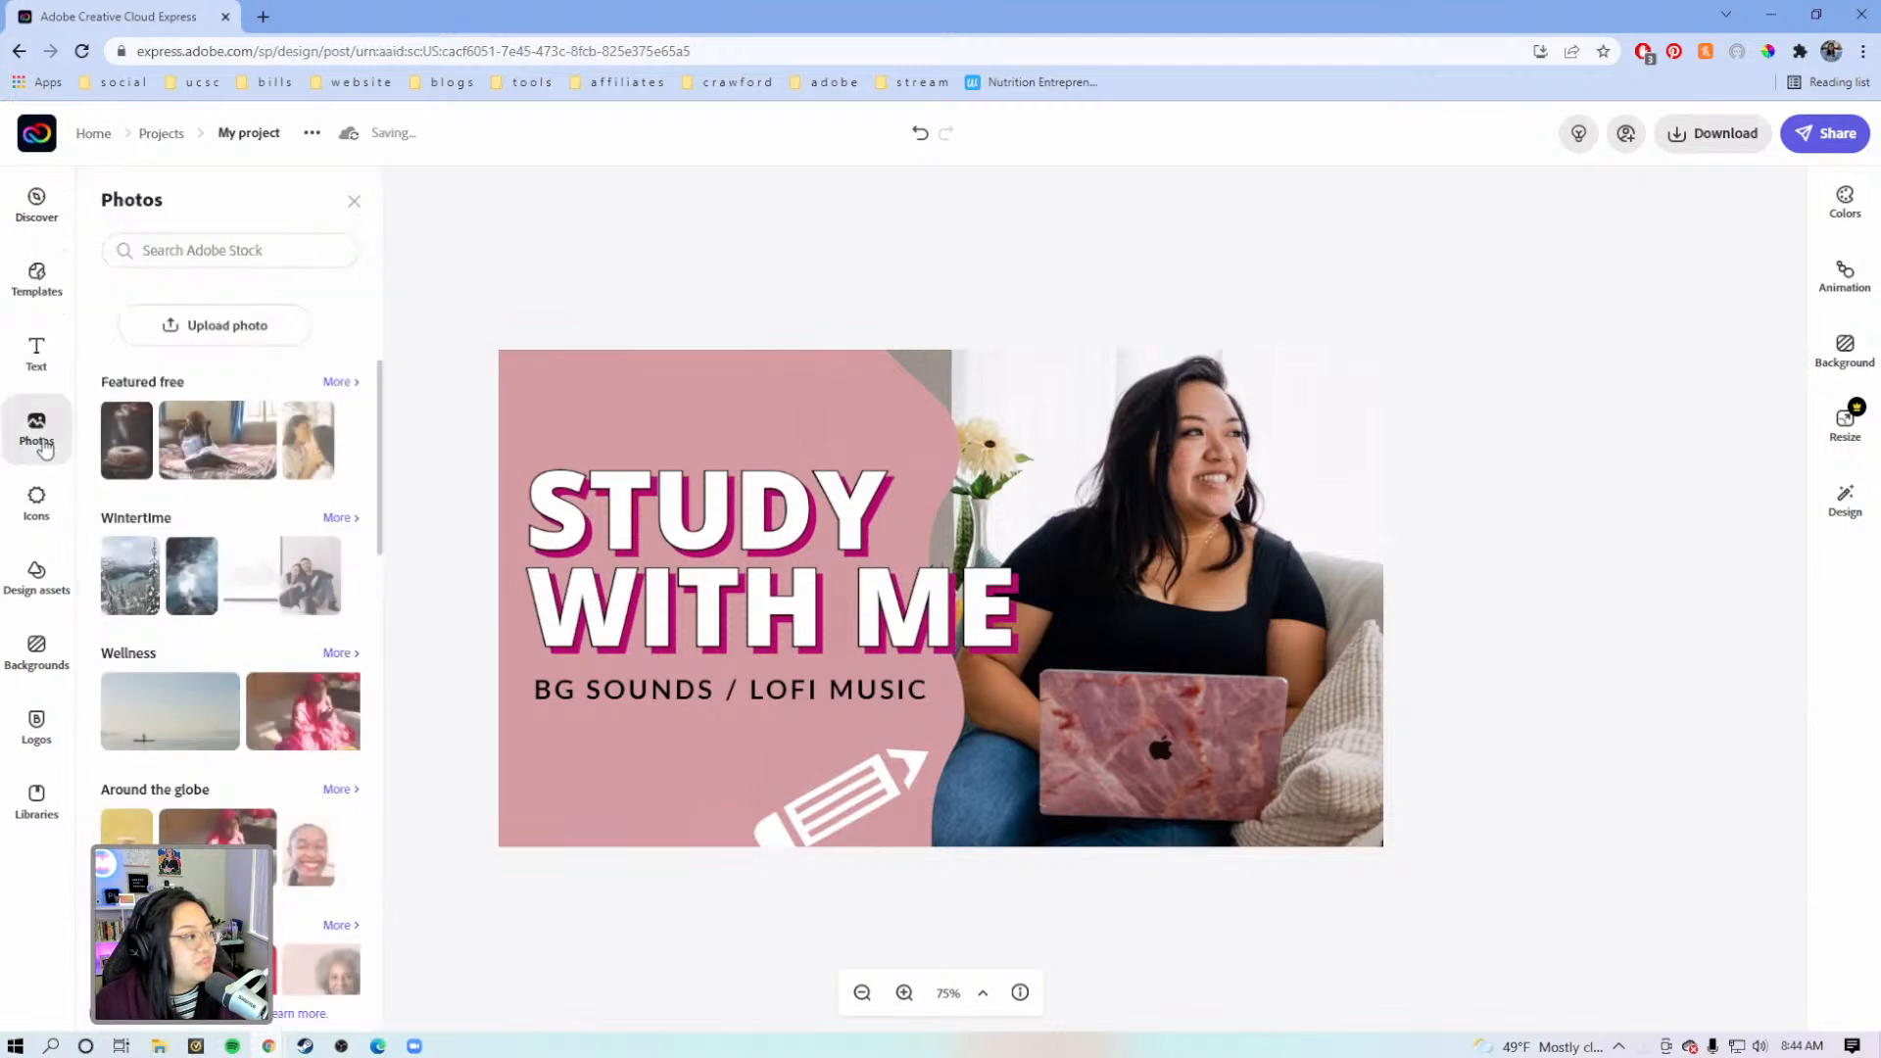
pyautogui.click(37, 502)
pyautogui.moveTo(185, 245); pyautogui.dragTo(135, 247)
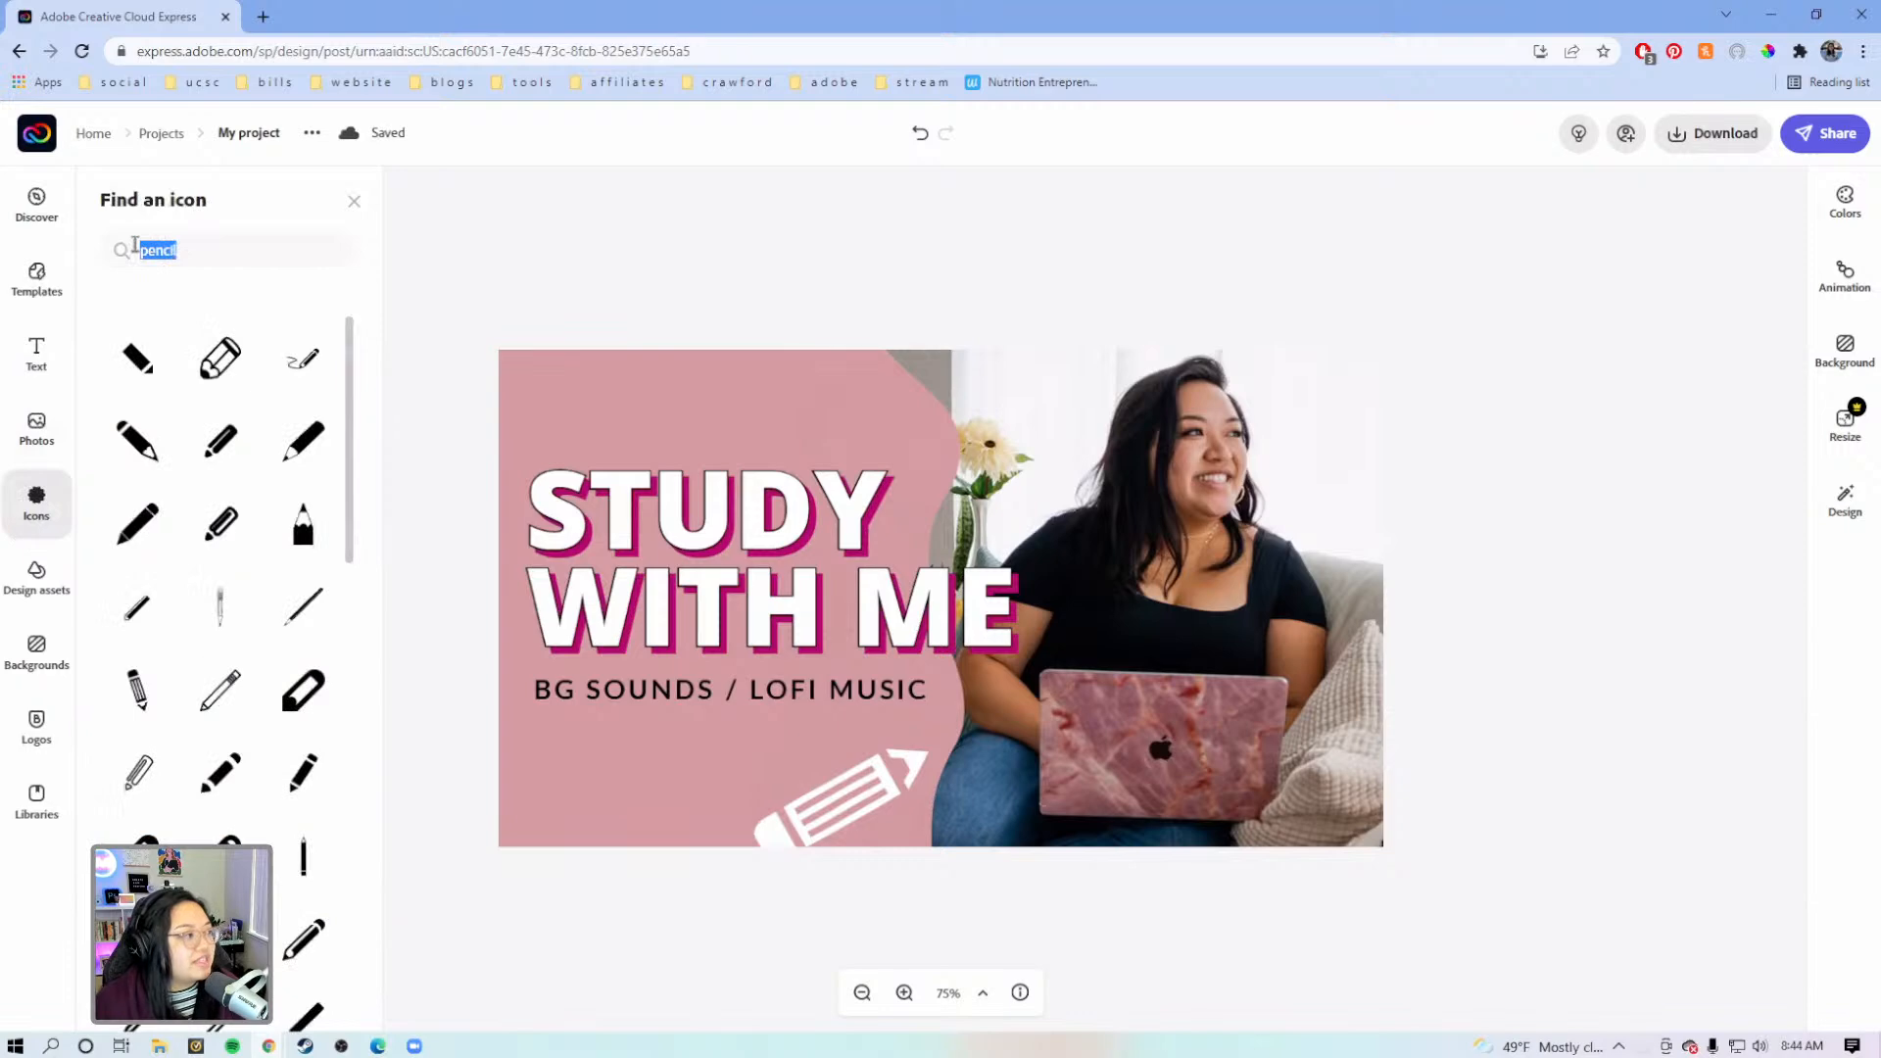
pyautogui.write('notebo')
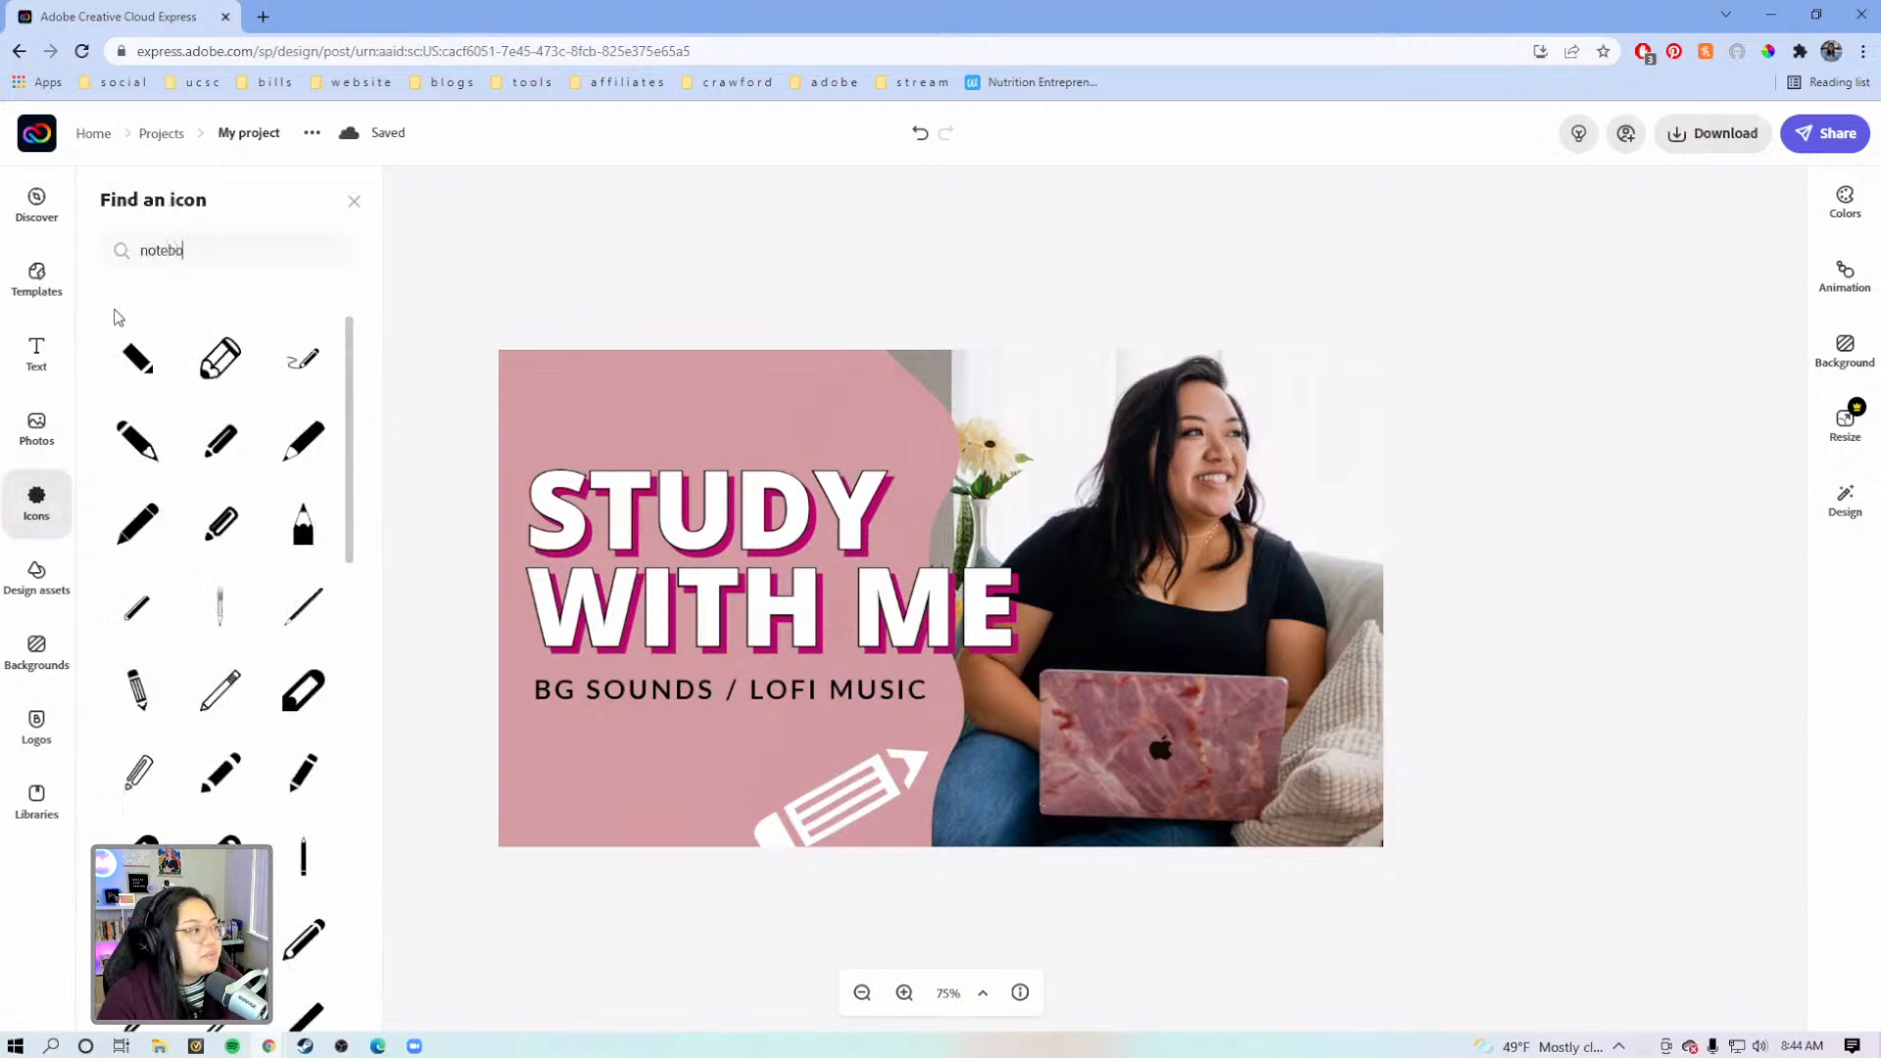
pyautogui.write('ok')
pyautogui.press('Return')
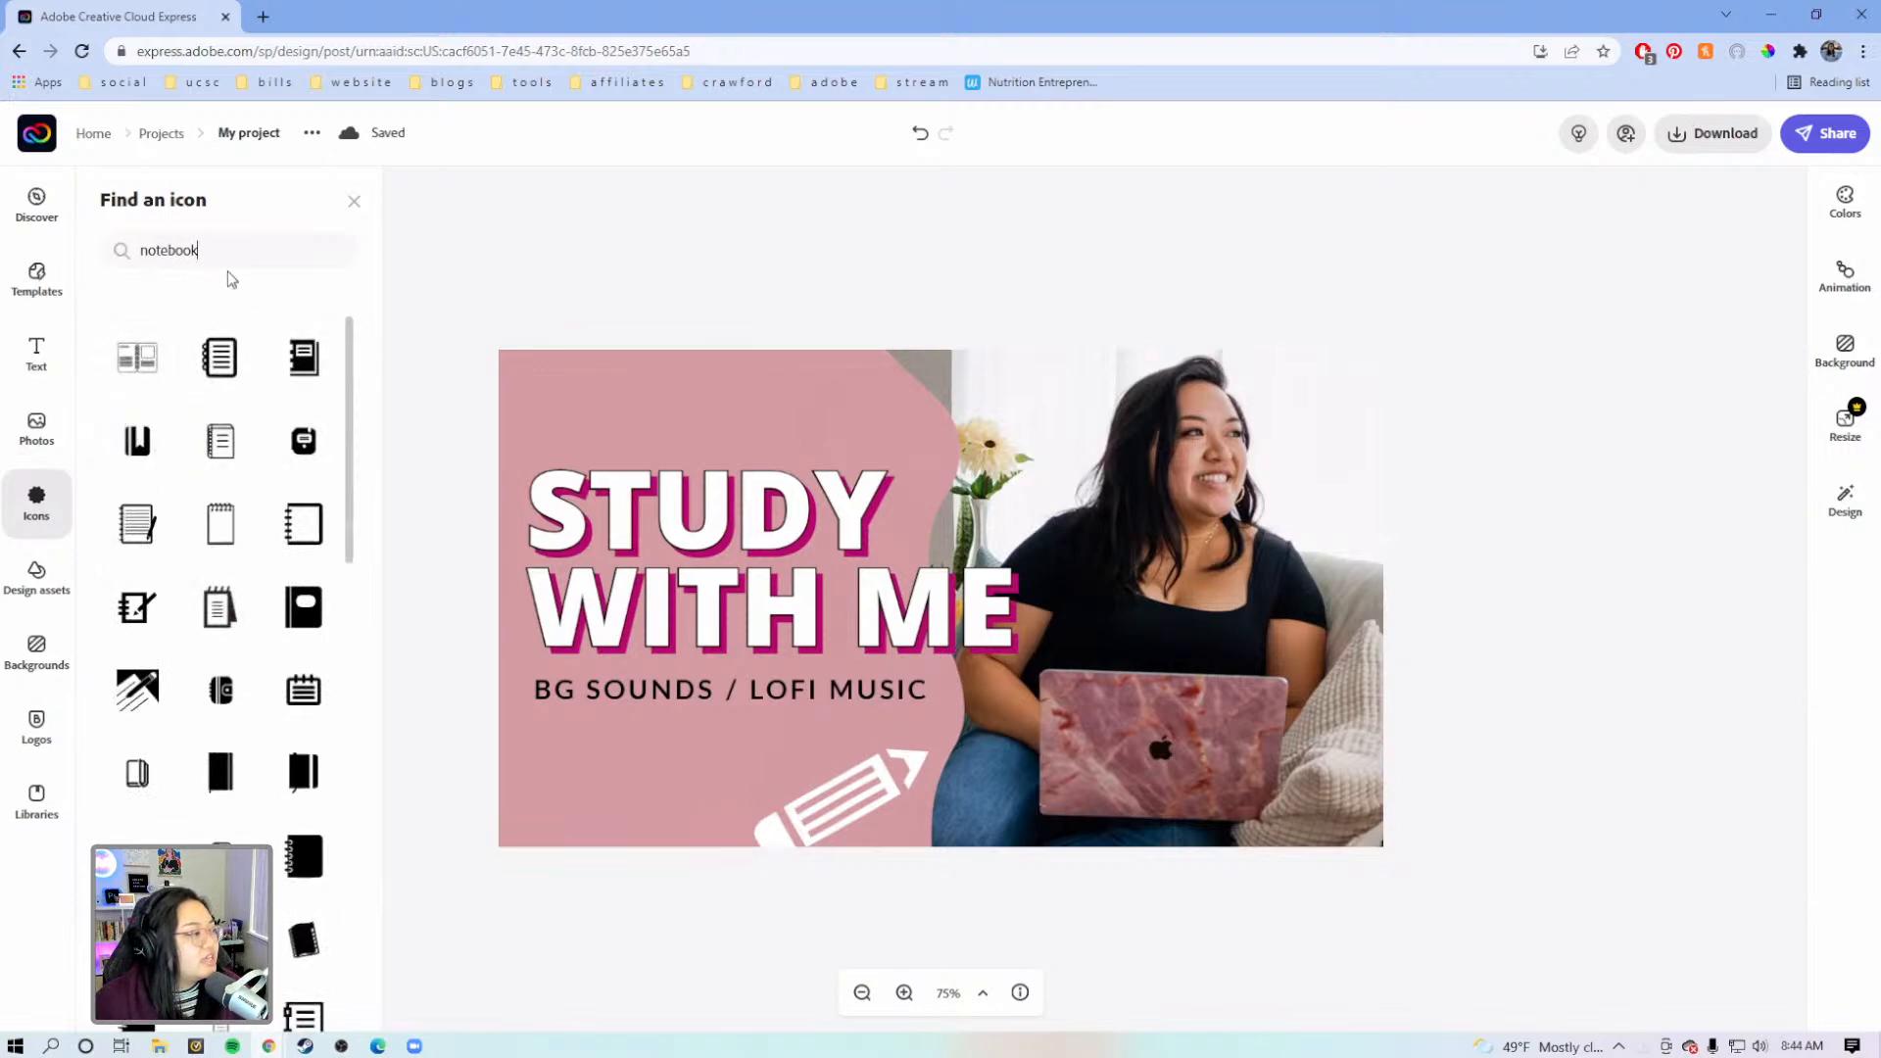
pyautogui.scroll(-2, 235, 651)
pyautogui.scroll(2, 243, 653)
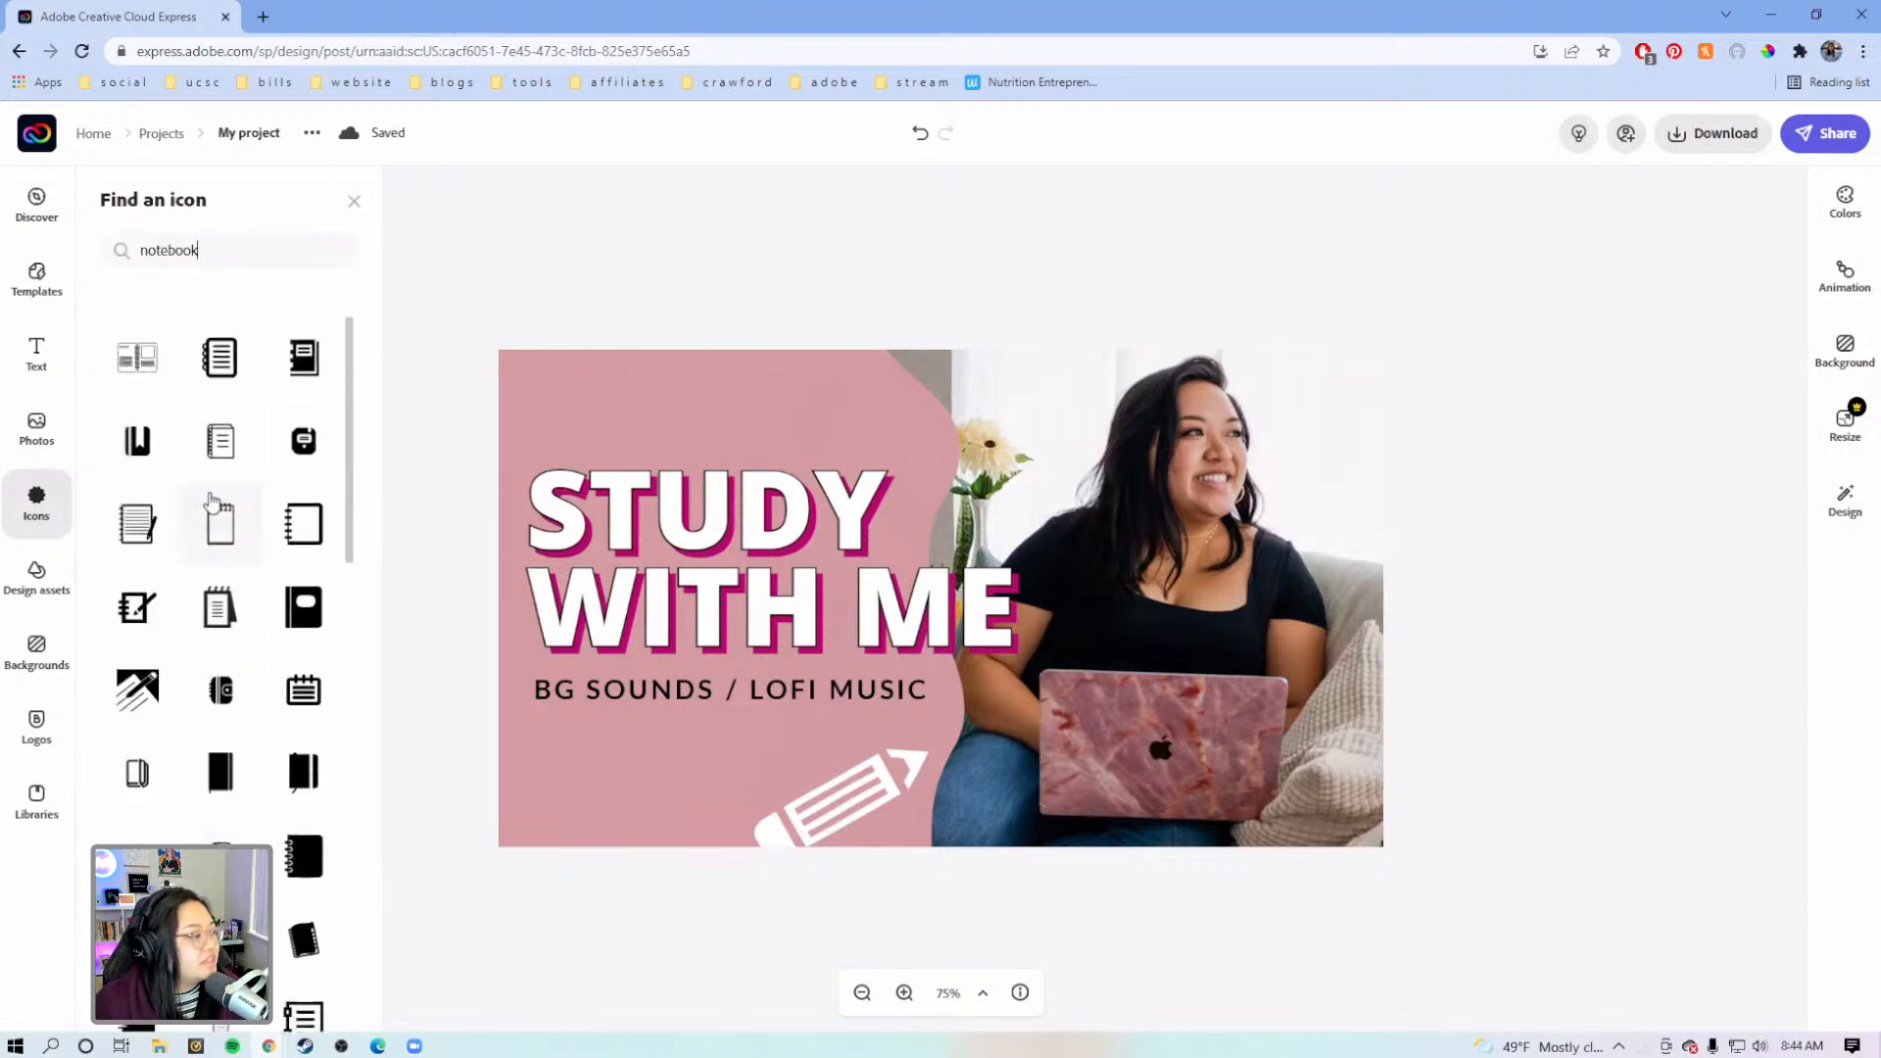
pyautogui.click(225, 384)
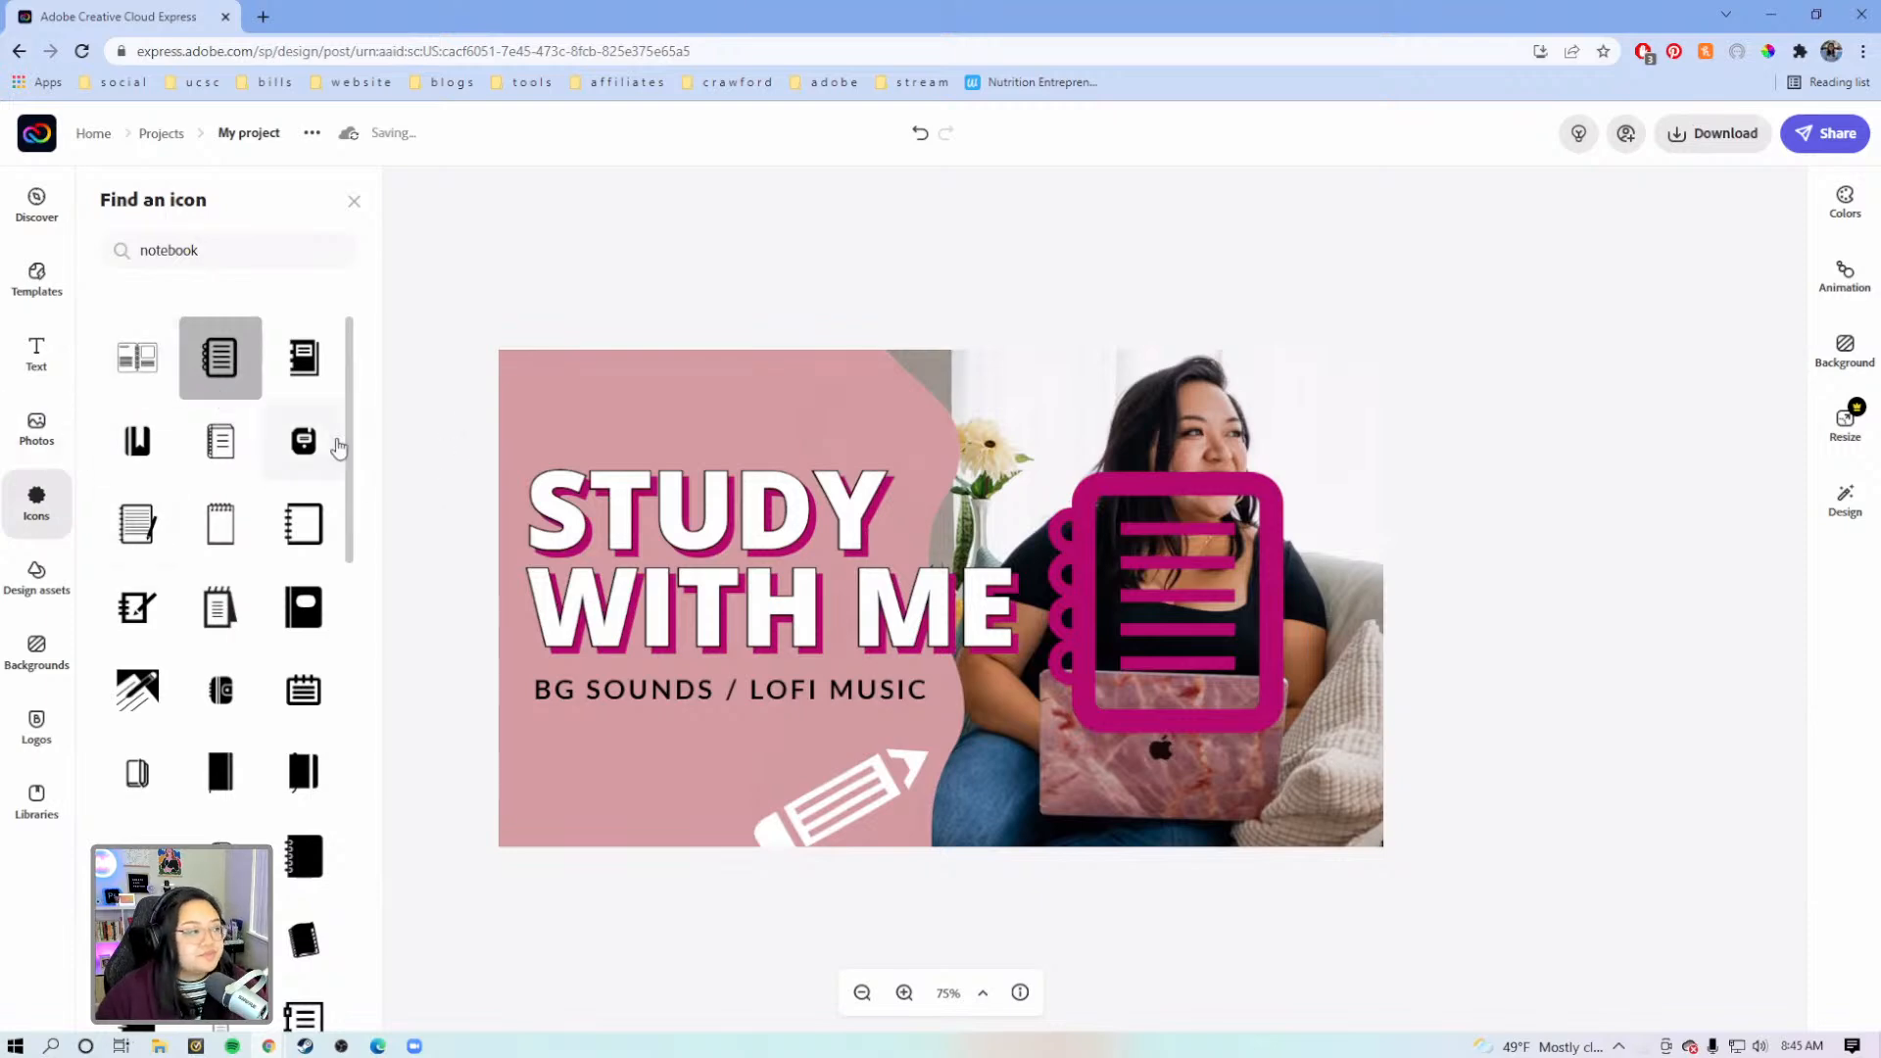
# Shrink the notebook icon to roughly a third of its size and colour it white
pyautogui.click(1281, 582)
pyautogui.moveTo(1283, 475); pyautogui.dragTo(1125, 648)
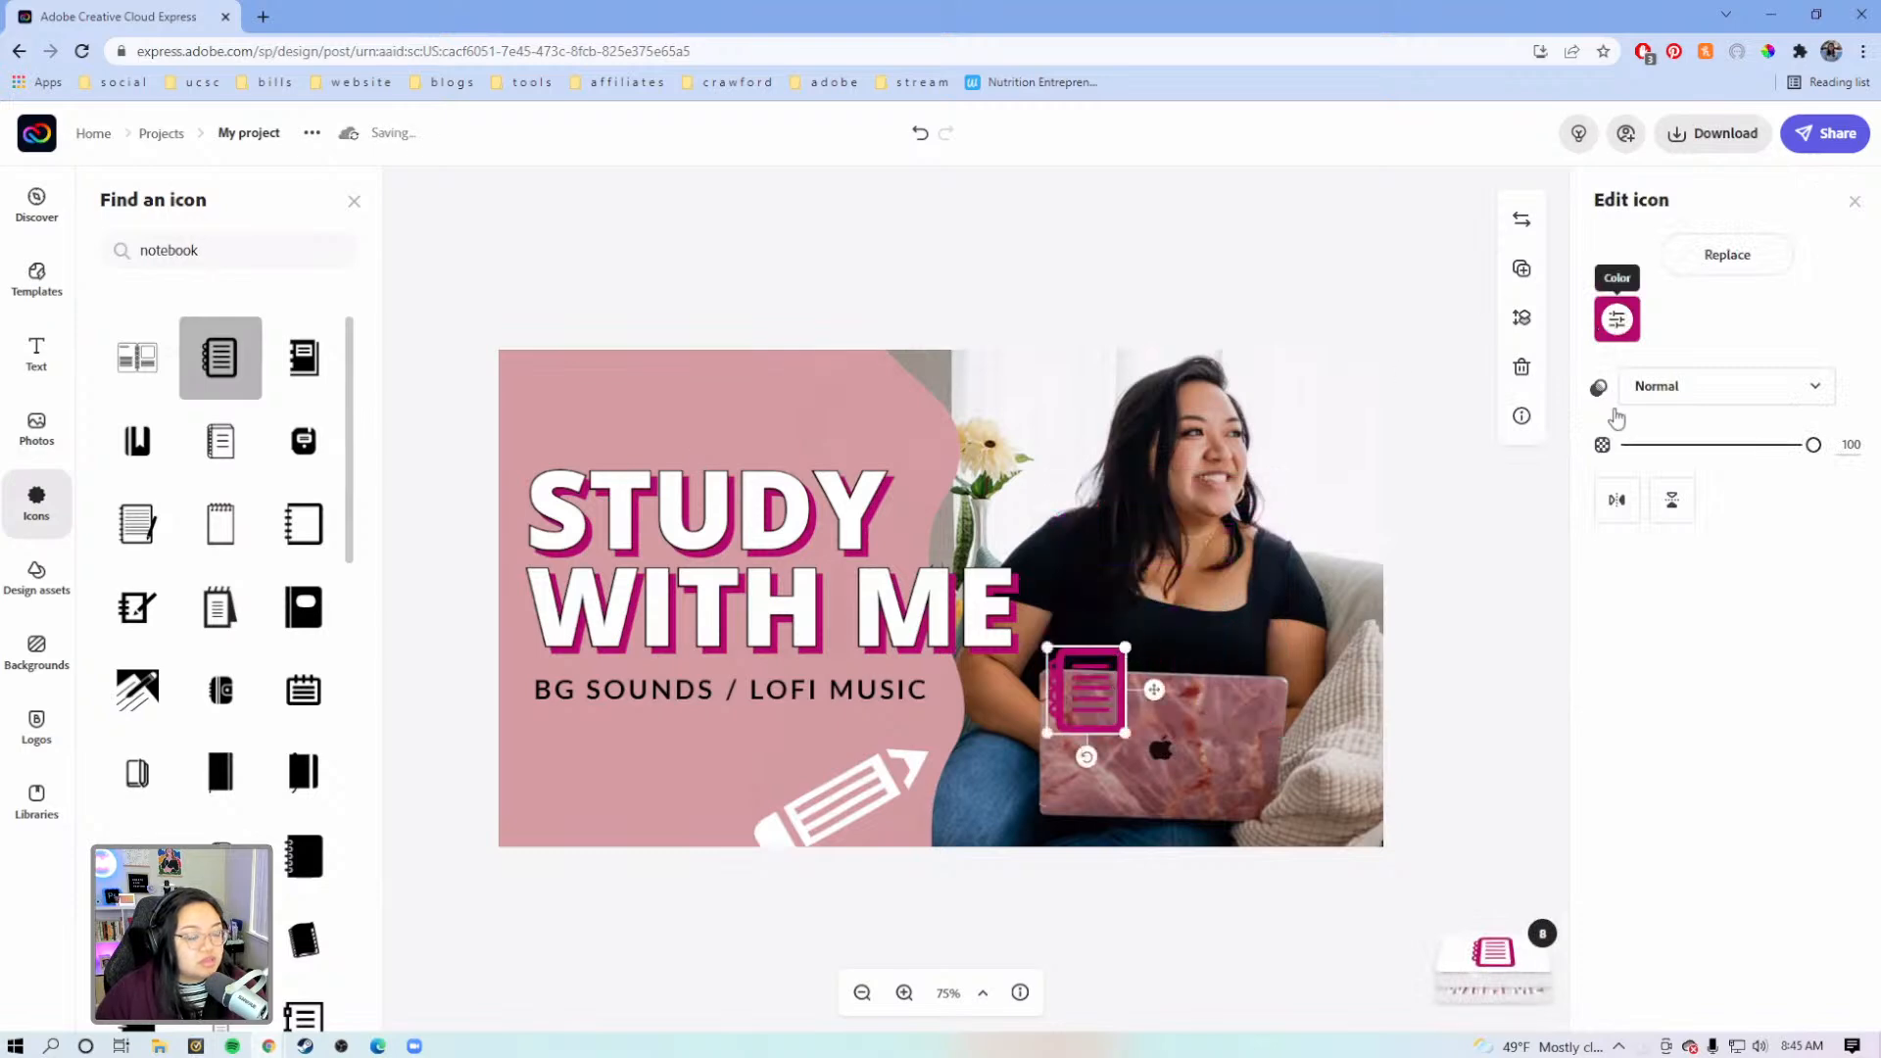
pyautogui.click(1617, 318)
pyautogui.click(1651, 725)
pyautogui.click(1623, 725)
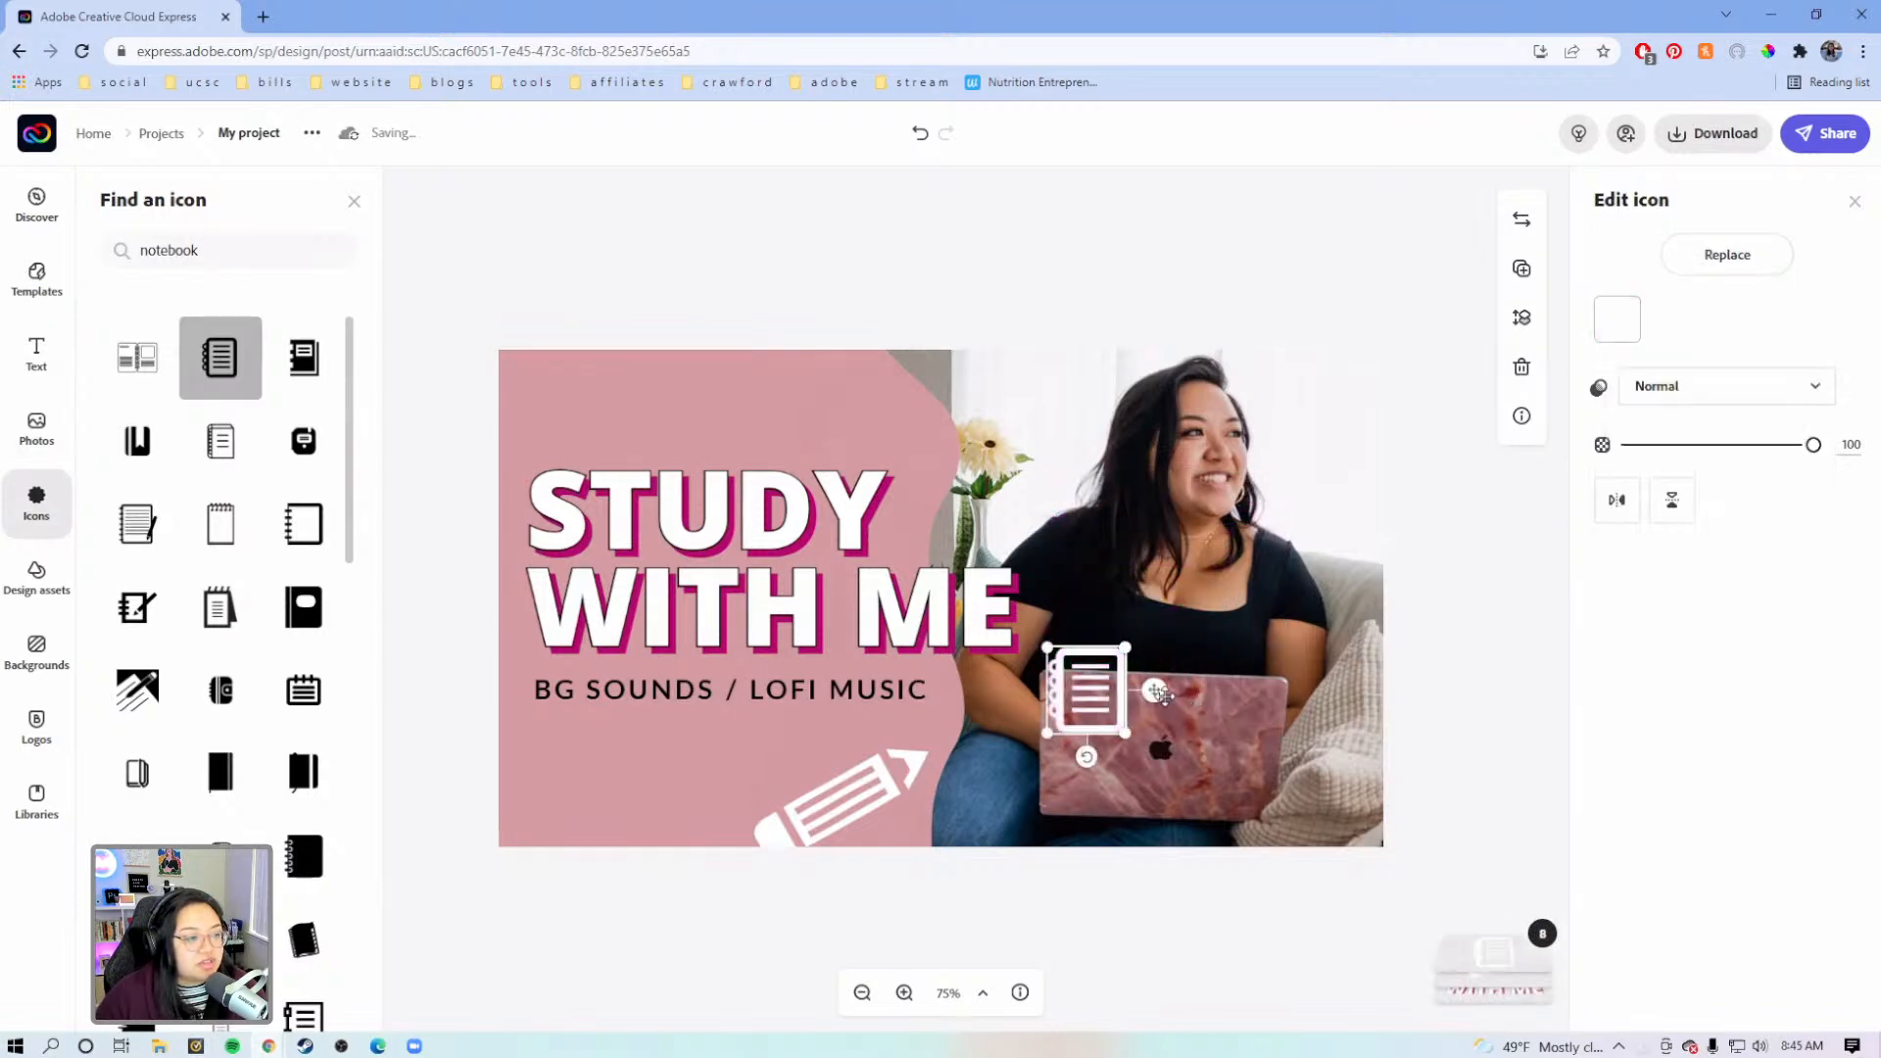
# Tilt and enlarge the notebook icon in the thumbnail's lower-left corner, and nudge the pencil and notebook slightly down
pyautogui.moveTo(1088, 691)
pyautogui.mouseDown()
pyautogui.moveTo(742, 774)
pyautogui.moveTo(603, 784)
pyautogui.mouseUp()
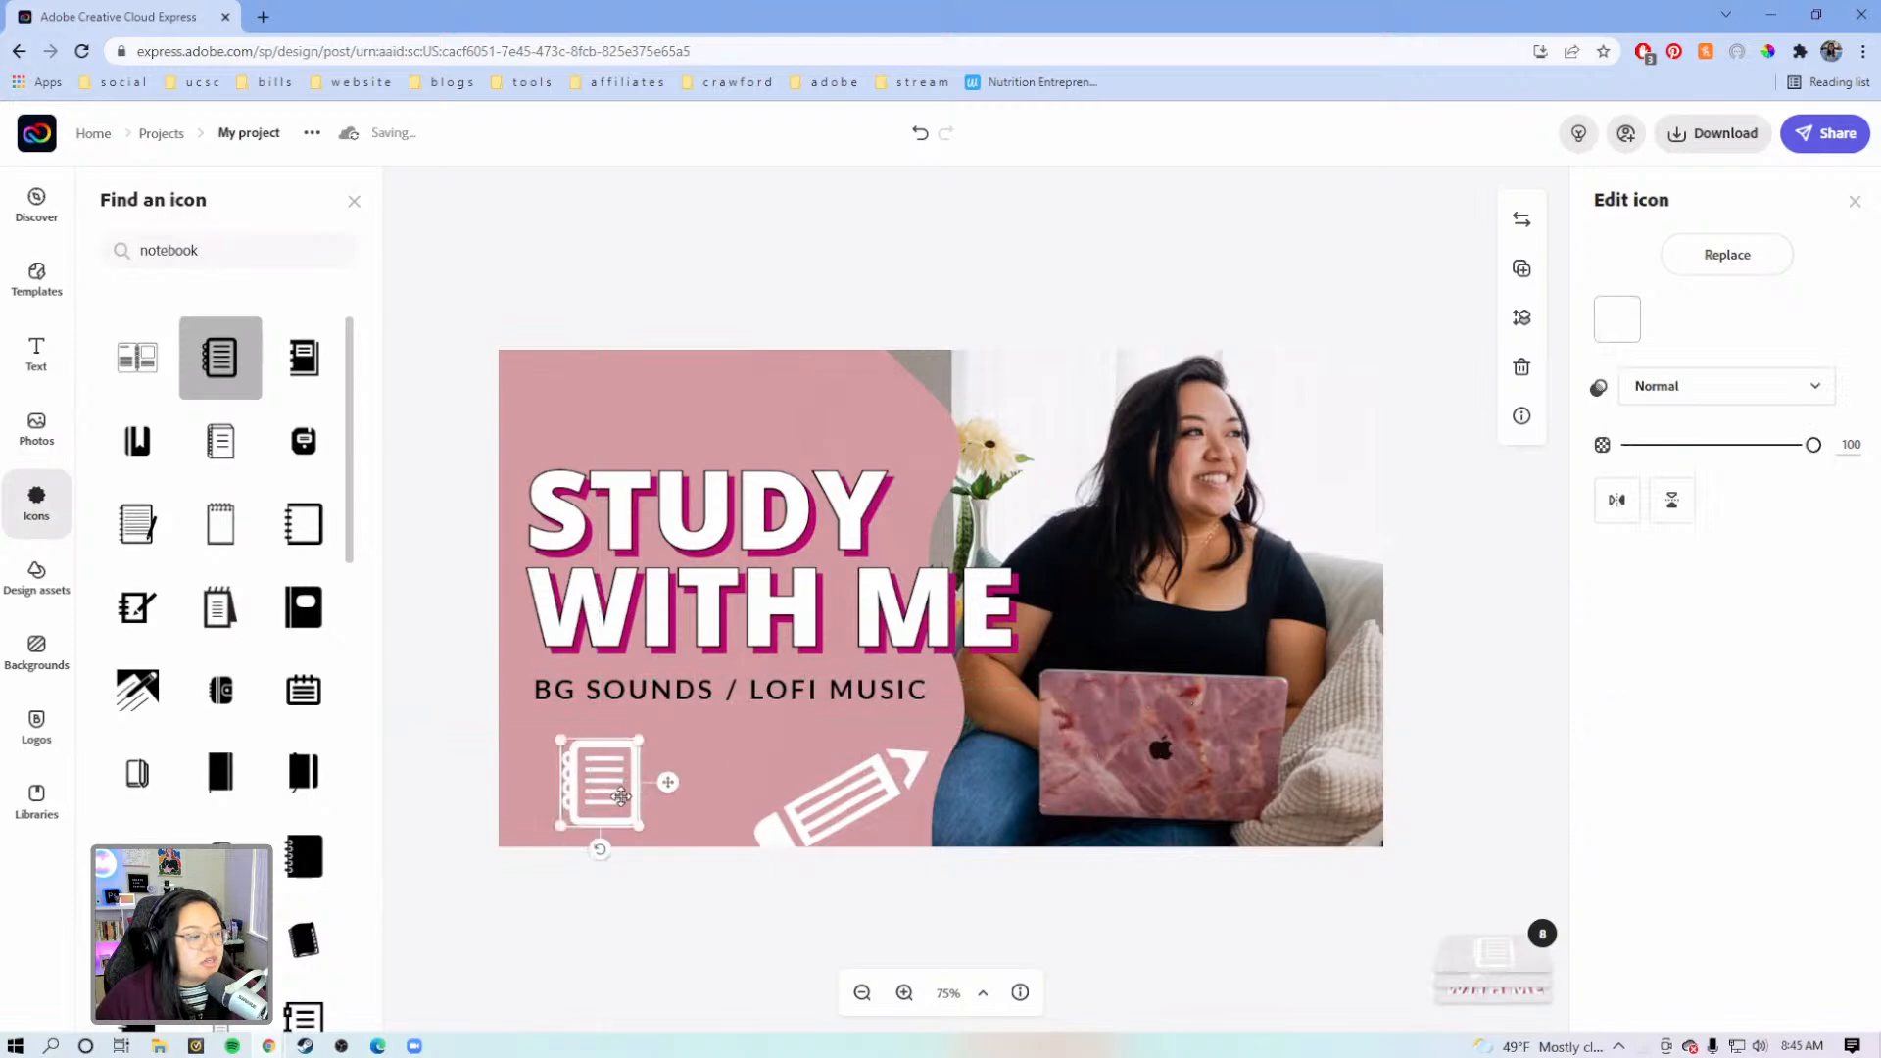
pyautogui.moveTo(602, 862)
pyautogui.mouseDown()
pyautogui.moveTo(639, 860)
pyautogui.moveTo(632, 843)
pyautogui.mouseUp()
pyautogui.moveTo(635, 688); pyautogui.dragTo(641, 676)
pyautogui.moveTo(585, 777); pyautogui.dragTo(538, 803)
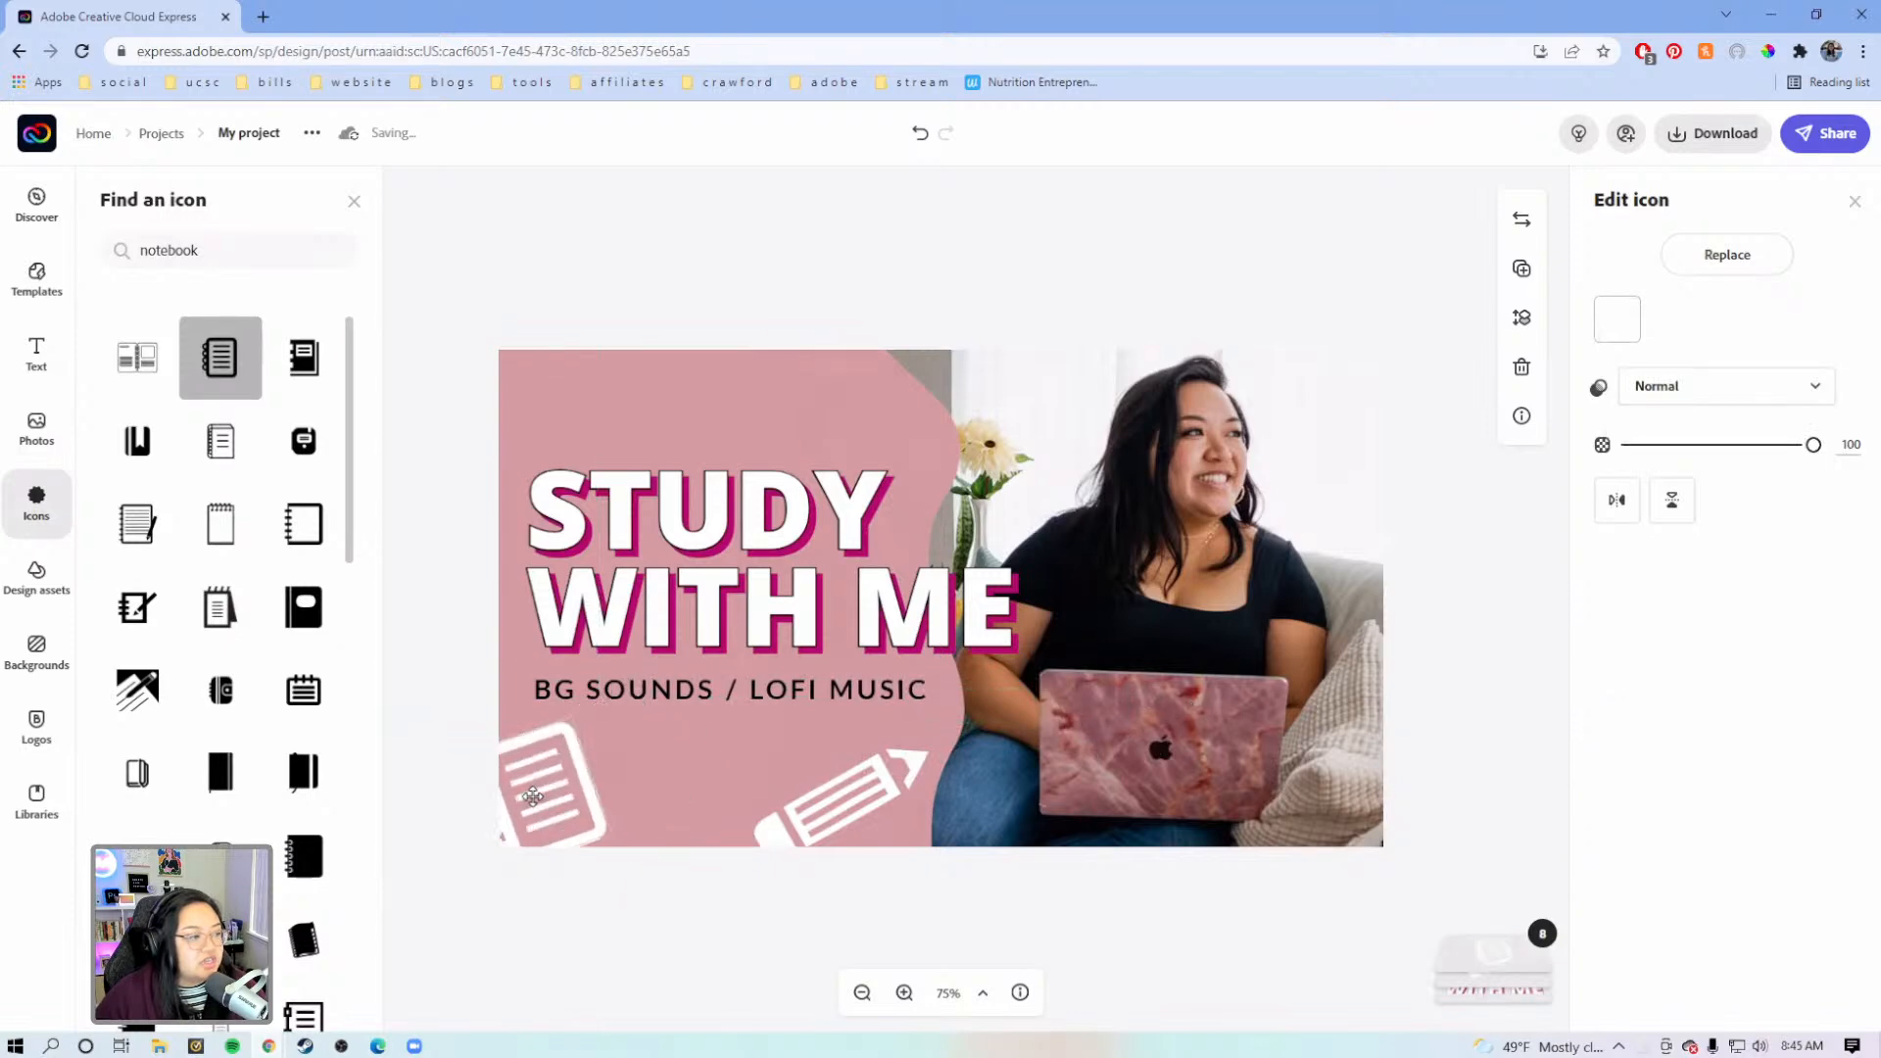
pyautogui.click(750, 844)
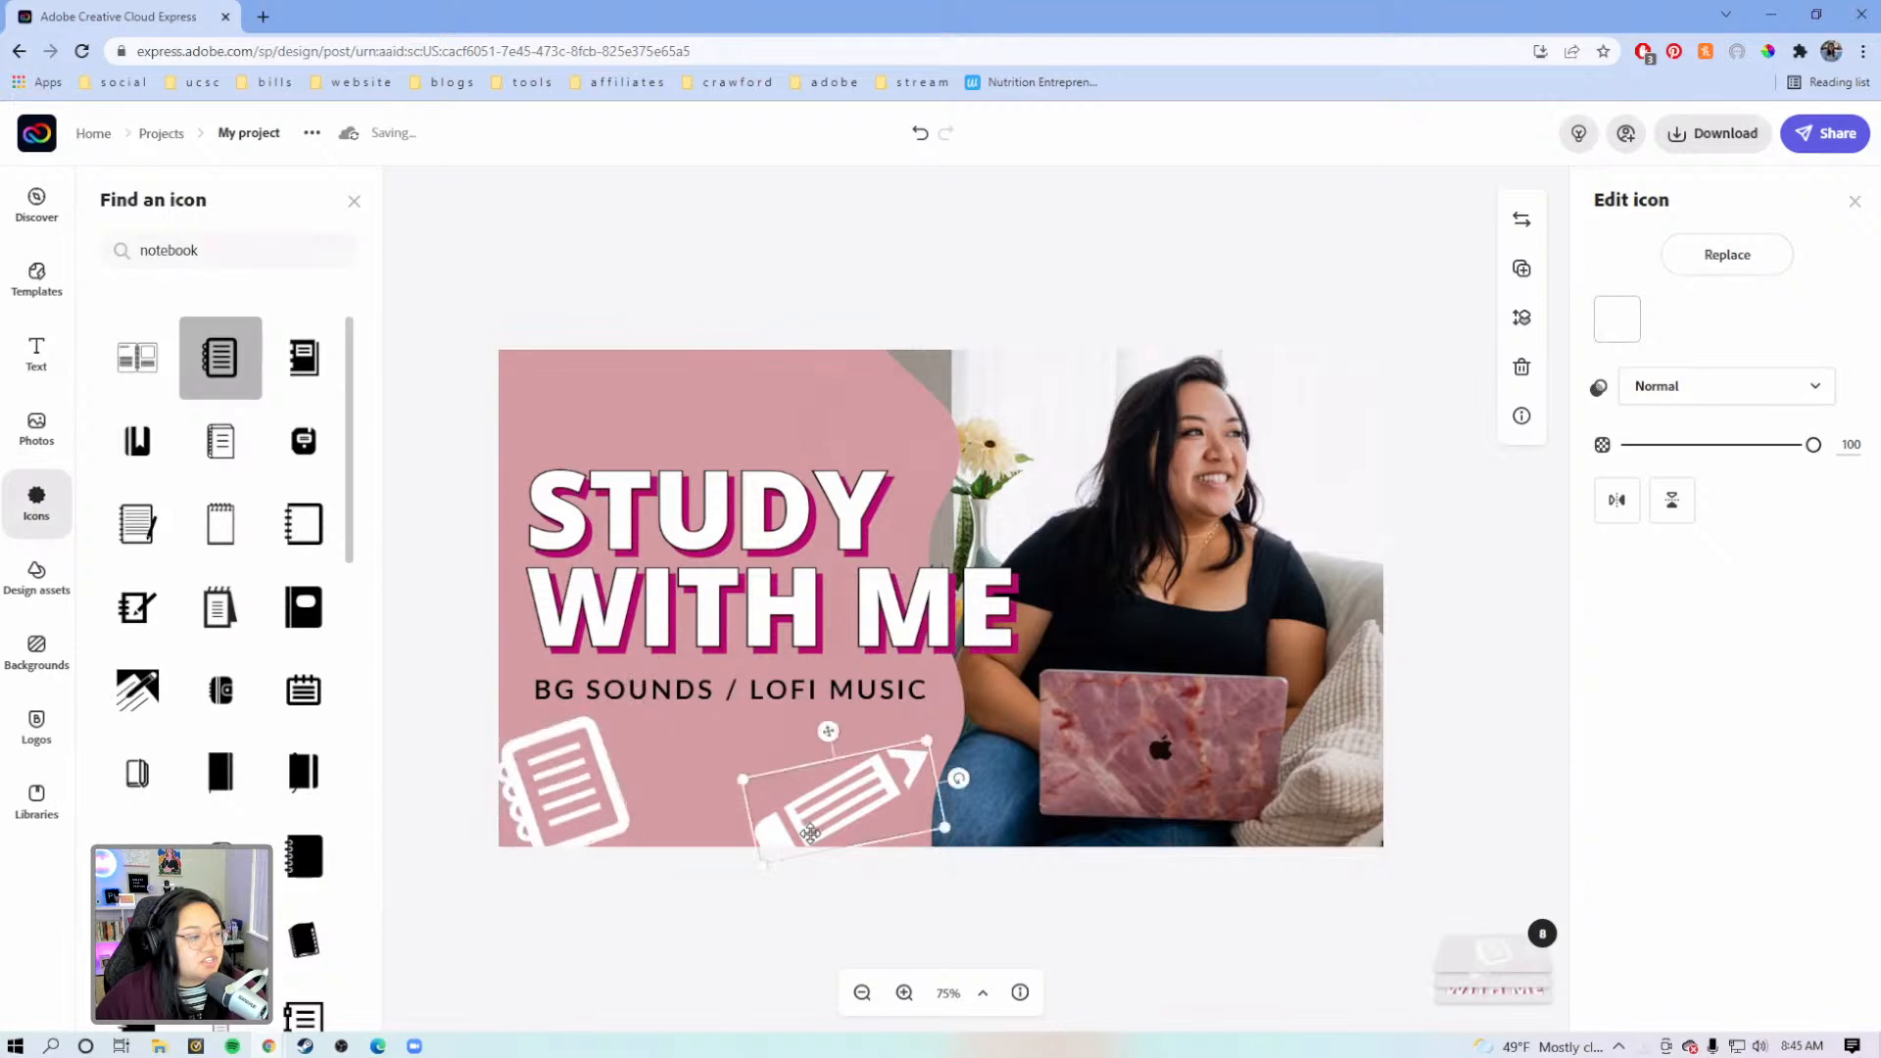
pyautogui.moveTo(571, 763); pyautogui.dragTo(574, 780)
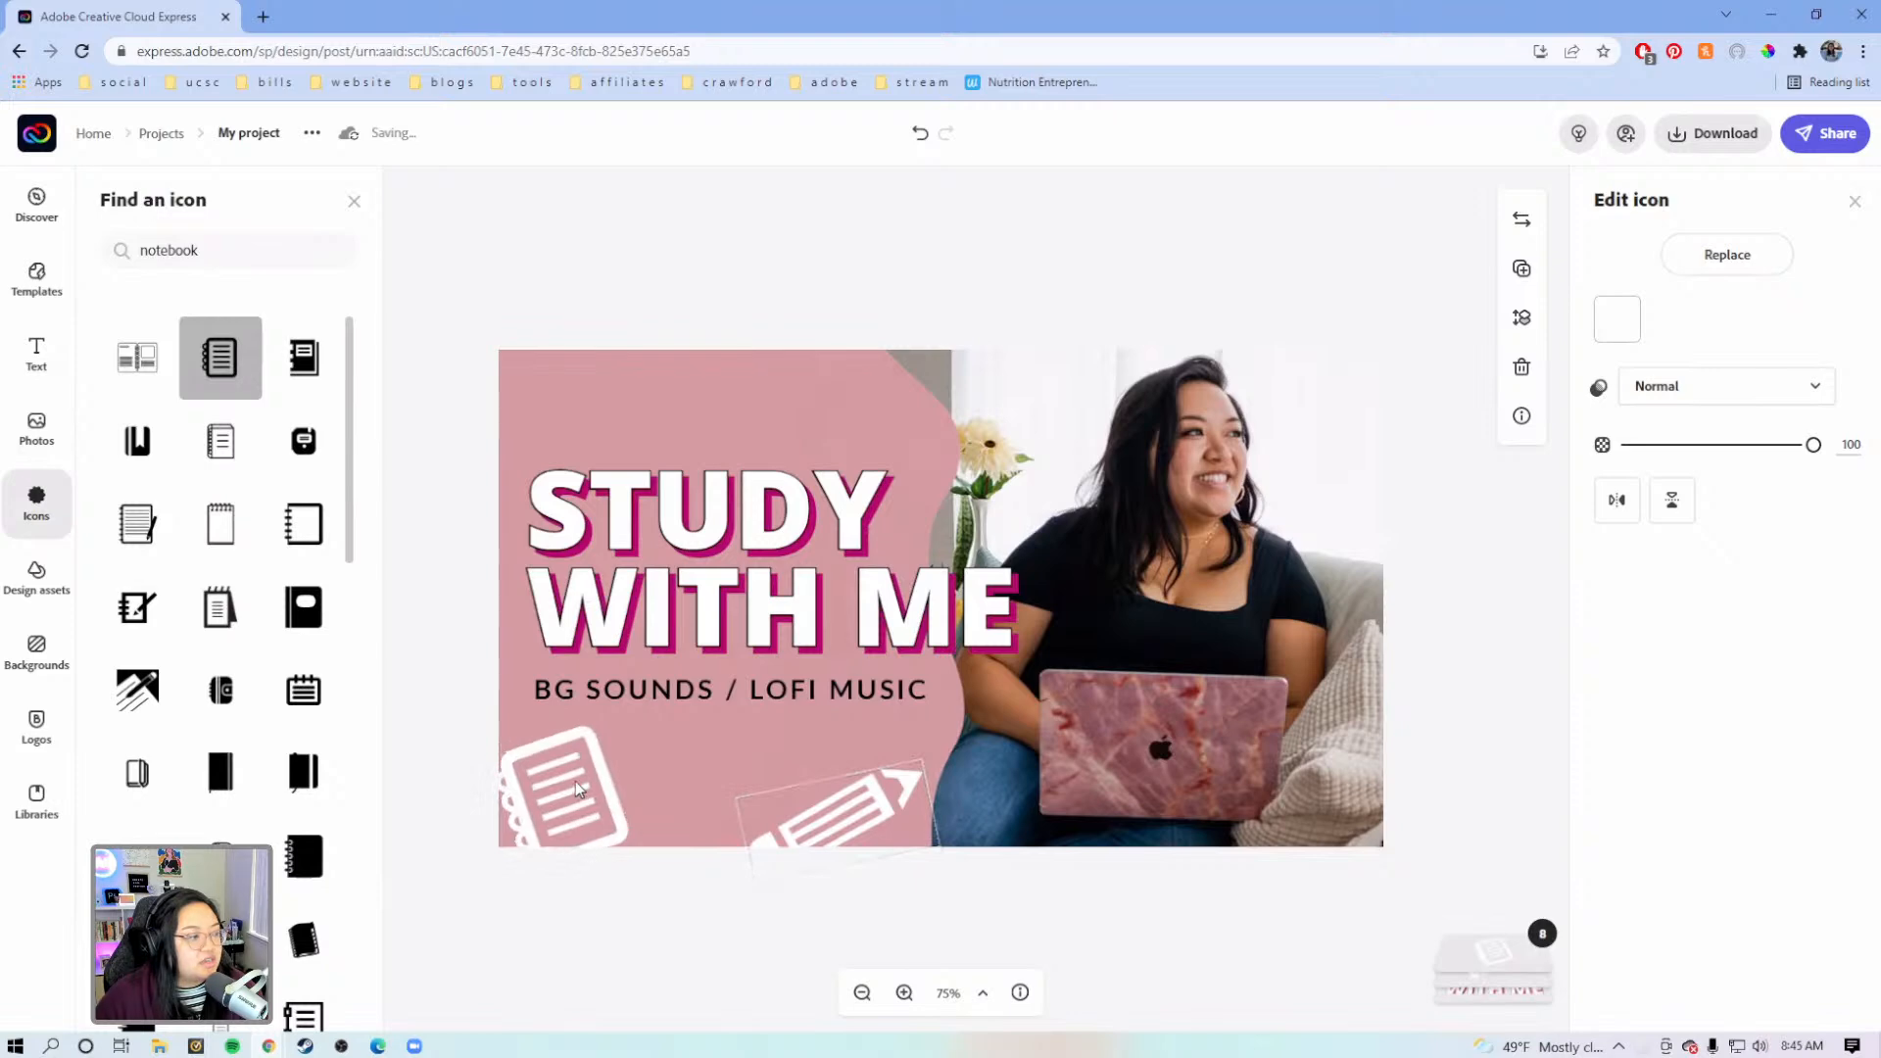
# Search the icon library for "headphones" and add the over-ear headphones icon with the thin rounded band to the thumbnail
pyautogui.click(243, 264)
pyautogui.moveTo(251, 242); pyautogui.dragTo(78, 245)
pyautogui.write('headphones')
pyautogui.press('Return')
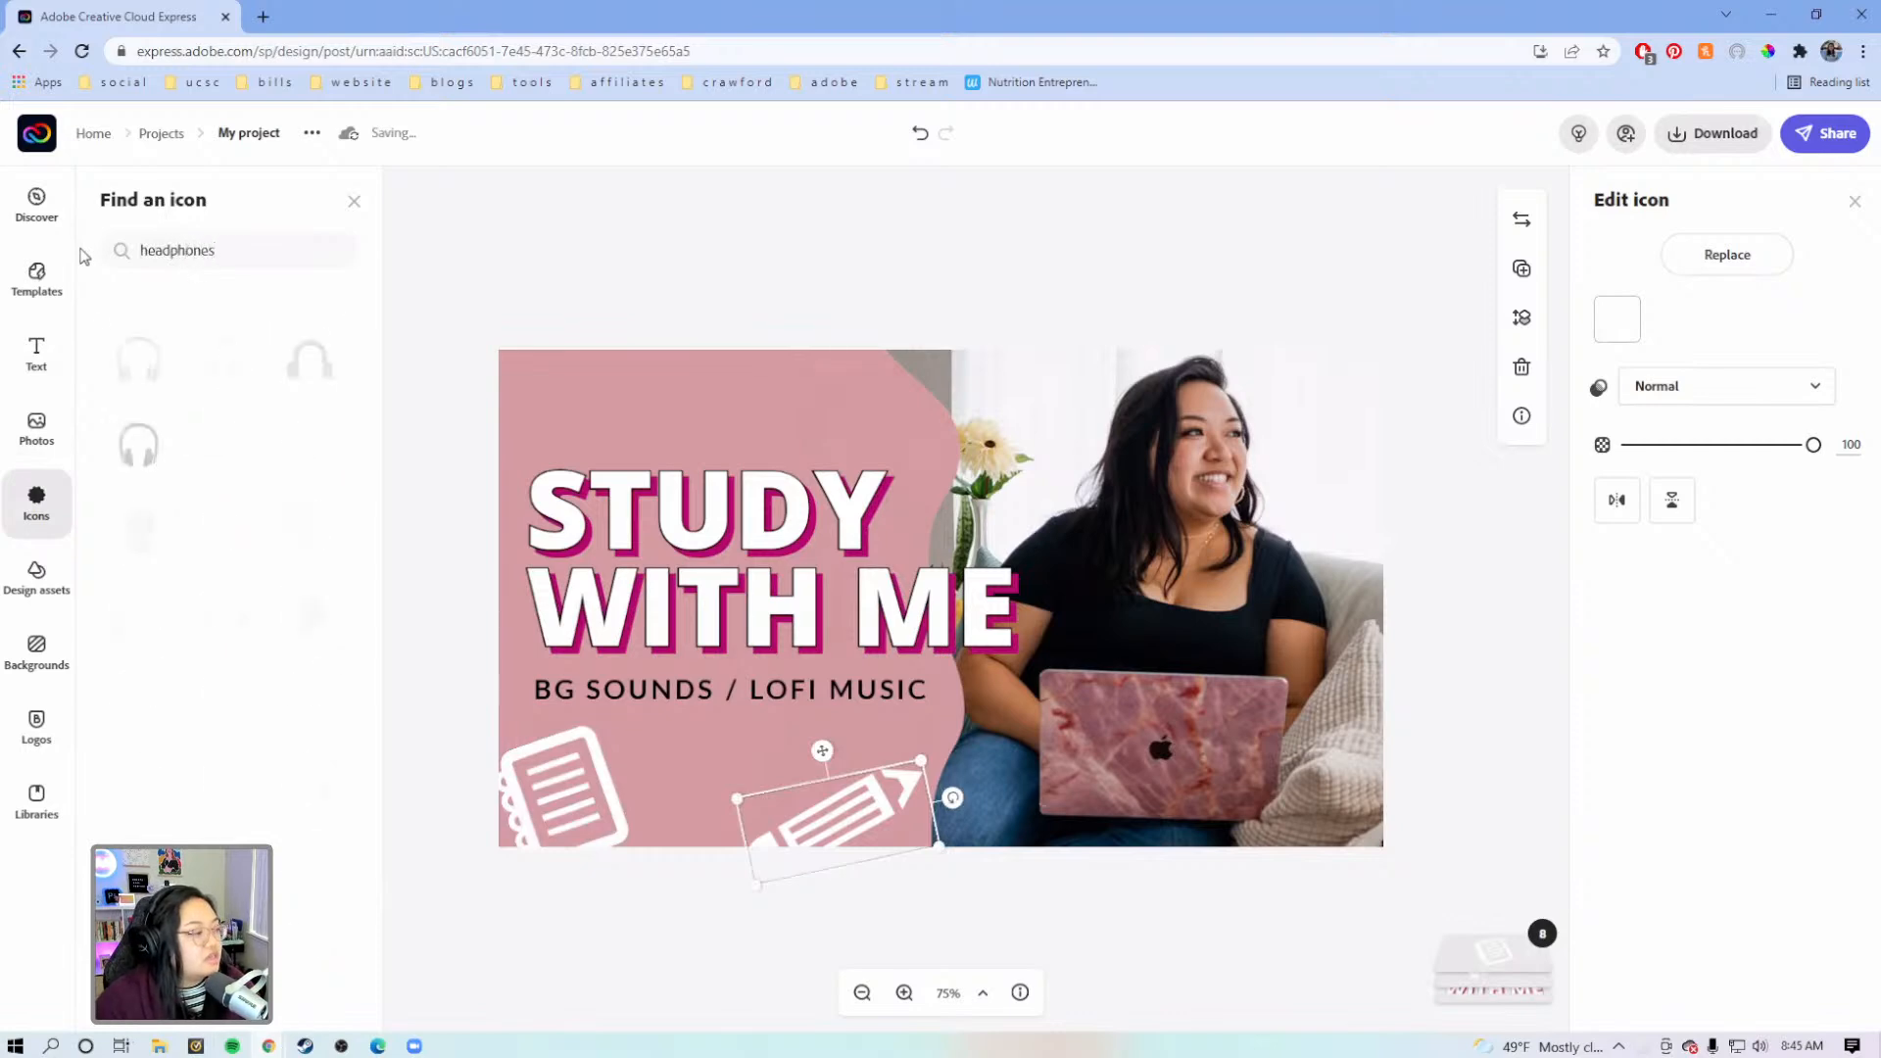
pyautogui.scroll(-3, 196, 569)
pyautogui.scroll(4, 205, 555)
pyautogui.scroll(-5, 216, 536)
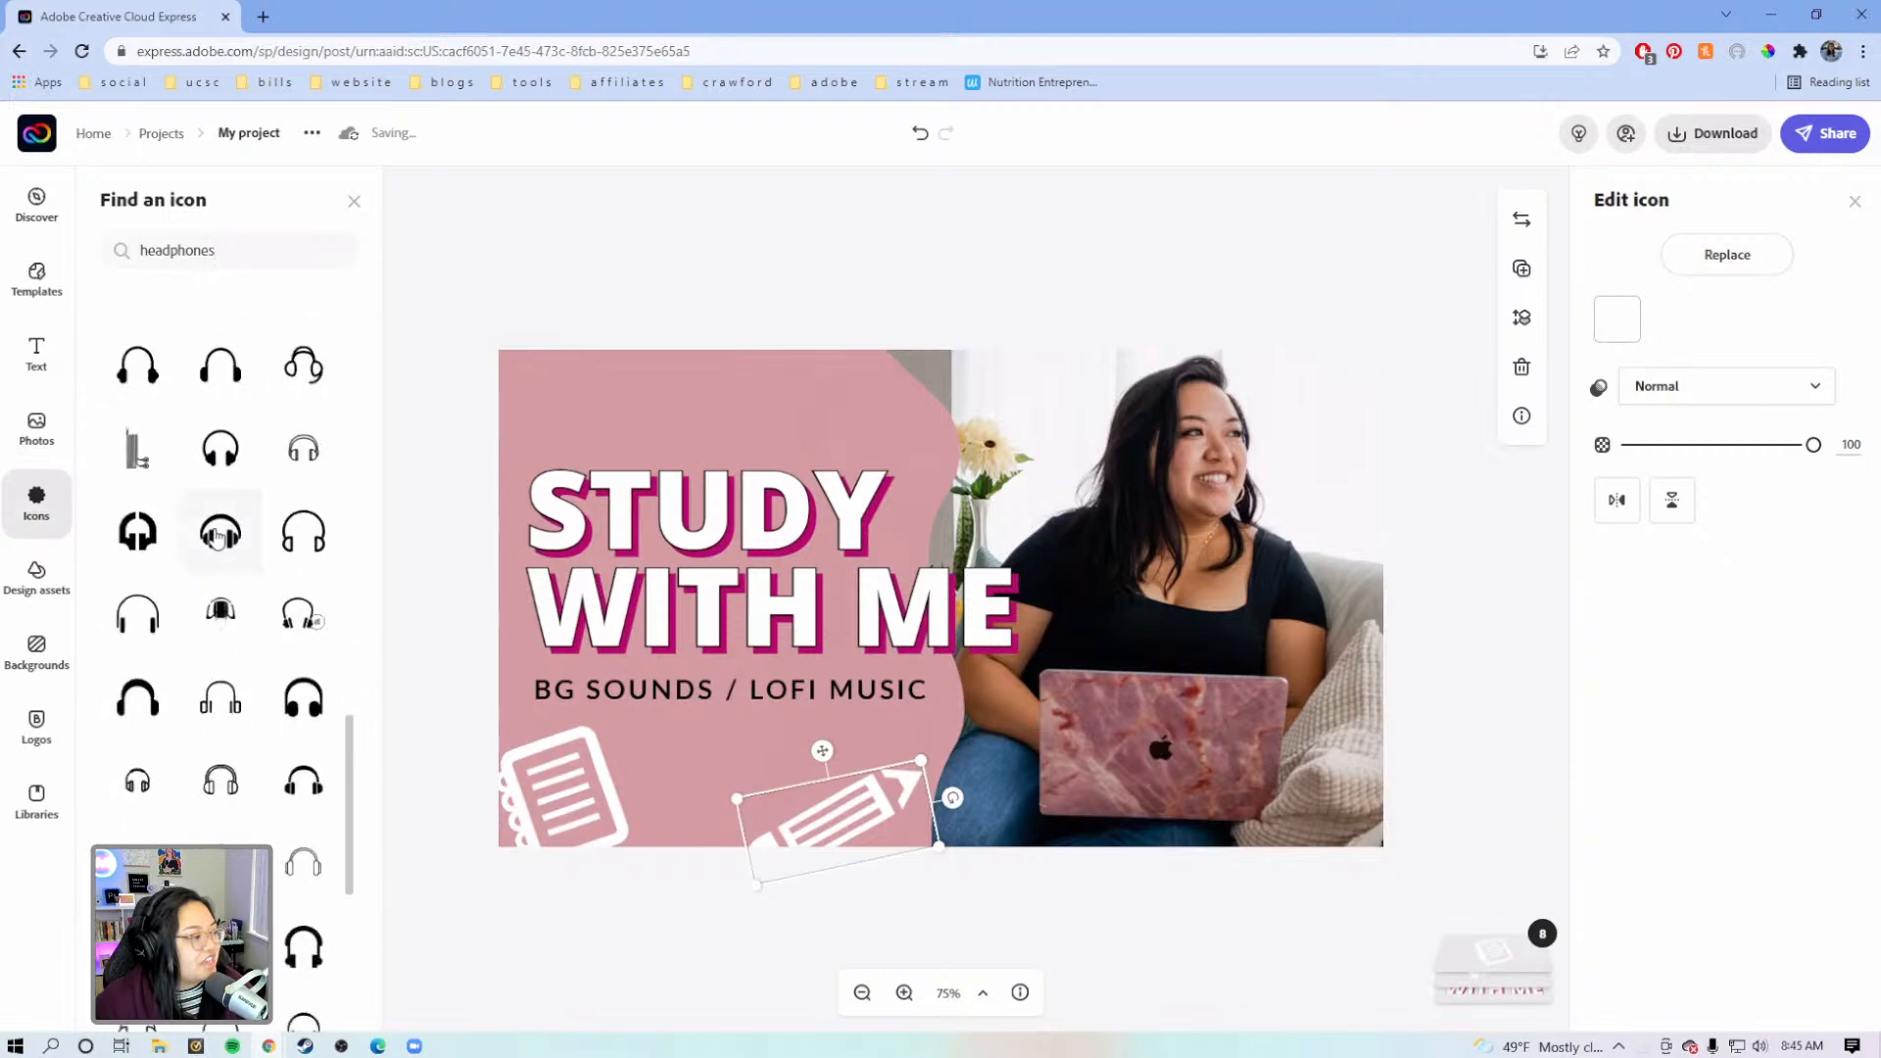
pyautogui.scroll(5, 222, 529)
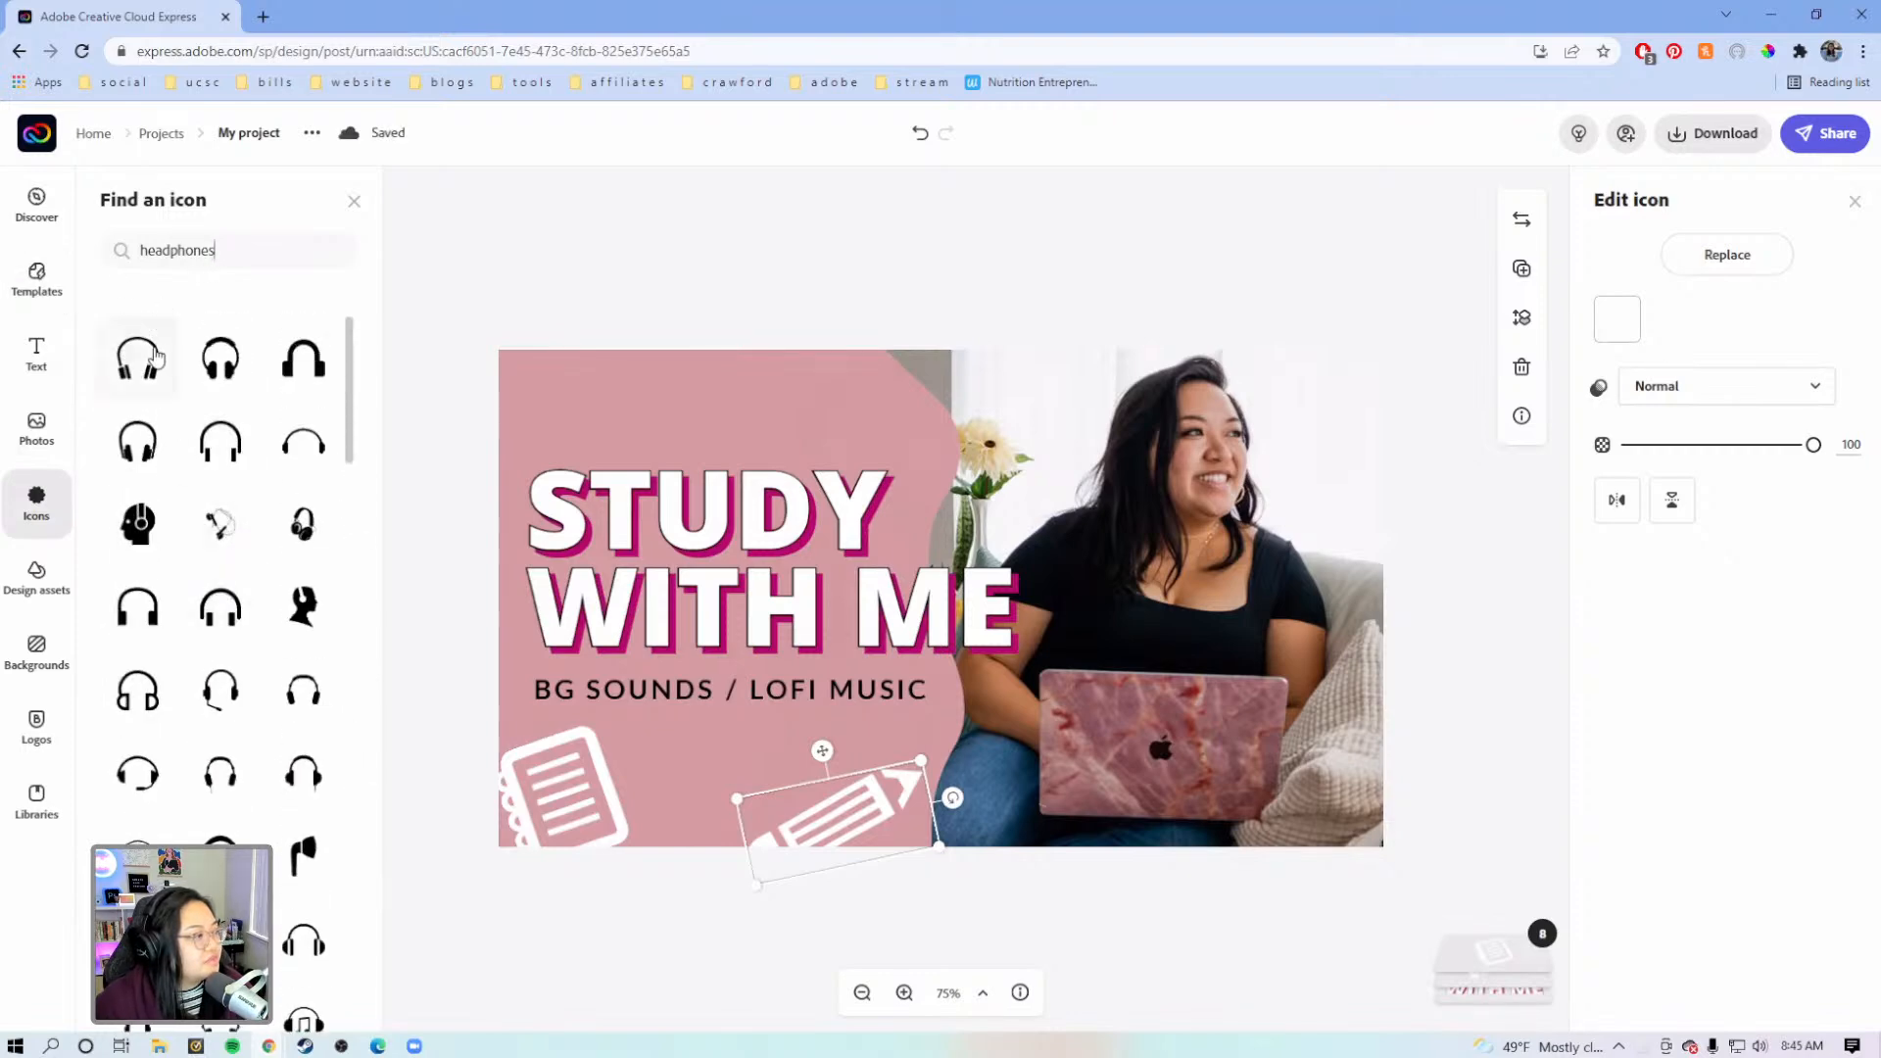
pyautogui.scroll(-2, 186, 573)
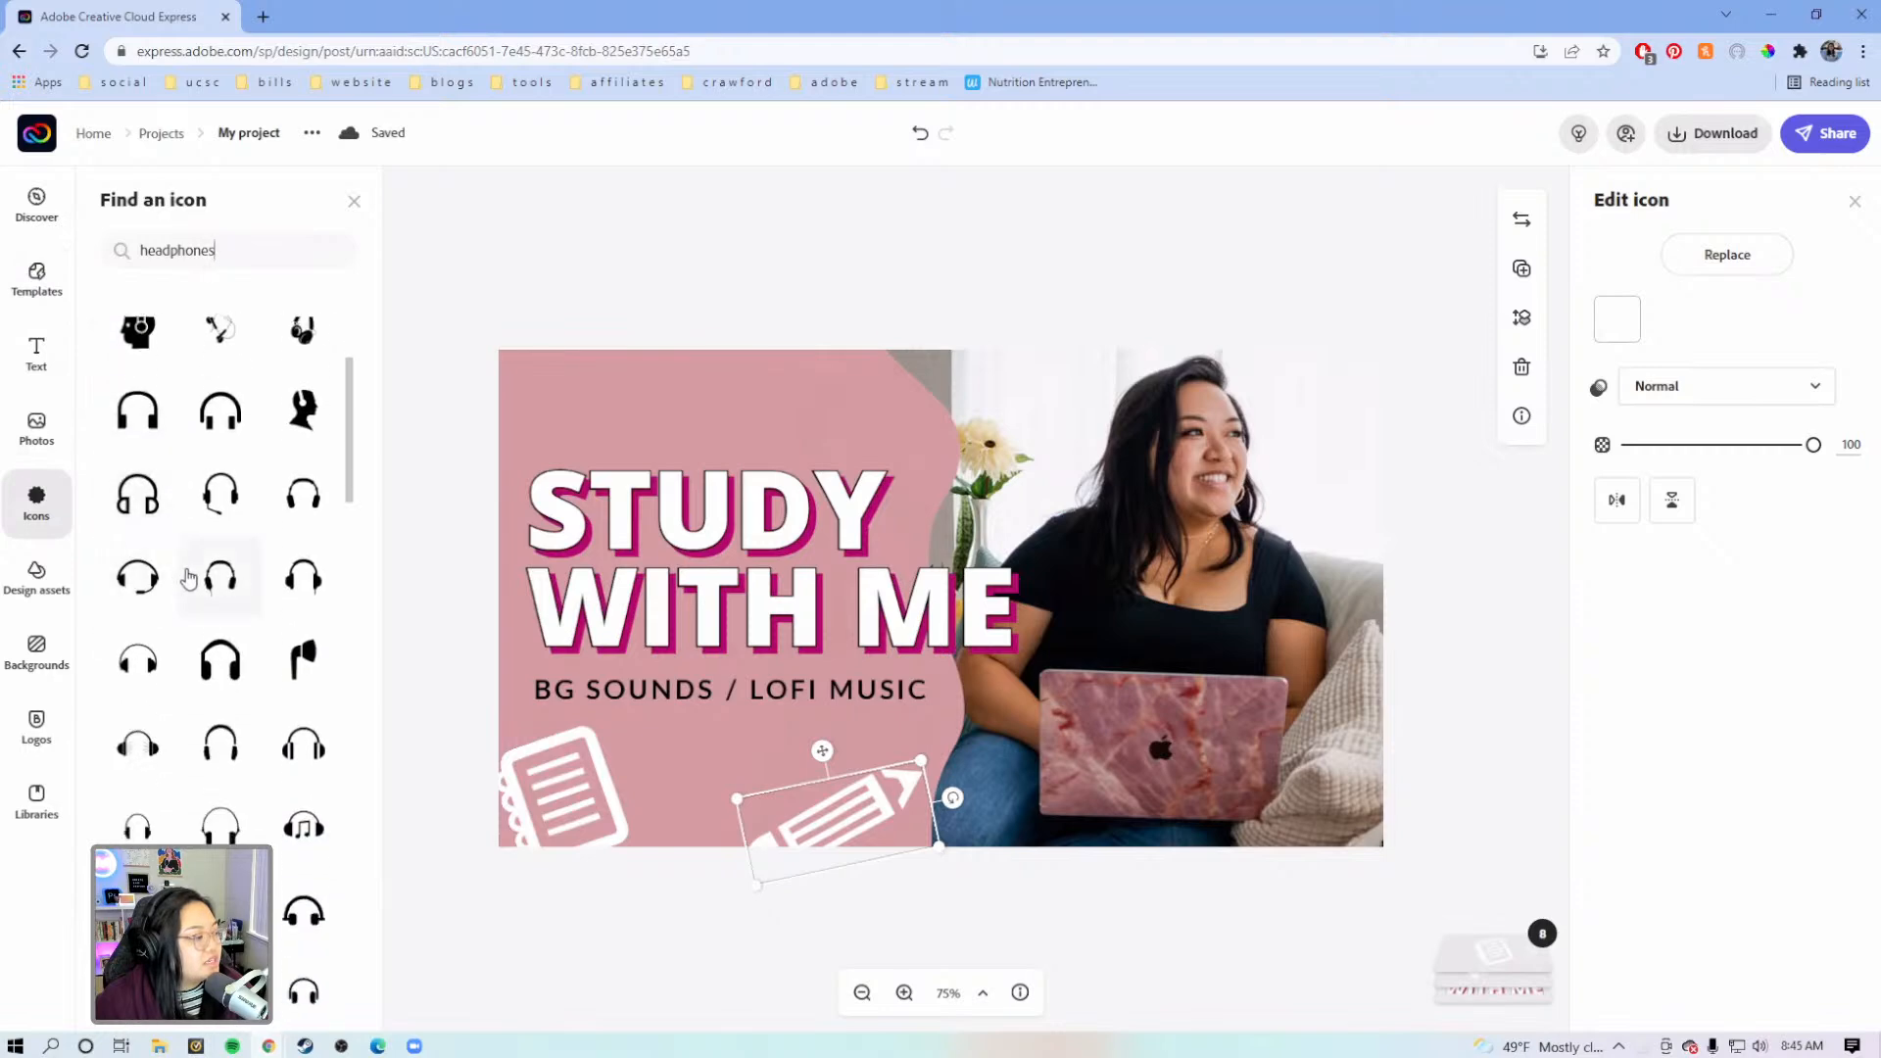
pyautogui.scroll(-2, 191, 582)
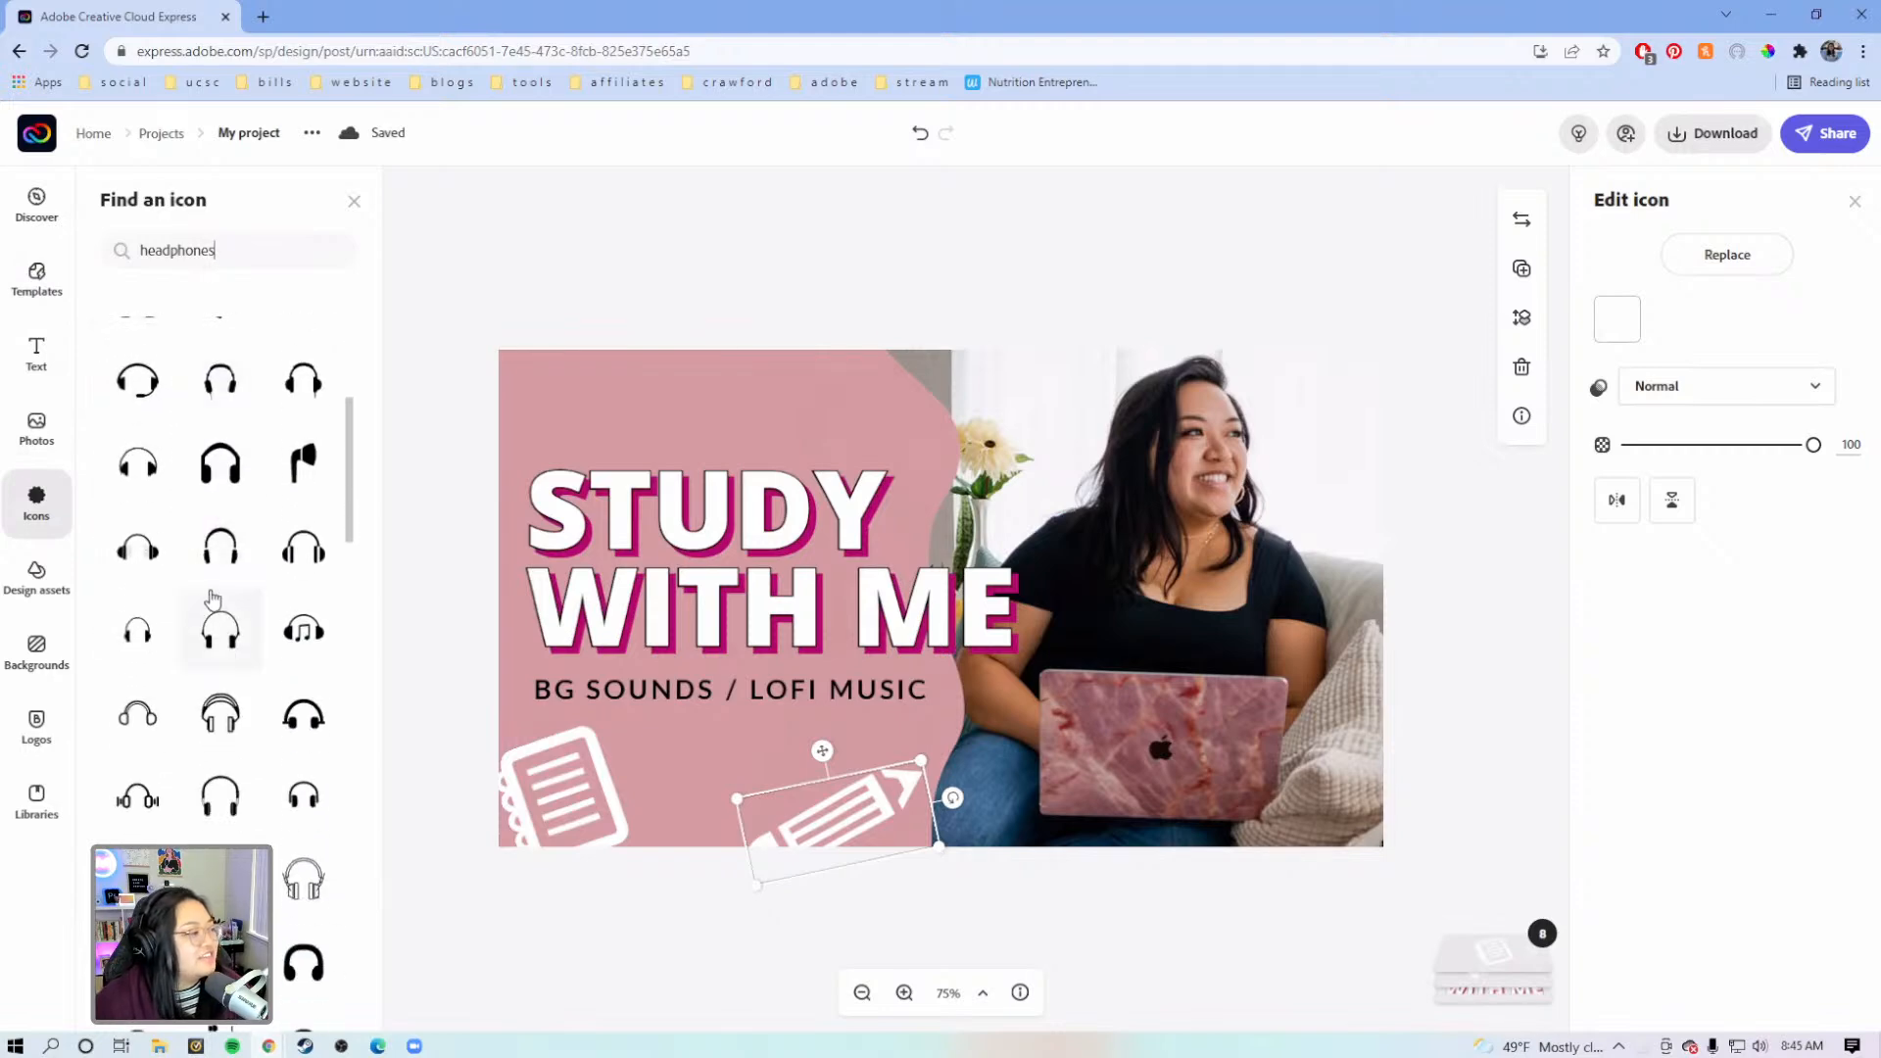
pyautogui.scroll(-3, 201, 571)
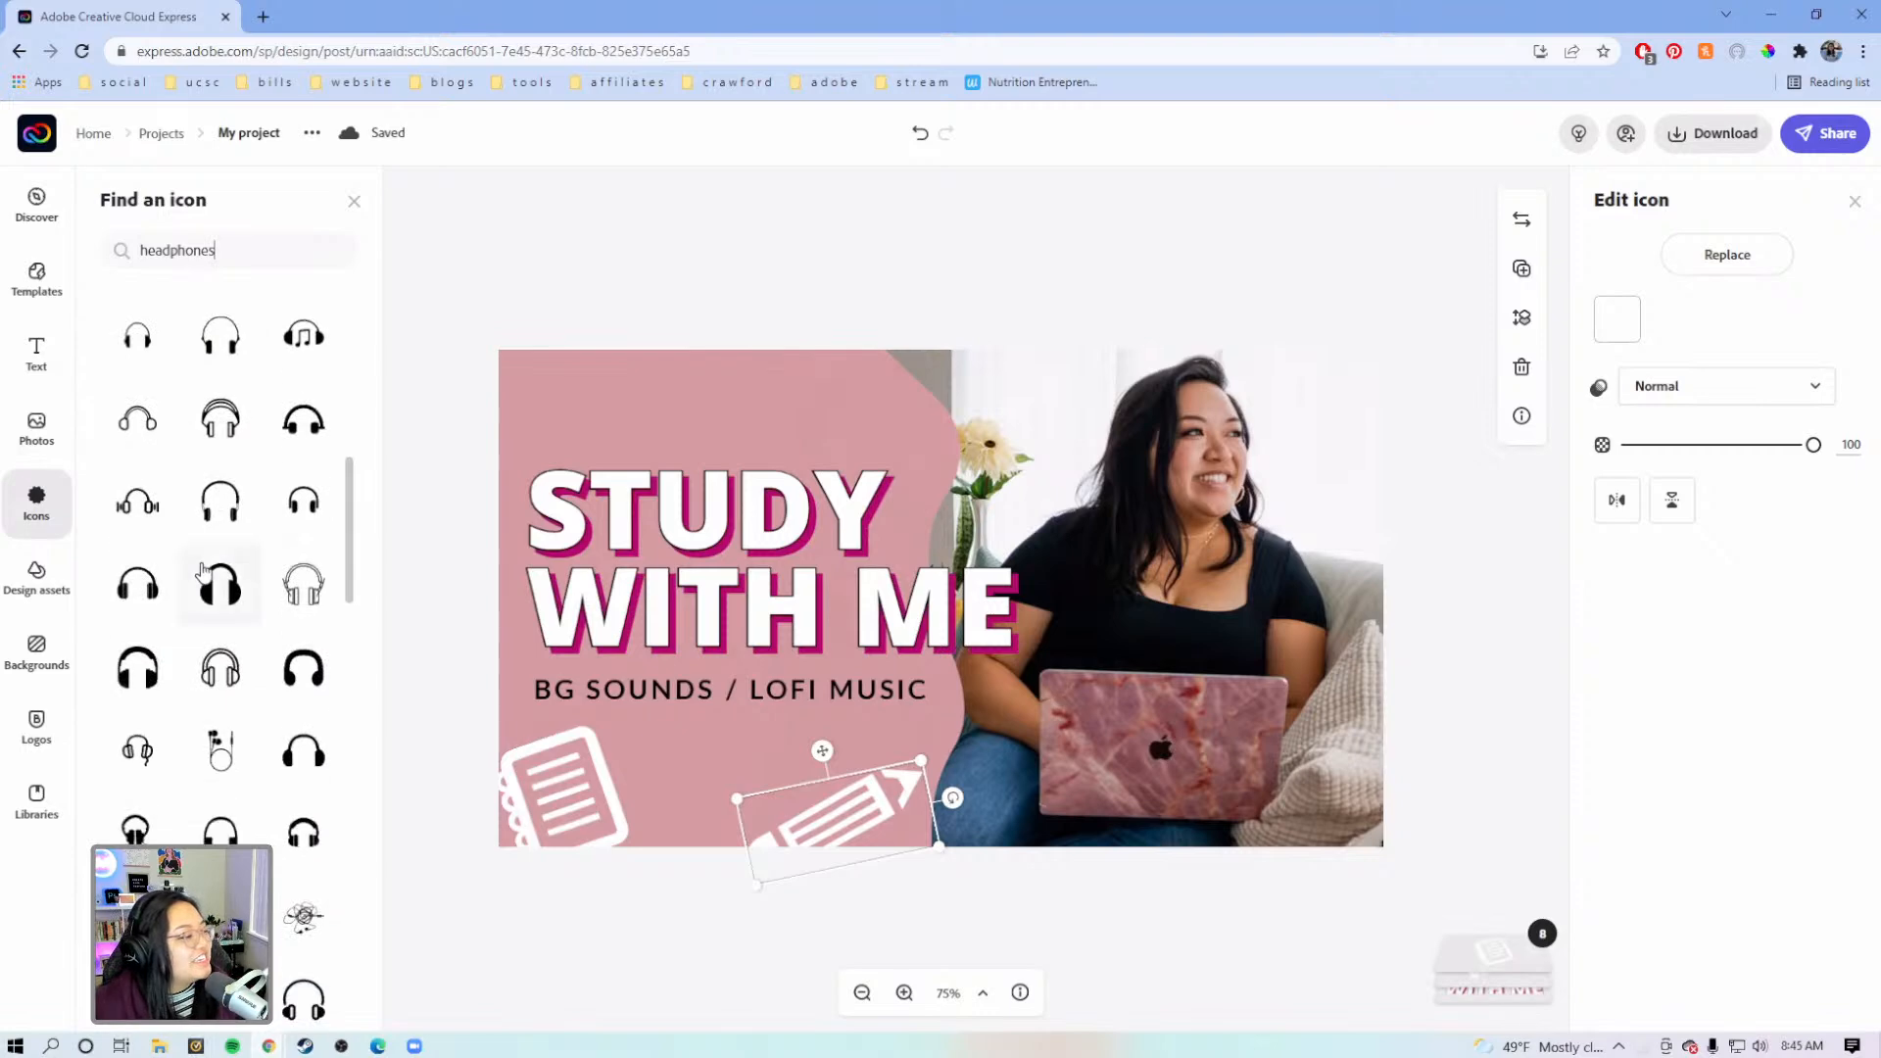
pyautogui.scroll(-1, 200, 571)
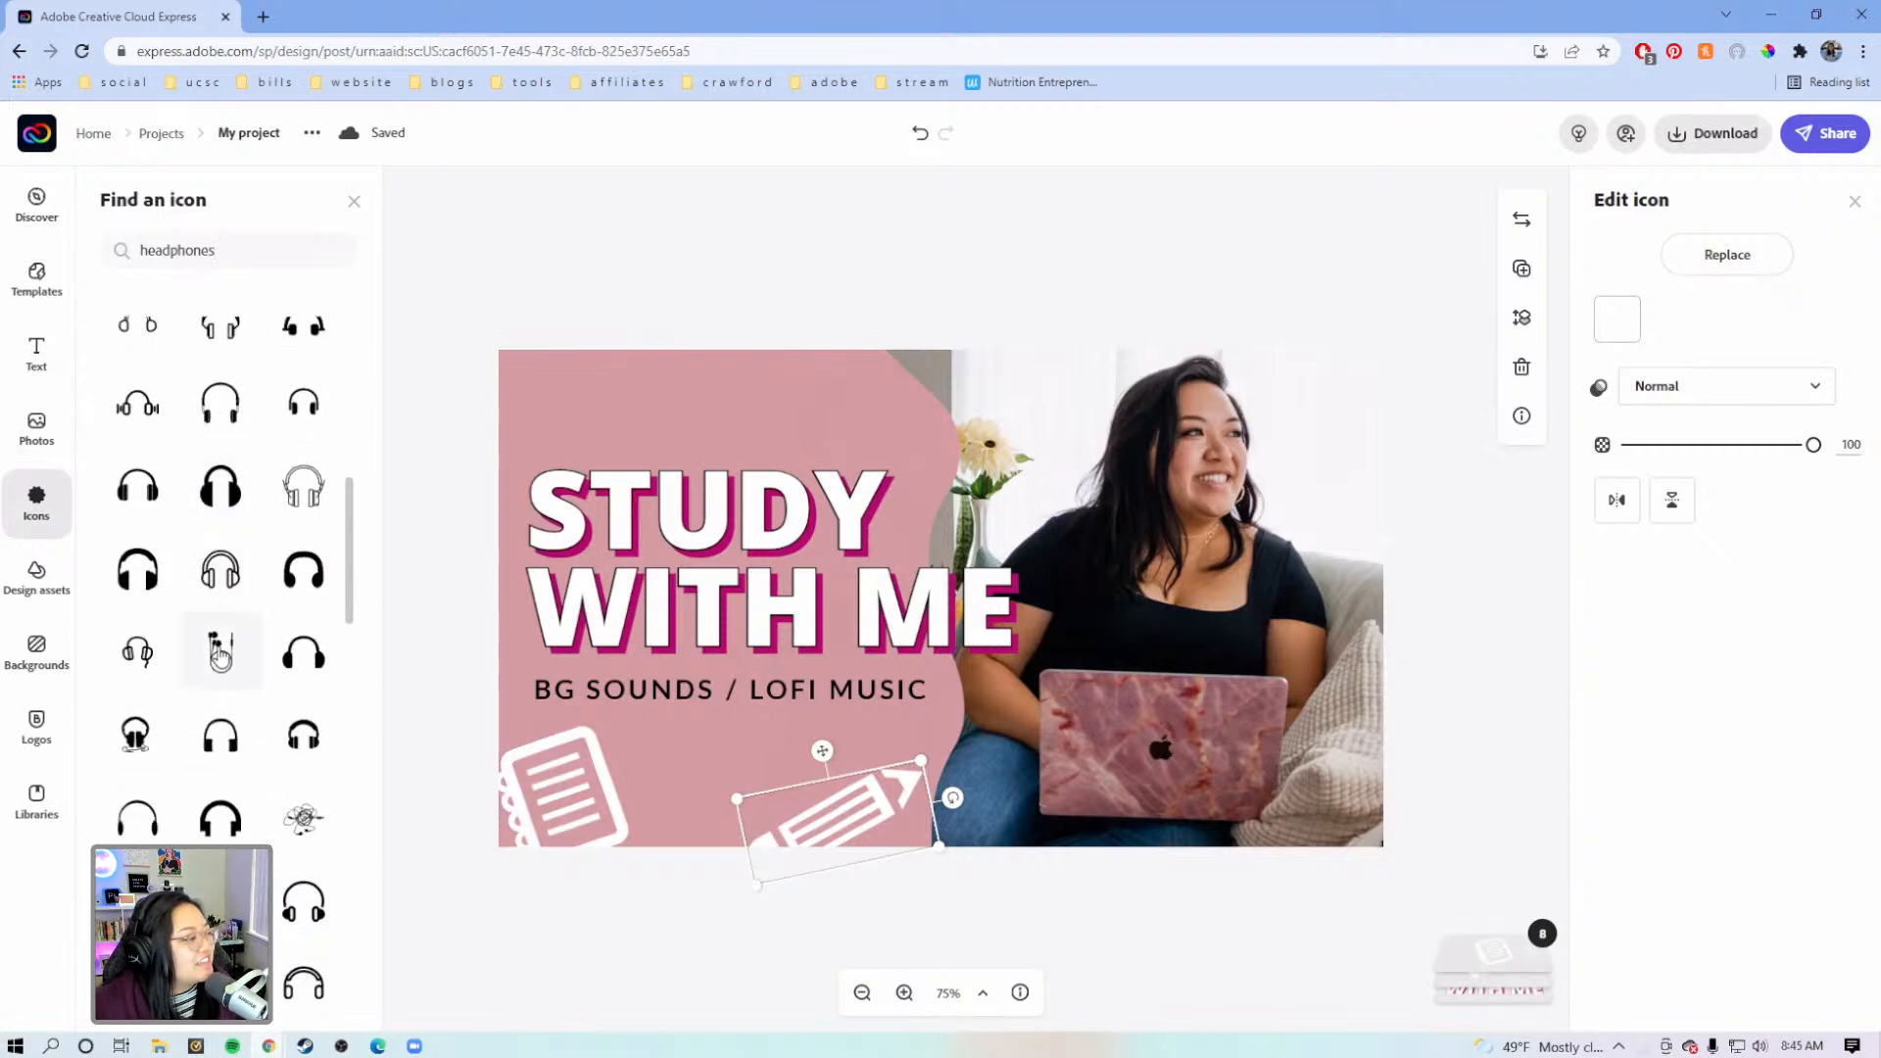
pyautogui.scroll(-1, 225, 669)
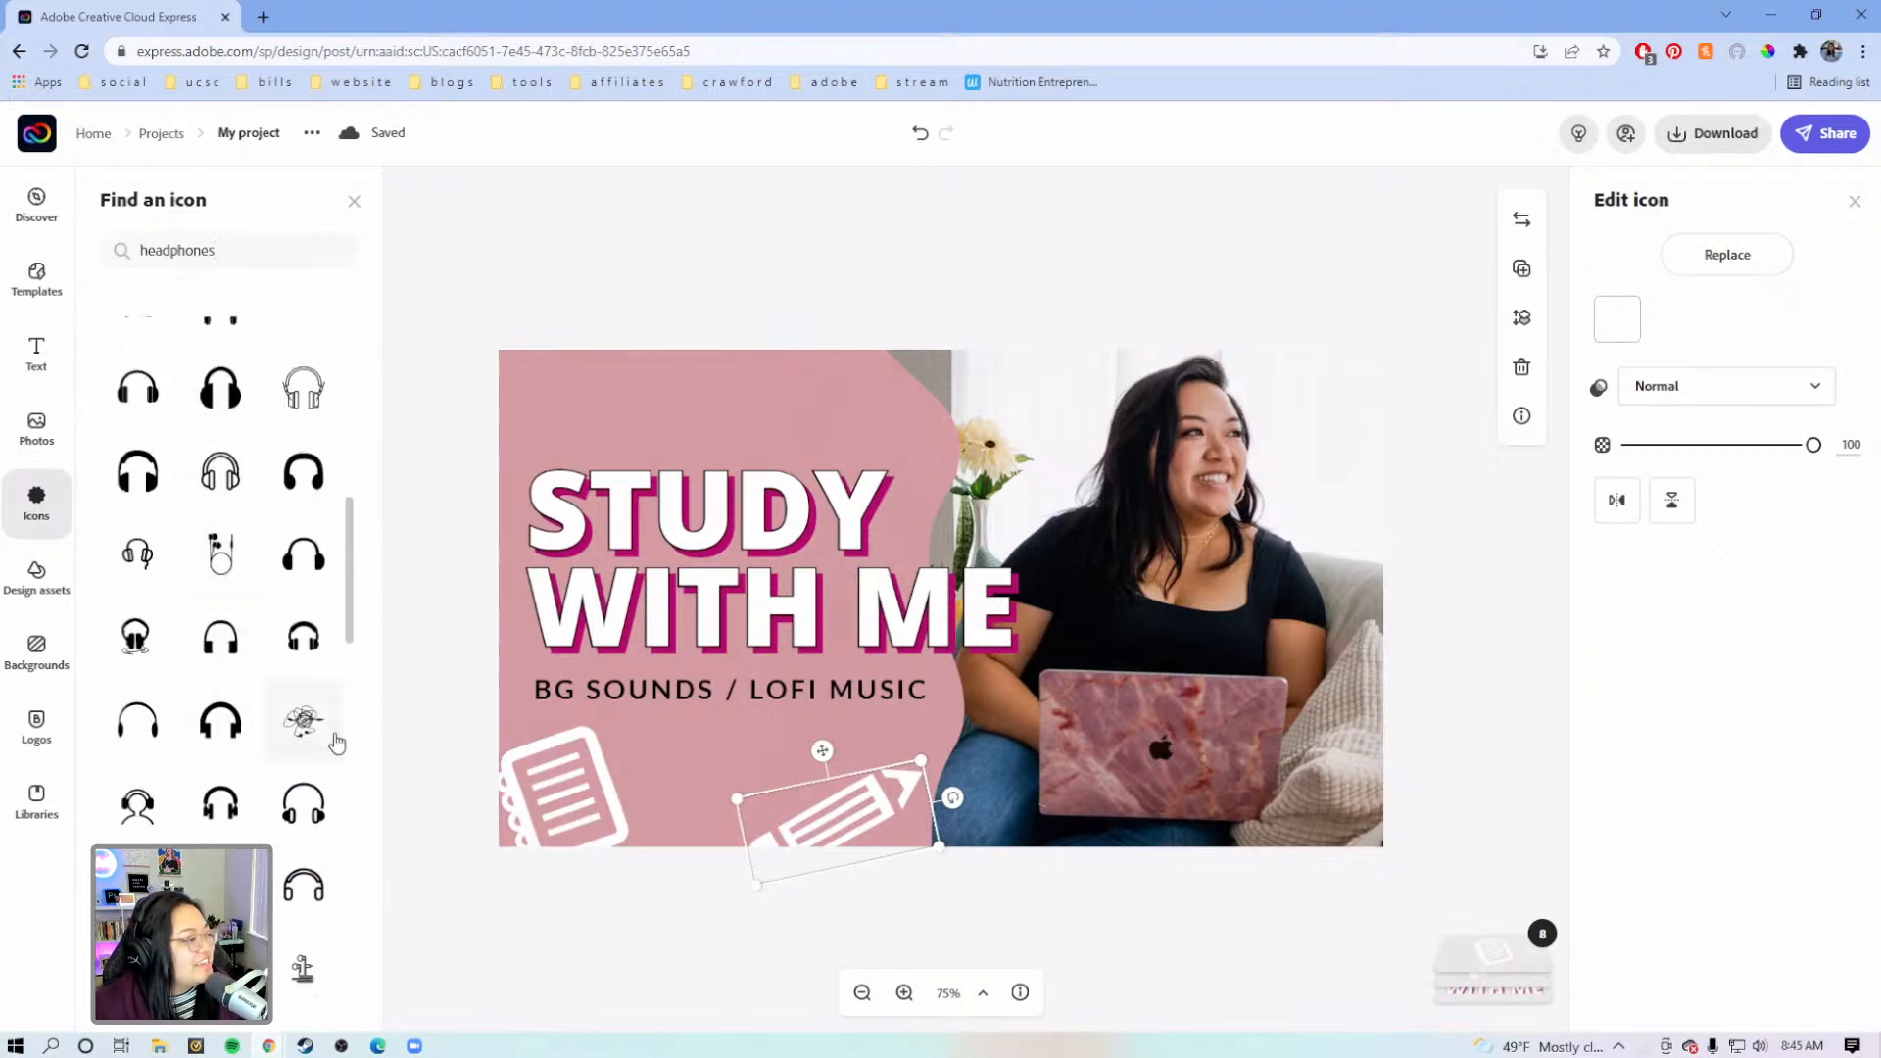
pyautogui.scroll(-2, 326, 742)
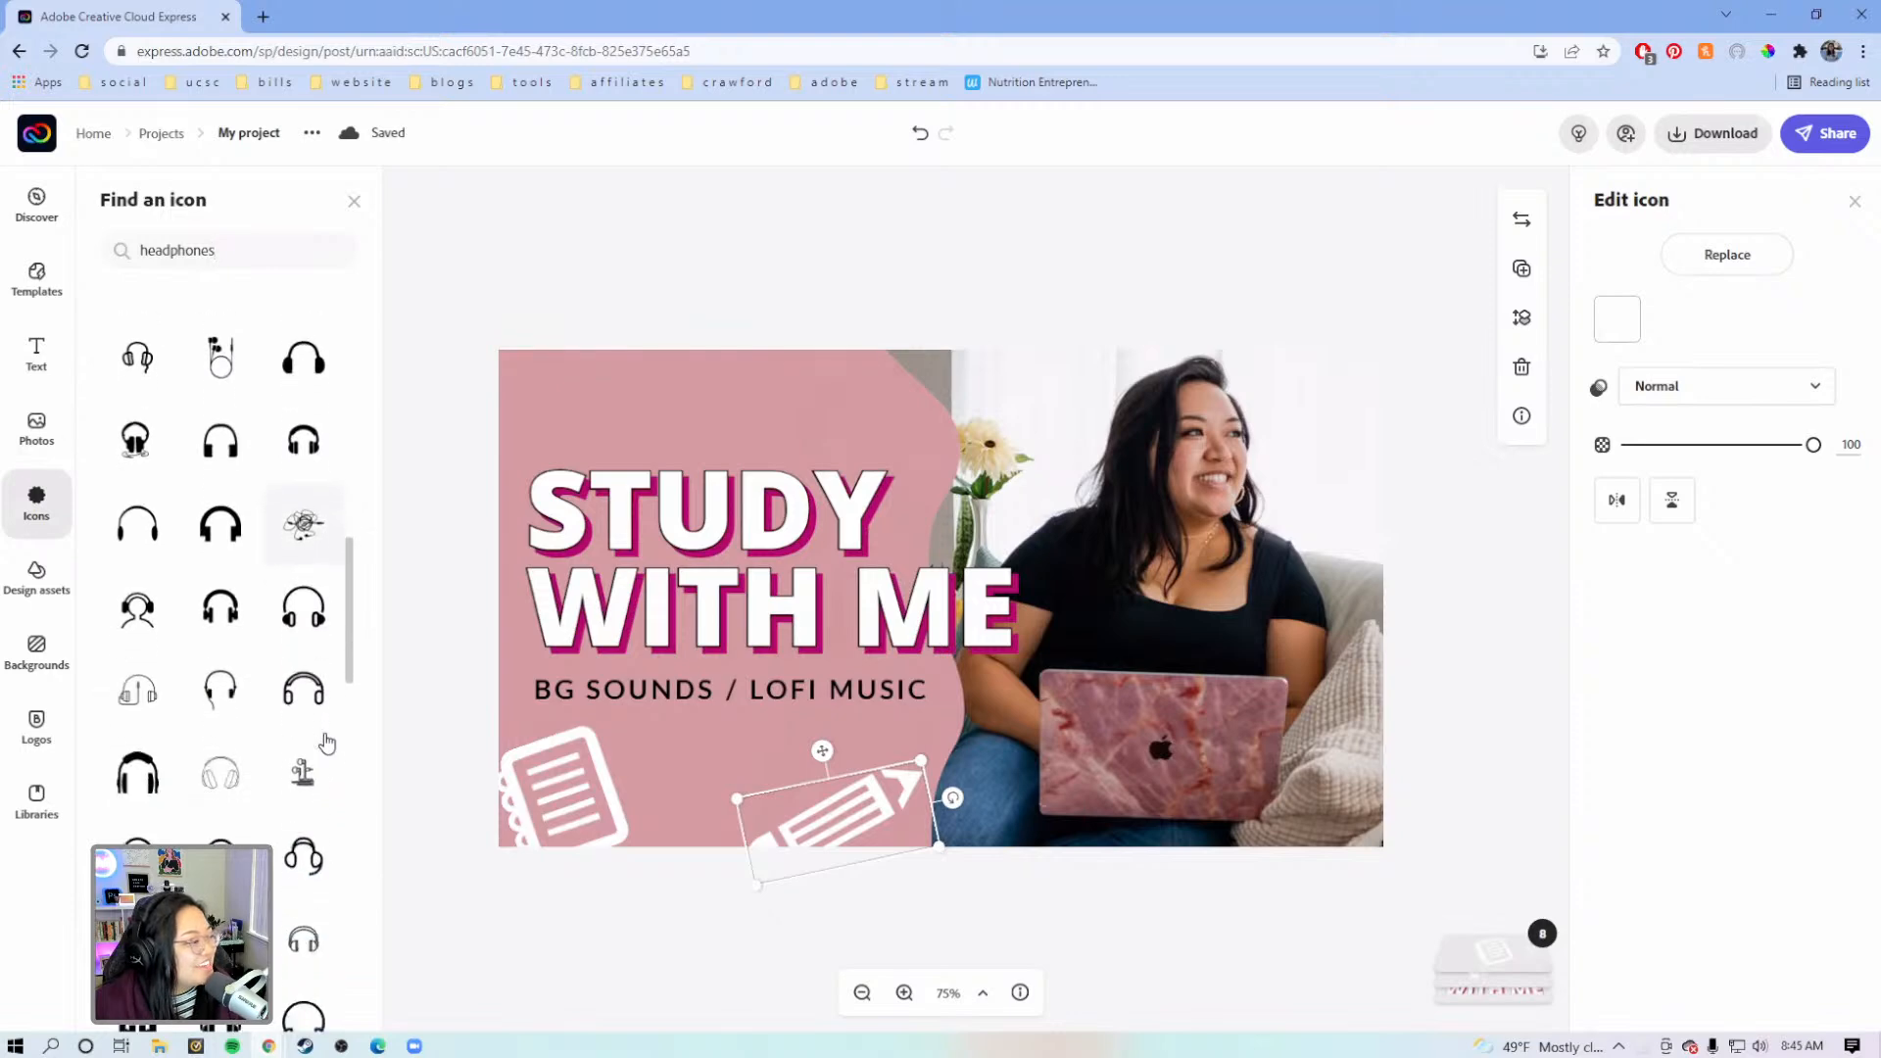
pyautogui.scroll(5, 316, 712)
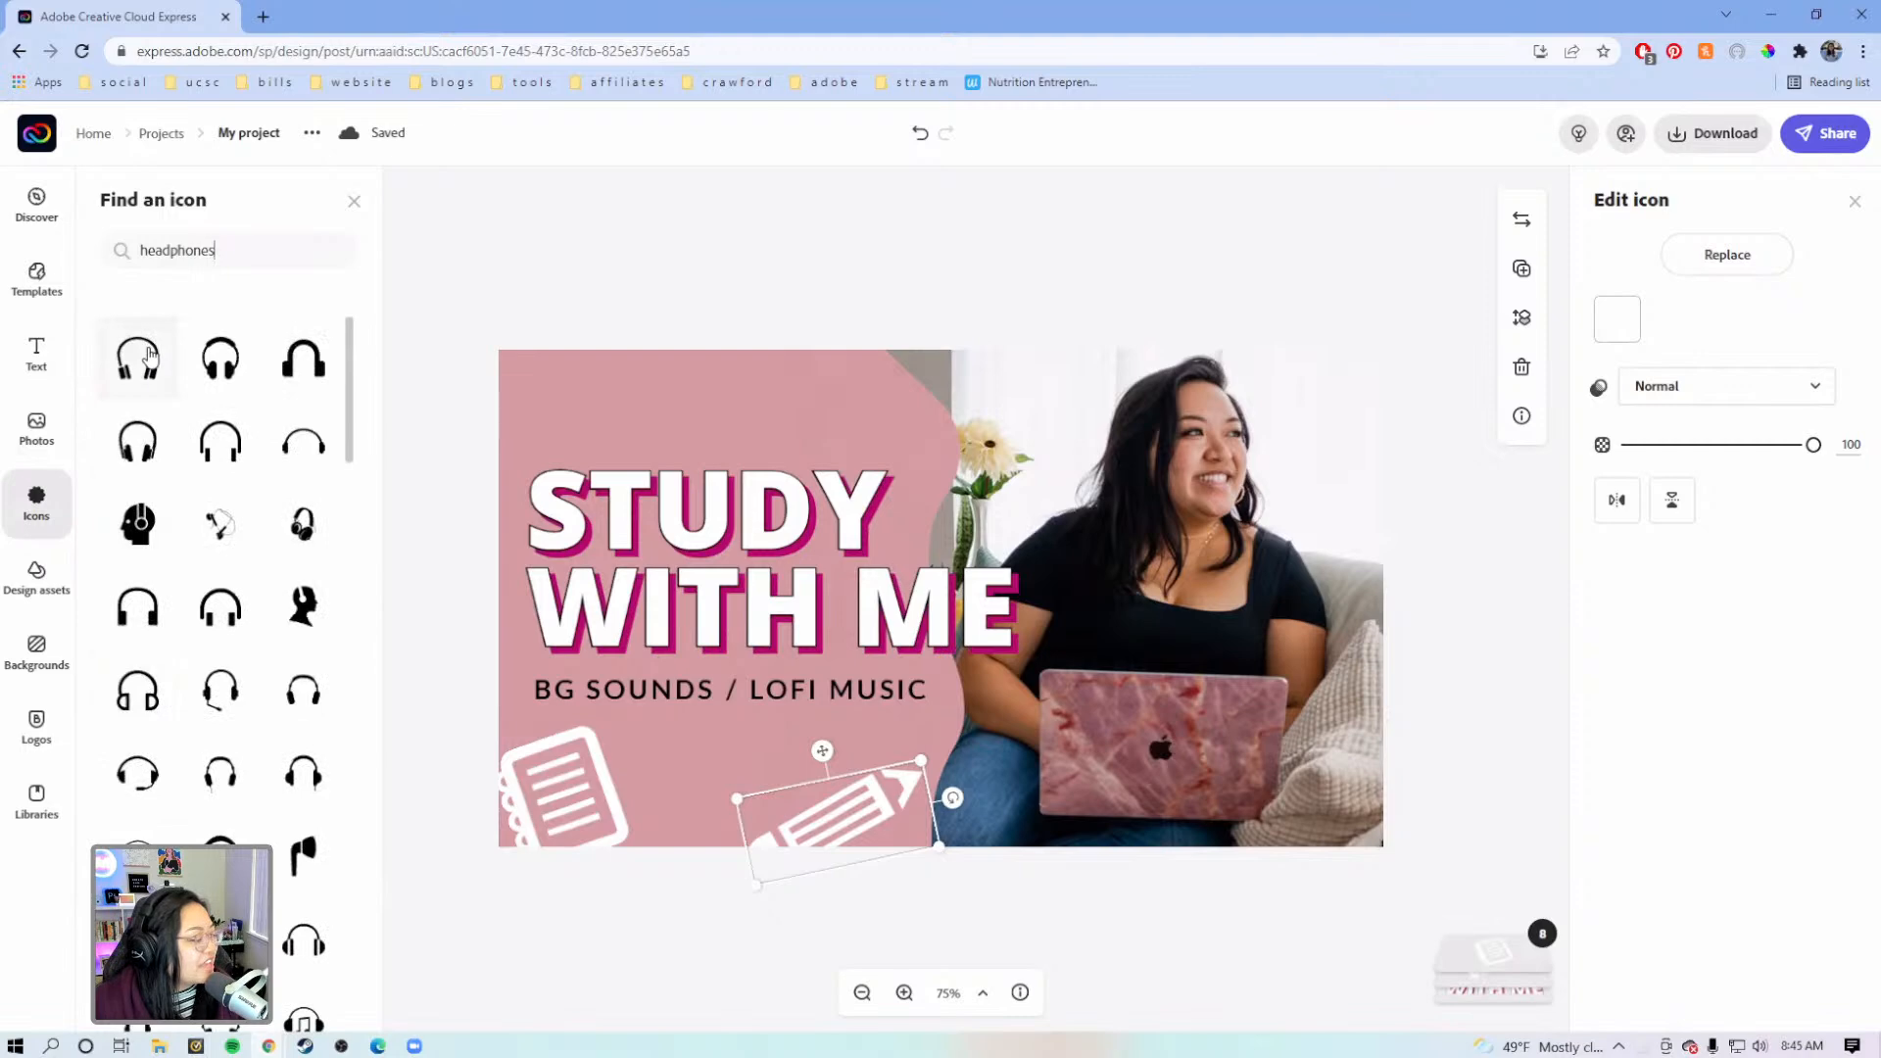
pyautogui.click(148, 355)
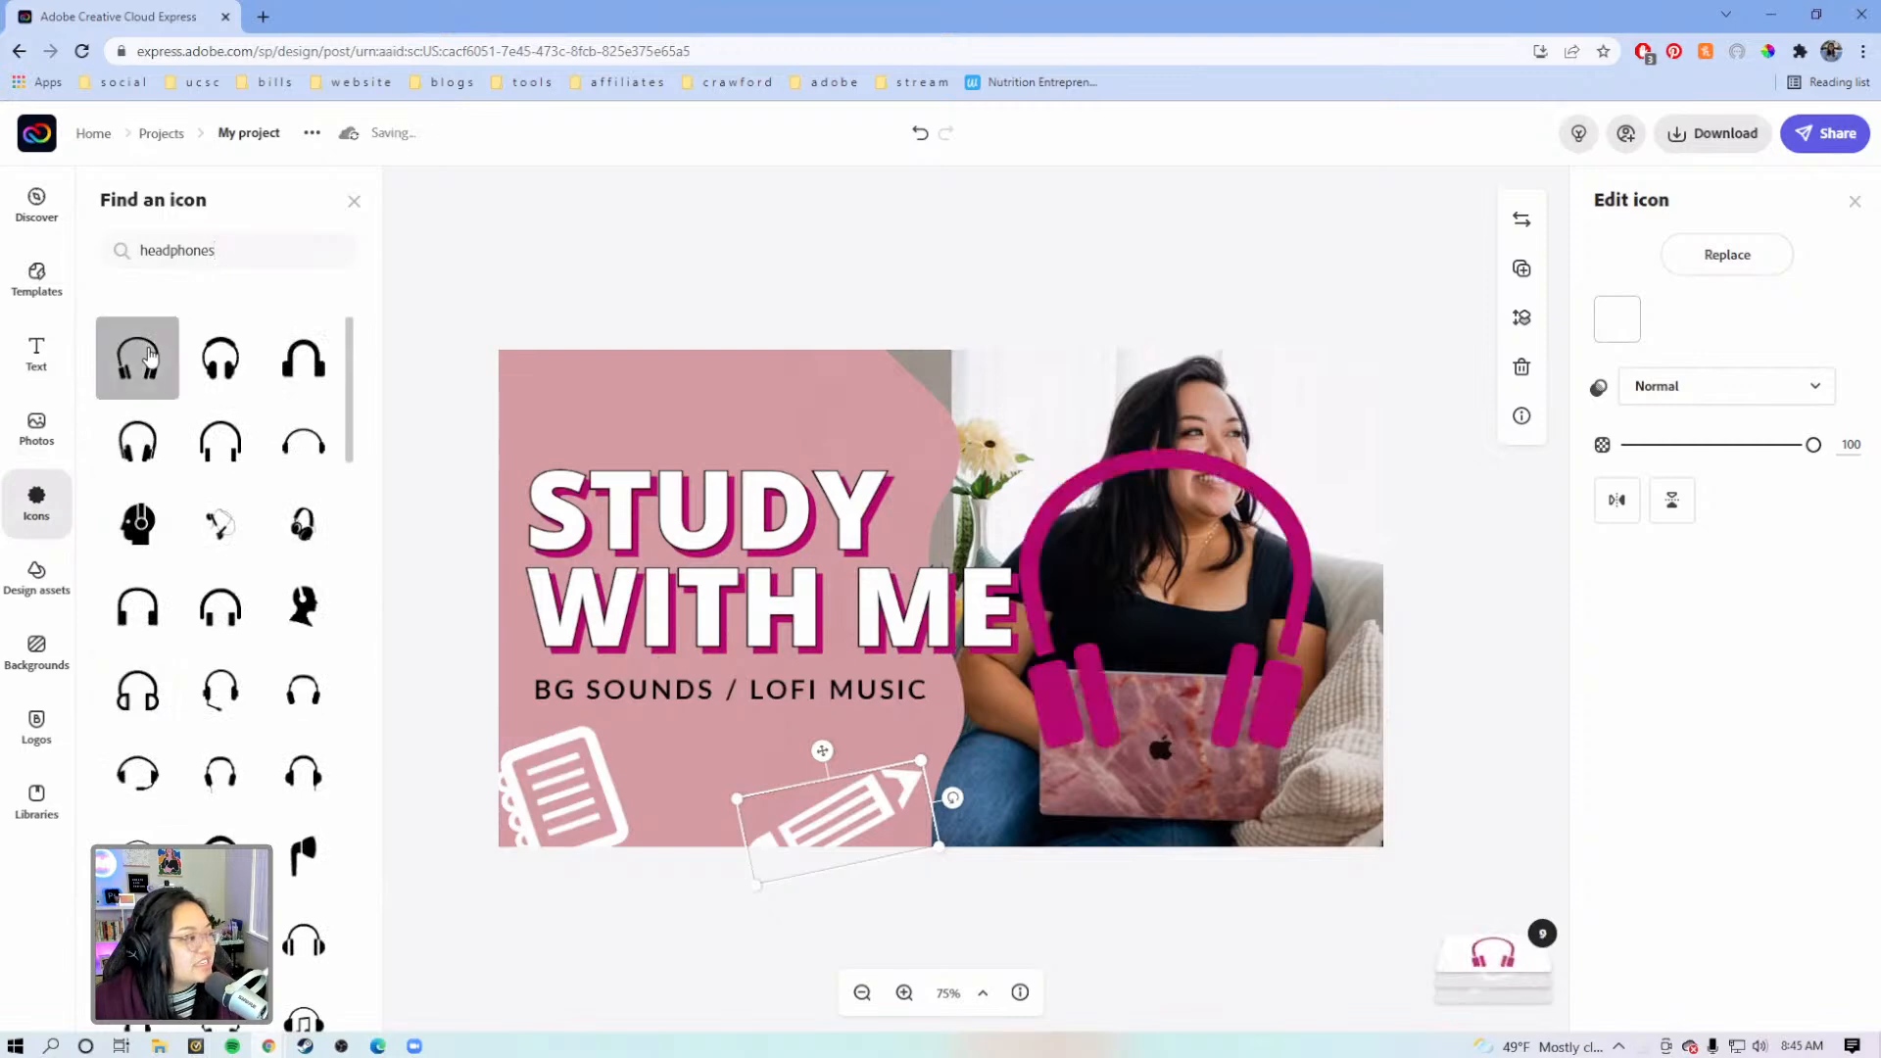
# Colour the headphones icon white and place it small and tilted at the pink area's upper edge, its band running off the canvas
pyautogui.click(1619, 319)
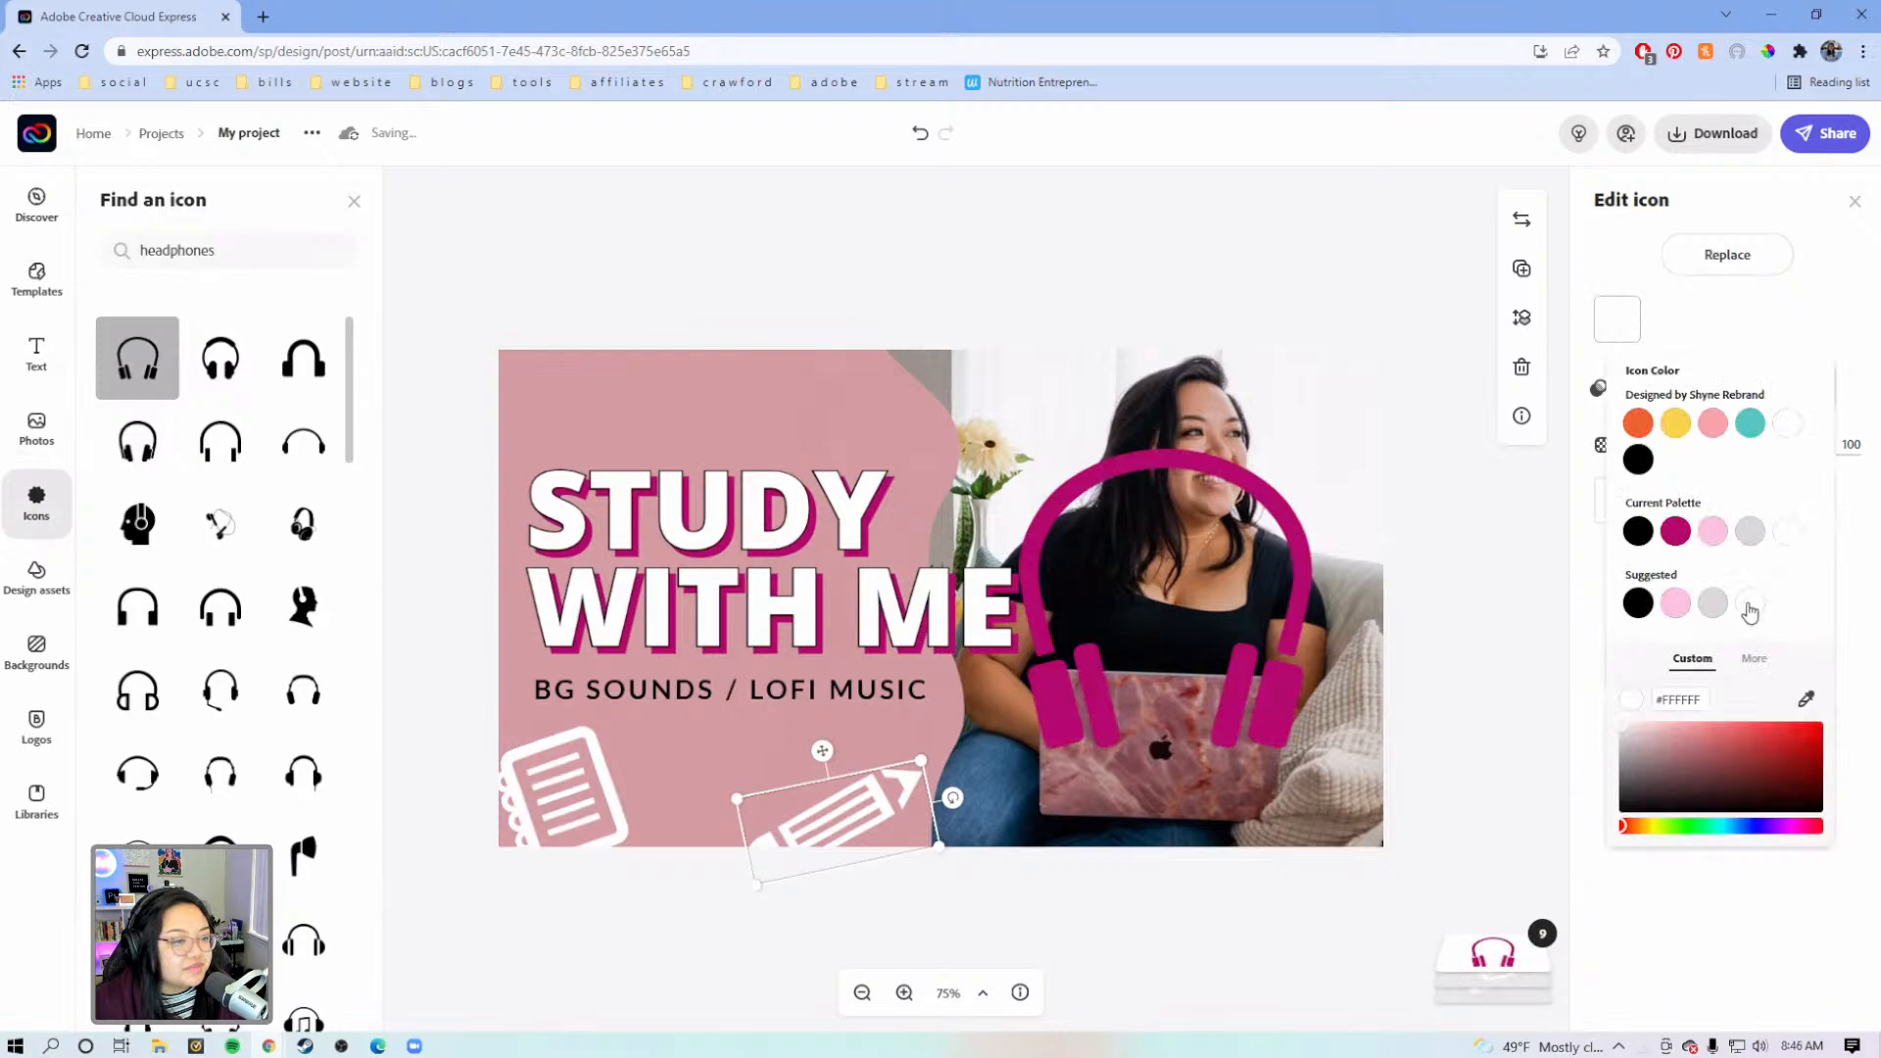
pyautogui.click(1302, 580)
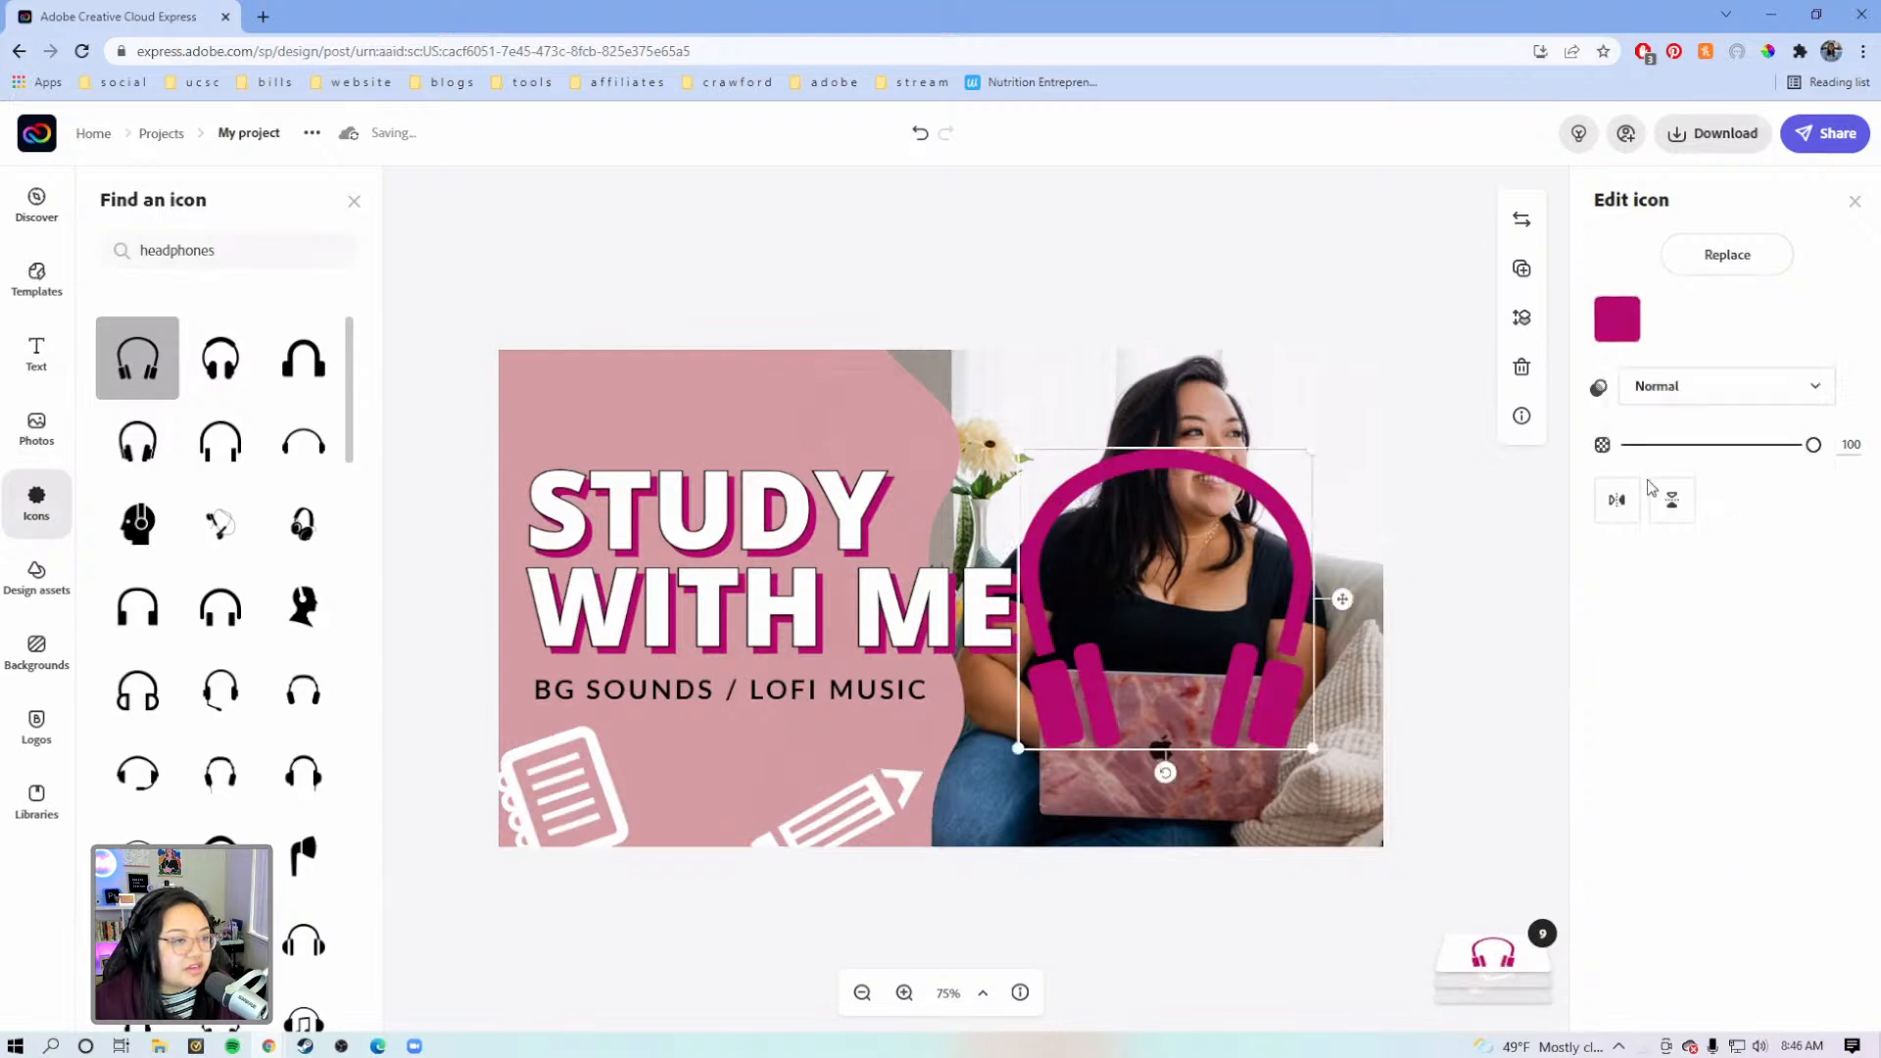
pyautogui.click(1619, 323)
pyautogui.click(1788, 530)
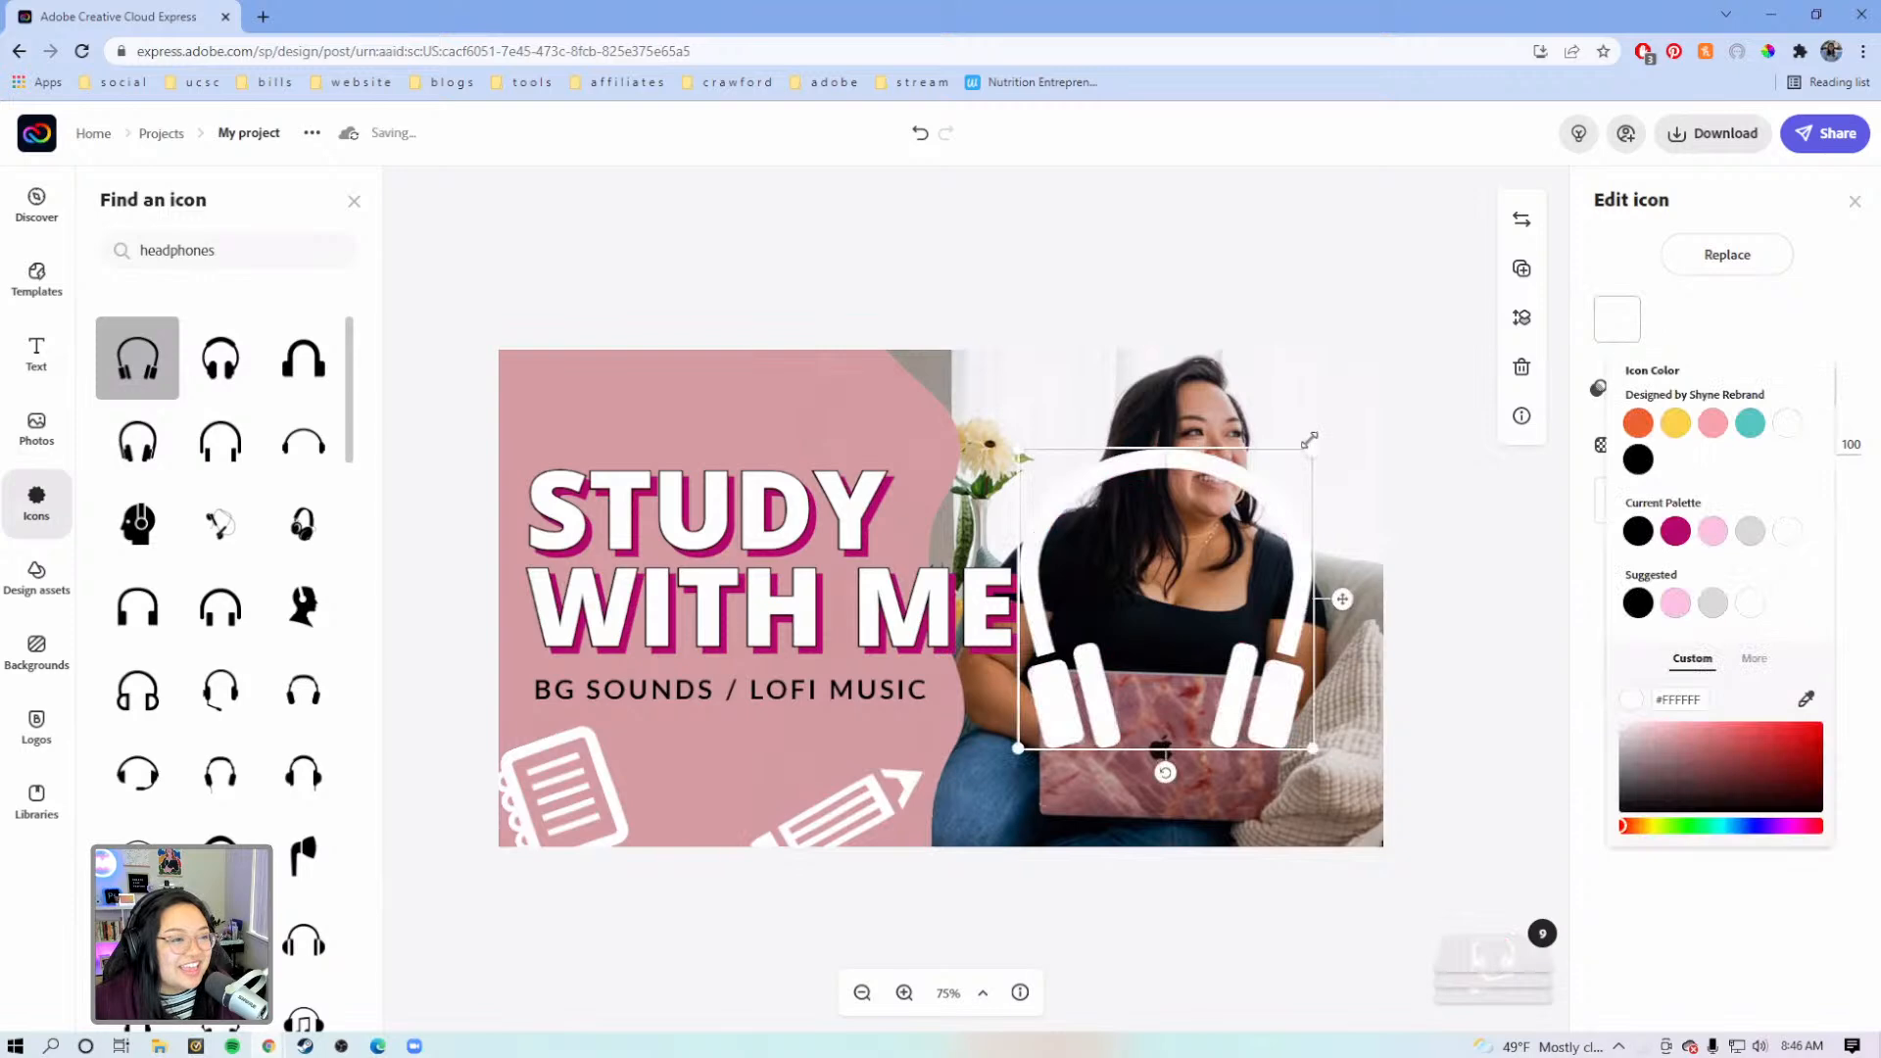
pyautogui.moveTo(1257, 501); pyautogui.dragTo(792, 341)
pyautogui.moveTo(735, 468); pyautogui.dragTo(854, 340)
# Enlarge the STUDY WITH ME title slightly upward and widen the BG SOUNDS / LOFI MUSIC subtitle beneath it
pyautogui.click(679, 525)
pyautogui.moveTo(519, 464); pyautogui.dragTo(560, 478)
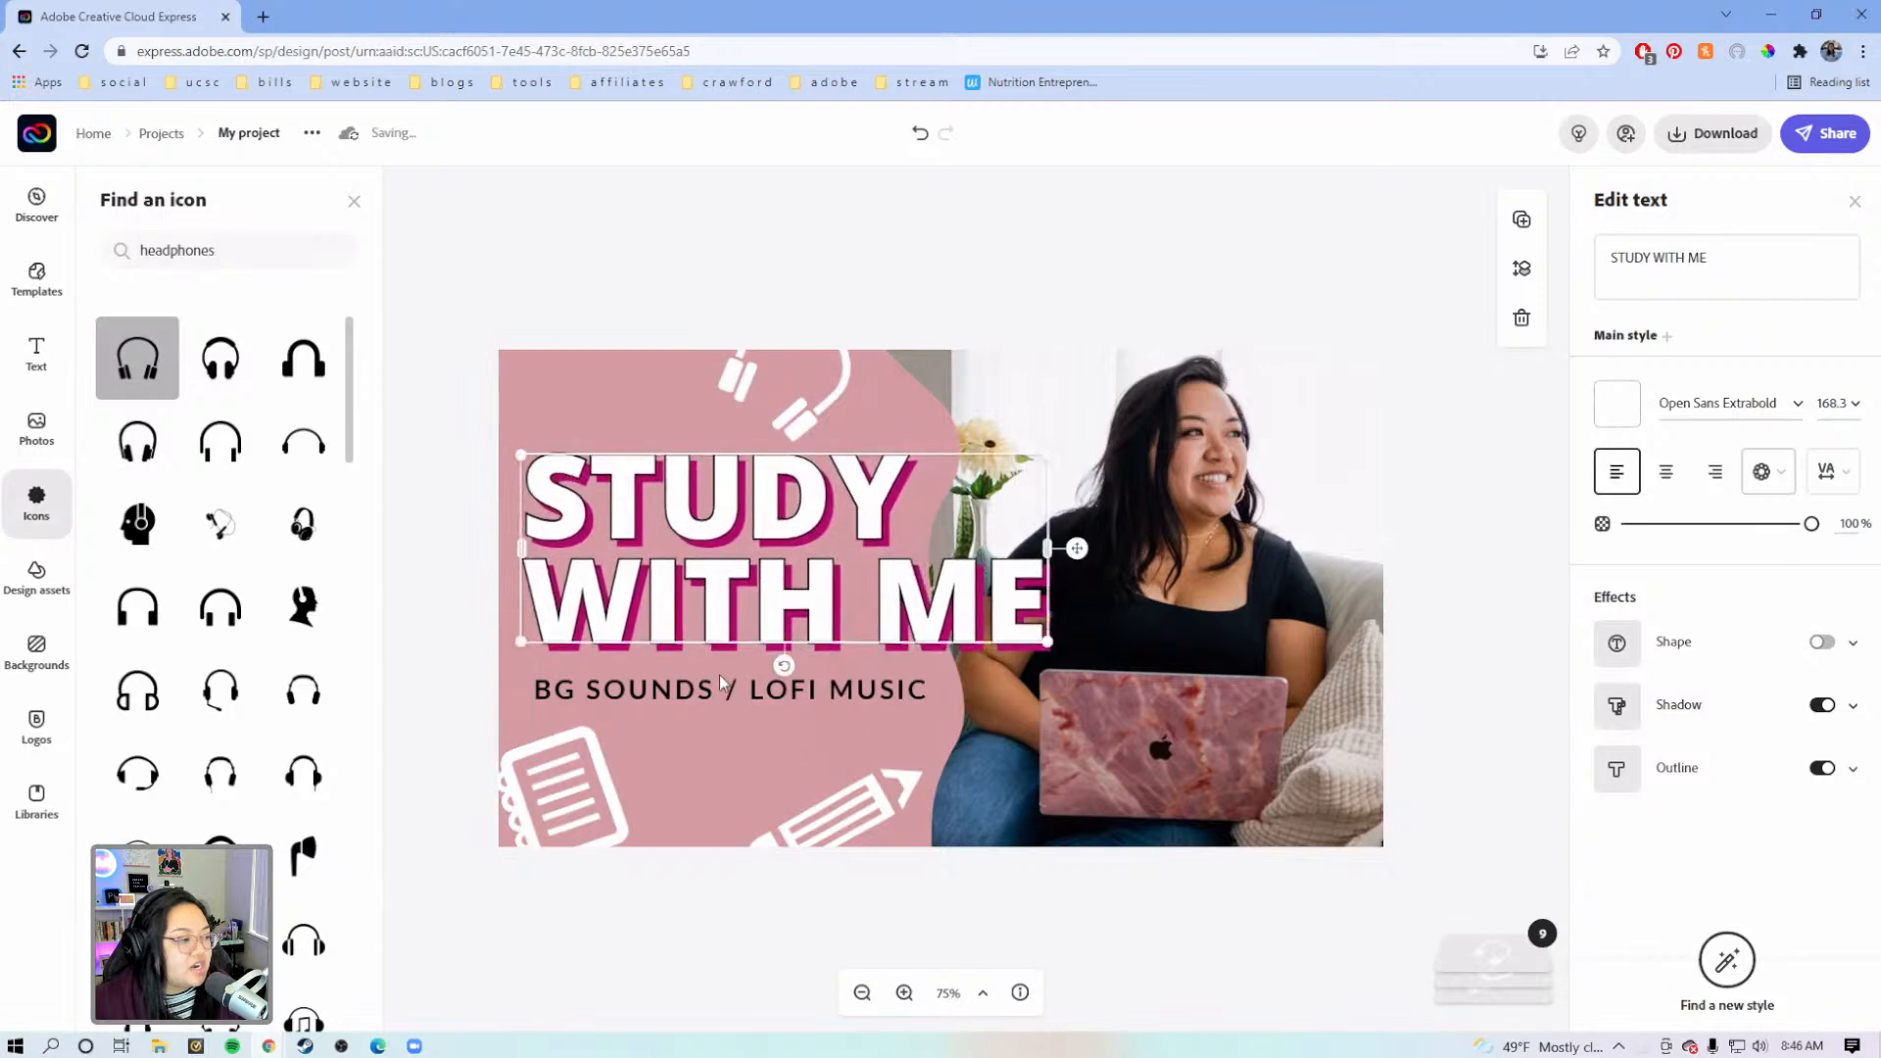
pyautogui.click(693, 698)
pyautogui.moveTo(828, 698); pyautogui.dragTo(881, 698)
pyautogui.moveTo(579, 676); pyautogui.dragTo(542, 676)
# Enlarge the pencil icon past the pink area's edge and move the notebook icon rightward so its spiral binding shows fully
pyautogui.click(548, 787)
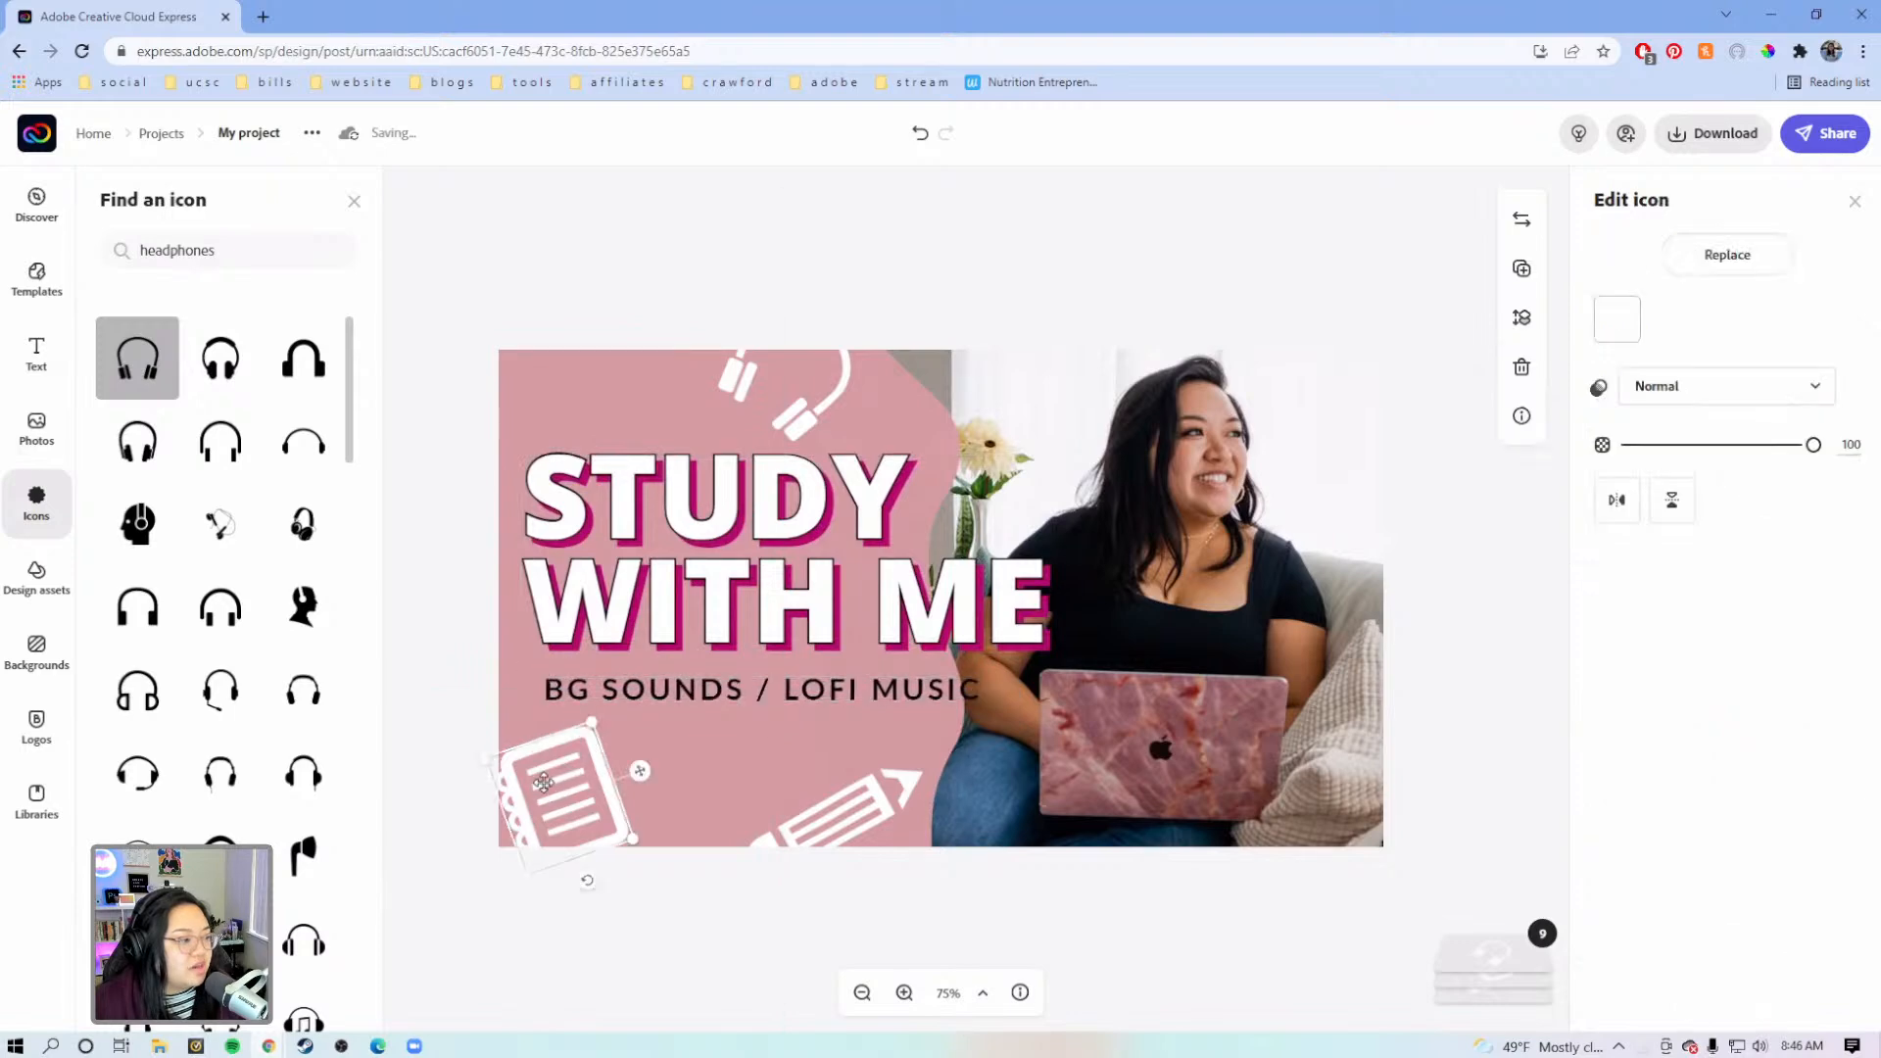
pyautogui.moveTo(539, 784); pyautogui.dragTo(525, 780)
pyautogui.click(851, 816)
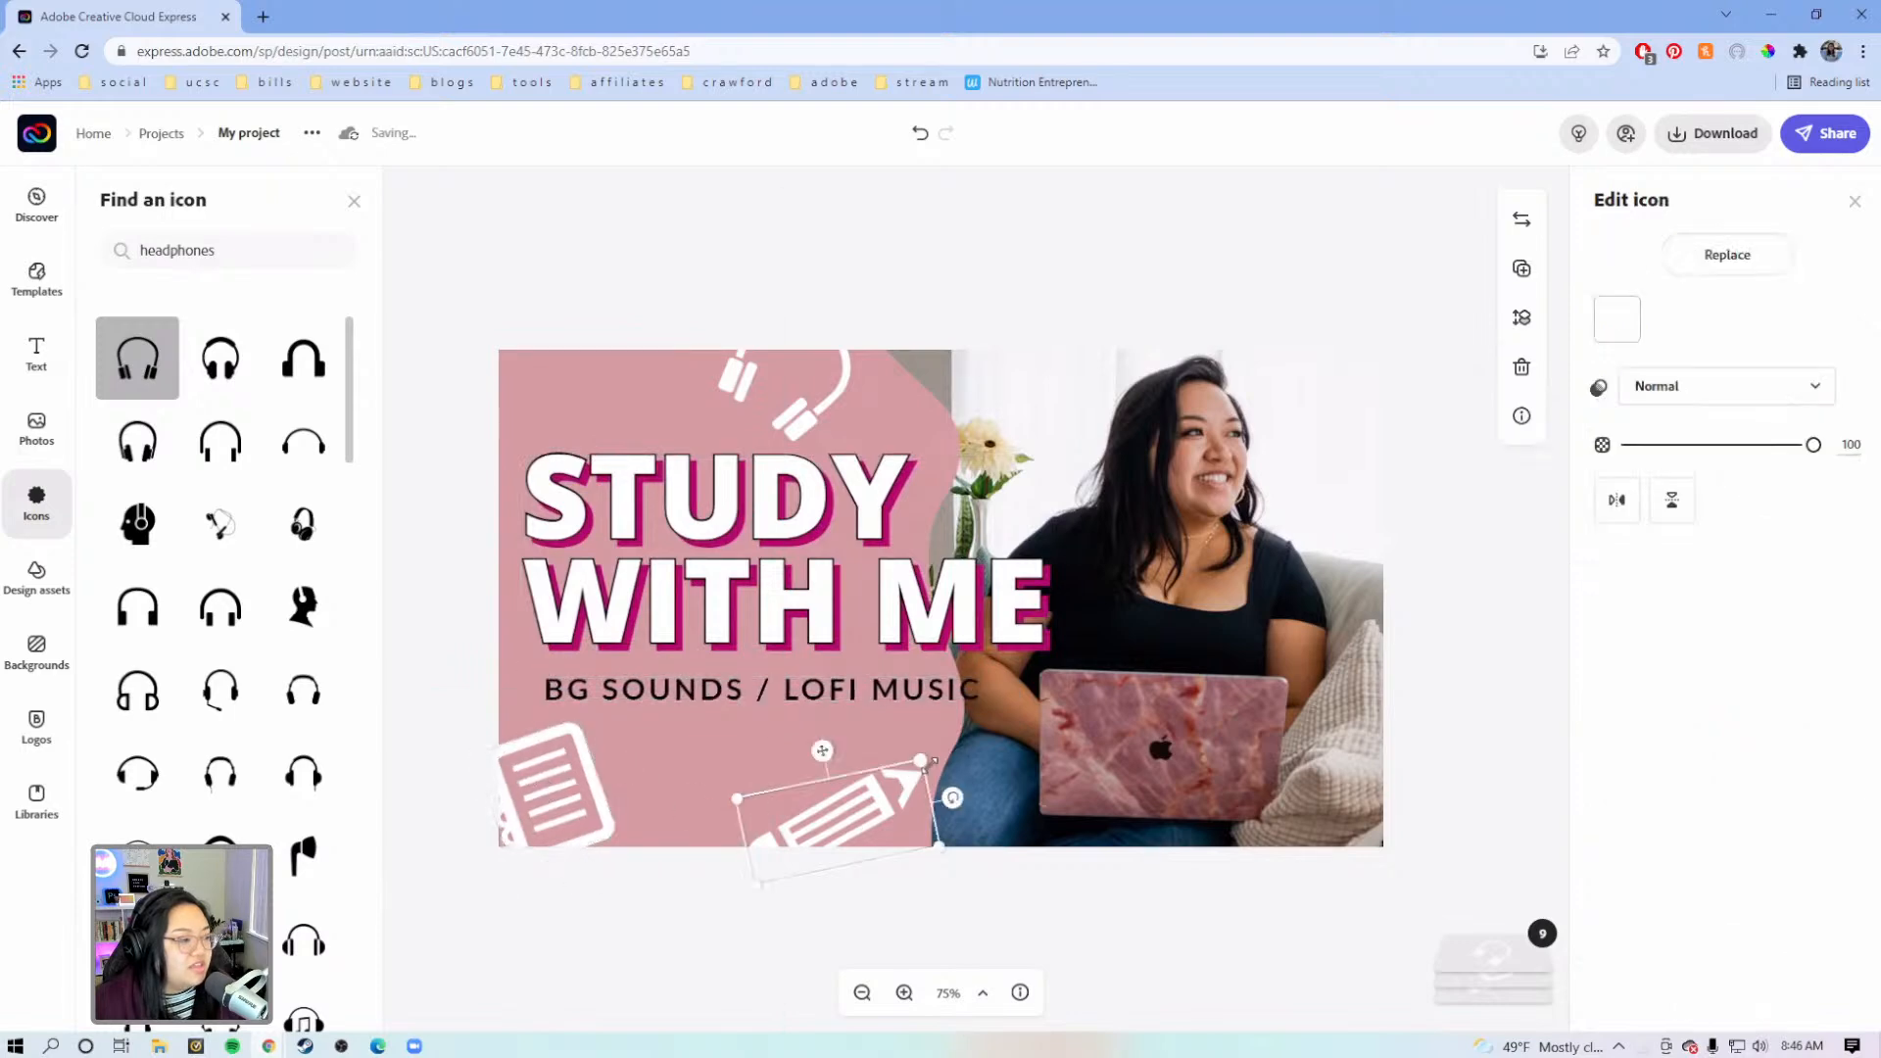
pyautogui.moveTo(921, 762)
pyautogui.mouseDown()
pyautogui.moveTo(963, 729)
pyautogui.moveTo(907, 794)
pyautogui.mouseUp()
pyautogui.moveTo(562, 788); pyautogui.dragTo(616, 784)
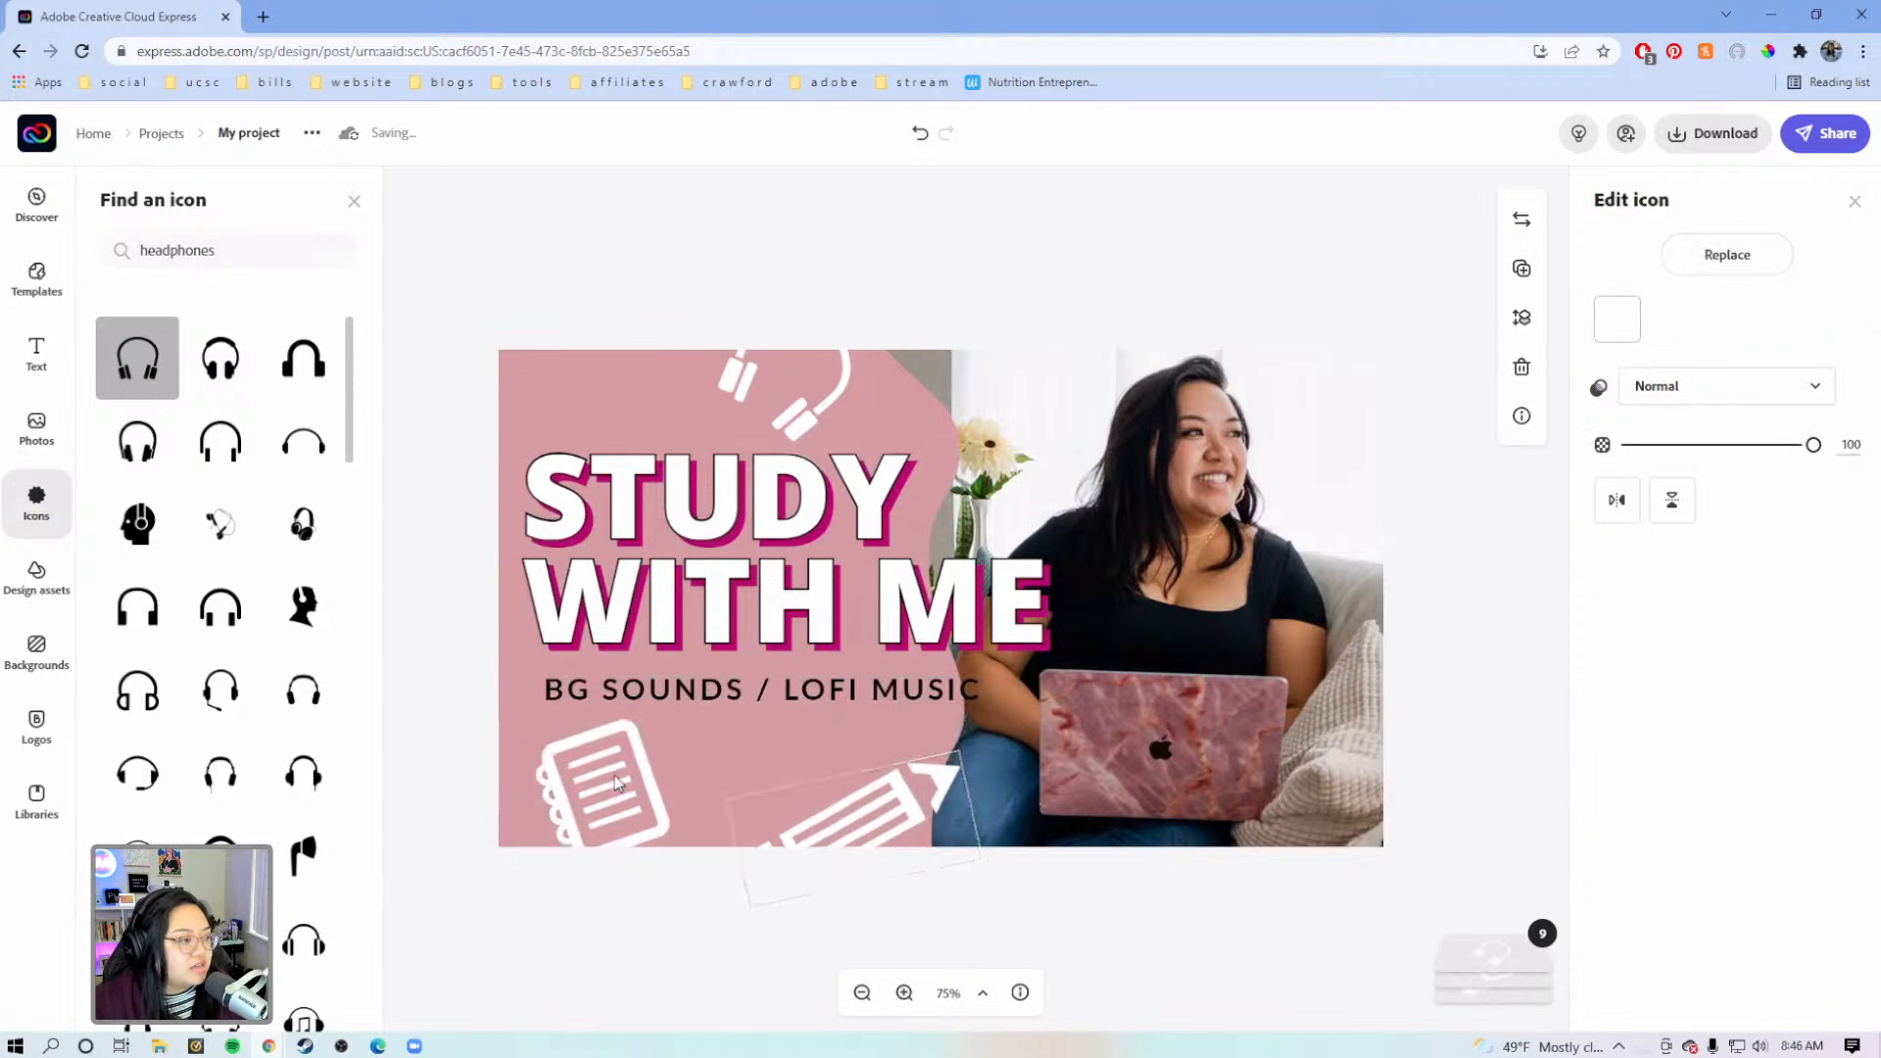
pyautogui.click(425, 698)
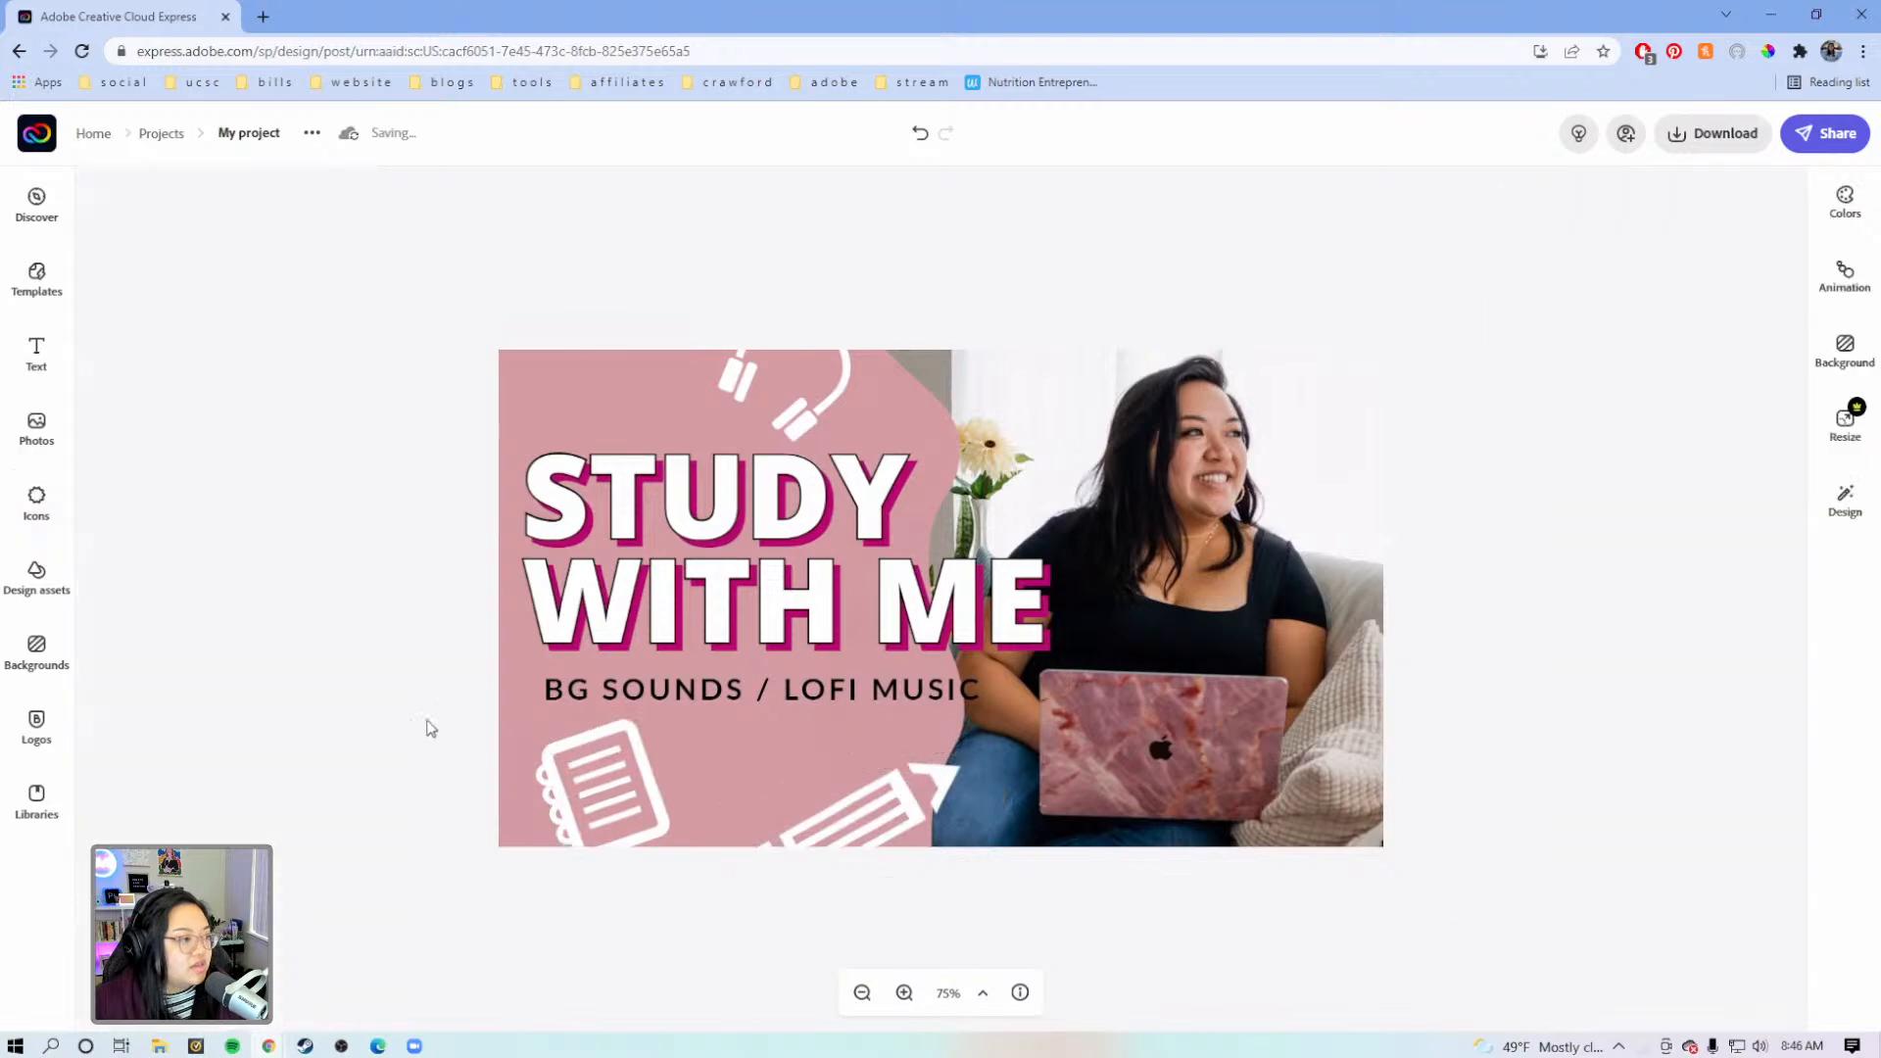
# Rotate the notebook icon slightly and move it a little down and back toward the thumbnail's lower-left corner
pyautogui.click(579, 790)
pyautogui.moveTo(630, 870); pyautogui.dragTo(637, 868)
pyautogui.moveTo(585, 789); pyautogui.dragTo(581, 797)
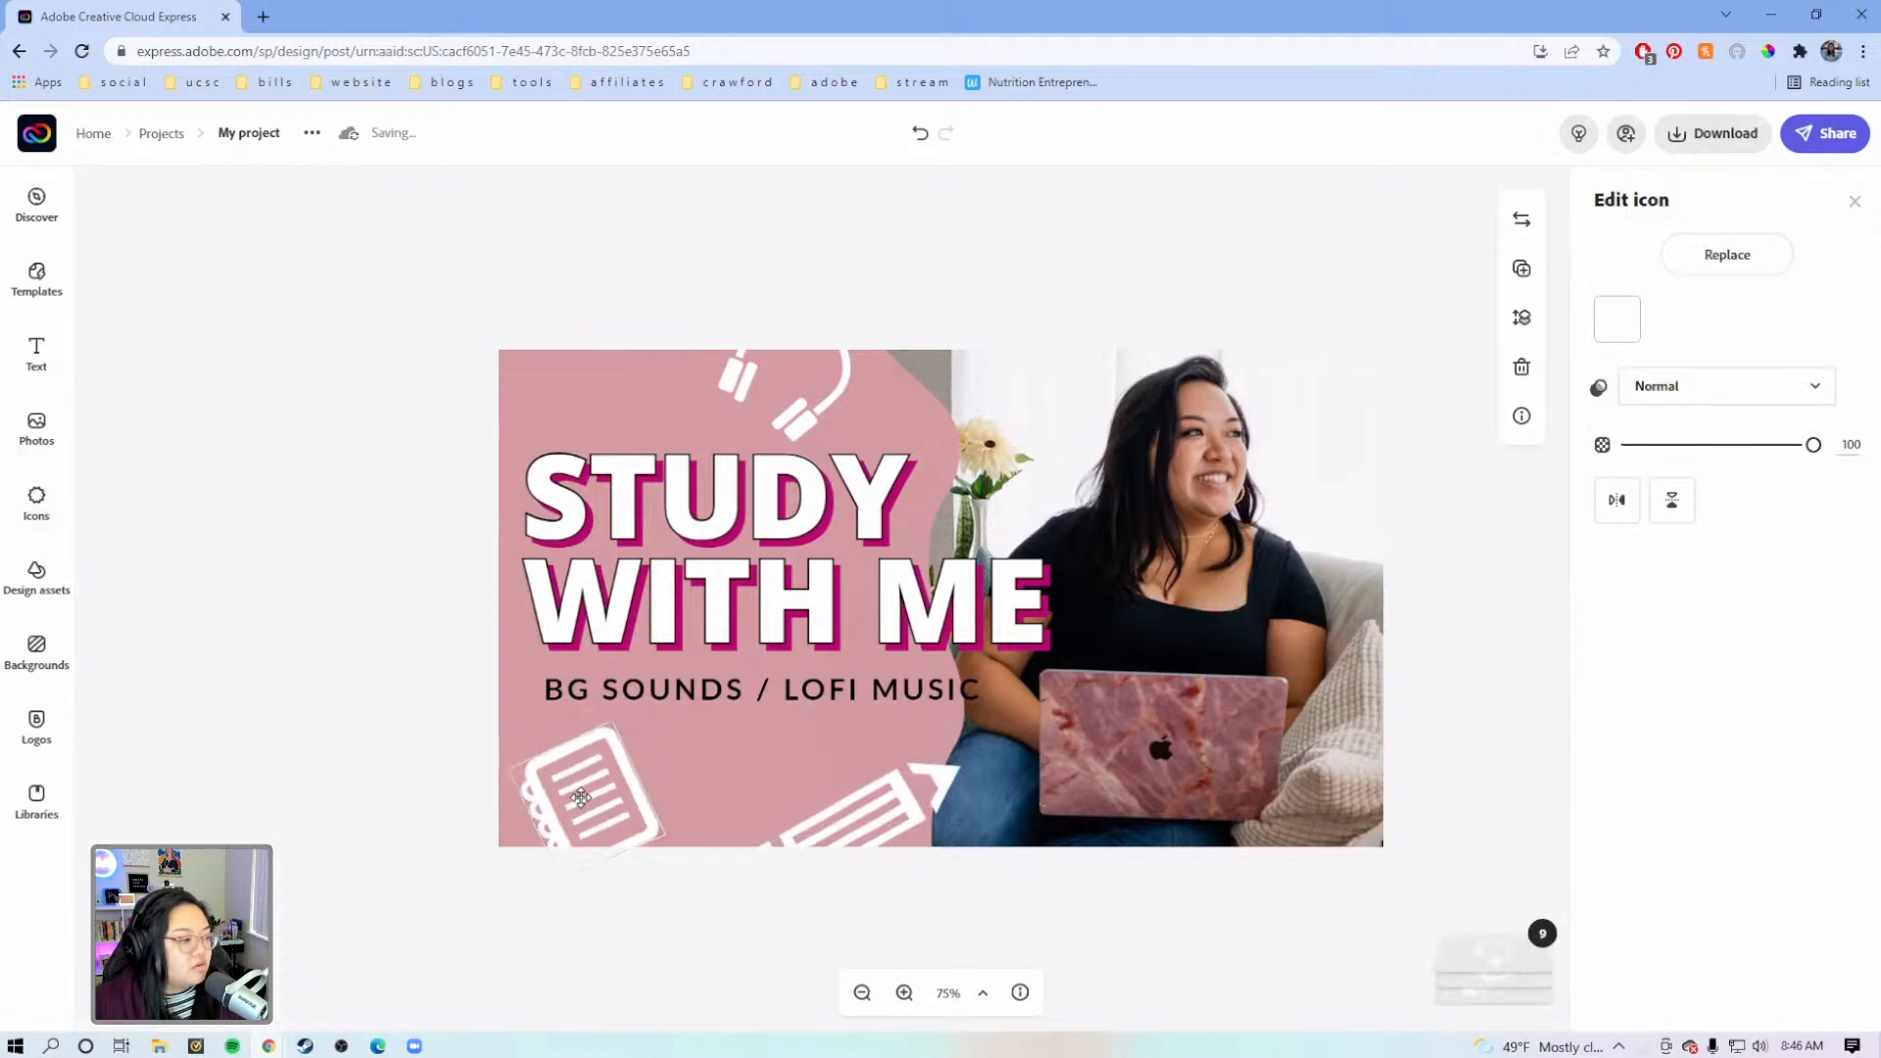
pyautogui.click(843, 960)
pyautogui.click(877, 815)
pyautogui.click(882, 882)
# Check the thumbnail's legibility at reduced sizes down to 10%, and return the view to 50%
pyautogui.click(862, 992)
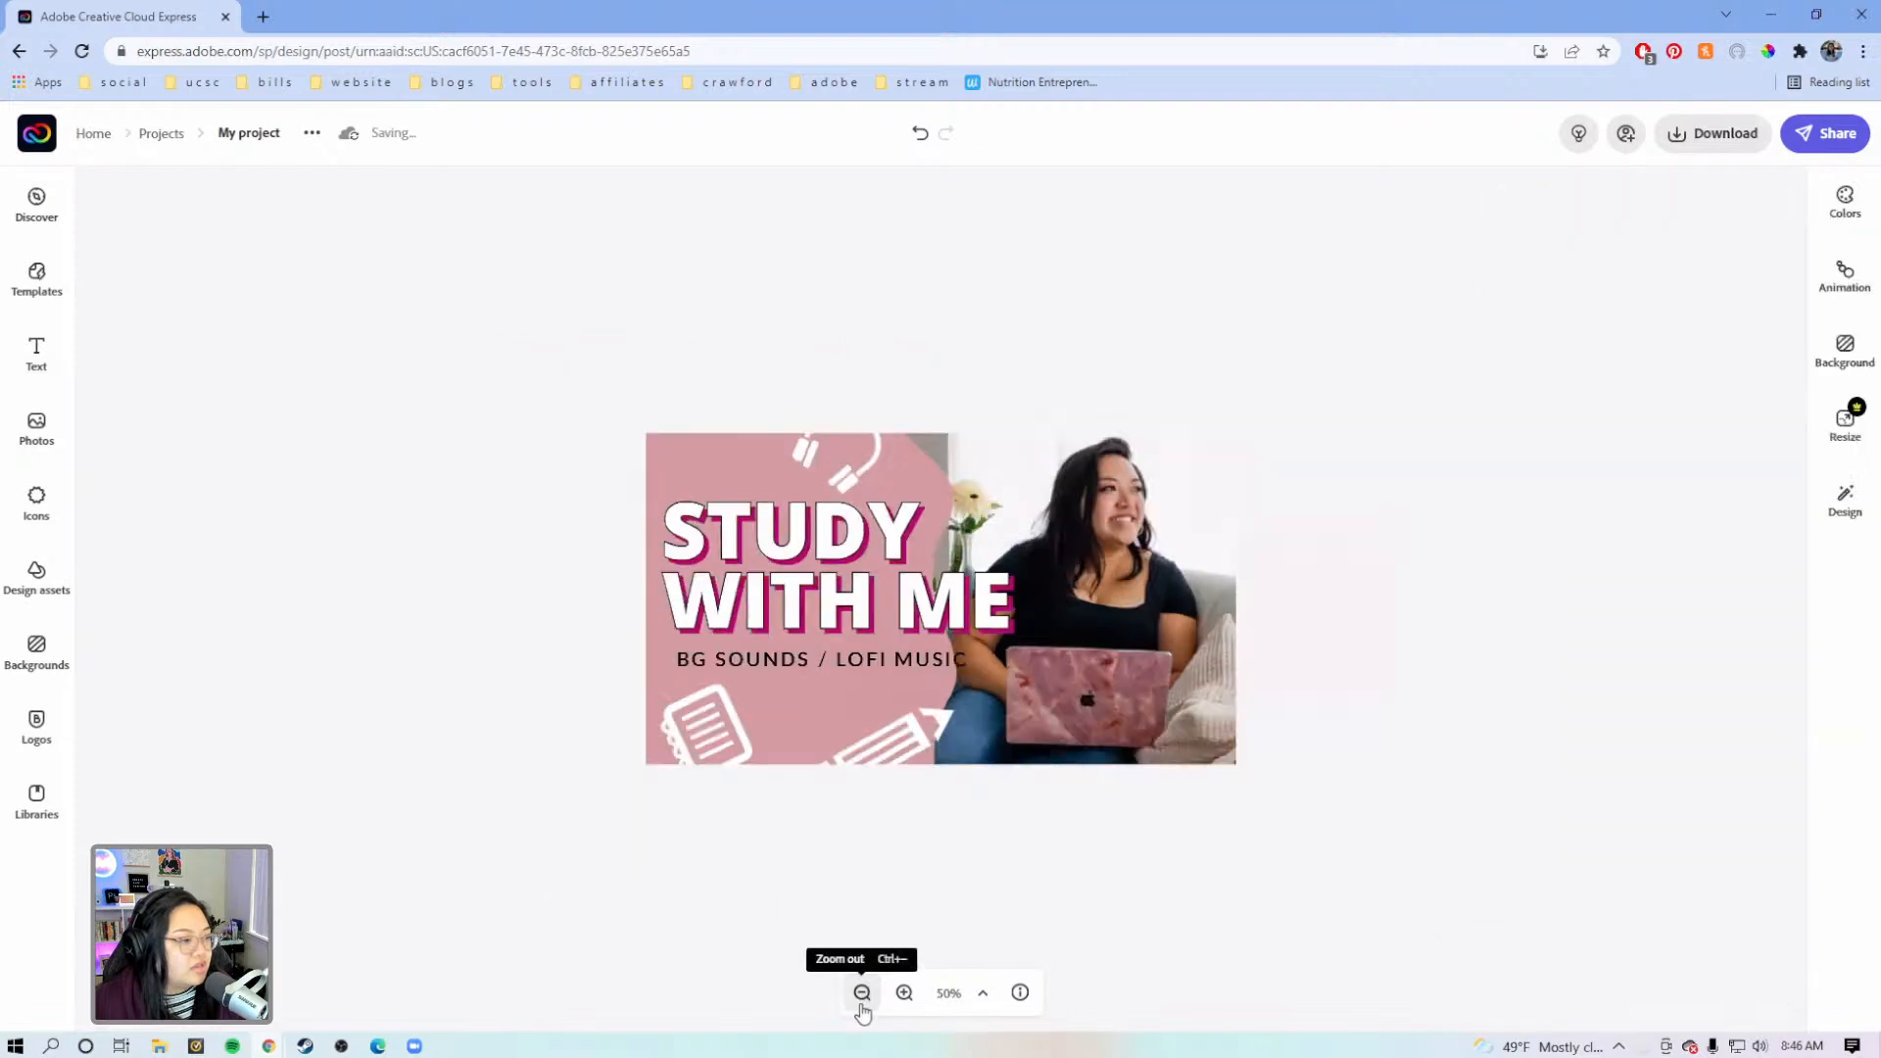
pyautogui.click(862, 993)
pyautogui.click(862, 992)
pyautogui.click(862, 992)
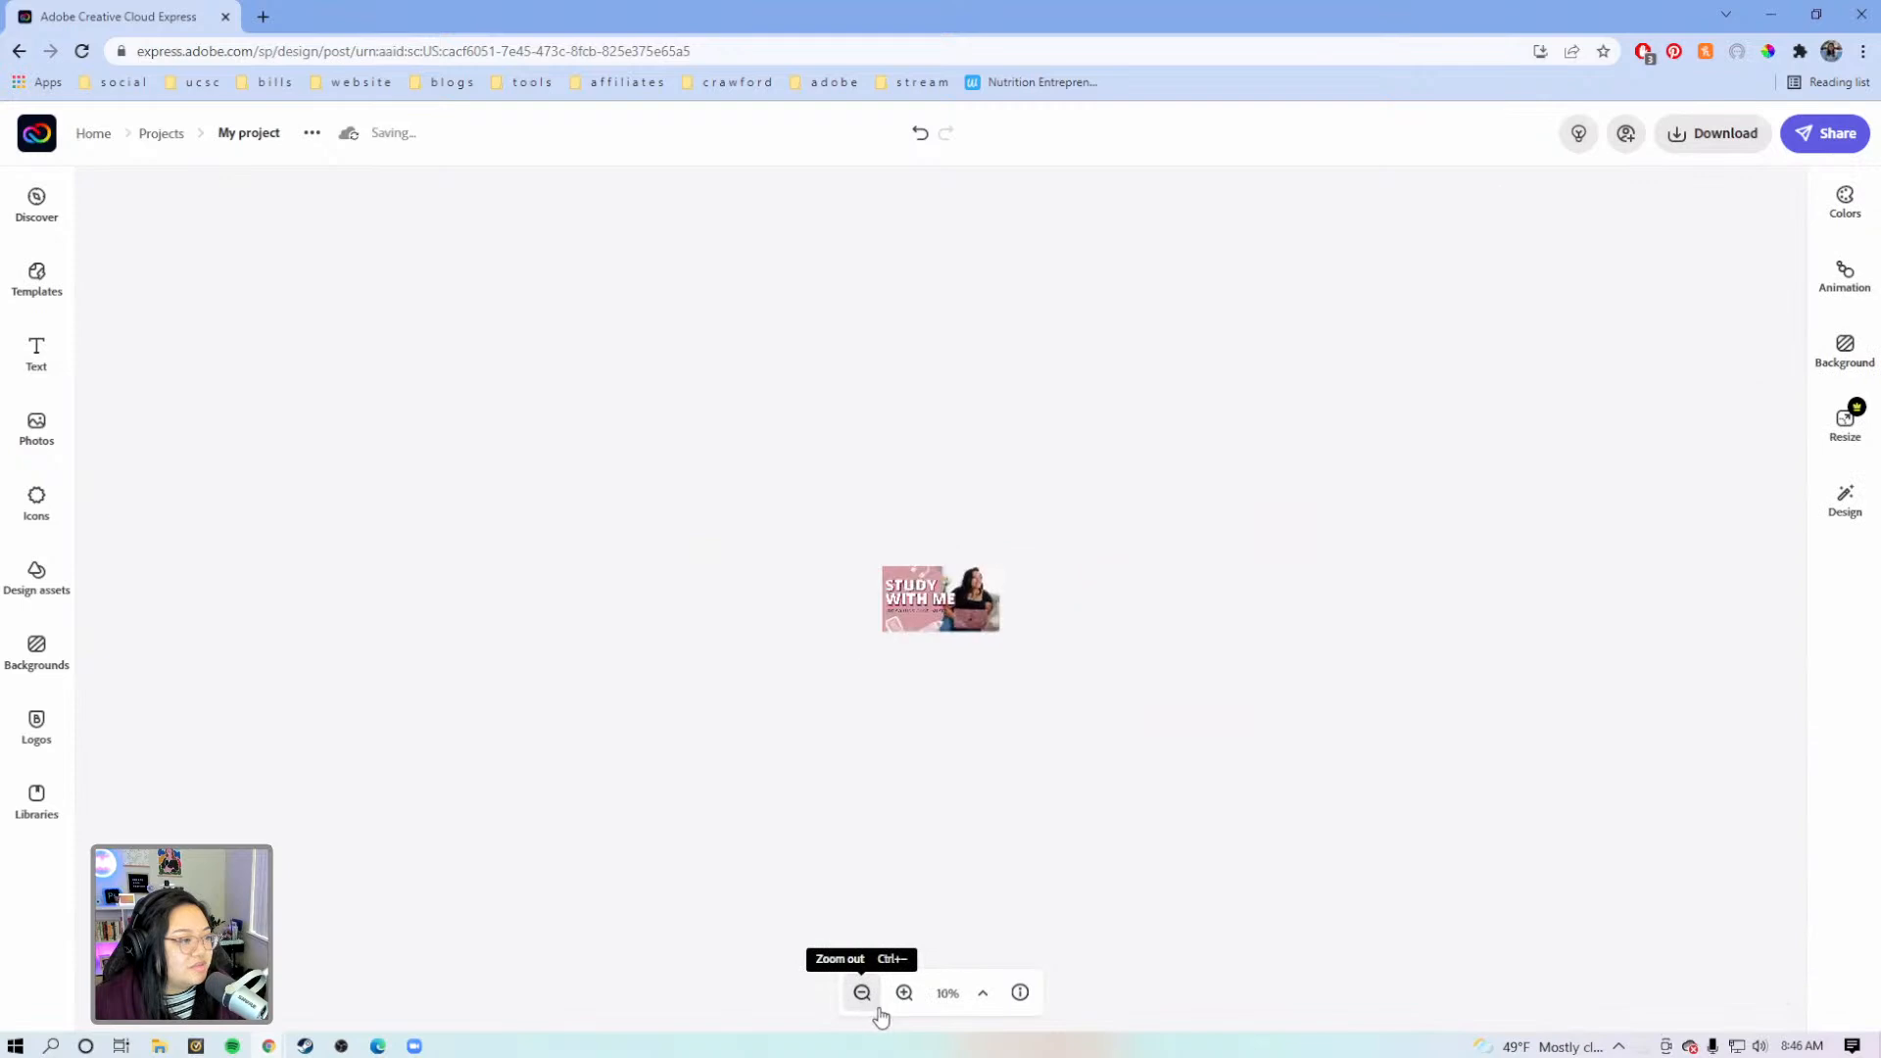
pyautogui.click(904, 993)
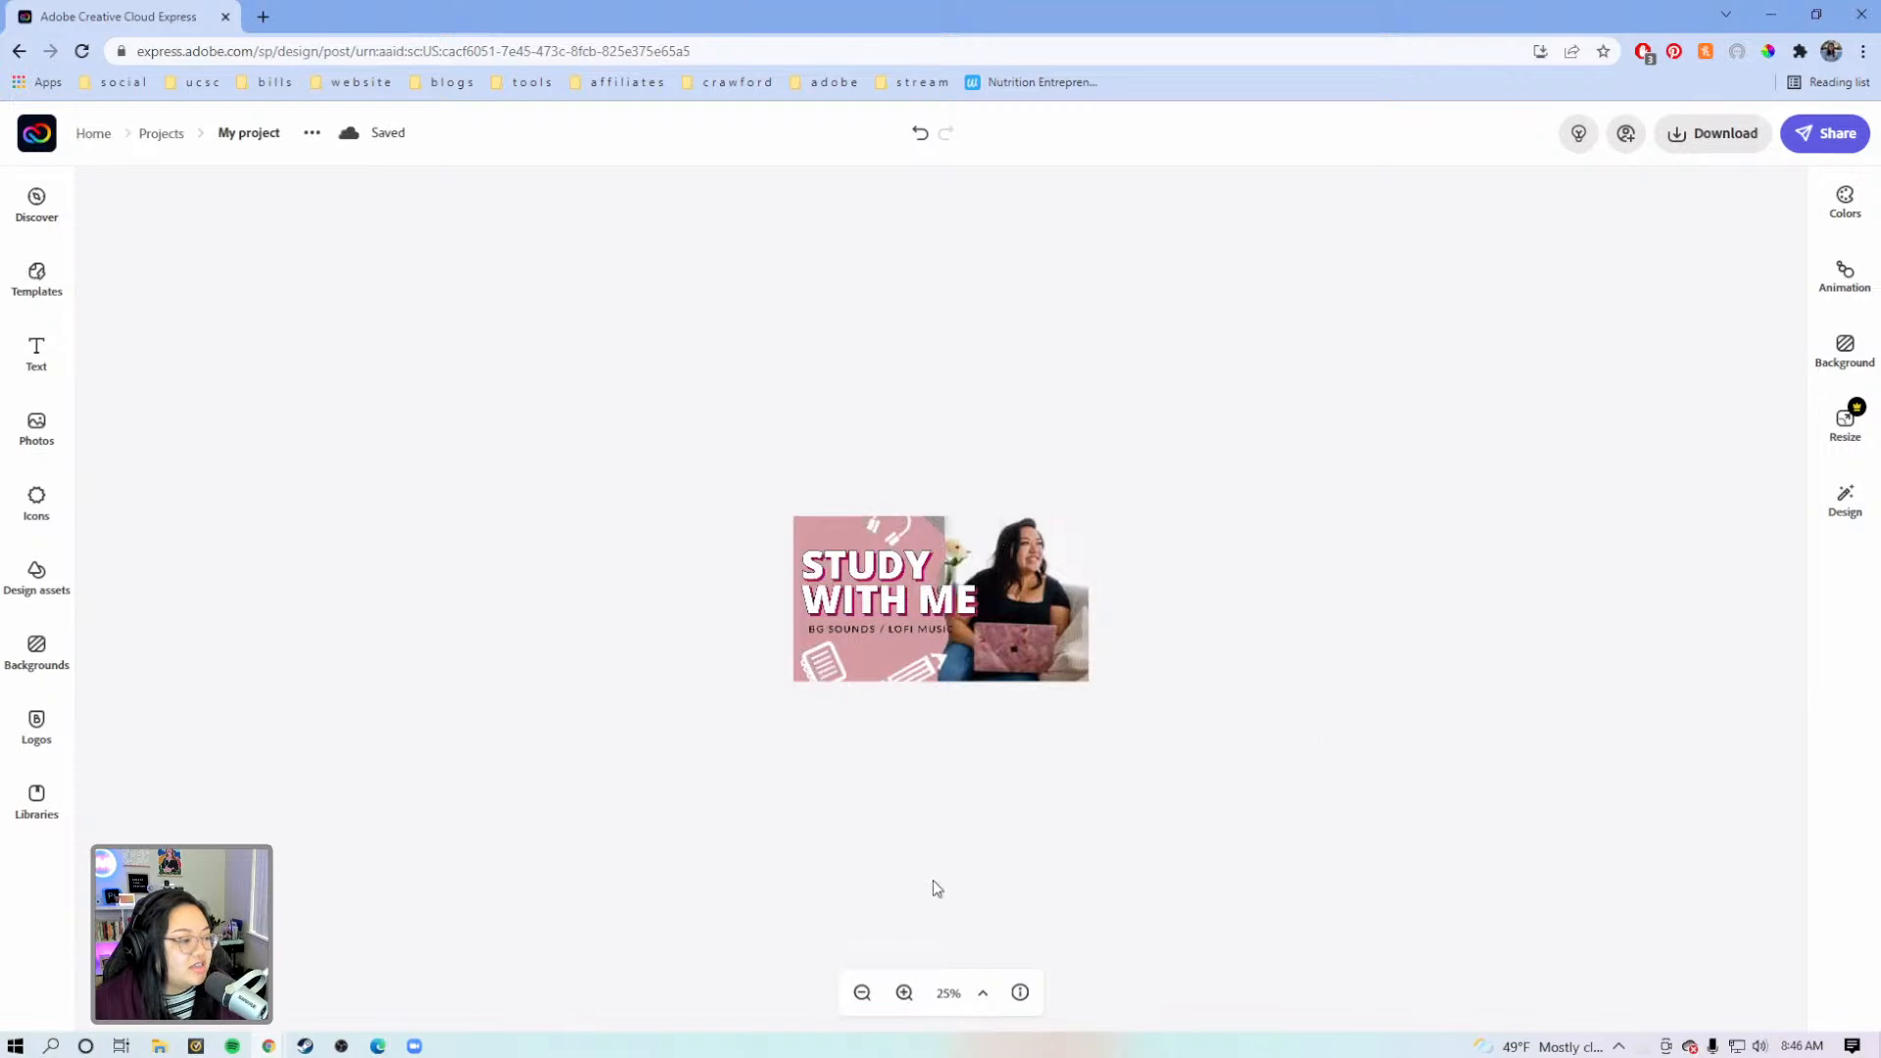
pyautogui.click(904, 992)
# Rotate the headphones icon slightly and shift it left along the thumbnail's upper edge, above the title
pyautogui.click(714, 722)
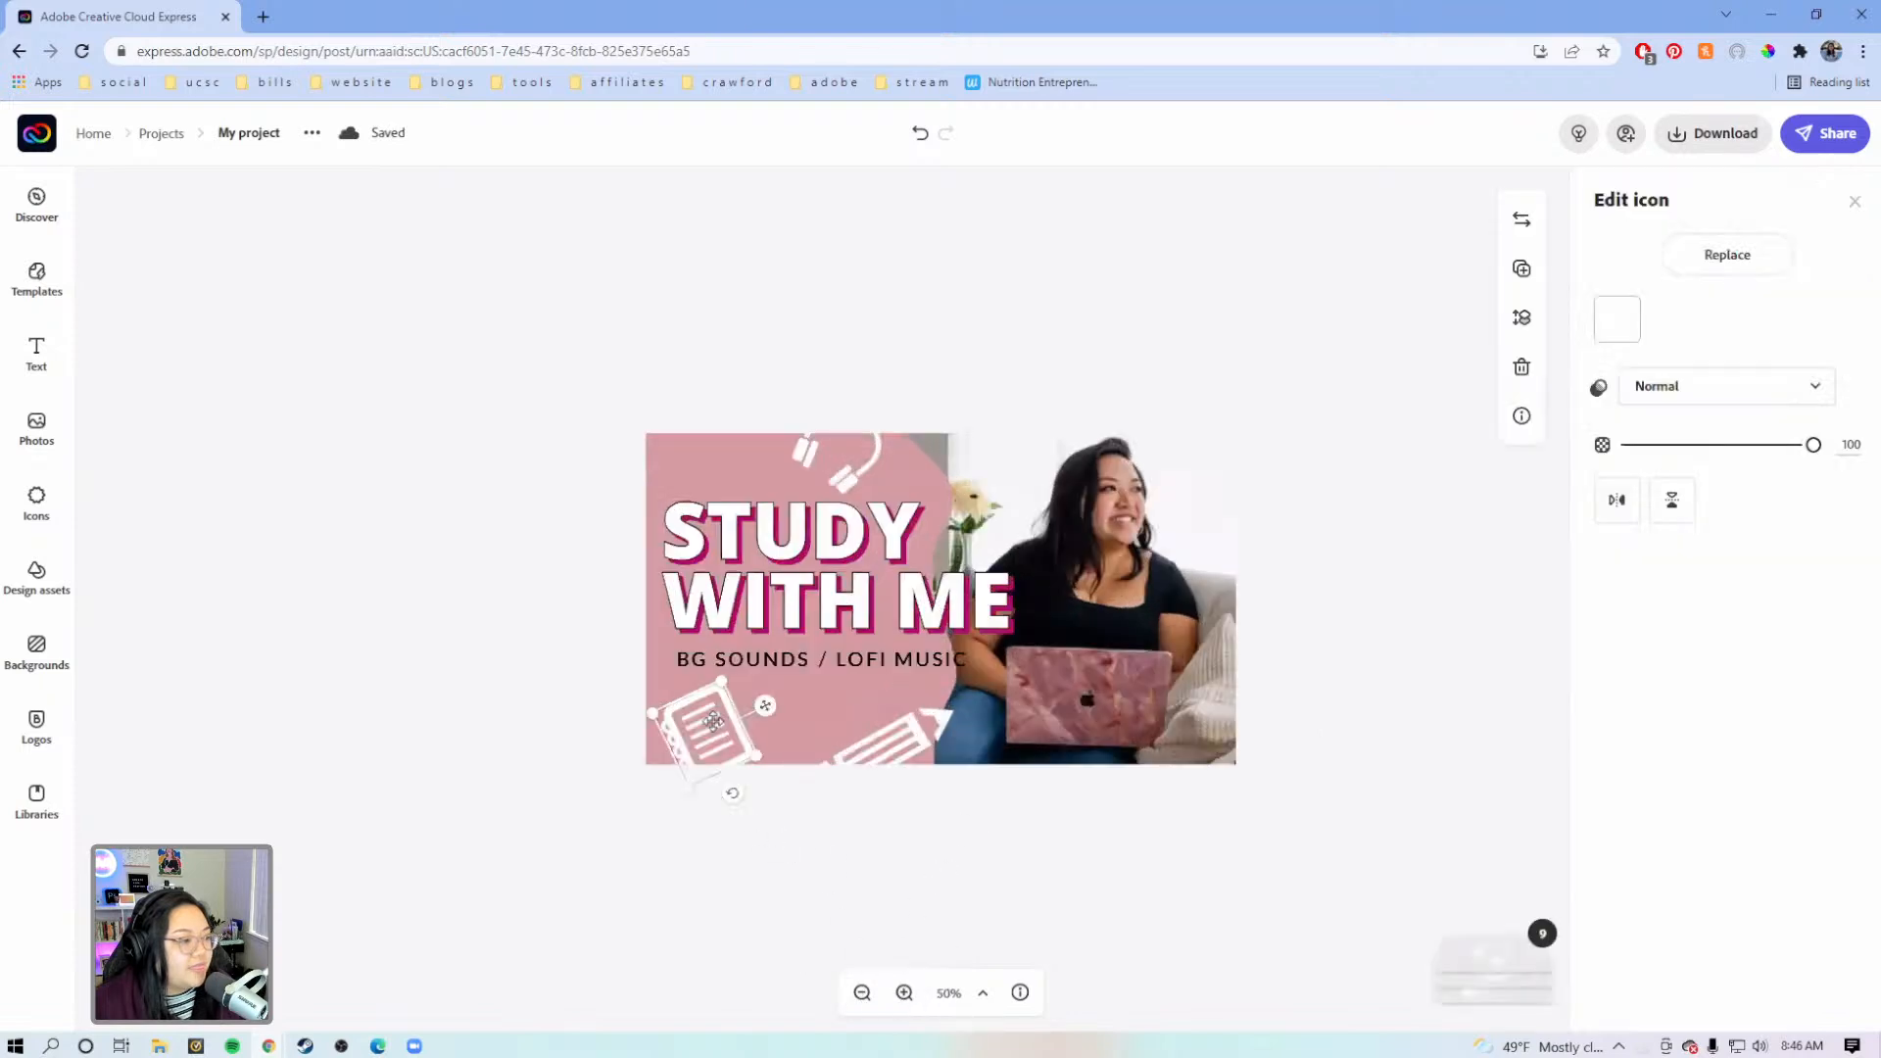
pyautogui.click(828, 458)
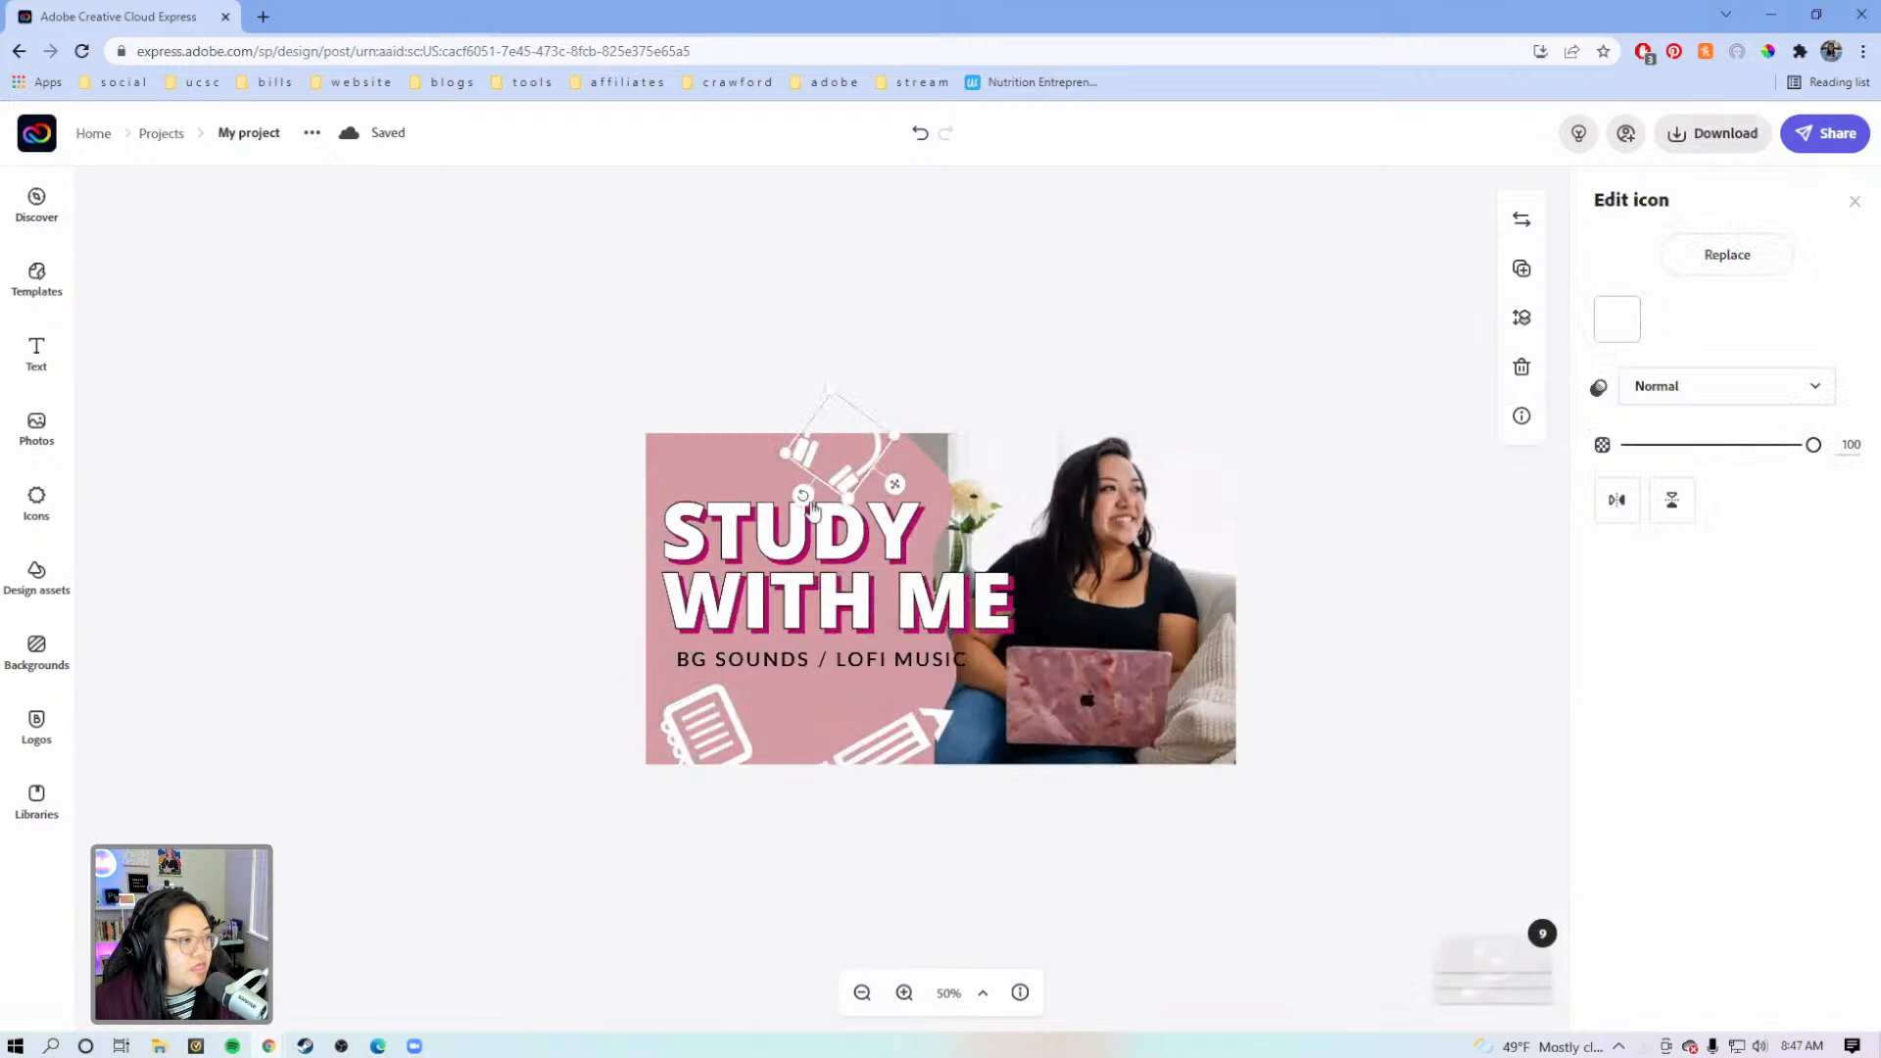
pyautogui.moveTo(808, 510); pyautogui.dragTo(811, 514)
pyautogui.click(907, 395)
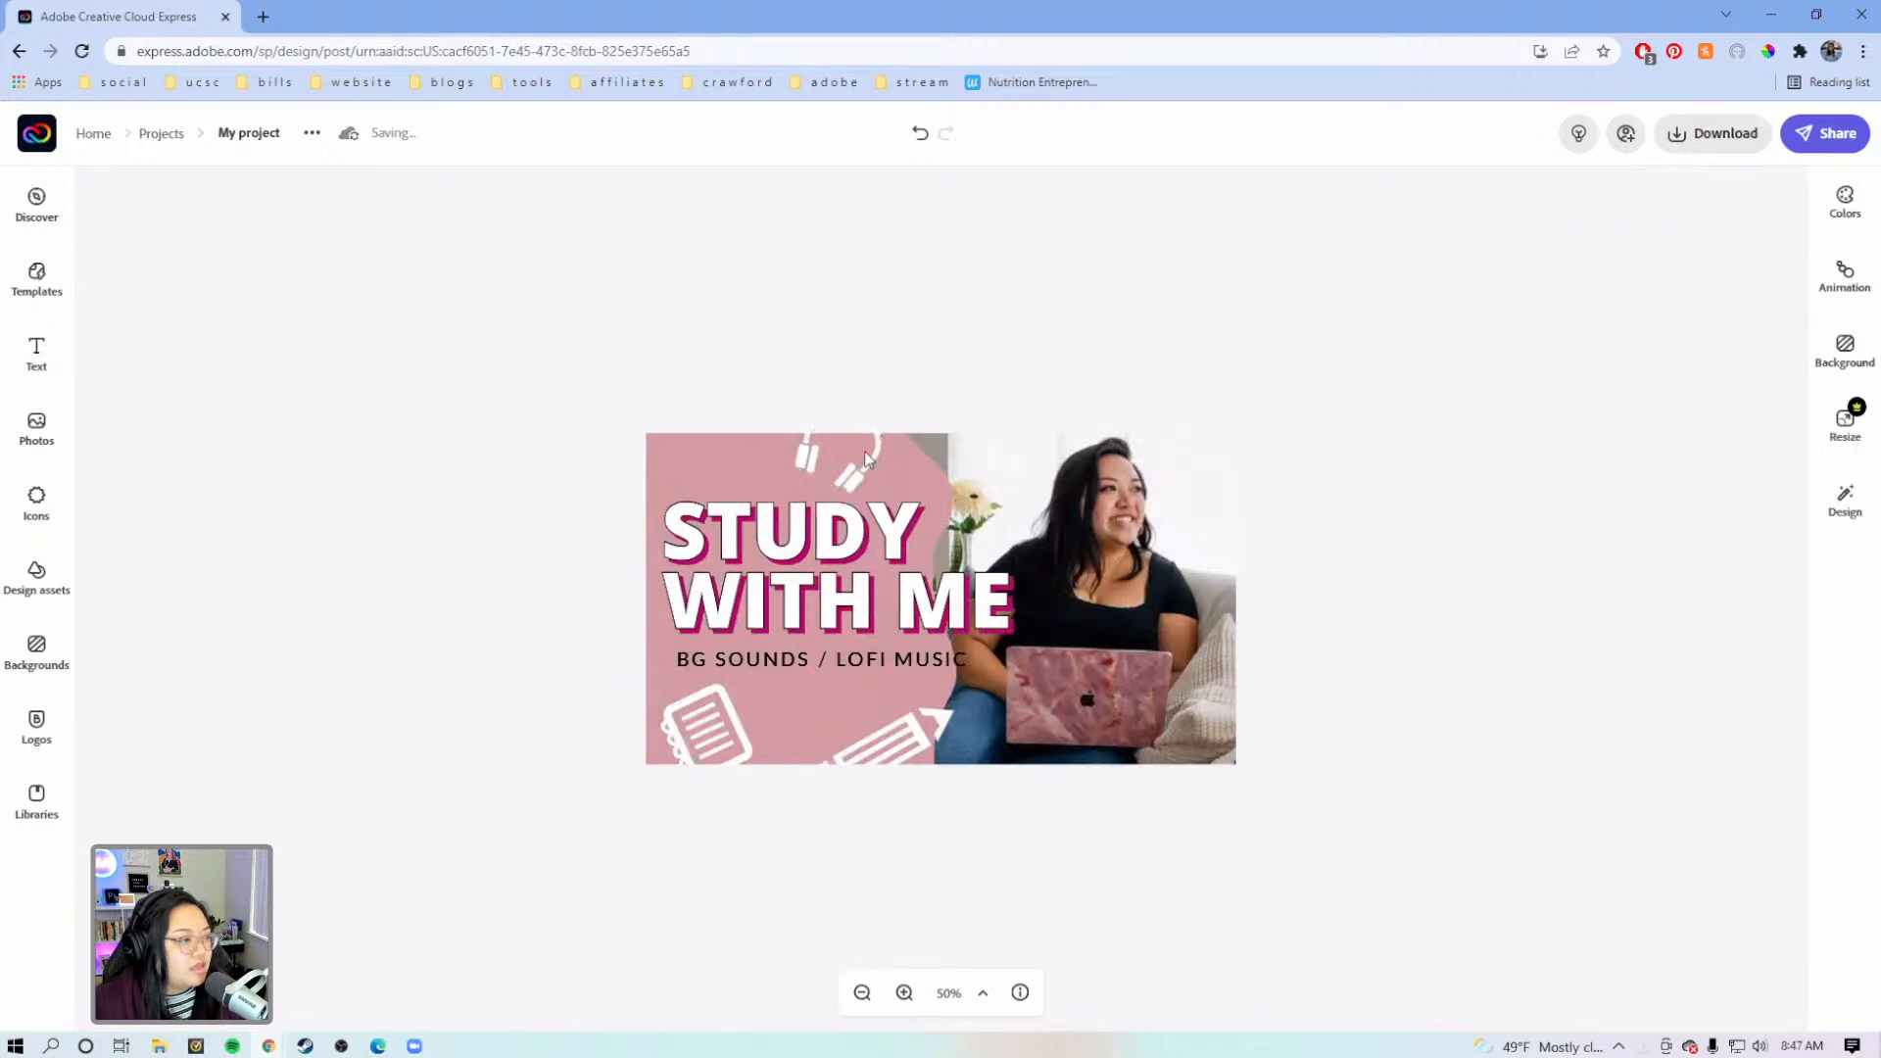
pyautogui.click(866, 459)
pyautogui.click(887, 460)
pyautogui.moveTo(907, 475); pyautogui.dragTo(871, 472)
pyautogui.click(903, 394)
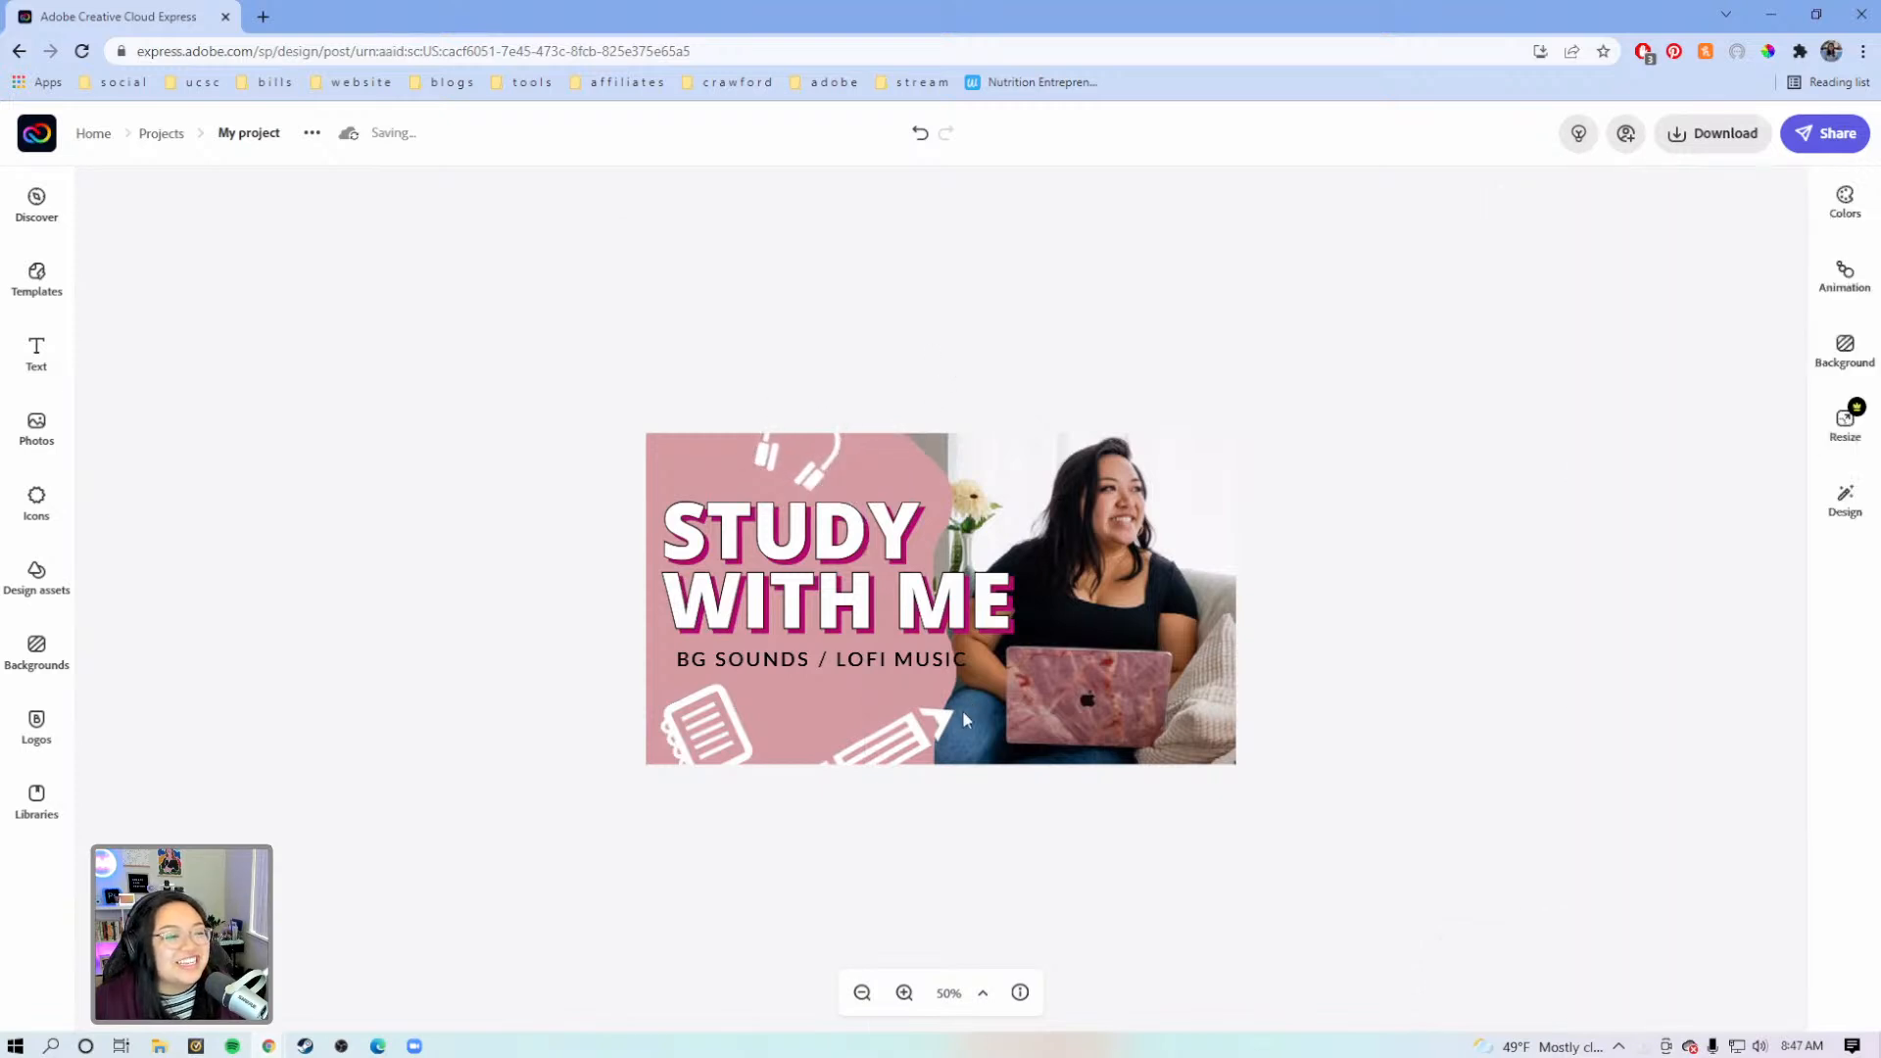
# Move the pencil icon left into the pink area and tuck the notebook icon into the thumbnail's lower-left corner
pyautogui.click(879, 742)
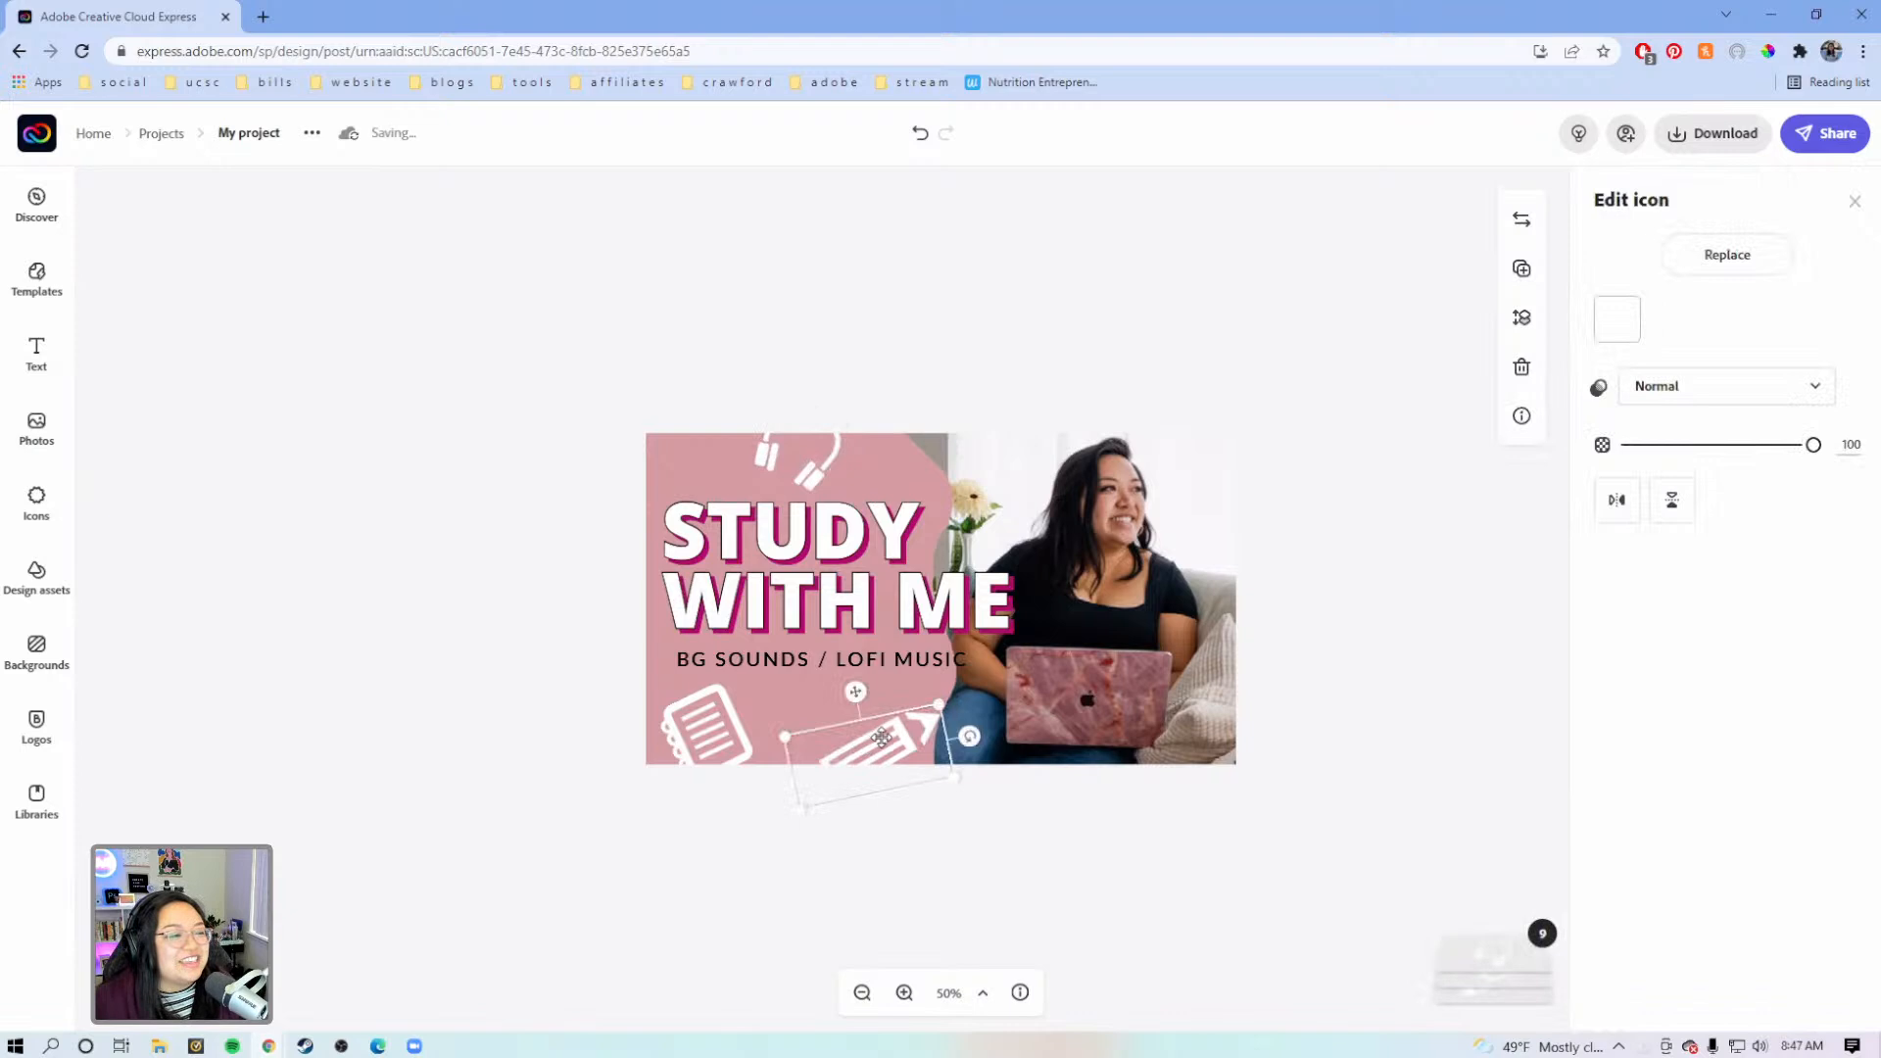
pyautogui.moveTo(884, 737)
pyautogui.mouseDown()
pyautogui.moveTo(850, 725)
pyautogui.moveTo(960, 714)
pyautogui.moveTo(884, 753)
pyautogui.mouseUp()
pyautogui.click(702, 728)
pyautogui.moveTo(690, 731)
pyautogui.mouseDown()
pyautogui.moveTo(672, 727)
pyautogui.moveTo(754, 762)
pyautogui.moveTo(701, 738)
pyautogui.mouseUp()
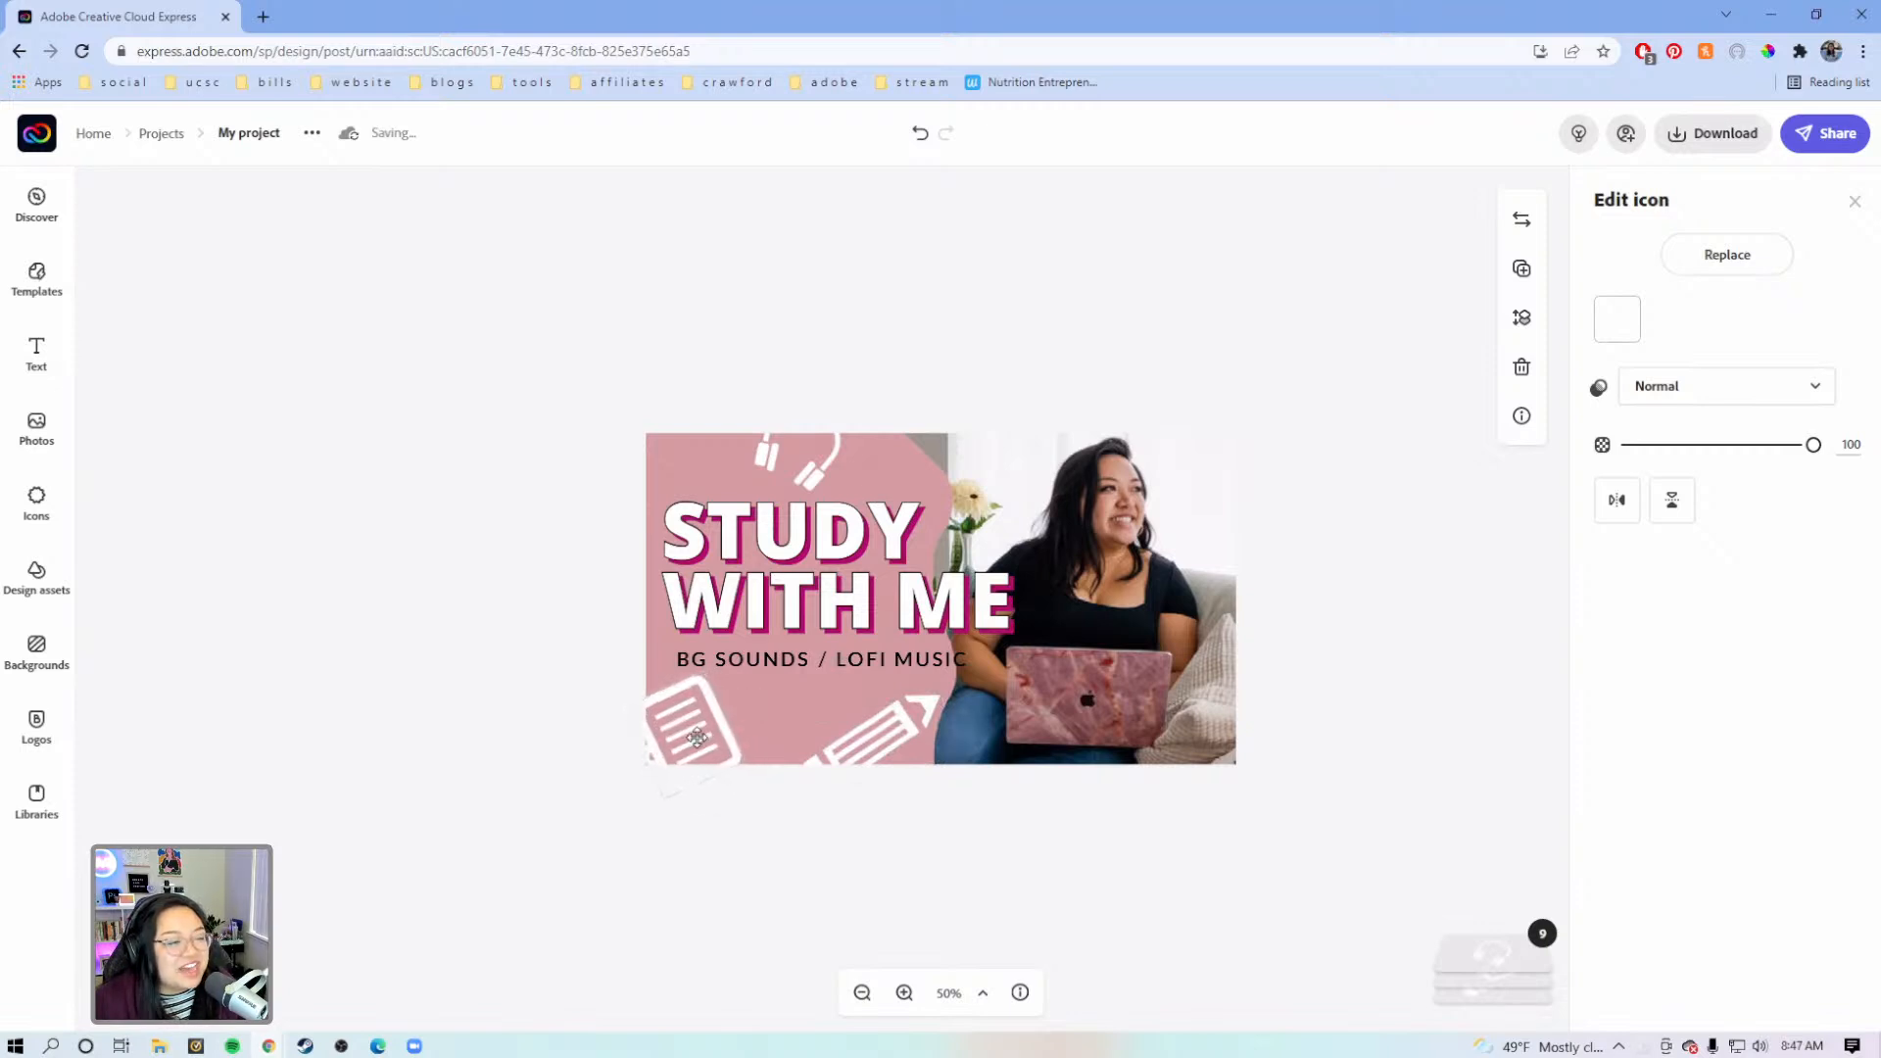
pyautogui.click(755, 832)
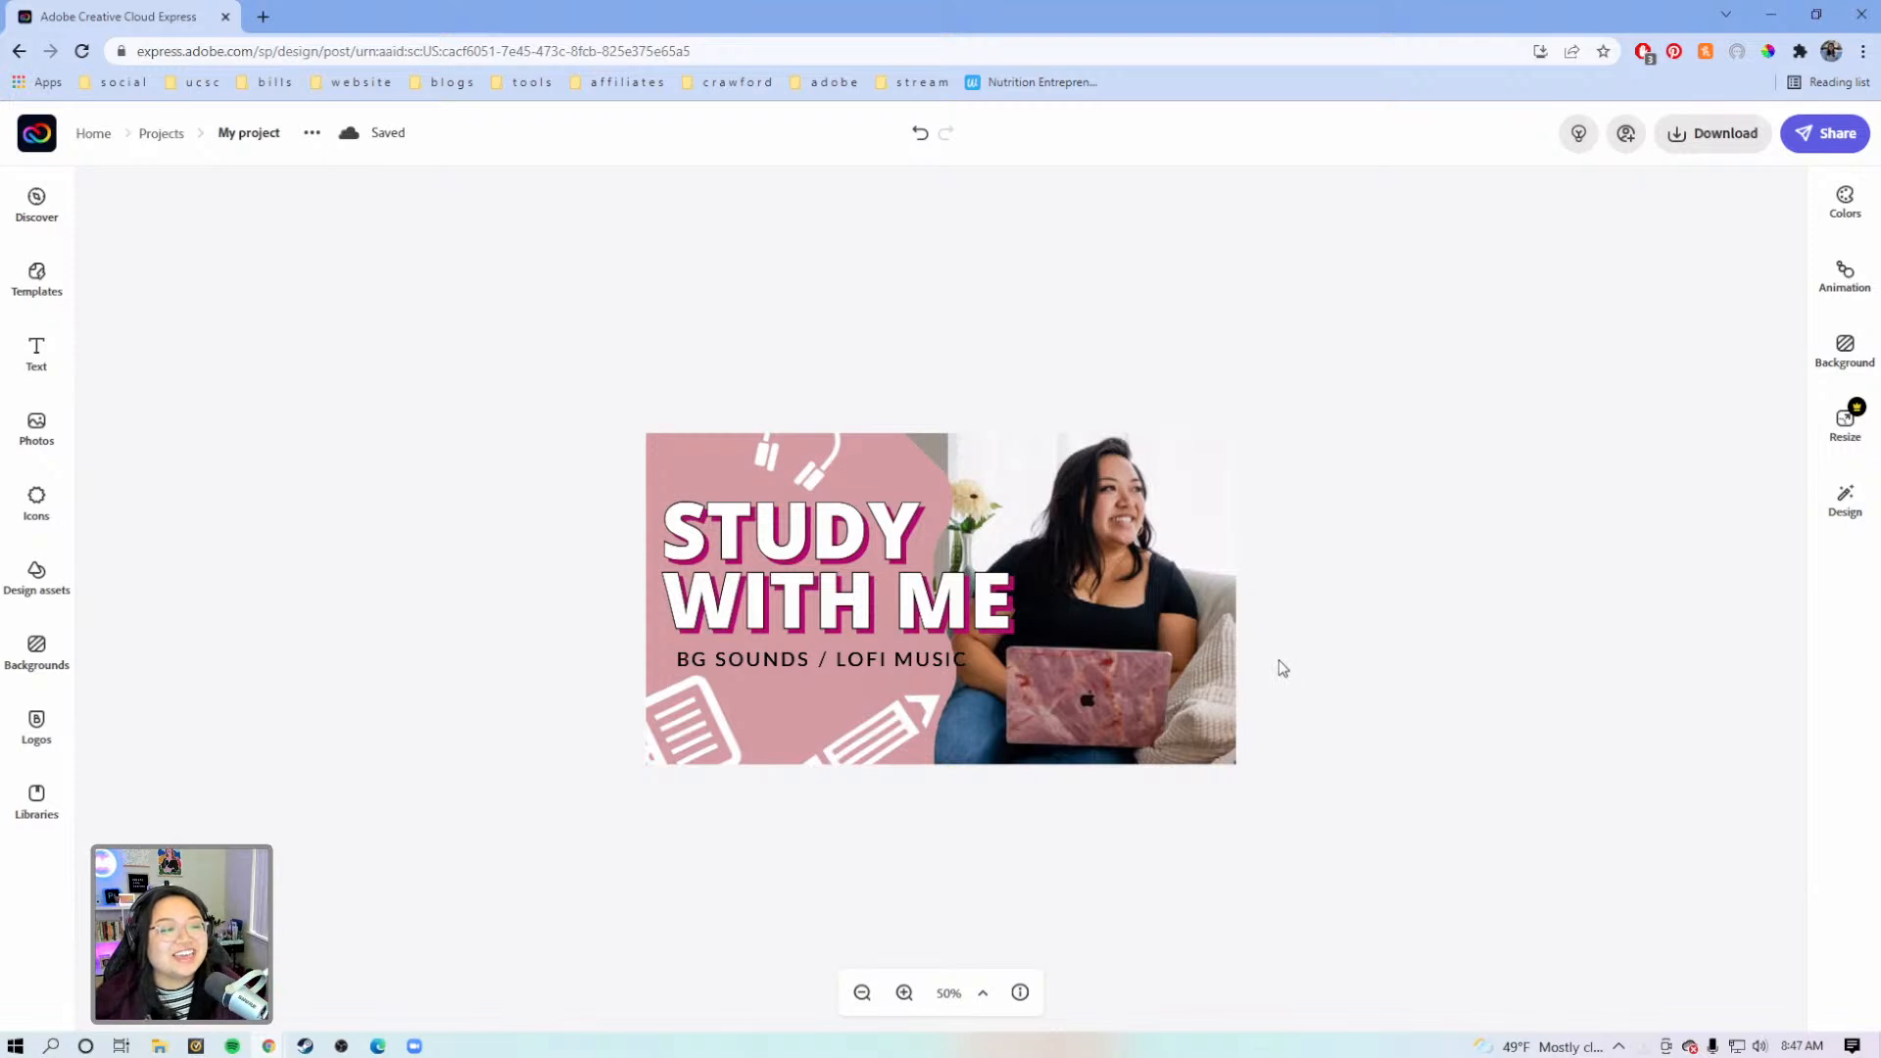
# Shrink the BG SOUNDS / LOFI MUSIC subtitle to size 38.8 so it fits within the pink area
pyautogui.click(889, 659)
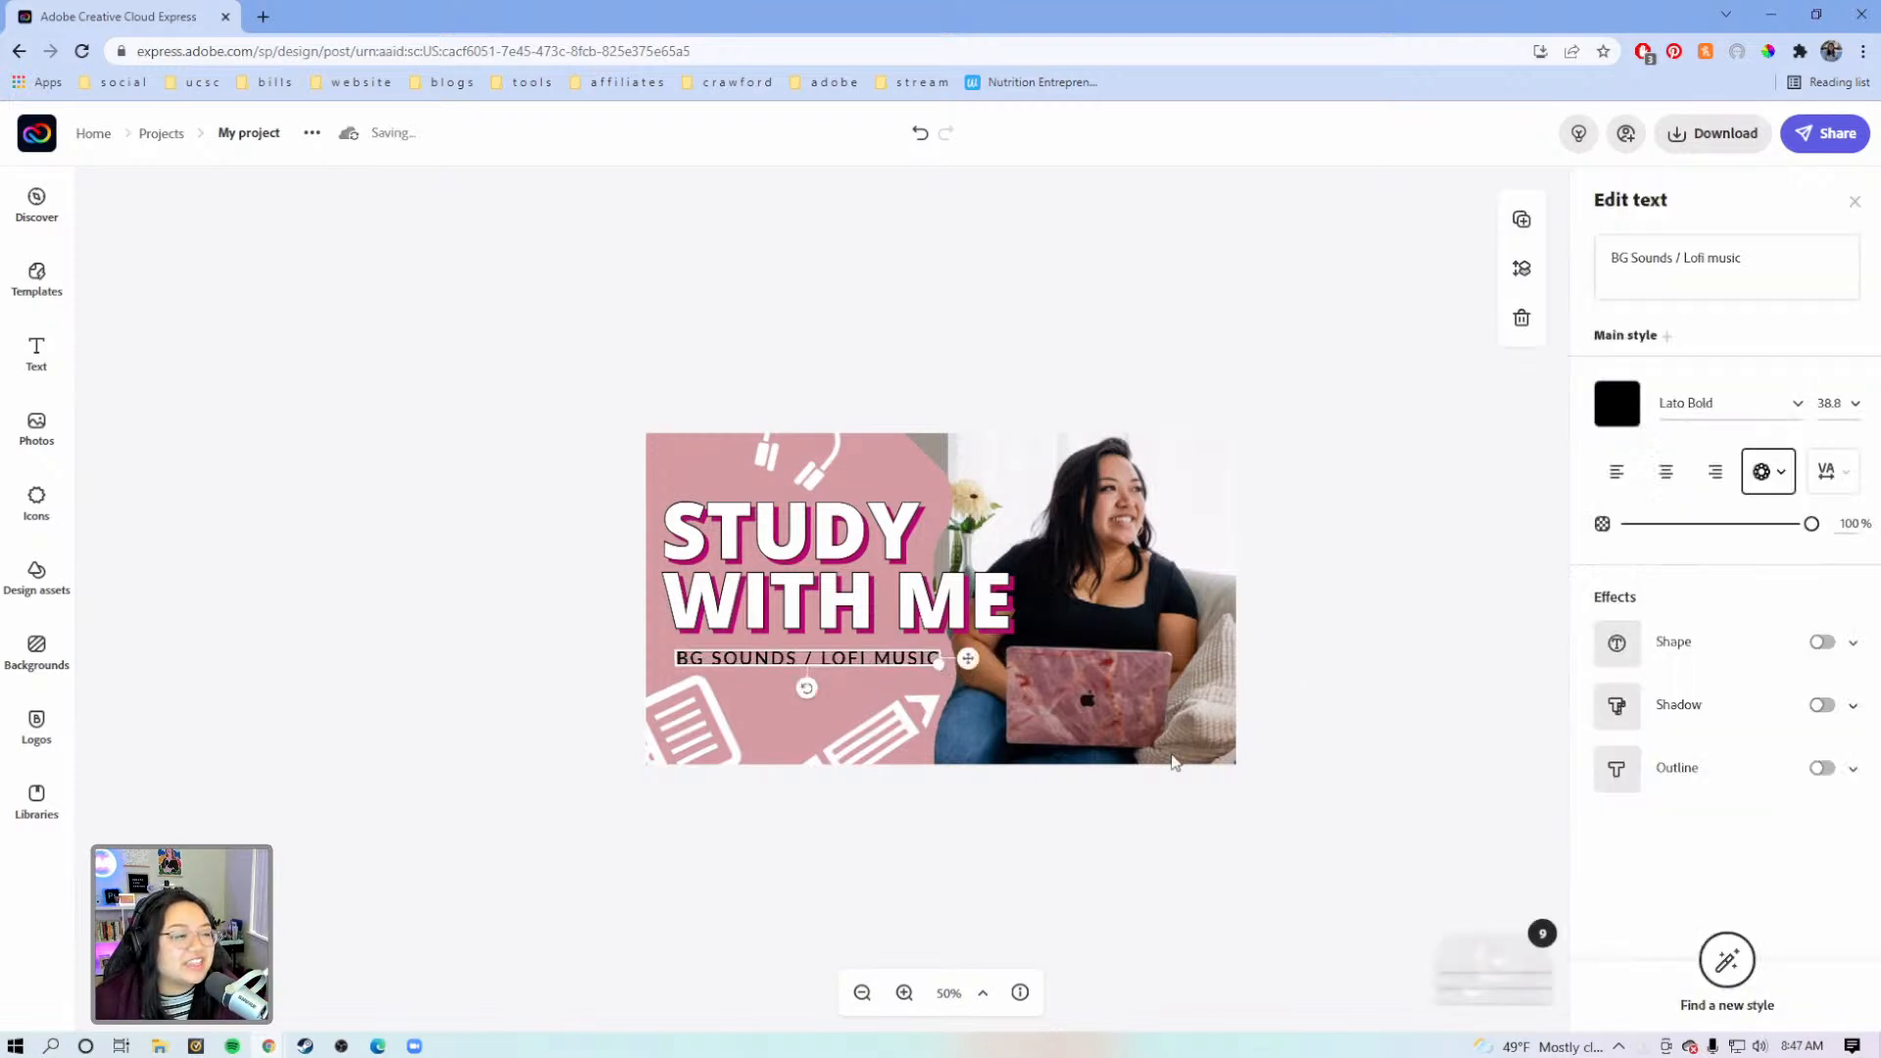
pyautogui.click(1445, 712)
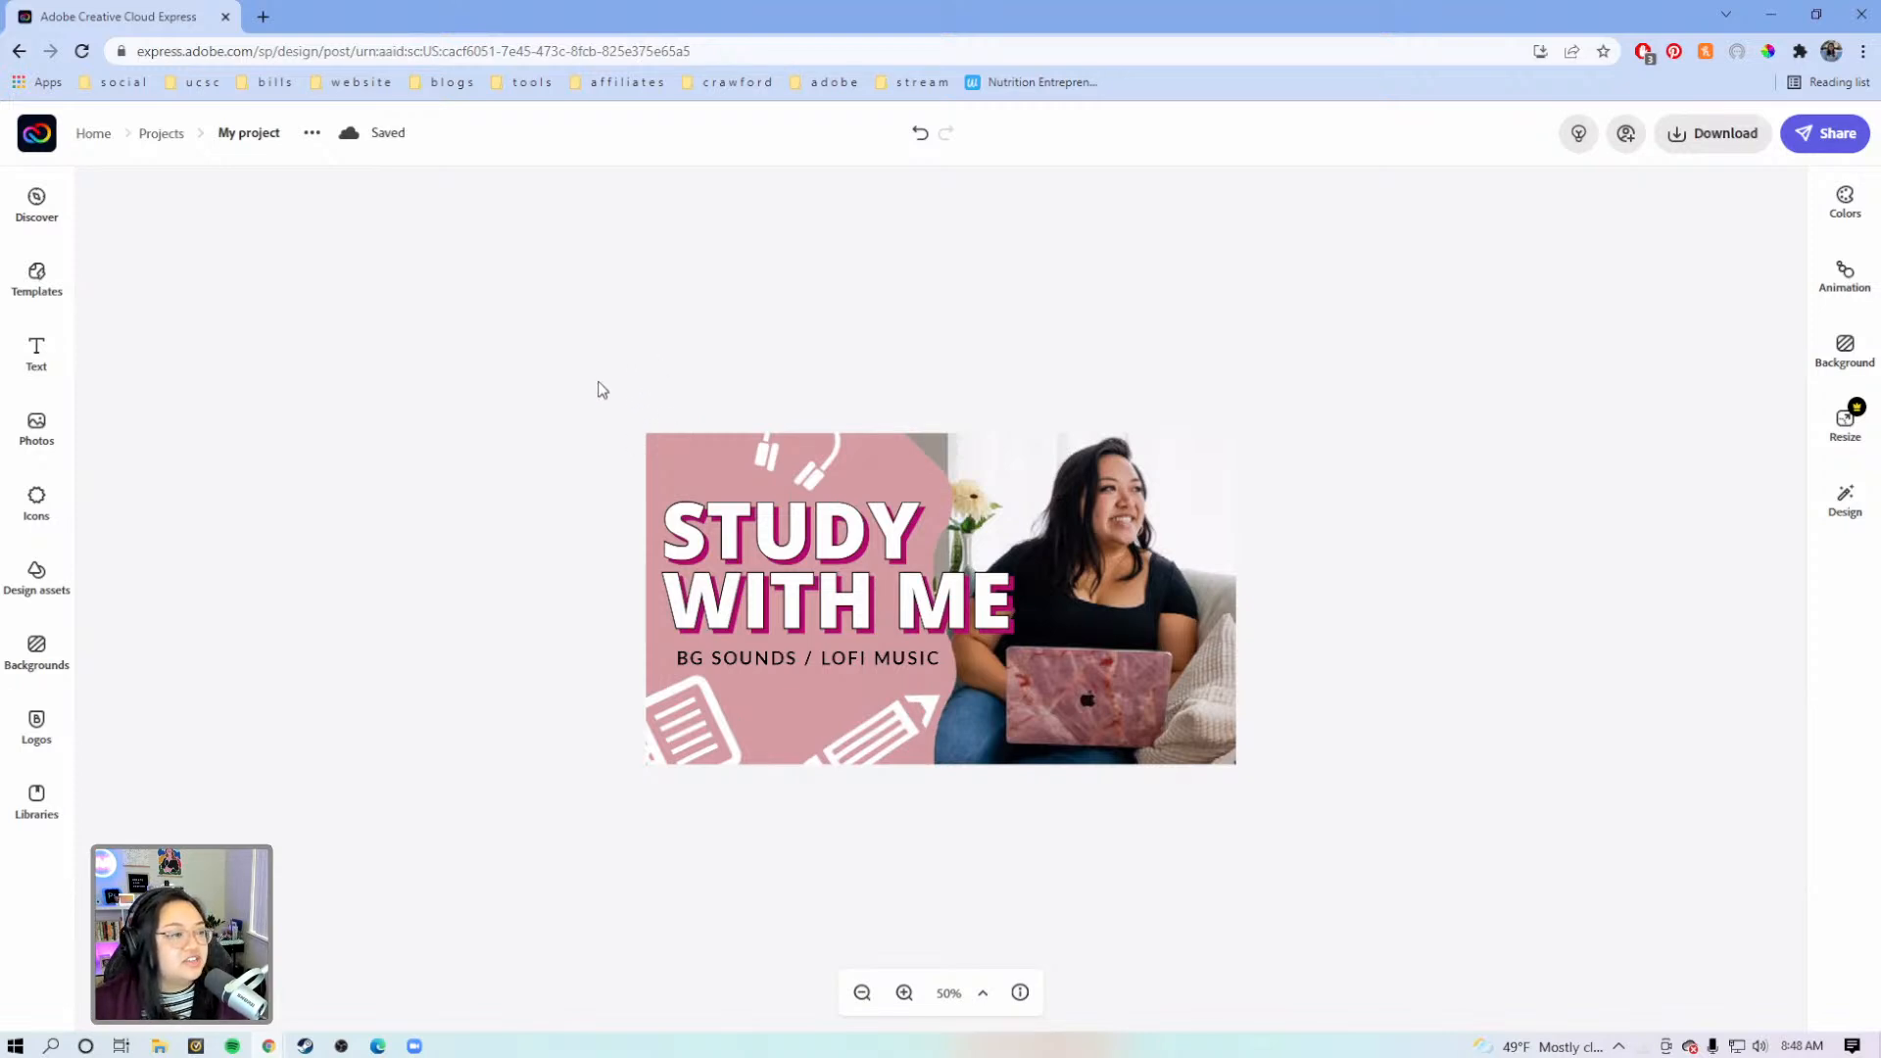
# Select every element of the finished thumbnail and delete them all to get a blank canvas
pyautogui.moveTo(545, 361); pyautogui.dragTo(1398, 871)
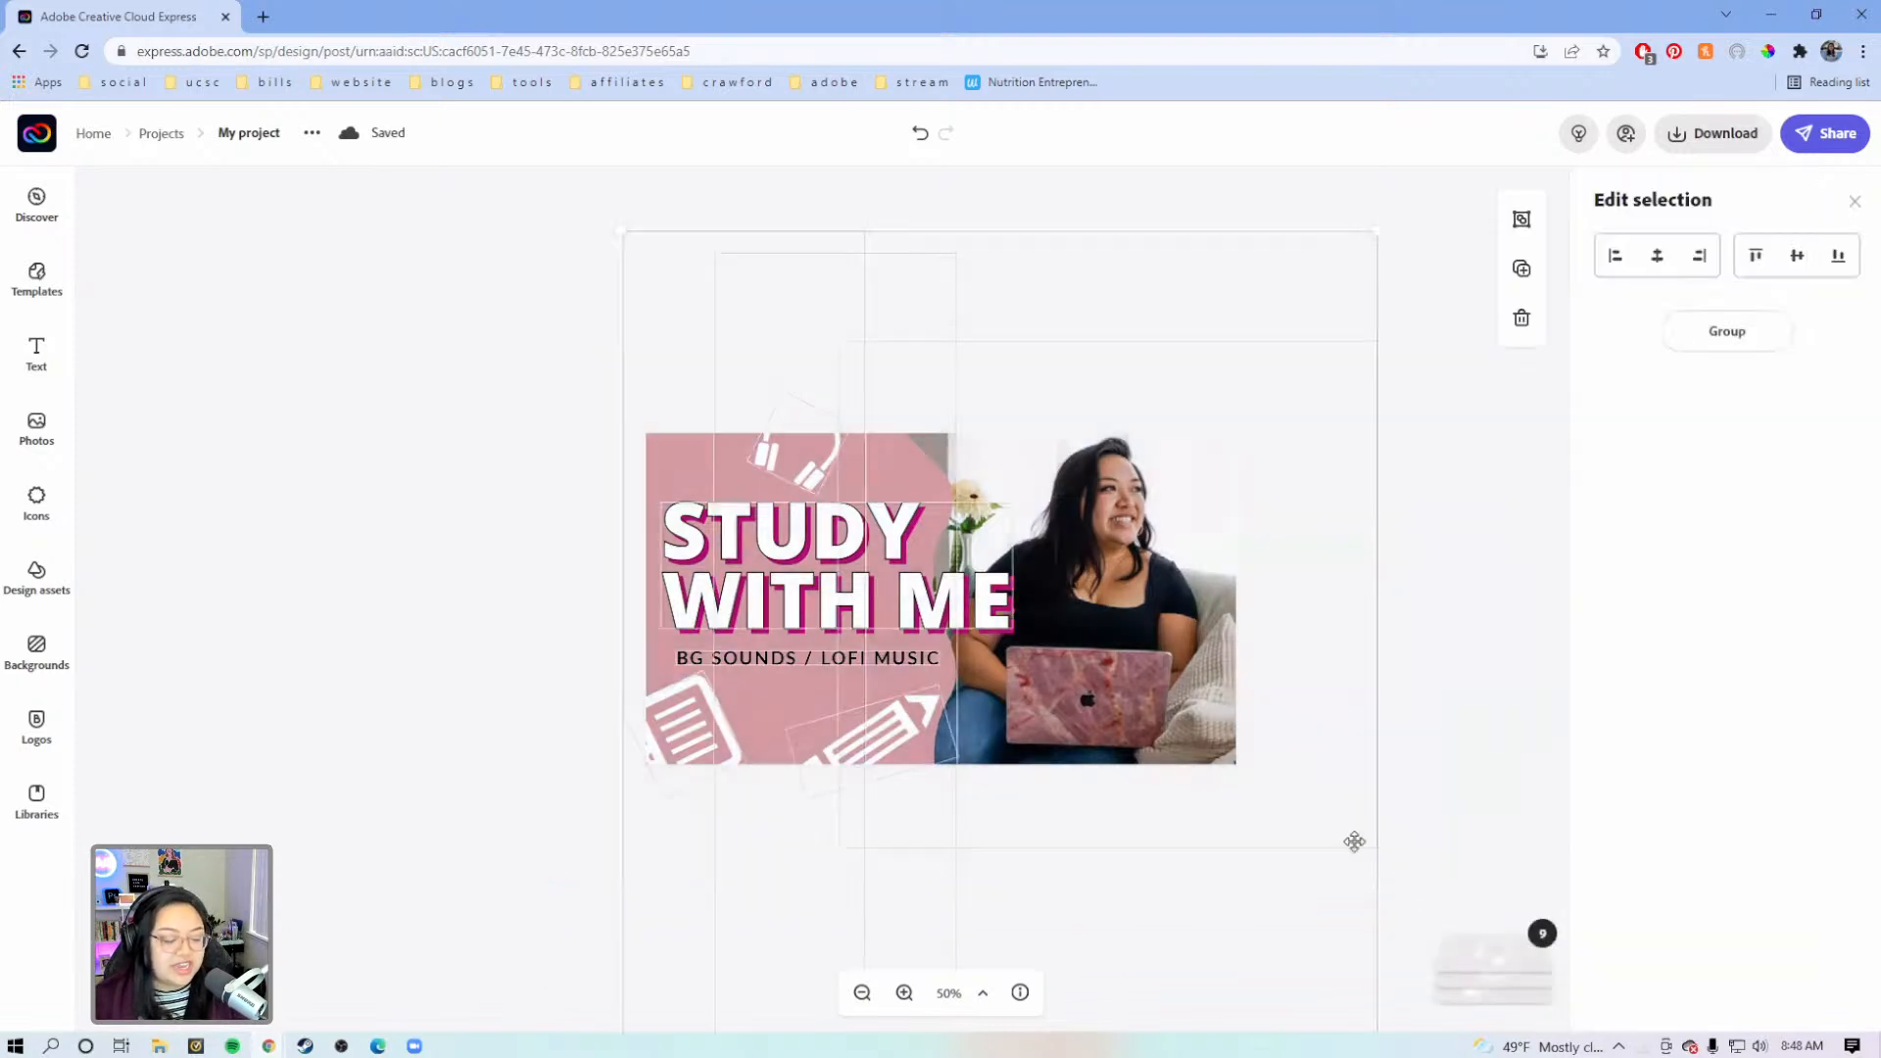
pyautogui.press('Delete')
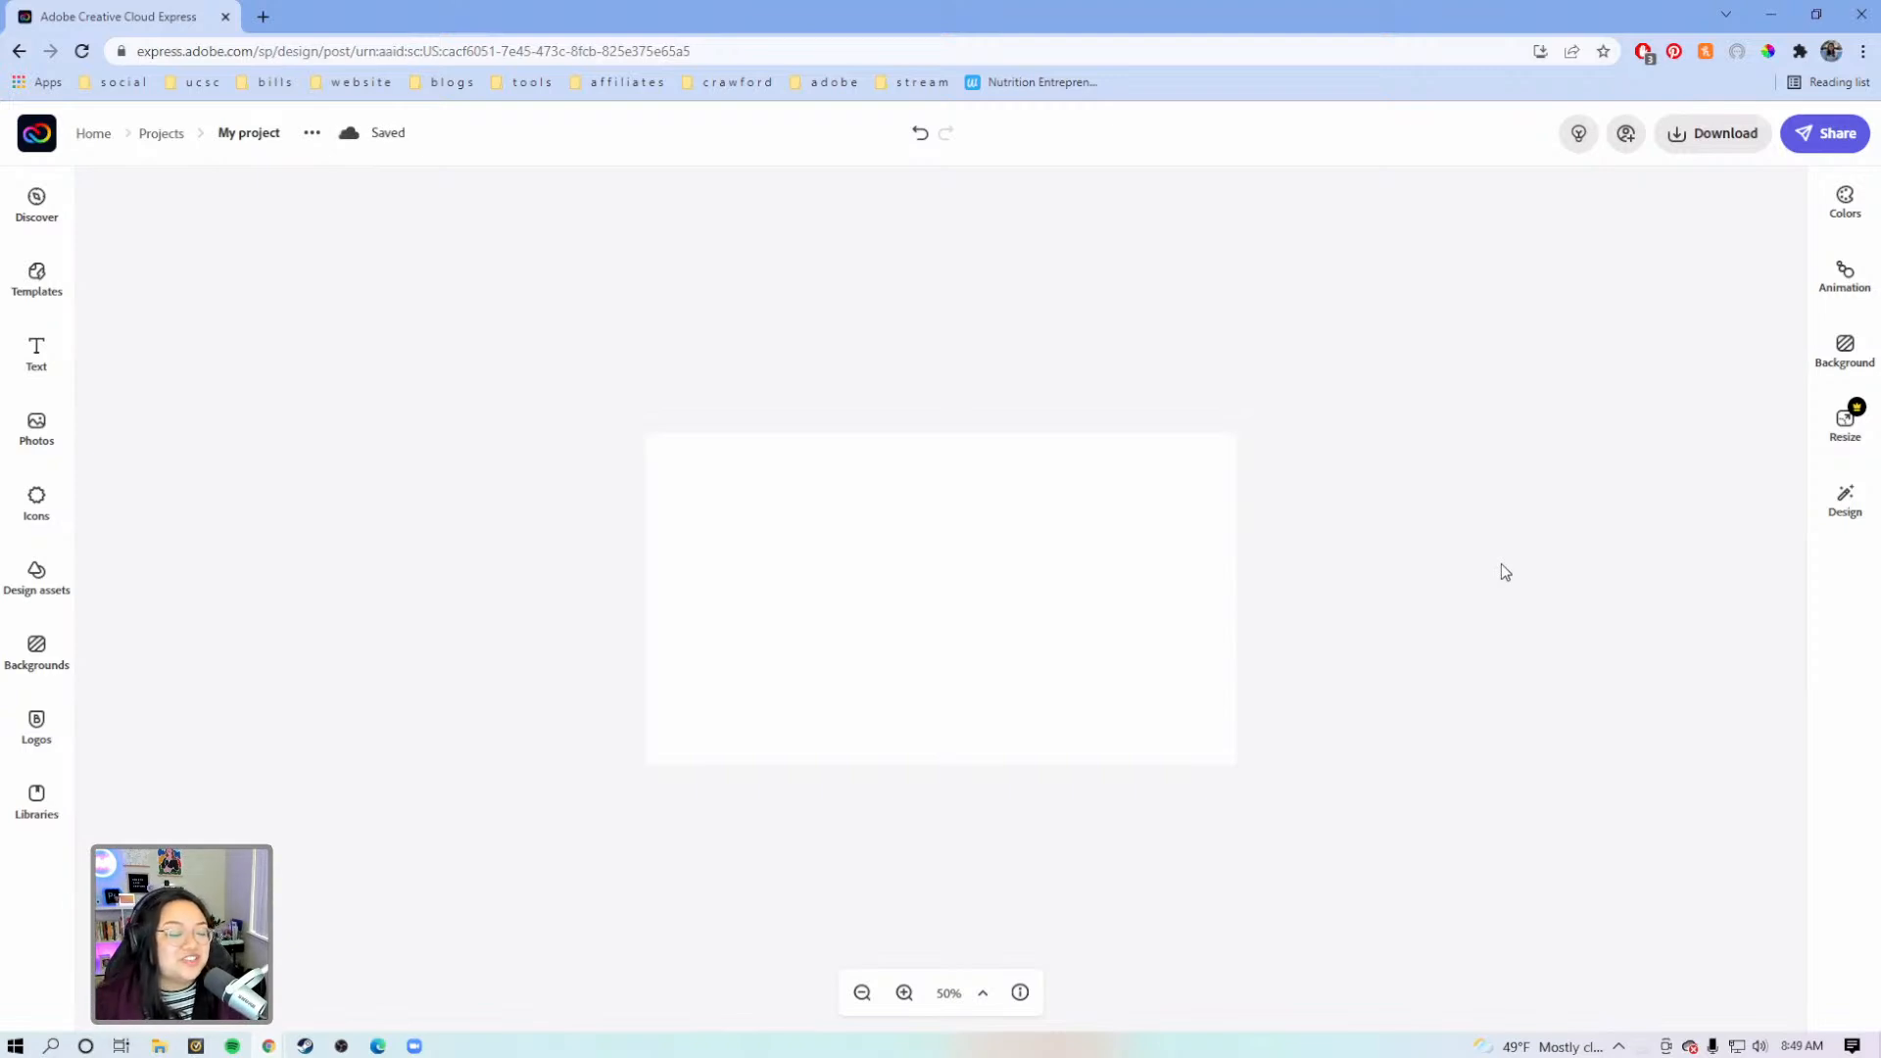
pyautogui.click(985, 485)
pyautogui.click(1413, 443)
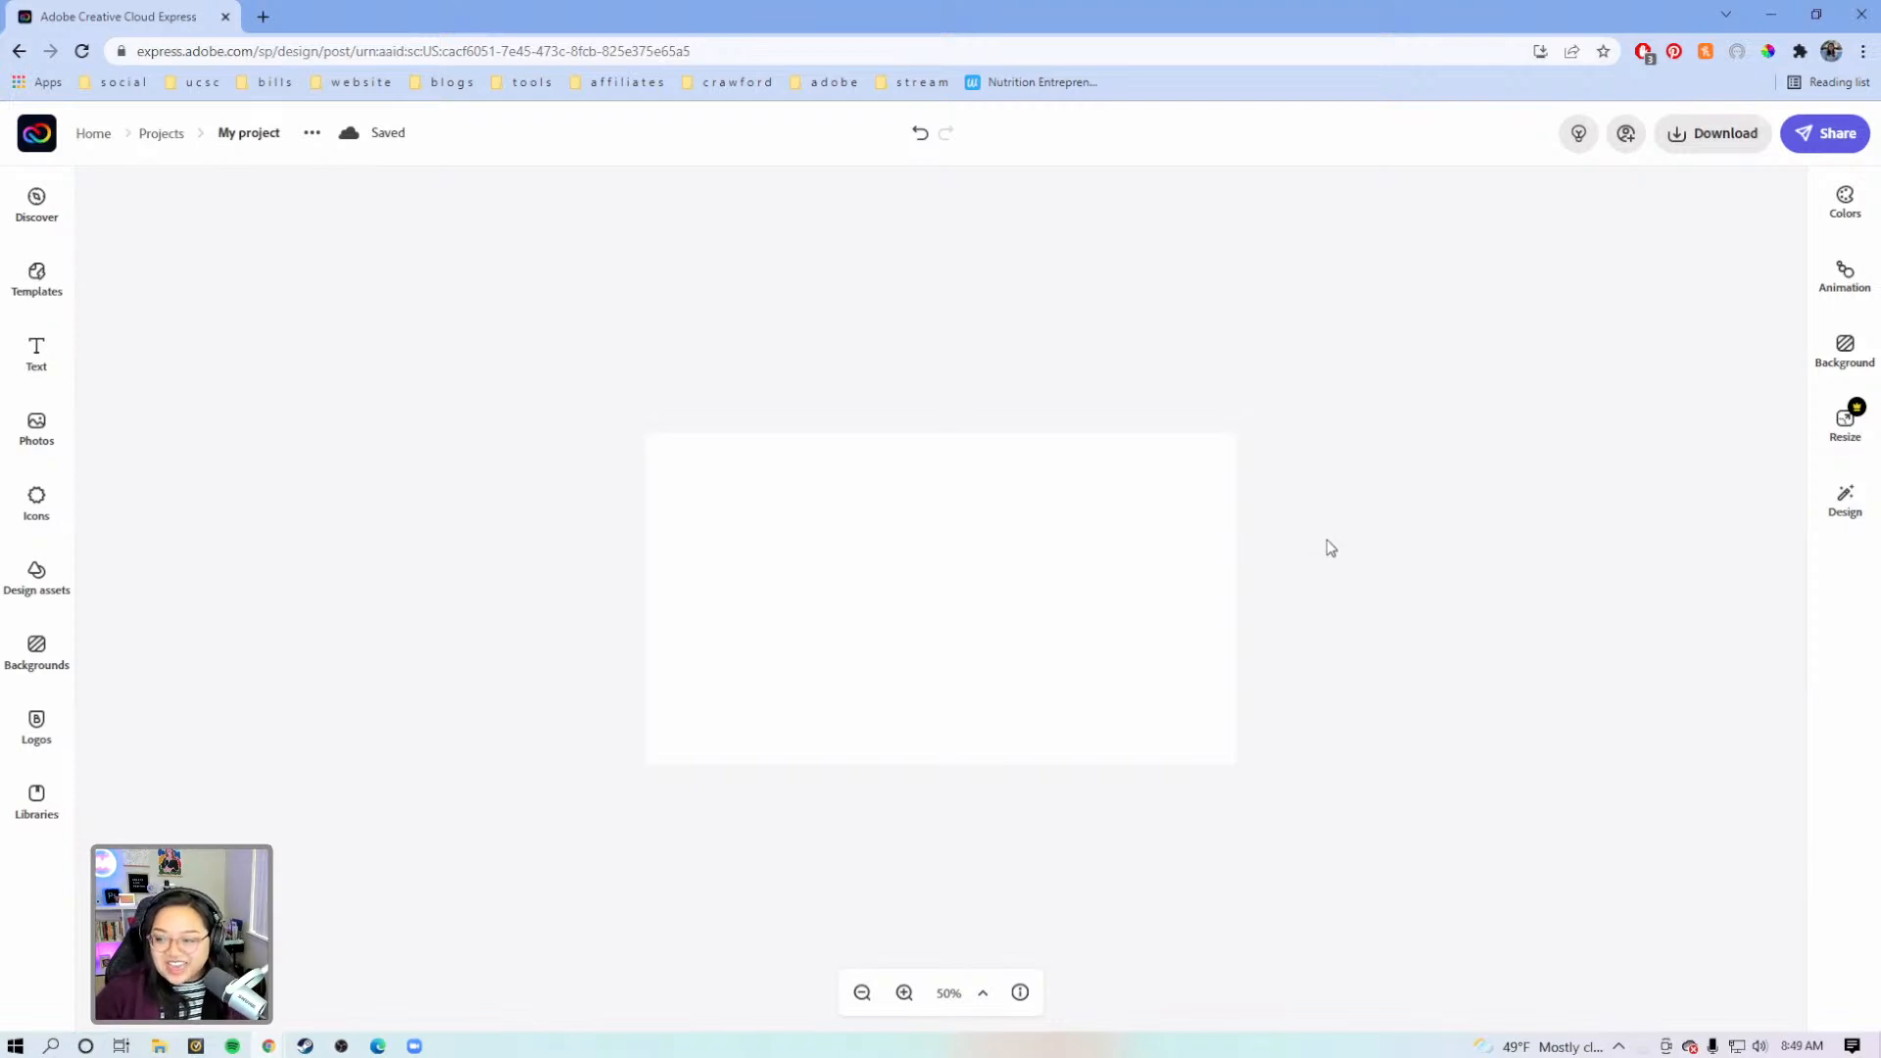
# Import the kitchen photo of the woman holding the camera on a tripod from the Lightroom album BRAND 2022
pyautogui.click(1232, 583)
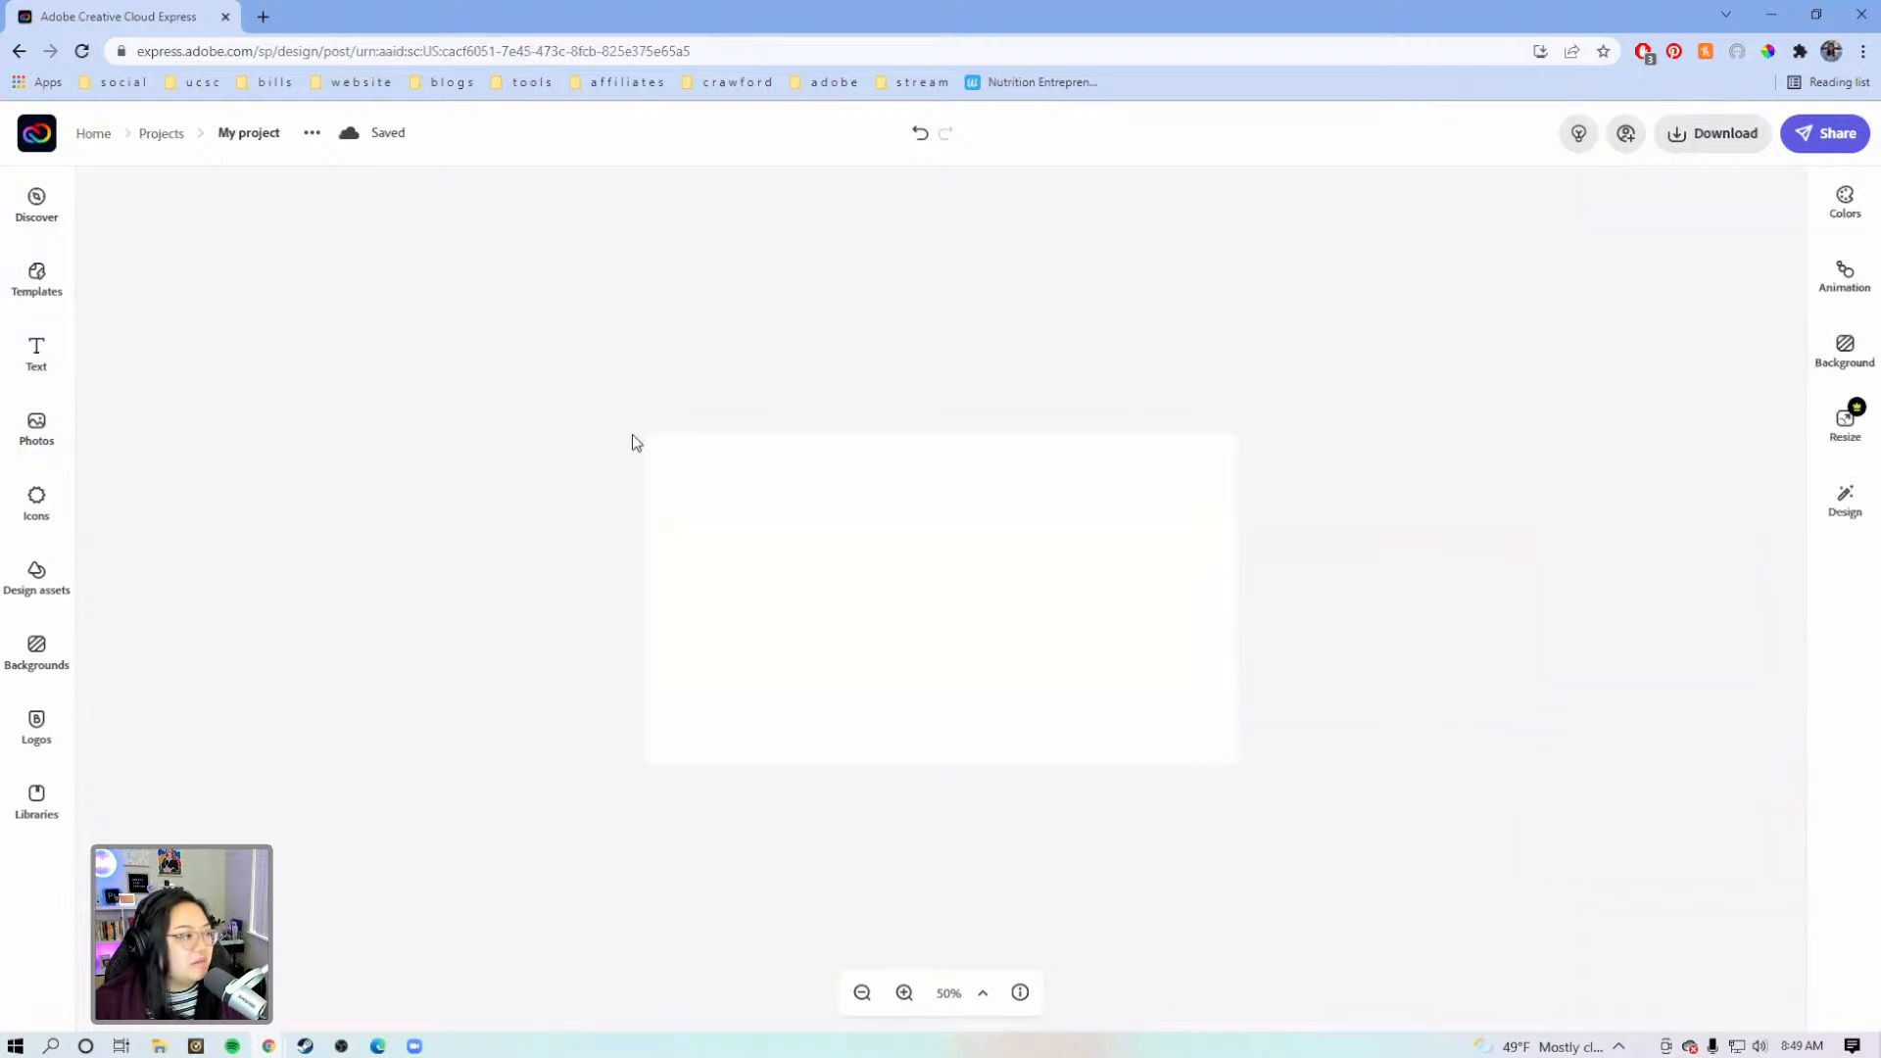
pyautogui.click(33, 427)
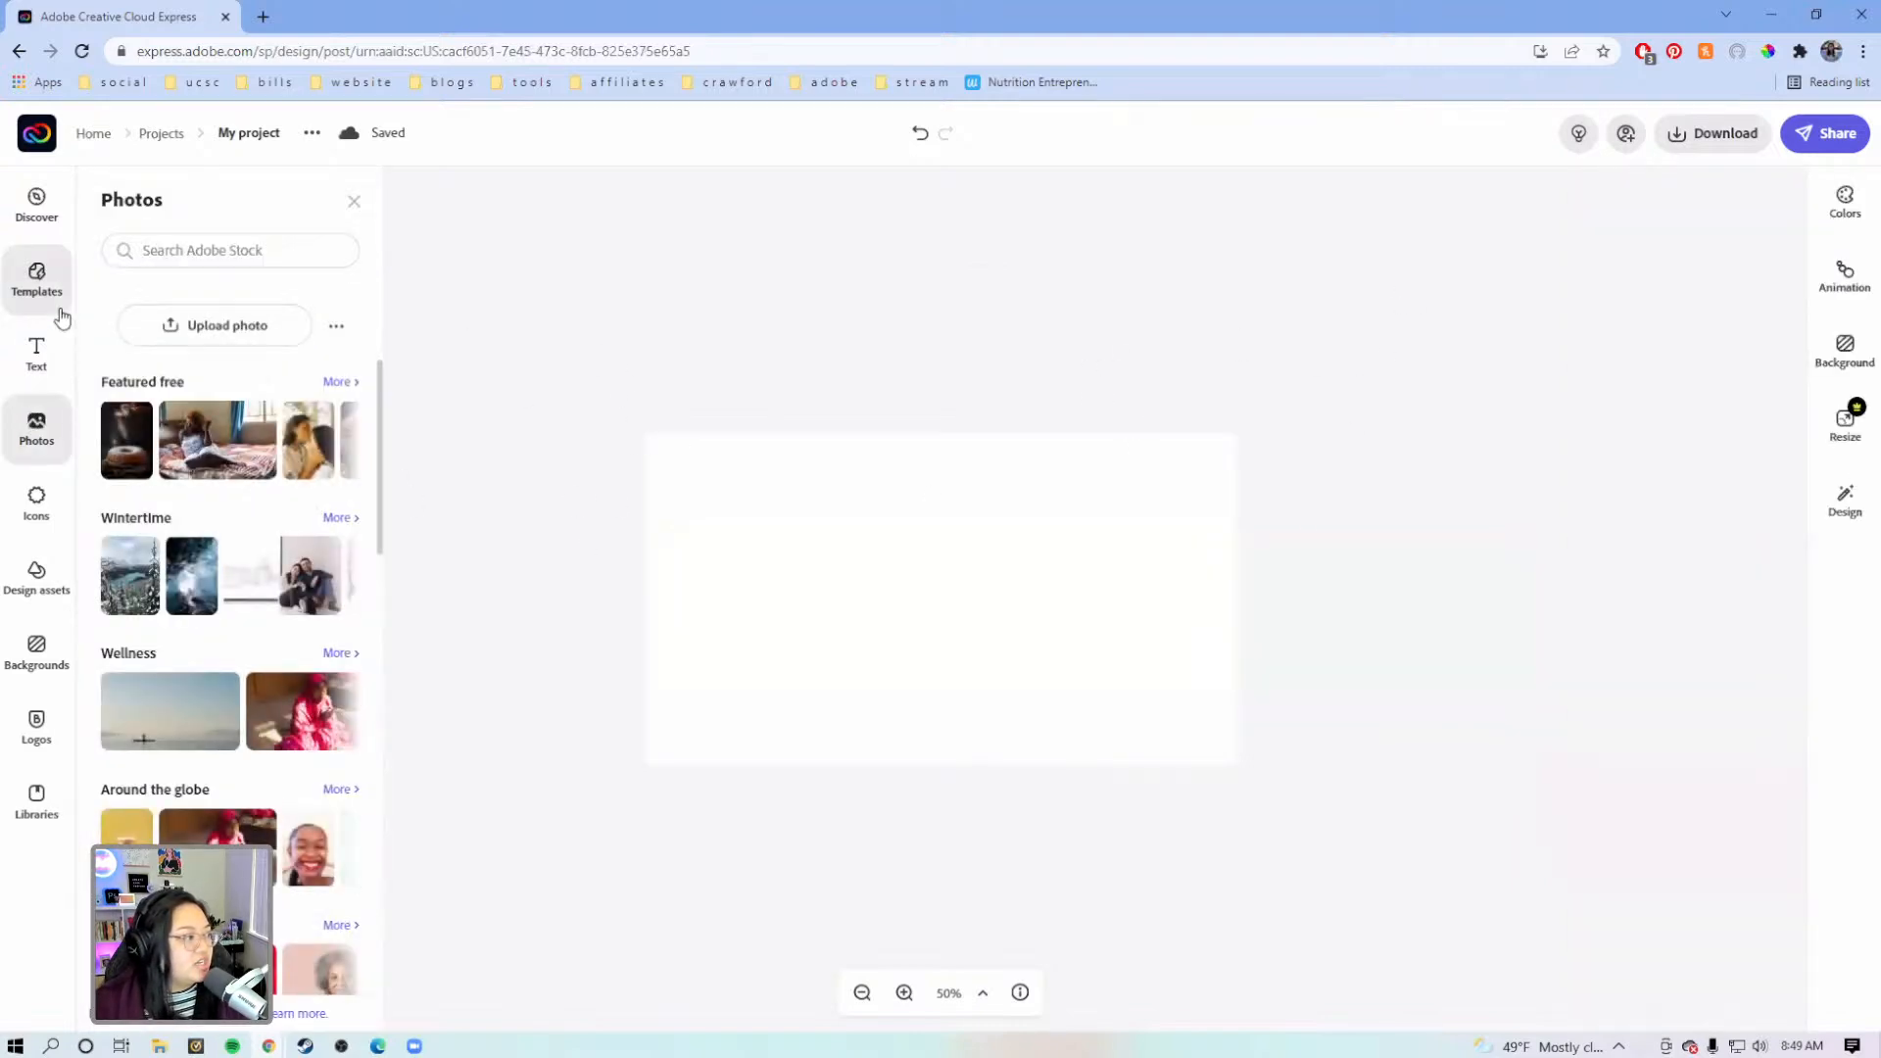
pyautogui.click(337, 334)
pyautogui.click(267, 411)
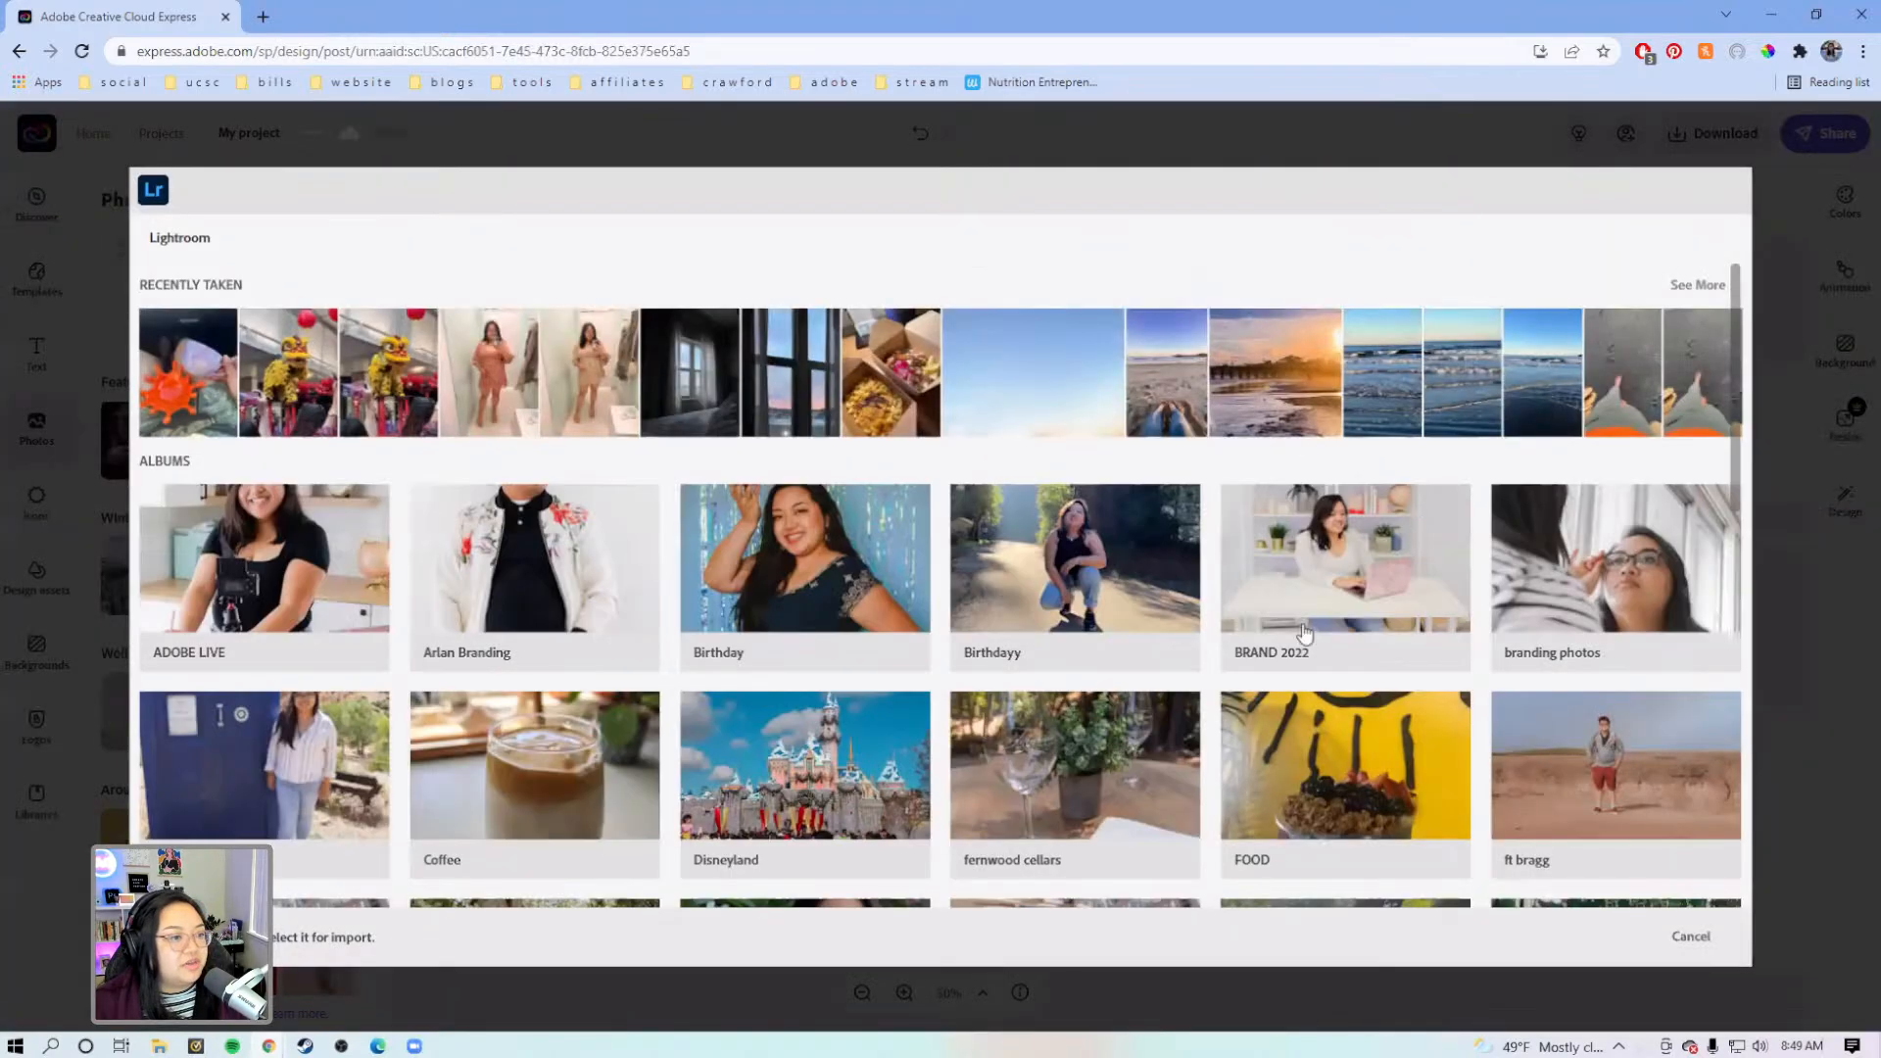
pyautogui.click(1290, 592)
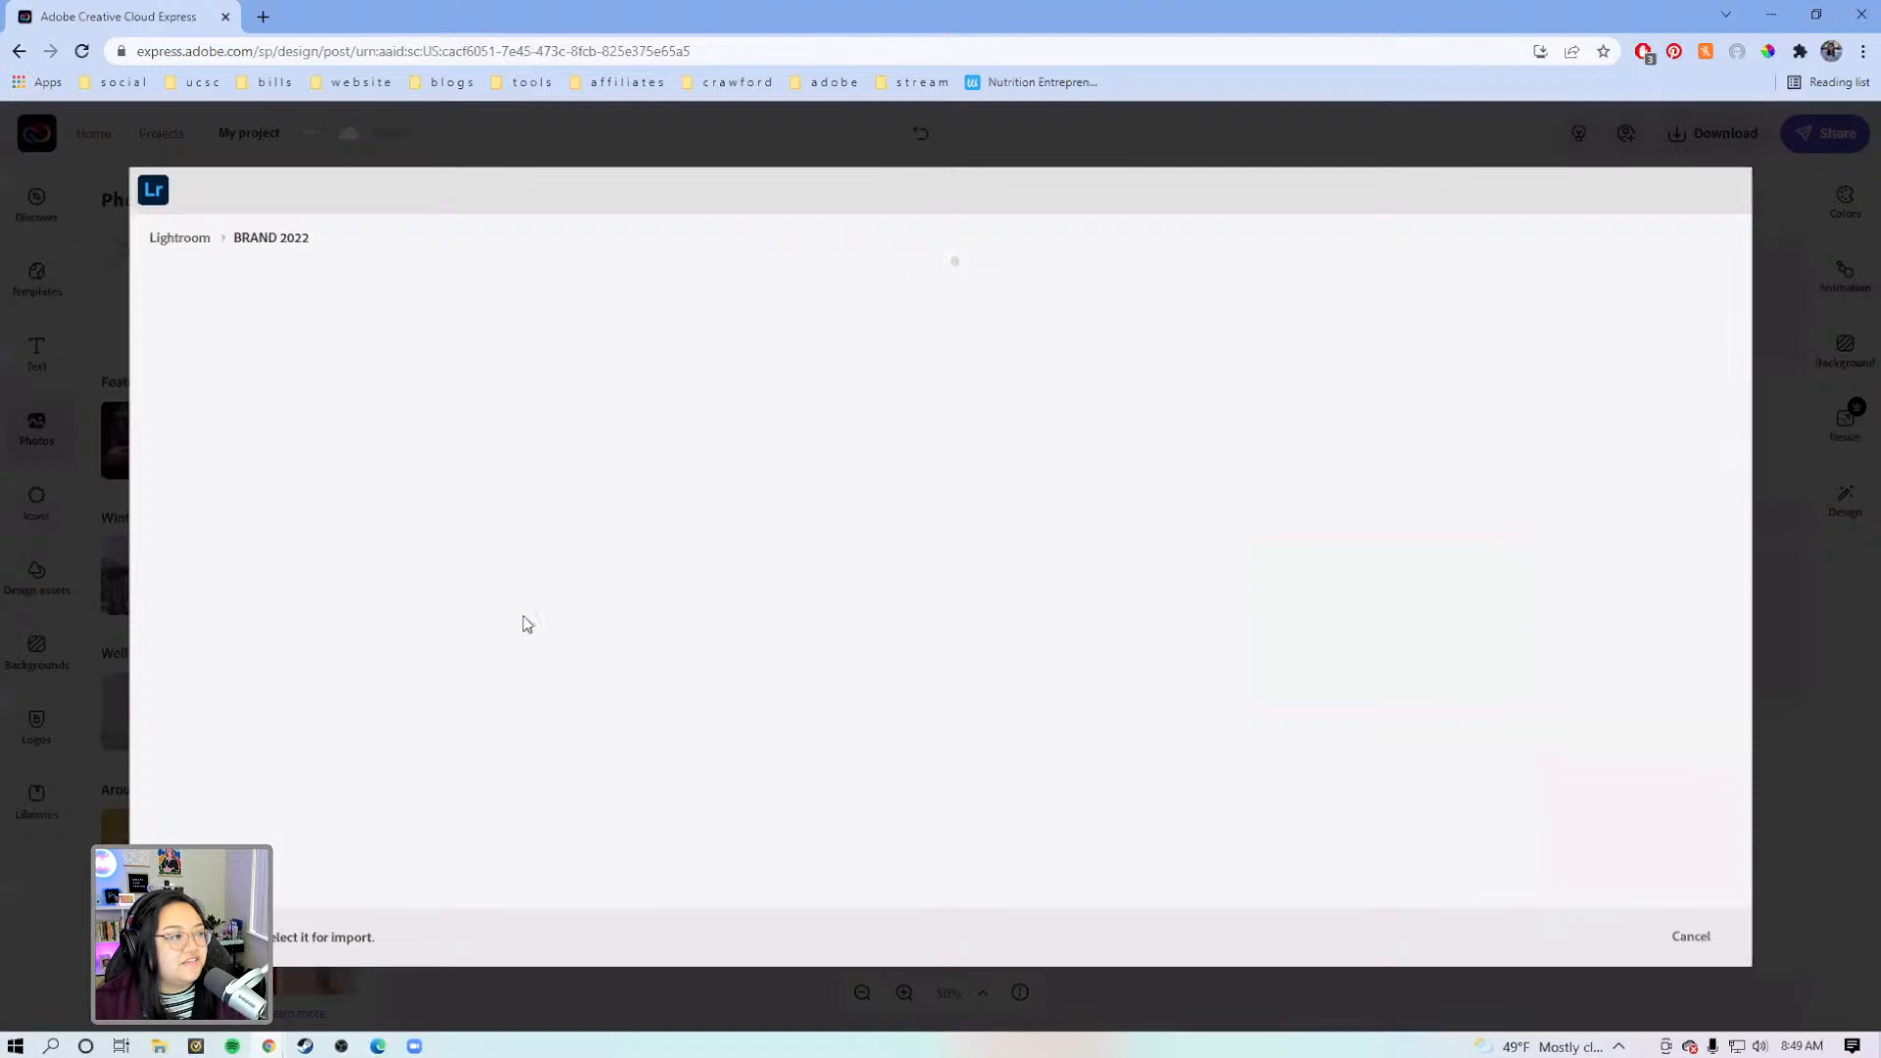
pyautogui.scroll(-5, 1509, 651)
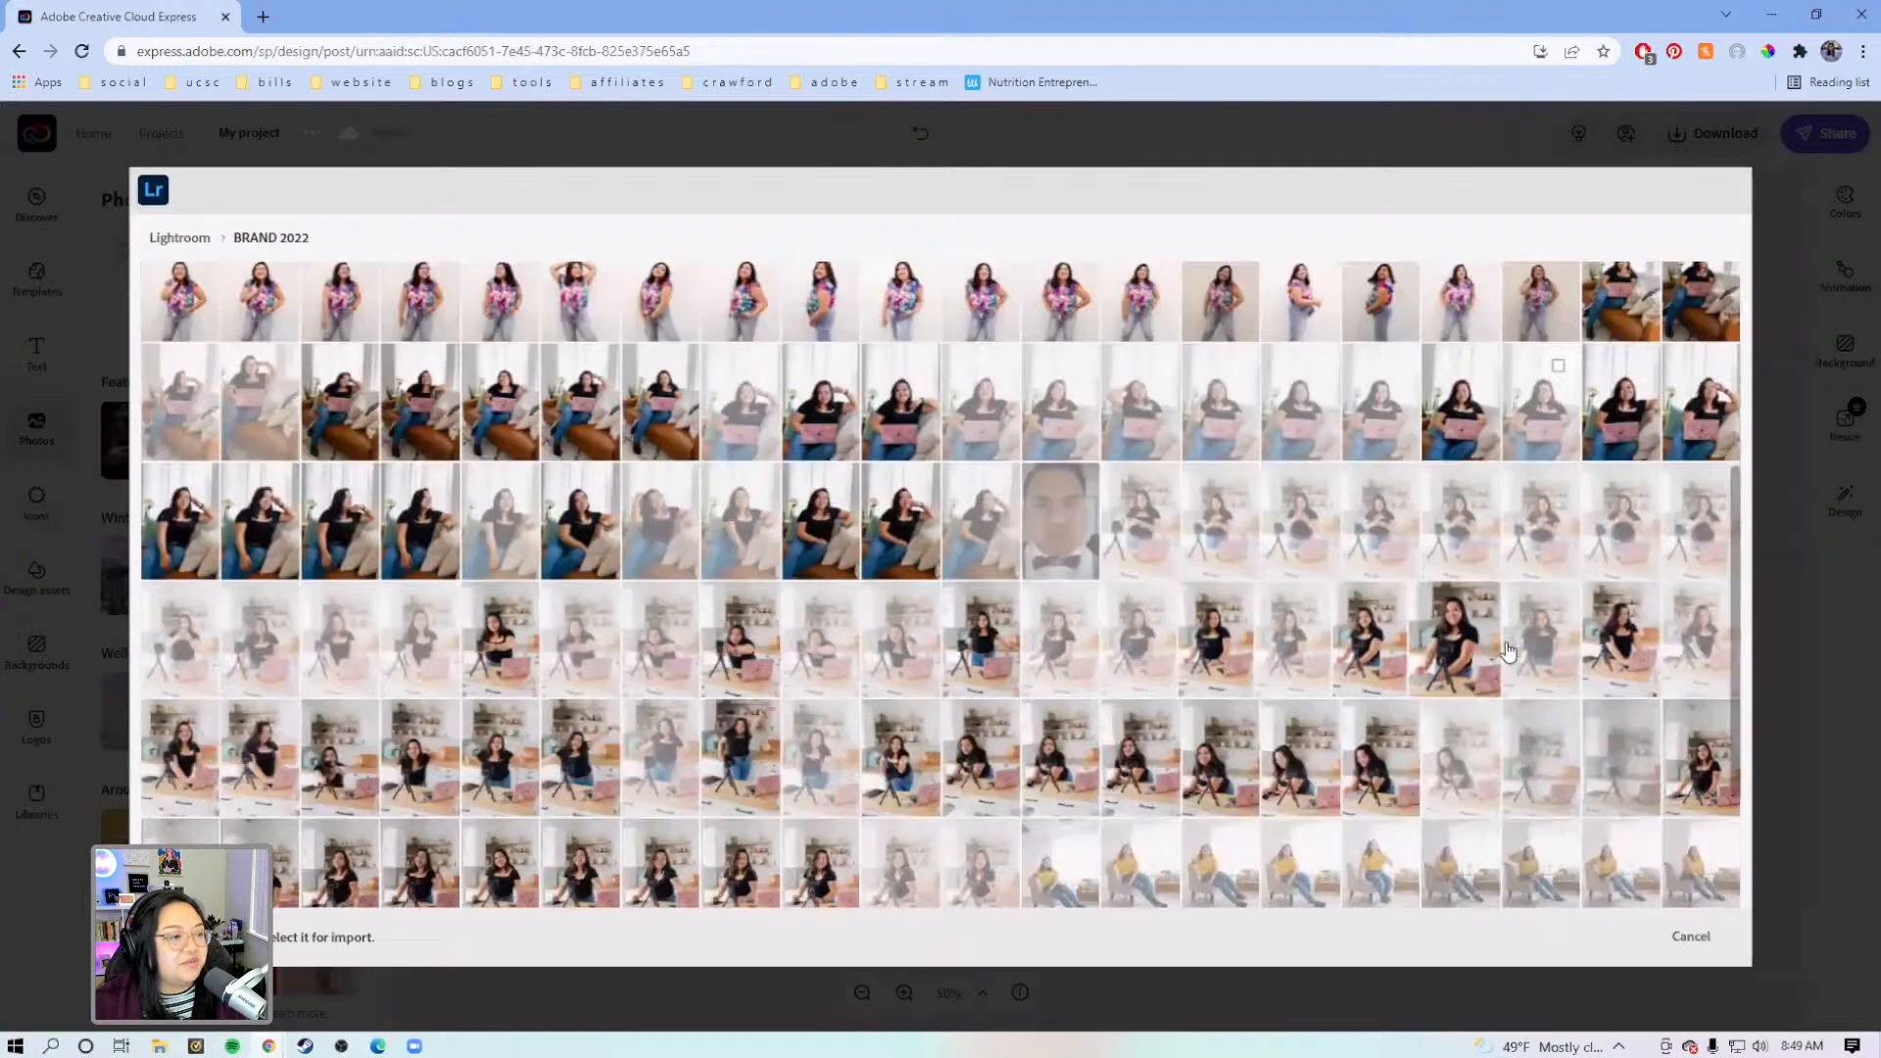
pyautogui.scroll(-5, 1509, 652)
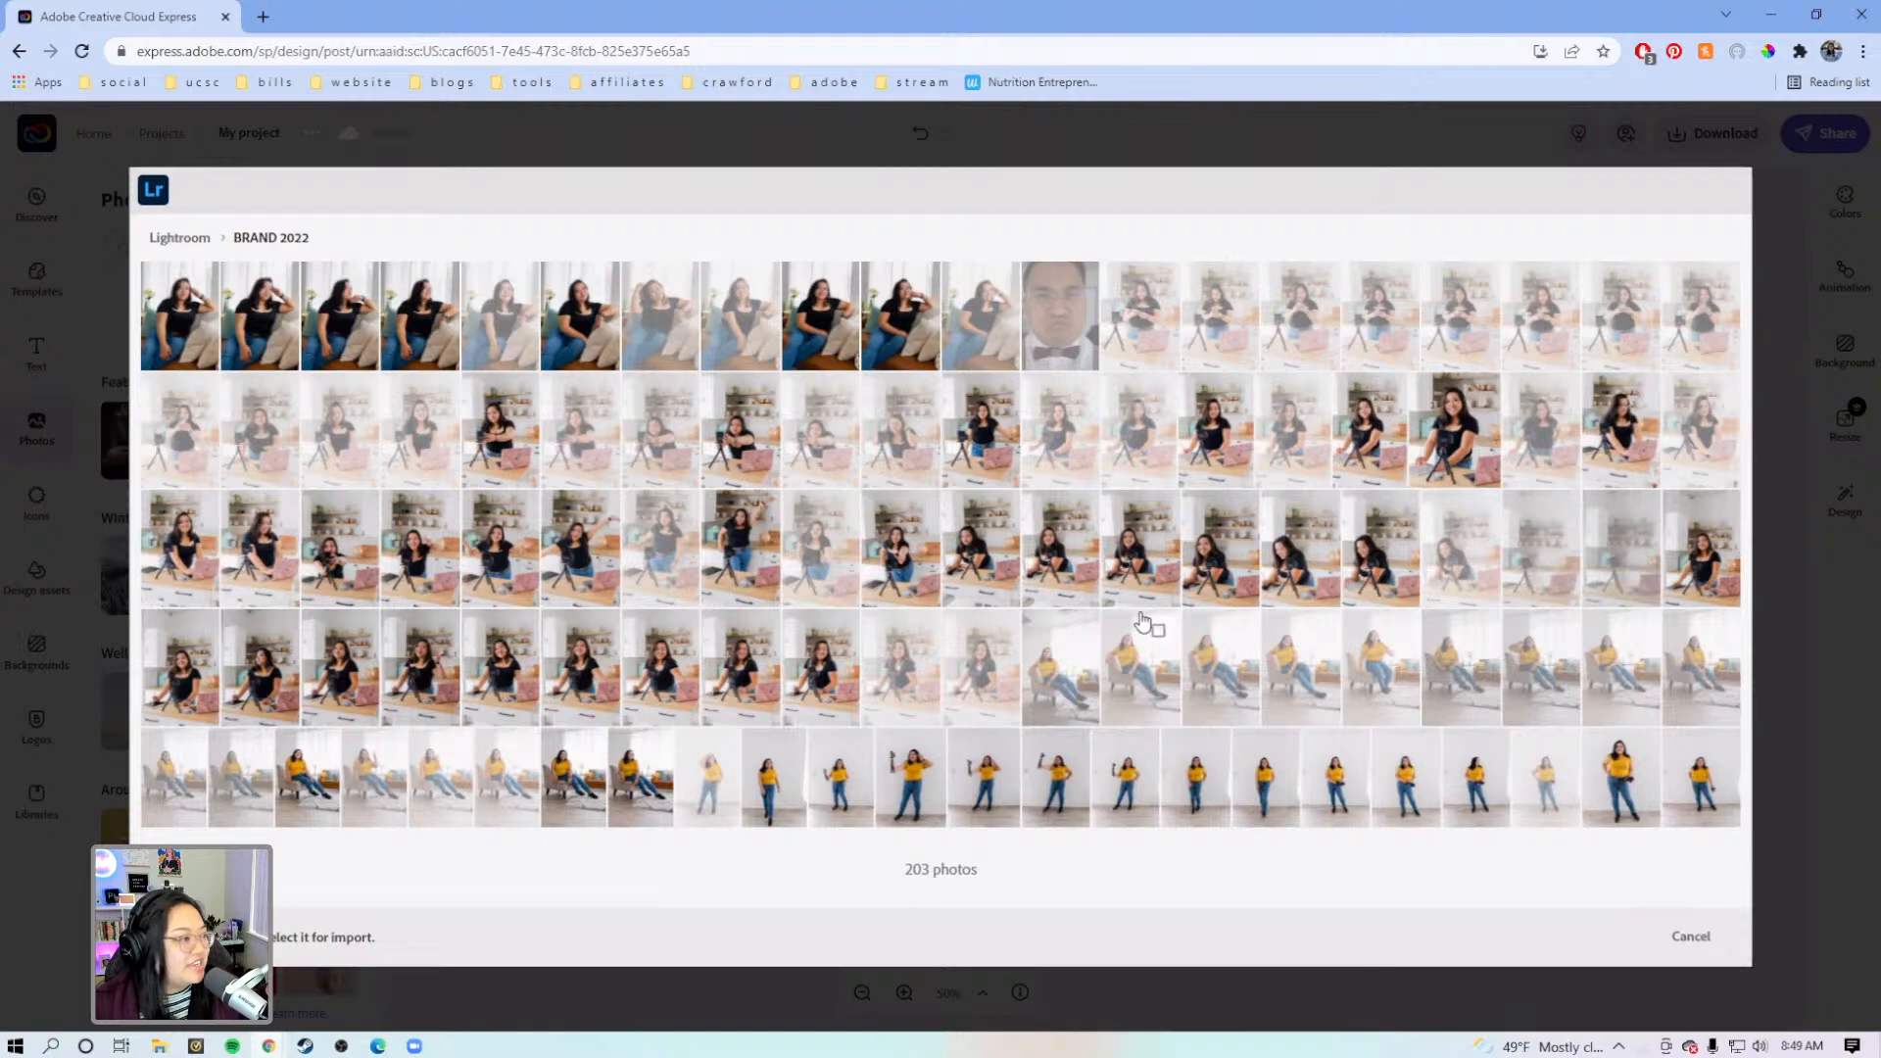
pyautogui.click(345, 578)
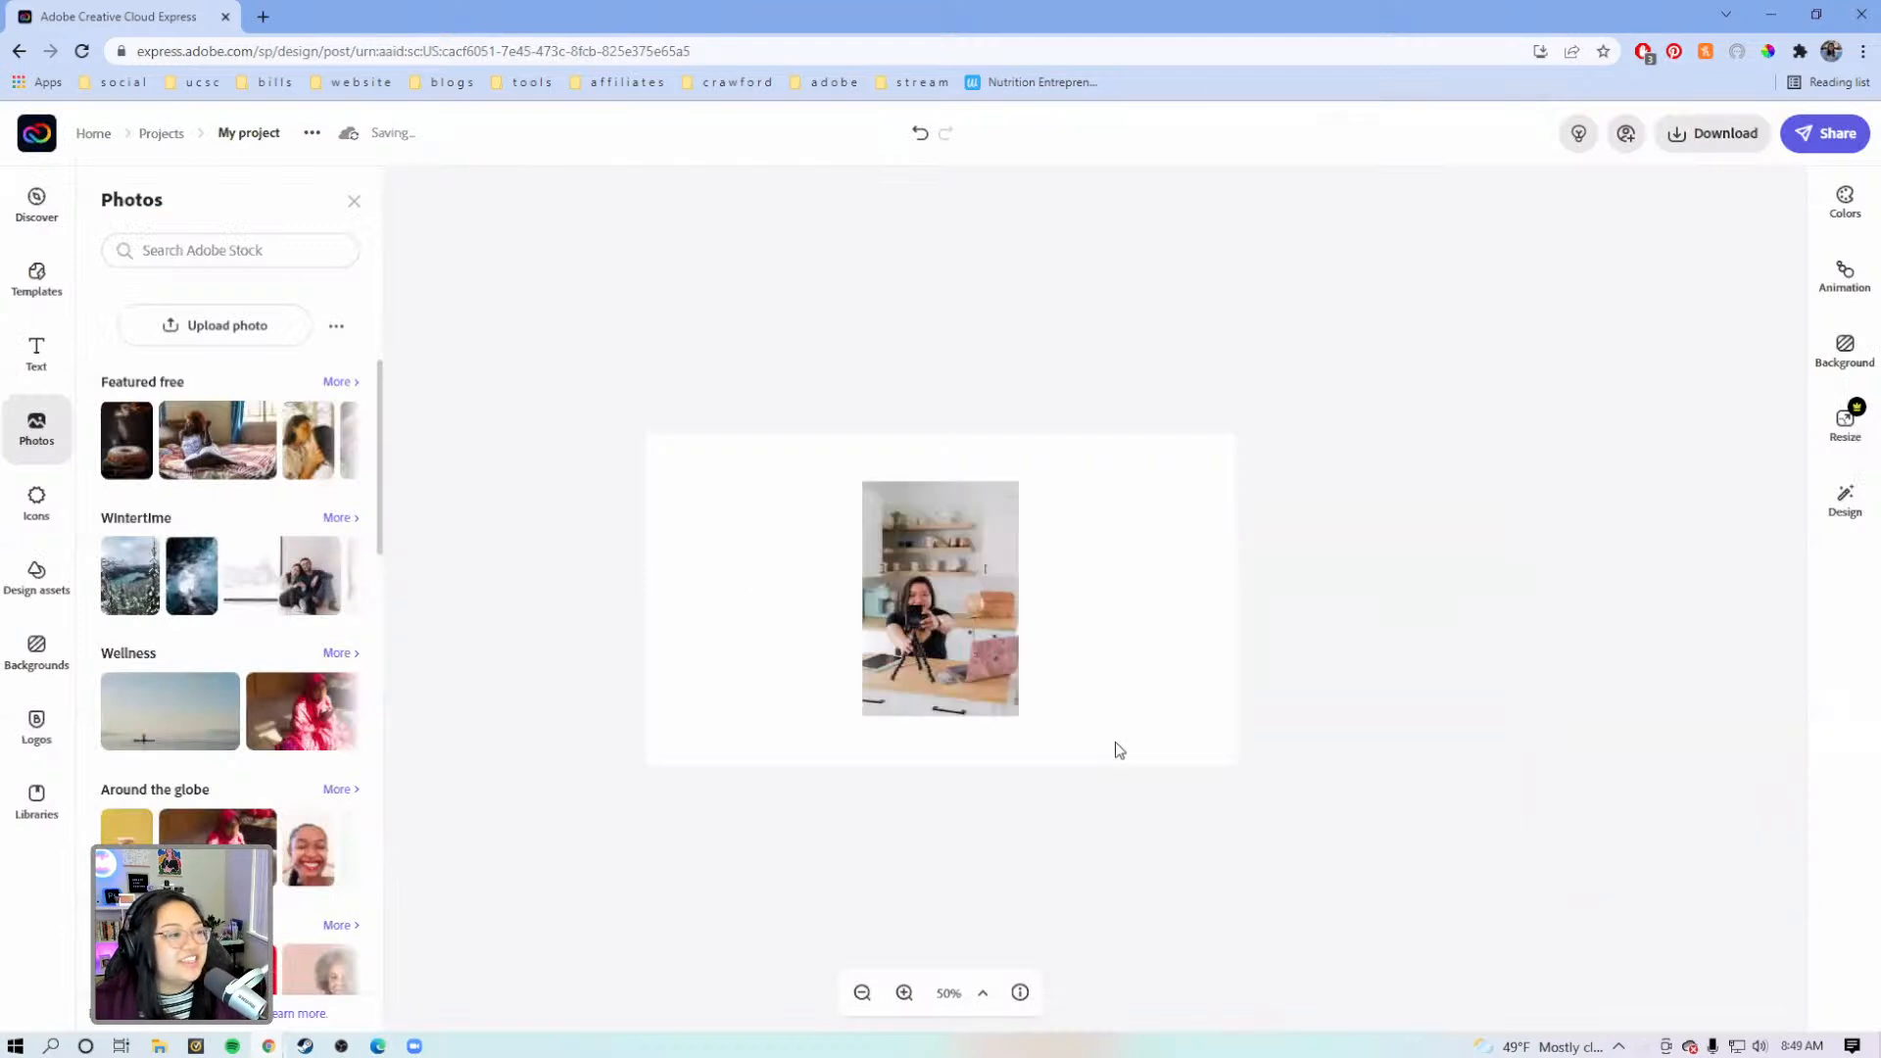
# Make the imported photo the background, scaled to 2 and repositioned so the woman fills the left half of the canvas
pyautogui.click(903, 993)
pyautogui.click(903, 993)
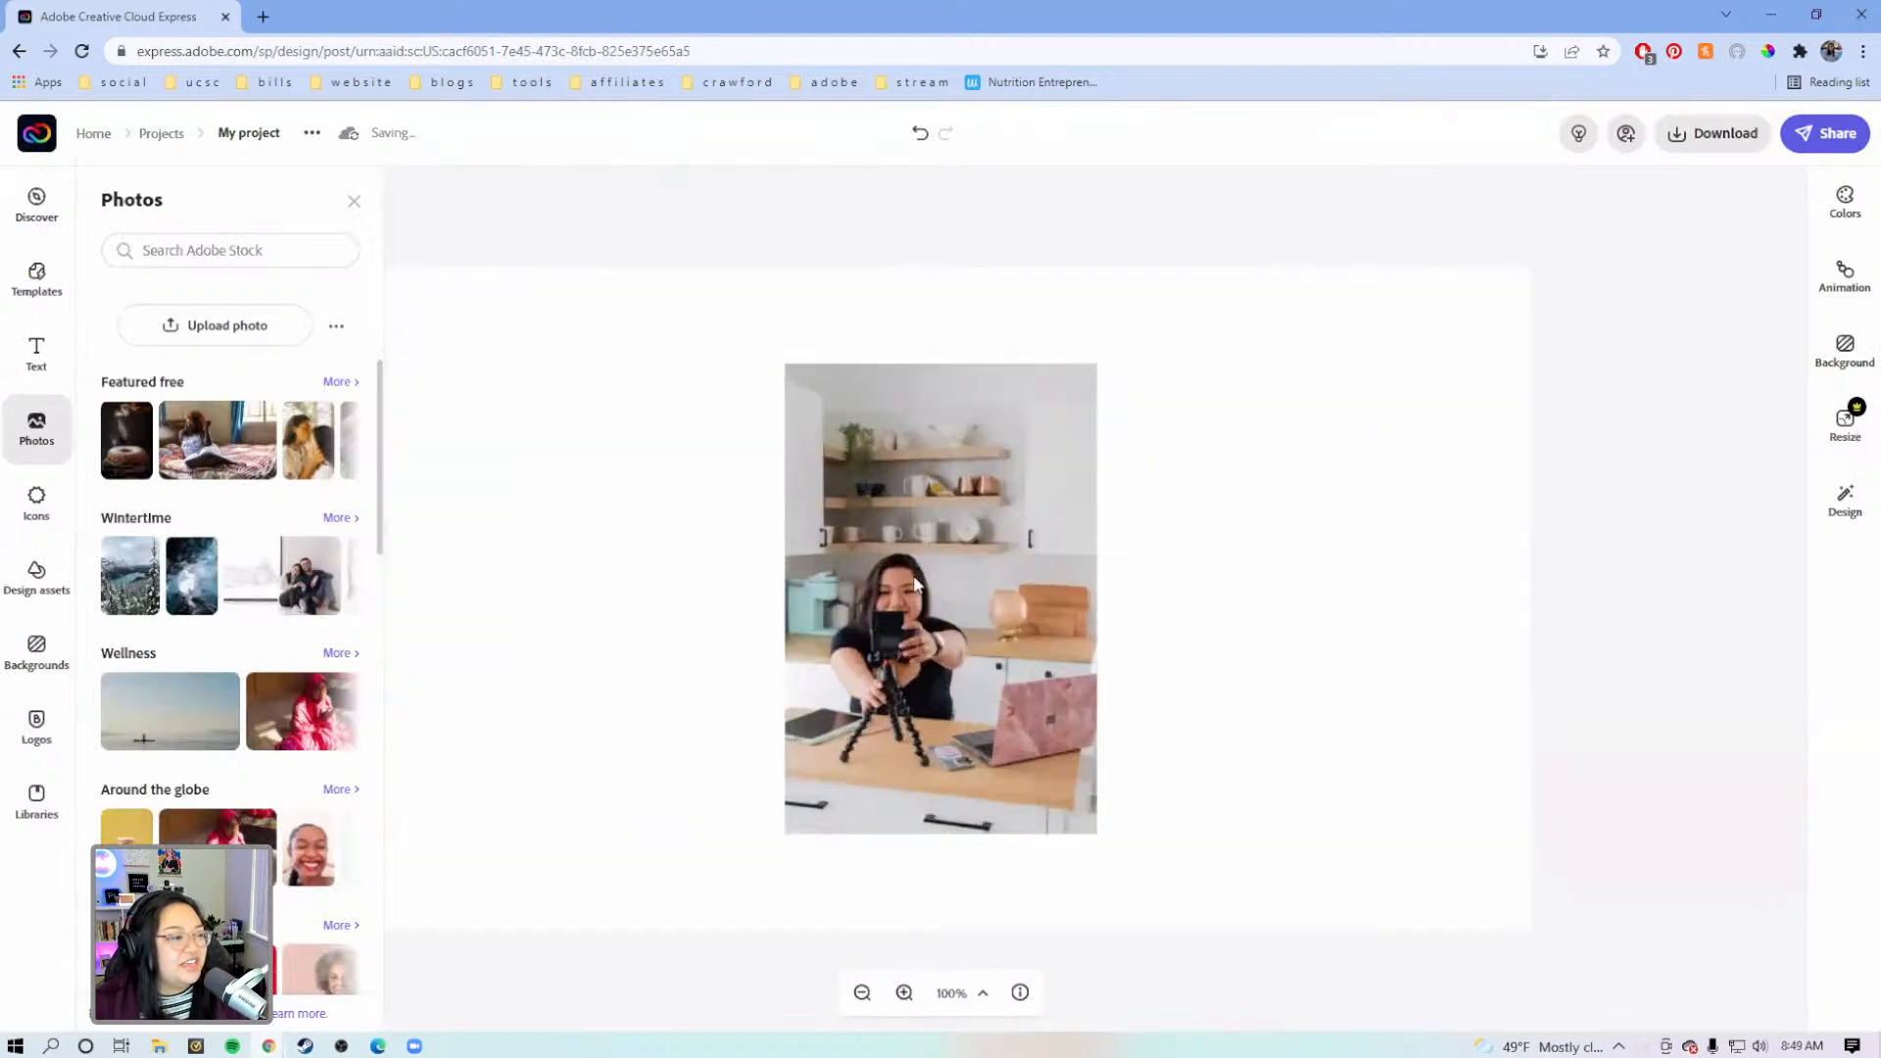
pyautogui.click(1009, 568)
pyautogui.click(862, 992)
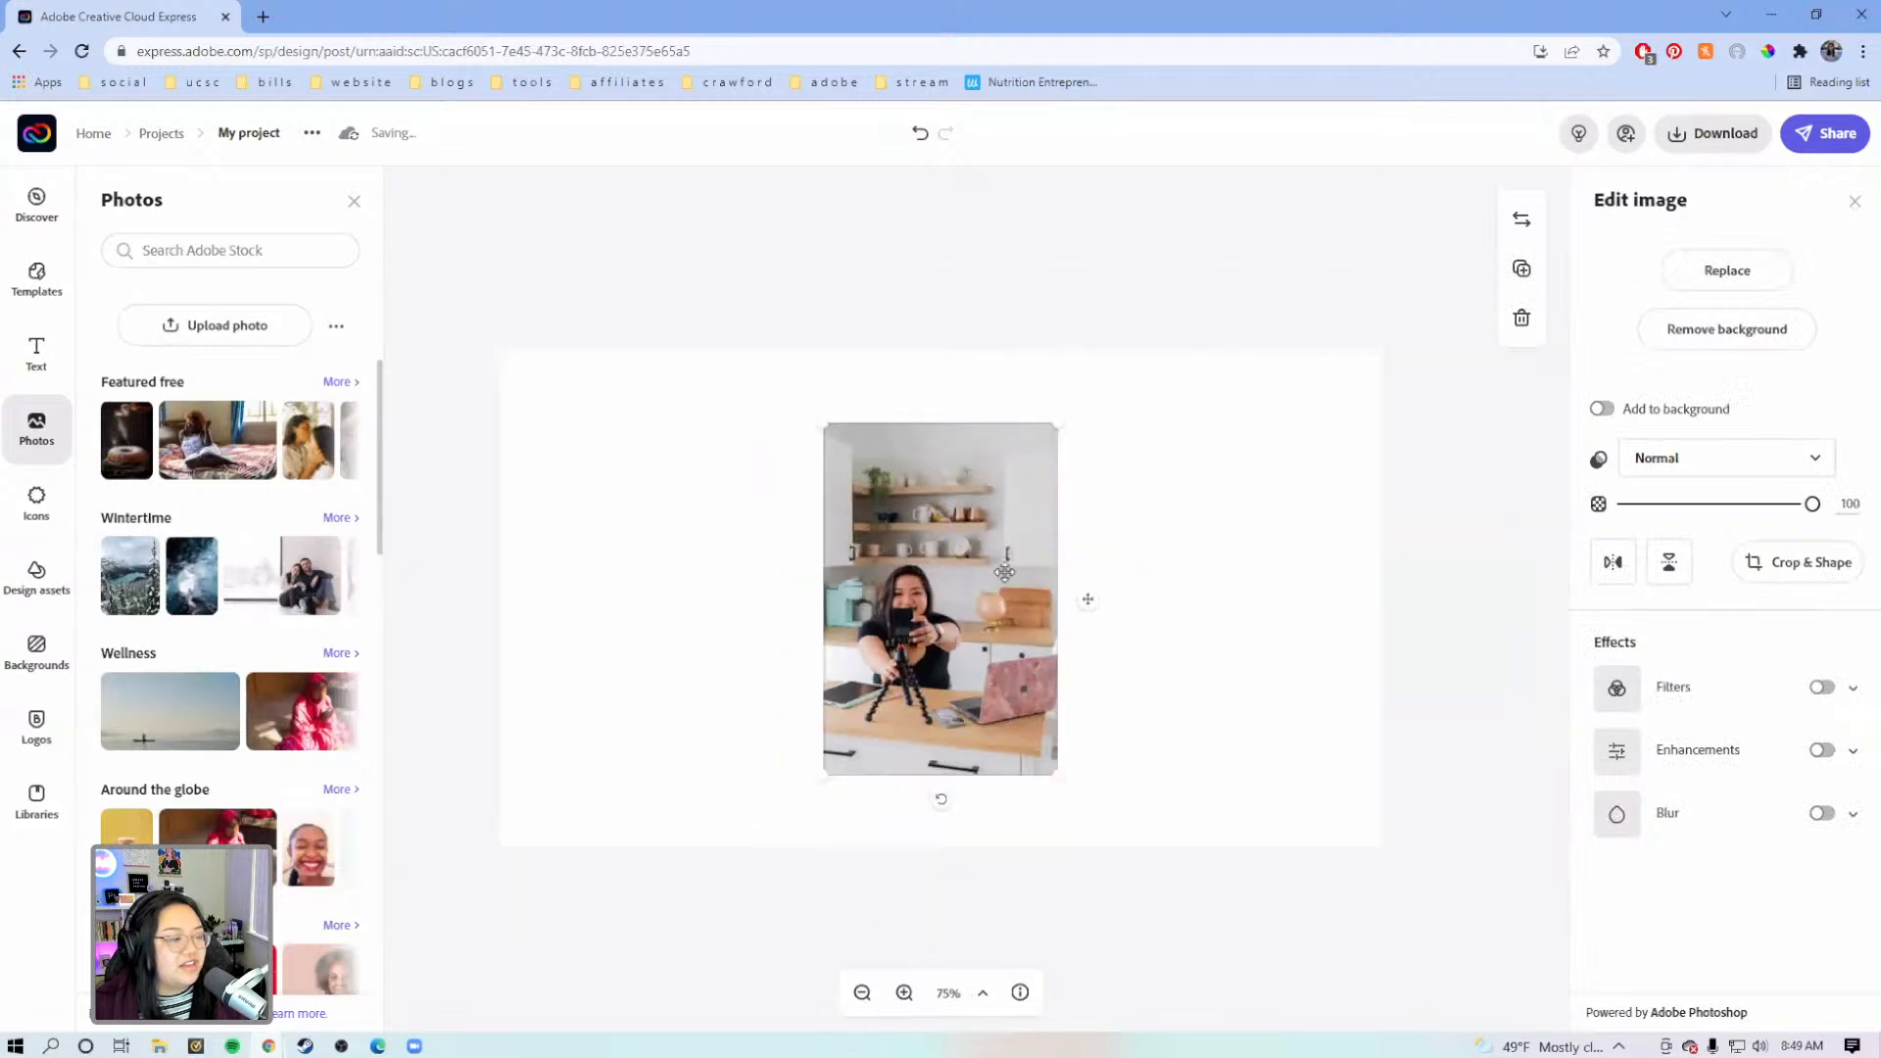
pyautogui.click(1601, 410)
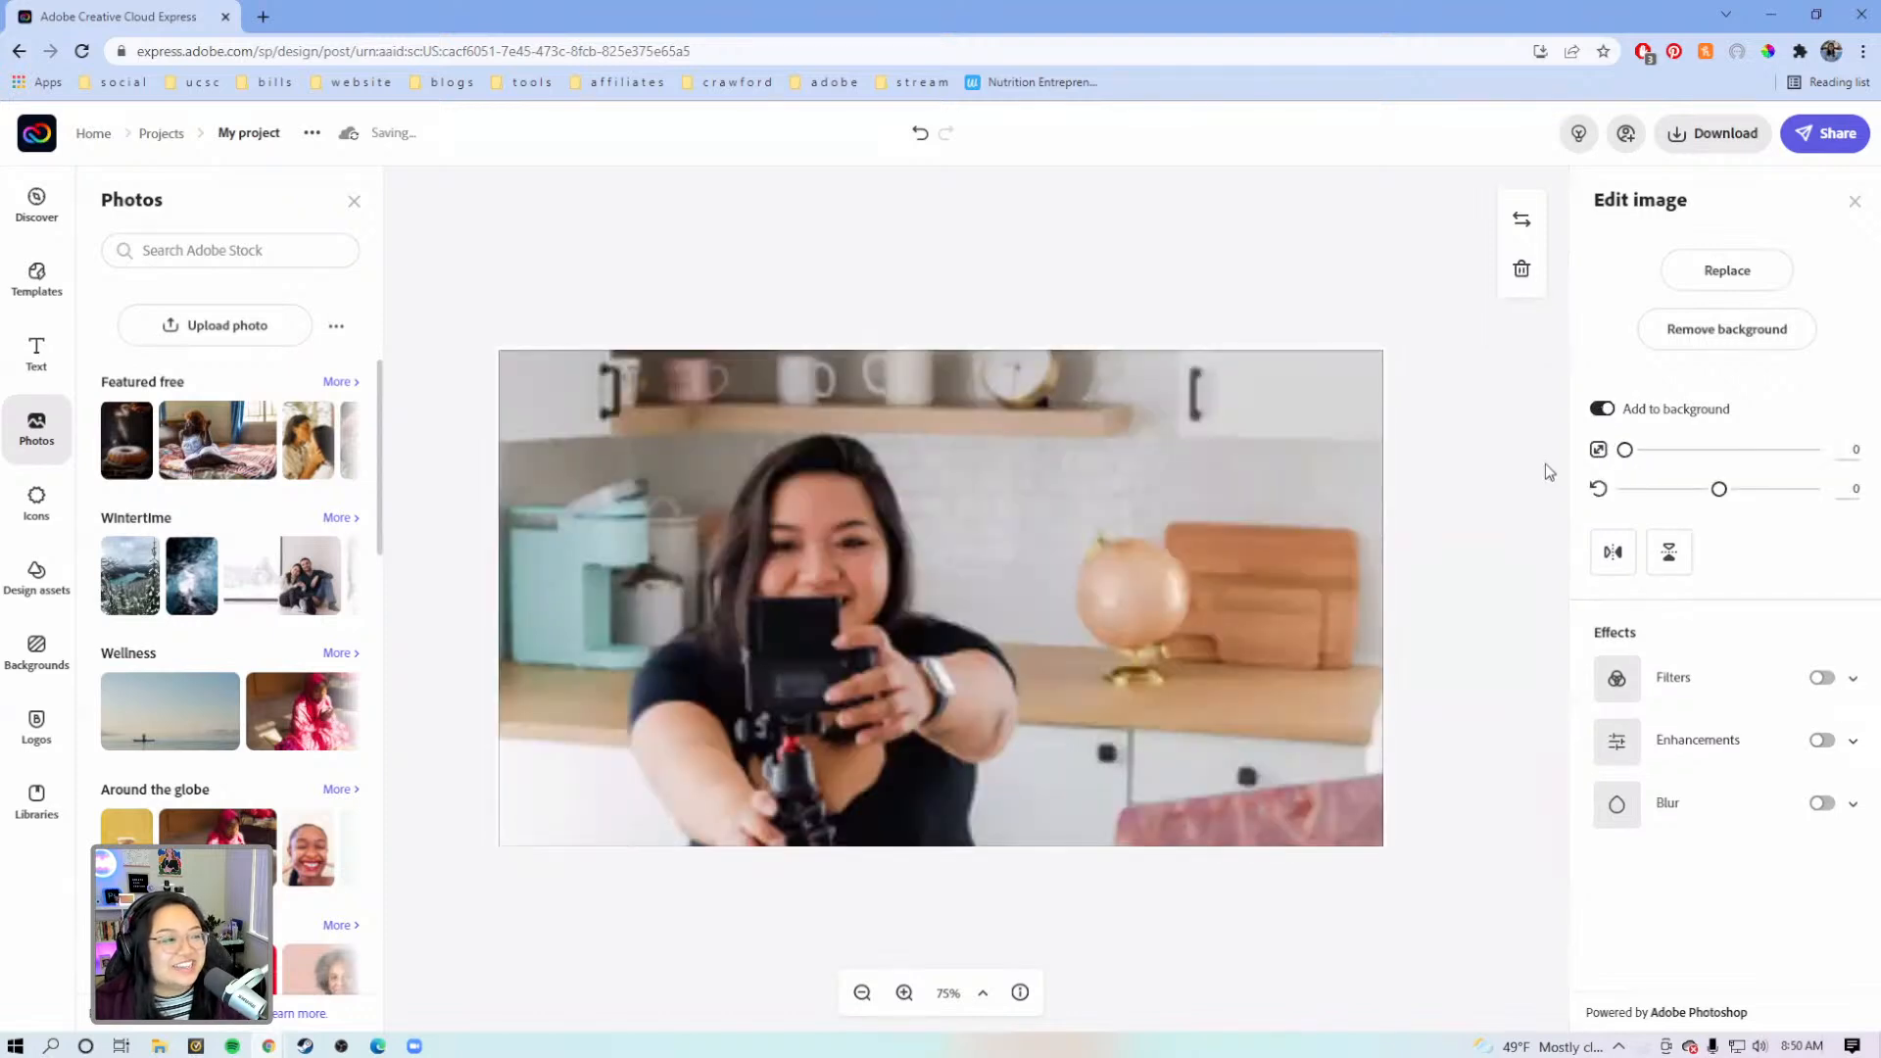
pyautogui.moveTo(1112, 592); pyautogui.dragTo(1124, 542)
pyautogui.moveTo(1112, 424); pyautogui.dragTo(1068, 489)
pyautogui.moveTo(1625, 450); pyautogui.dragTo(1628, 451)
pyautogui.moveTo(1087, 519); pyautogui.dragTo(1047, 557)
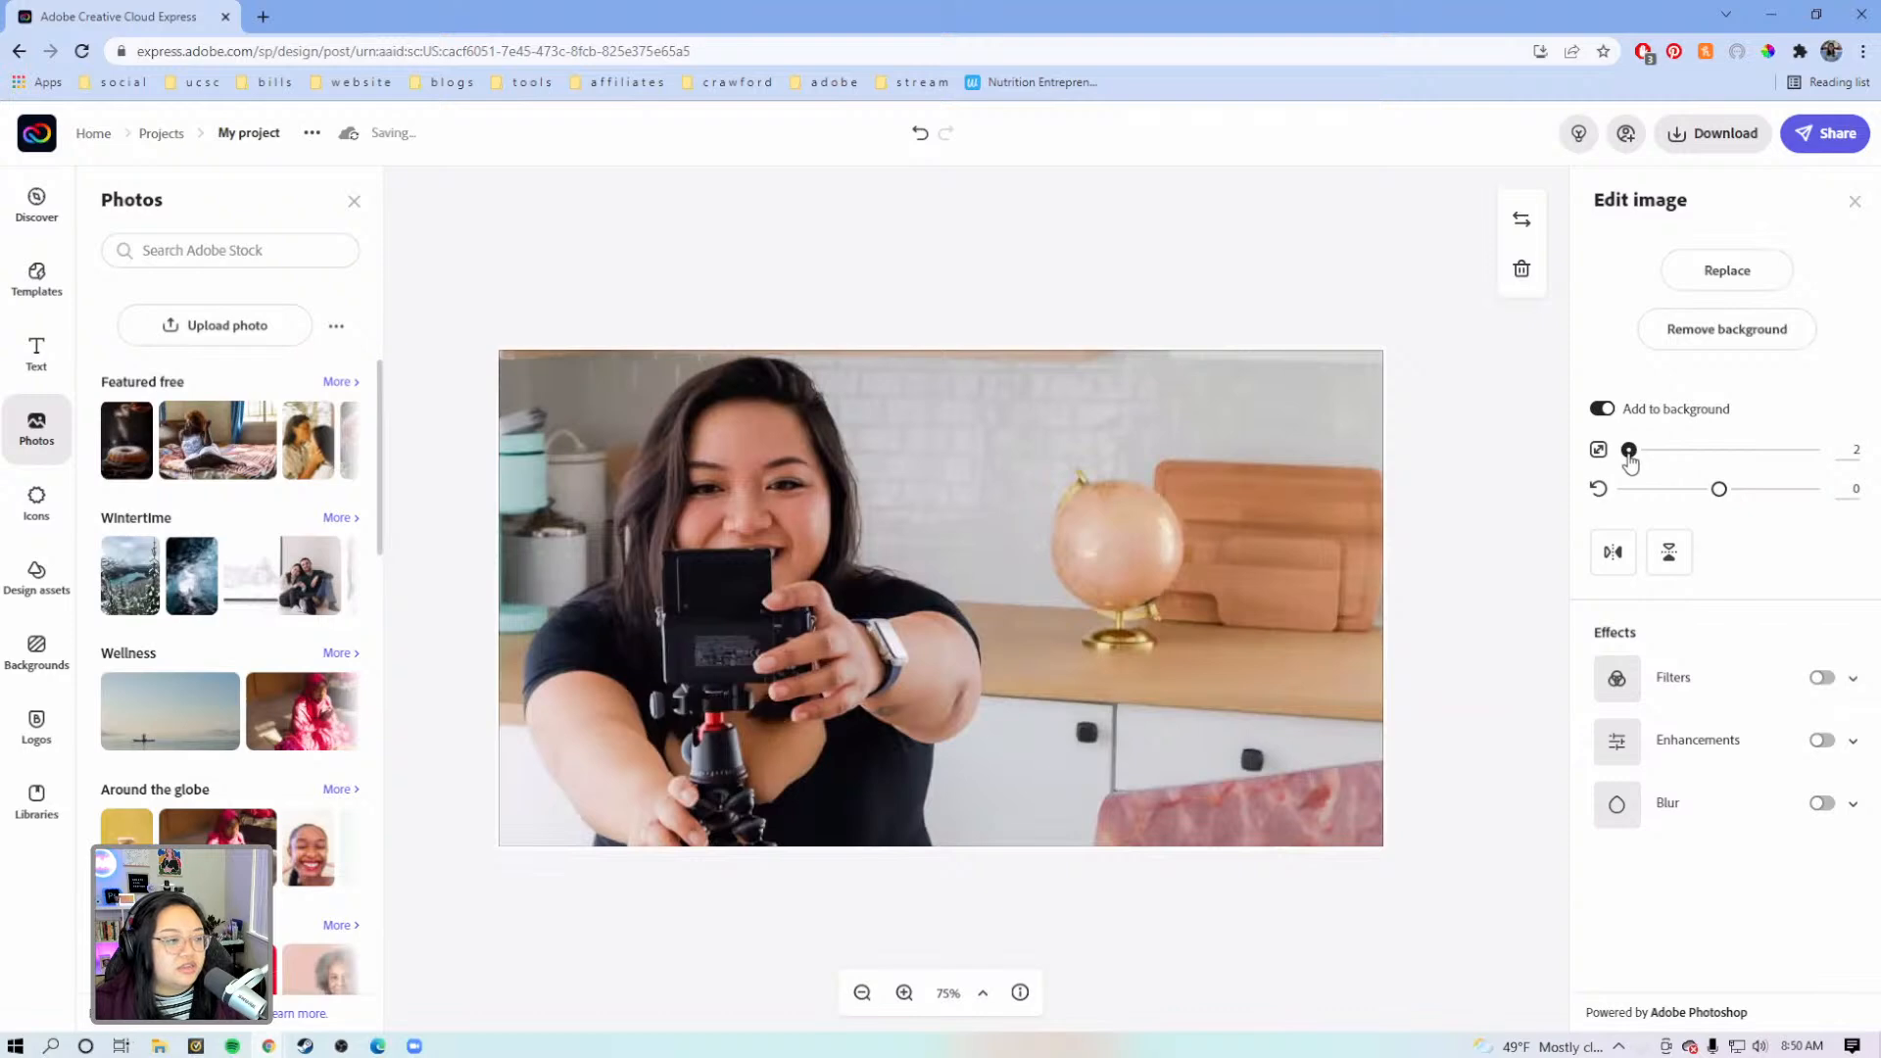
pyautogui.click(1432, 549)
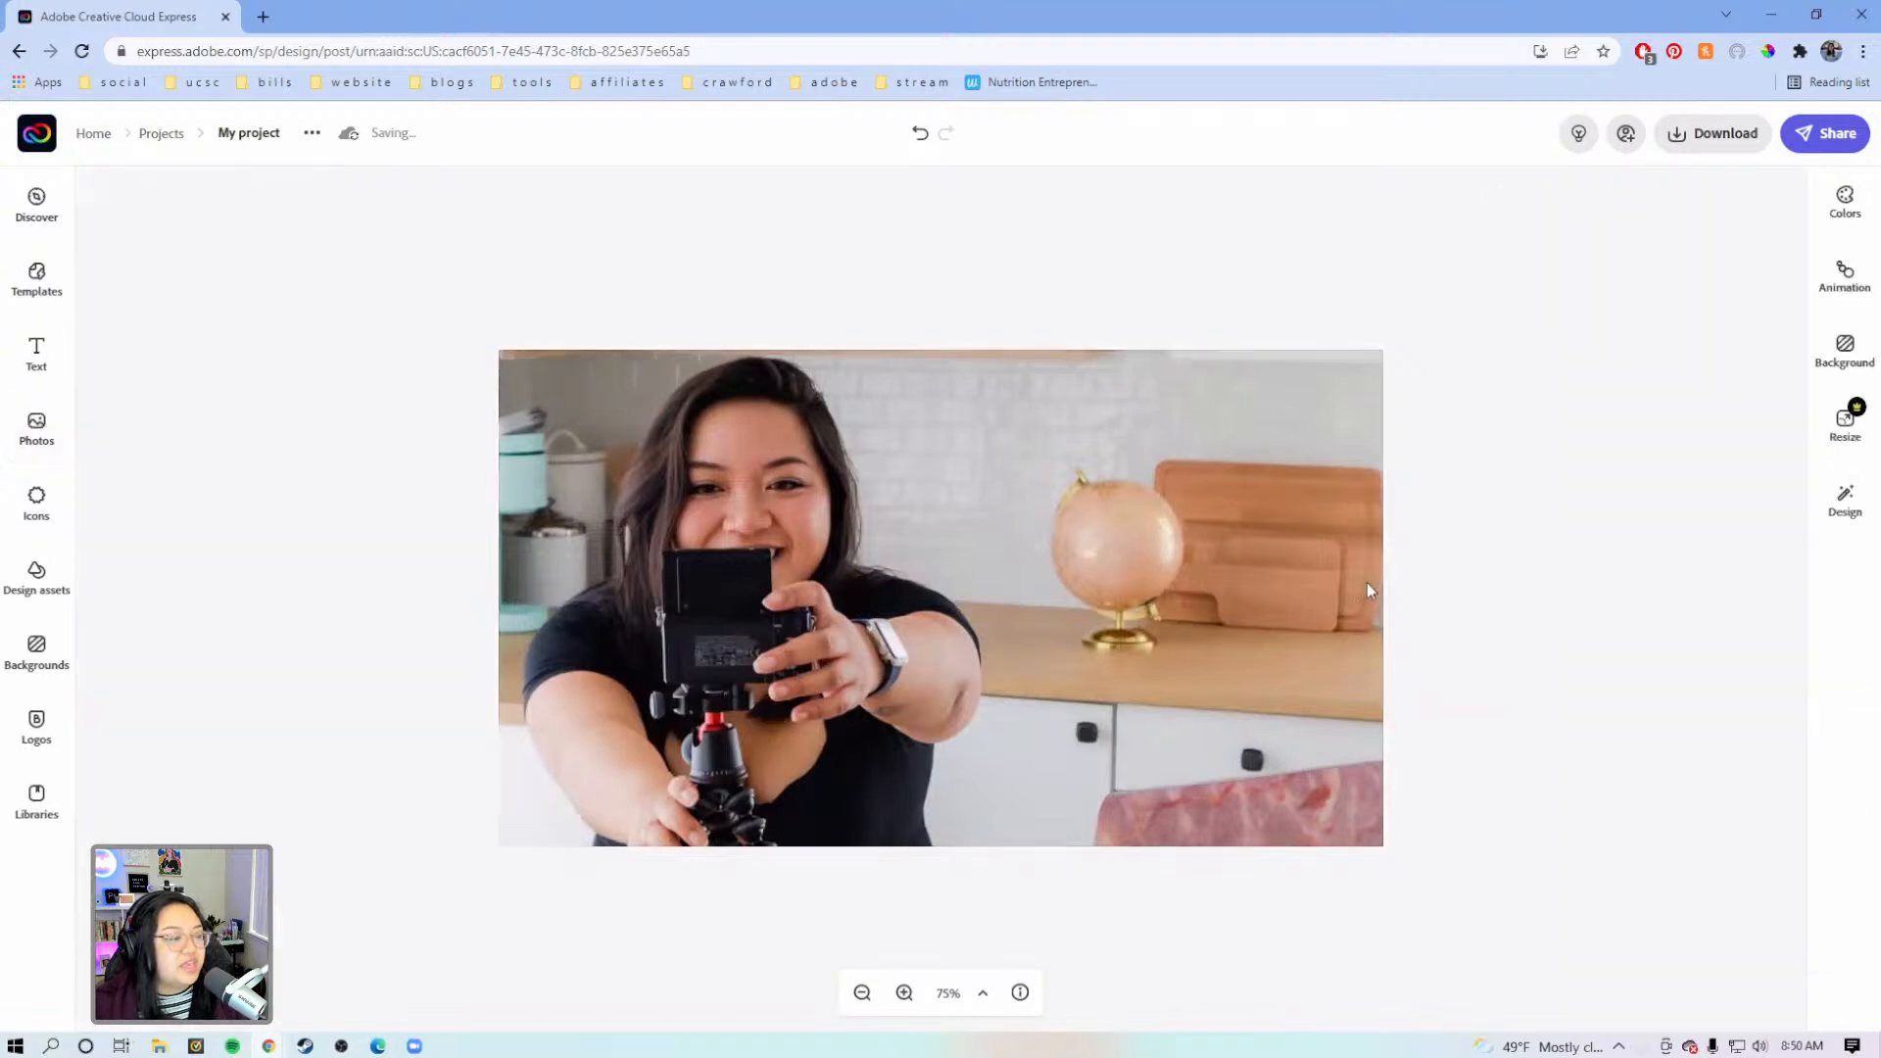
# Add a new text element and place it beside the woman's face, above the globe
pyautogui.click(54, 360)
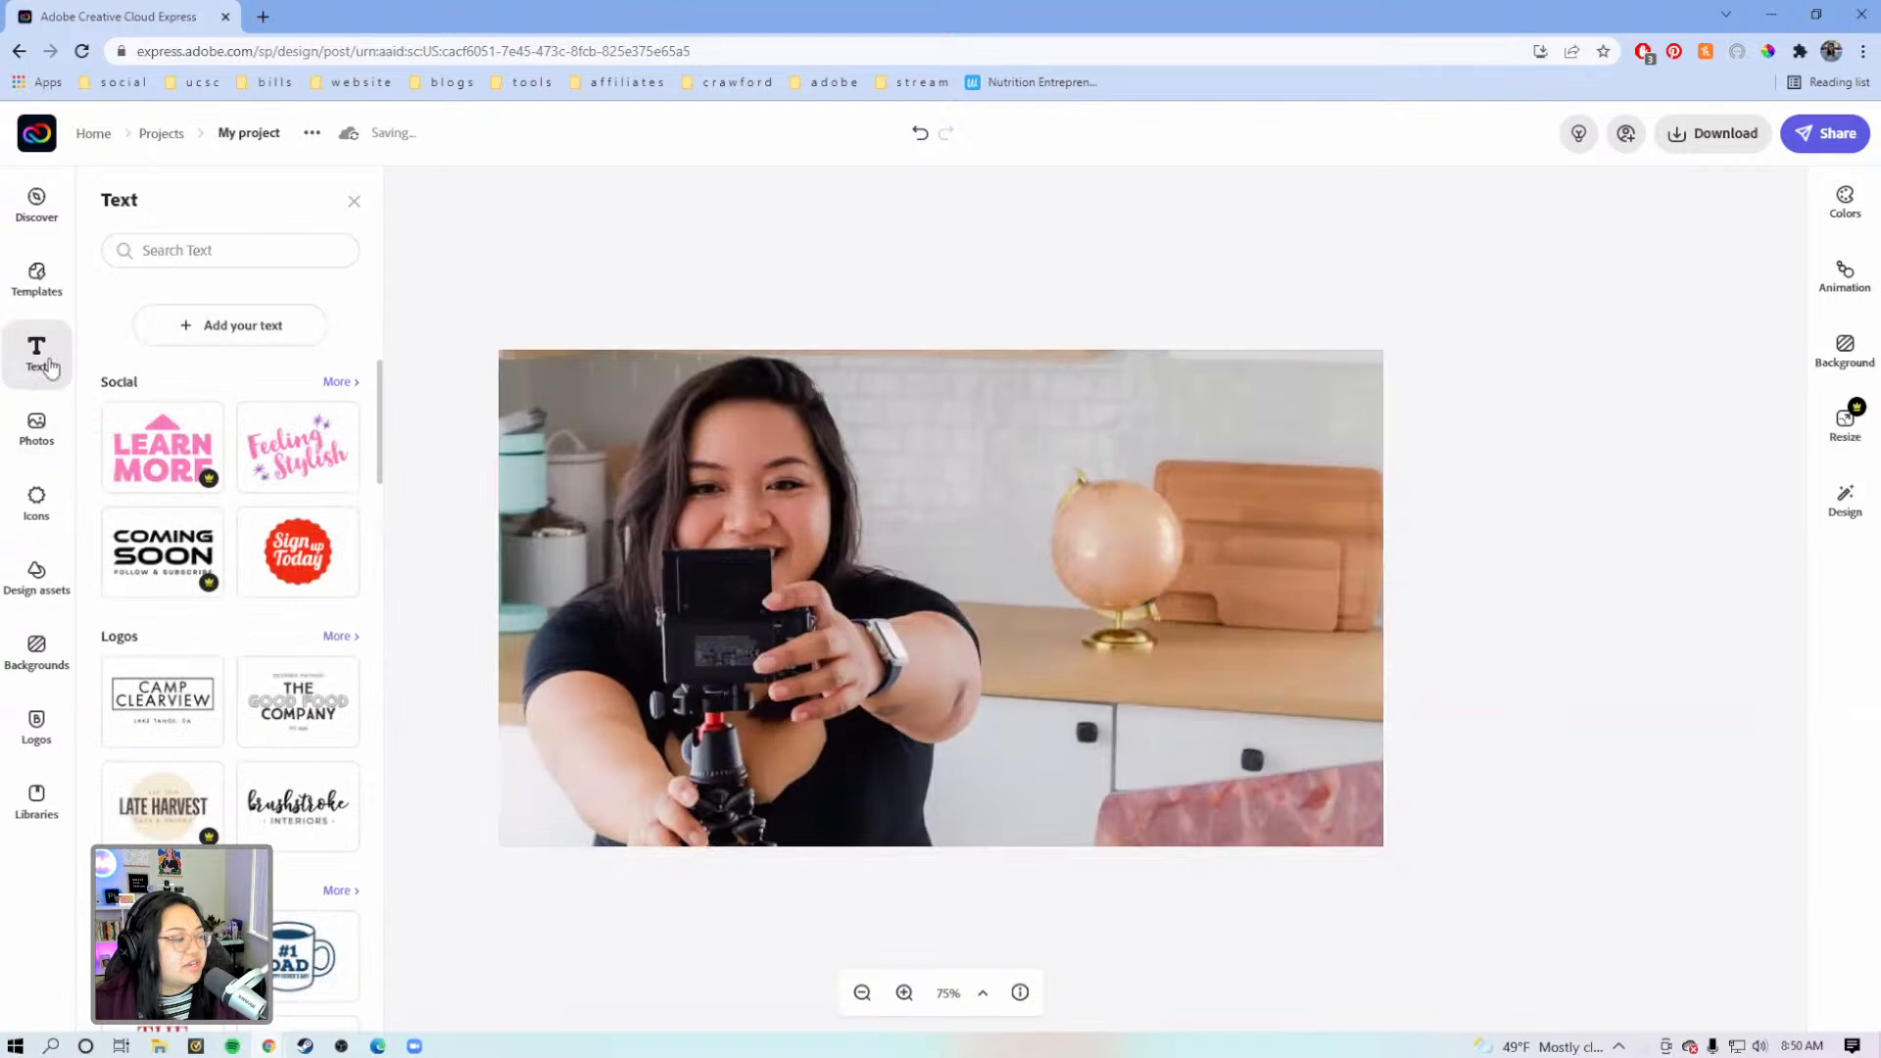
pyautogui.click(245, 329)
pyautogui.moveTo(832, 639); pyautogui.dragTo(999, 512)
pyautogui.moveTo(1760, 256); pyautogui.dragTo(1435, 255)
pyautogui.moveTo(1738, 255); pyautogui.dragTo(1520, 254)
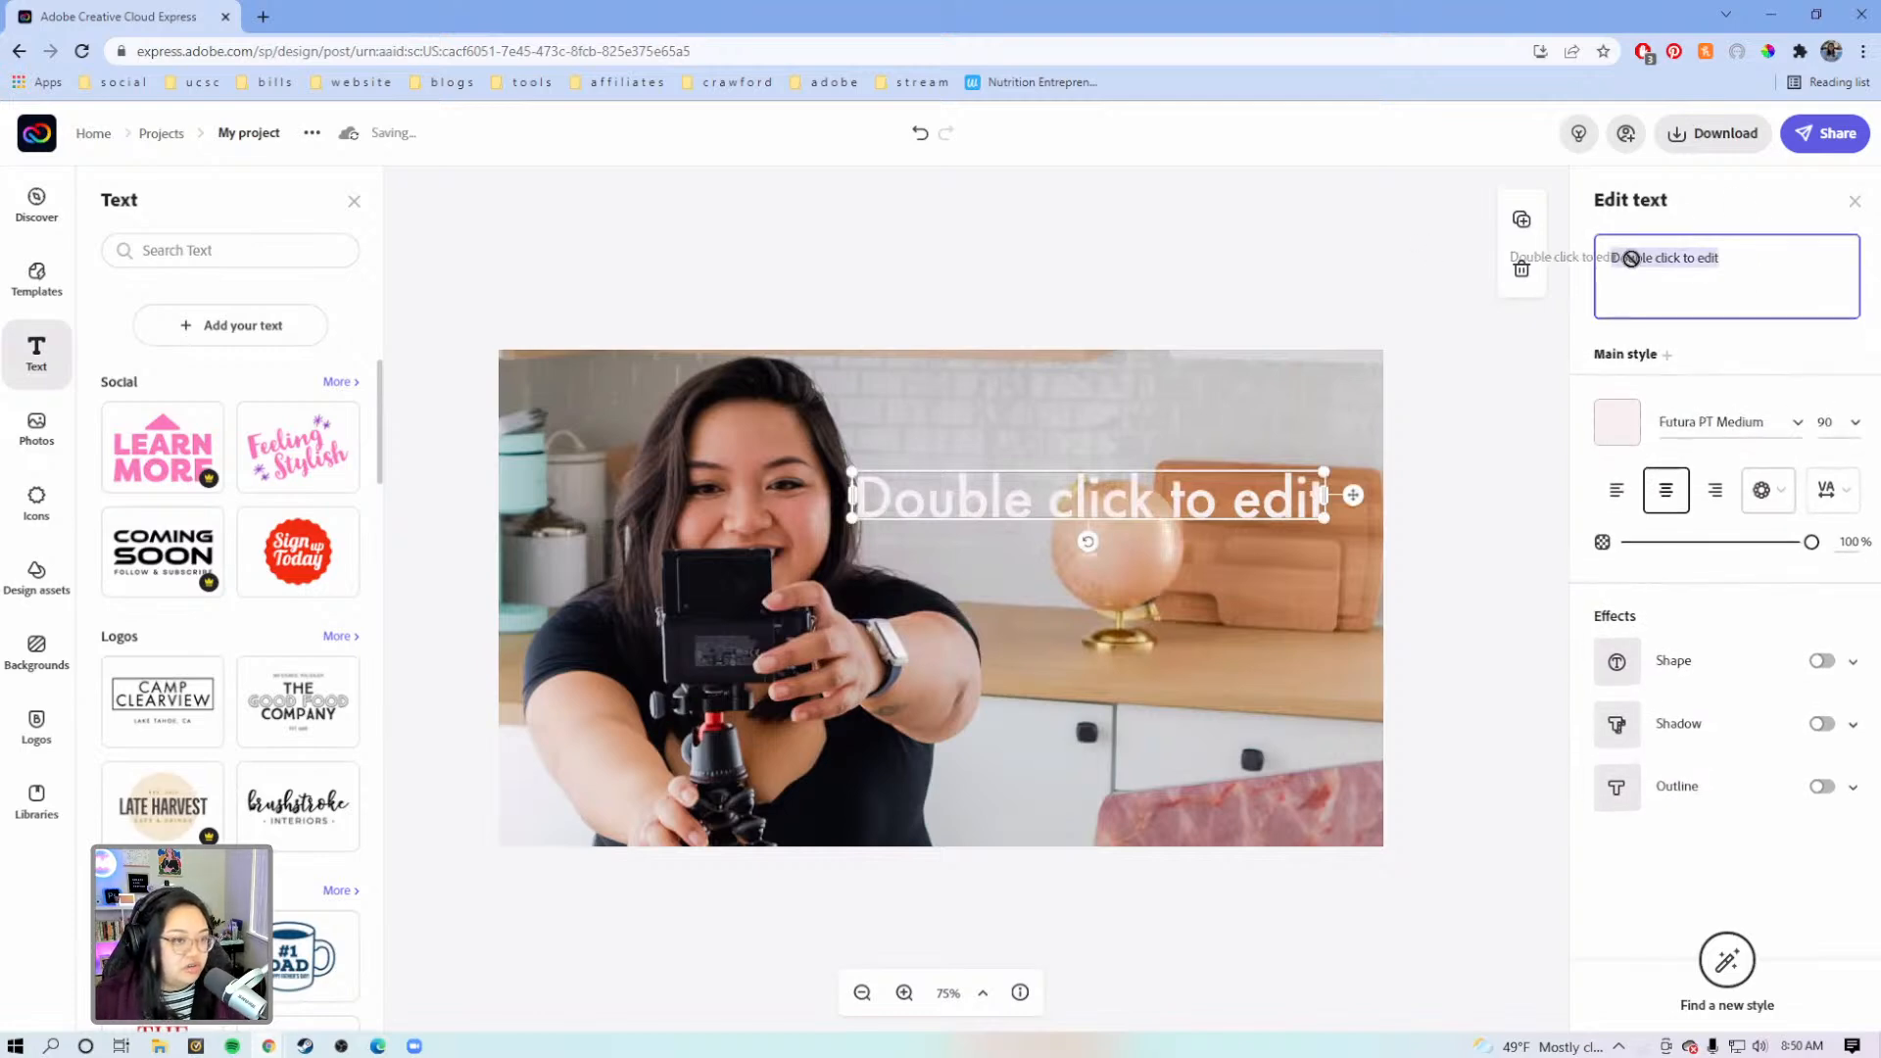
pyautogui.moveTo(1738, 255); pyautogui.dragTo(1599, 256)
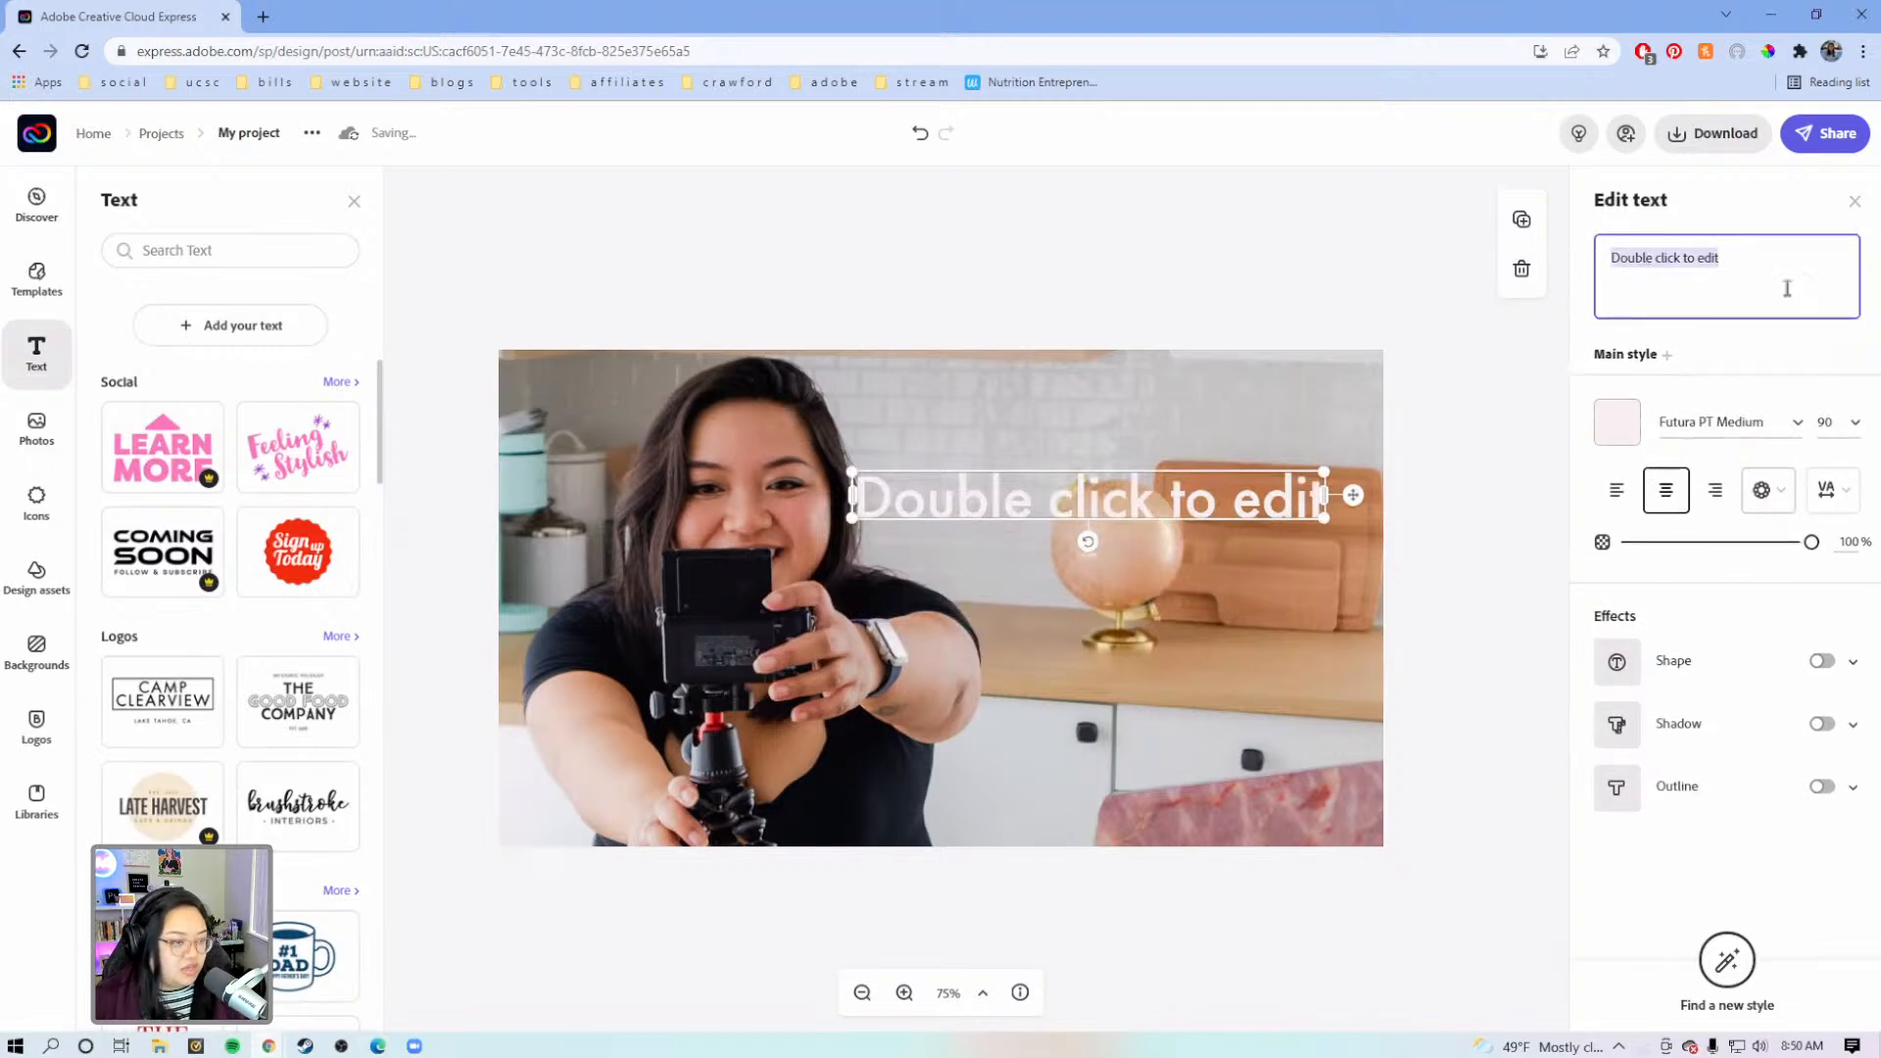
pyautogui.hotkey('ctrl', 'f')
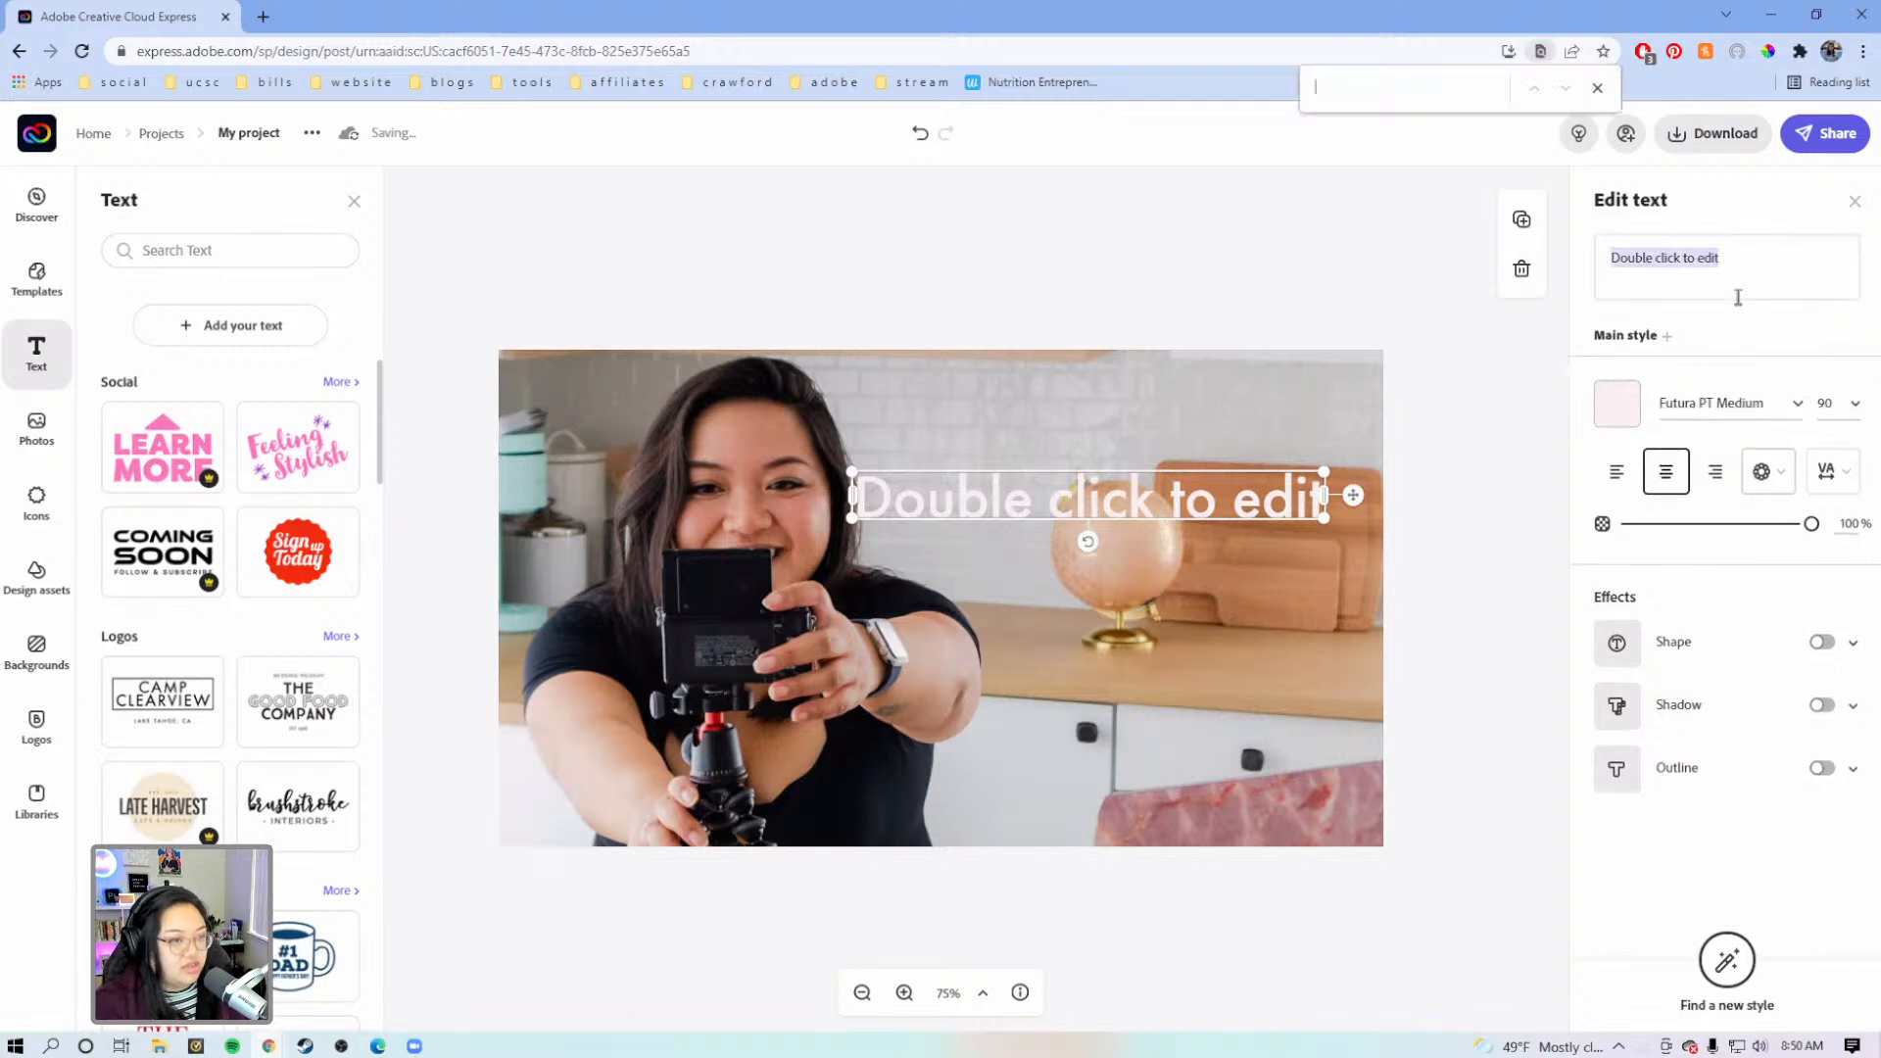
pyautogui.write('c')
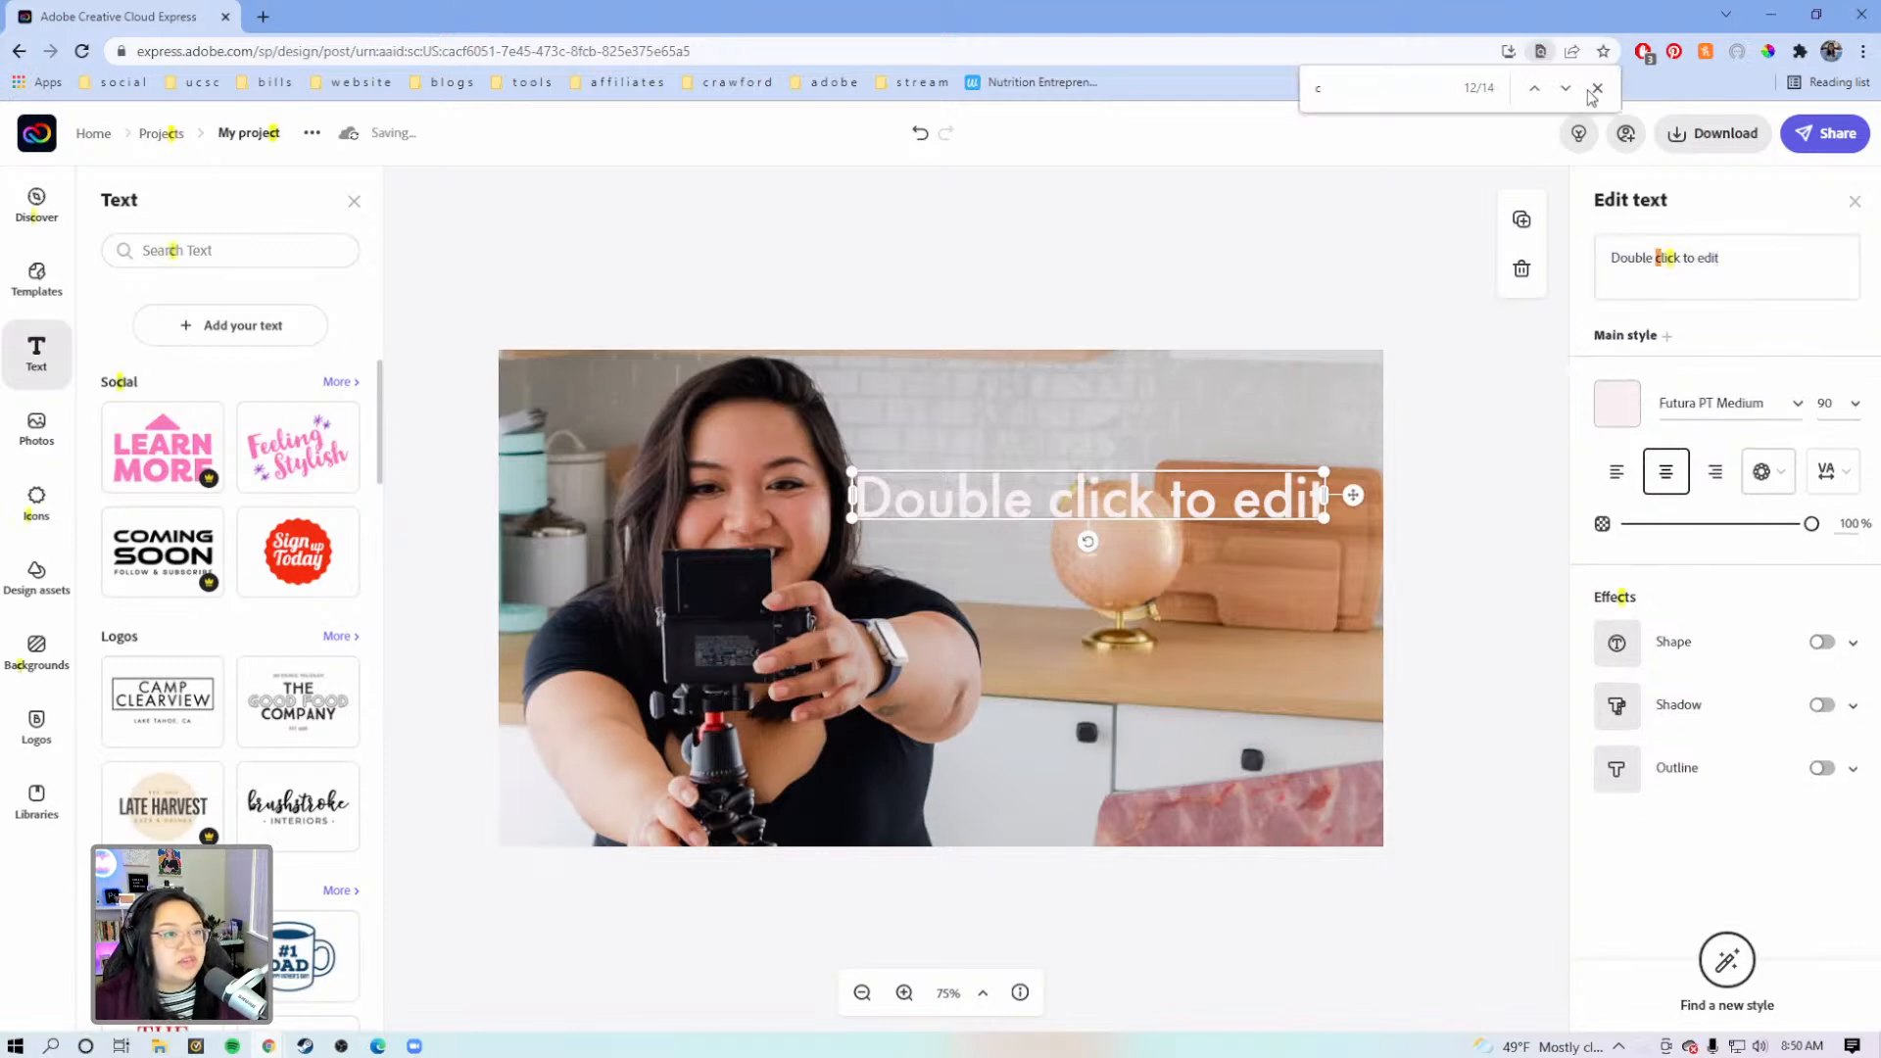
pyautogui.click(1597, 88)
# Replace the placeholder text with CREATIVE CLOUD EXPRESS, one word per line
pyautogui.click(1744, 279)
pyautogui.moveTo(1744, 279); pyautogui.dragTo(1608, 260)
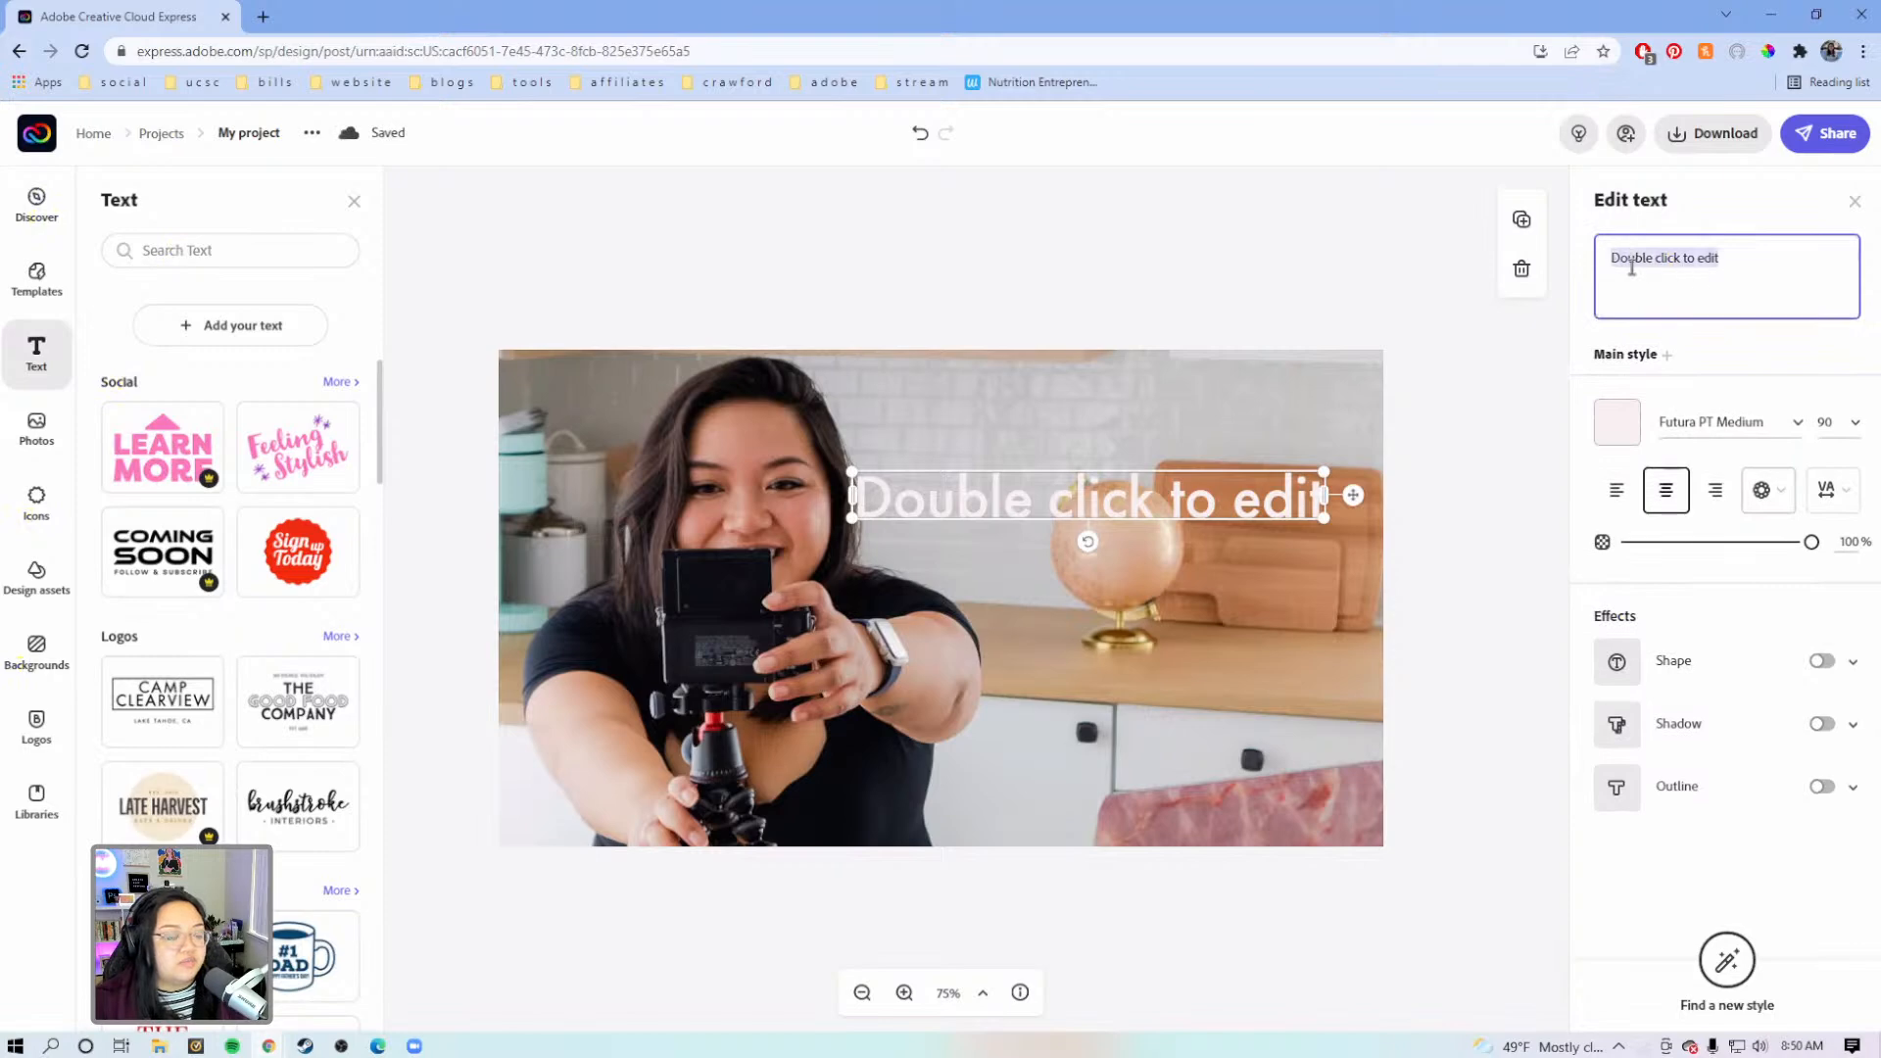
pyautogui.press('BackSpace')
pyautogui.write('CRE')
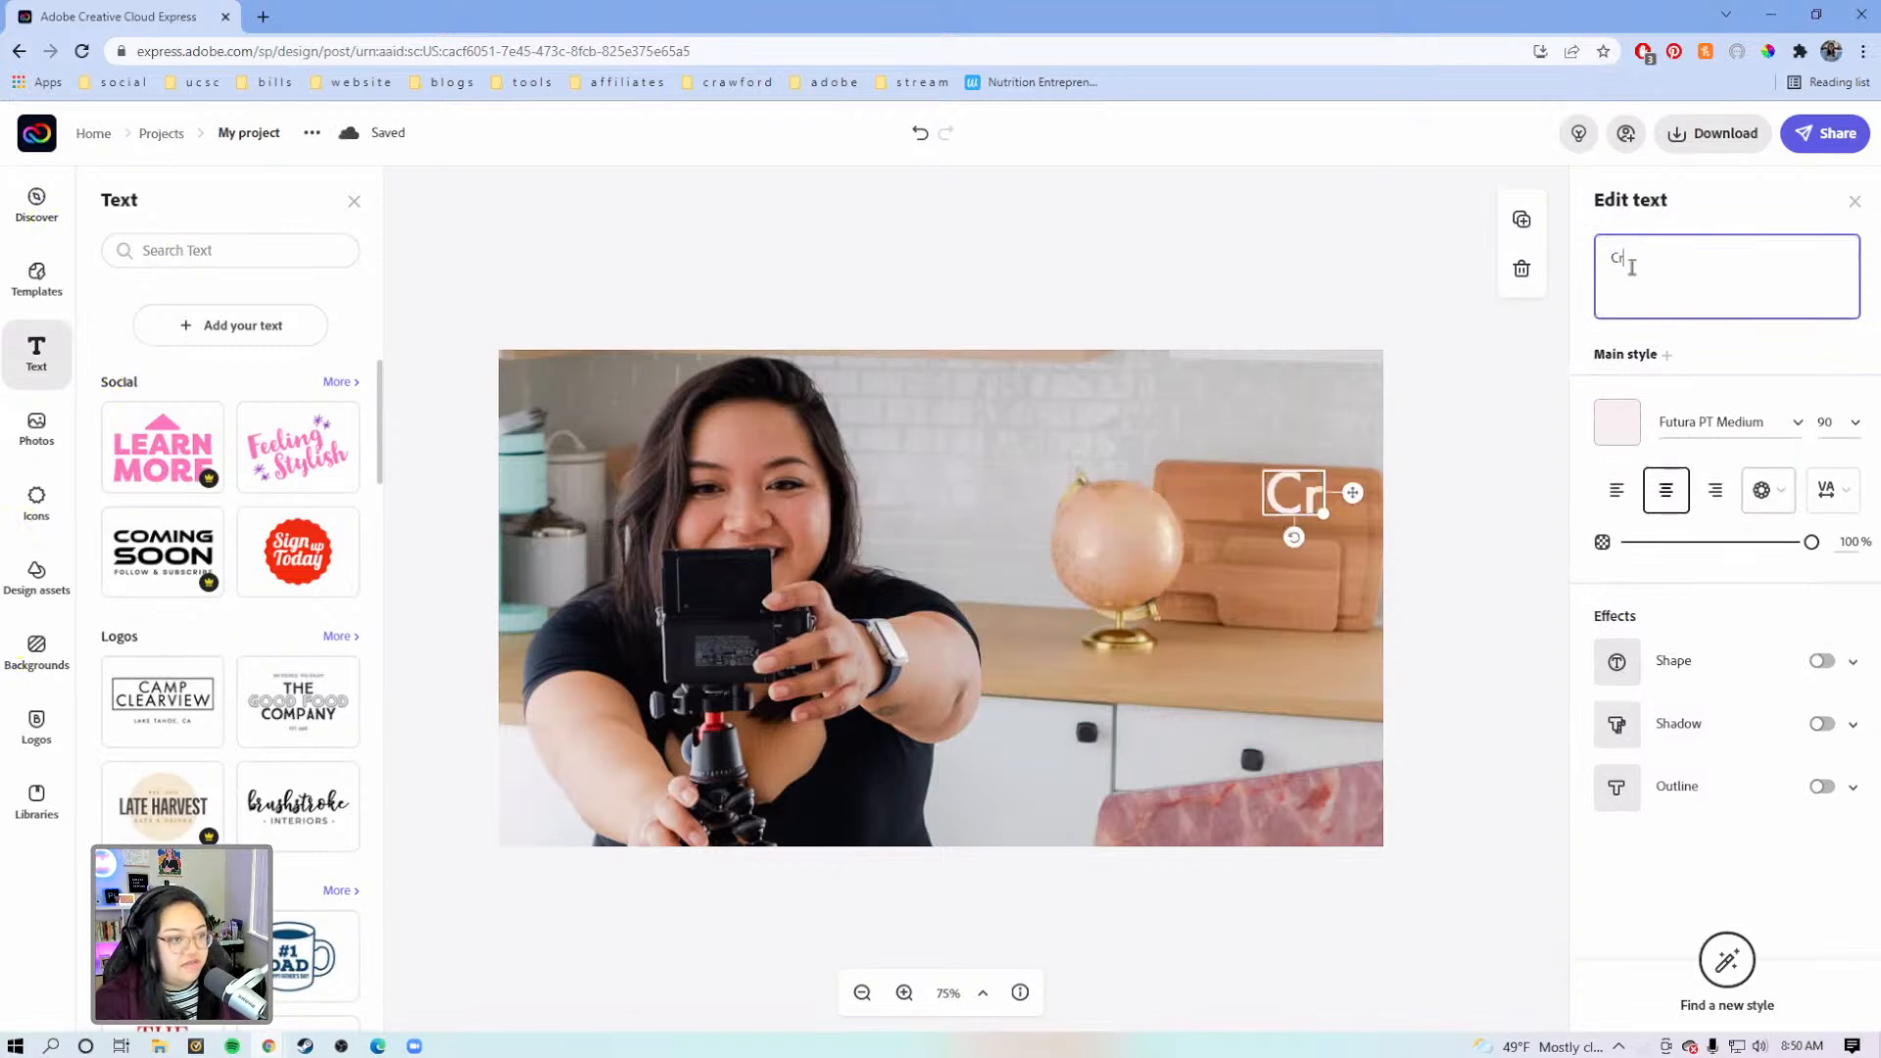
pyautogui.write('ATIV')
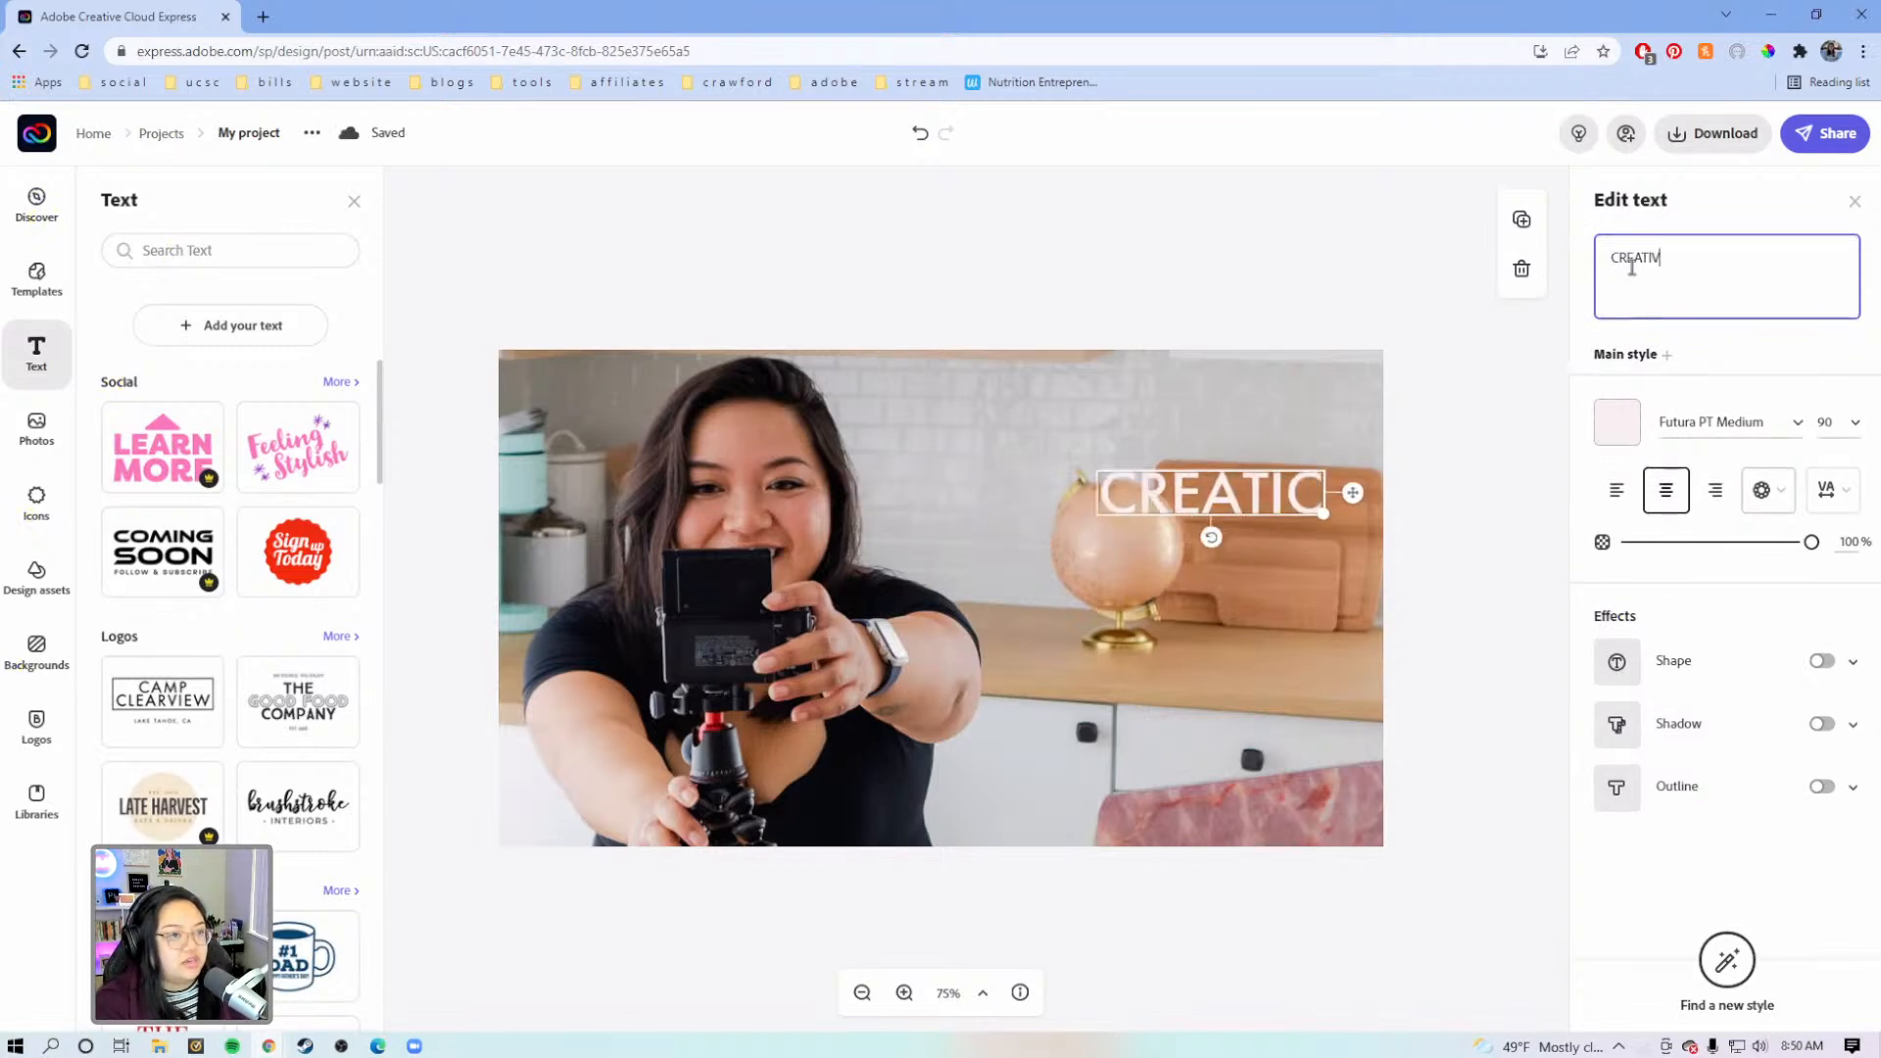
pyautogui.write('E CLOUD')
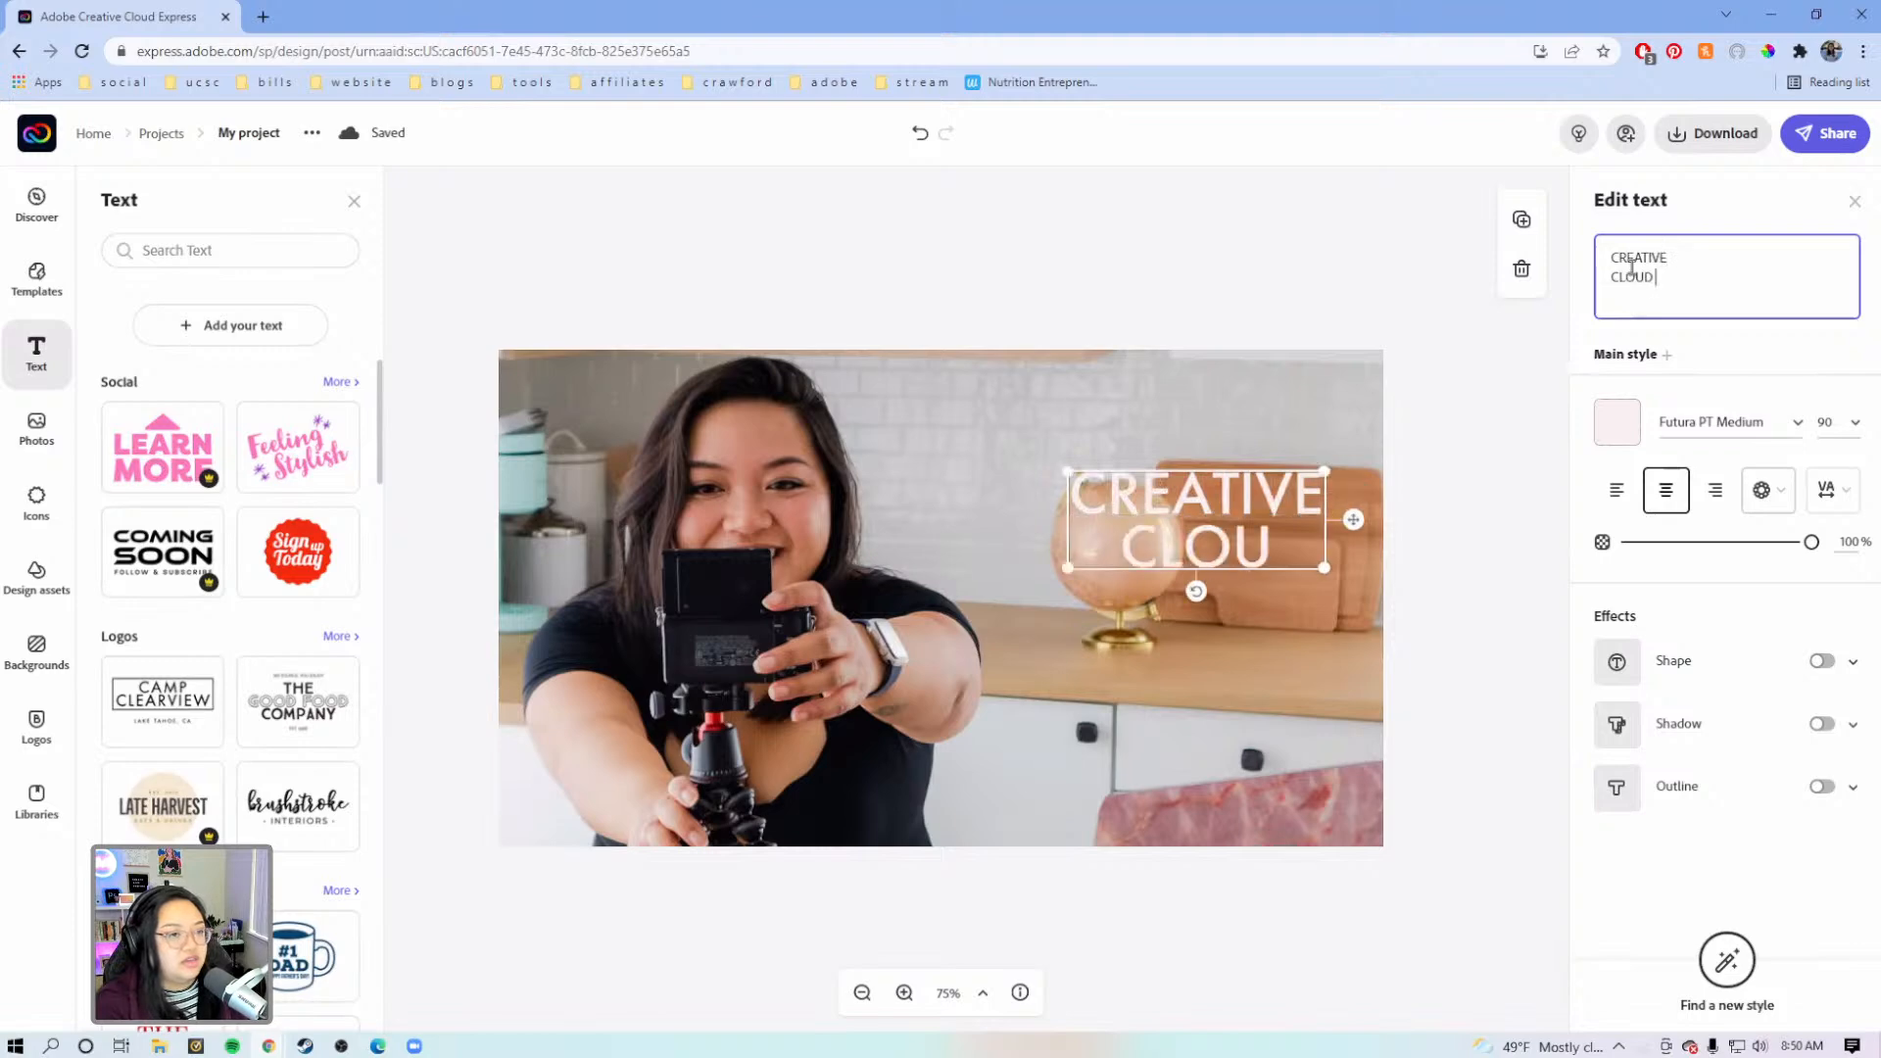
pyautogui.press('Return')
pyautogui.write('EXPRESS')
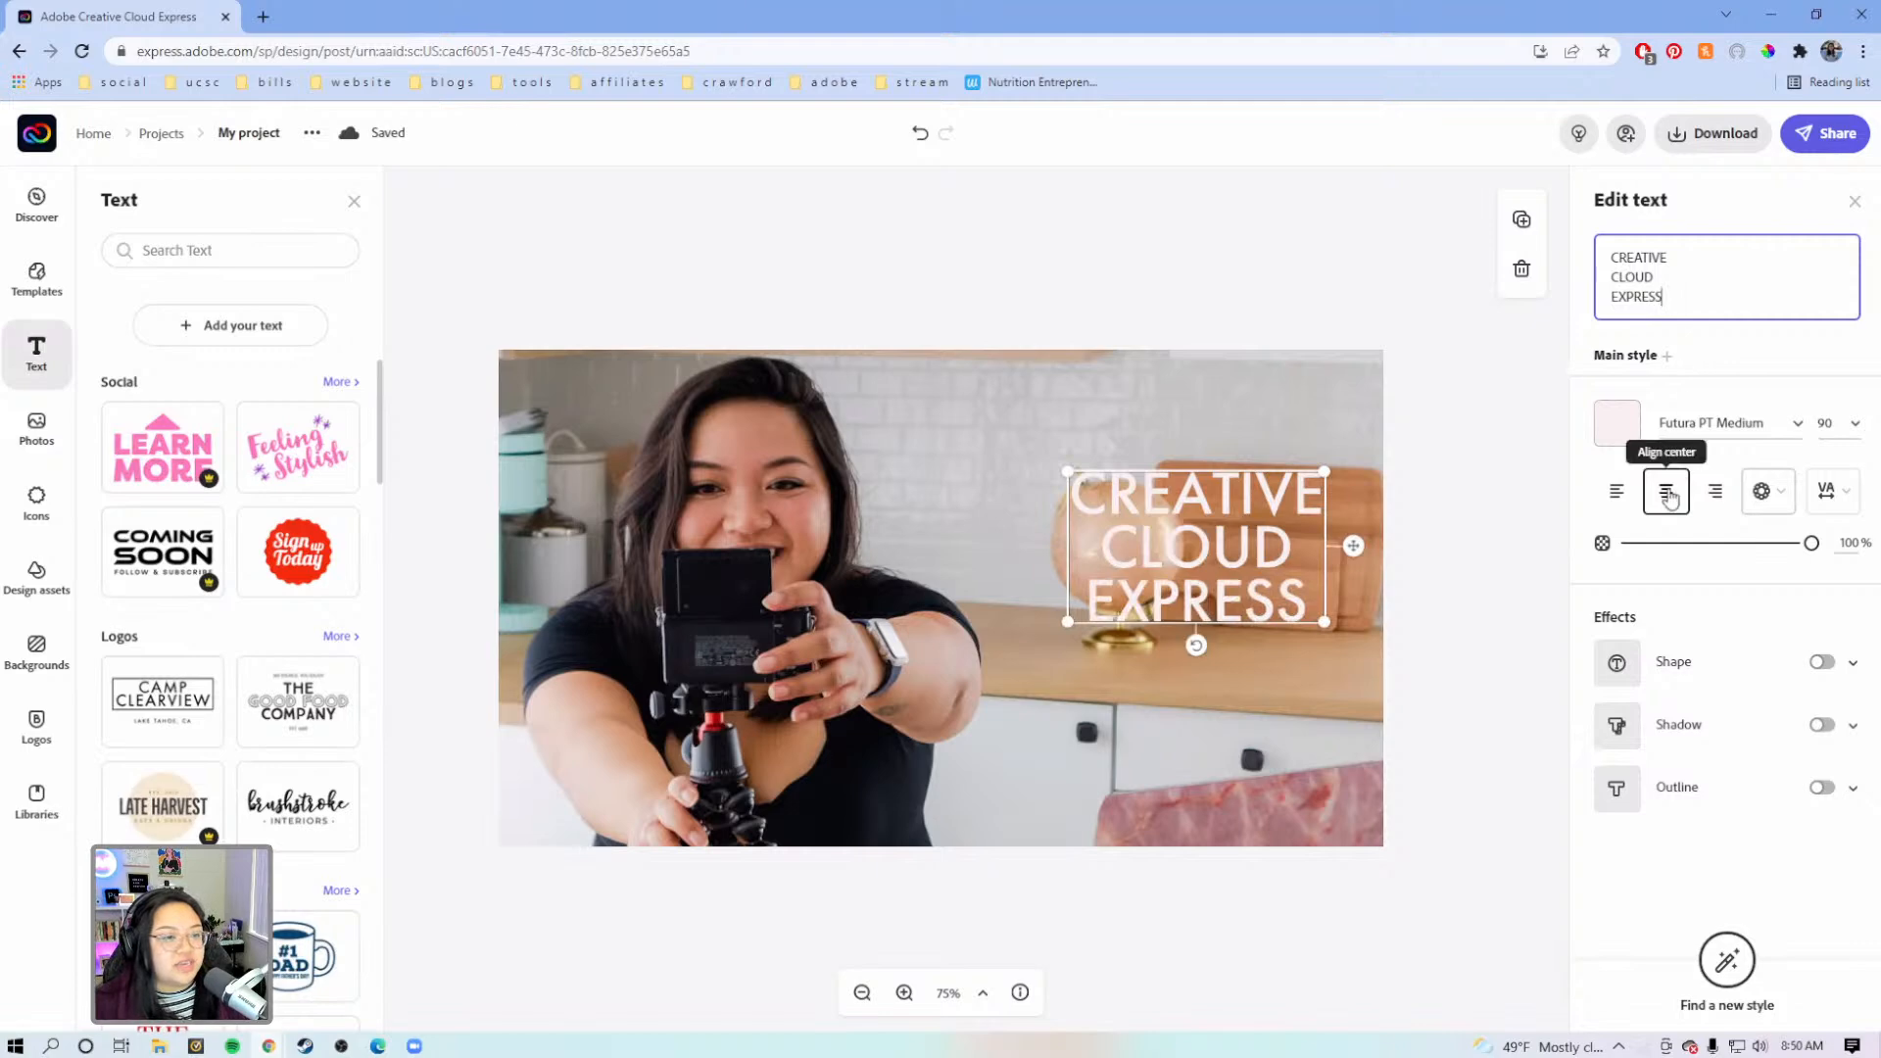
# Left-align the title, enlarge it to about size 124.9 and position it over the globe and cutting boards
pyautogui.click(1617, 495)
pyautogui.moveTo(1325, 471); pyautogui.dragTo(1406, 370)
pyautogui.moveTo(1242, 617); pyautogui.dragTo(1104, 676)
# Change the title's font to Open Sans Extrabold and adjust its size to about 122.2
pyautogui.click(1715, 422)
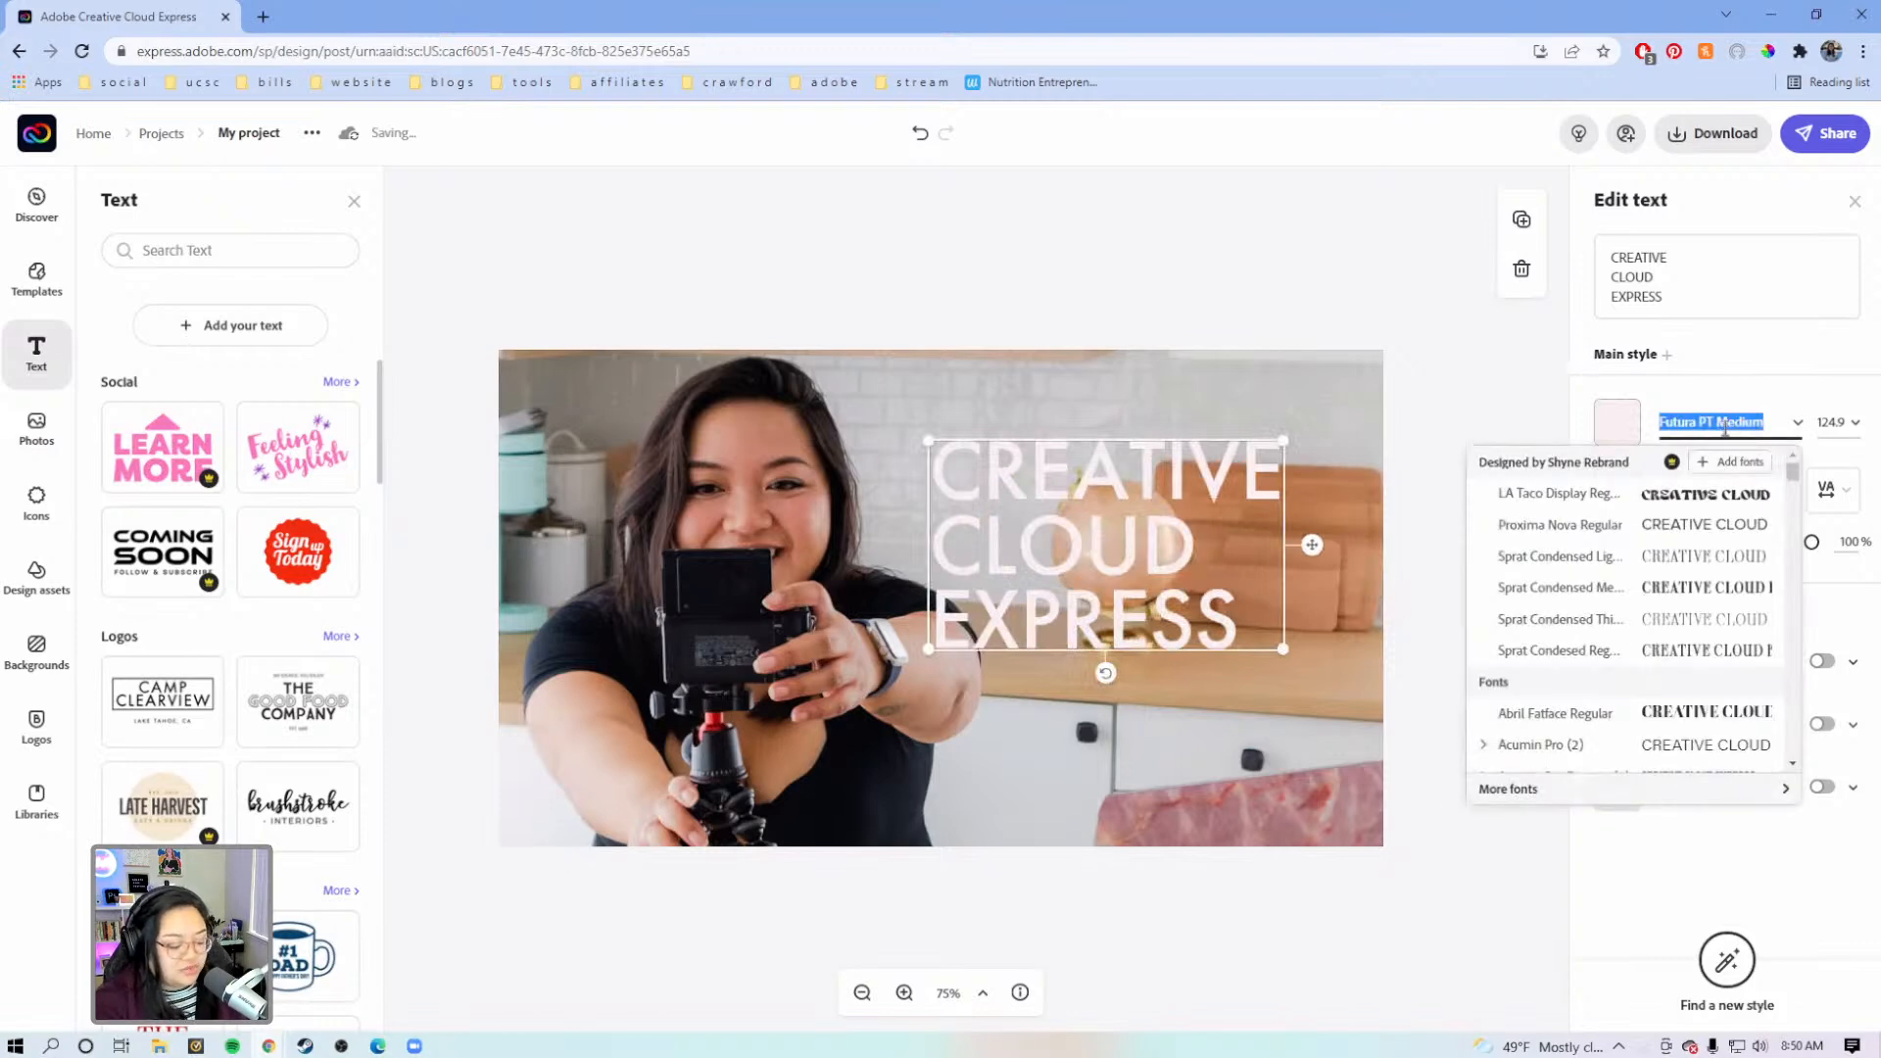
pyautogui.write('O')
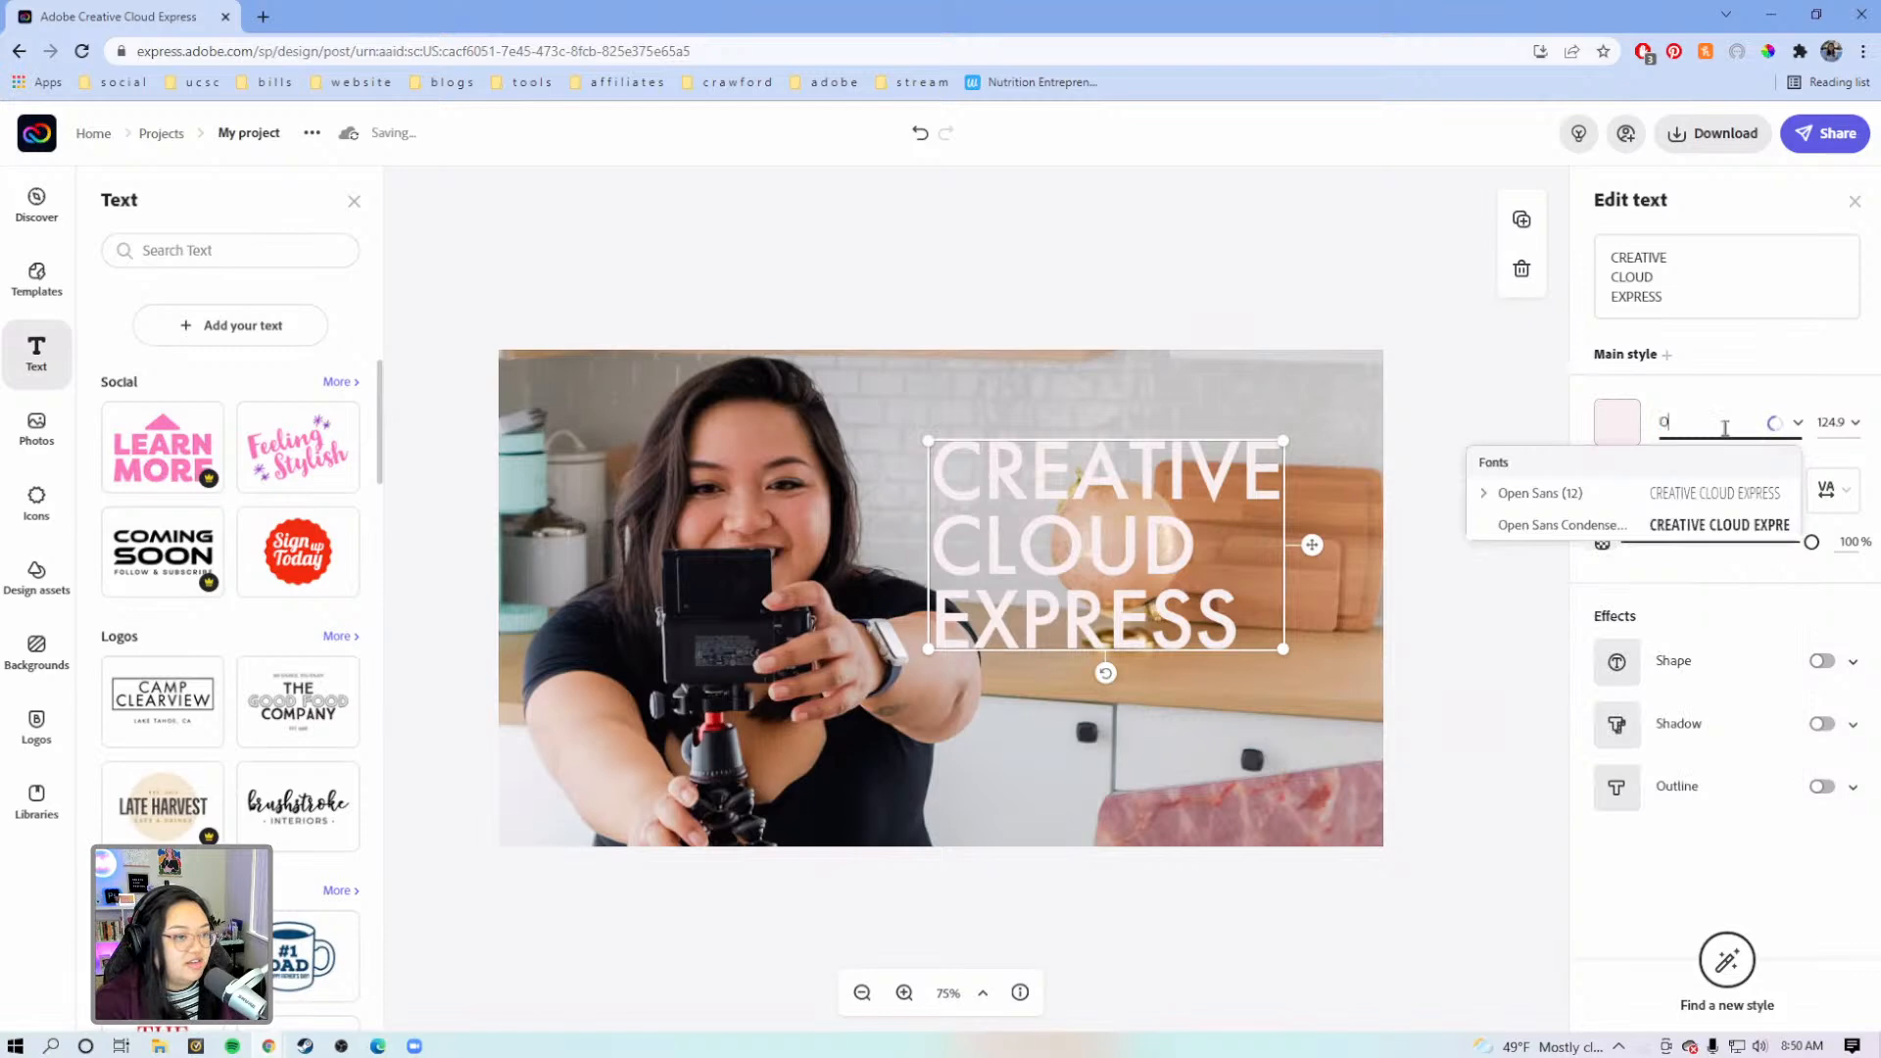
pyautogui.write('PEN SA')
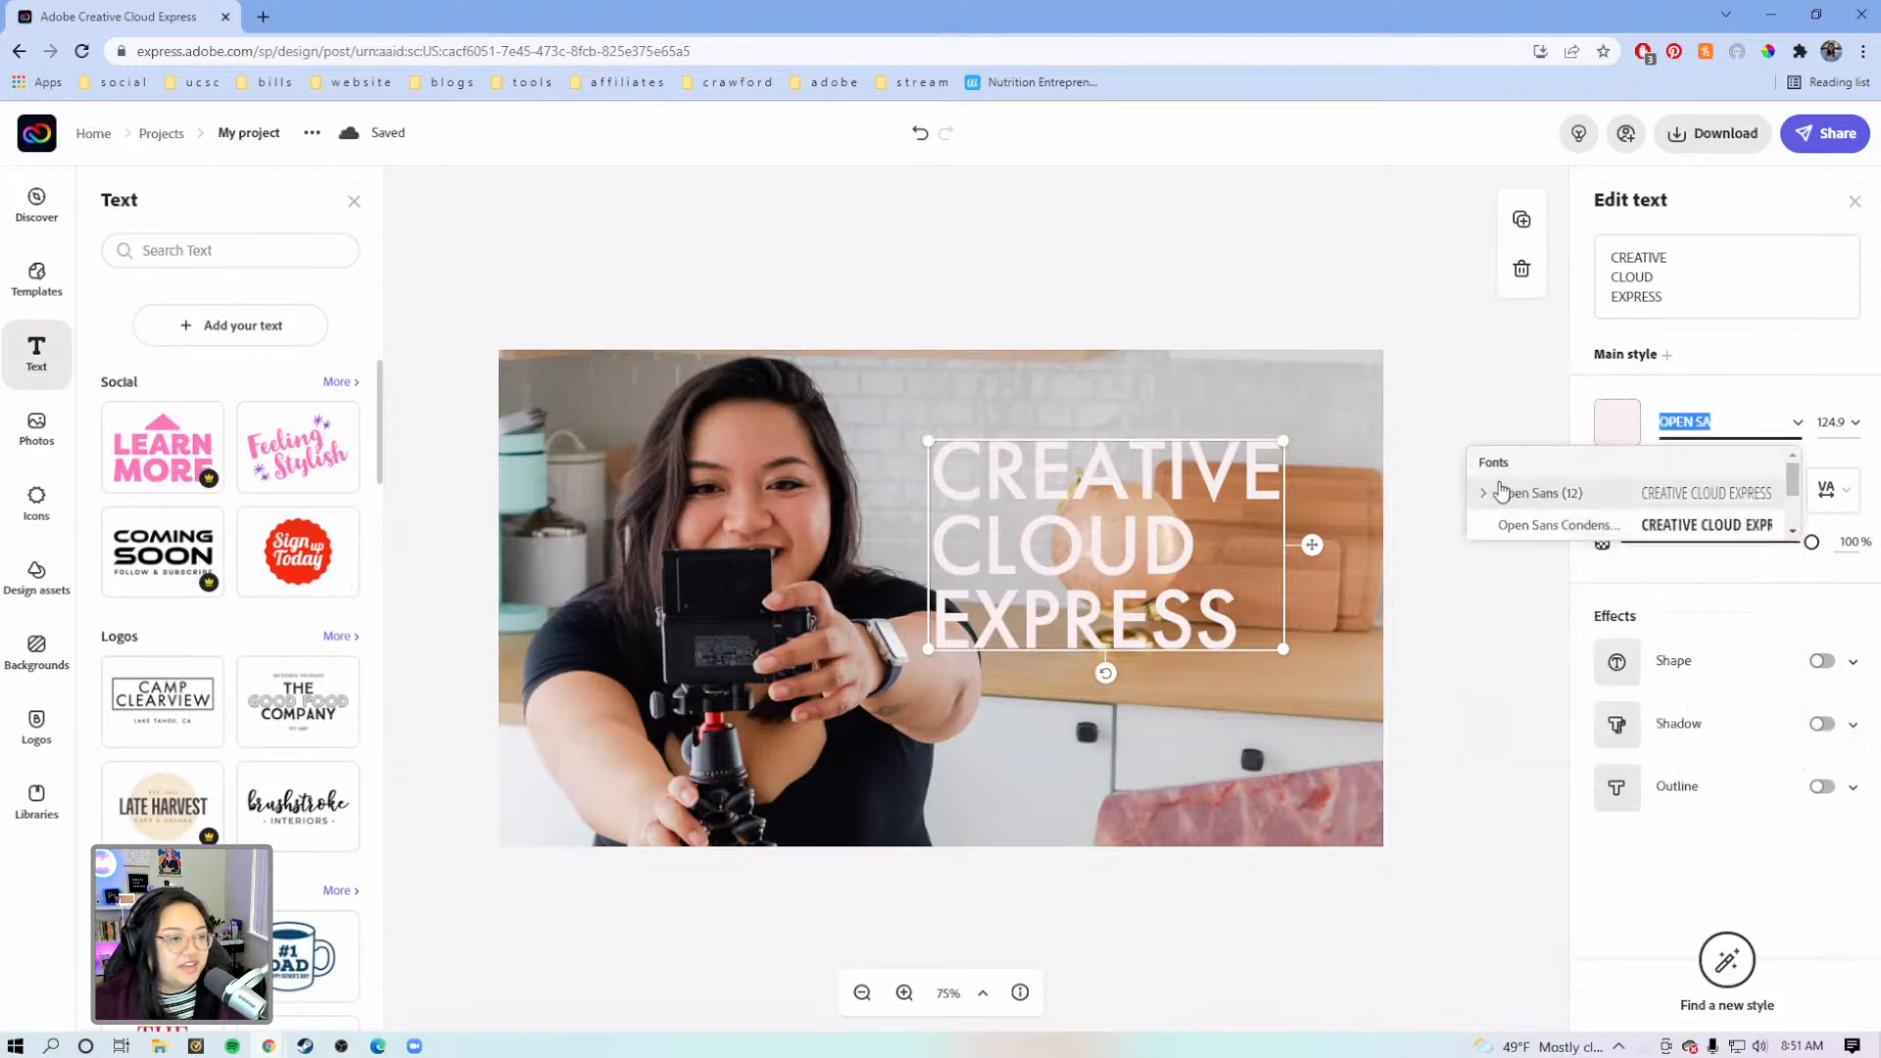
pyautogui.click(1553, 527)
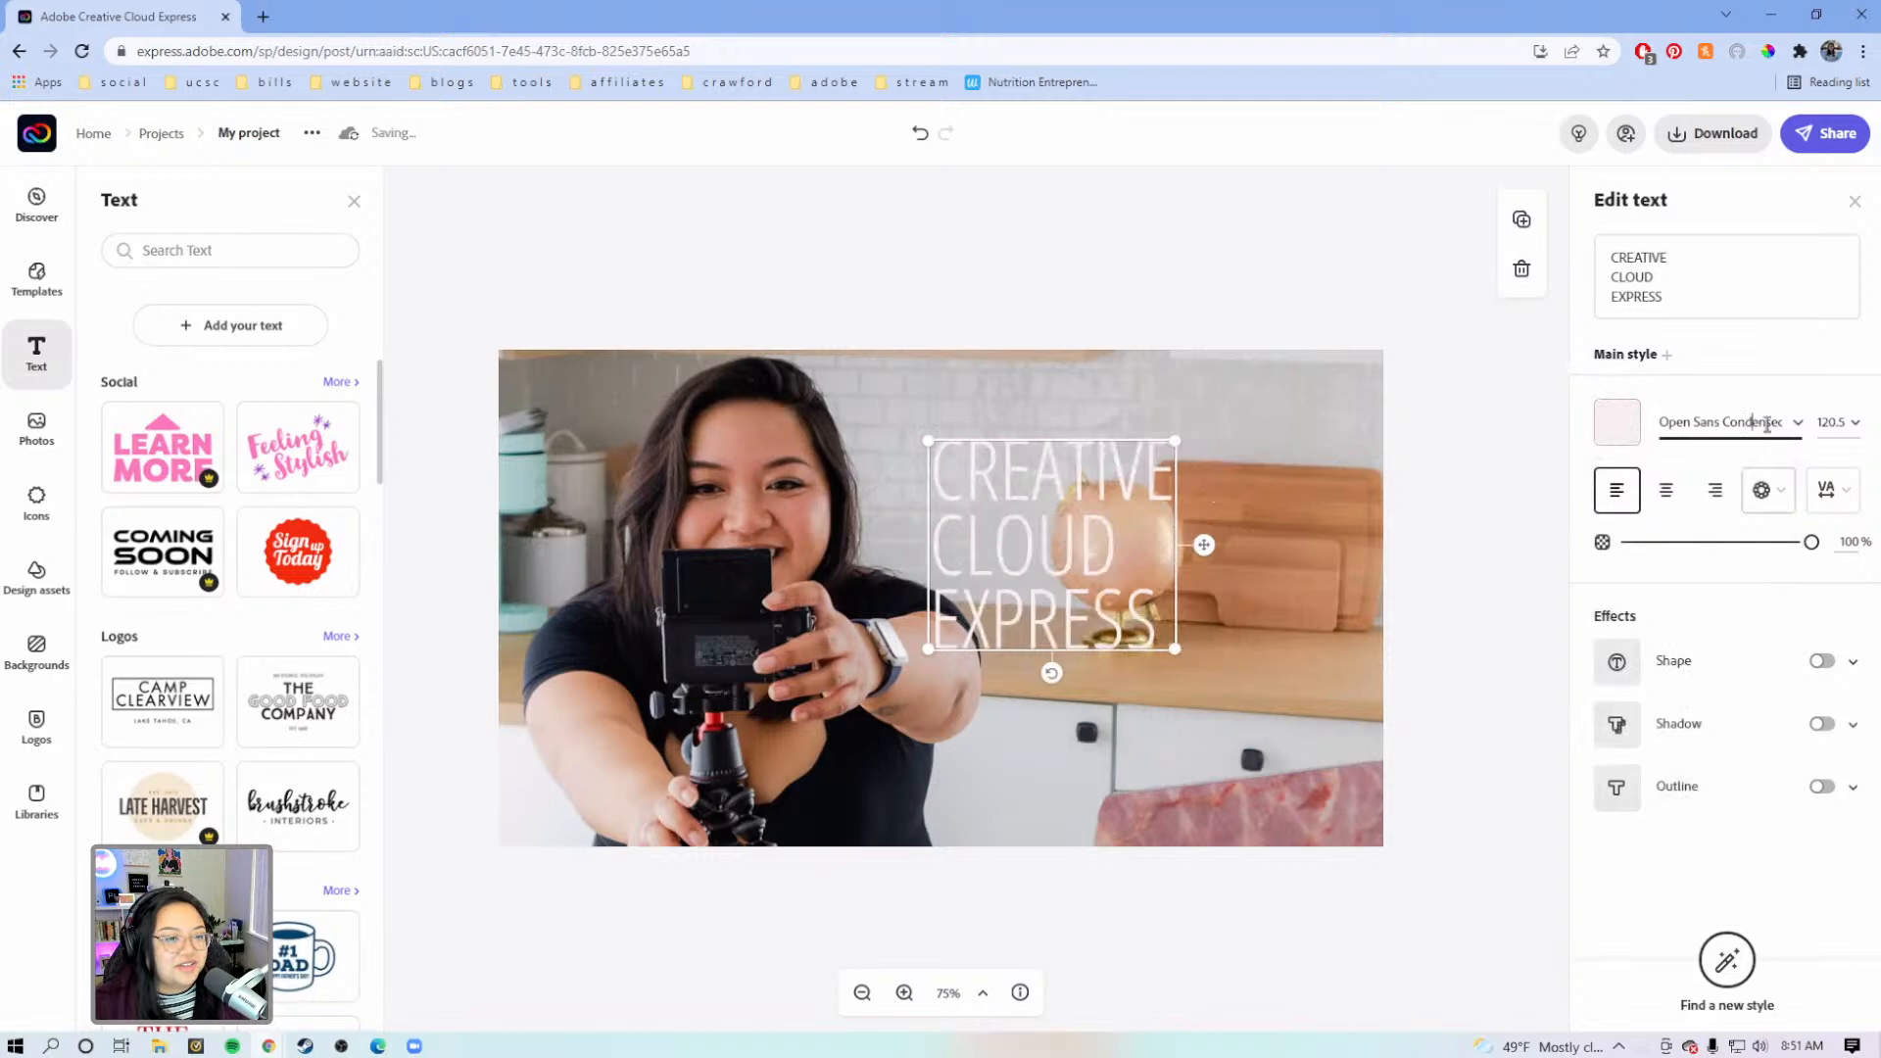
pyautogui.click(1773, 423)
pyautogui.scroll(-3, 1490, 617)
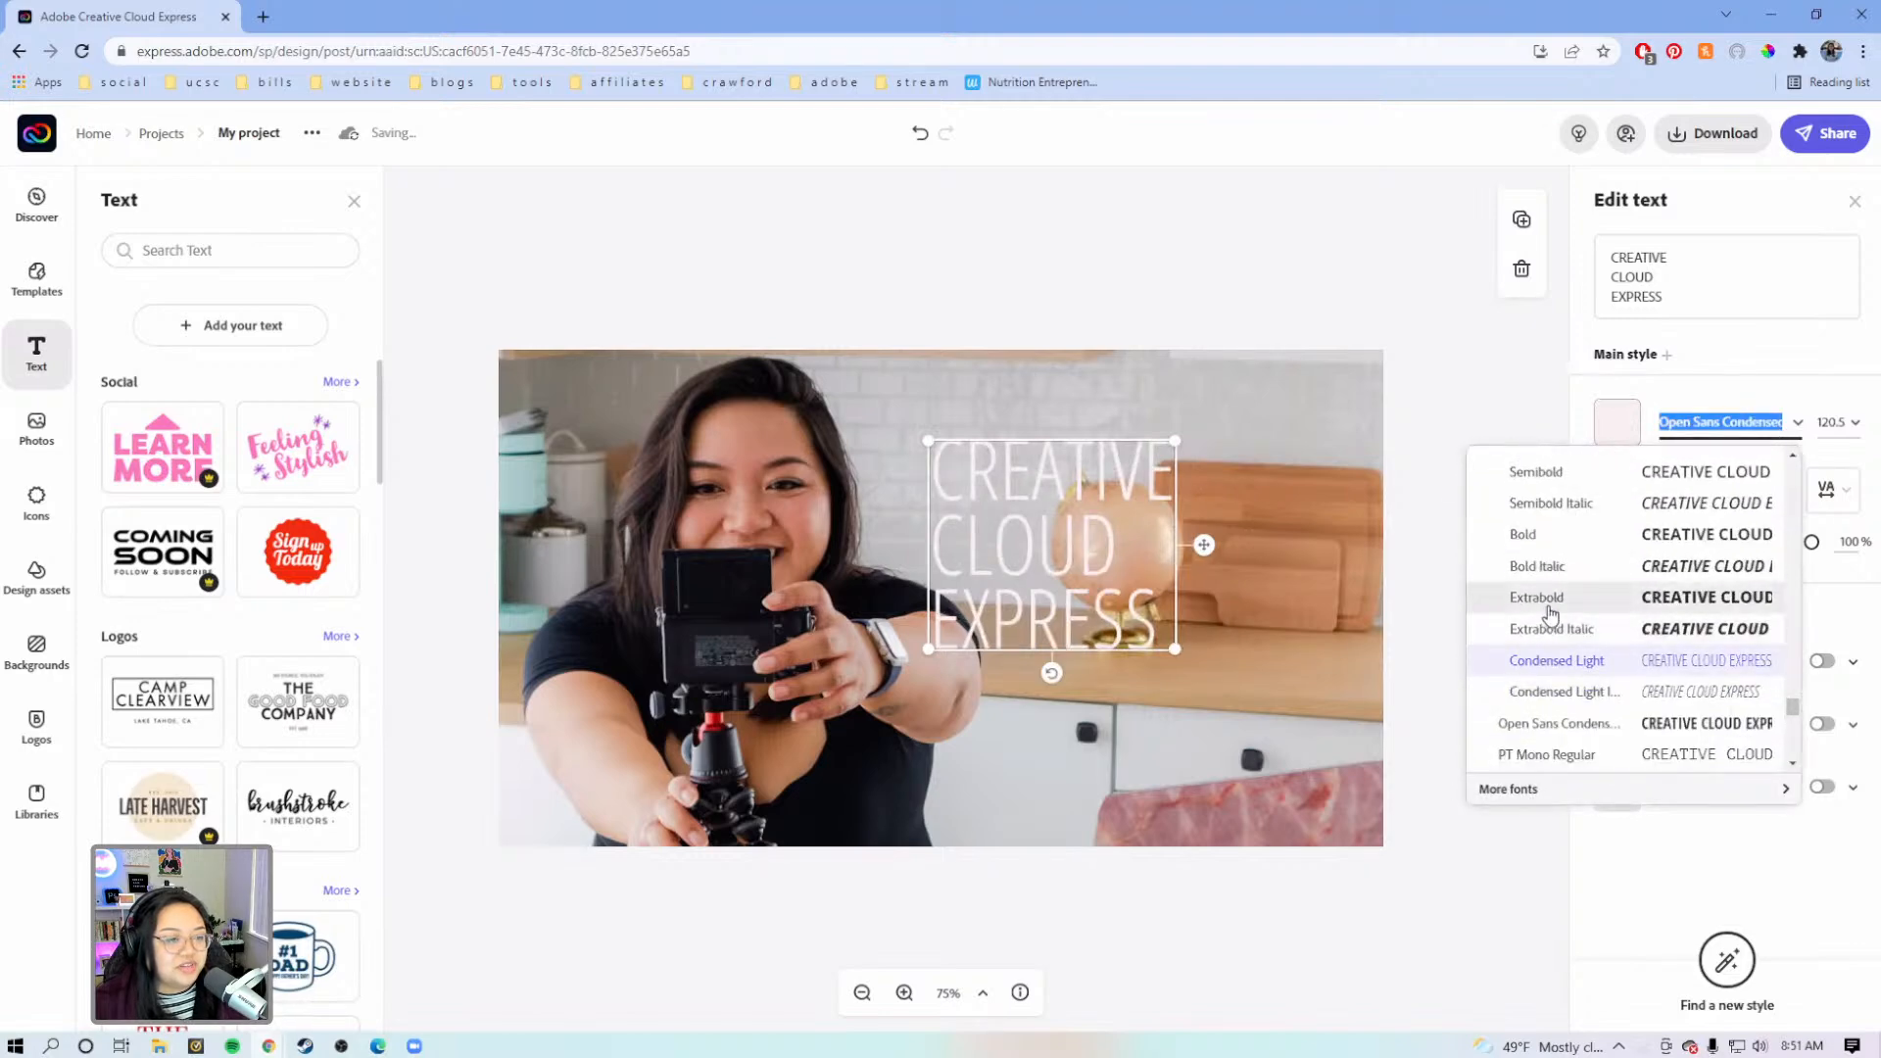
pyautogui.click(1551, 600)
pyautogui.moveTo(1313, 436); pyautogui.dragTo(1343, 433)
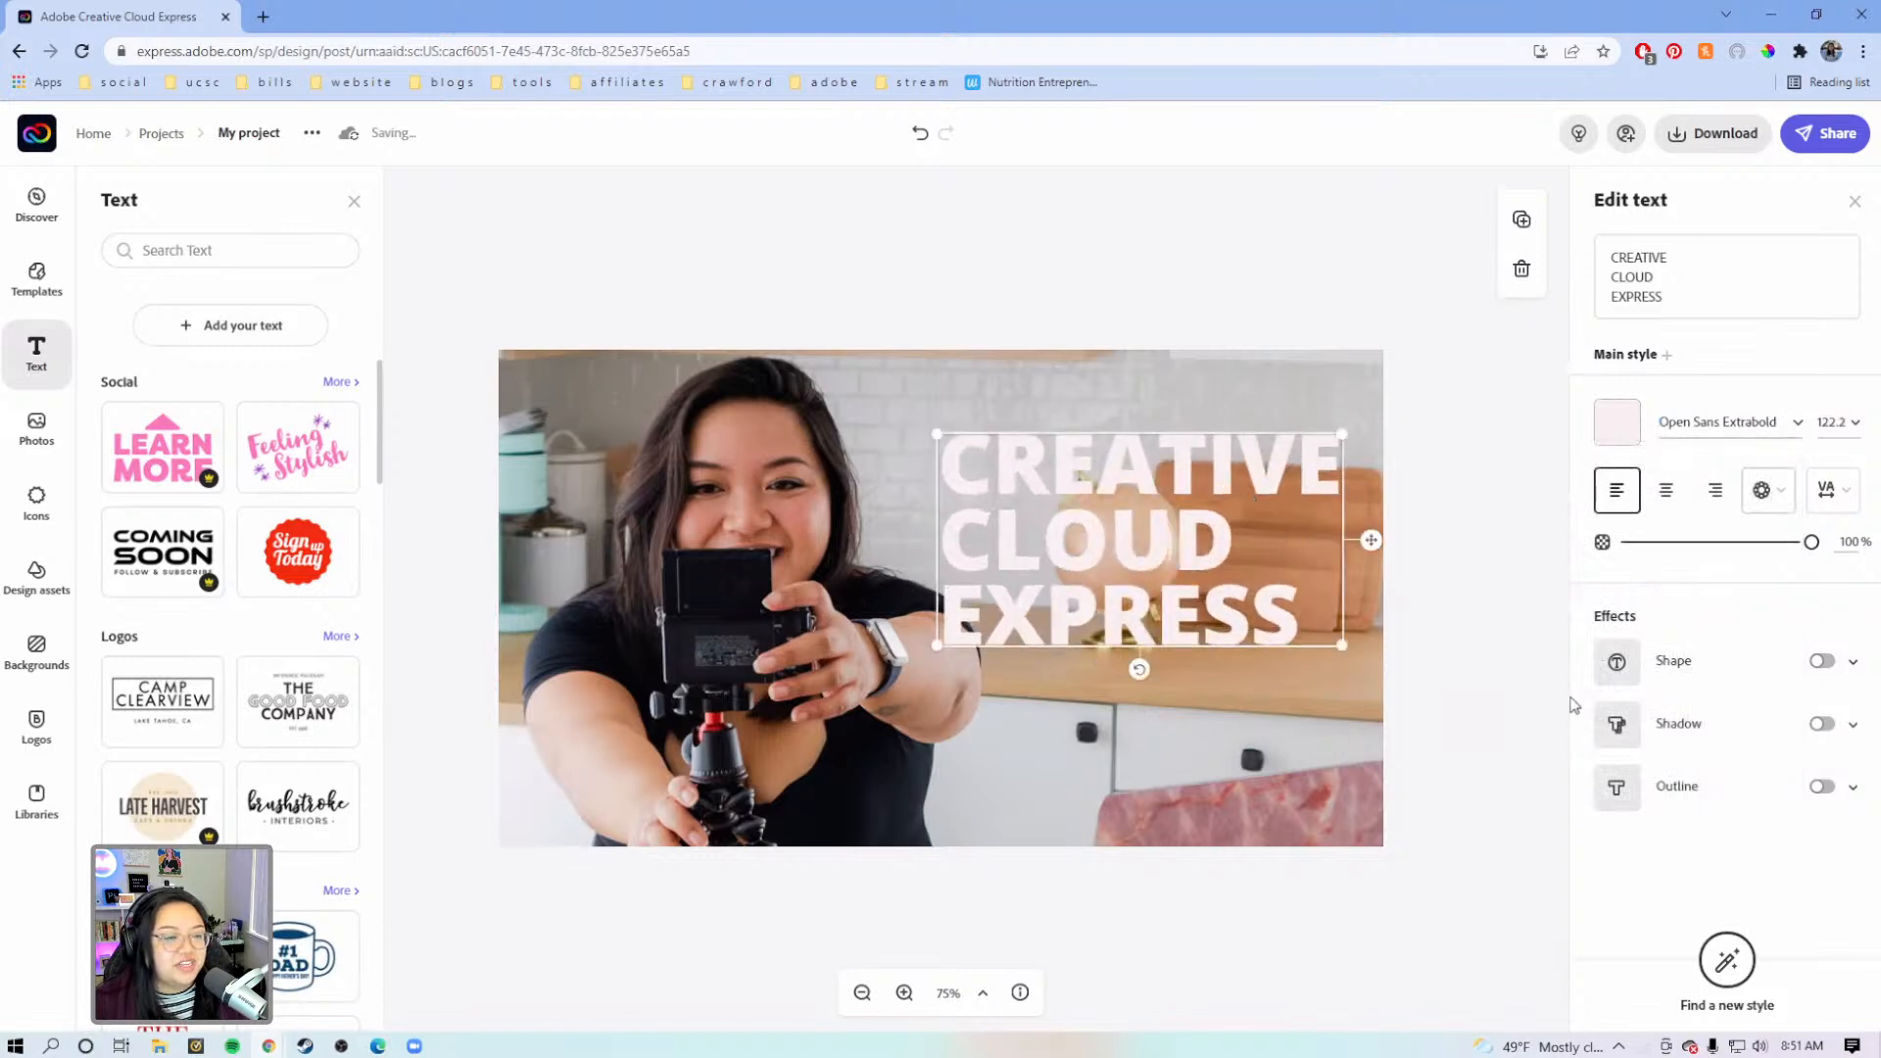
# Give the title a black shadow and a black outline
pyautogui.click(1822, 724)
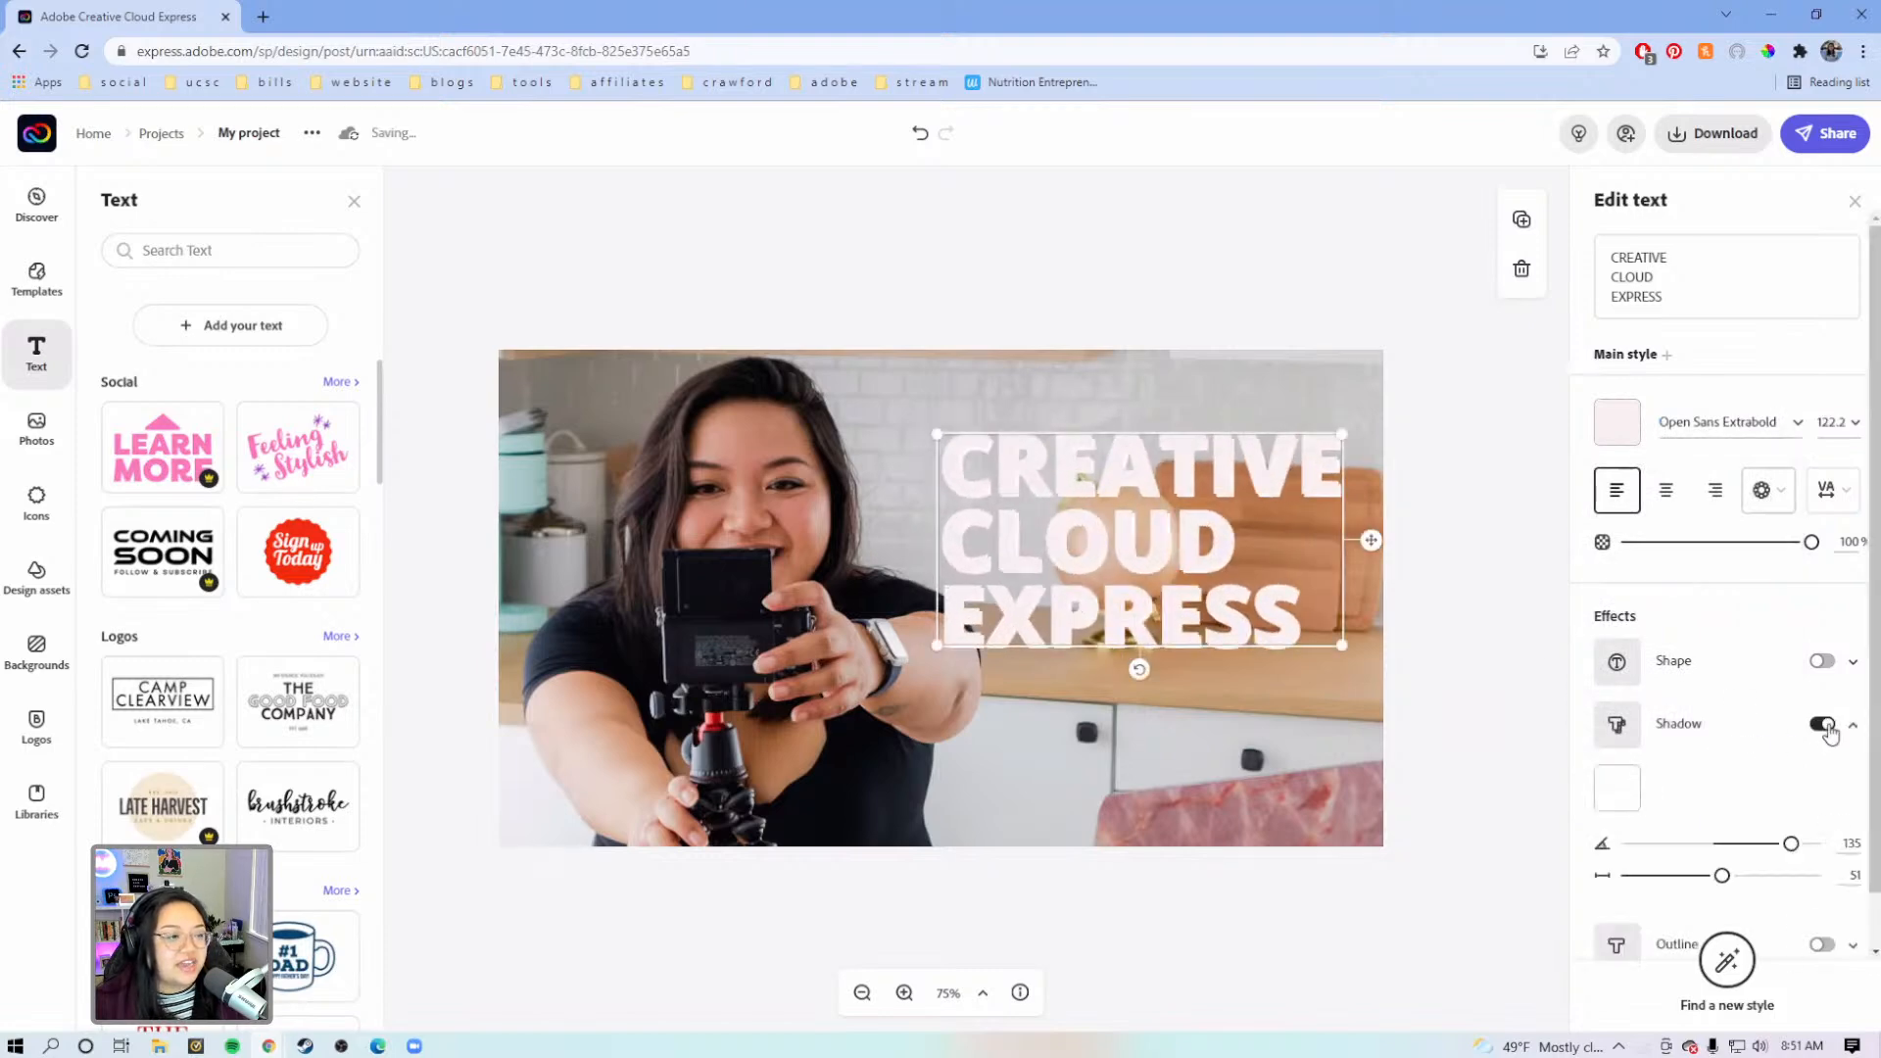
pyautogui.click(1821, 940)
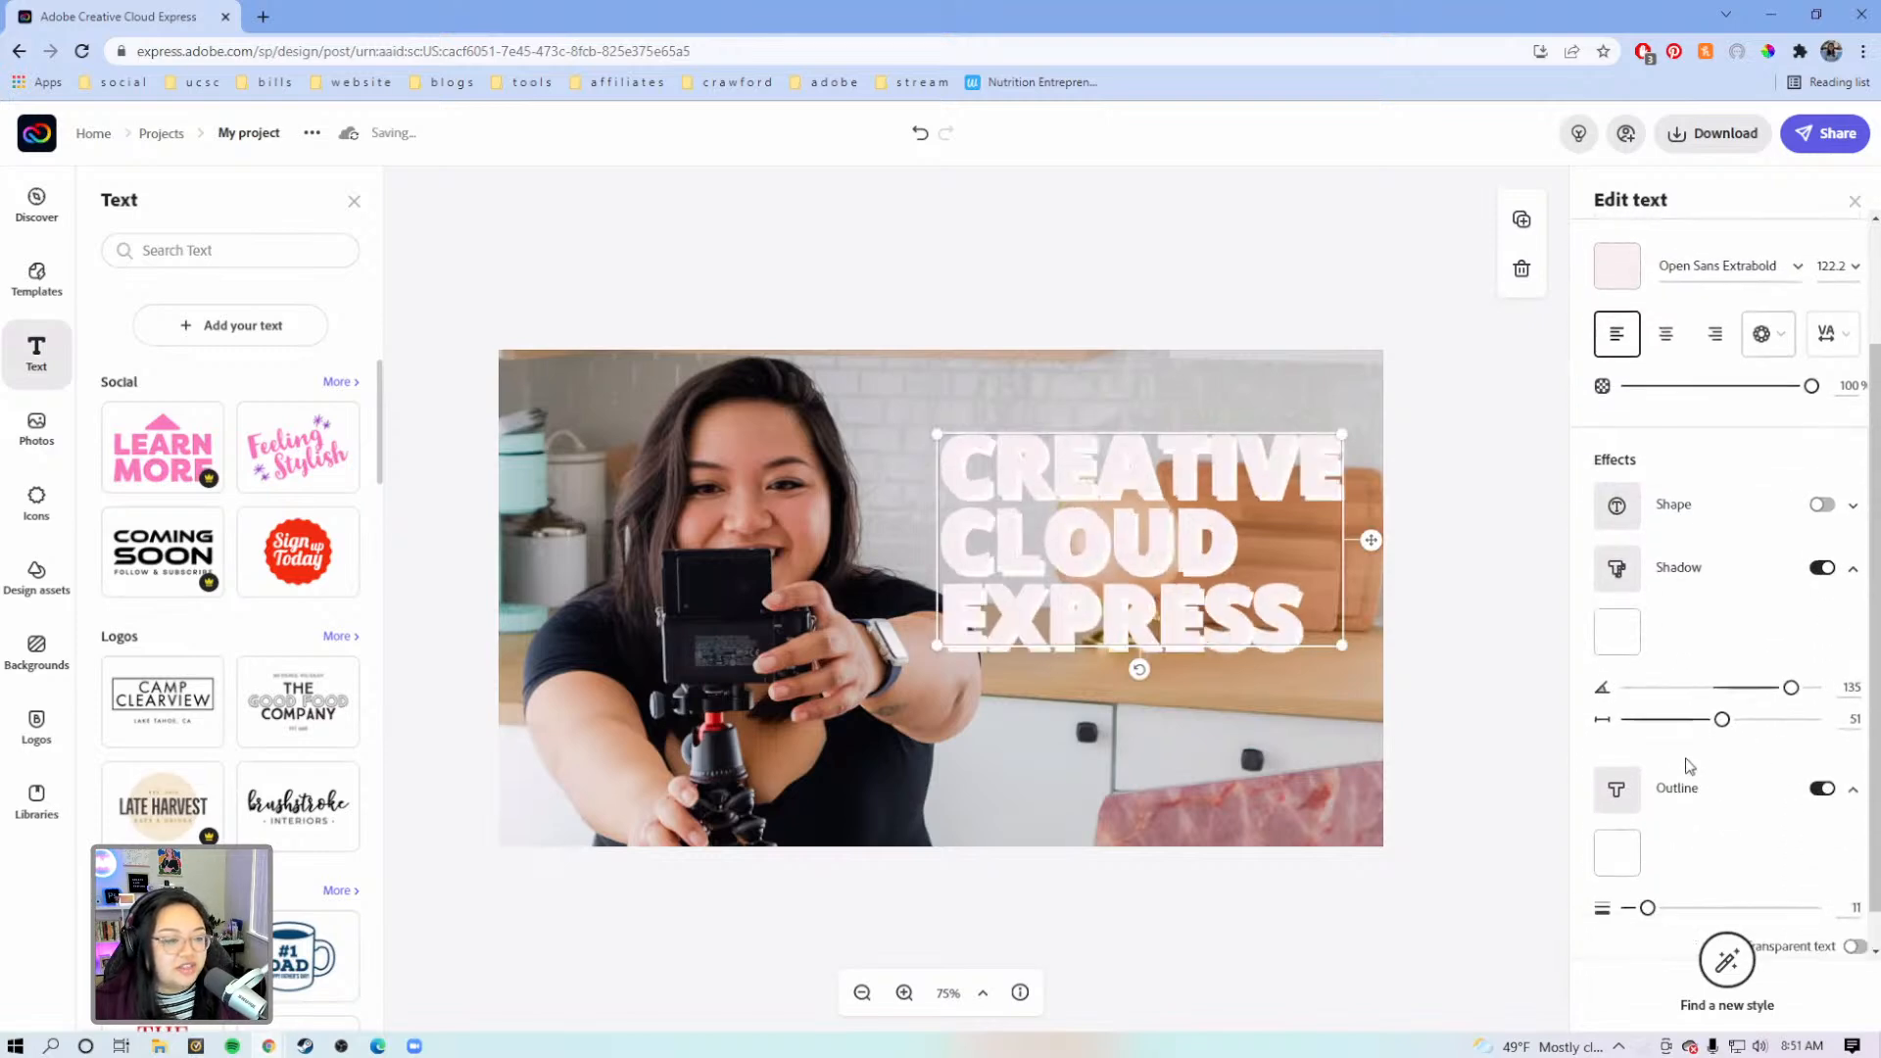
pyautogui.click(1618, 632)
pyautogui.click(1379, 544)
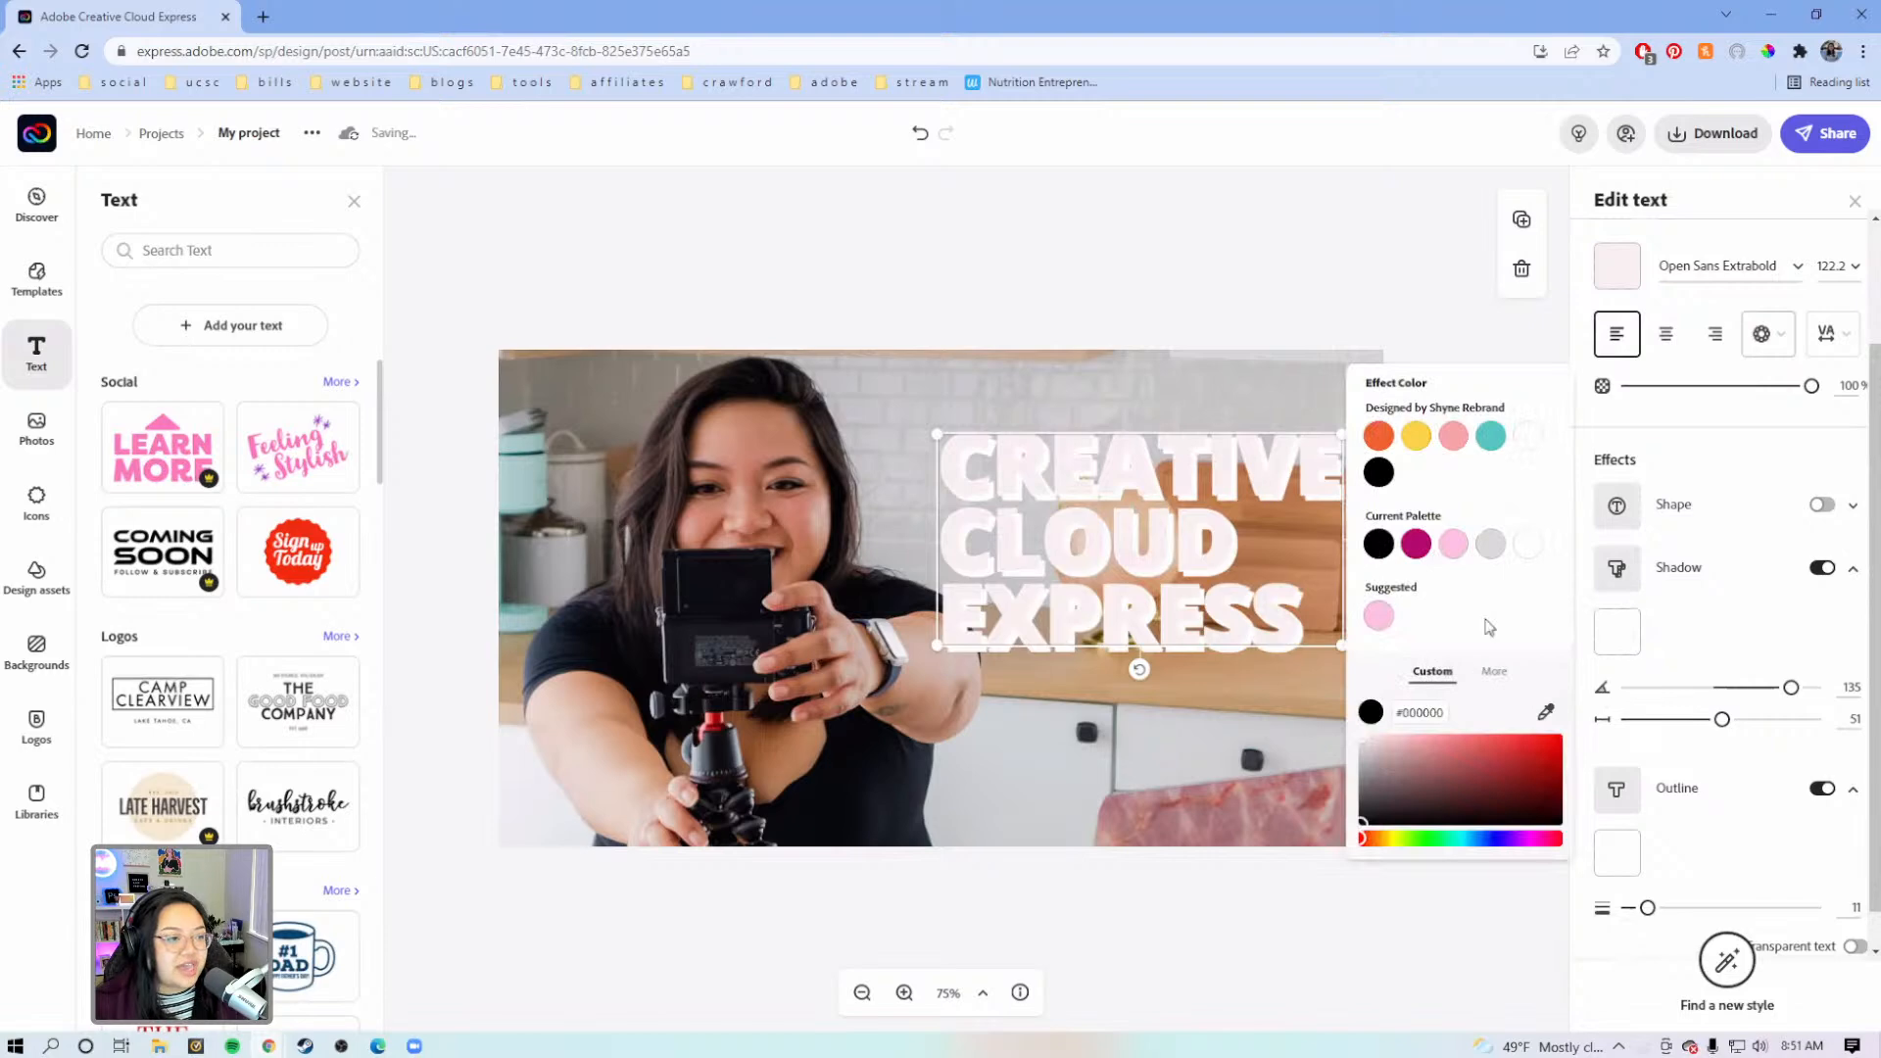
pyautogui.click(1632, 851)
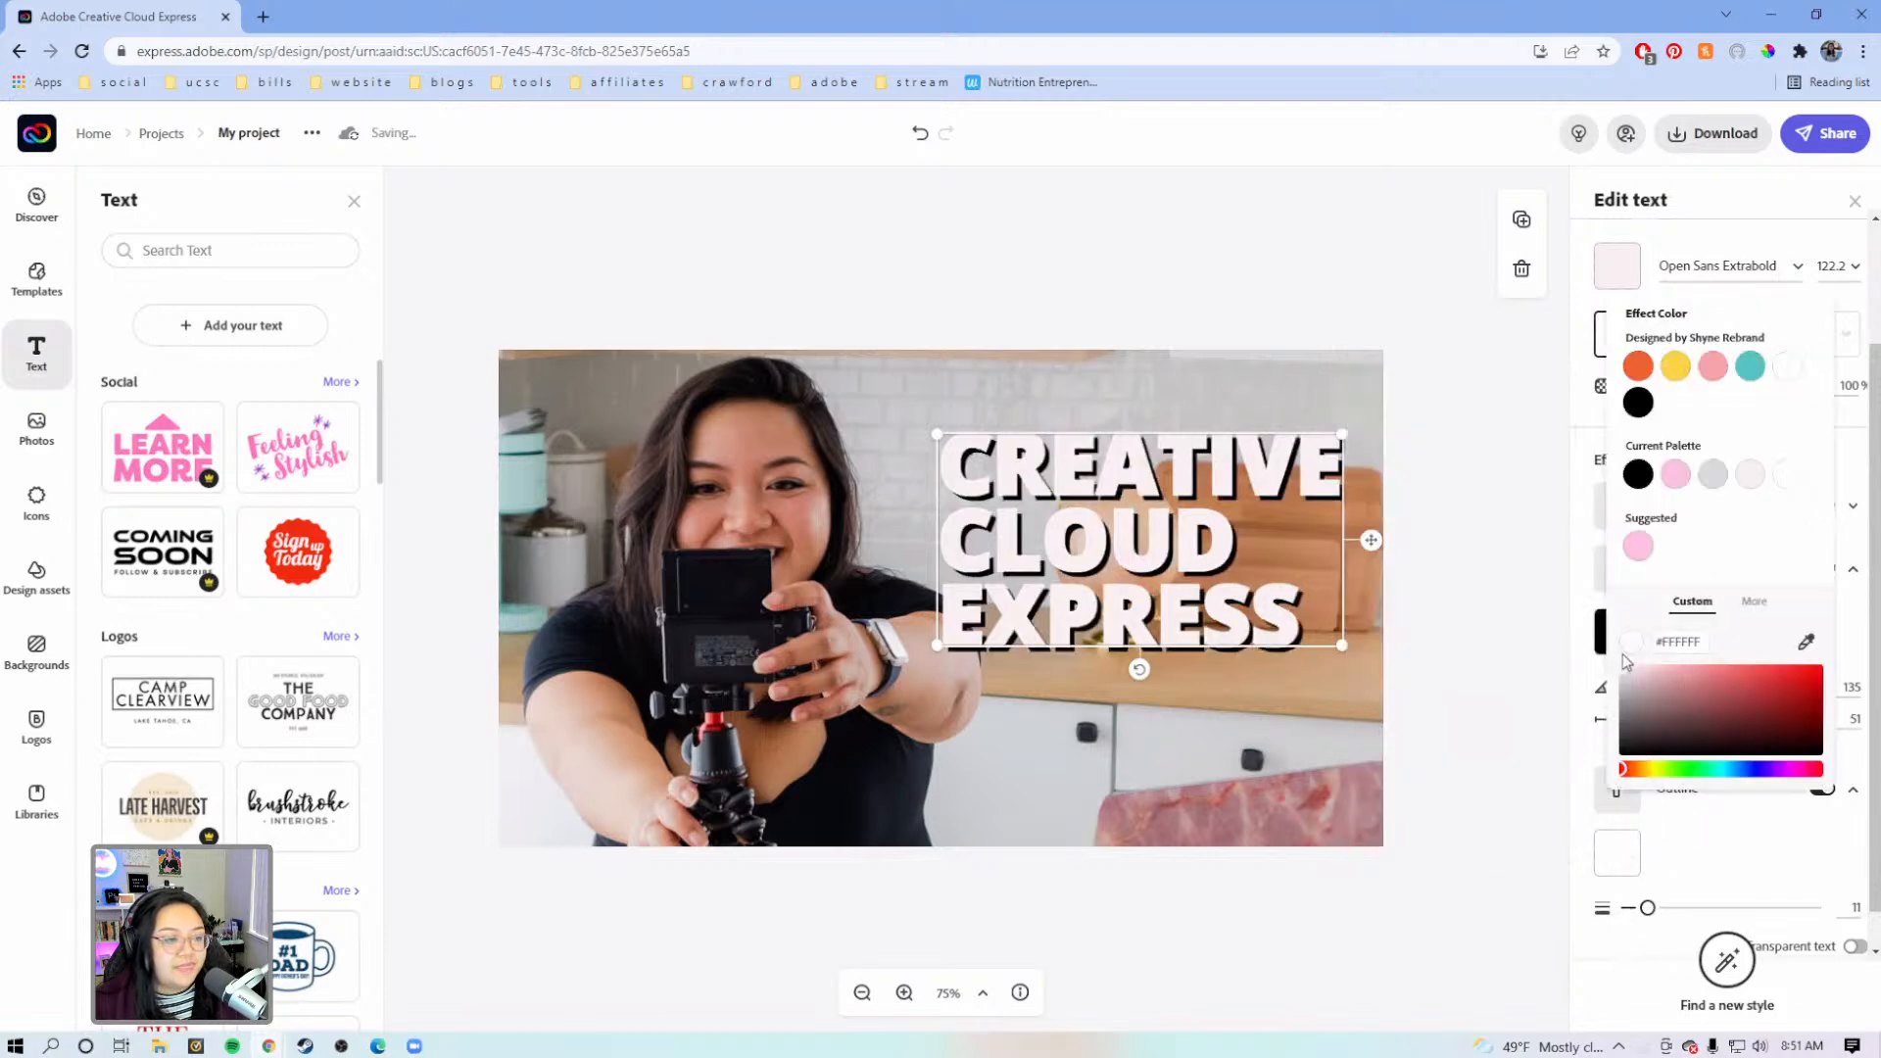
pyautogui.click(1639, 474)
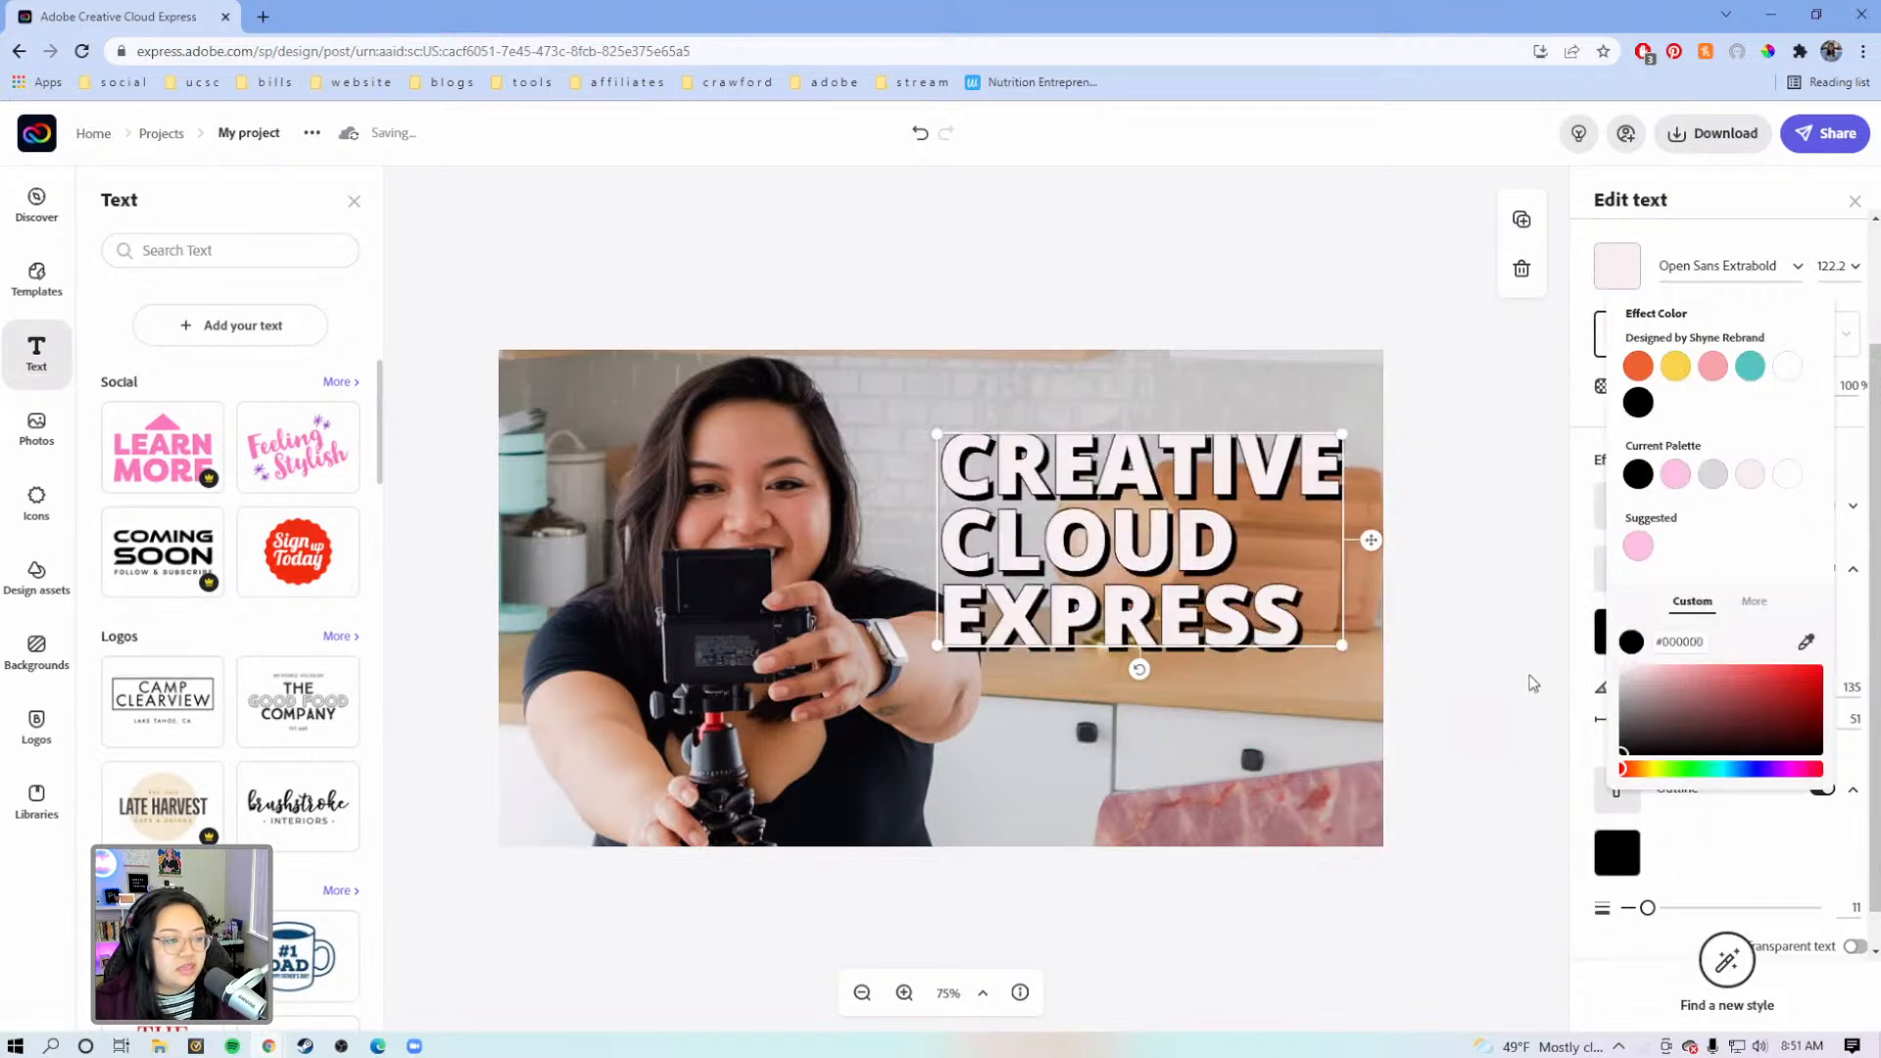
pyautogui.click(1450, 636)
# Enlarge the title to about size 125.9 and nudge it into place beside the woman, over the globe
pyautogui.moveTo(1081, 526); pyautogui.dragTo(1073, 554)
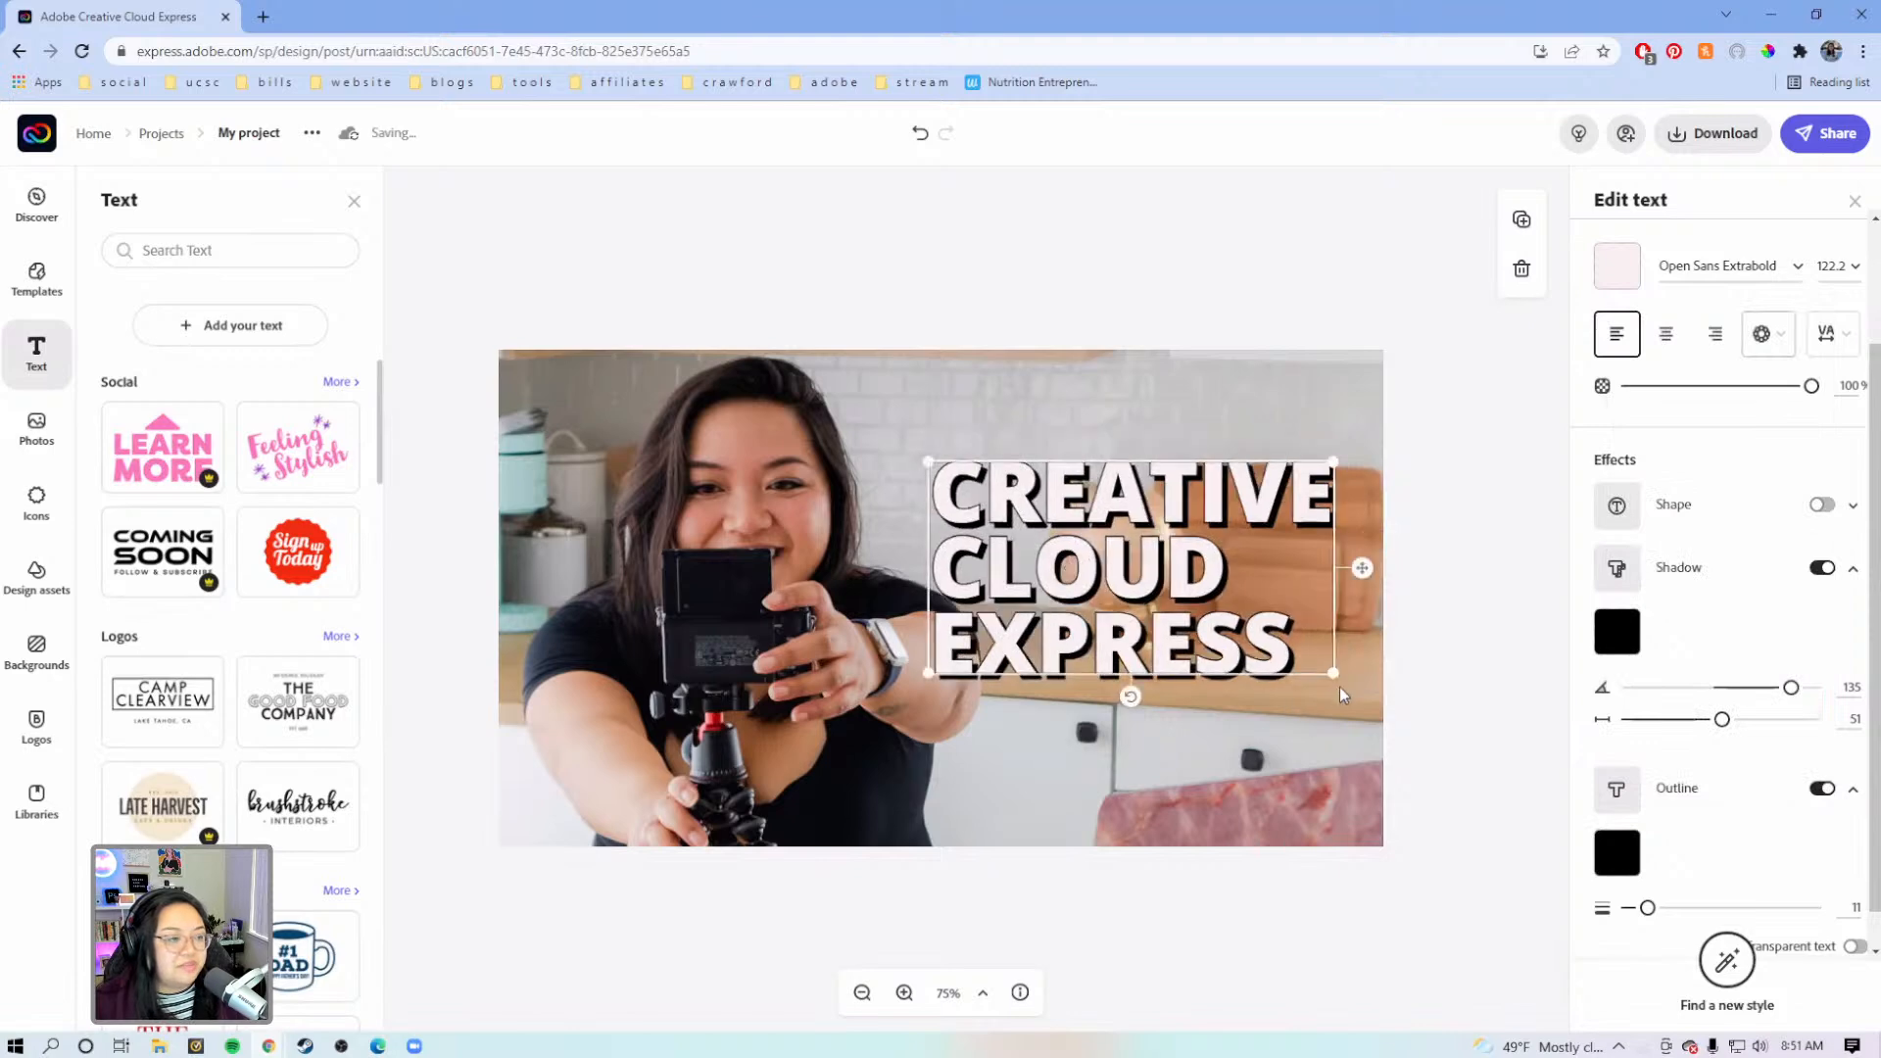
pyautogui.moveTo(1343, 676); pyautogui.dragTo(1379, 697)
pyautogui.moveTo(1357, 534); pyautogui.dragTo(1327, 533)
pyautogui.moveTo(1341, 461); pyautogui.dragTo(1315, 474)
pyautogui.moveTo(1225, 545); pyautogui.dragTo(1242, 525)
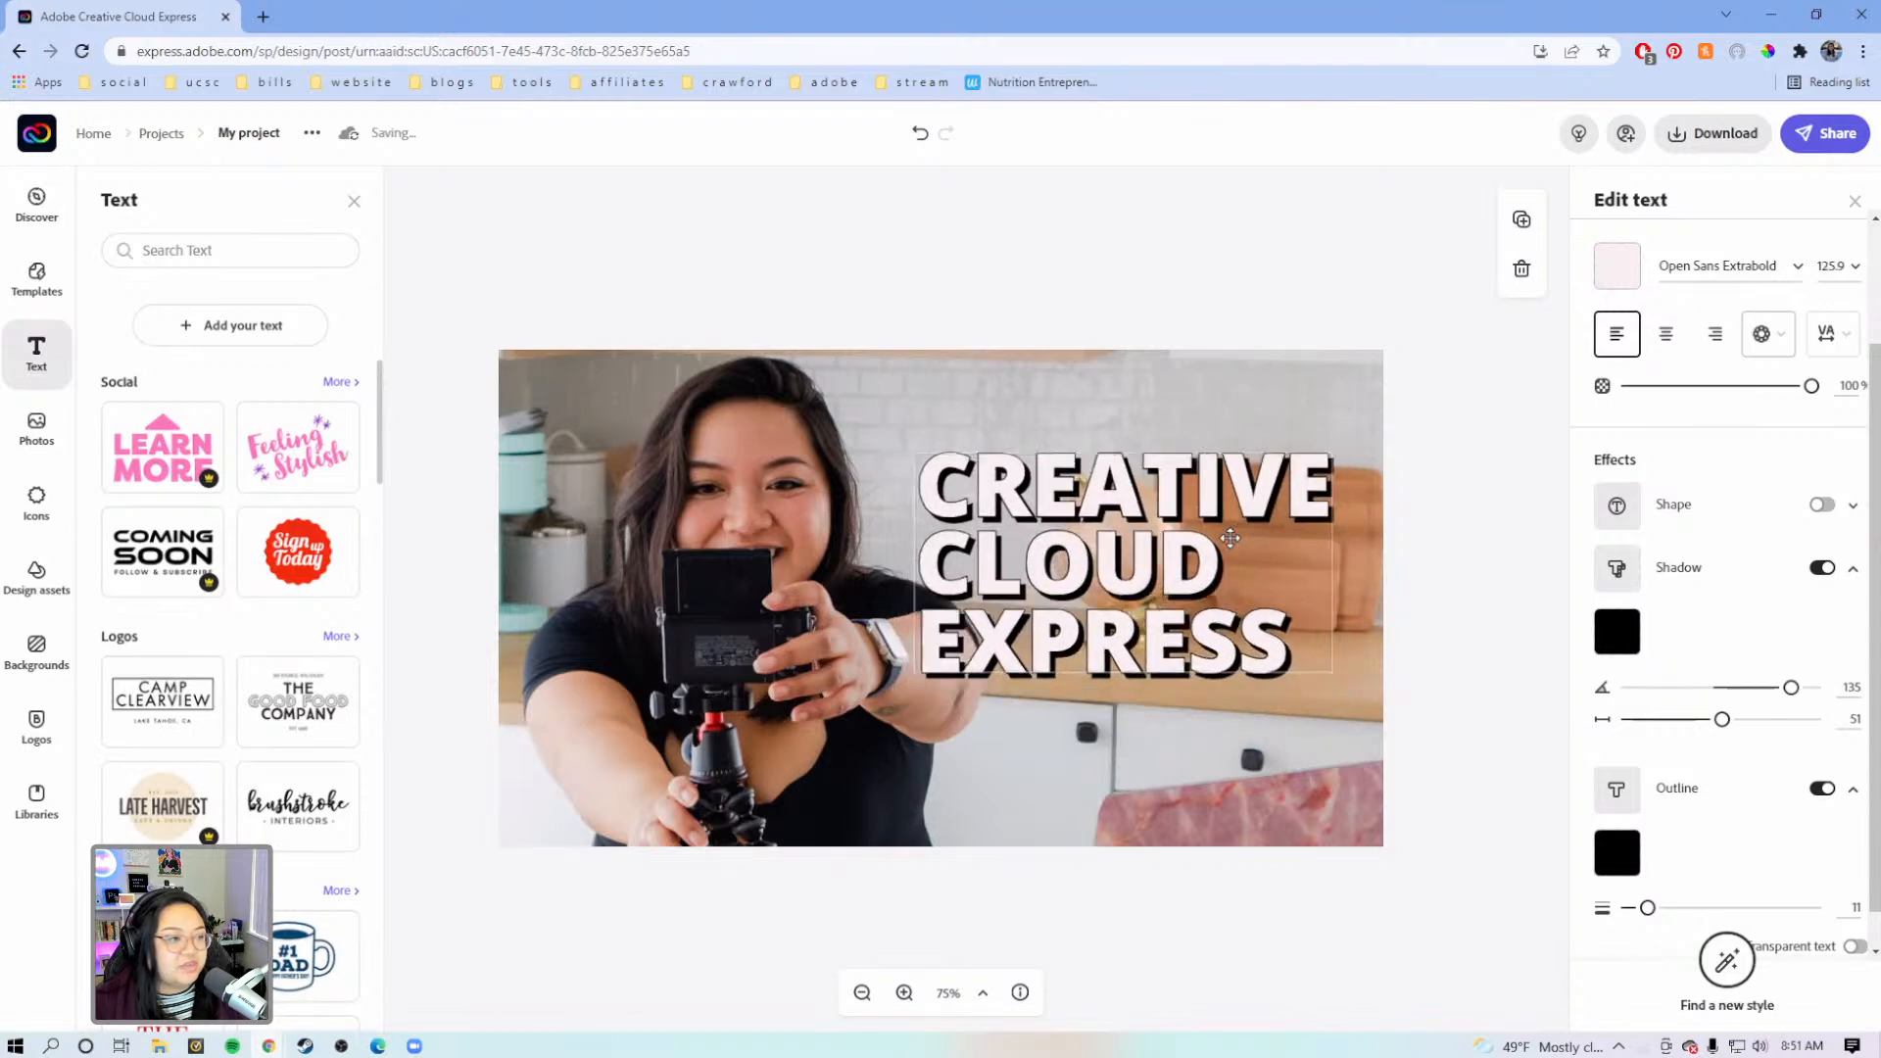
# Turn the title's shadow and outline off and back on to compare its legibility with and without them
pyautogui.click(1822, 568)
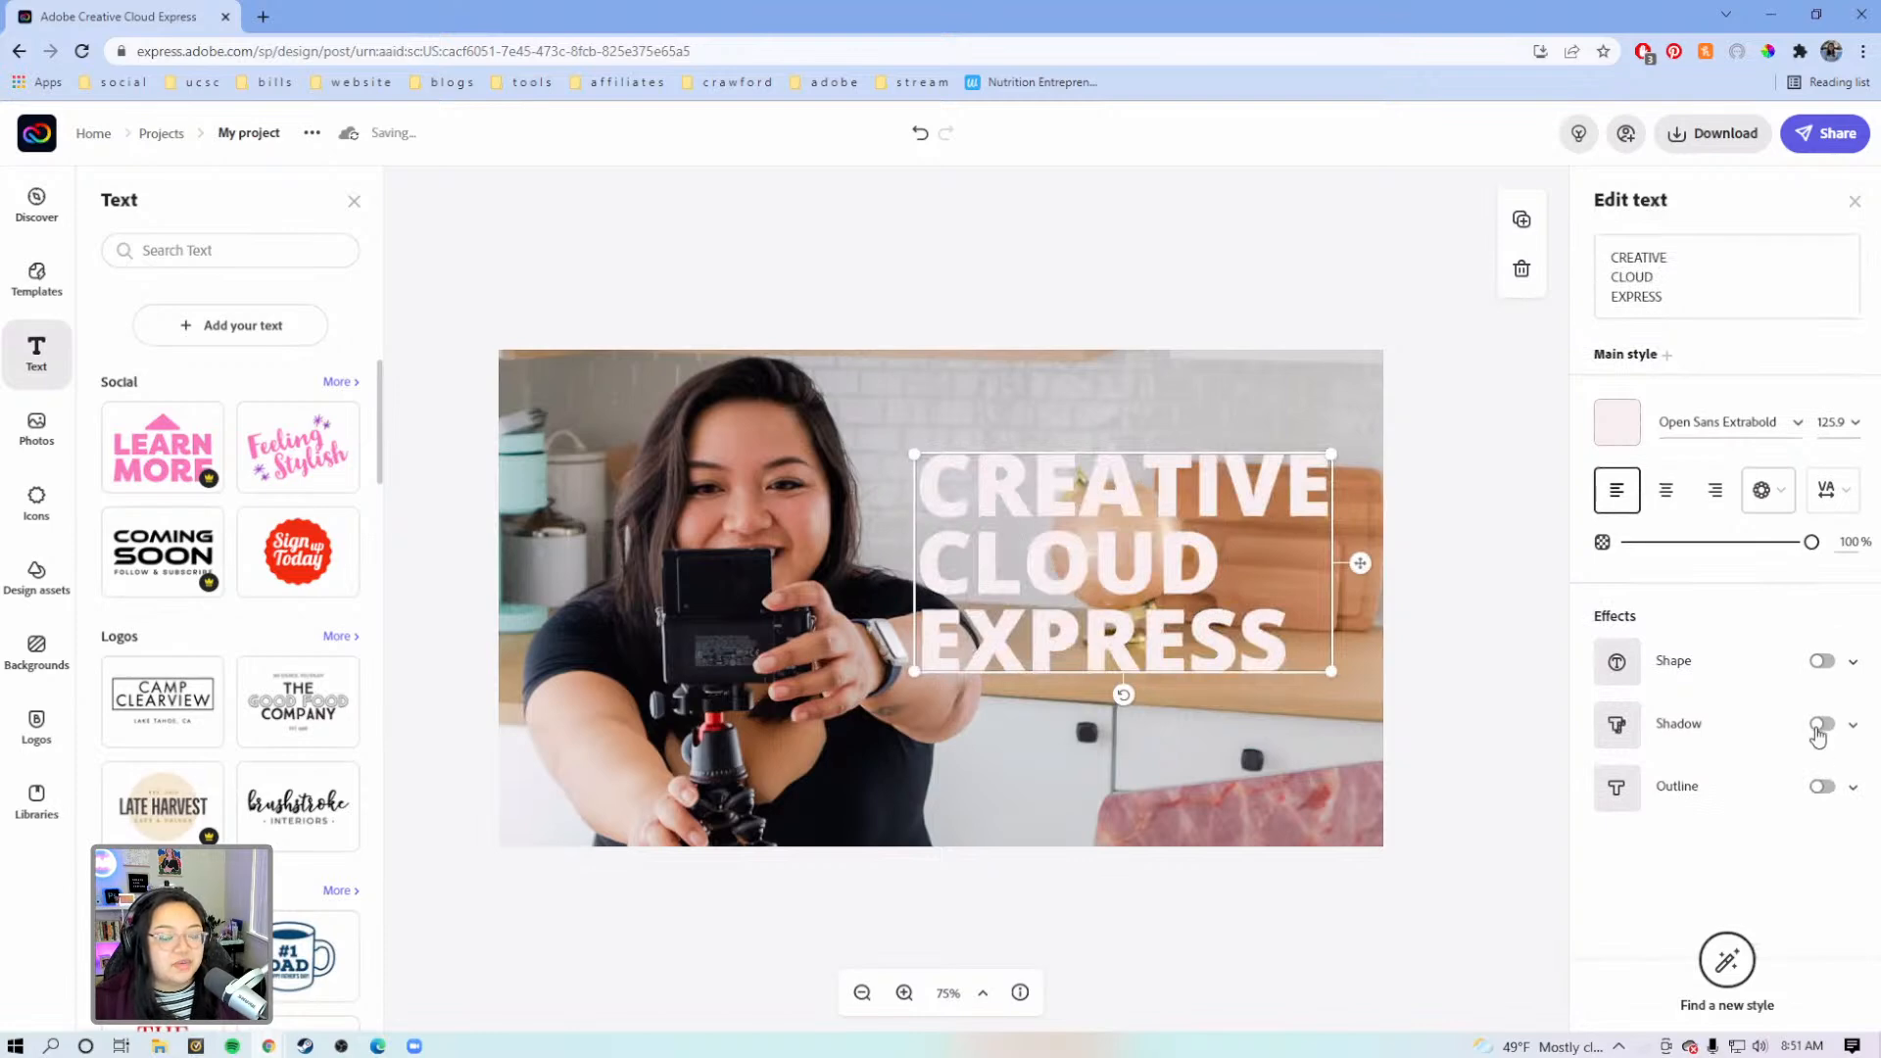
pyautogui.click(1822, 724)
pyautogui.scroll(-1, 1828, 783)
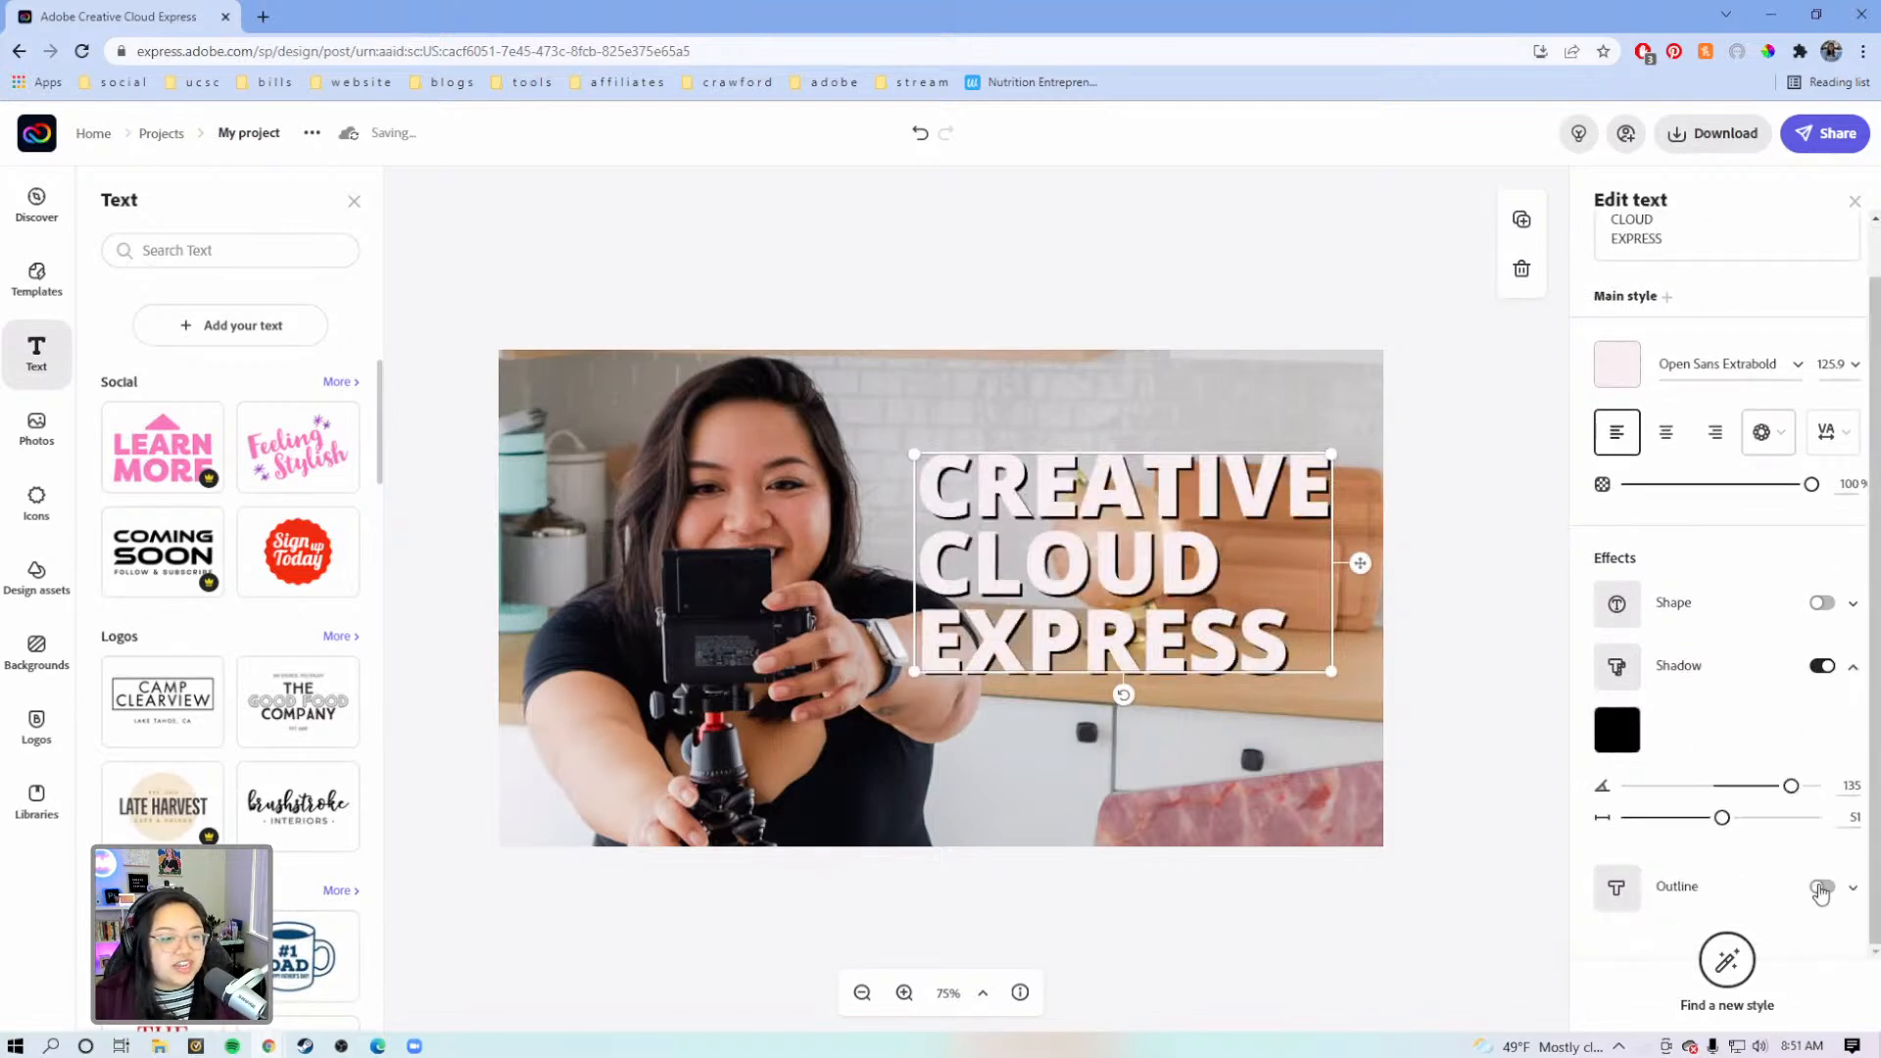
pyautogui.click(1820, 888)
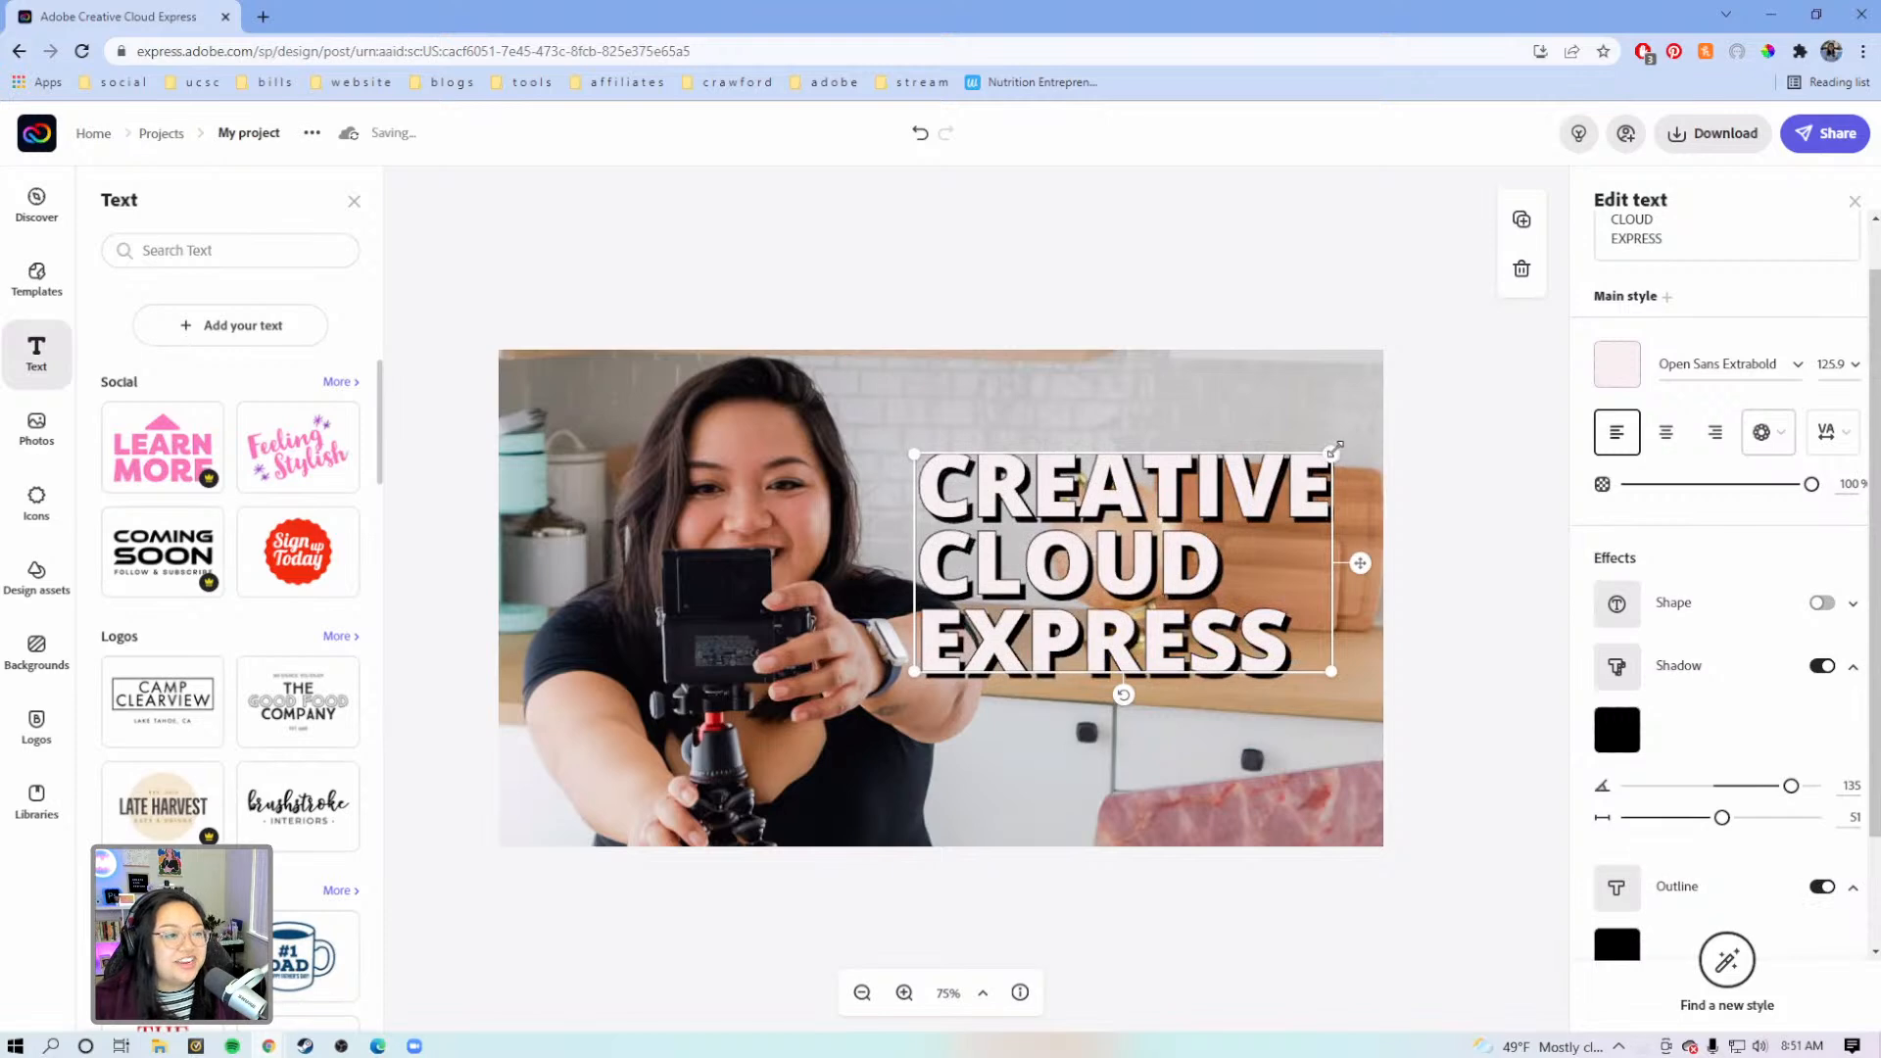
# Enlarge the title to about size 128.1 and shift it slightly down over the cutting boards
pyautogui.moveTo(1335, 449); pyautogui.dragTo(1340, 447)
pyautogui.moveTo(1153, 607); pyautogui.dragTo(1172, 618)
pyautogui.click(1449, 546)
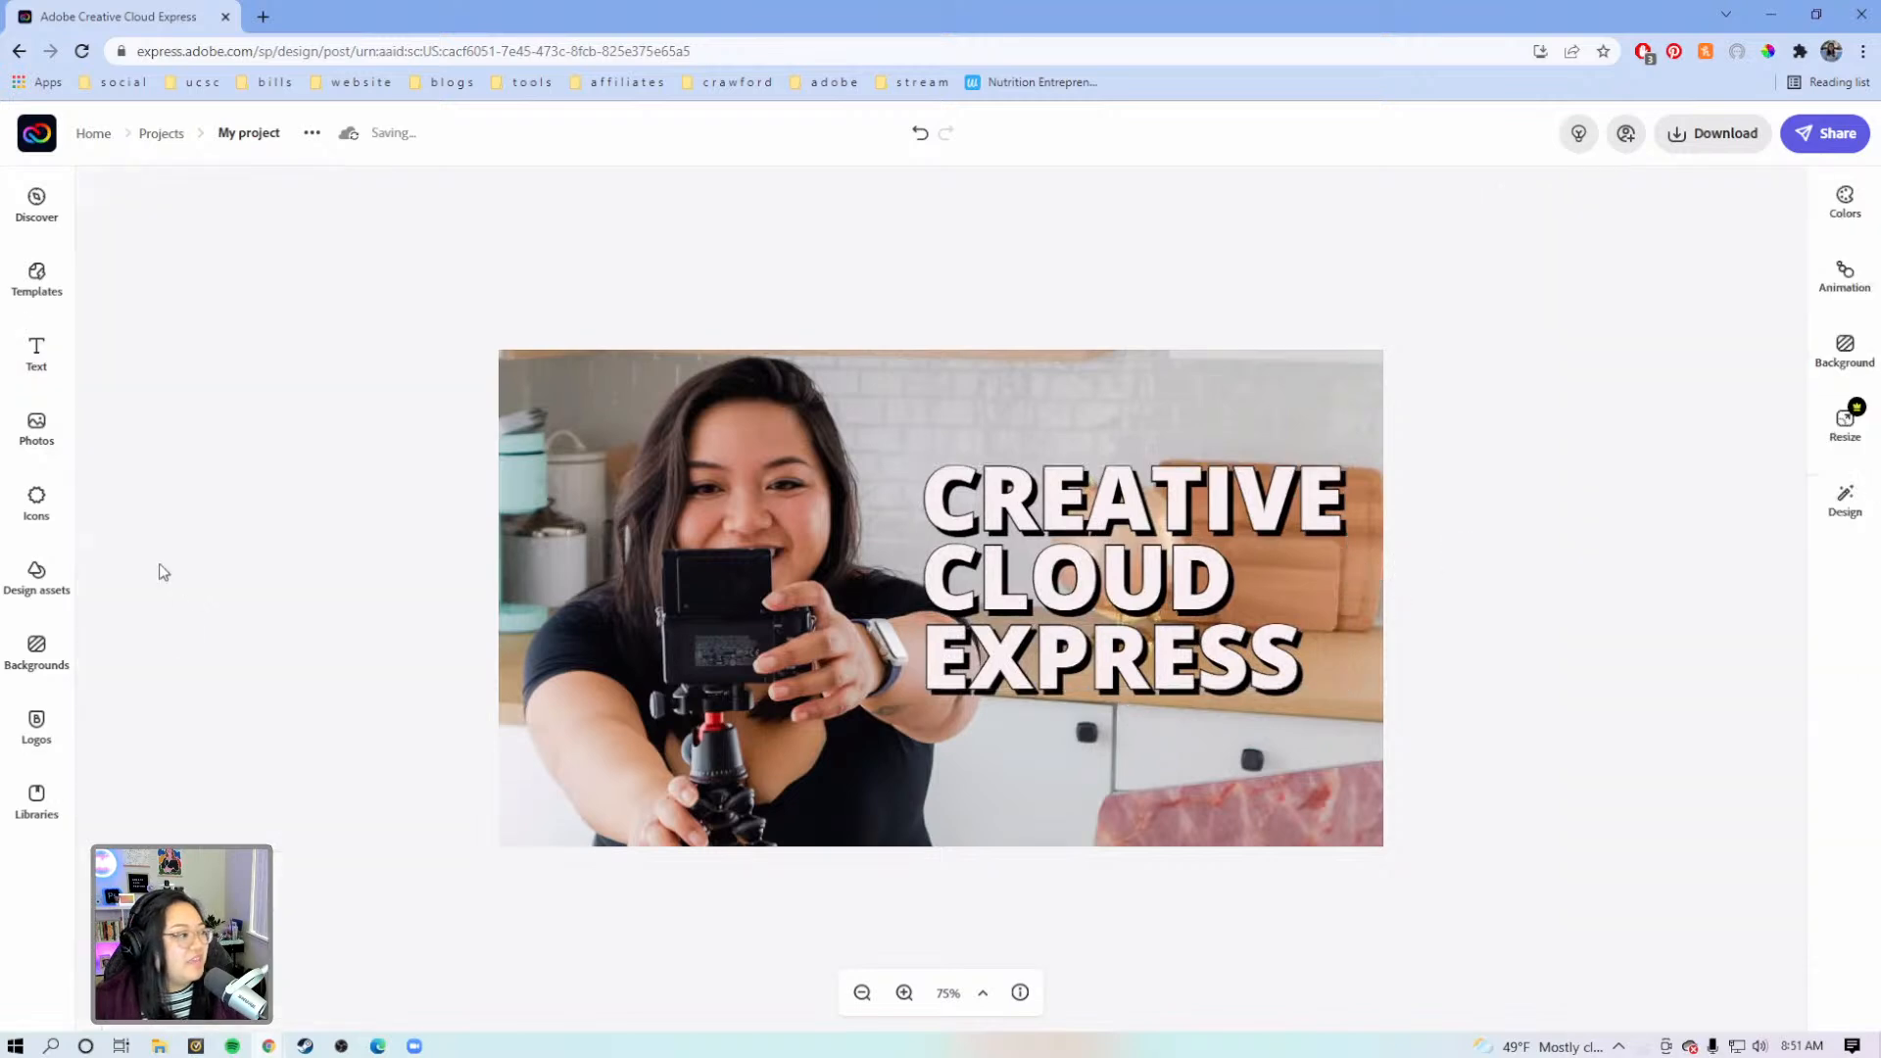
# Search the design assets for DOODLES and add the scattered X pattern over the white cabinets and pink marble
pyautogui.click(41, 595)
pyautogui.click(258, 257)
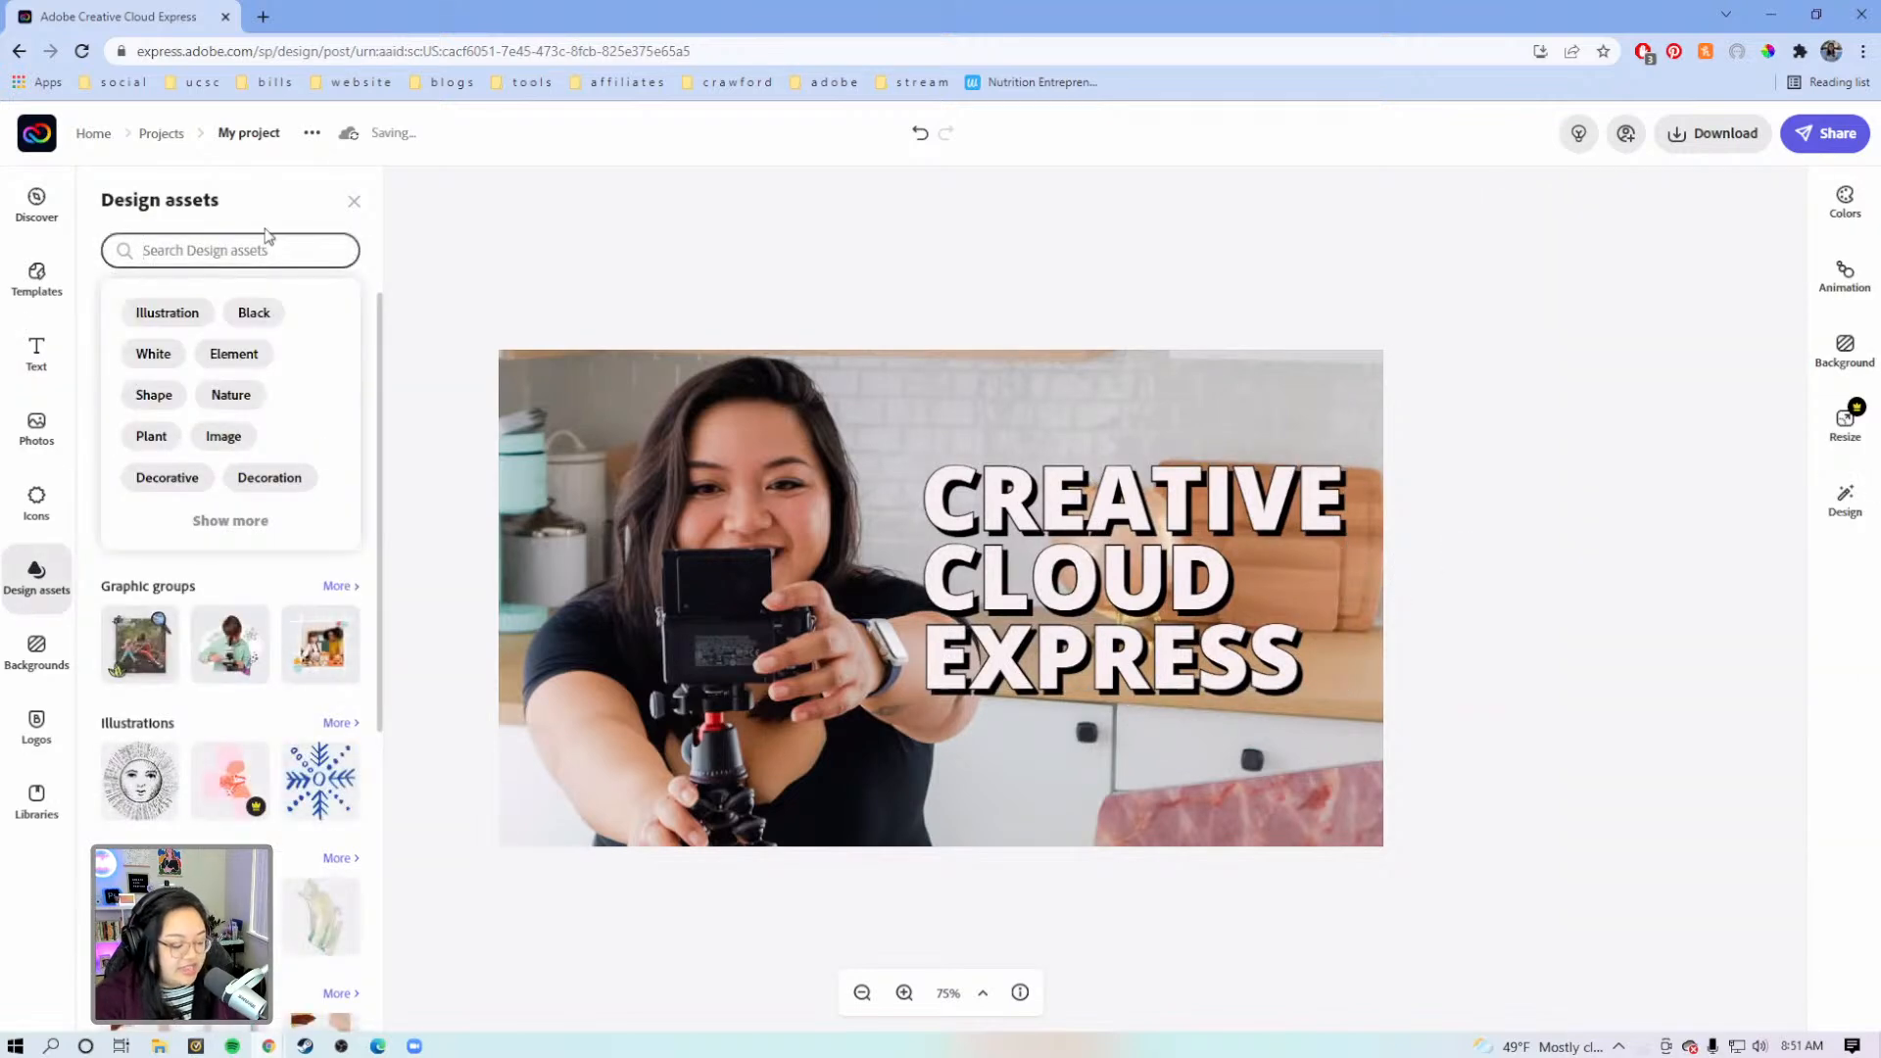
pyautogui.write('DODO')
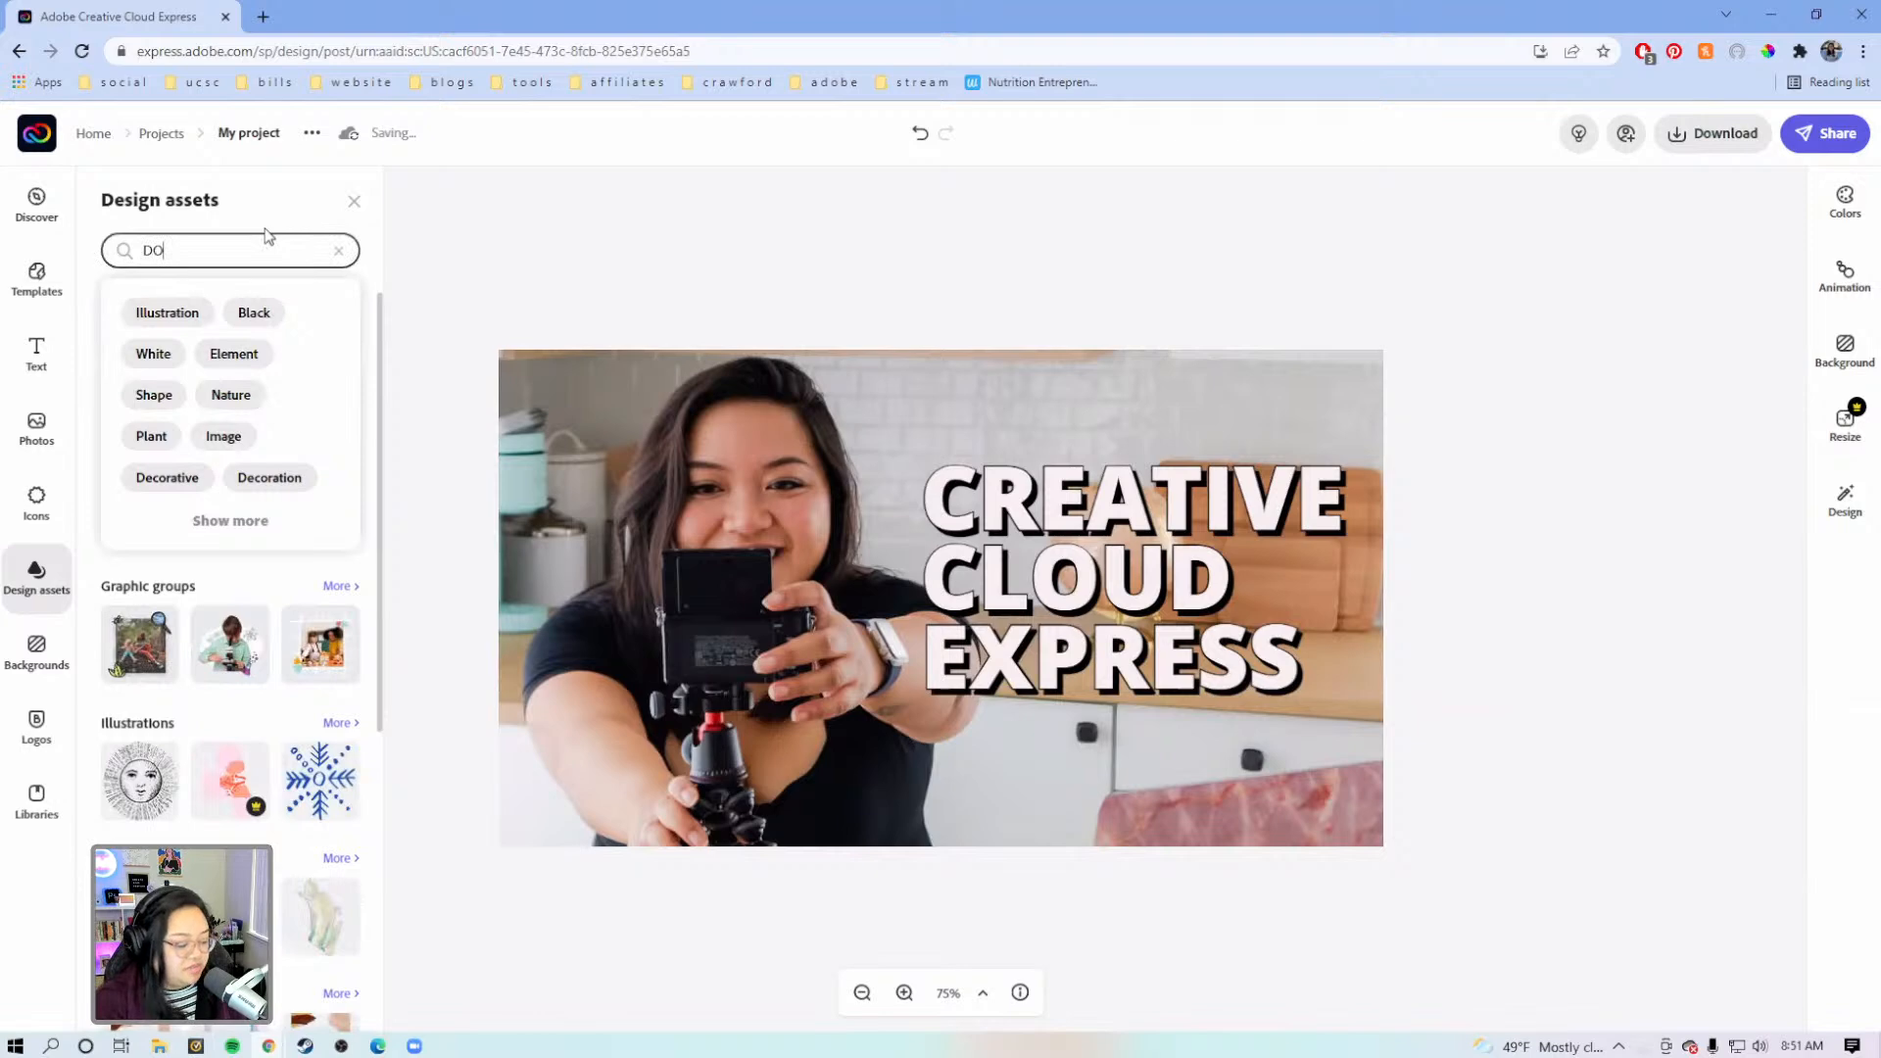
pyautogui.press('Return')
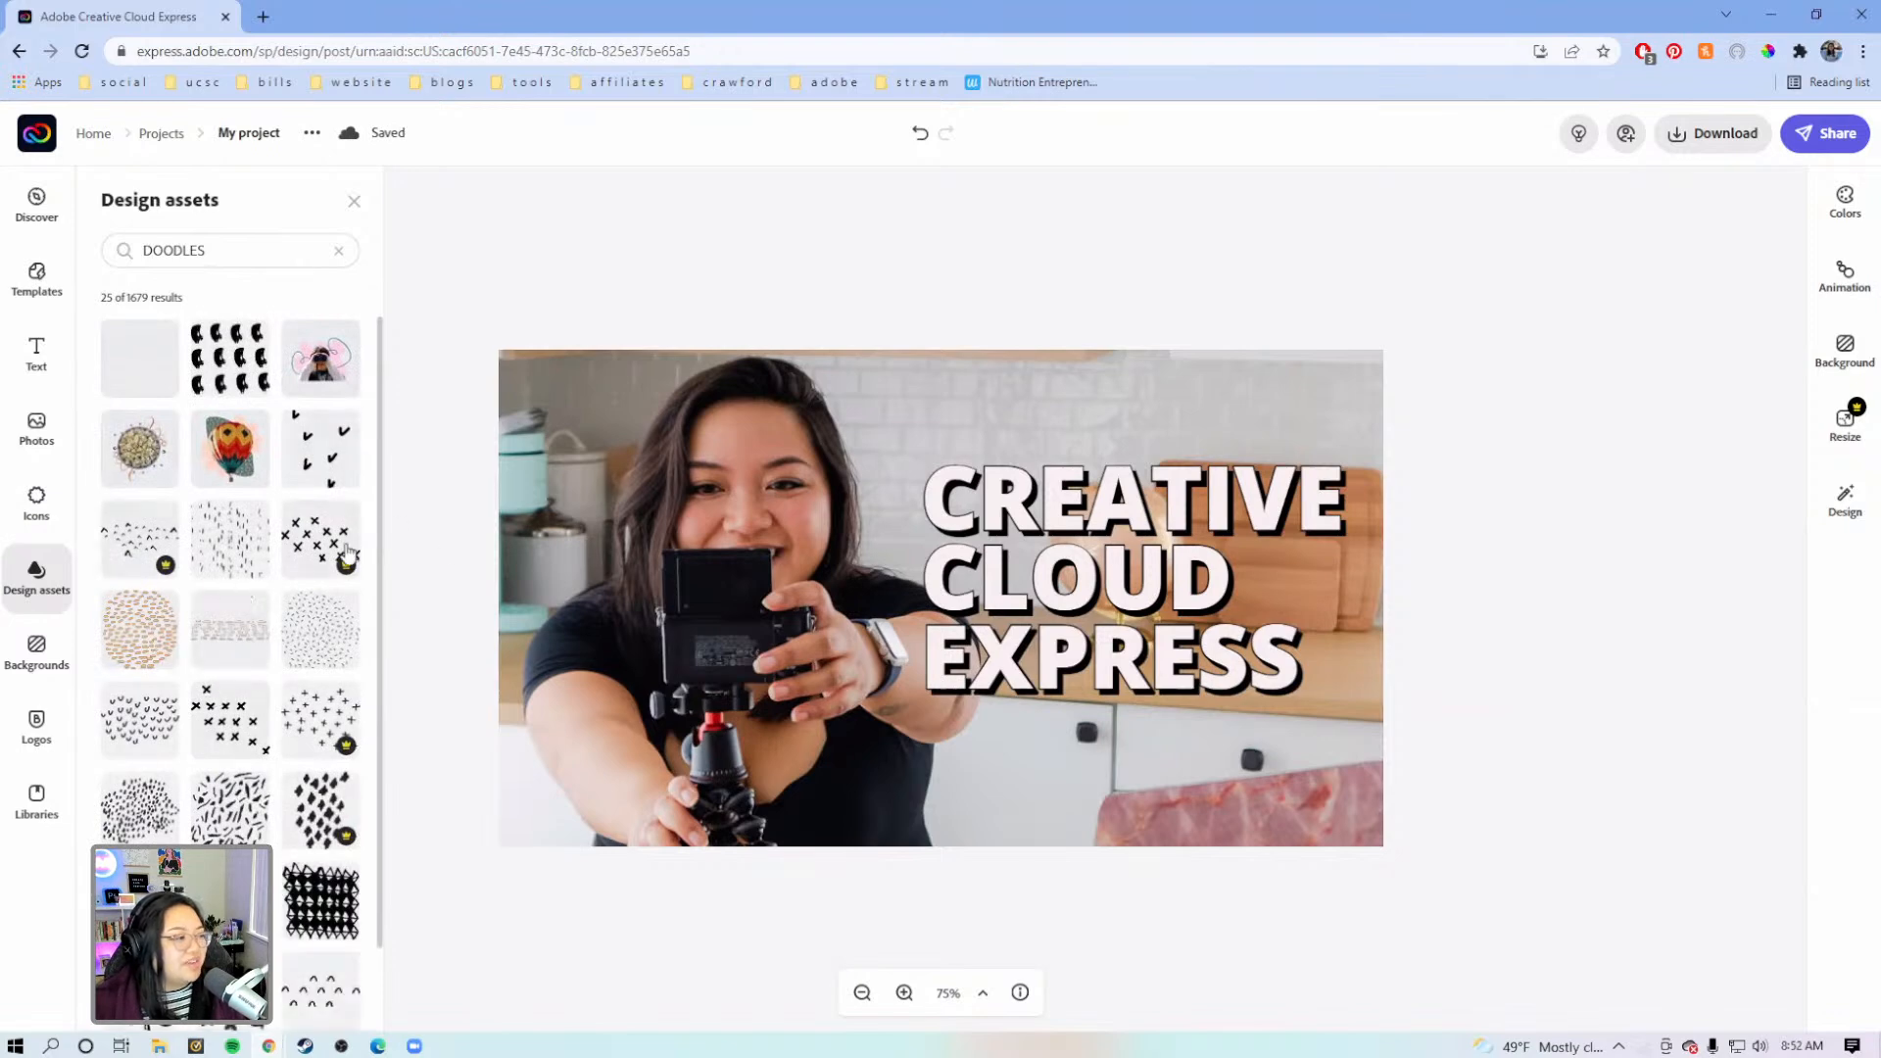
pyautogui.click(339, 553)
pyautogui.moveTo(948, 768)
pyautogui.mouseDown()
pyautogui.moveTo(882, 756)
pyautogui.moveTo(568, 588)
pyautogui.moveTo(606, 454)
pyautogui.moveTo(921, 725)
pyautogui.moveTo(1225, 789)
pyautogui.moveTo(1091, 784)
pyautogui.mouseUp()
pyautogui.click(662, 455)
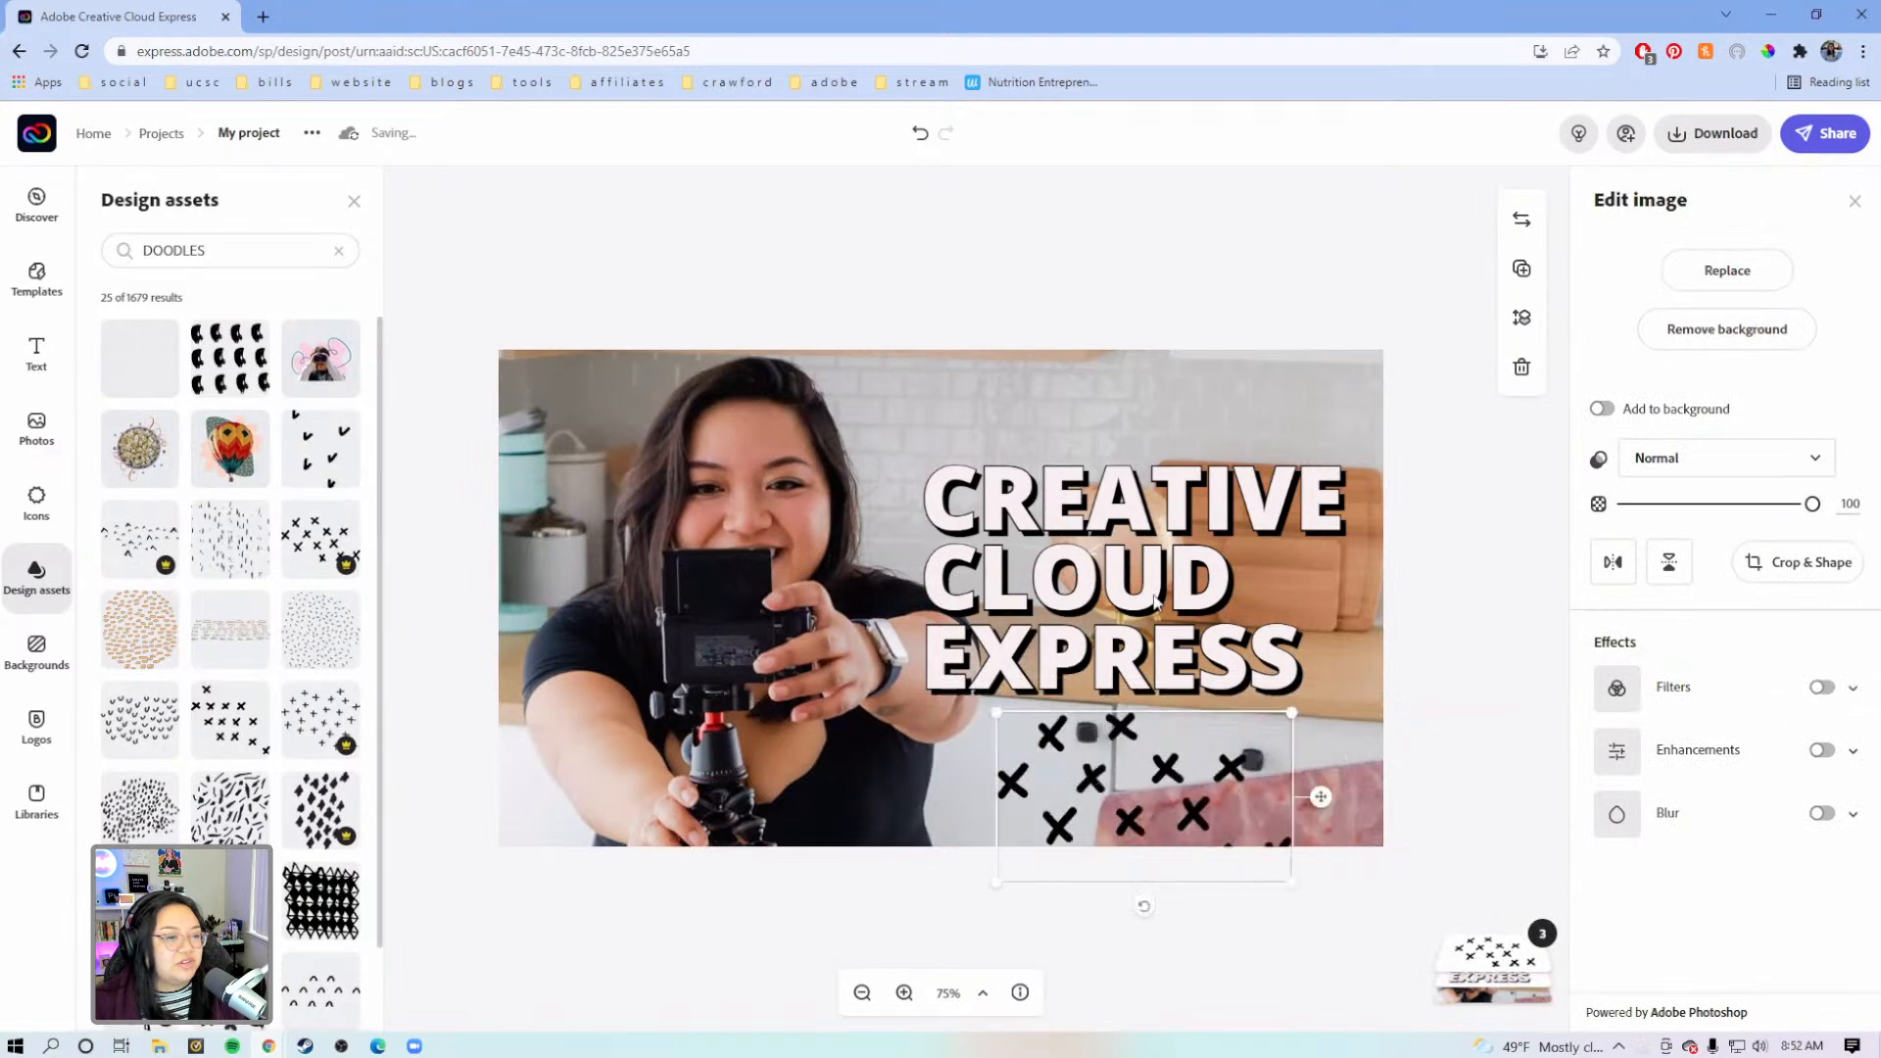
# Recolor the X pattern with a Duotone filter in white shadows and highlights, and move it into the photo's upper-left corner
pyautogui.click(1768, 698)
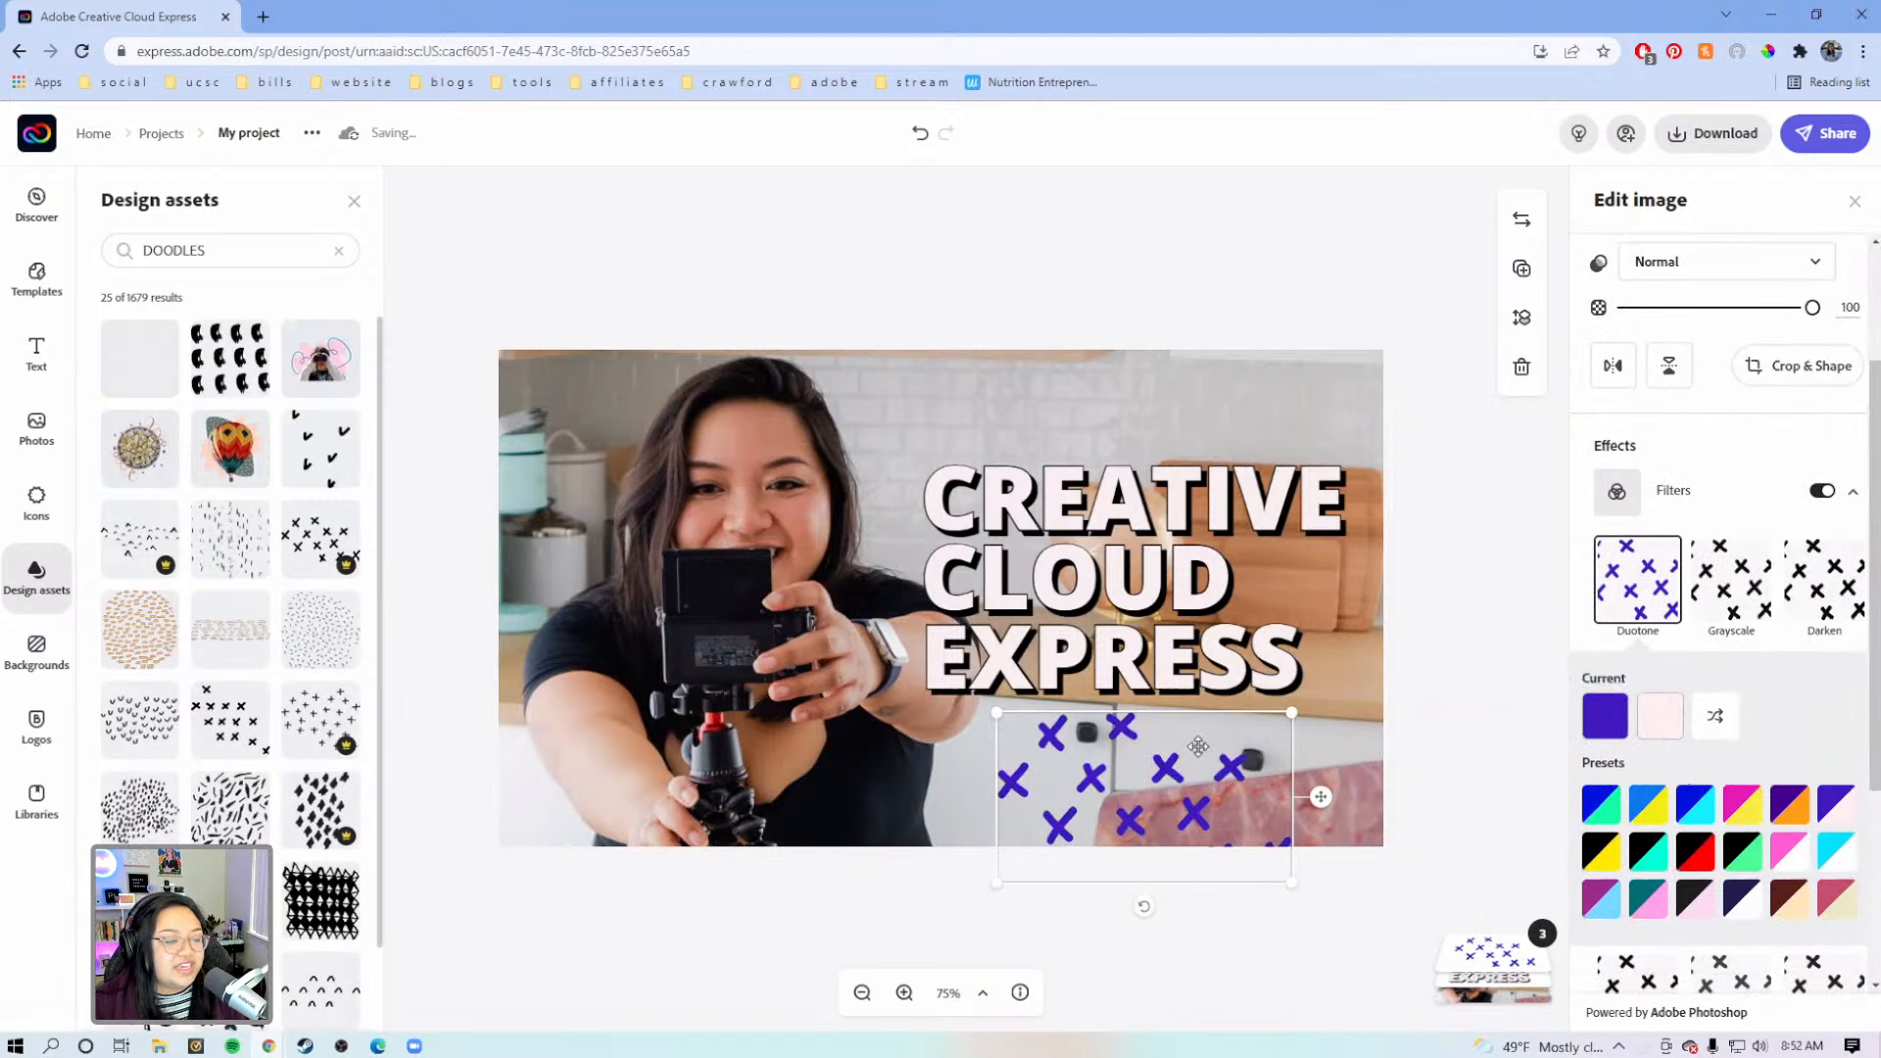
pyautogui.click(1612, 725)
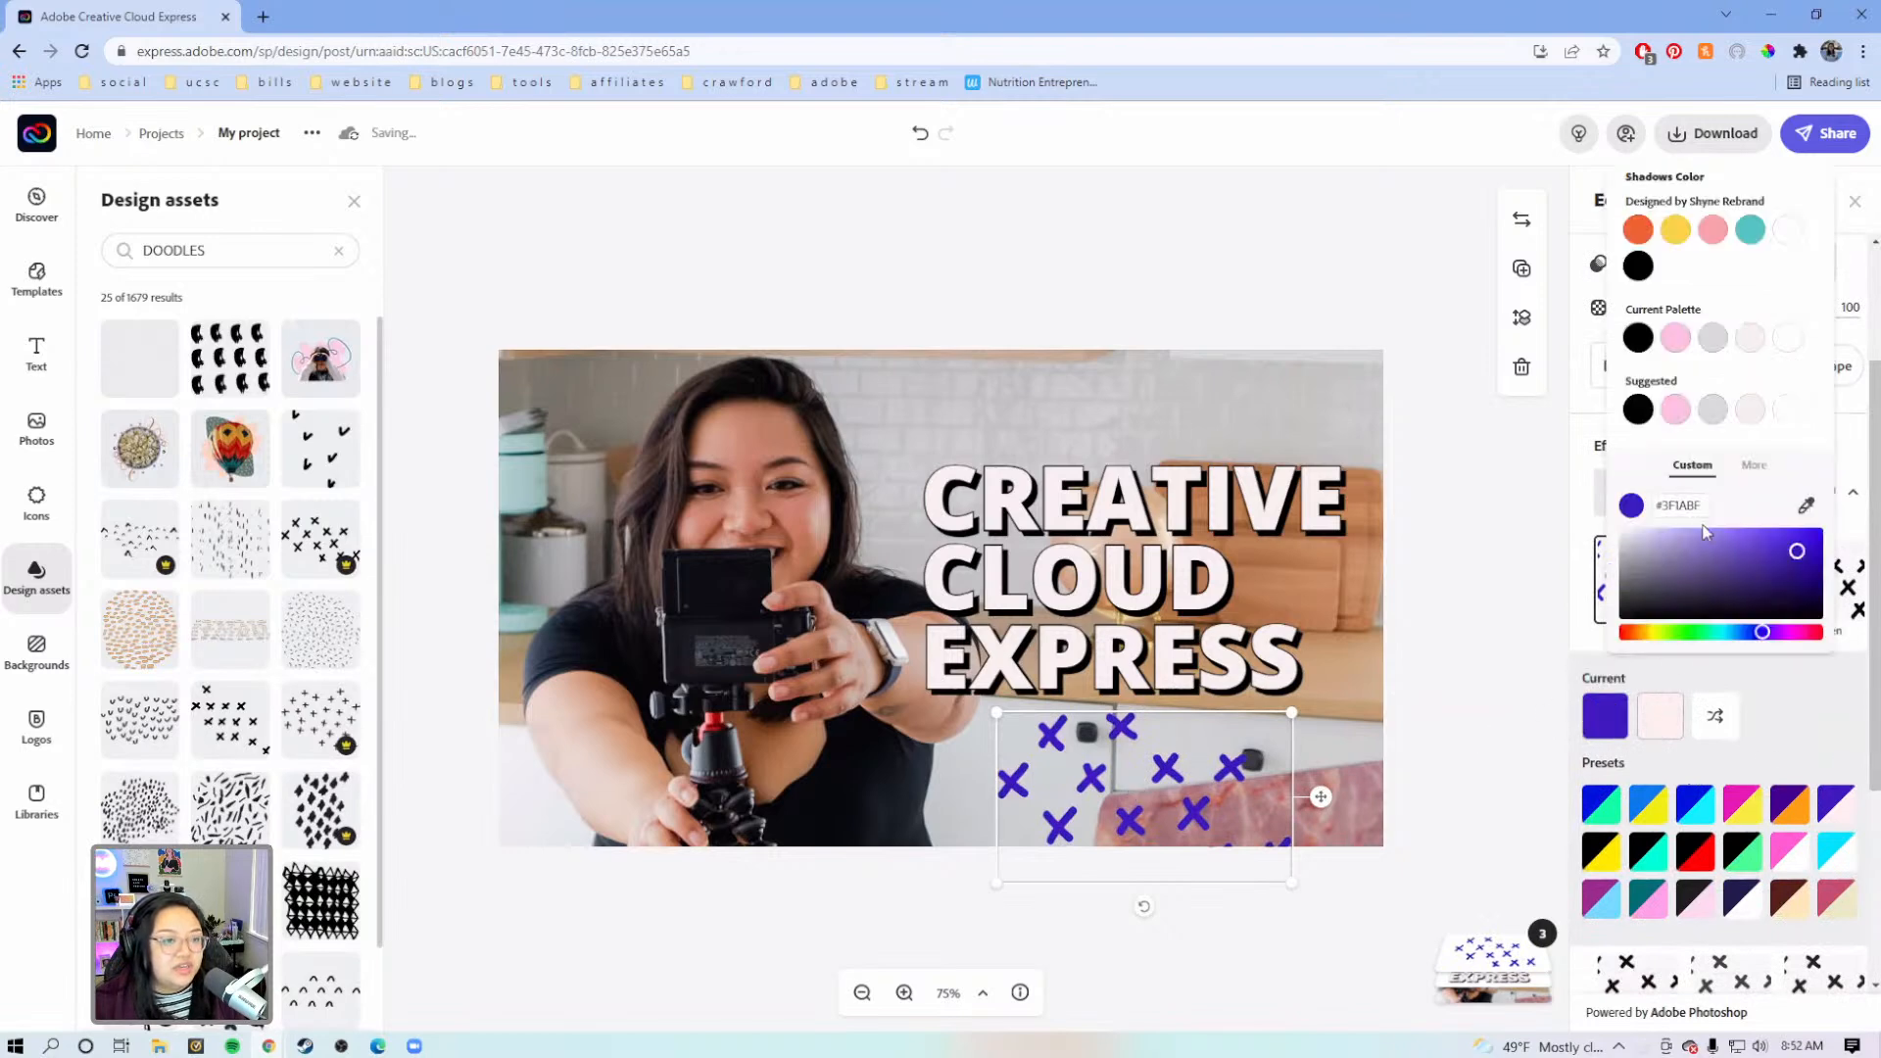
pyautogui.moveTo(1696, 555); pyautogui.dragTo(1623, 530)
pyautogui.click(1692, 696)
pyautogui.click(1663, 716)
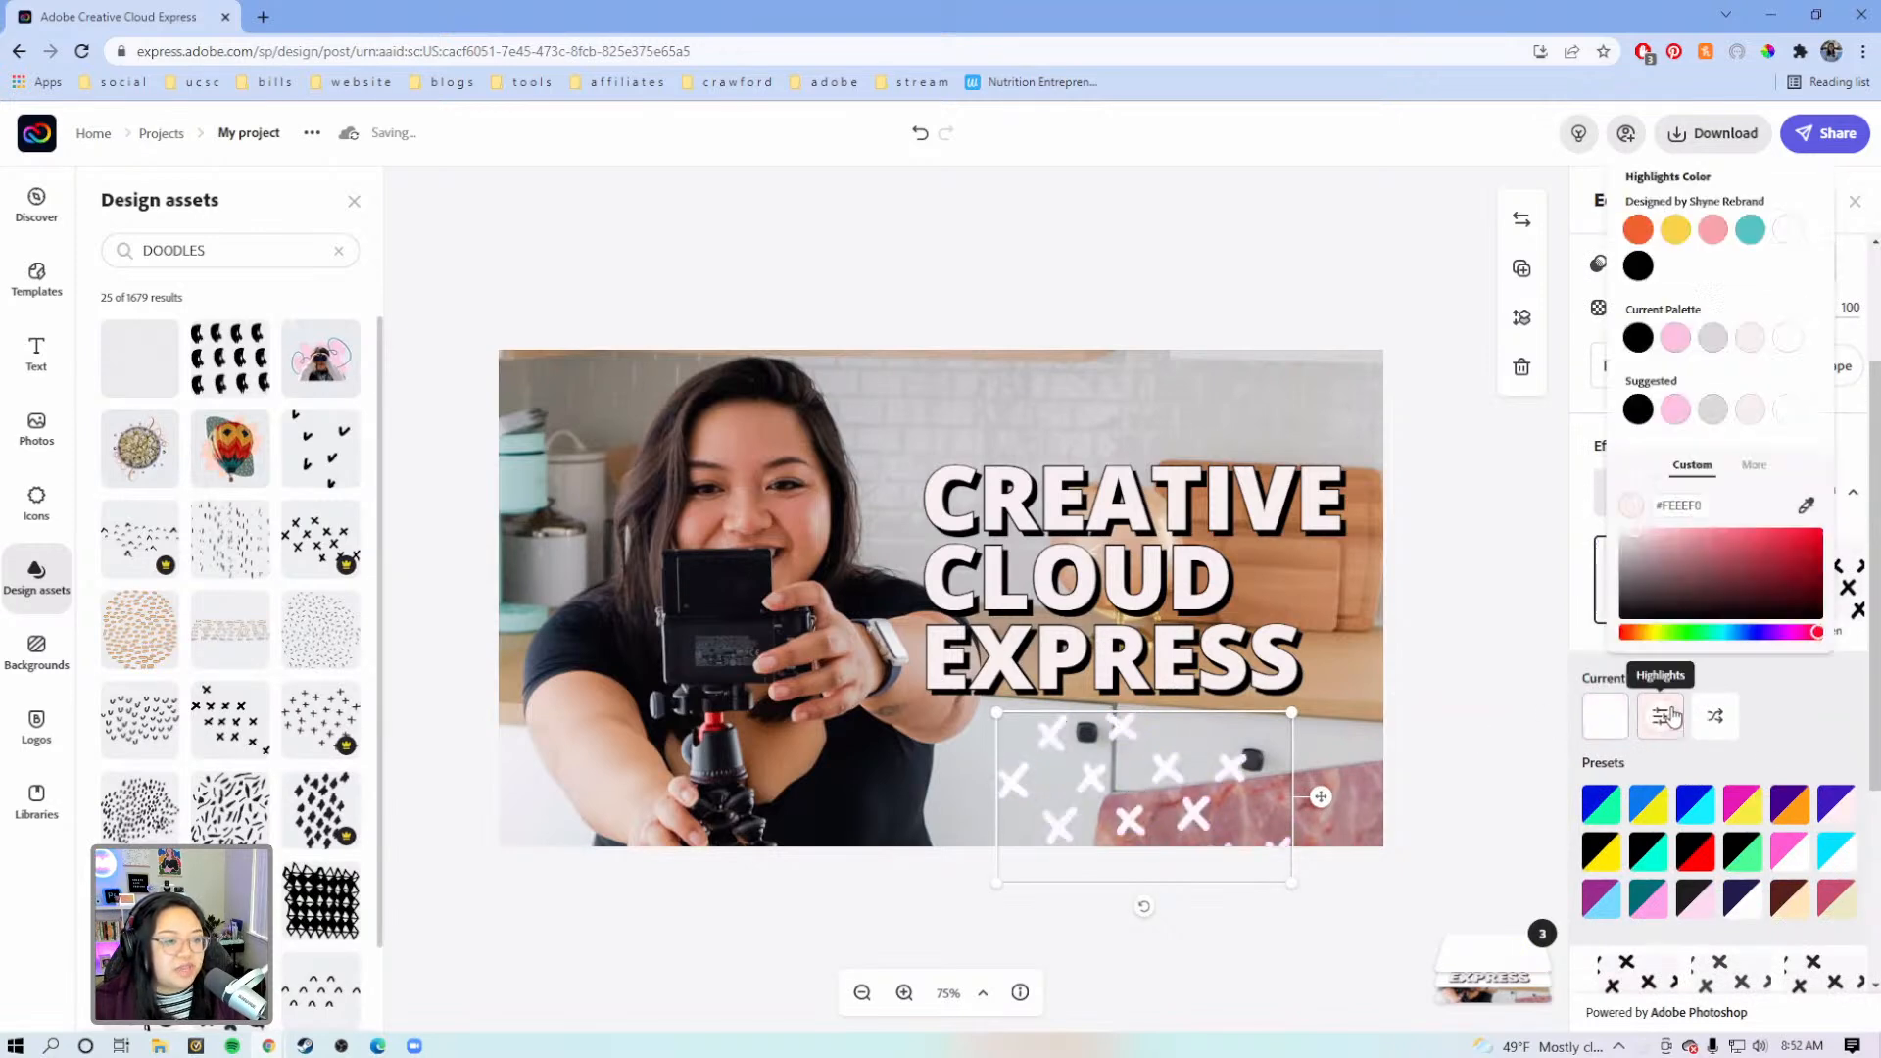
pyautogui.click(1623, 500)
pyautogui.click(1191, 813)
pyautogui.moveTo(1190, 813)
pyautogui.mouseDown()
pyautogui.moveTo(906, 799)
pyautogui.moveTo(720, 468)
pyautogui.moveTo(556, 364)
pyautogui.moveTo(579, 370)
pyautogui.mouseUp()
# Add the scattered arch doodle pattern and place it over the woman's arms and tripod
pyautogui.scroll(-1, 315, 939)
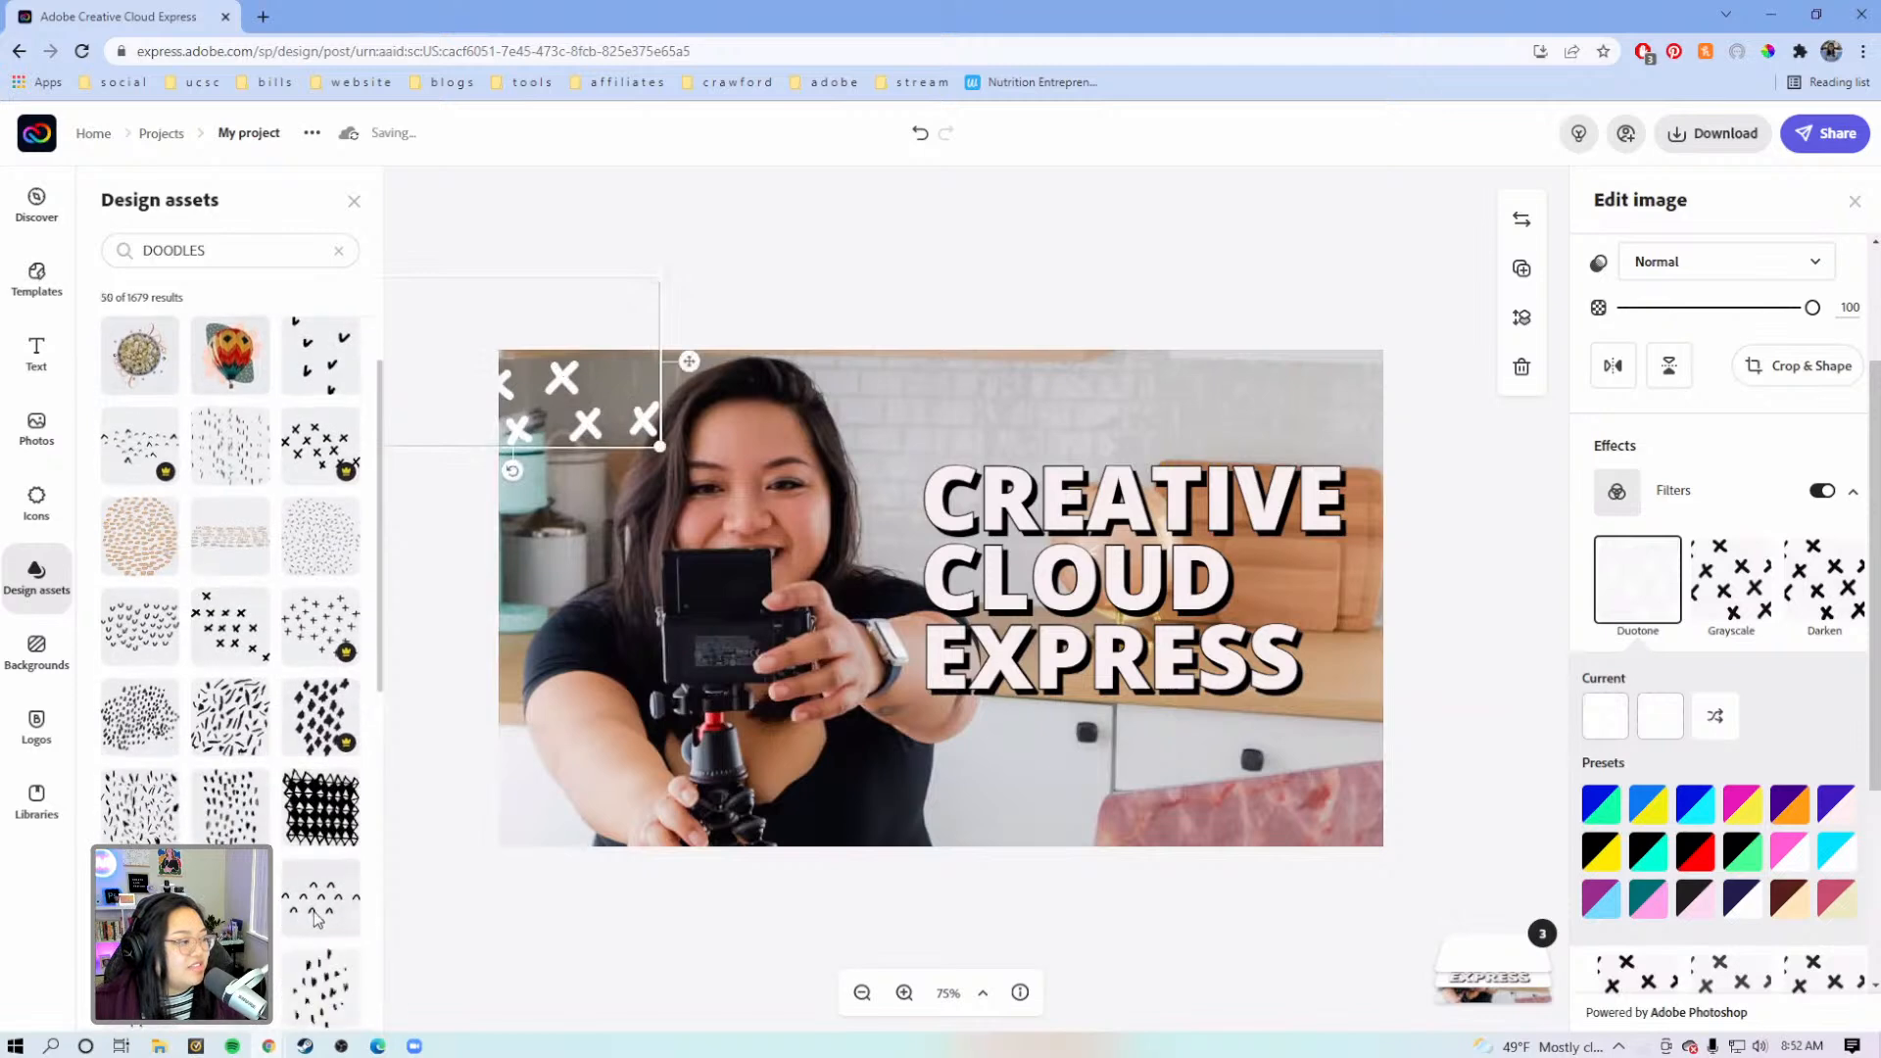
pyautogui.click(344, 916)
pyautogui.moveTo(965, 423); pyautogui.dragTo(711, 666)
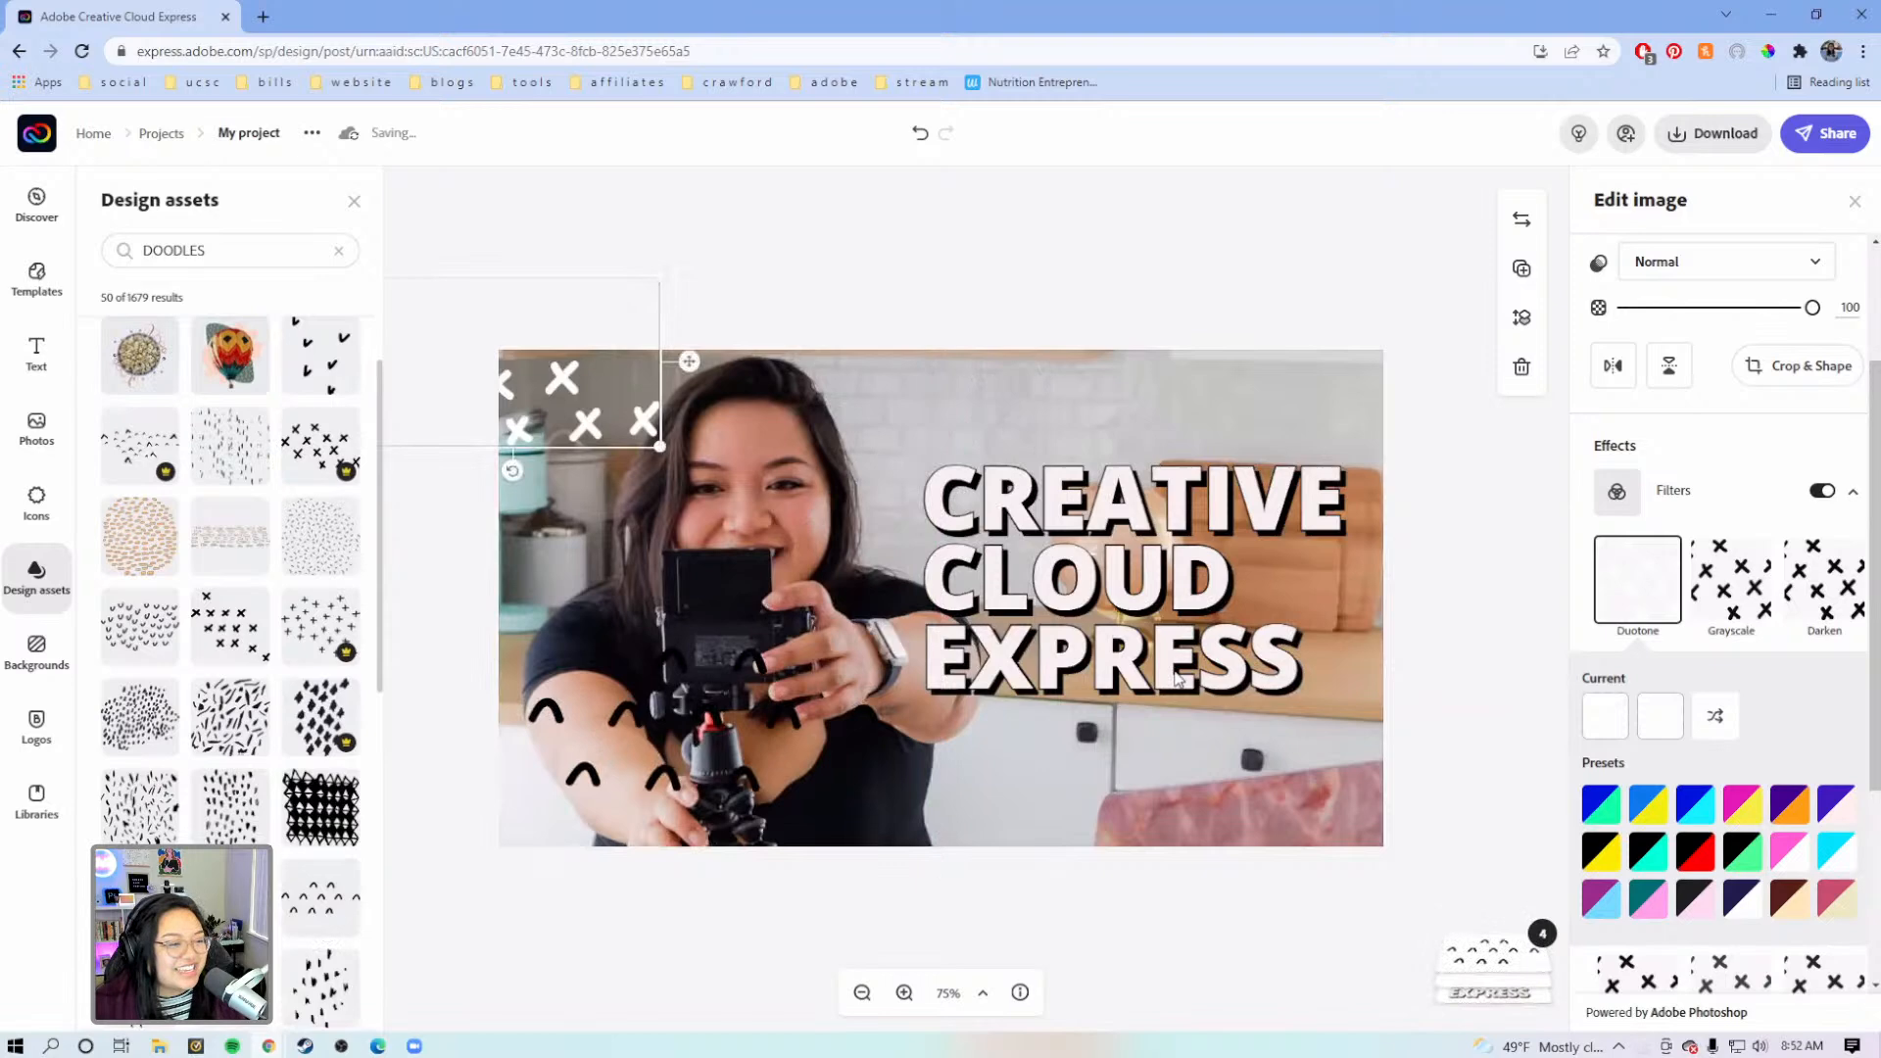
# Recolor the arch pattern with a Duotone filter in white shadows and highlights, and move it to the photo's lower-right corner
pyautogui.click(795, 707)
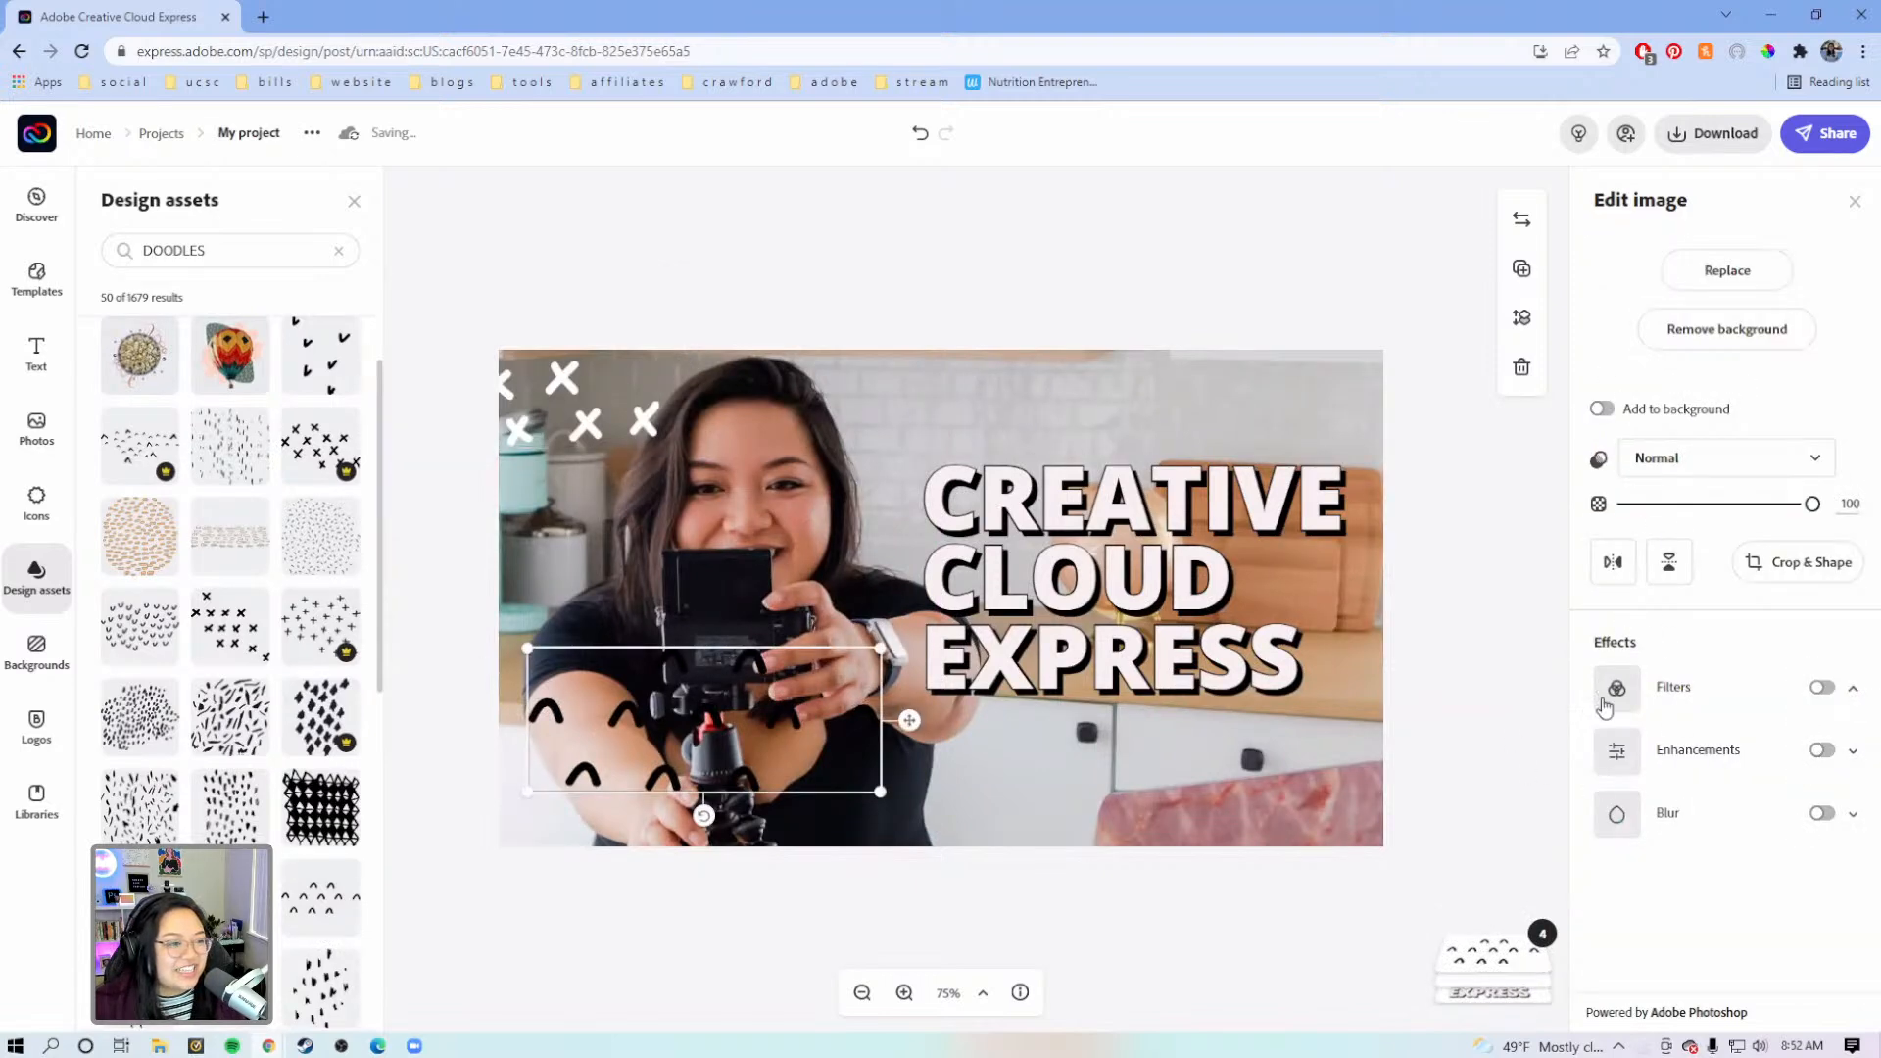
pyautogui.click(1672, 702)
pyautogui.click(1605, 909)
pyautogui.moveTo(1669, 771); pyautogui.dragTo(1549, 619)
pyautogui.click(1554, 619)
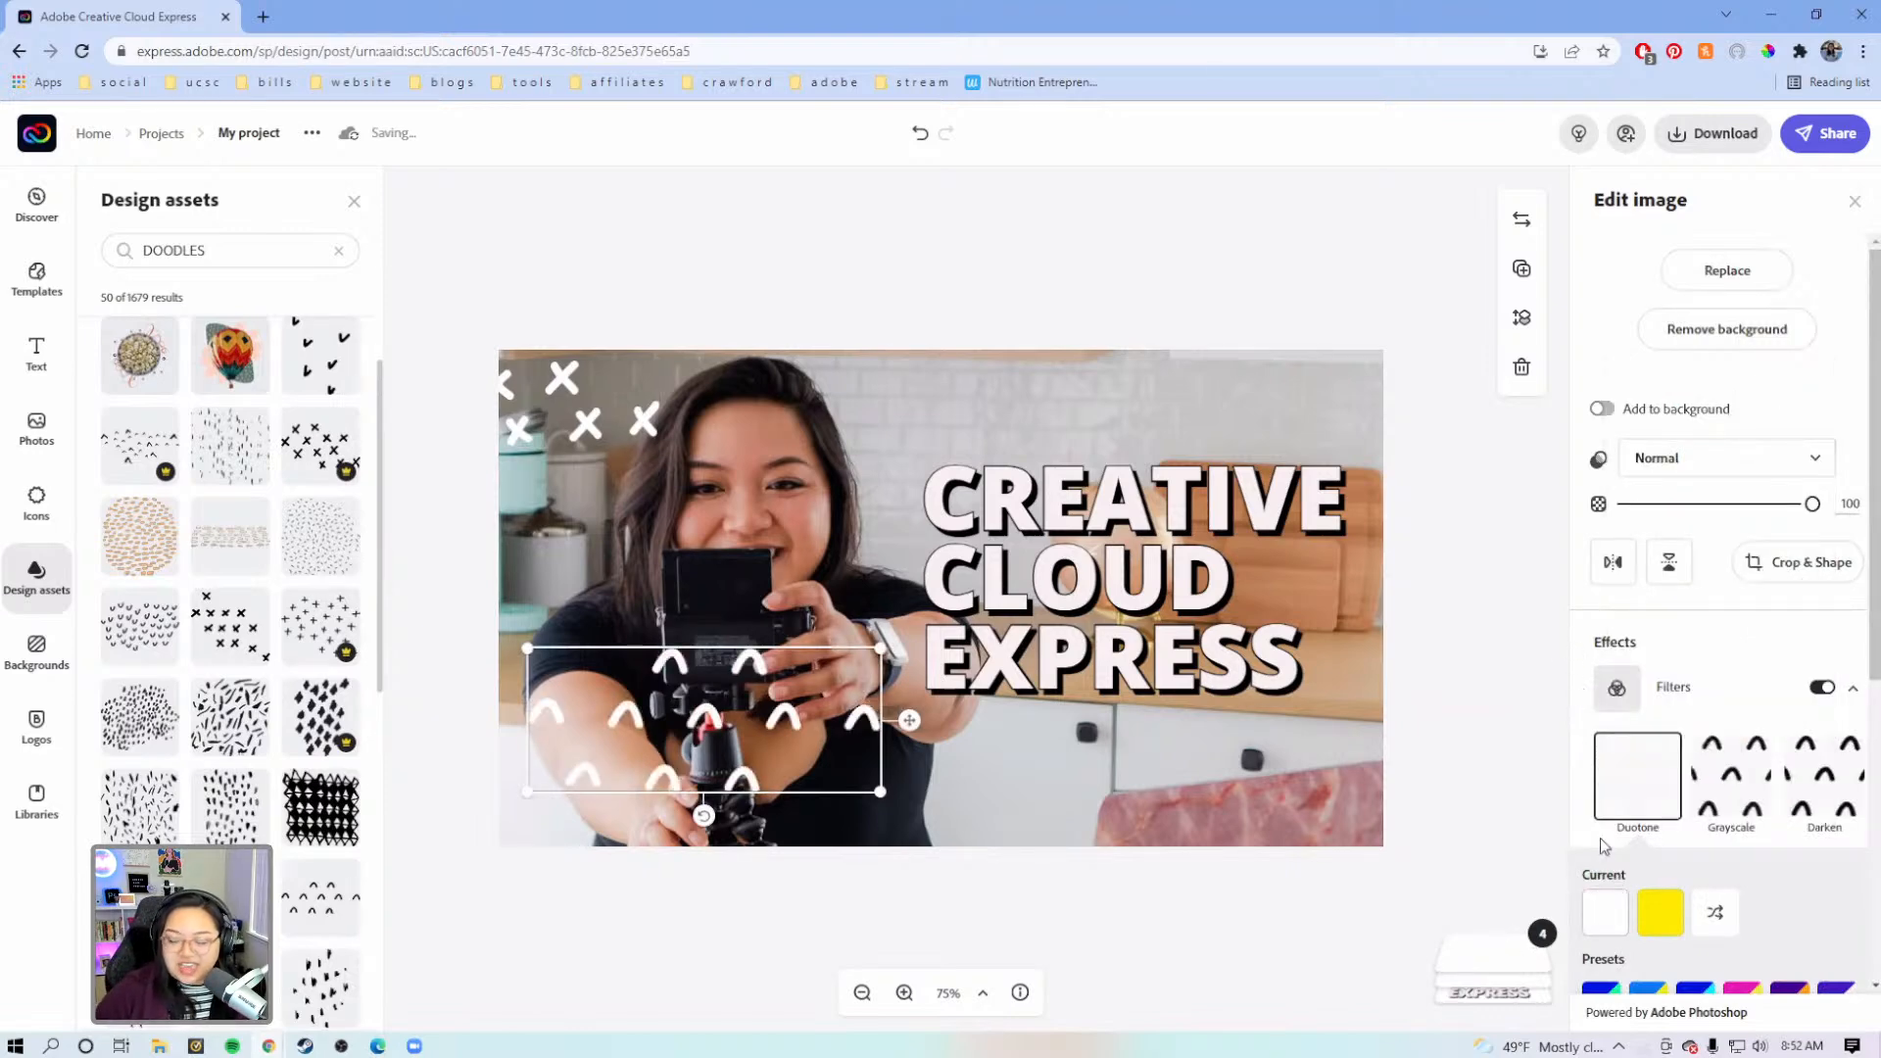
pyautogui.click(1660, 911)
pyautogui.moveTo(1660, 784); pyautogui.dragTo(1513, 610)
pyautogui.click(1513, 611)
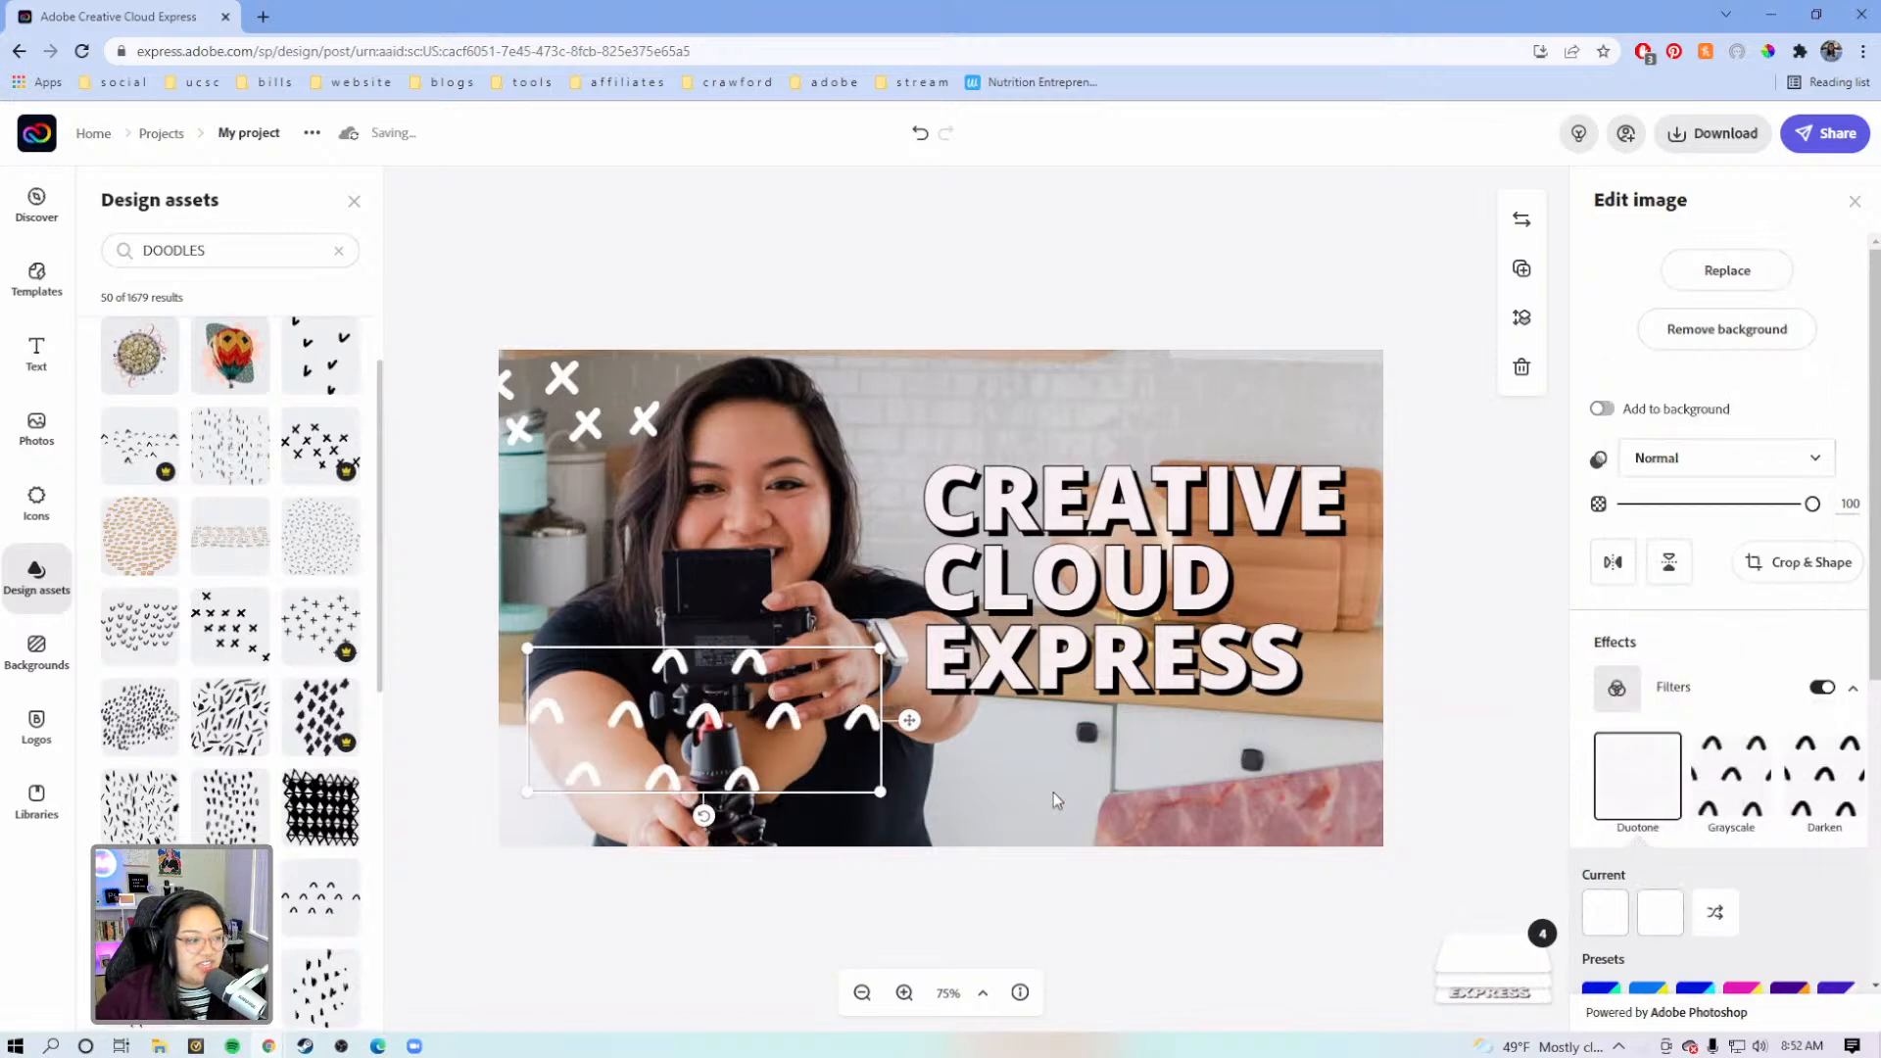
pyautogui.moveTo(908, 718)
pyautogui.mouseDown()
pyautogui.moveTo(1441, 802)
pyautogui.moveTo(1476, 790)
pyautogui.mouseUp()
# Increase the title's shadow distance to 83 and thicken its black outline
pyautogui.click(1170, 609)
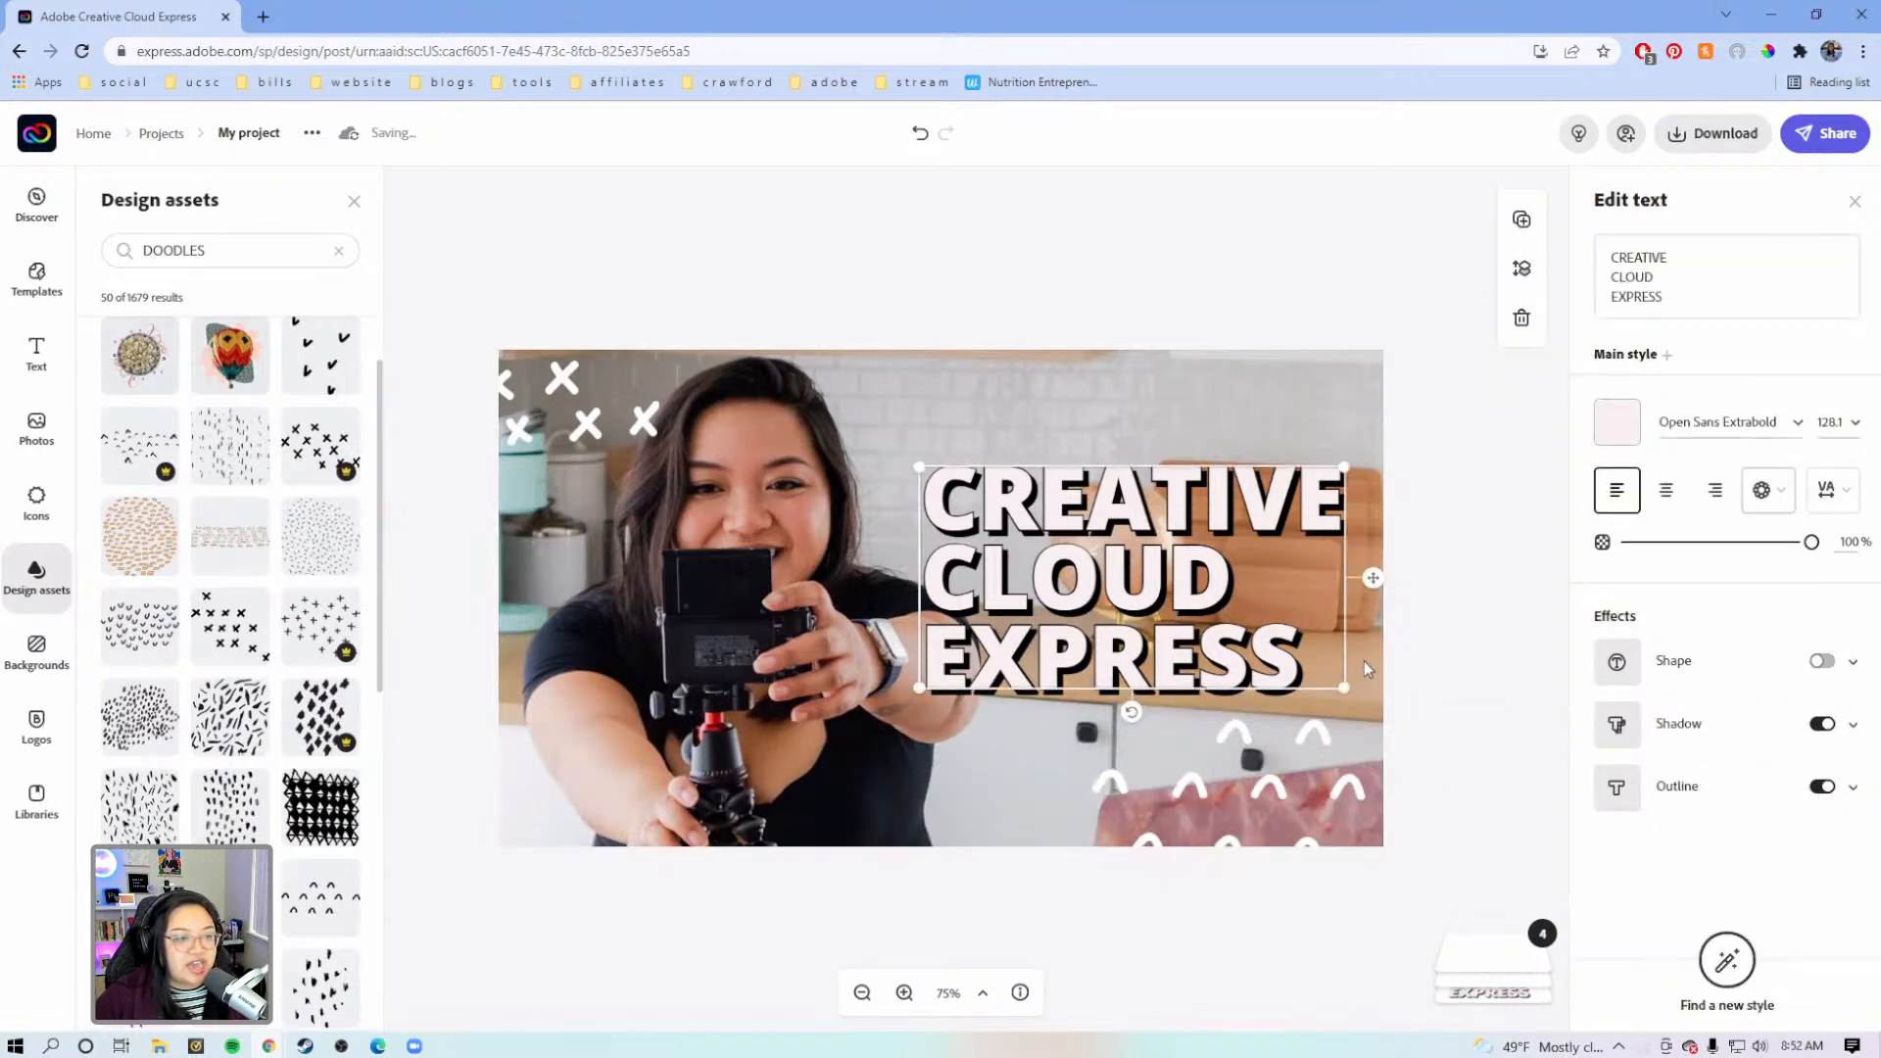
pyautogui.click(1851, 727)
pyautogui.scroll(-1, 1727, 764)
pyautogui.moveTo(1726, 821); pyautogui.dragTo(1783, 833)
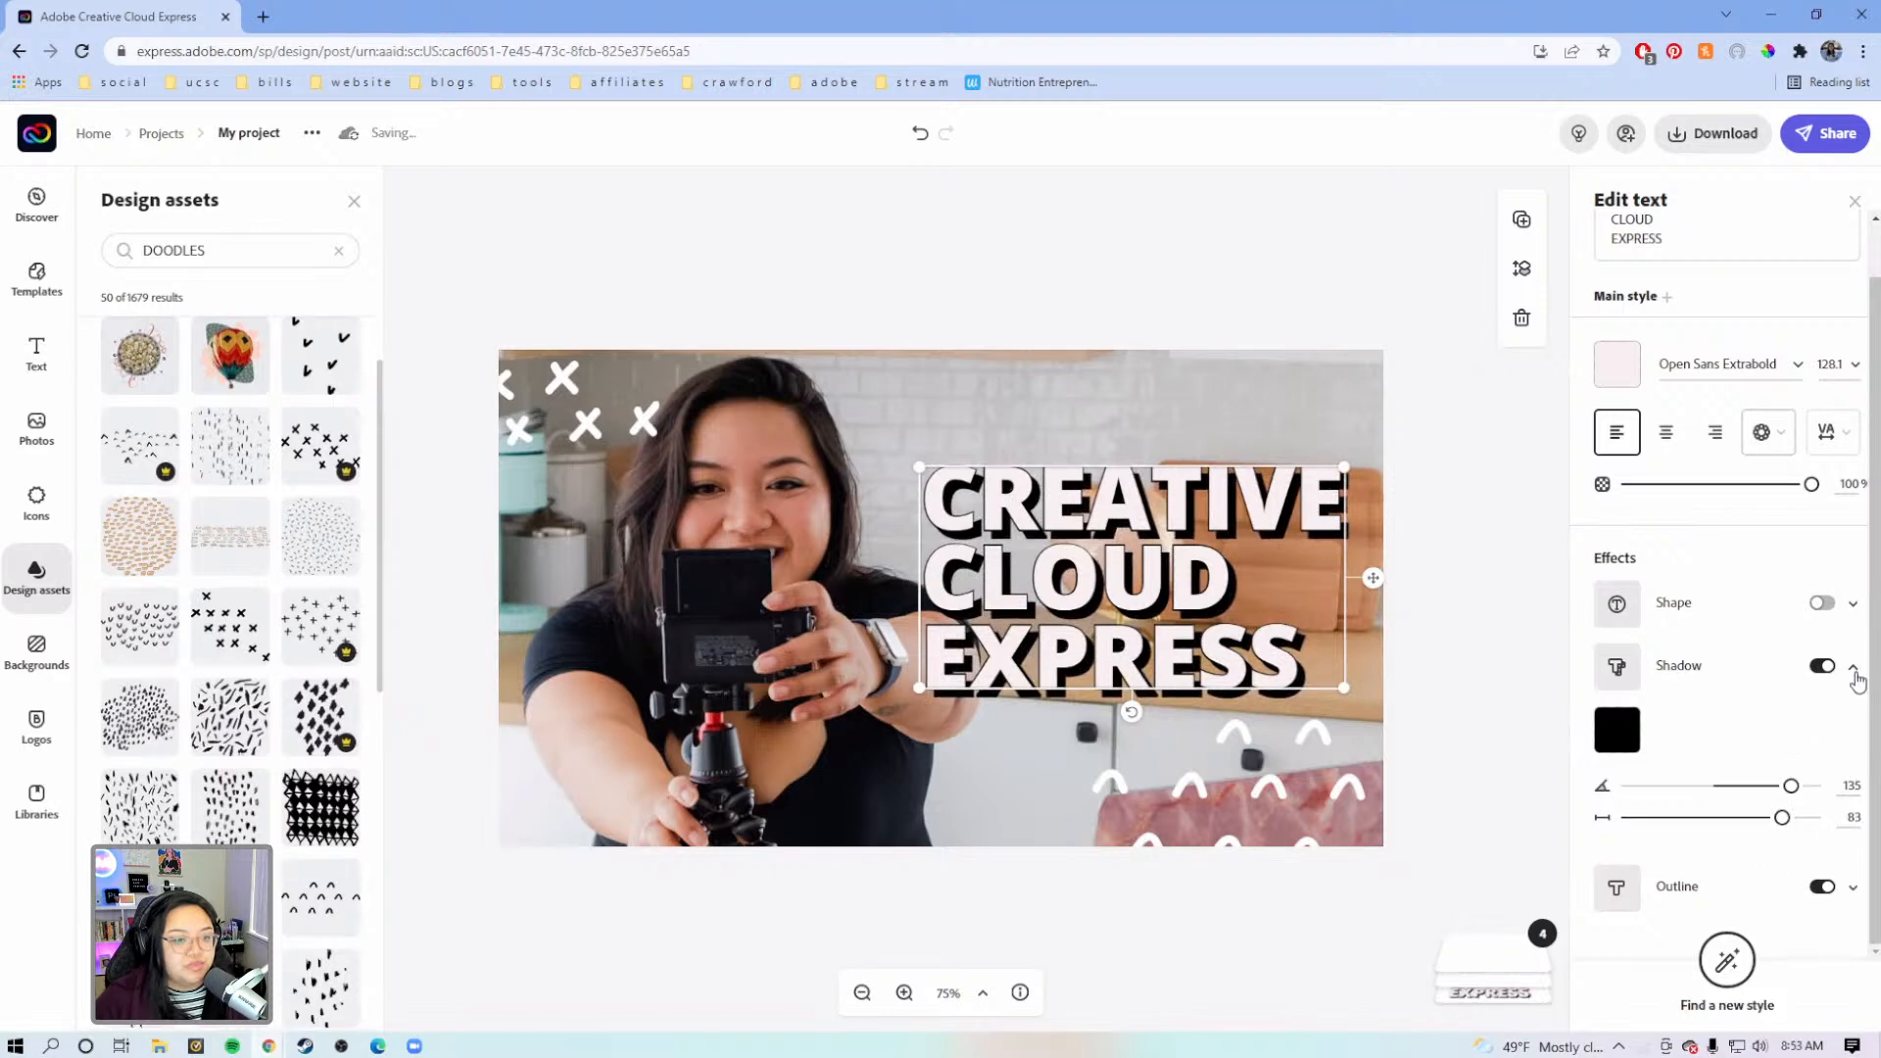
pyautogui.click(1854, 670)
pyautogui.click(1852, 784)
pyautogui.moveTo(1647, 866)
pyautogui.mouseDown()
pyautogui.moveTo(1689, 869)
pyautogui.moveTo(1674, 867)
pyautogui.mouseUp()
pyautogui.click(1536, 750)
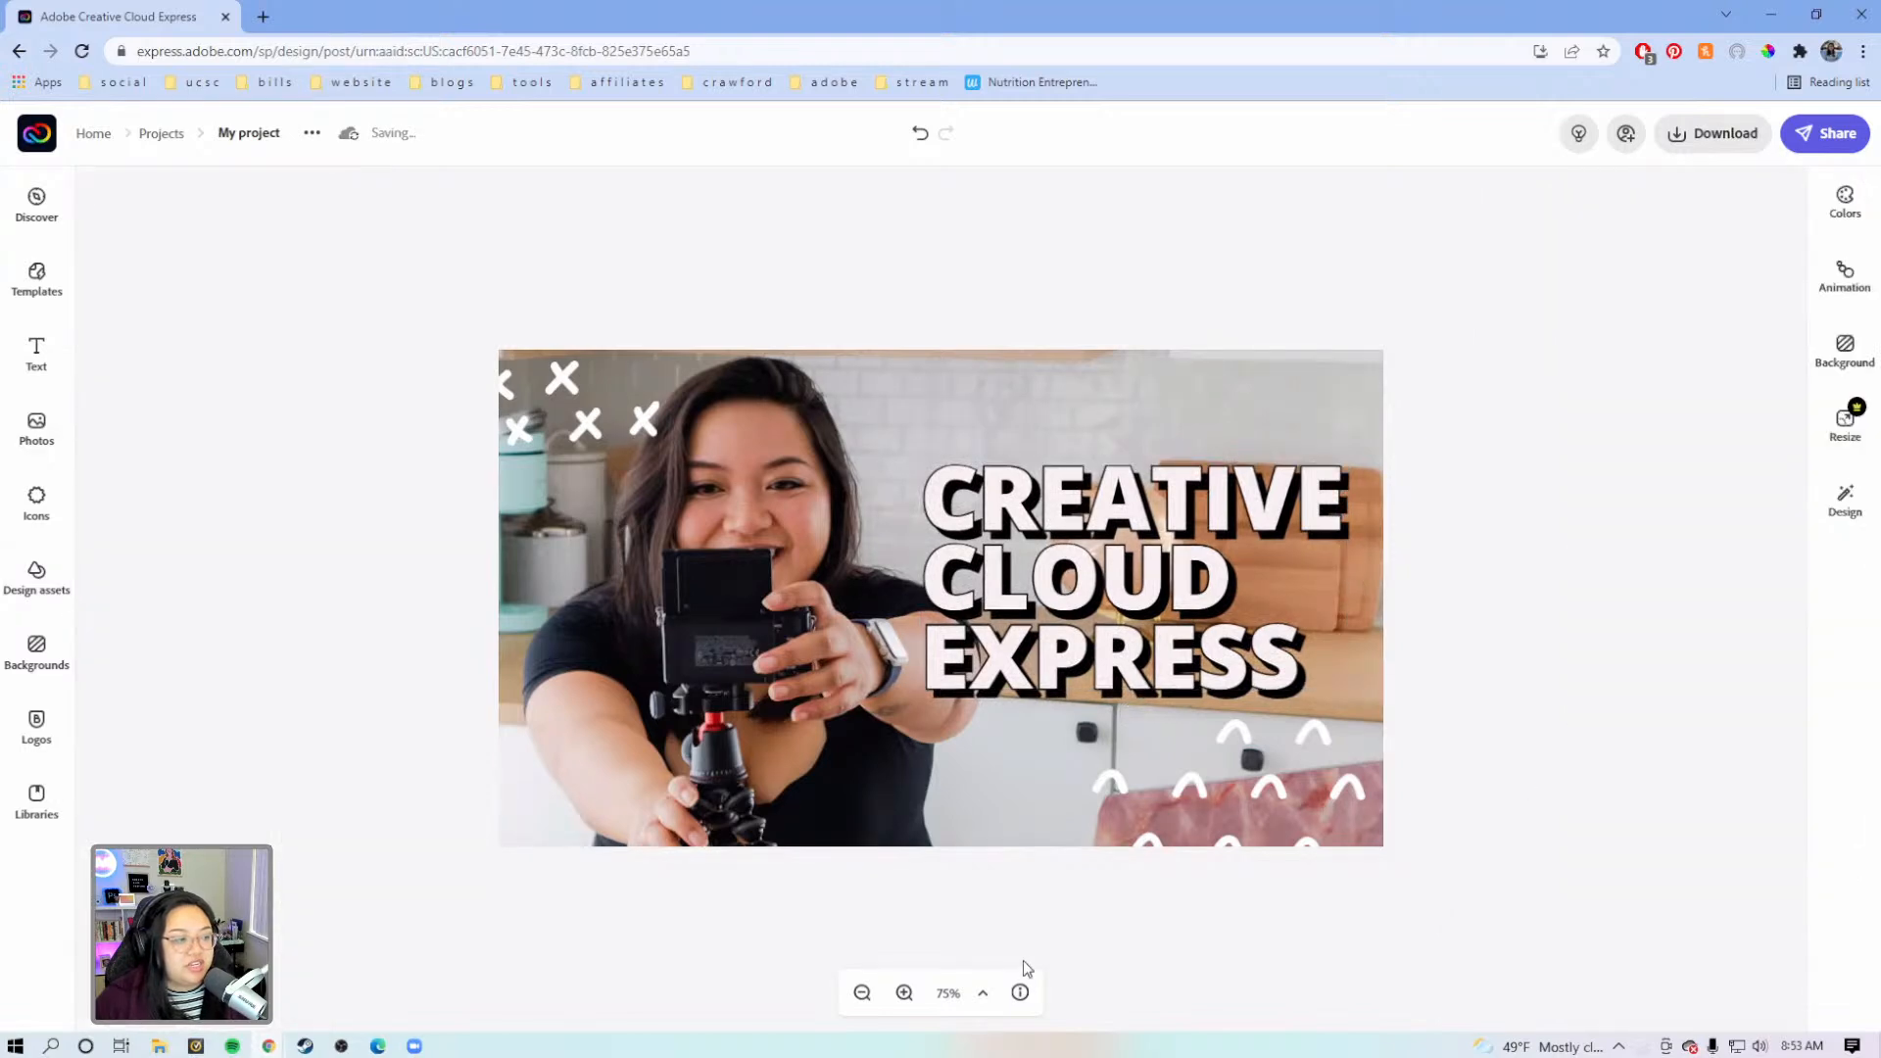
# Check how legible the thumbnail is at 25% zoom, and return to the 75% view
pyautogui.click(861, 992)
pyautogui.click(862, 992)
pyautogui.click(861, 992)
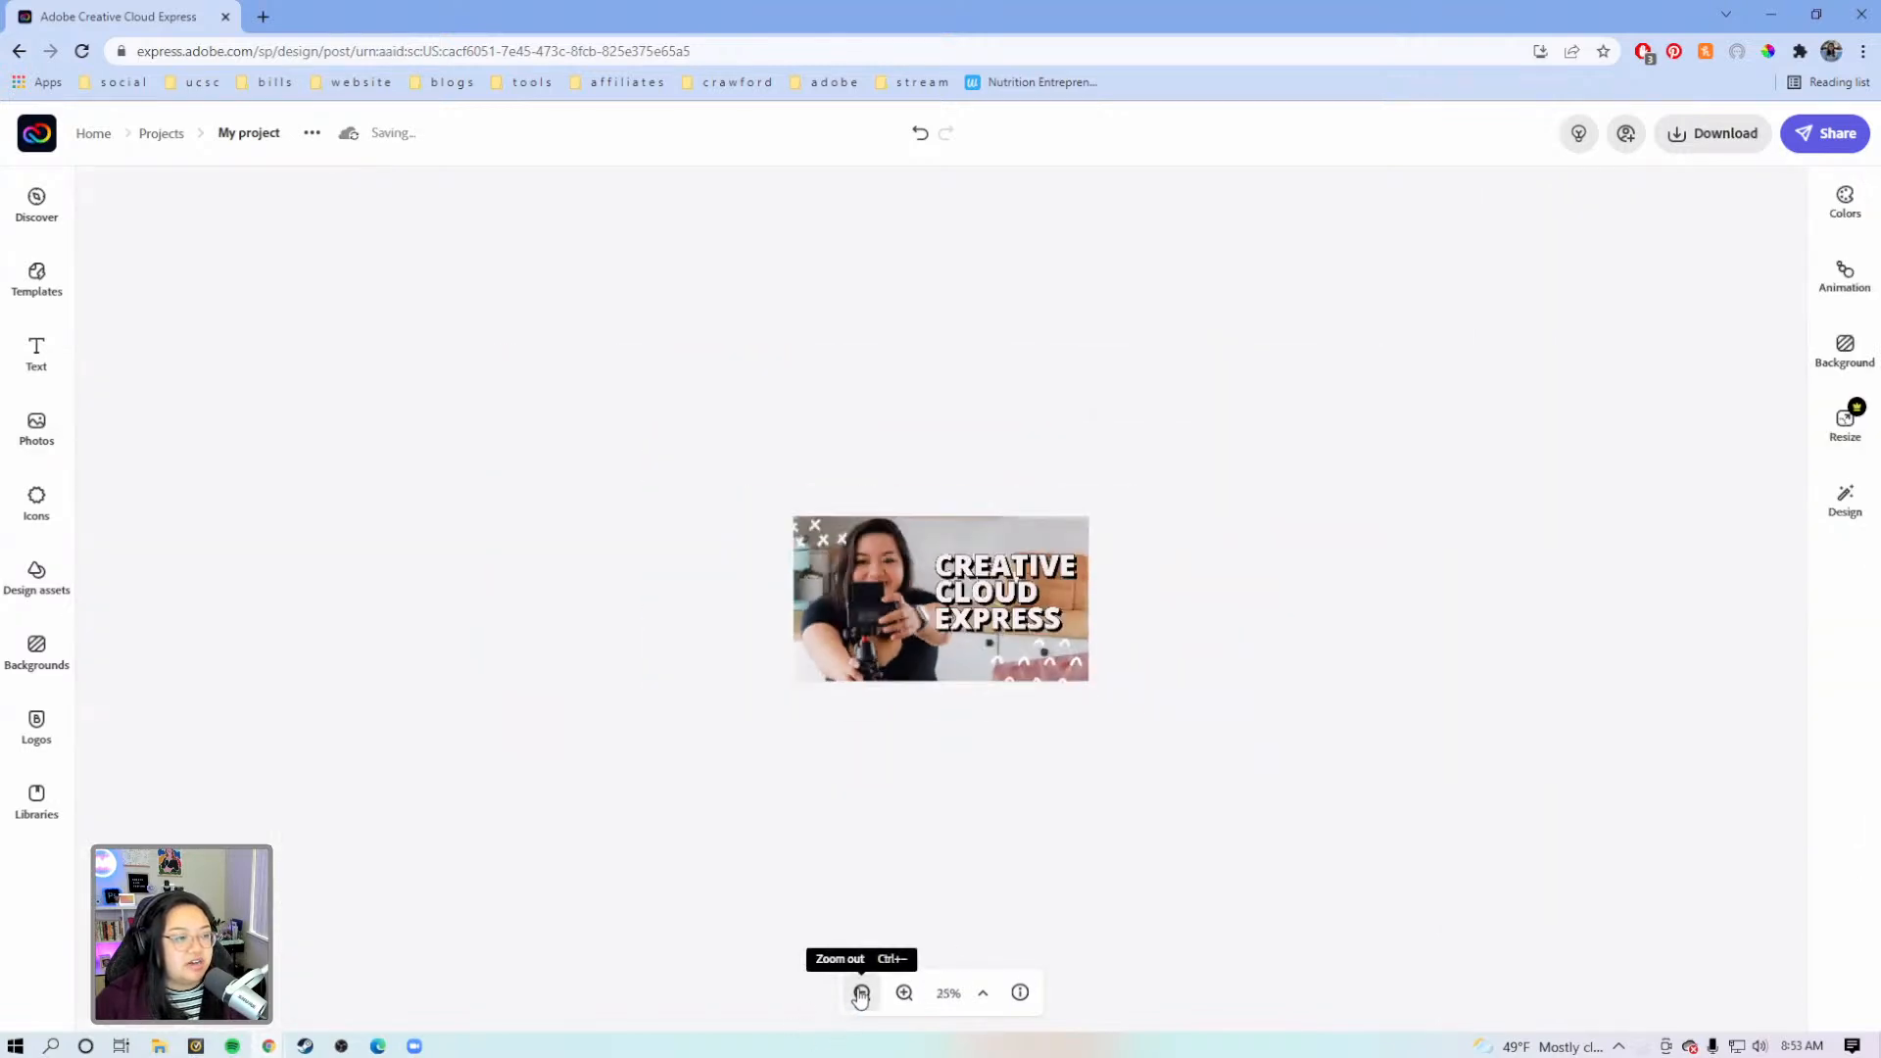
pyautogui.click(903, 992)
pyautogui.click(901, 993)
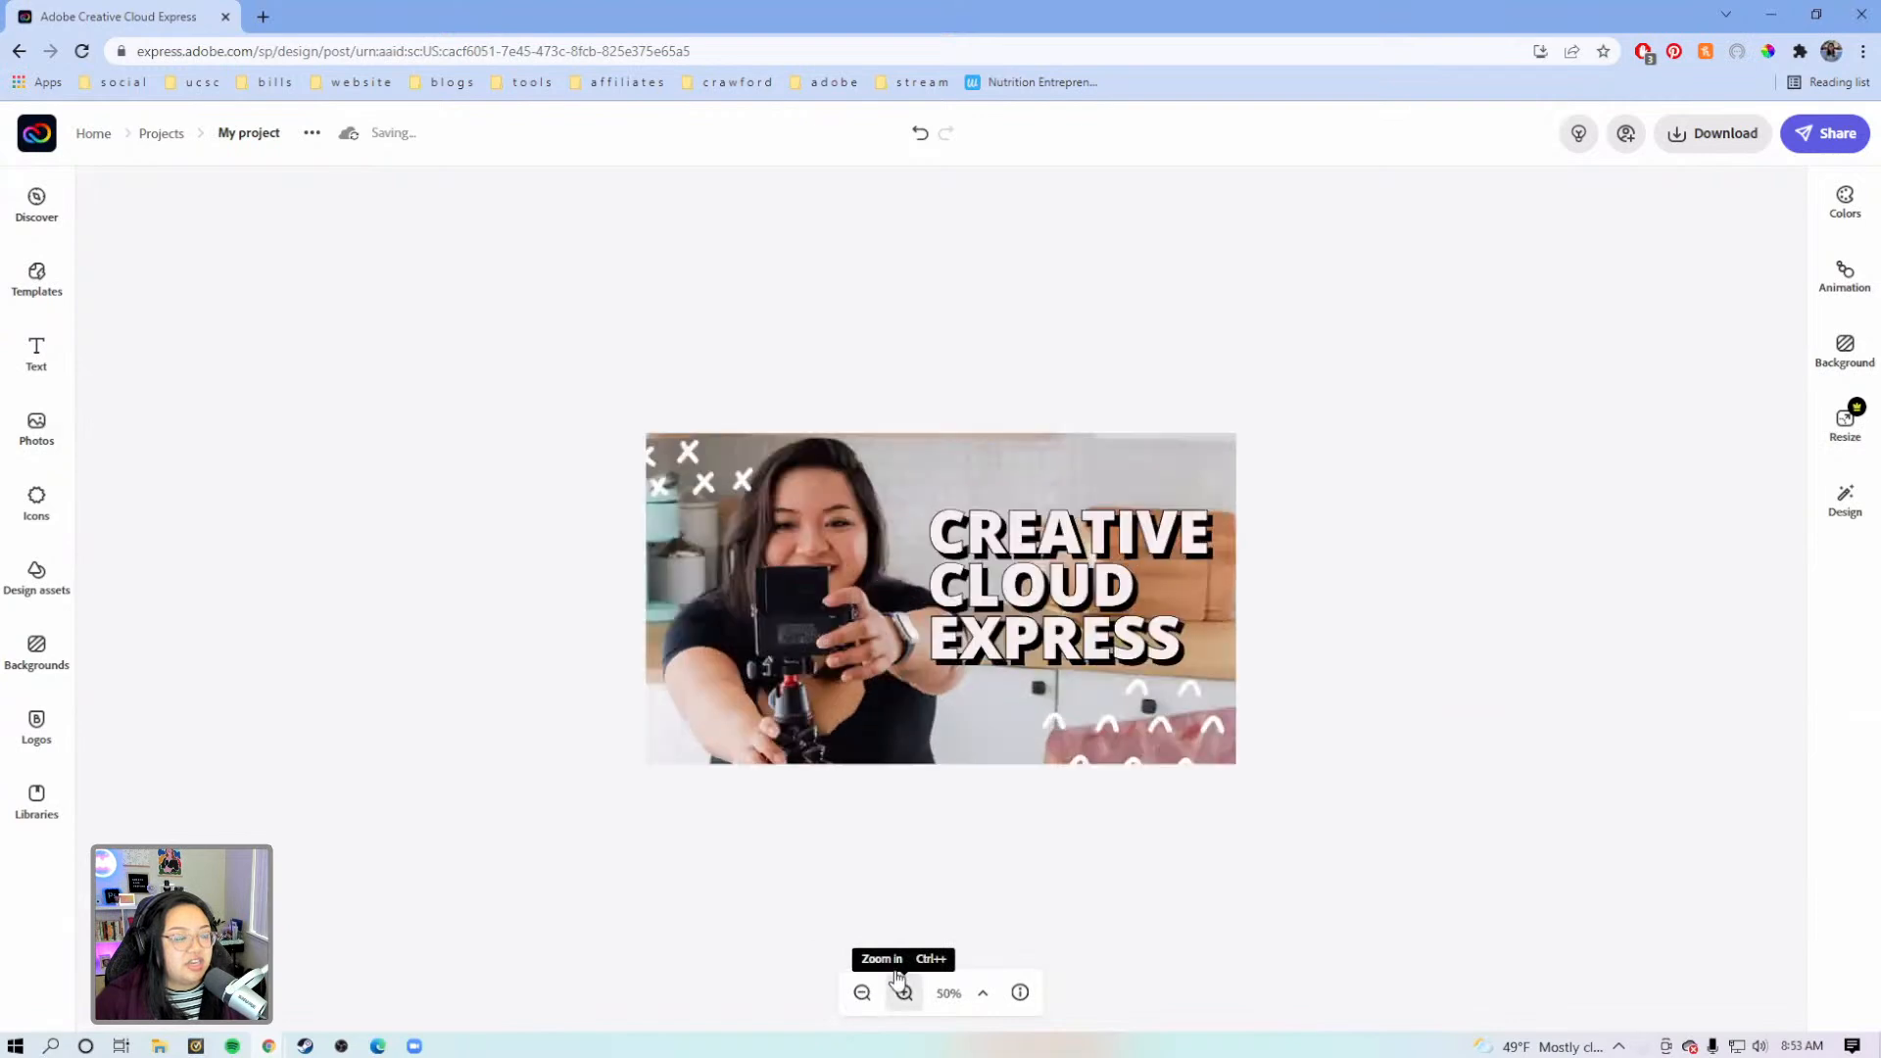
pyautogui.click(902, 993)
# Enhance the background photo with contrast -1 and brightness 20
pyautogui.click(818, 692)
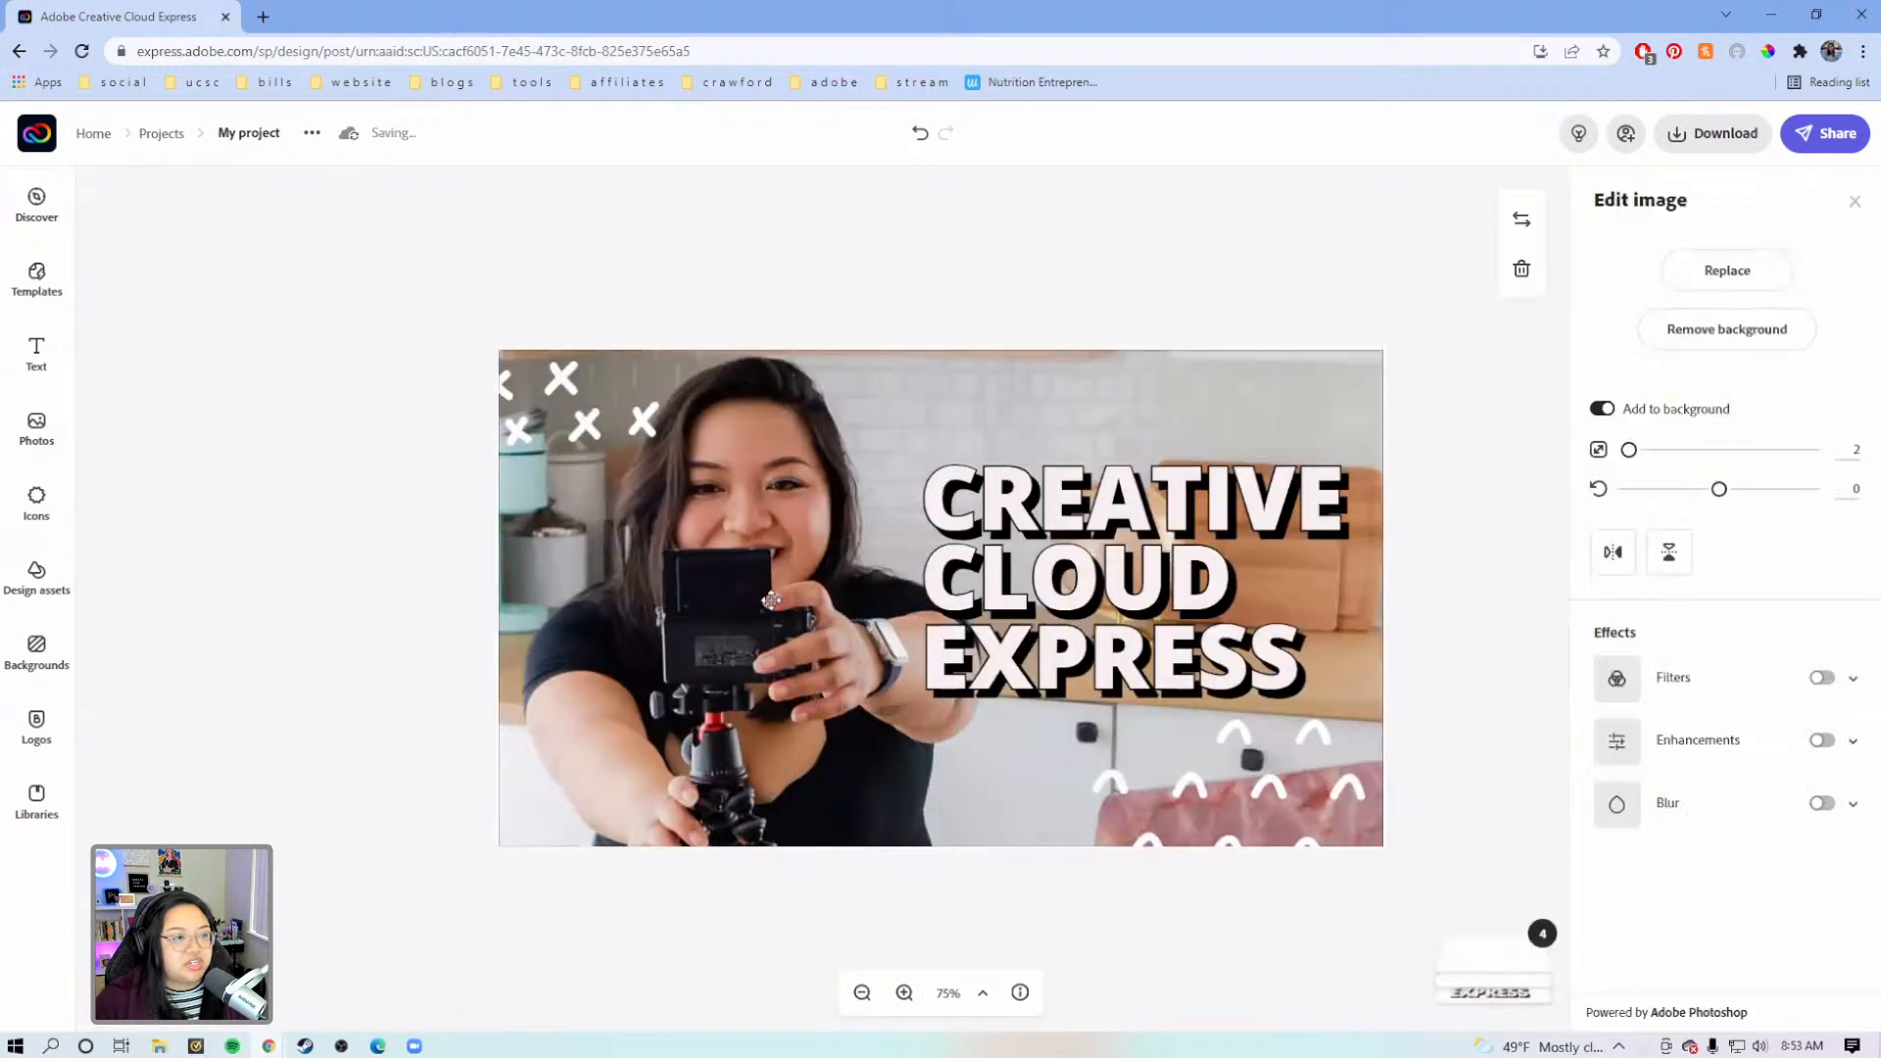
pyautogui.click(1851, 743)
pyautogui.moveTo(1730, 818); pyautogui.dragTo(1711, 815)
pyautogui.scroll(-1, 1716, 814)
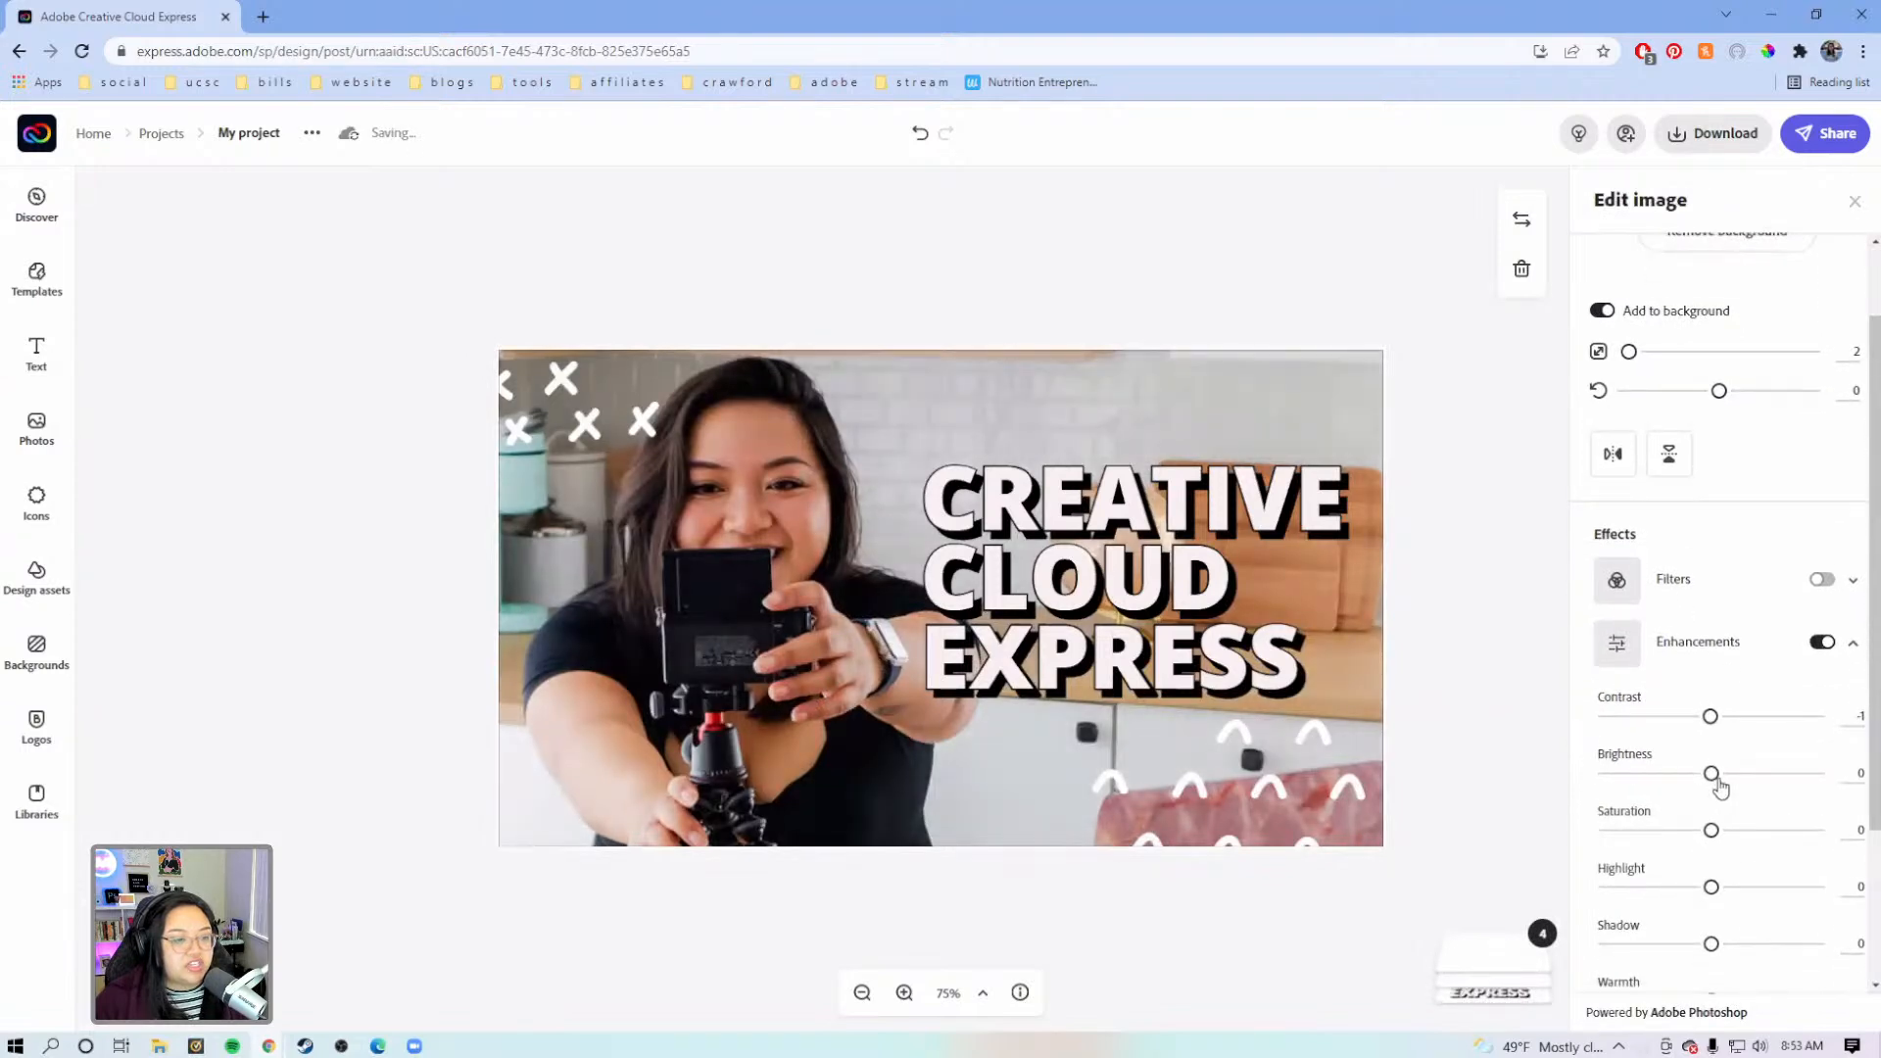
pyautogui.moveTo(1716, 775); pyautogui.dragTo(1731, 774)
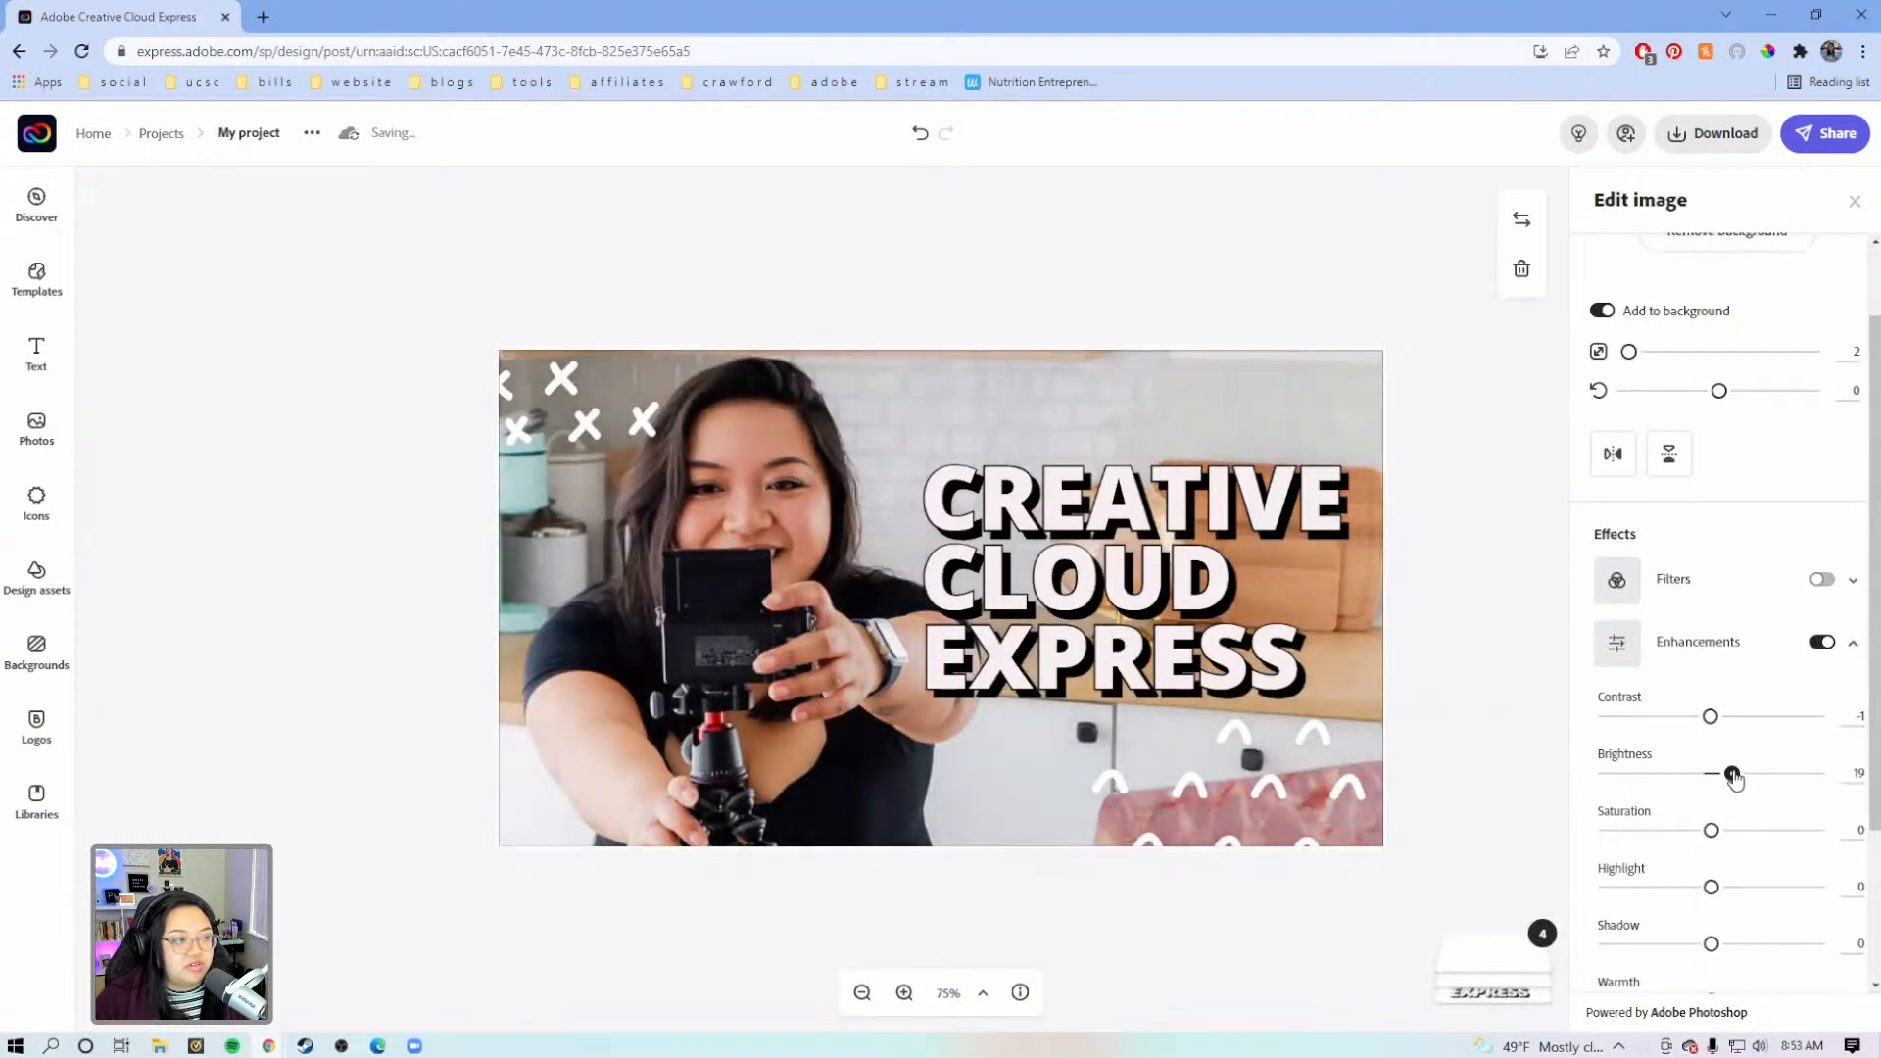
# Set the background photo's saturation to 33 and its sharpening to 12
pyautogui.scroll(-2, 1733, 725)
pyautogui.moveTo(1713, 637); pyautogui.dragTo(1752, 646)
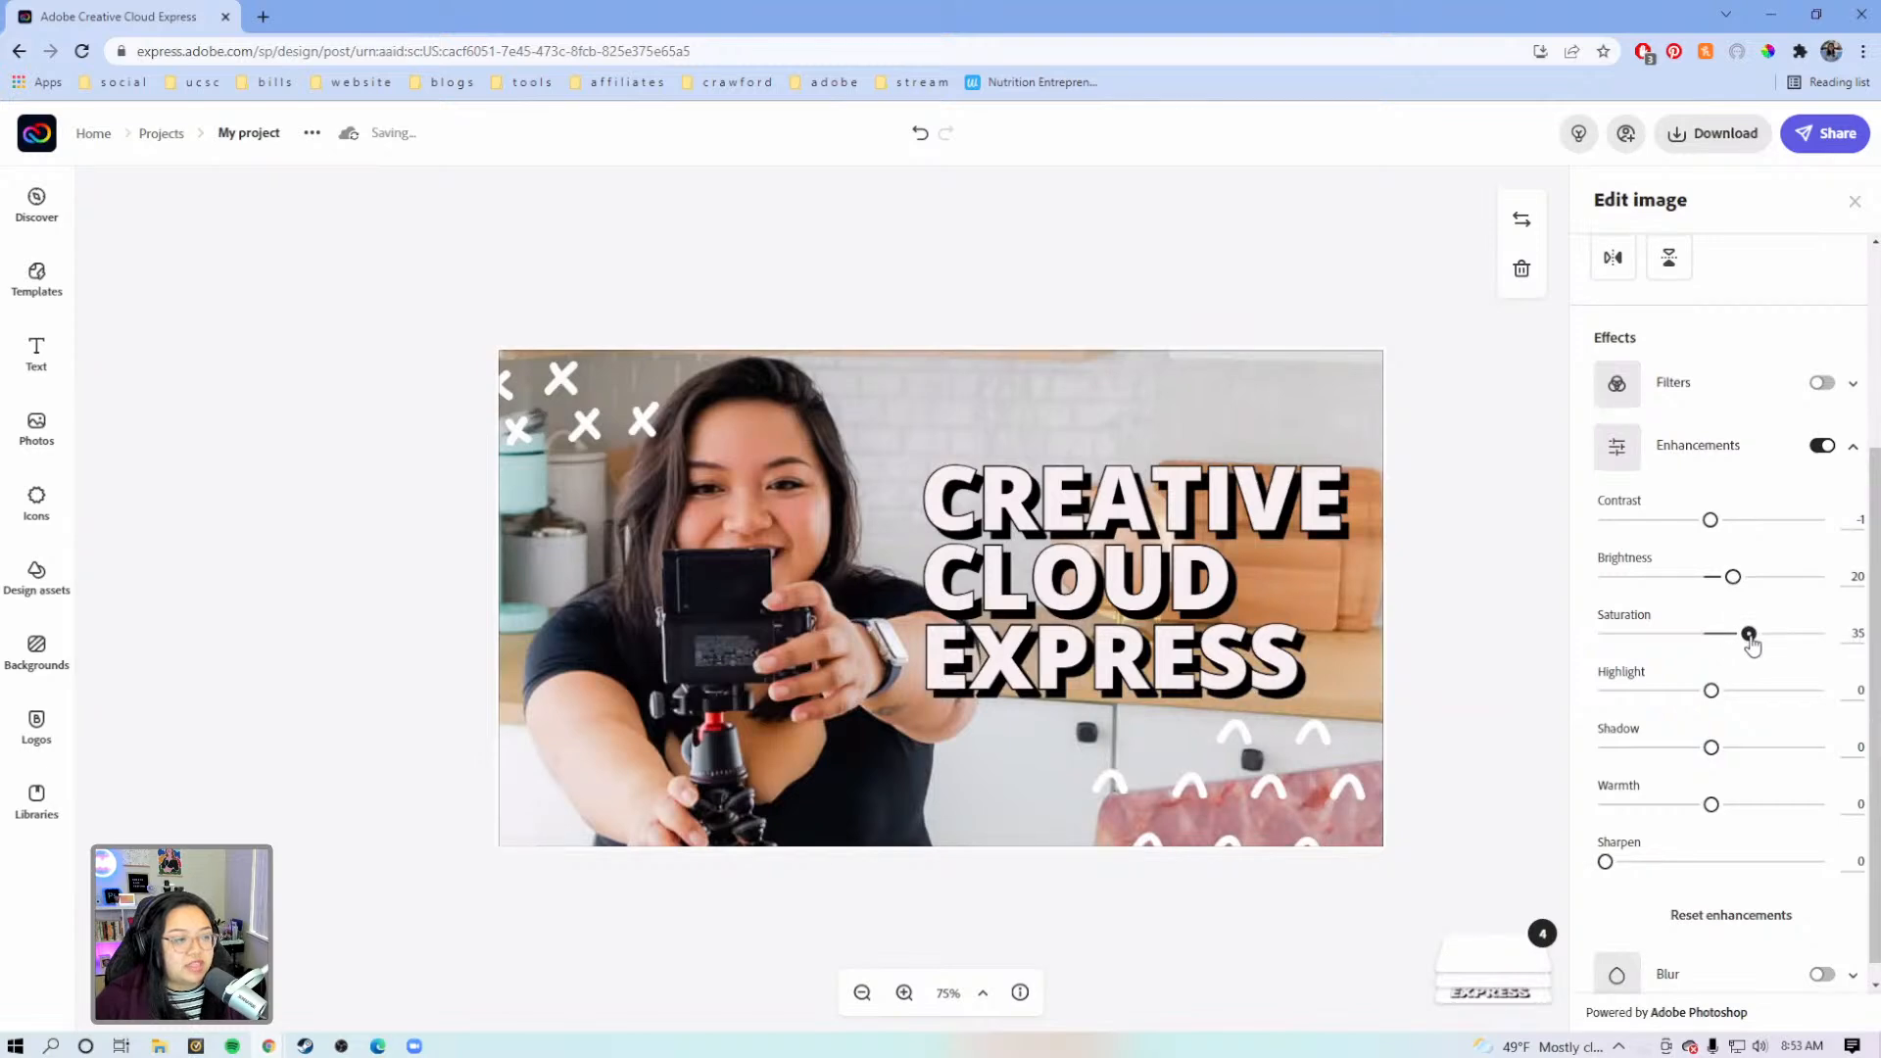
pyautogui.moveTo(1752, 646); pyautogui.dragTo(1751, 649)
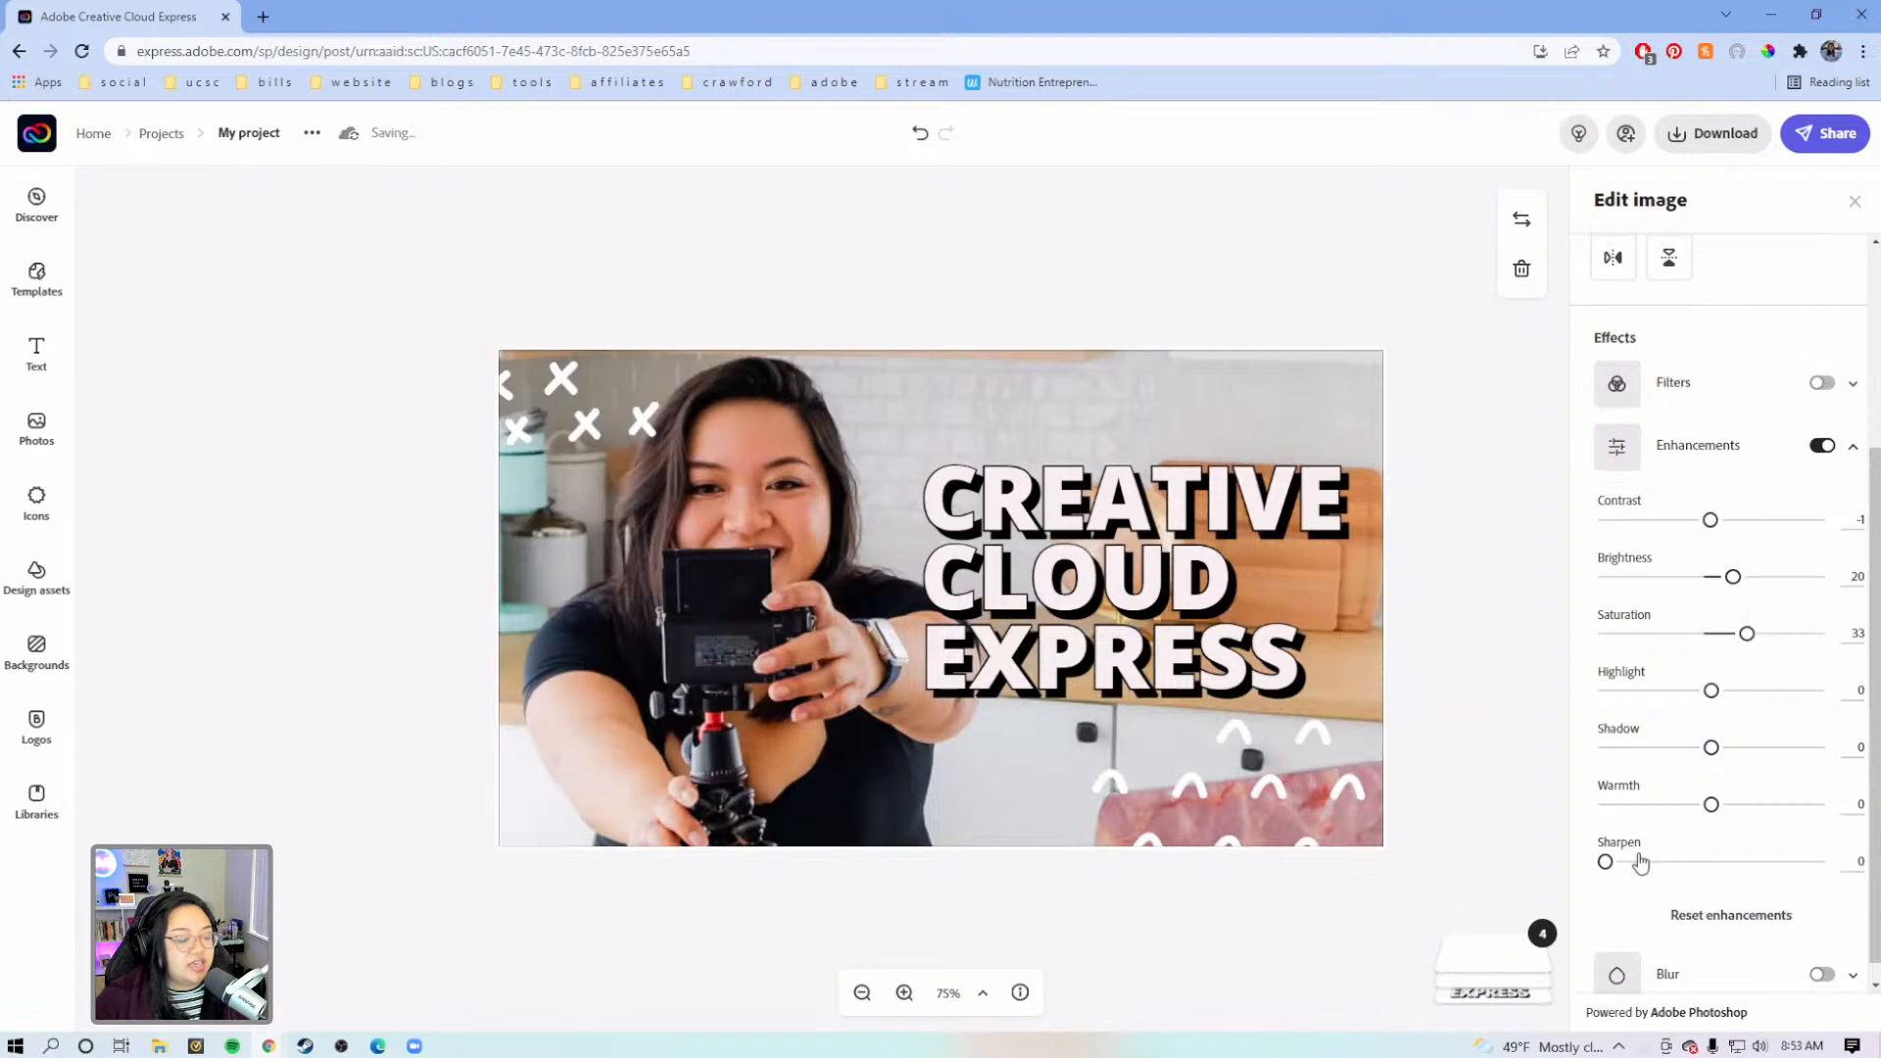
pyautogui.scroll(-1, 1662, 823)
pyautogui.moveTo(1636, 841); pyautogui.dragTo(1630, 848)
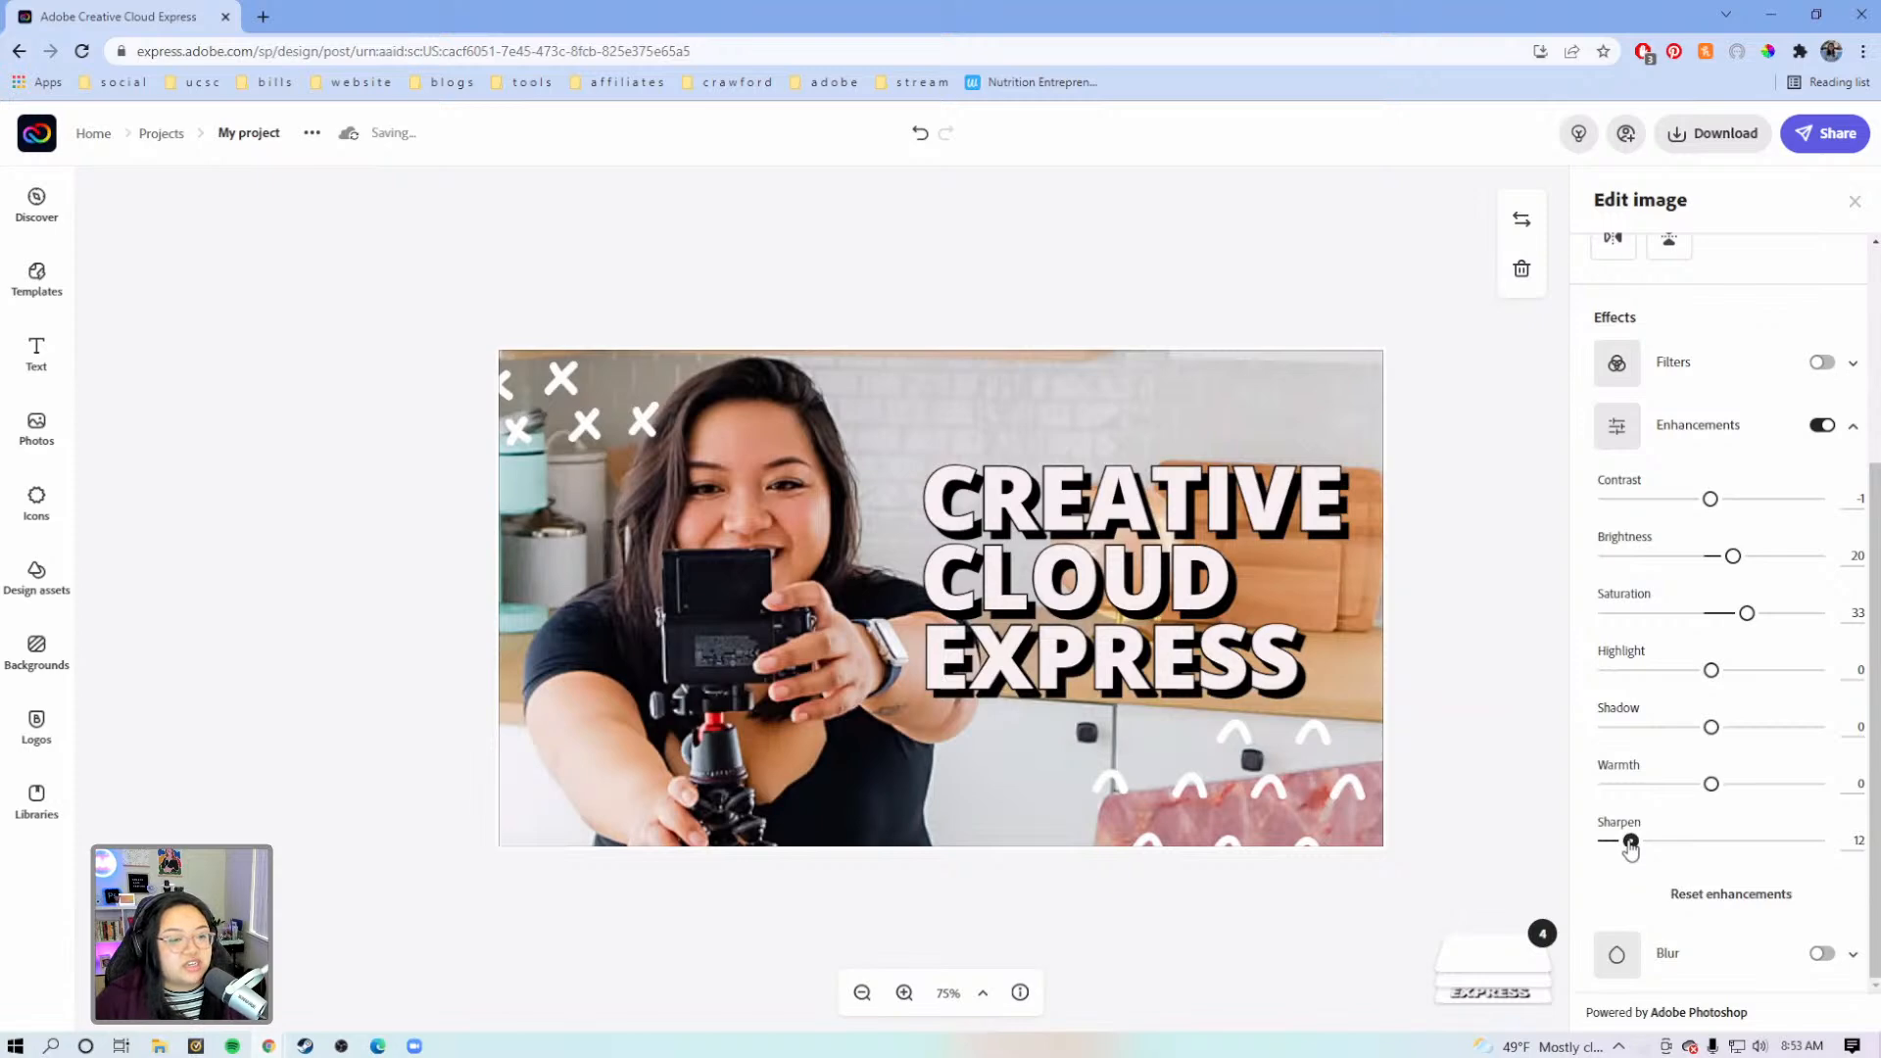
pyautogui.moveTo(1631, 851); pyautogui.dragTo(1630, 849)
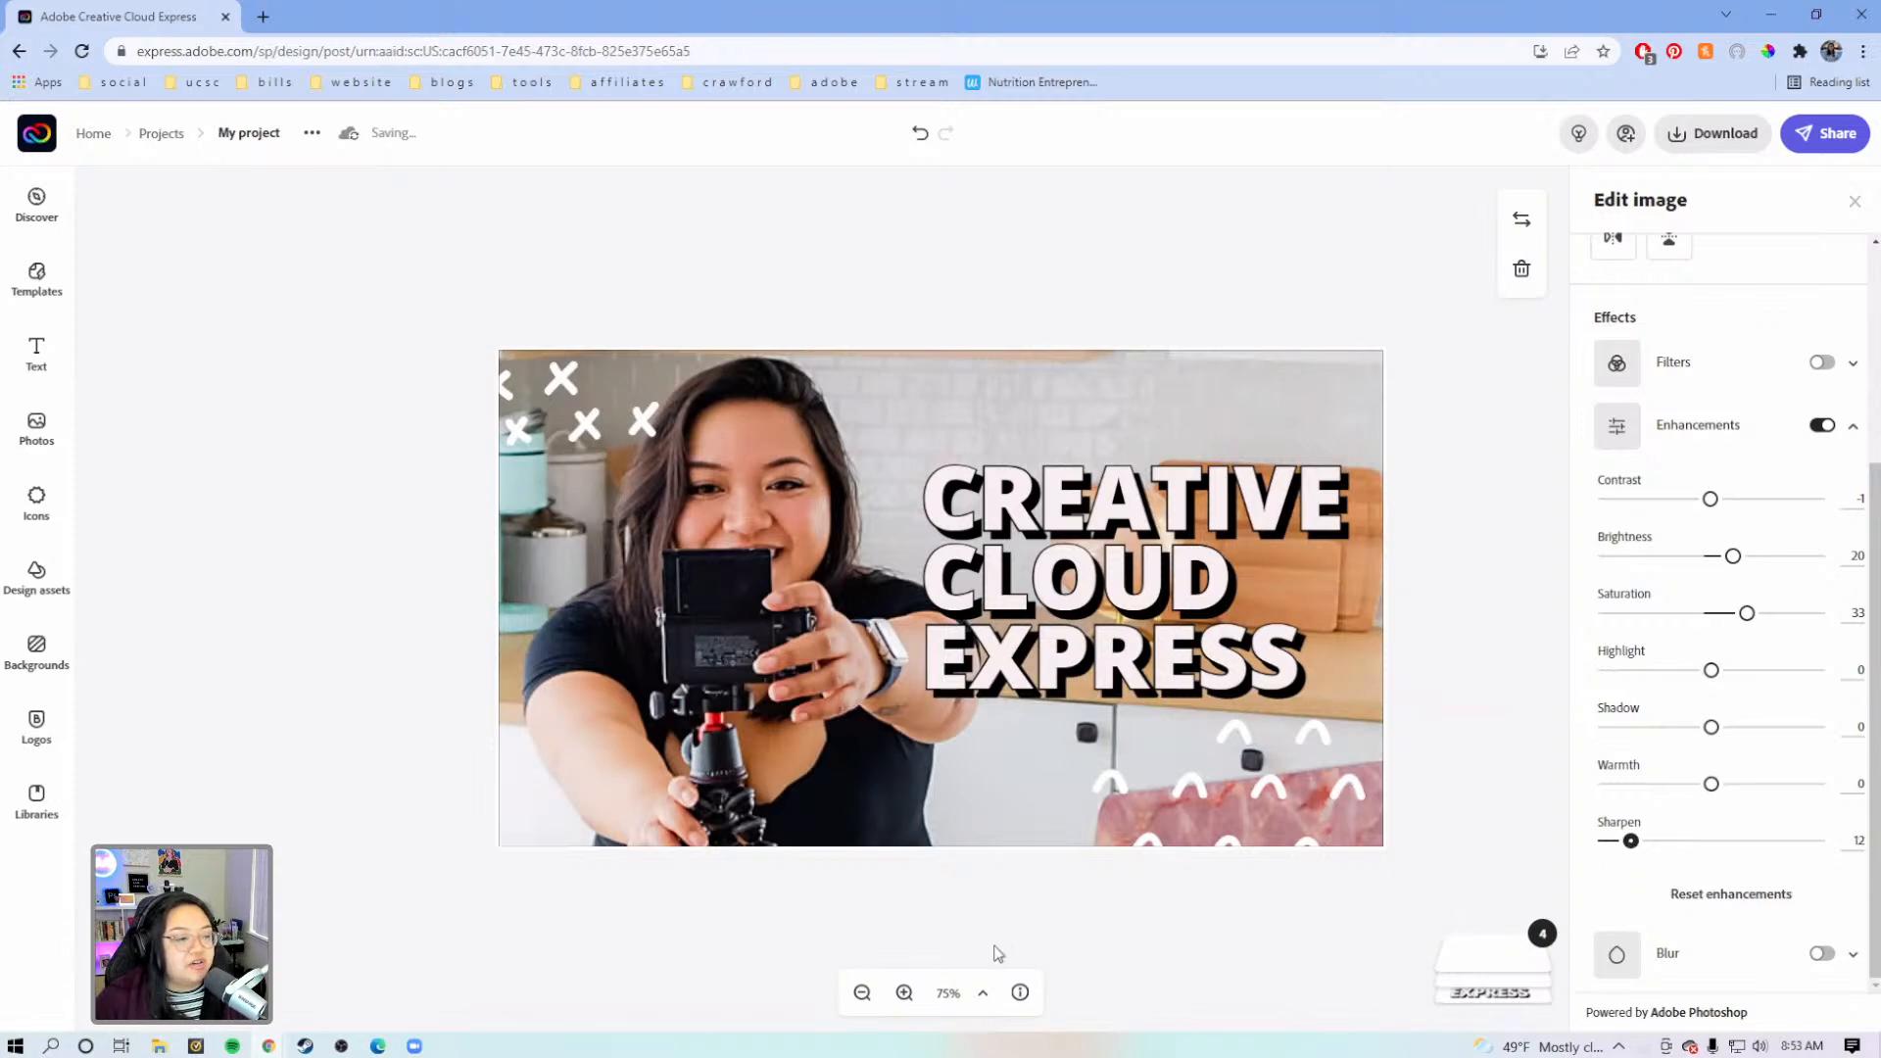
# Examine the thumbnail at large and small zoom levels, and undo and redo the photo adjustment to compare the two versions
pyautogui.click(903, 992)
pyautogui.click(903, 992)
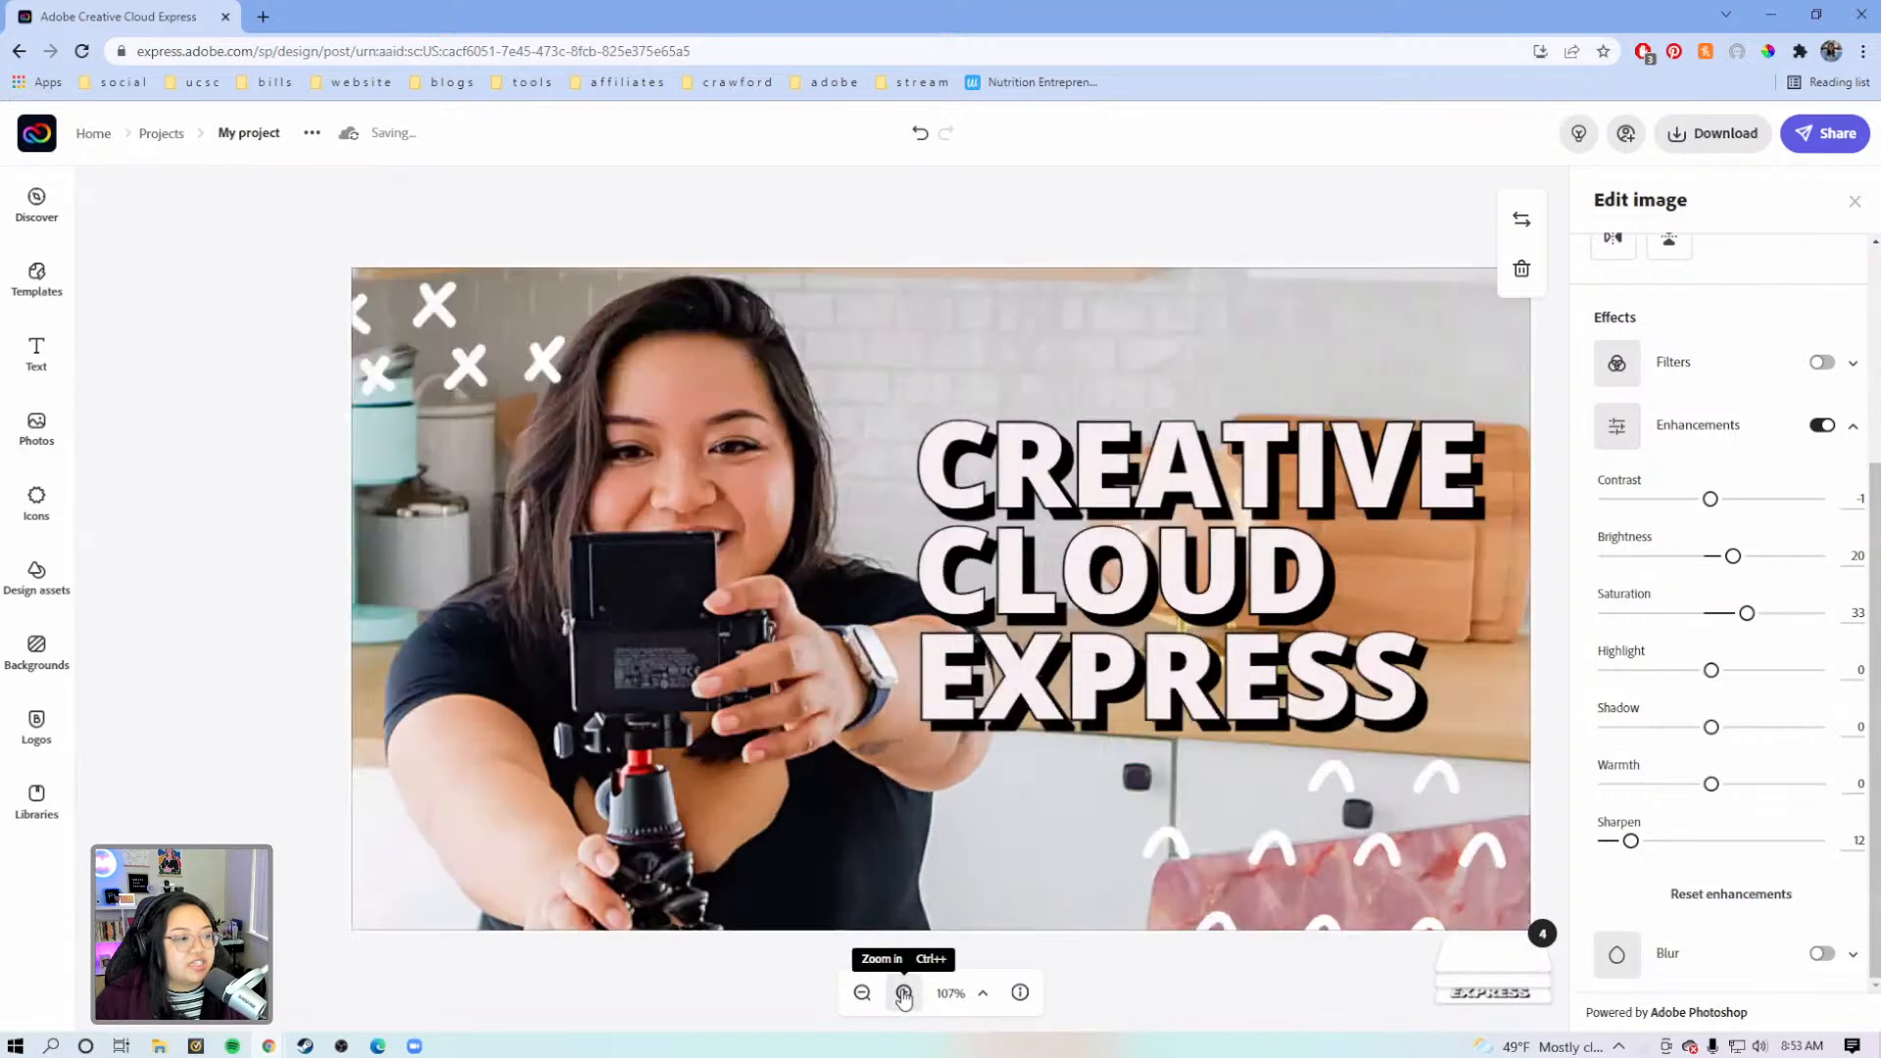
pyautogui.click(904, 993)
pyautogui.click(903, 992)
pyautogui.click(863, 994)
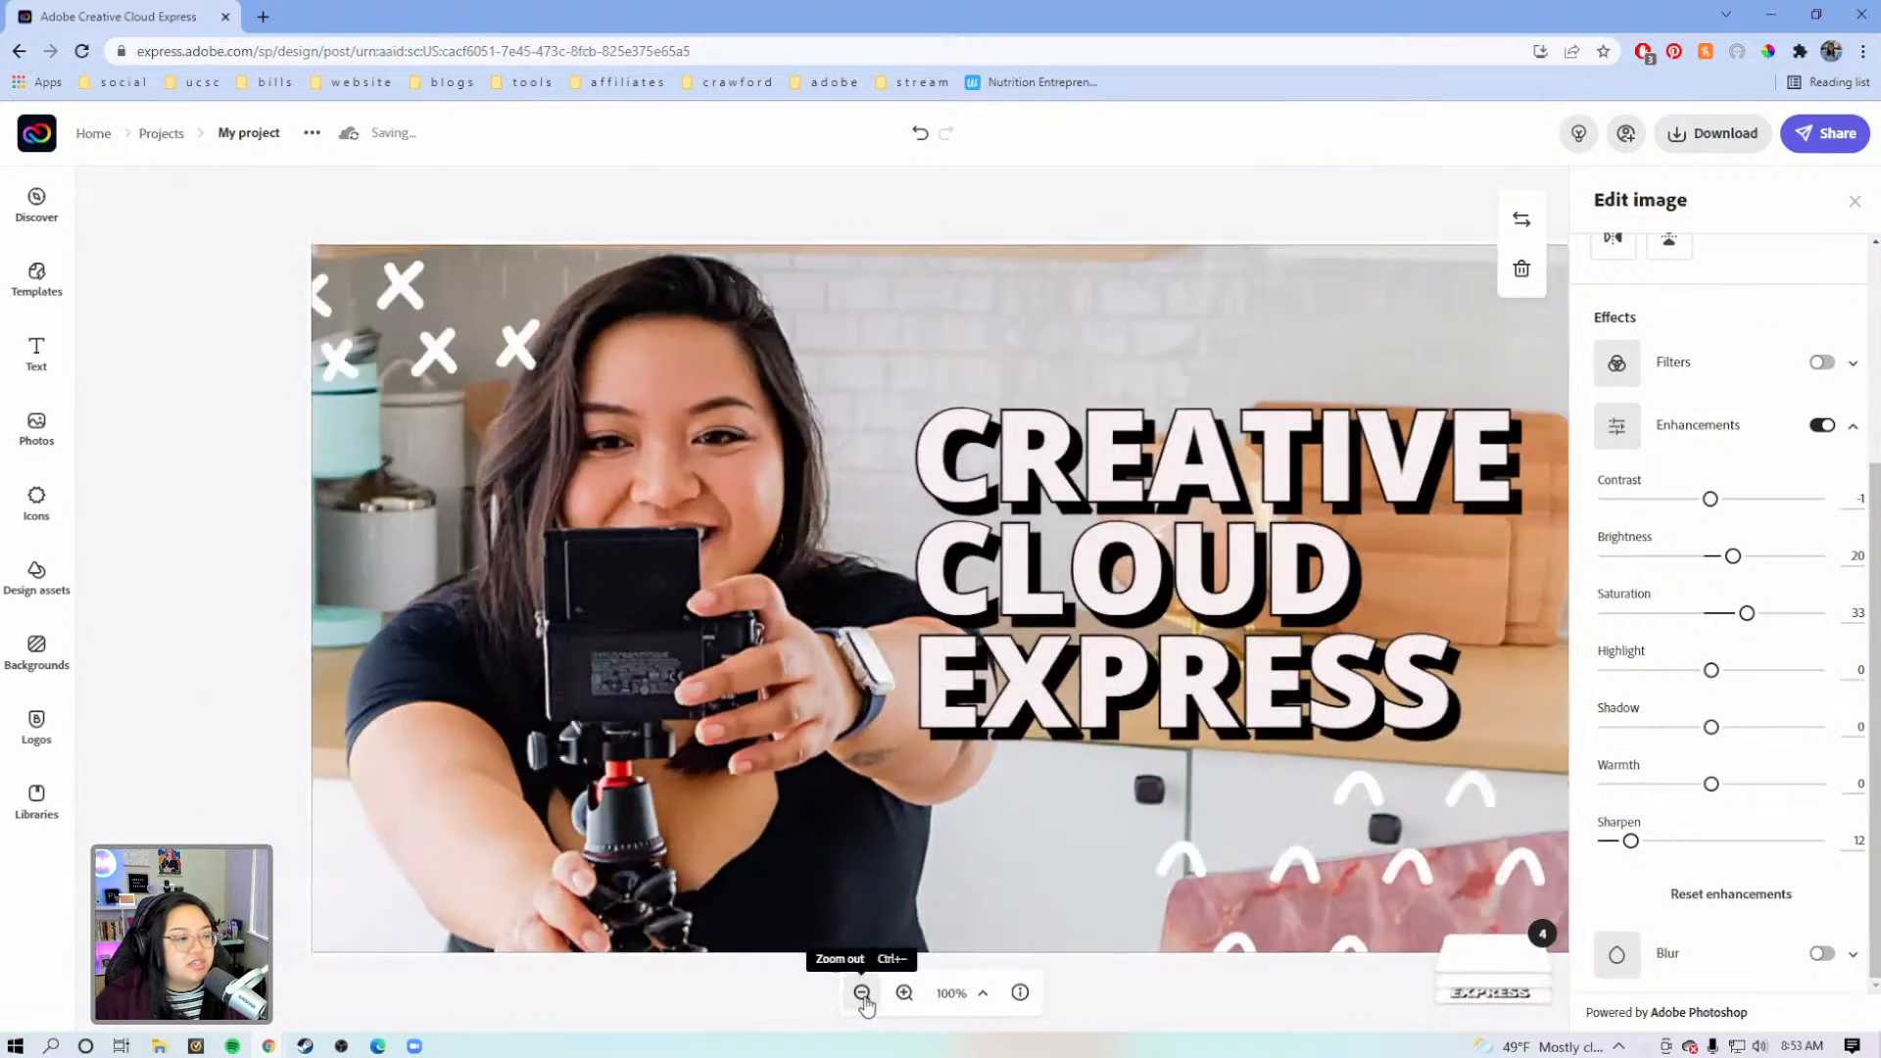
pyautogui.click(863, 994)
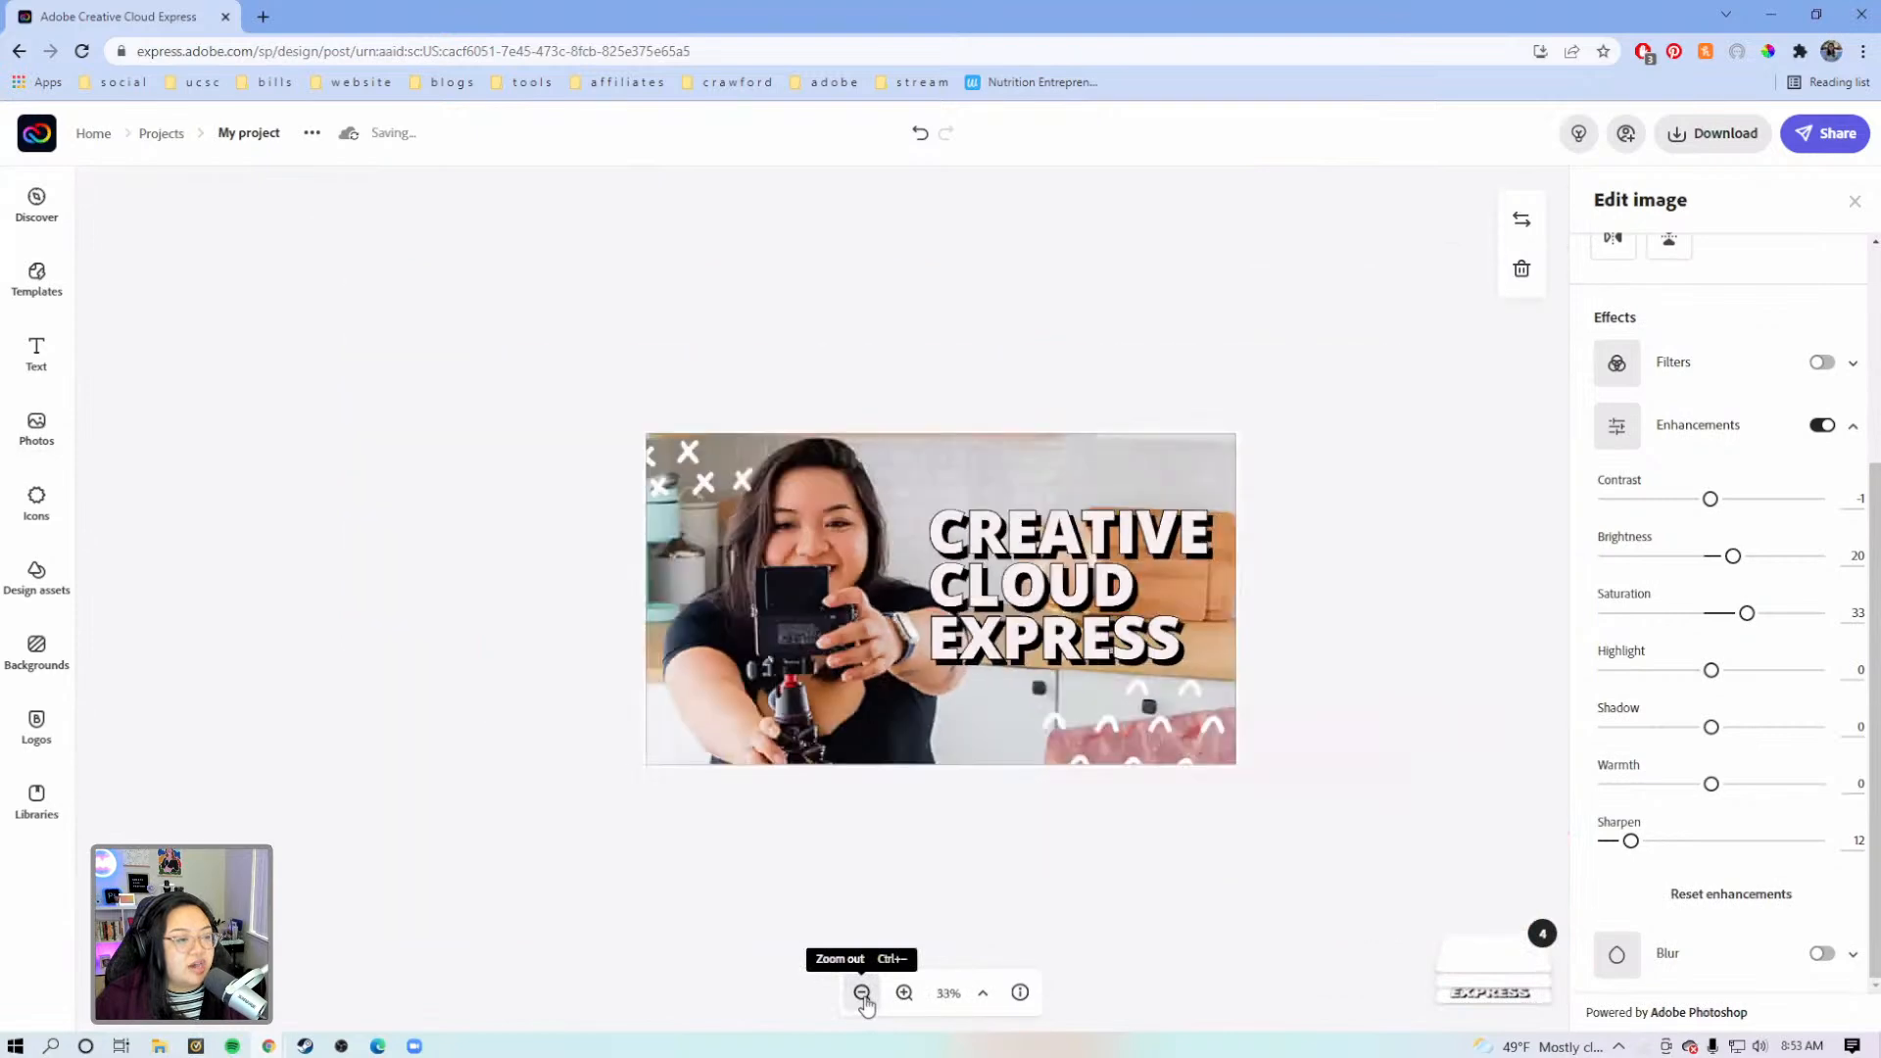
pyautogui.click(863, 994)
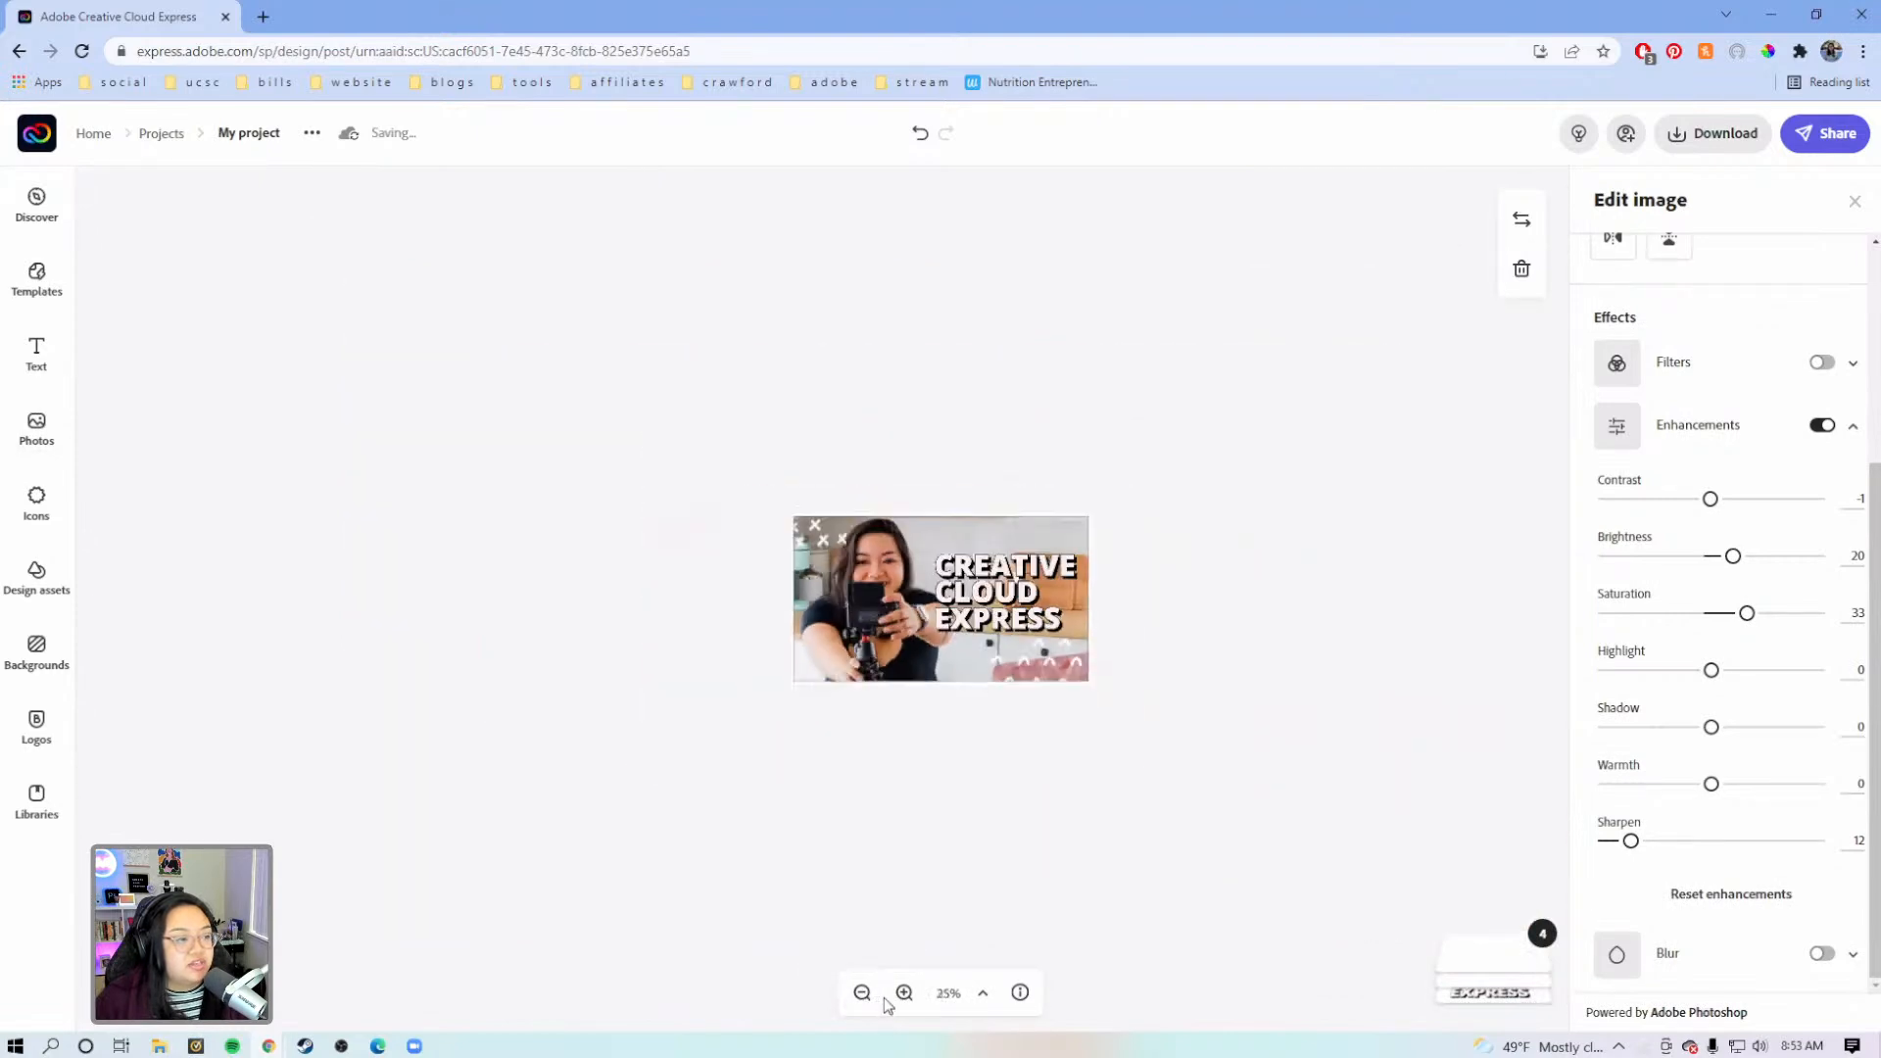
pyautogui.click(904, 993)
pyautogui.click(1264, 891)
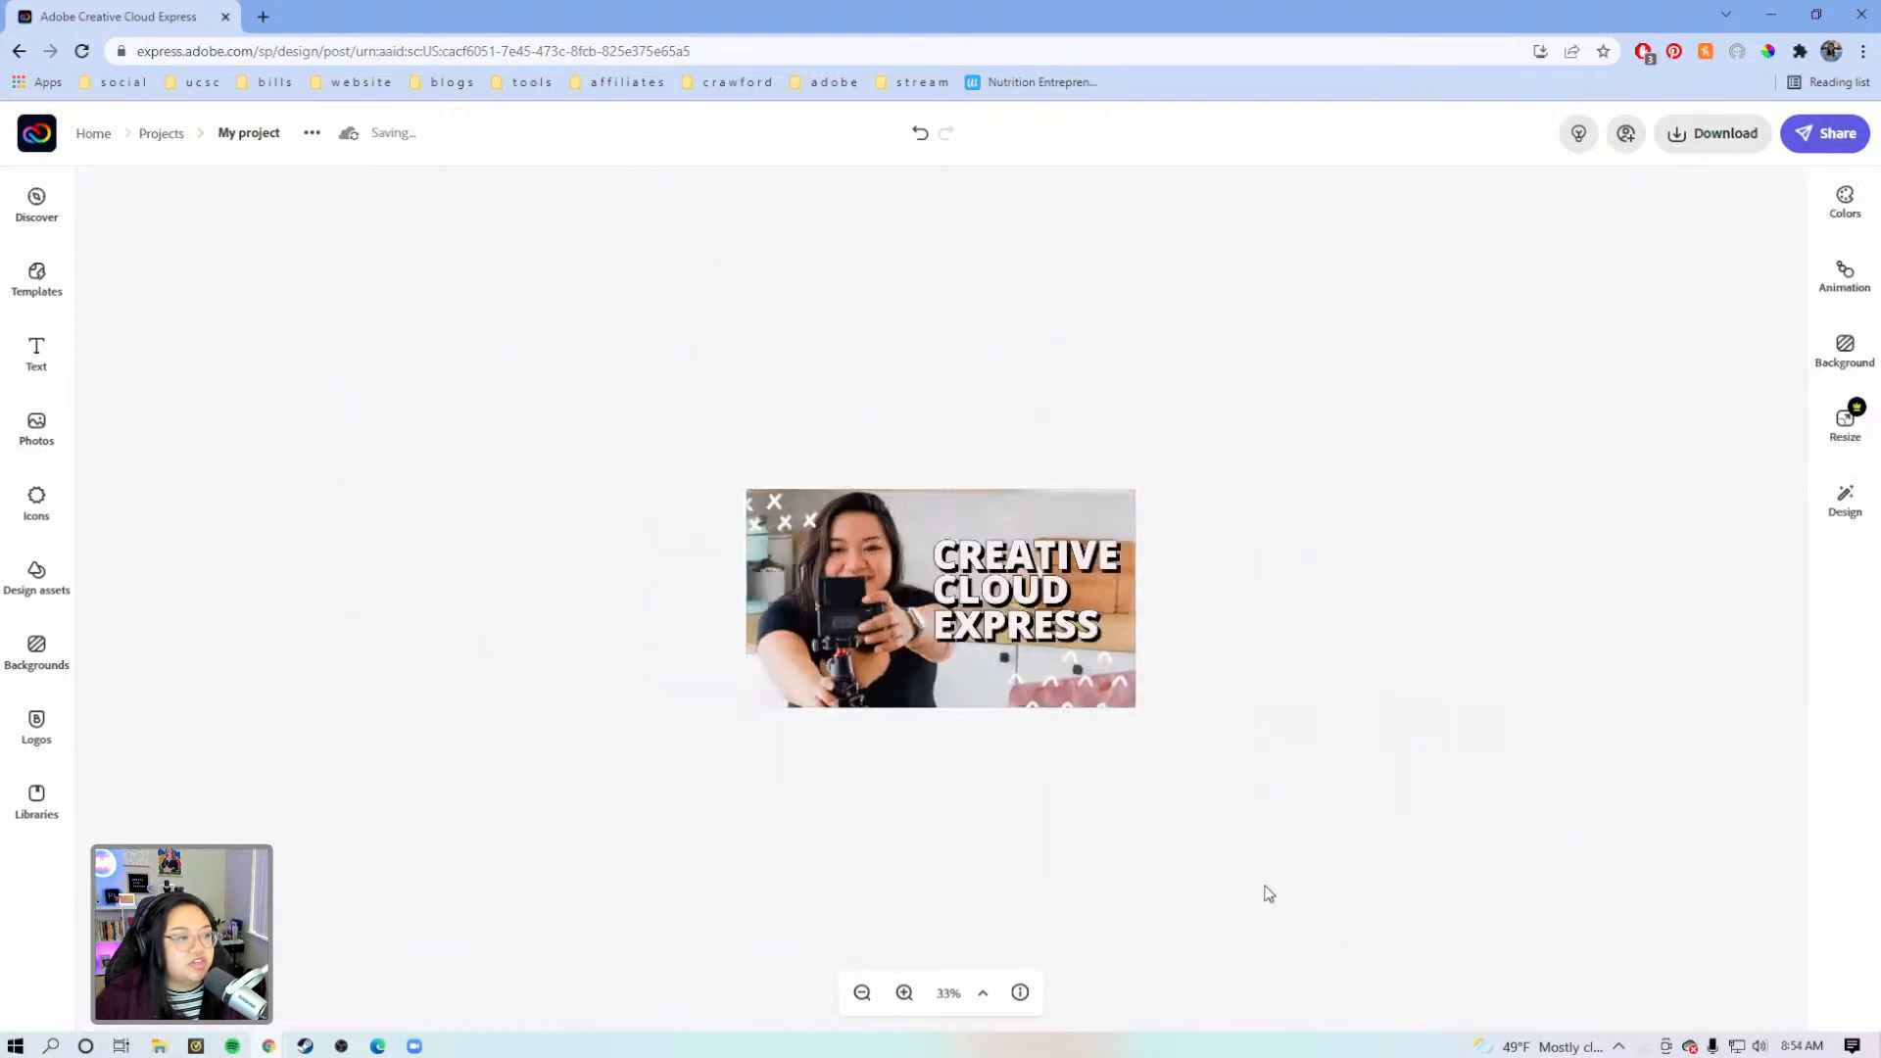
pyautogui.click(921, 135)
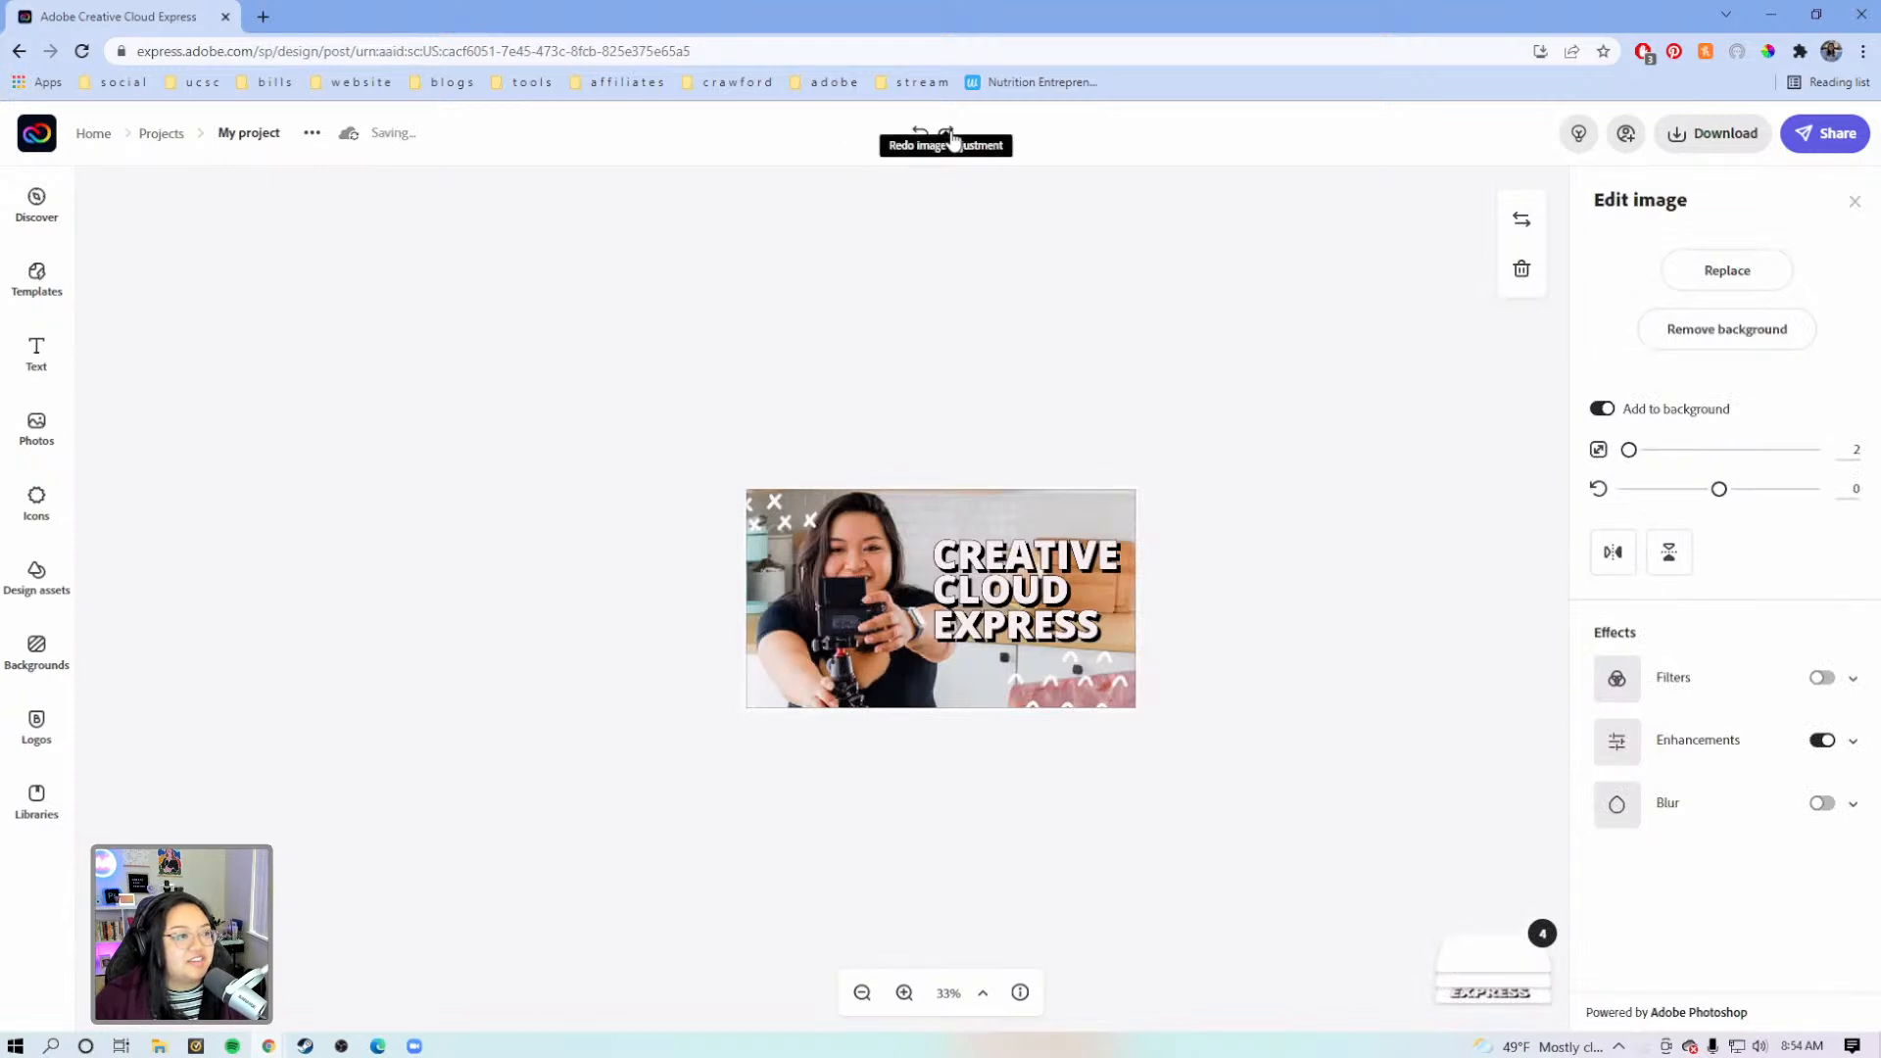
pyautogui.click(952, 137)
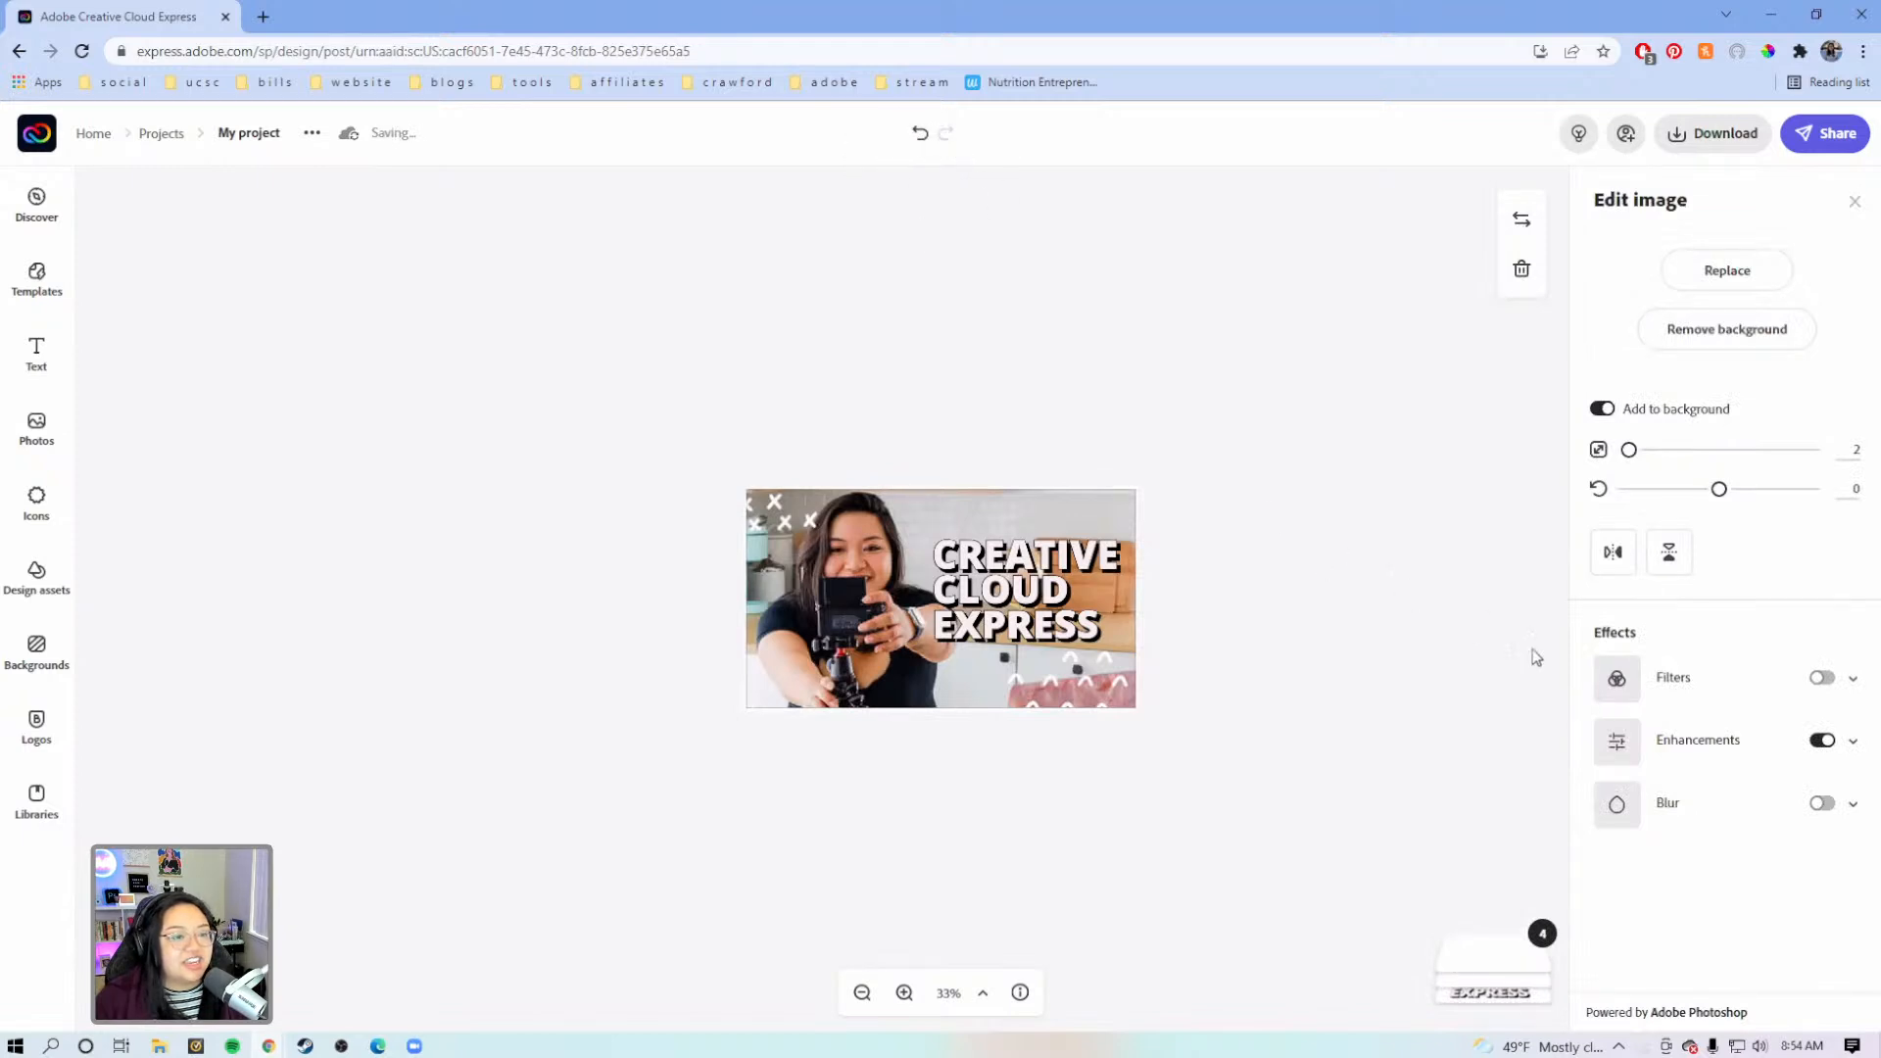
# Compare the thumbnail at 25% zoom with the background photo's enhancements switched off and on, leaving them enabled
pyautogui.click(1825, 741)
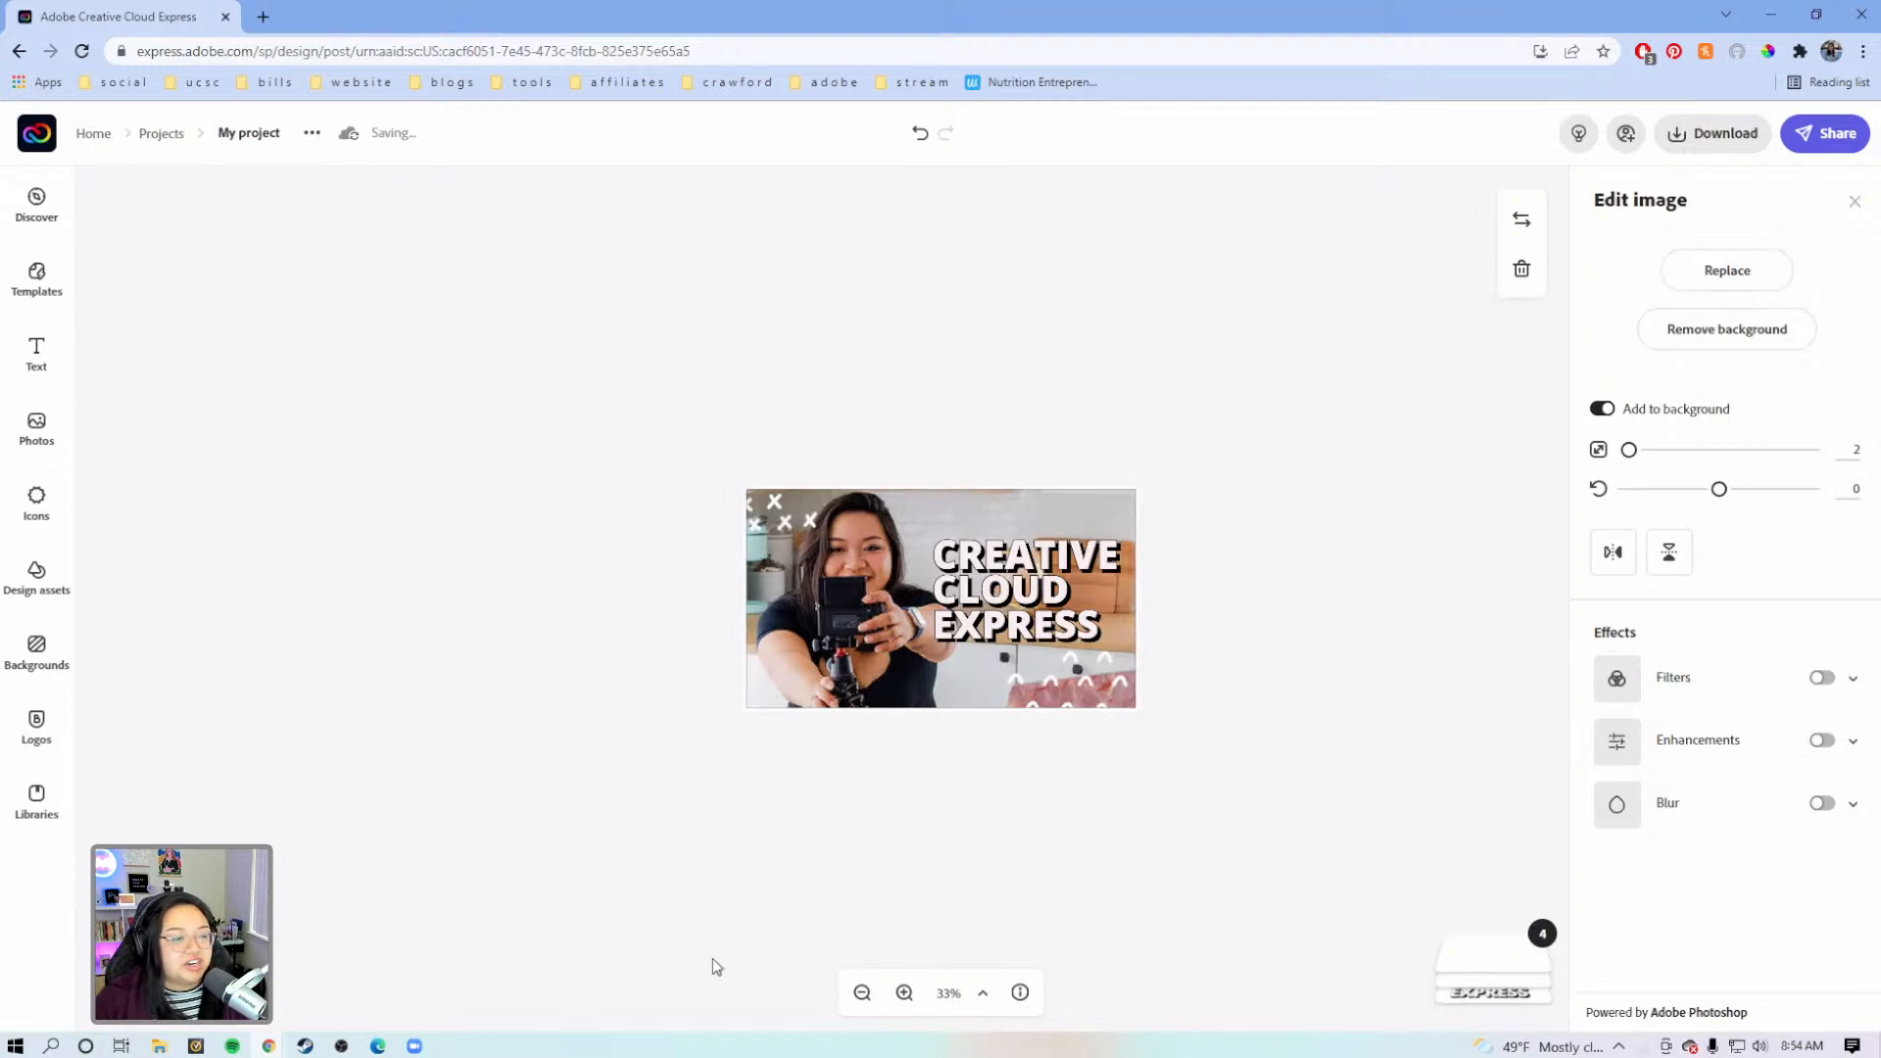
pyautogui.click(862, 992)
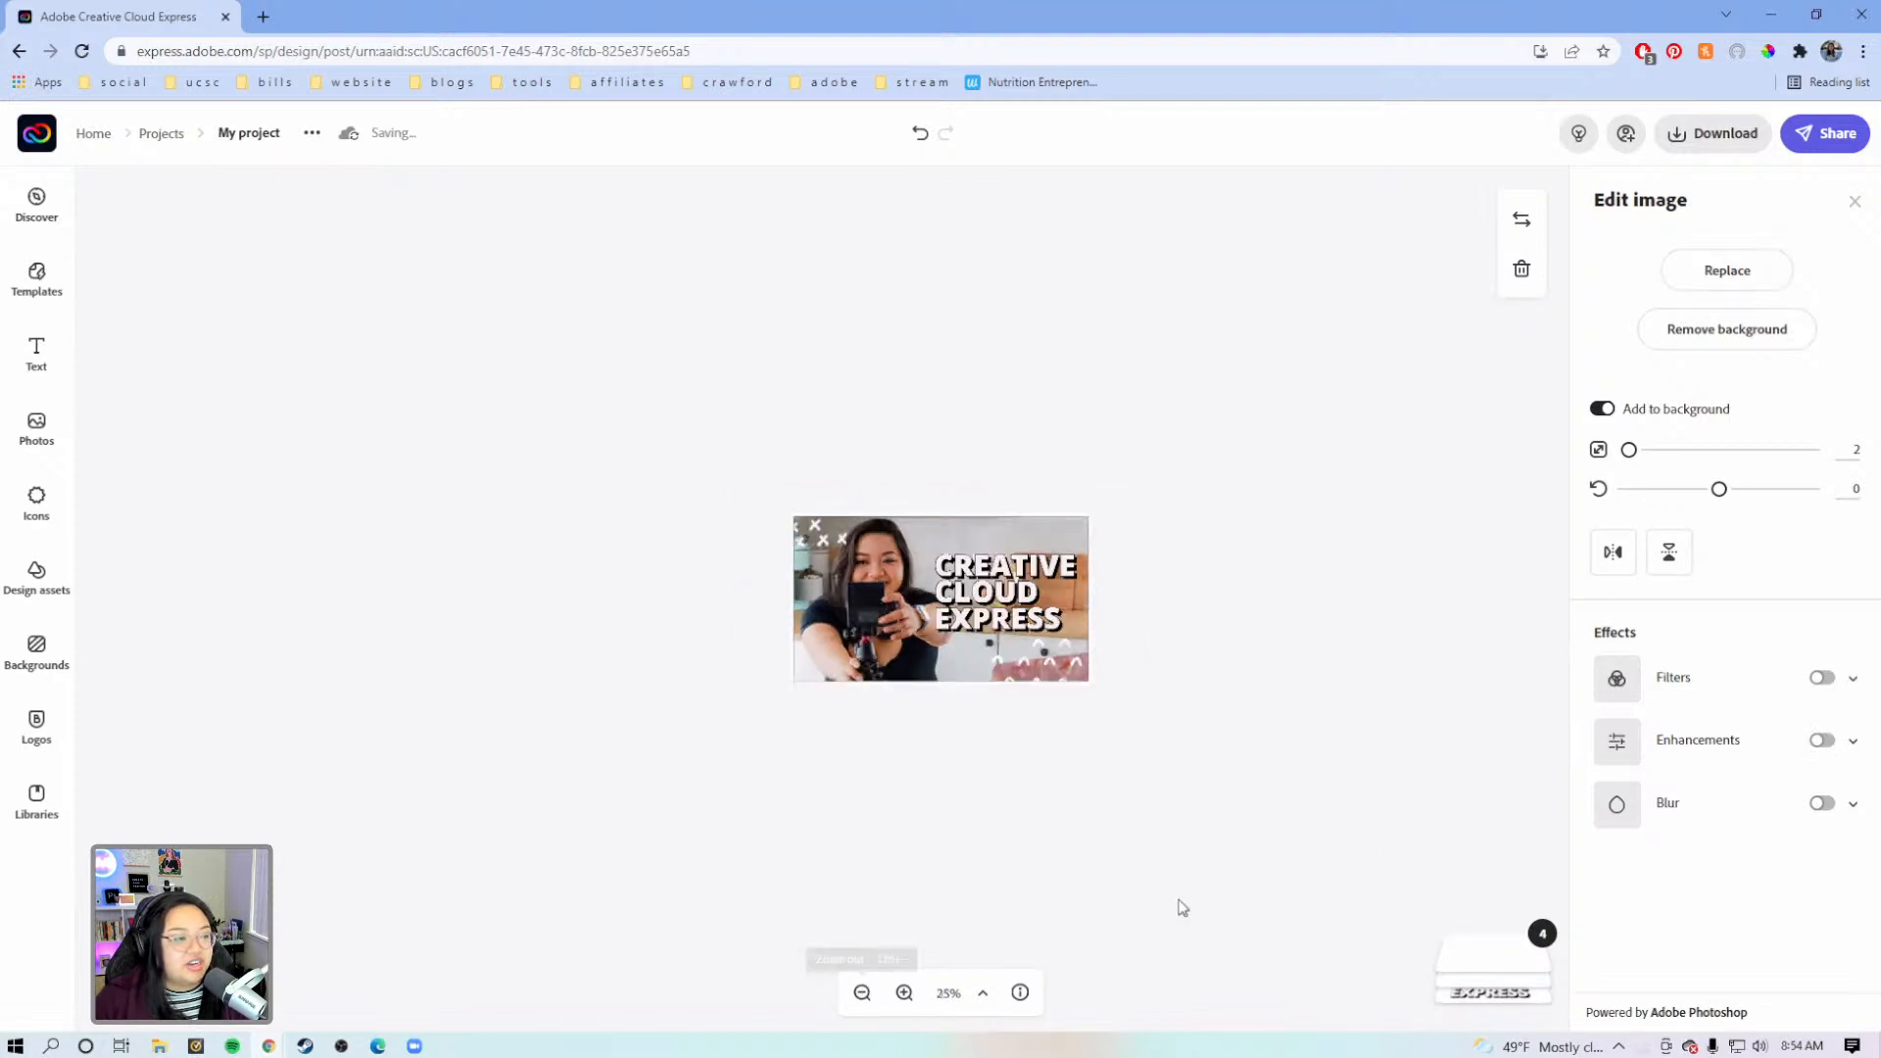
pyautogui.click(1822, 742)
pyautogui.click(1822, 741)
pyautogui.click(1822, 741)
# Set the background photo's contrast to -5 and its brightness to 30
pyautogui.scroll(-1, 1767, 836)
pyautogui.click(1707, 723)
pyautogui.moveTo(1712, 774); pyautogui.dragTo(1746, 790)
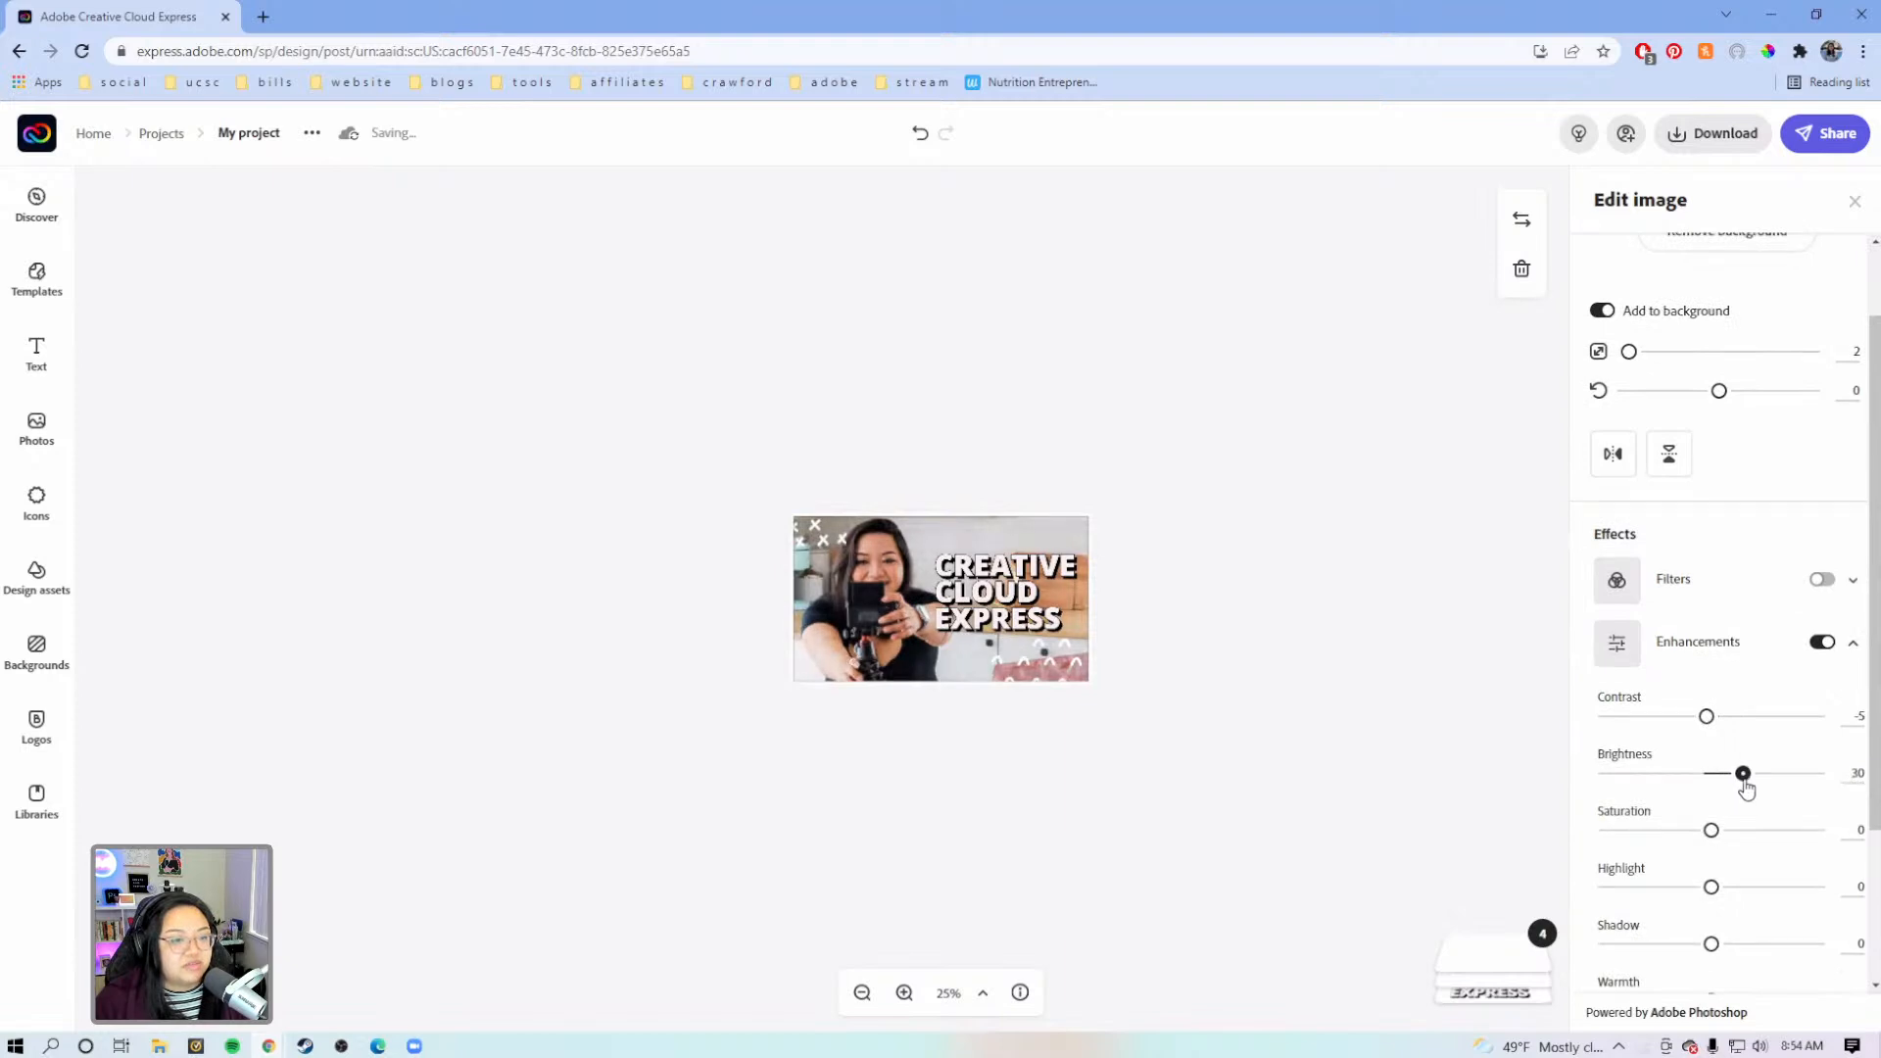
# Set the background photo's saturation to 35, apply light sharpening below 25, and deselect the photo
pyautogui.scroll(-1, 1746, 790)
pyautogui.moveTo(1712, 733); pyautogui.dragTo(1749, 736)
pyautogui.scroll(-1, 1656, 936)
pyautogui.click(1634, 861)
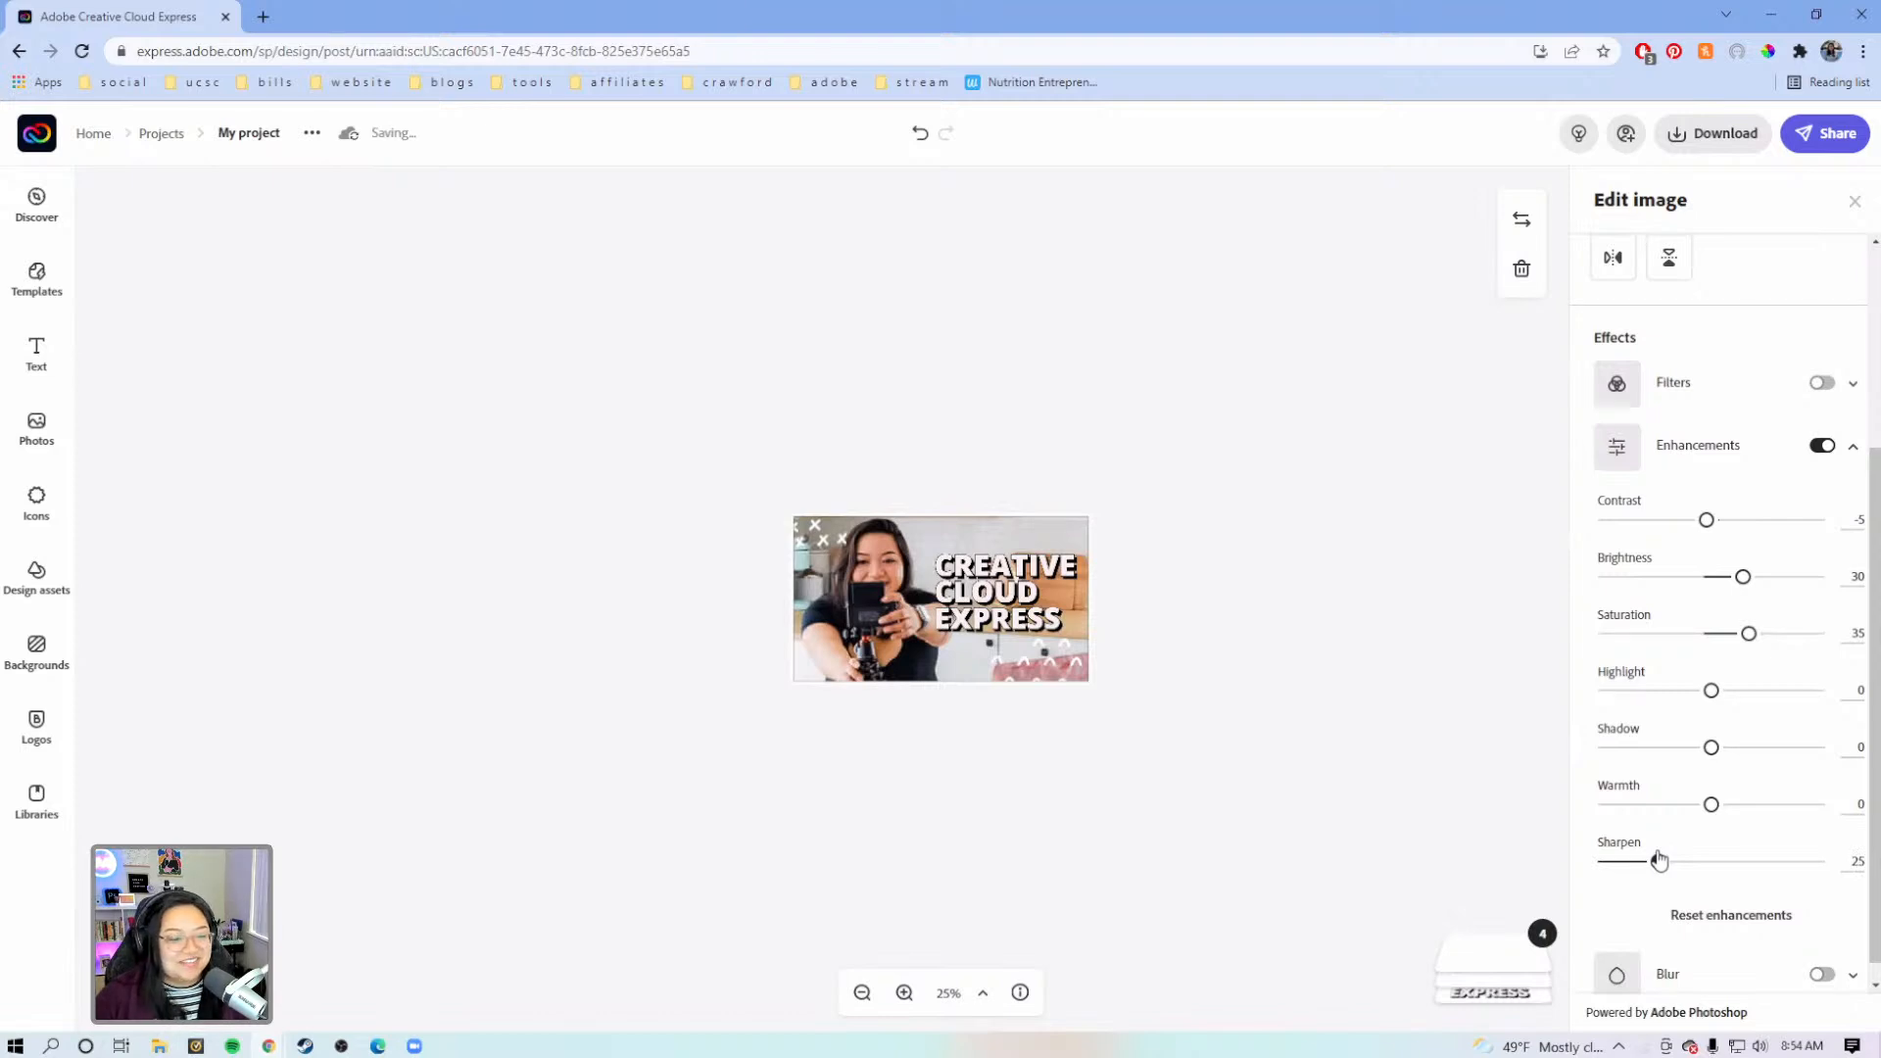
pyautogui.moveTo(1659, 860); pyautogui.dragTo(1638, 862)
pyautogui.click(1411, 817)
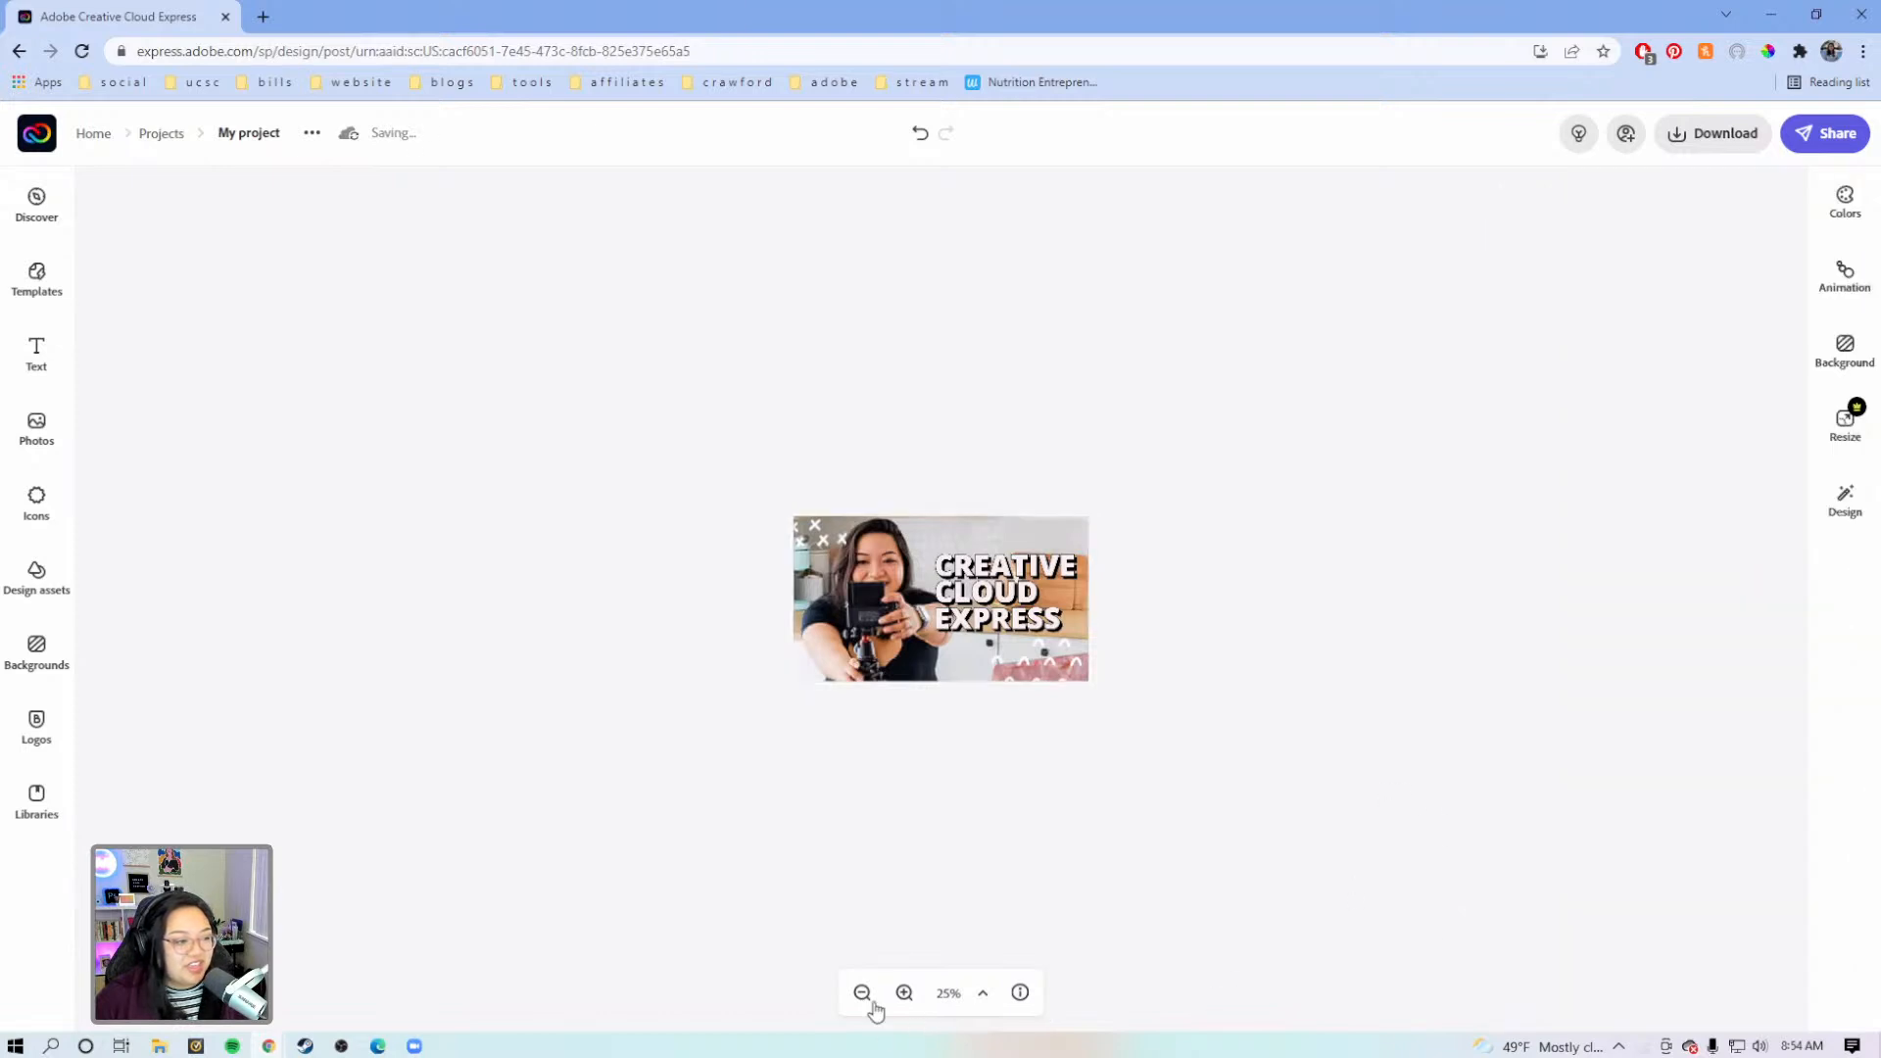
# Examine the enhanced thumbnail at 50% and 25% zoom to judge its legibility at different sizes
pyautogui.click(904, 993)
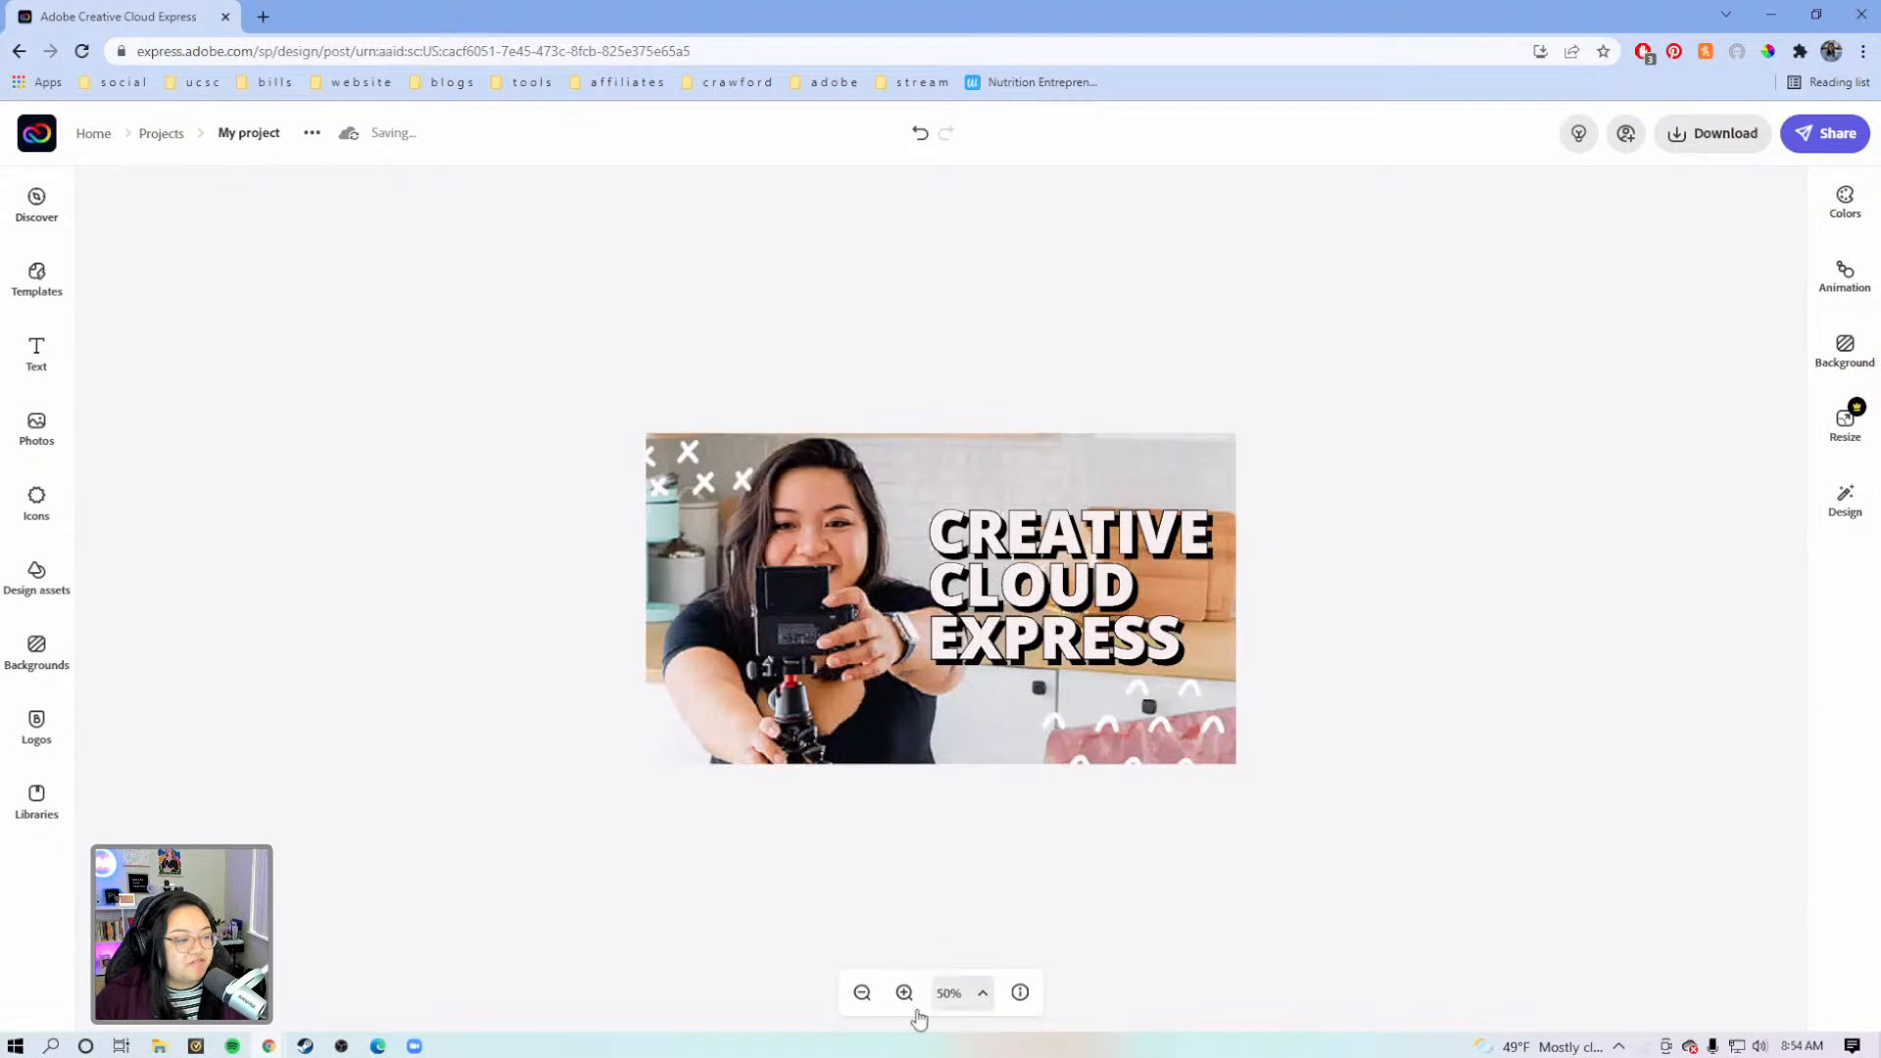
pyautogui.click(865, 1001)
pyautogui.click(869, 1001)
pyautogui.click(910, 1000)
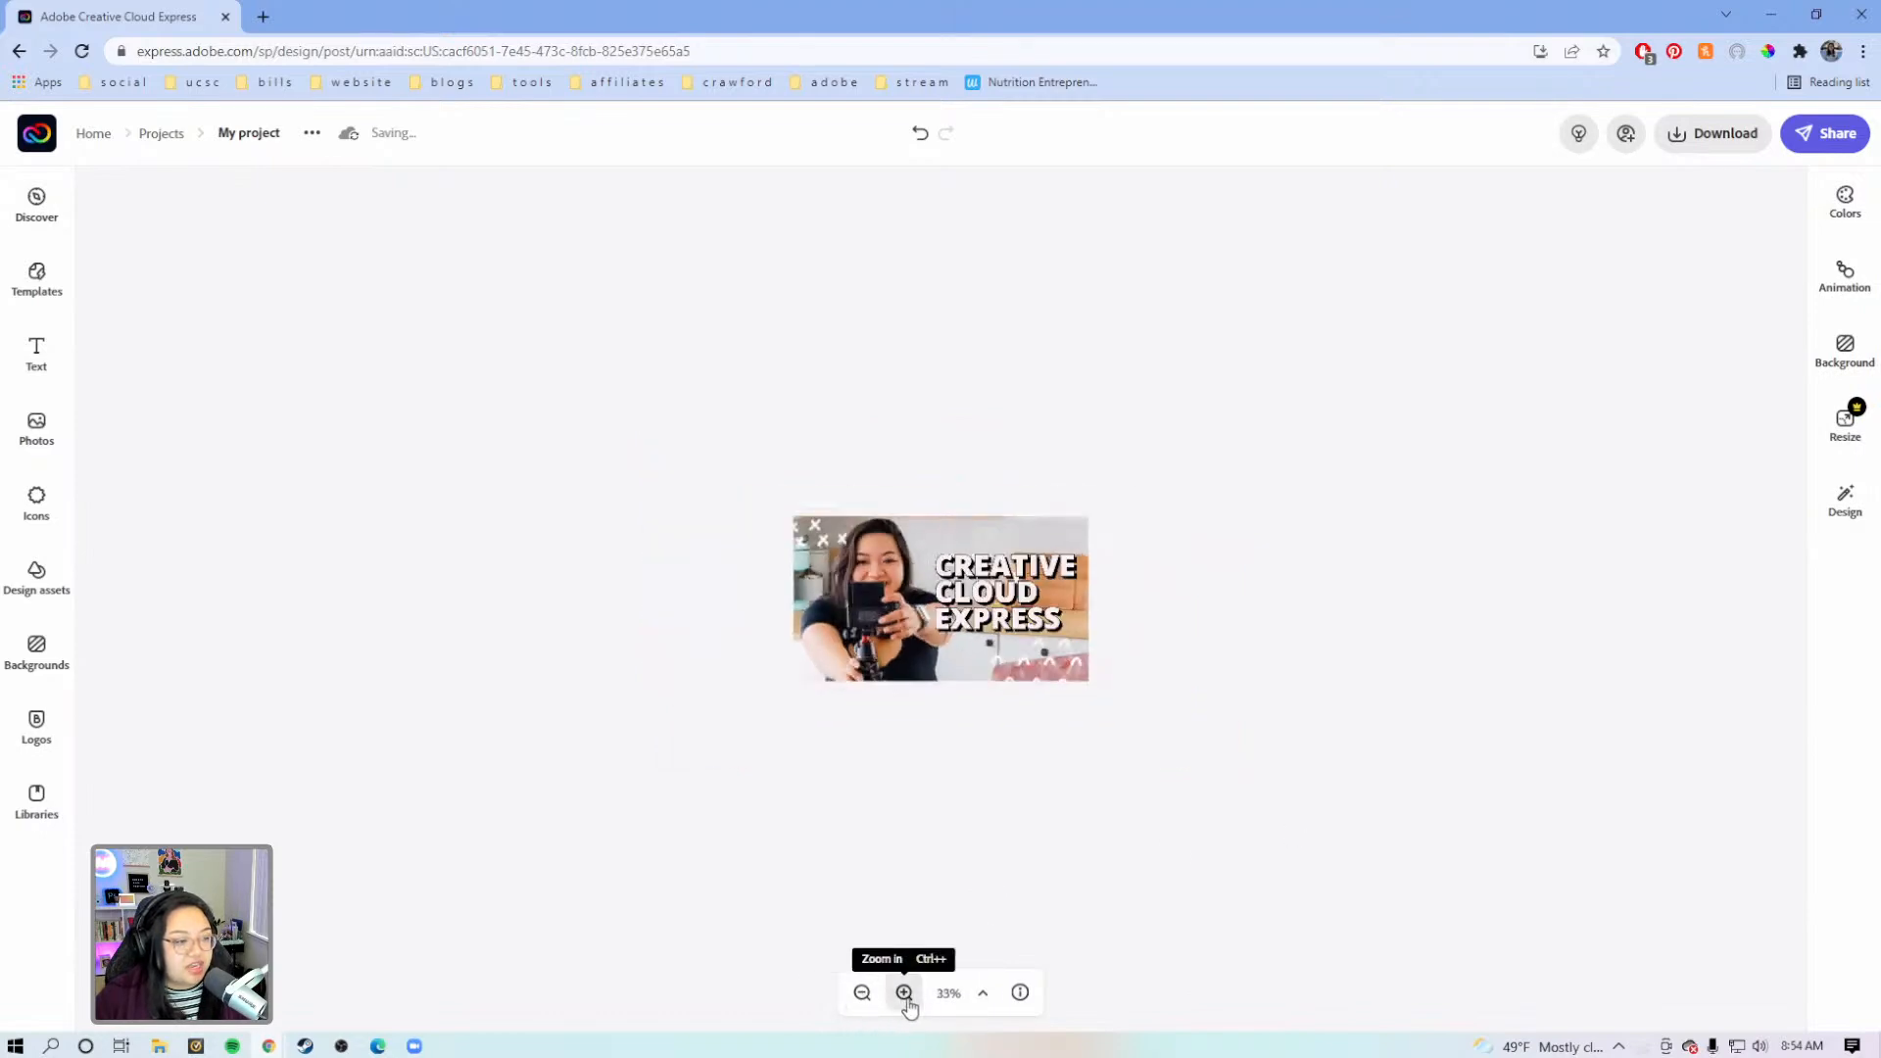